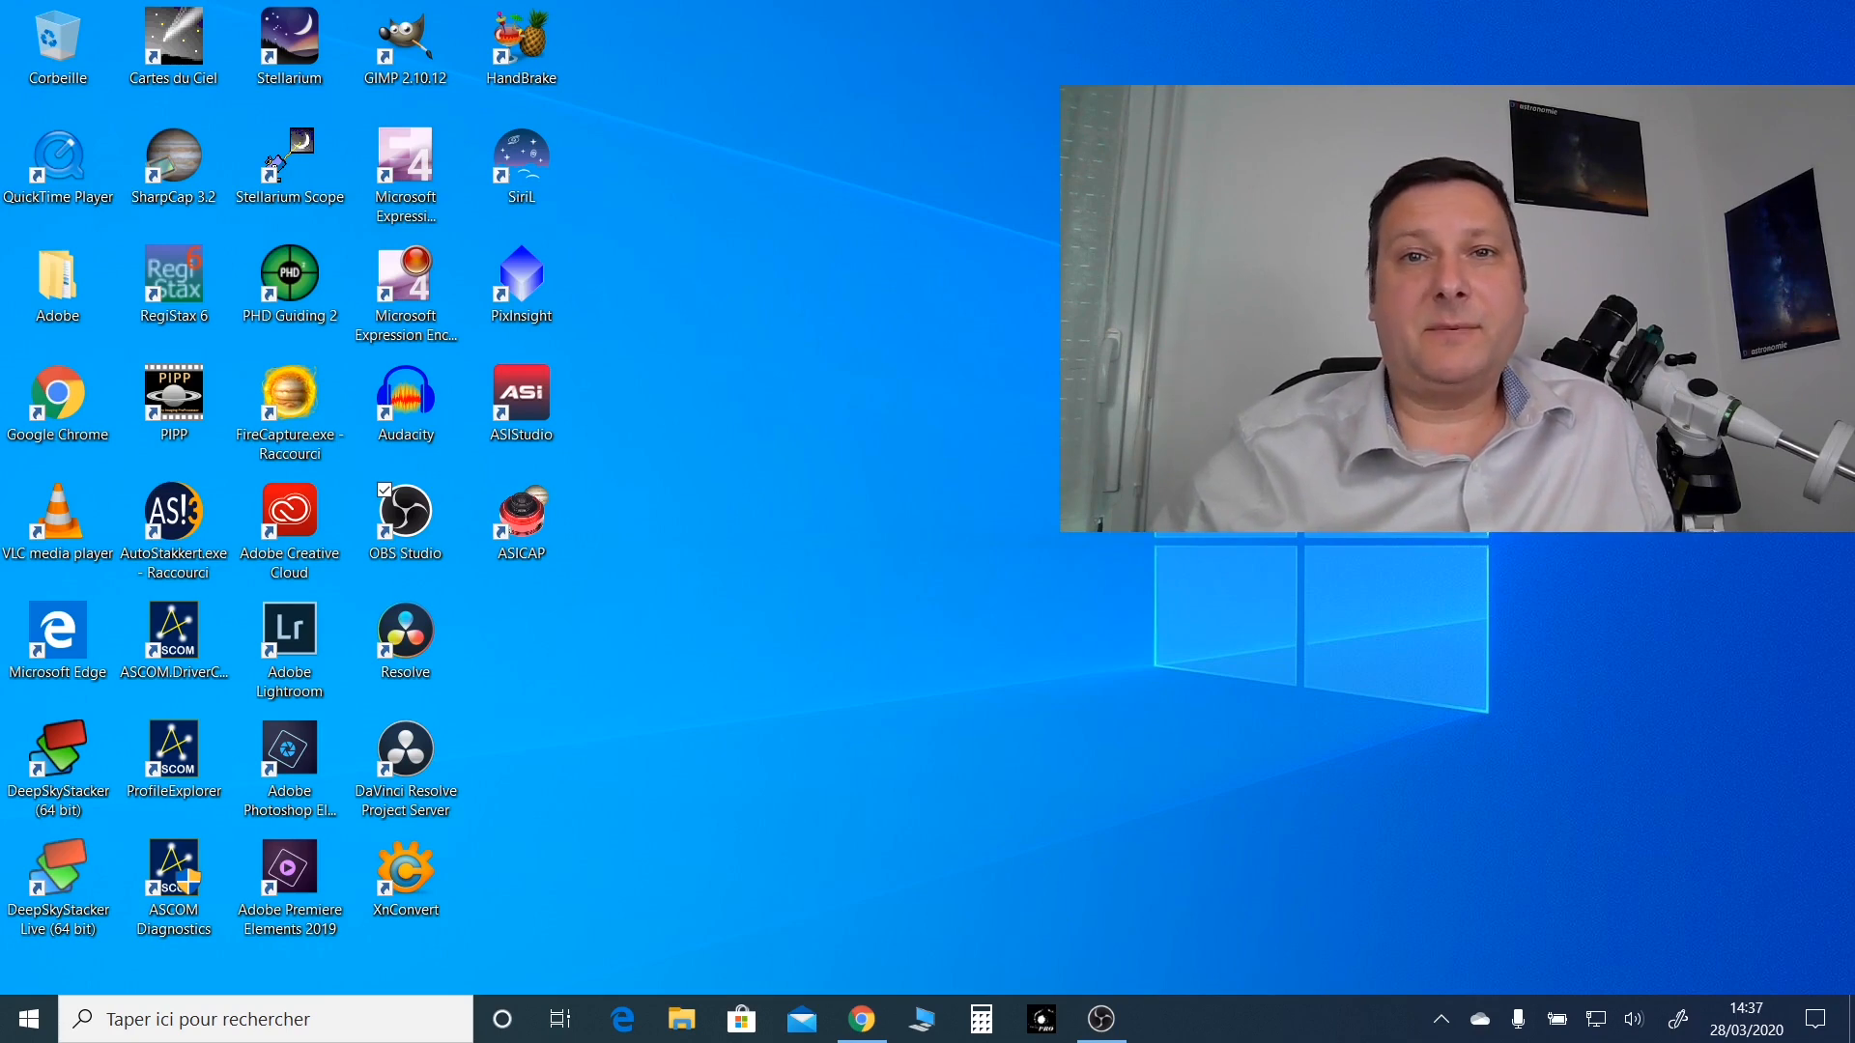
Step: Open the DeepSkyStacker site from the Google results in Chrome and read through its main and advanced feature lists
left_click(862, 1020)
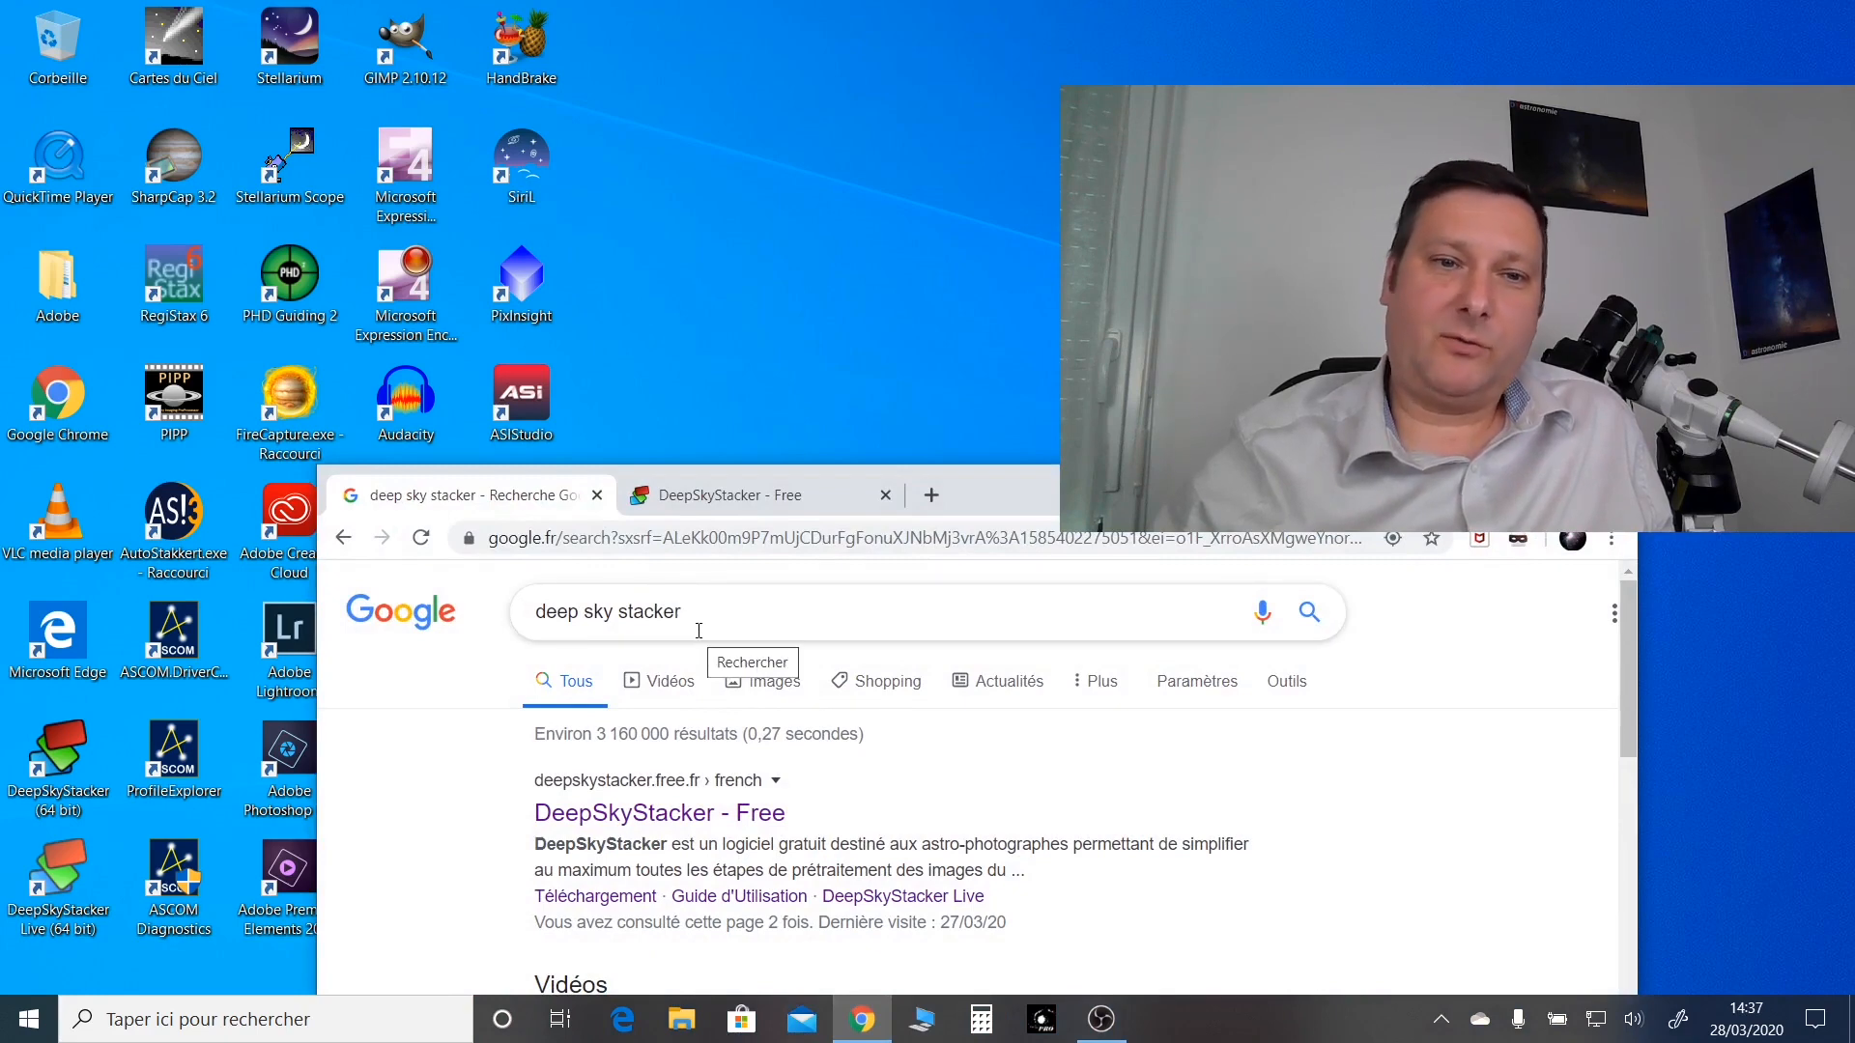
left_click(664, 815)
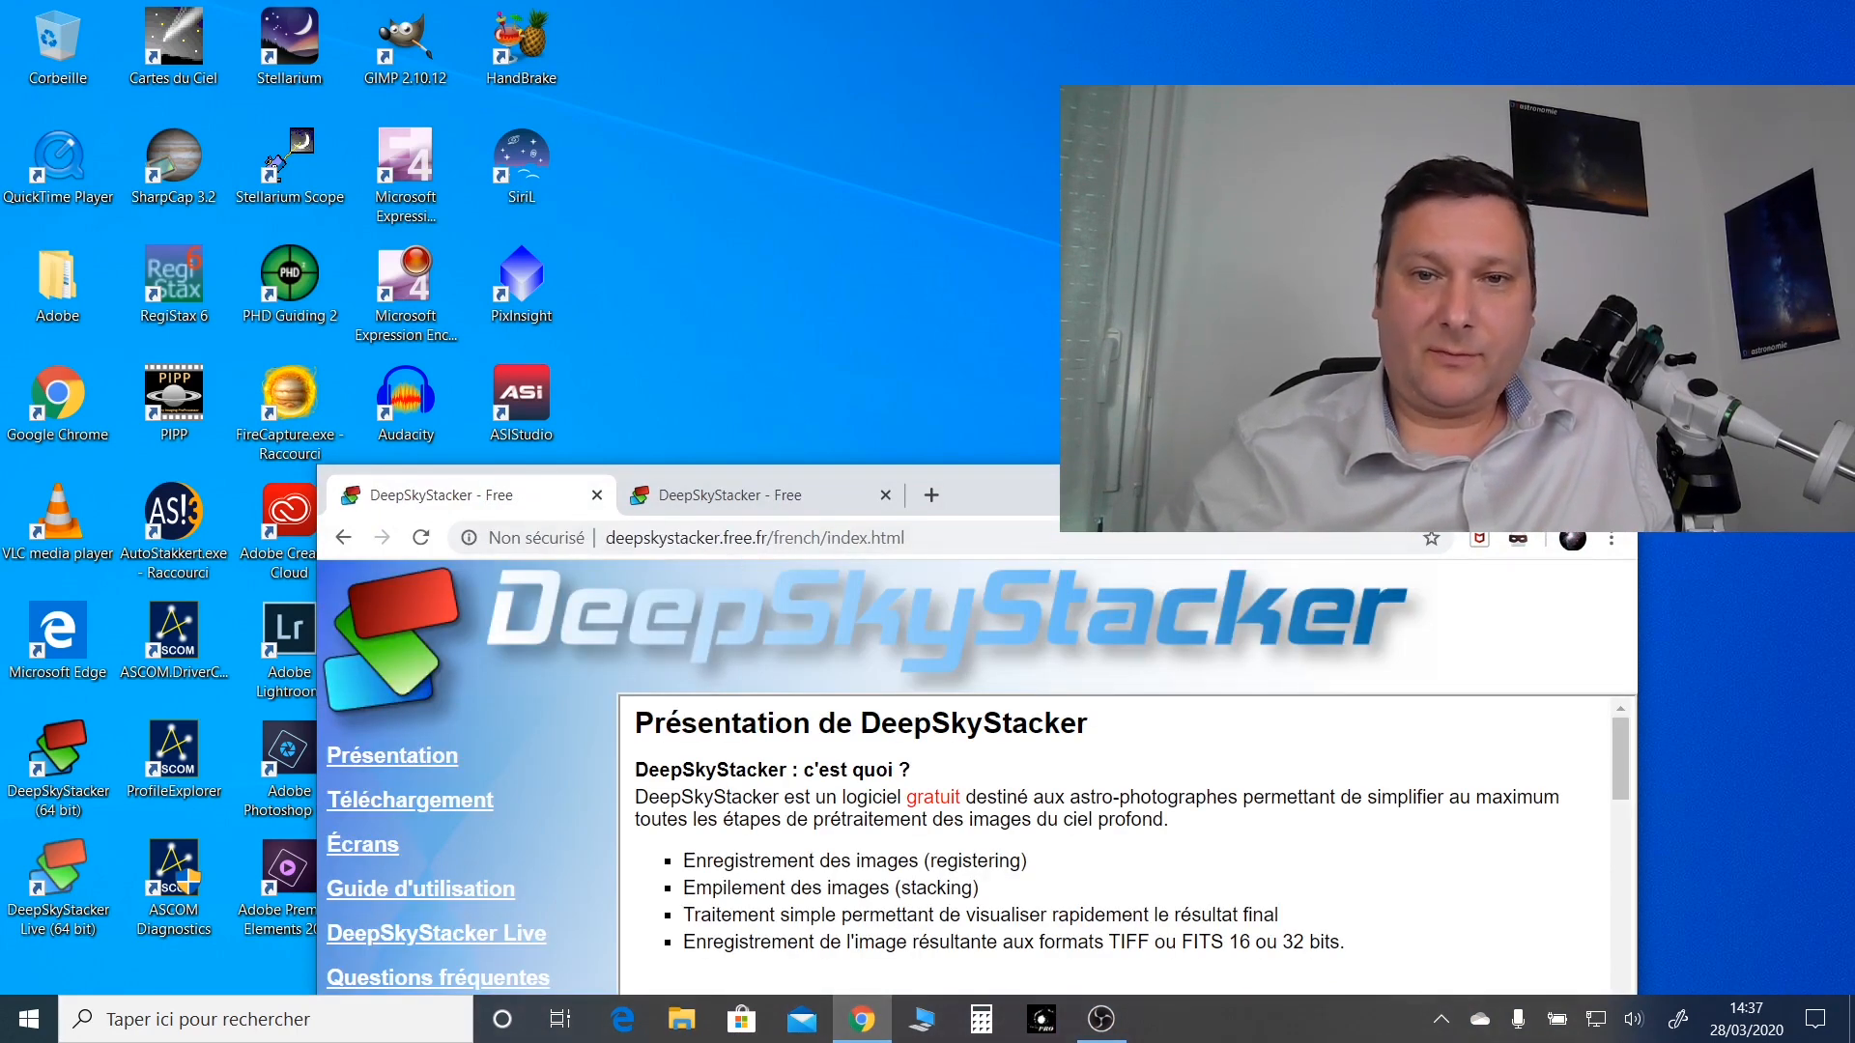
left_click(1554, 483)
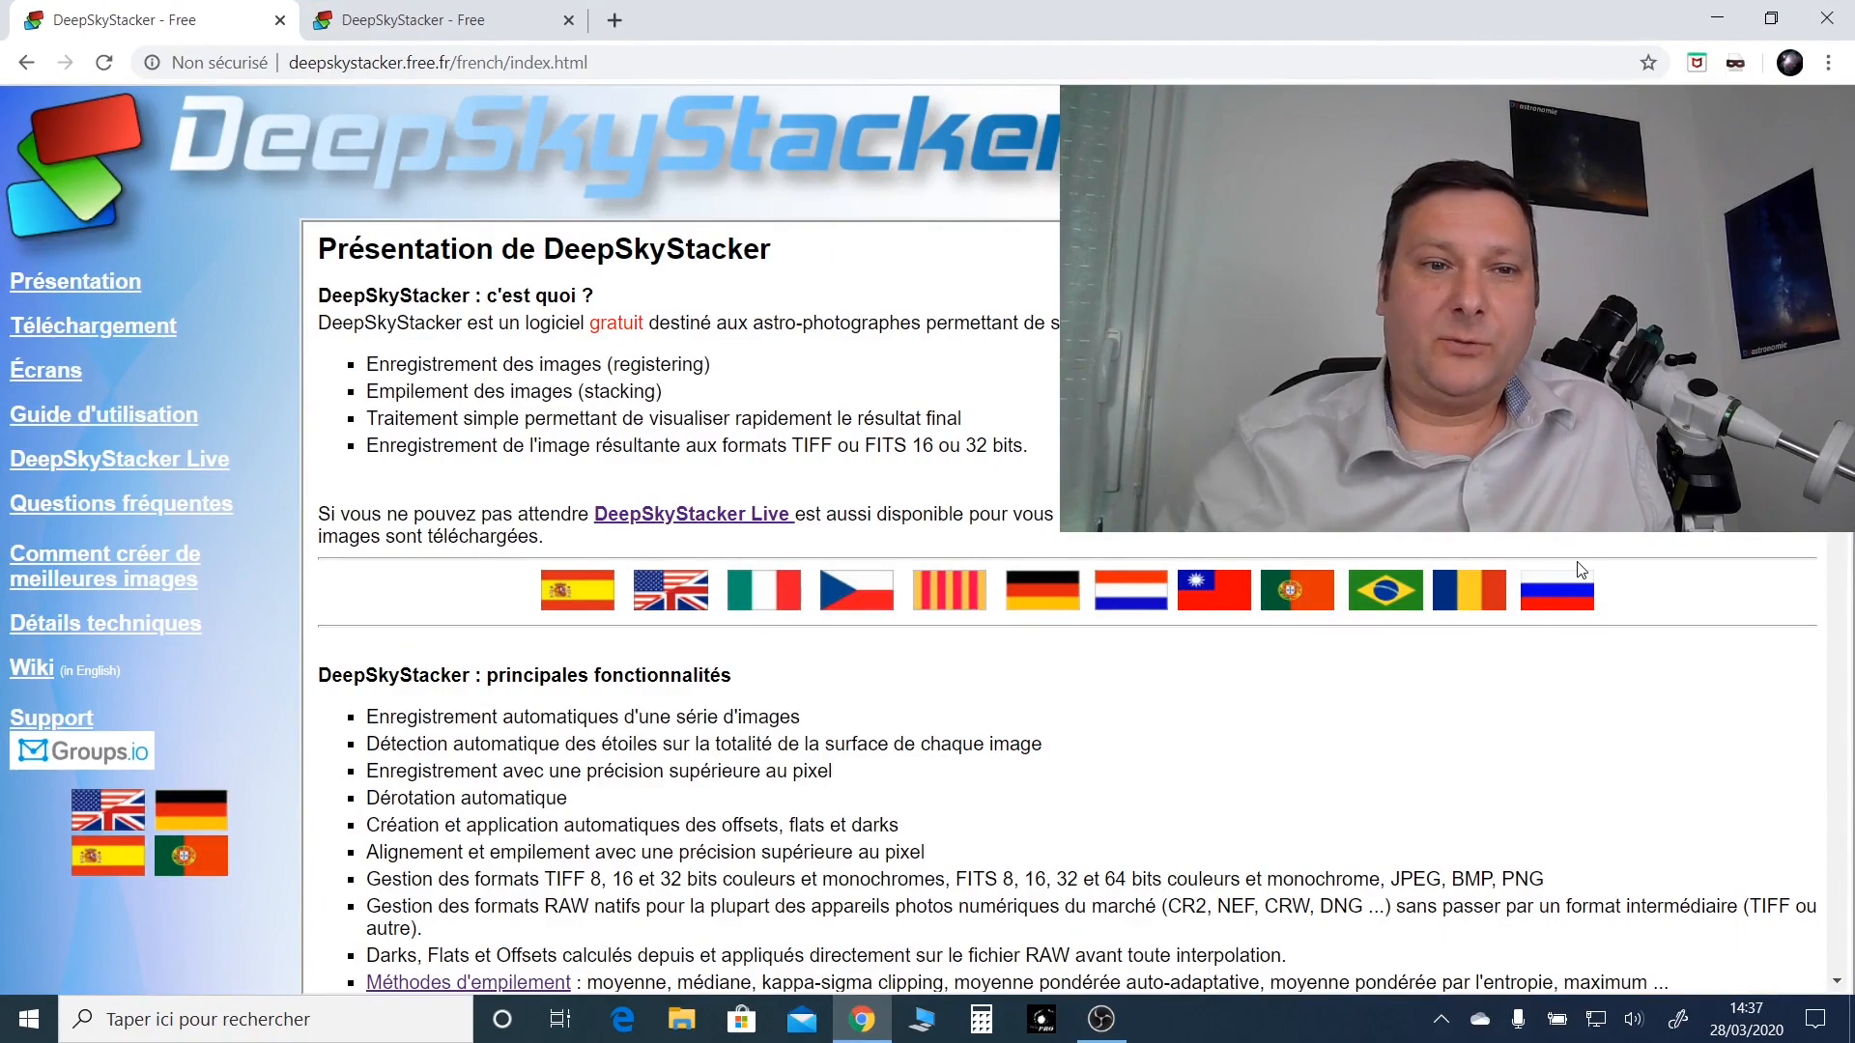
scroll(933, 698, "down", 5)
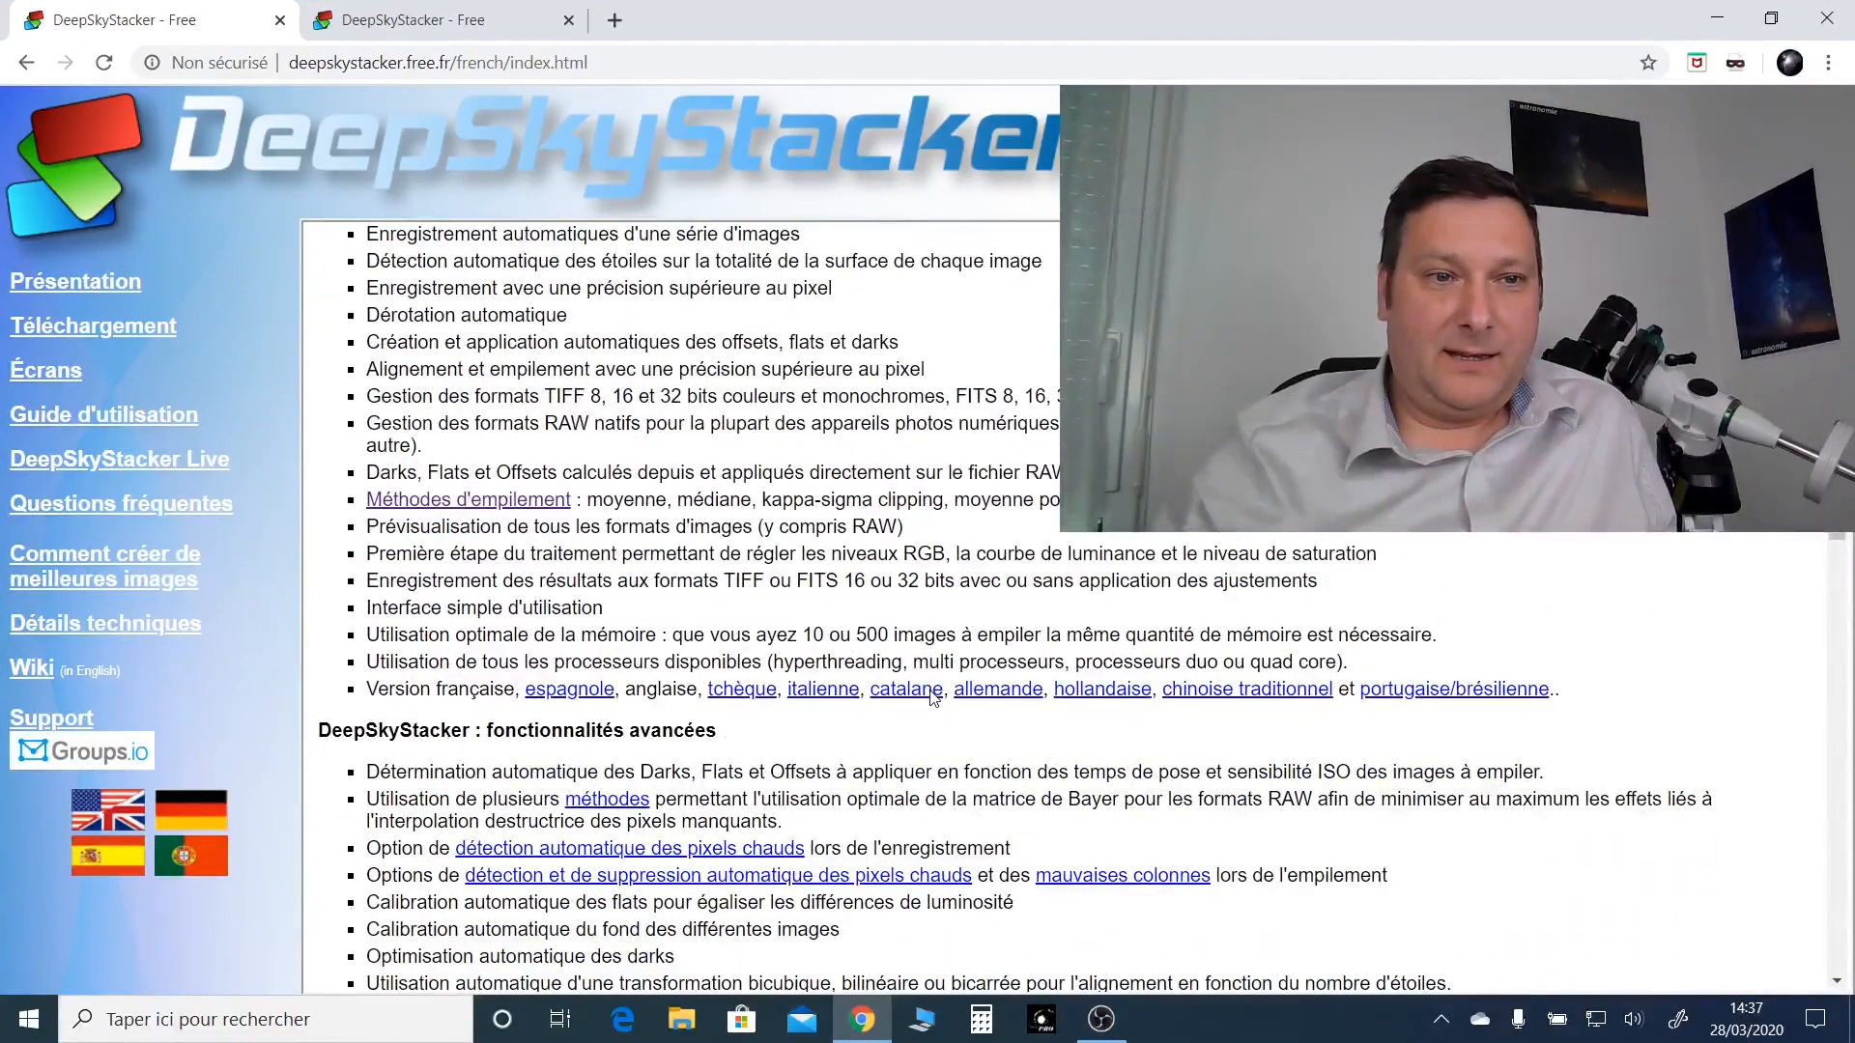
scroll(933, 698, "down", 5)
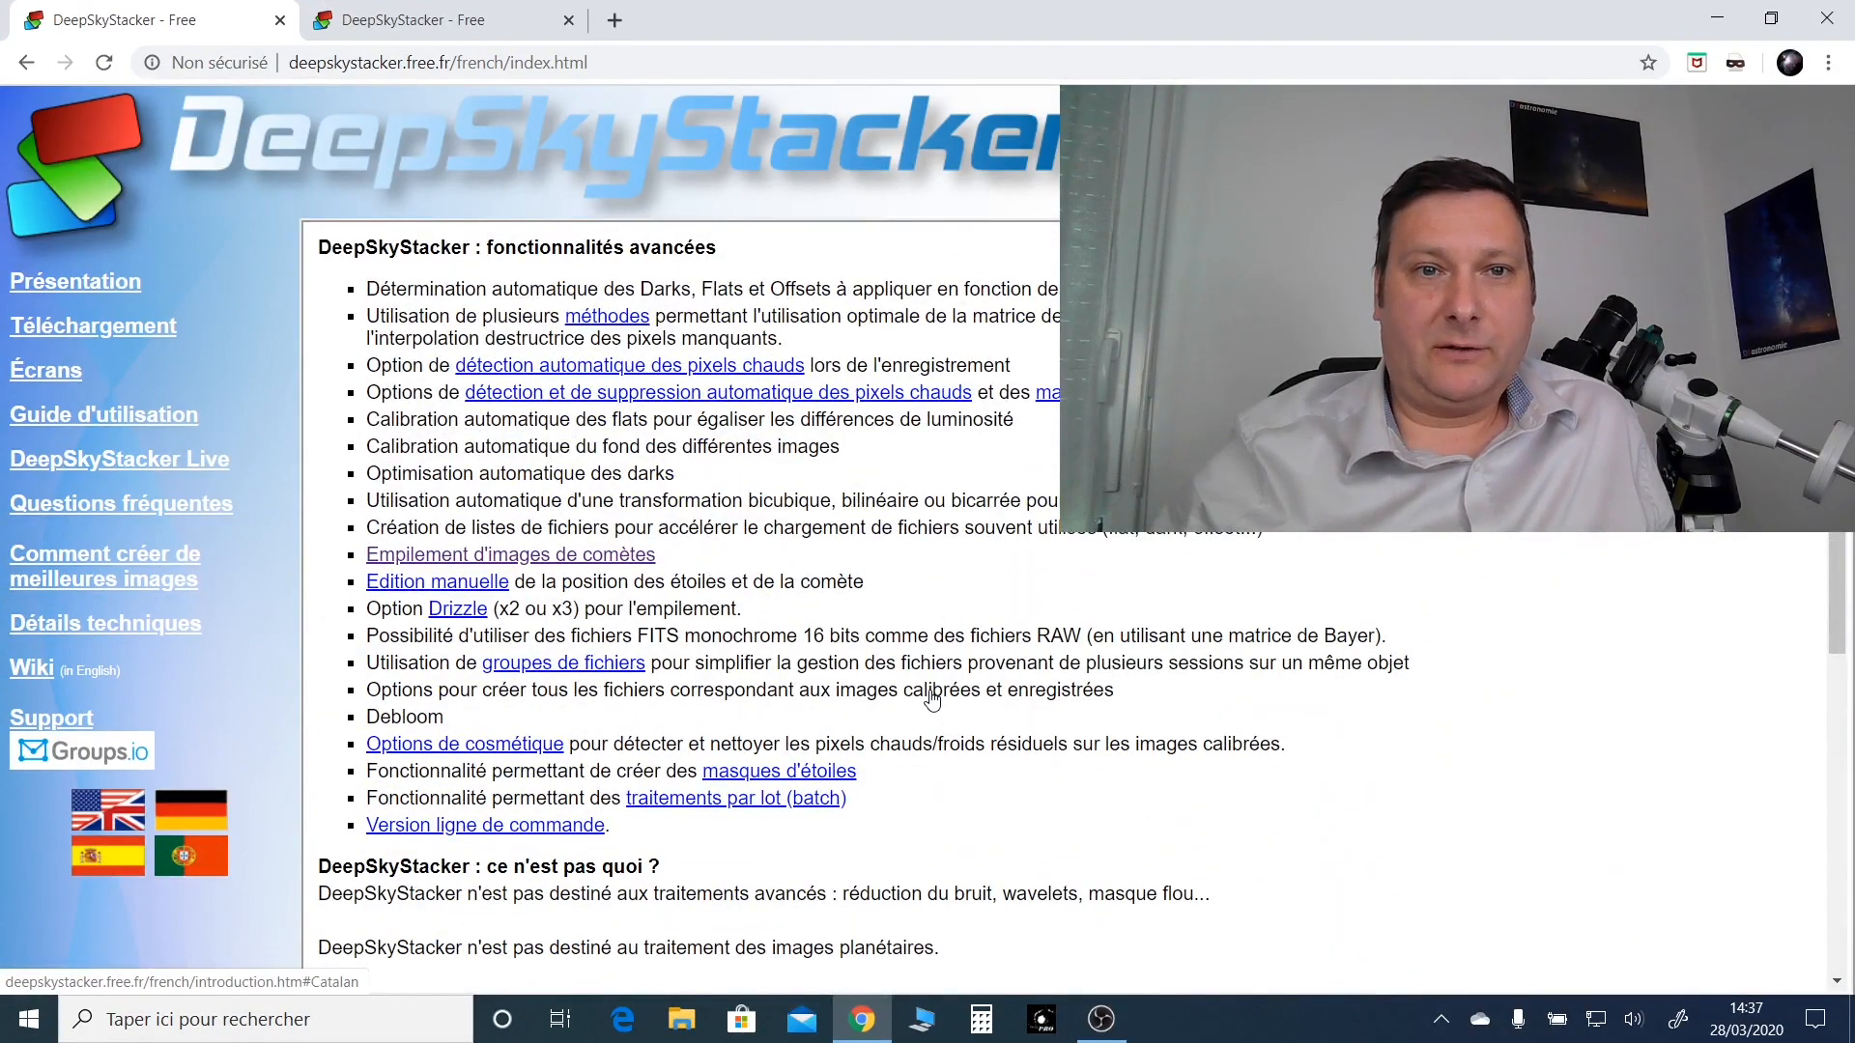
scroll(931, 698, "up", 1)
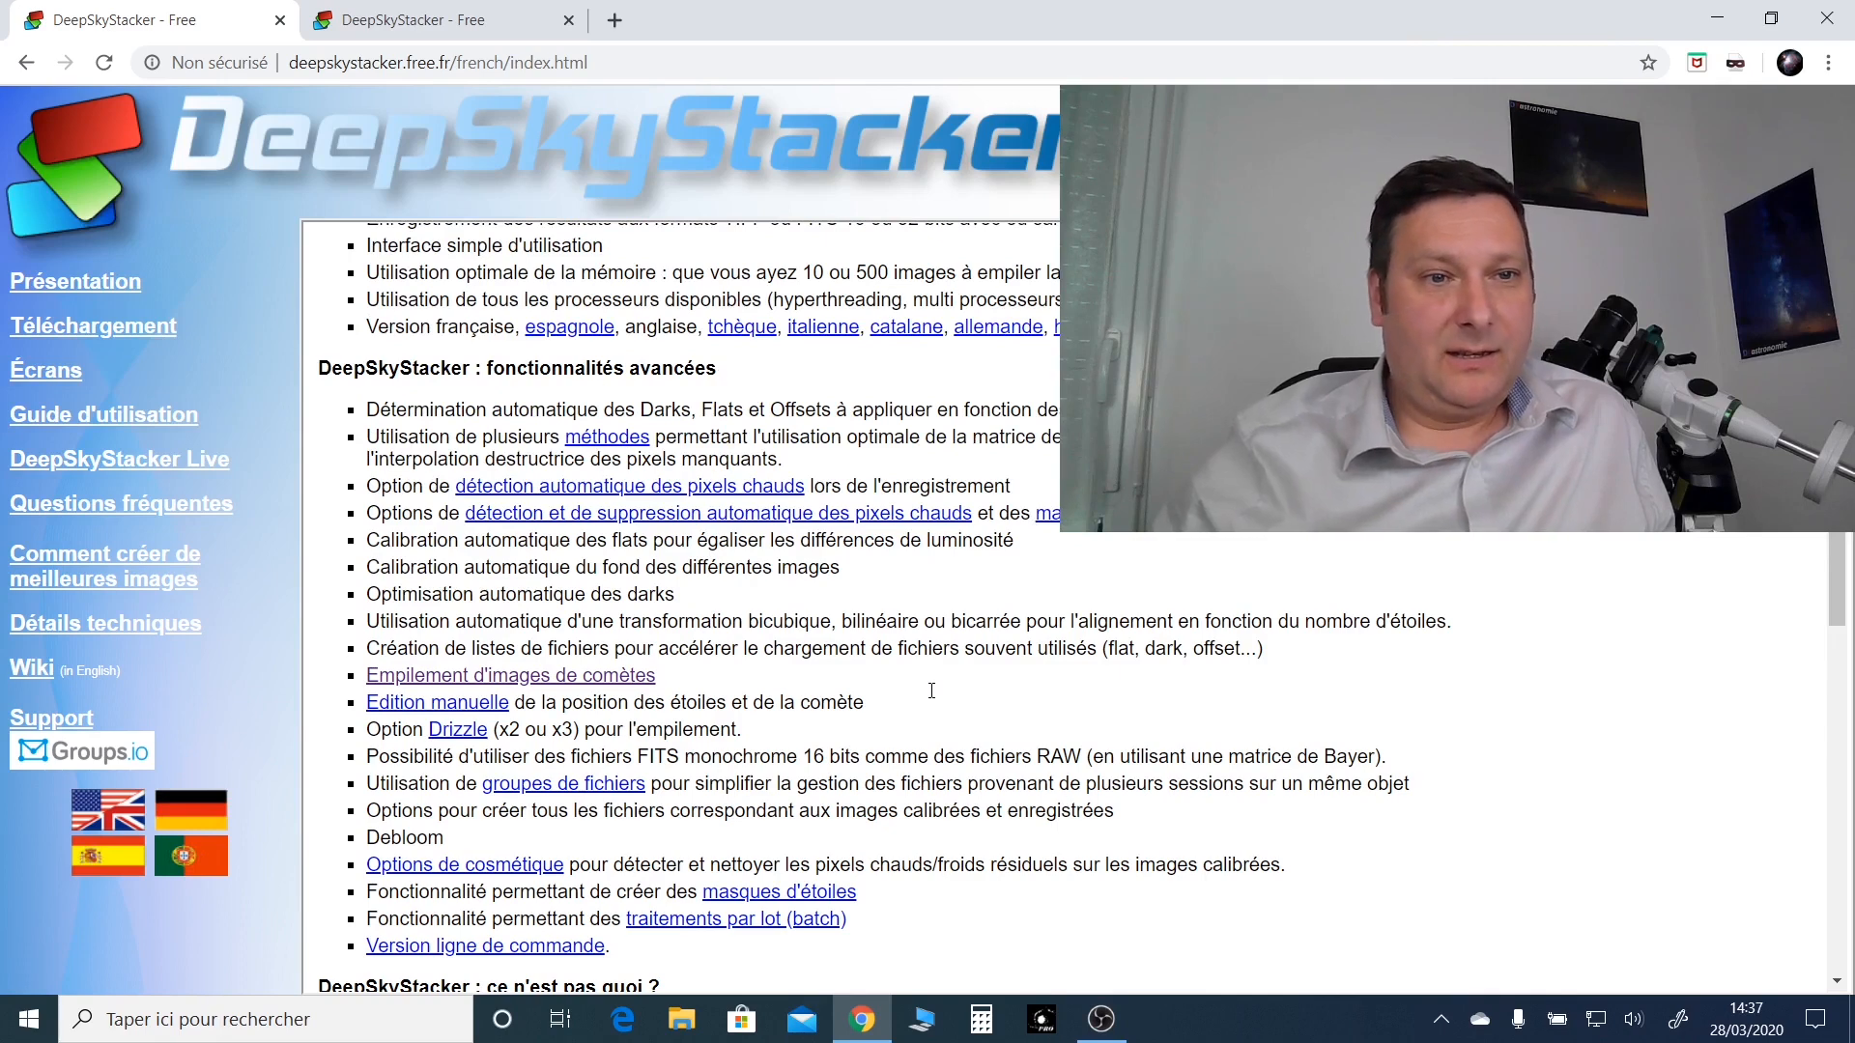
Step: Open the site's "Comment créer de meilleures images" page and close the duplicate DeepSkyStacker tab
left_click(95, 565)
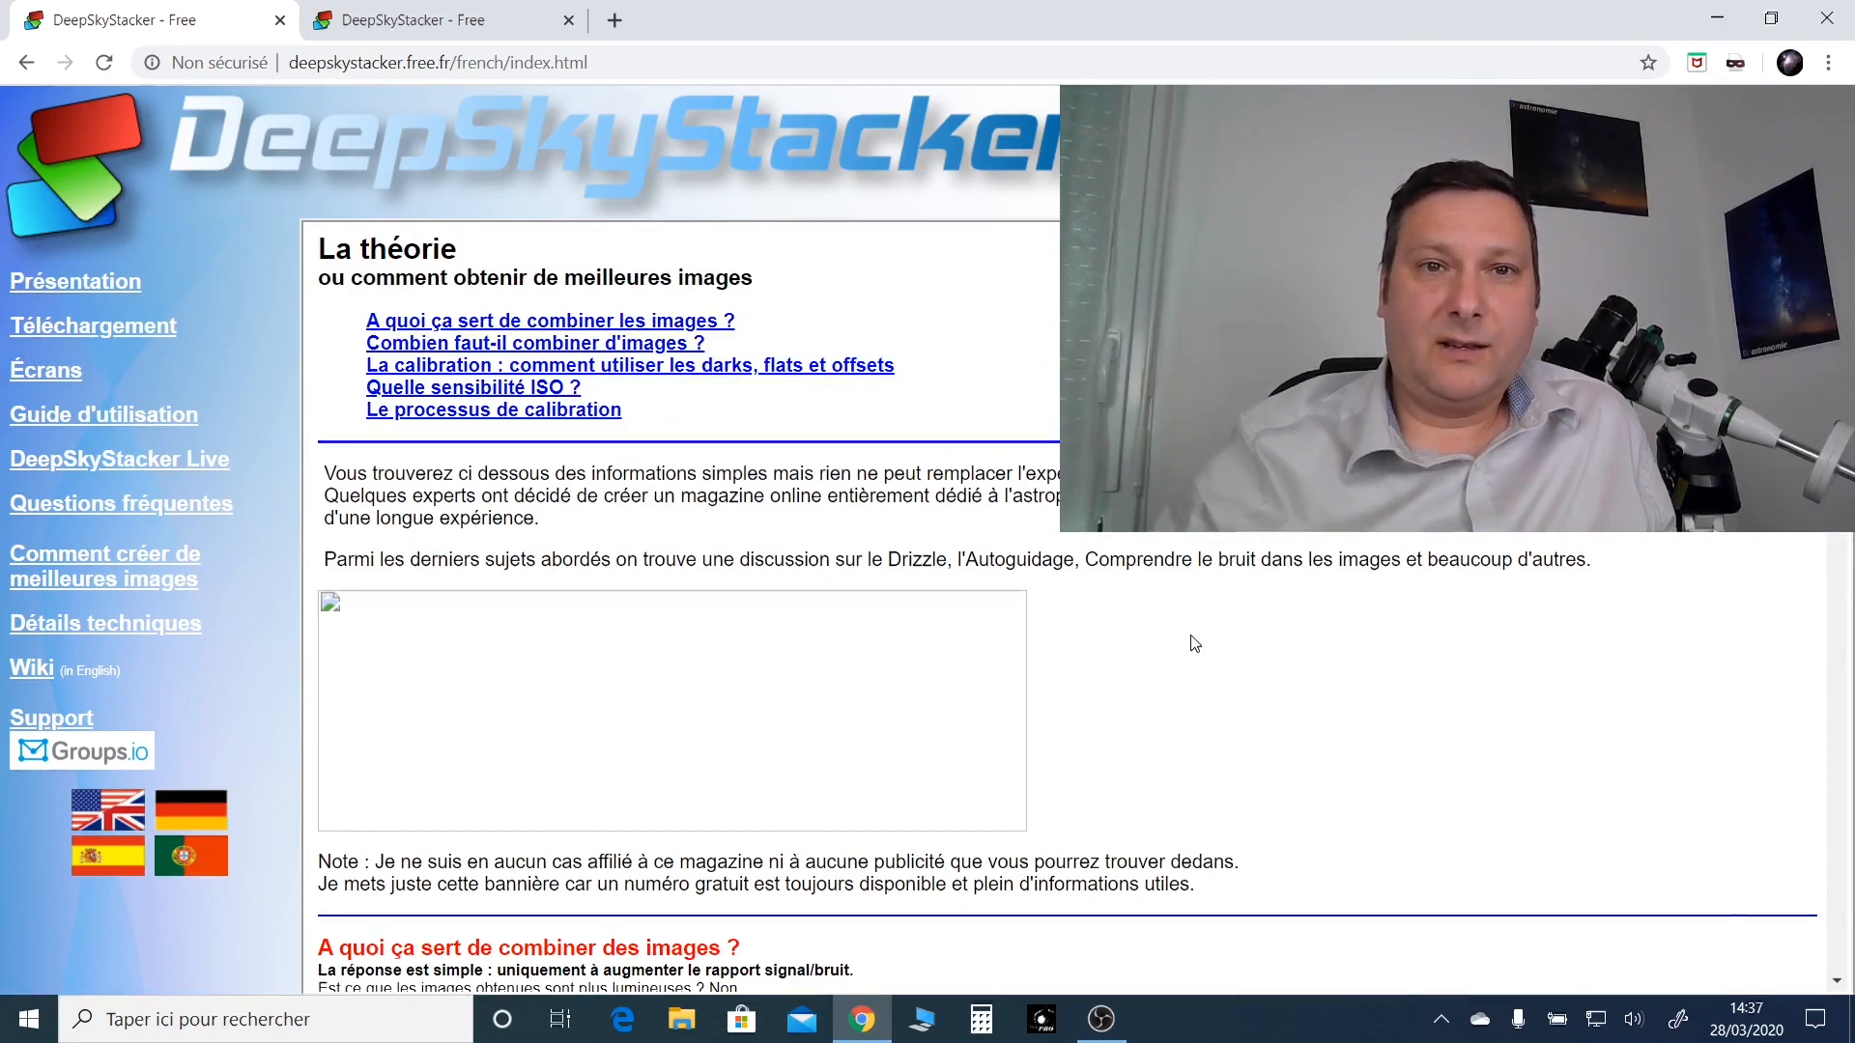
scroll(1194, 643, "down", 2)
scroll(1196, 645, "down", 2)
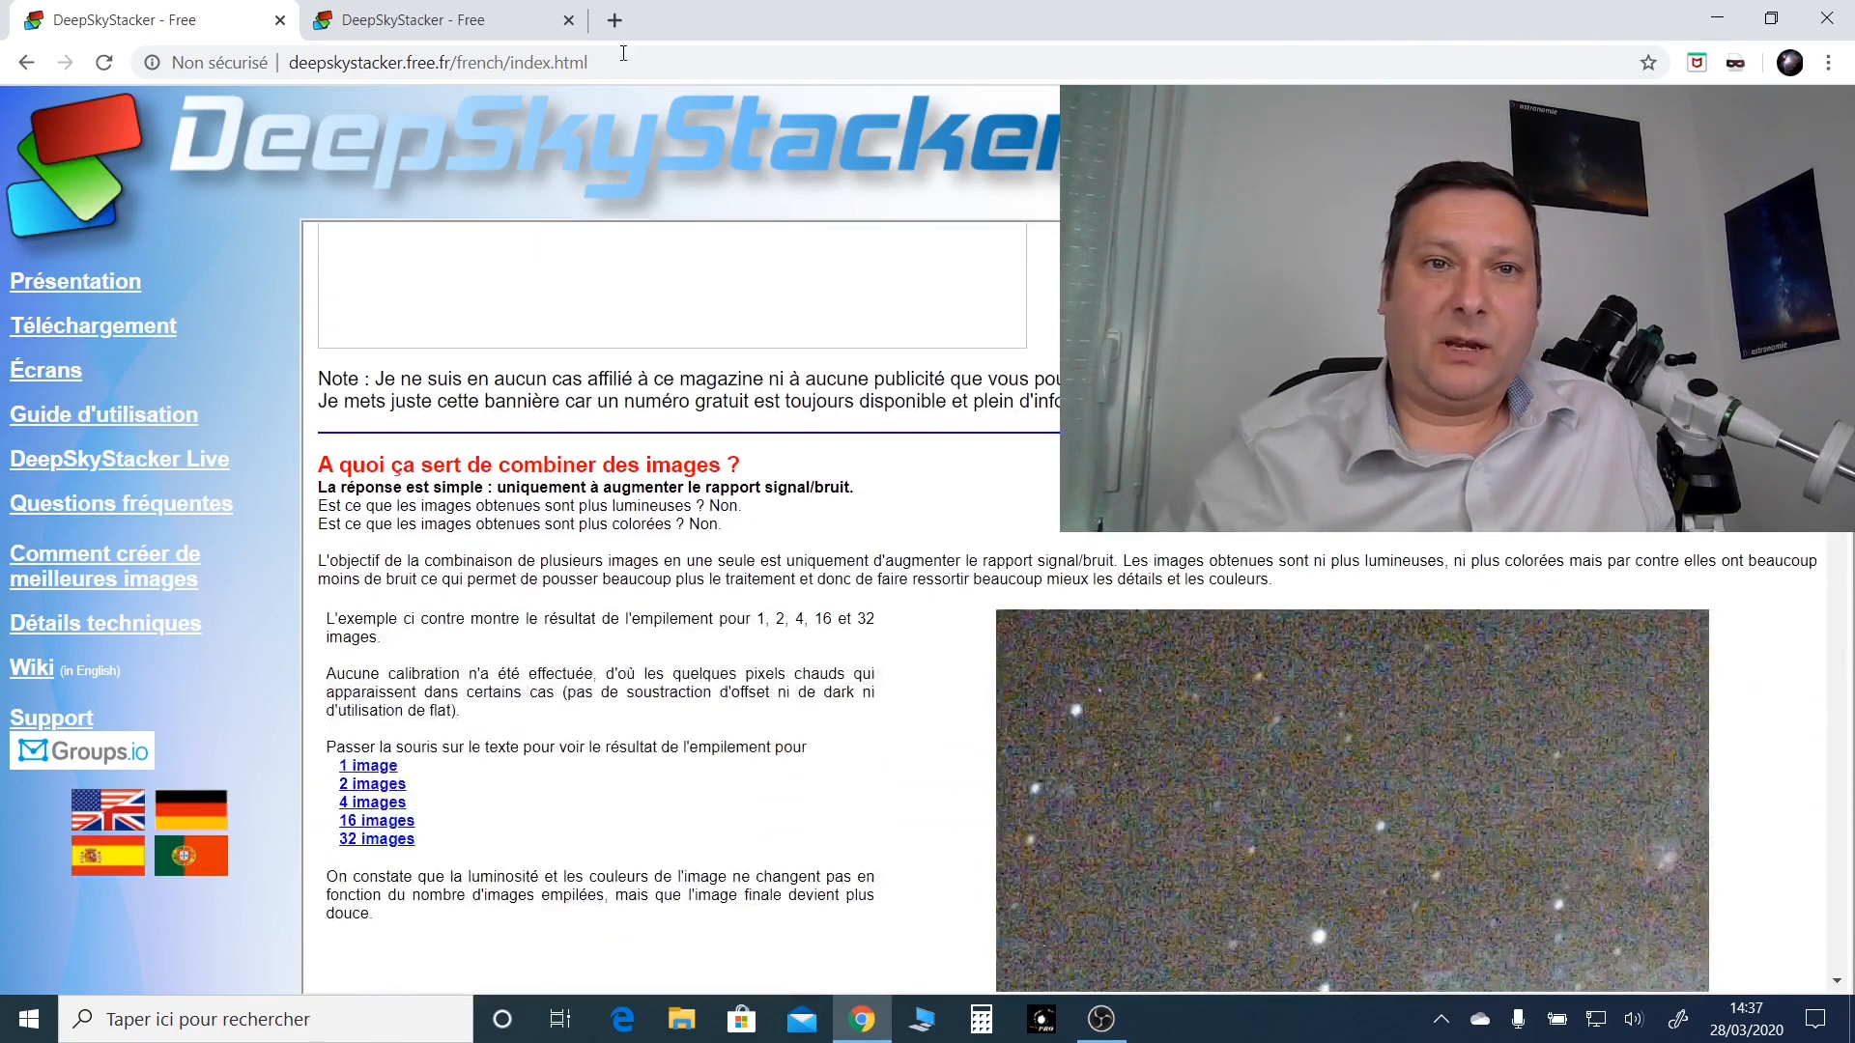
left_click(569, 19)
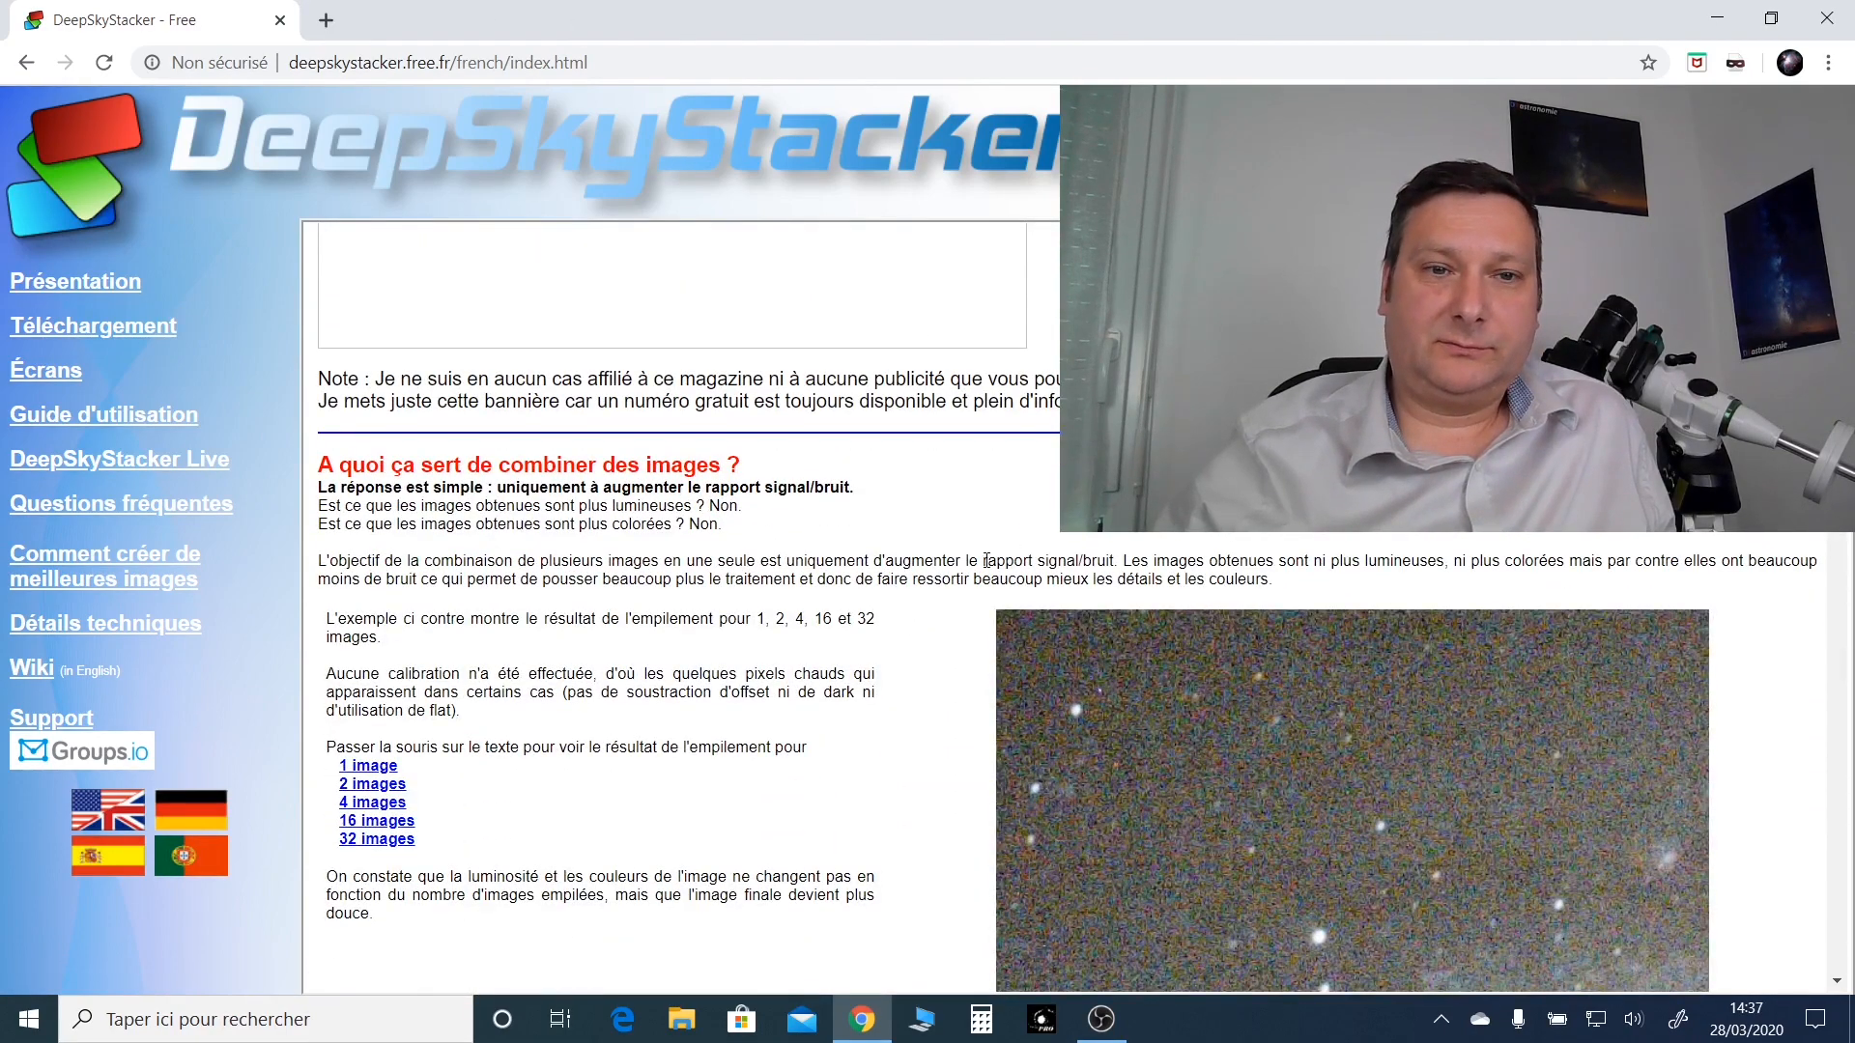
Step: Compare the example stacking results in the section on combining images, from 1 image up to 32 images
scroll(986, 560, "down", 1)
scroll(986, 560, "down", 1)
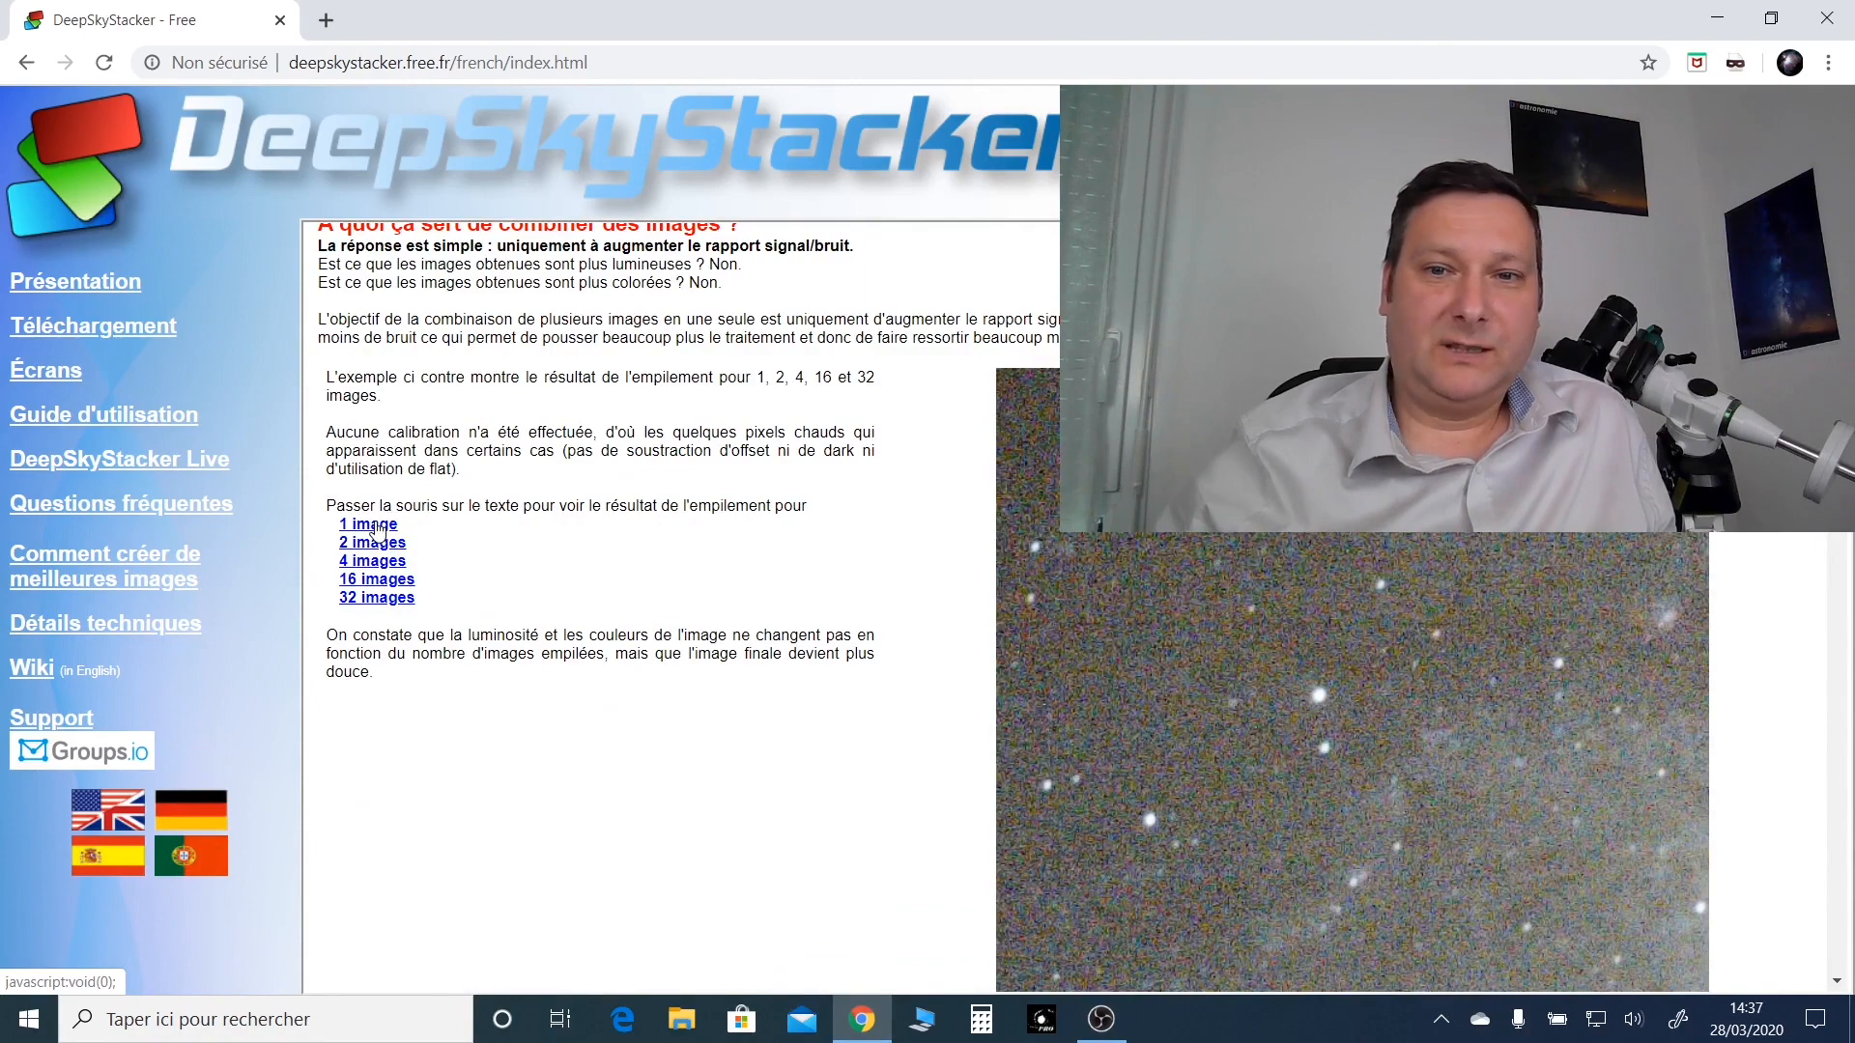
mouse_move(374, 544)
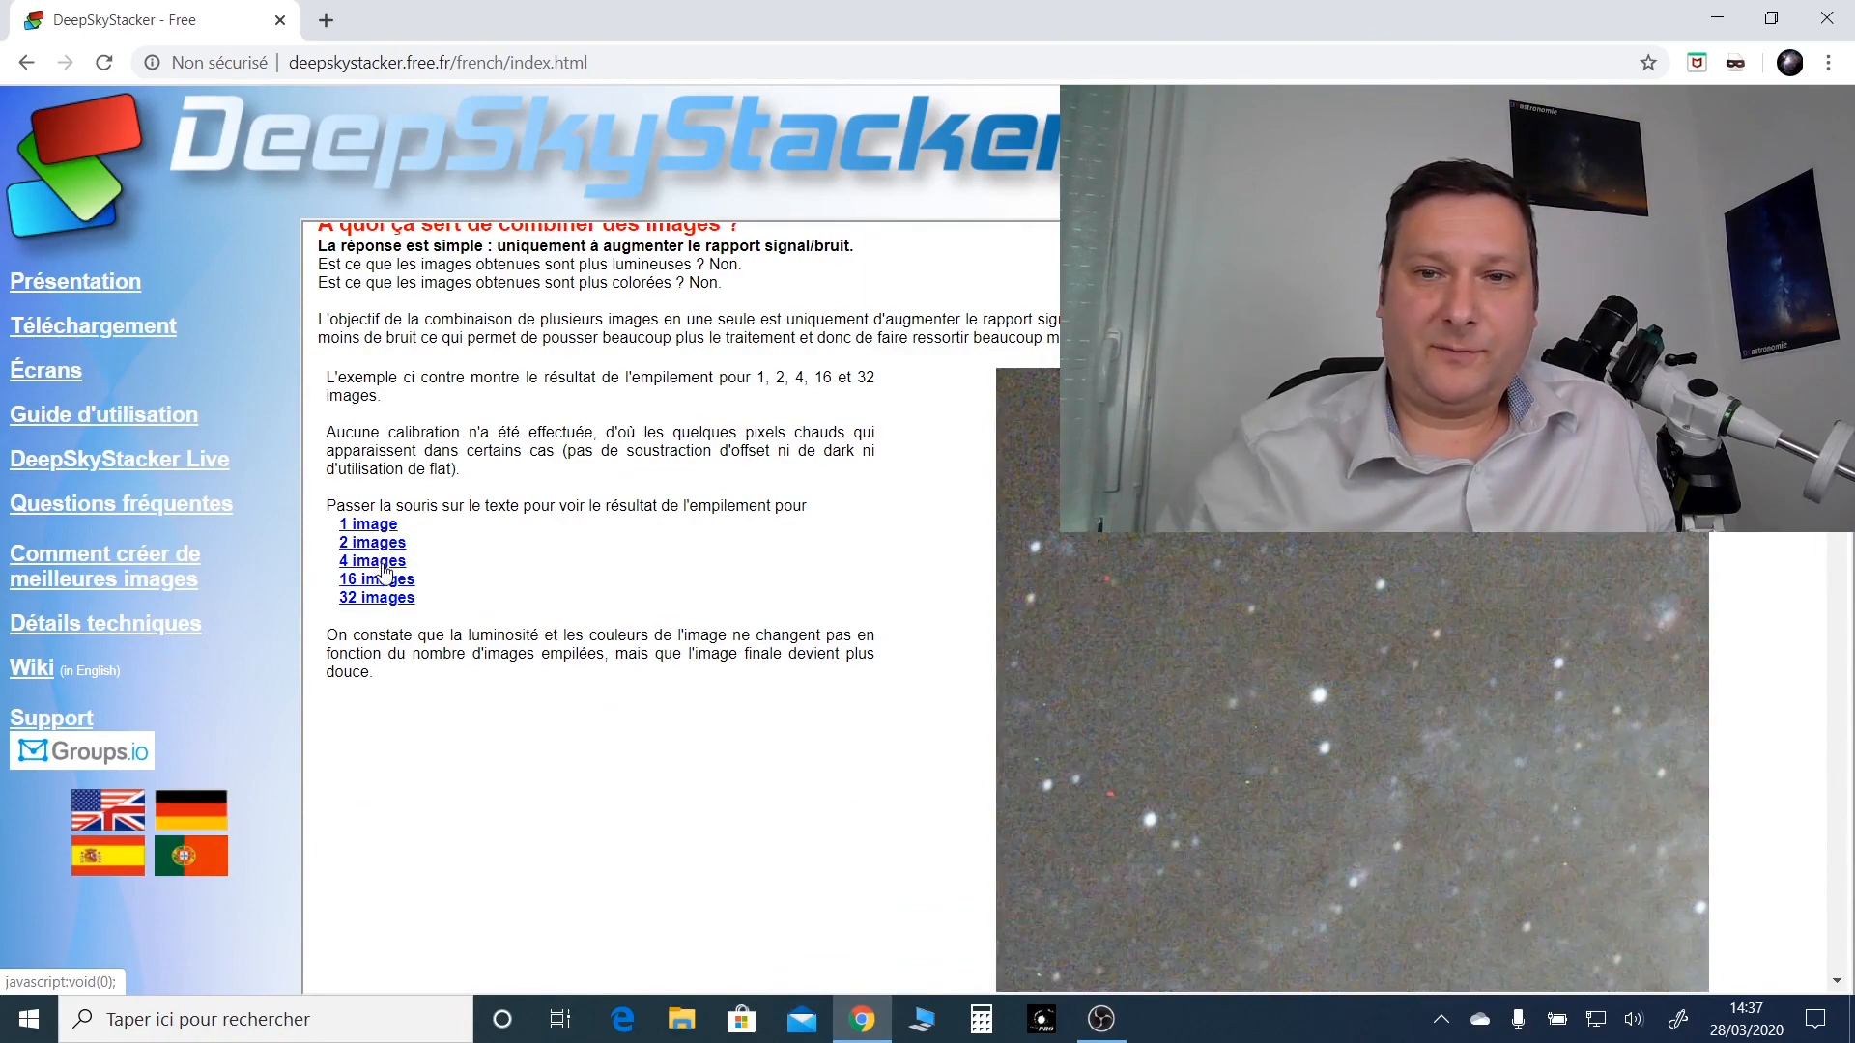
mouse_move(389, 601)
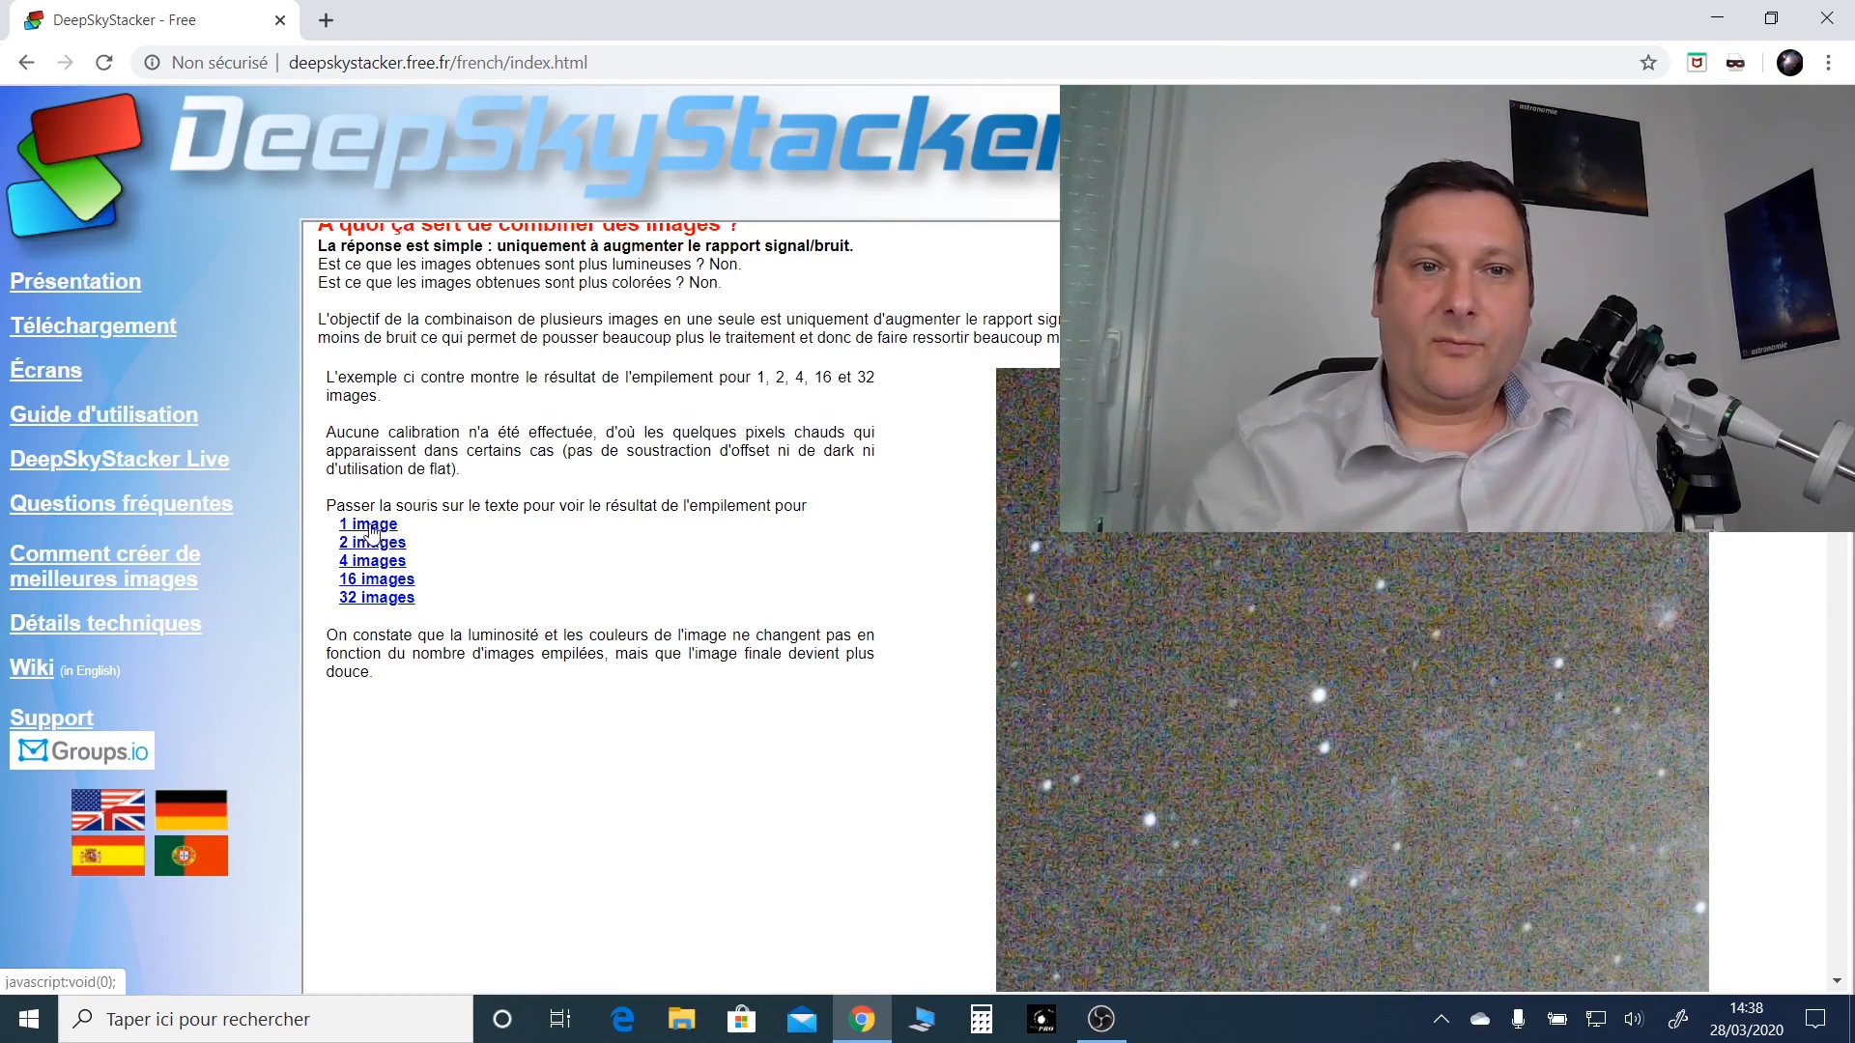
Step: Compare the calibration examples for 32 raw images without calibration, with 2 darks, flats and offsets, and with 20 of each
scroll(371, 528, "down", 6)
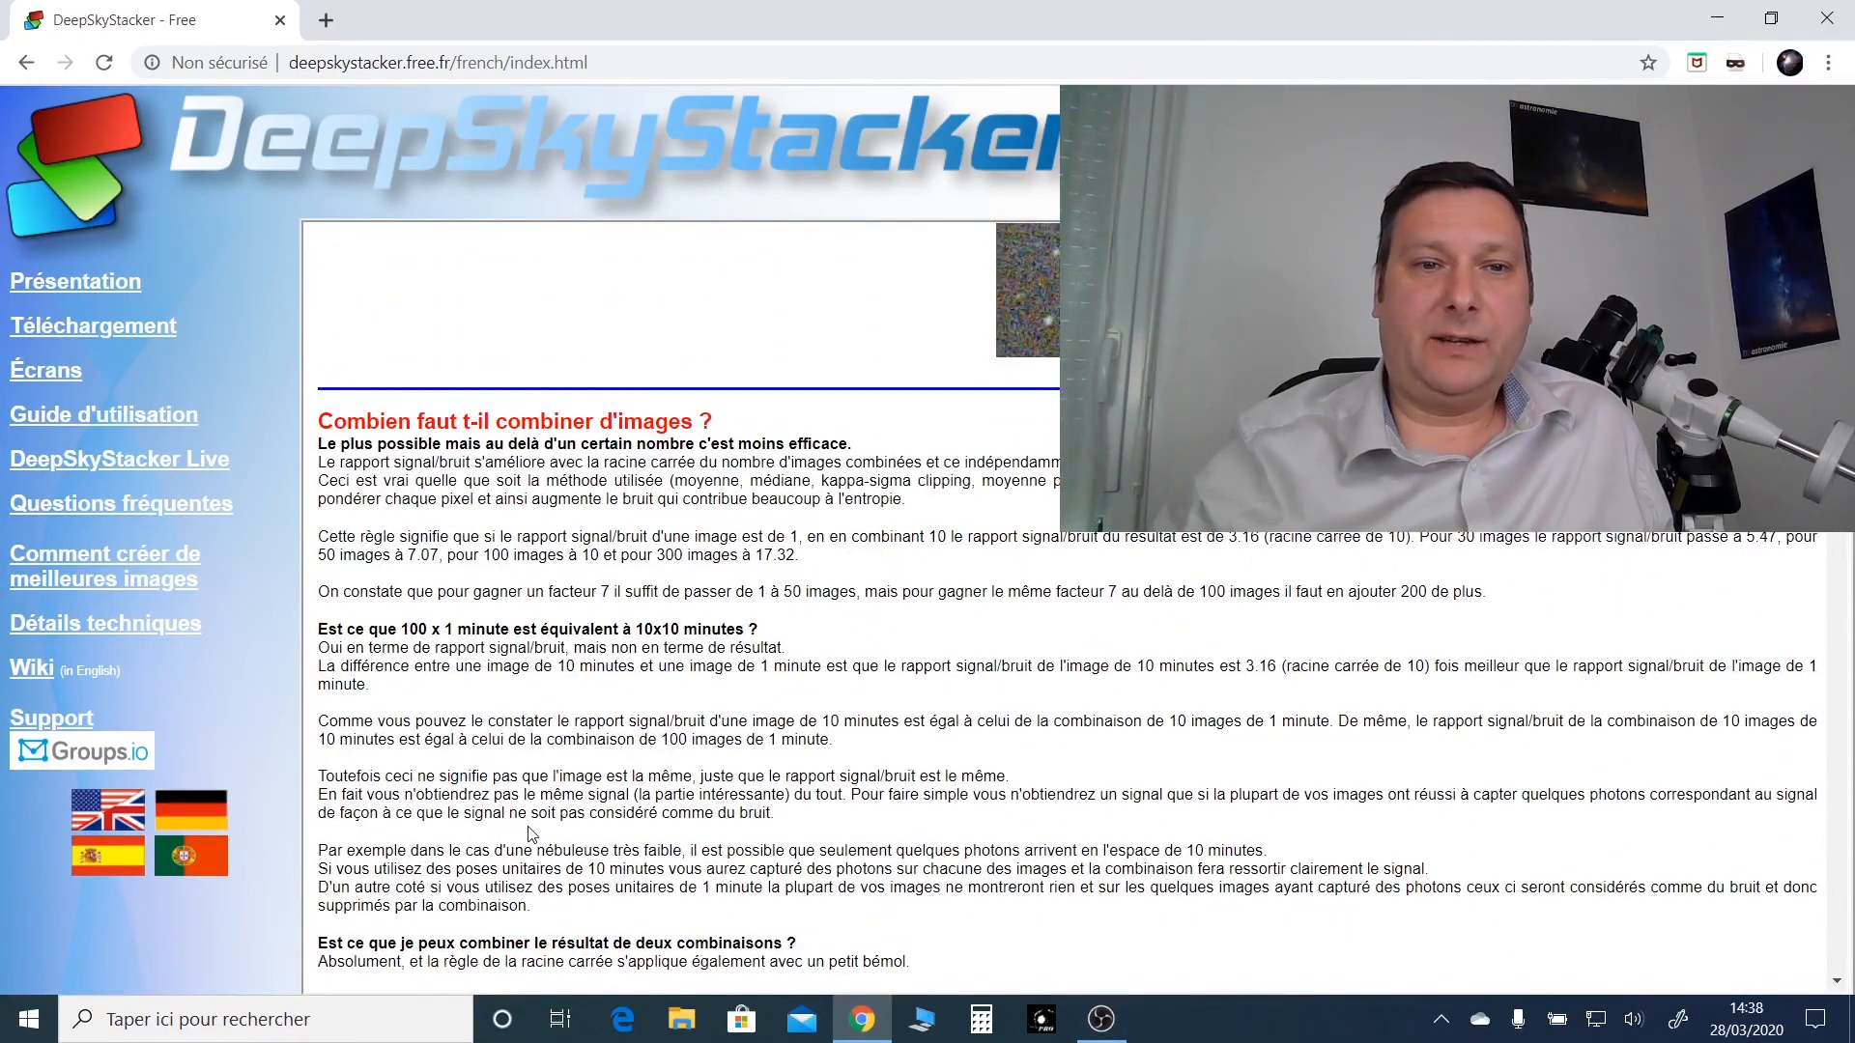
scroll(528, 834, "down", 6)
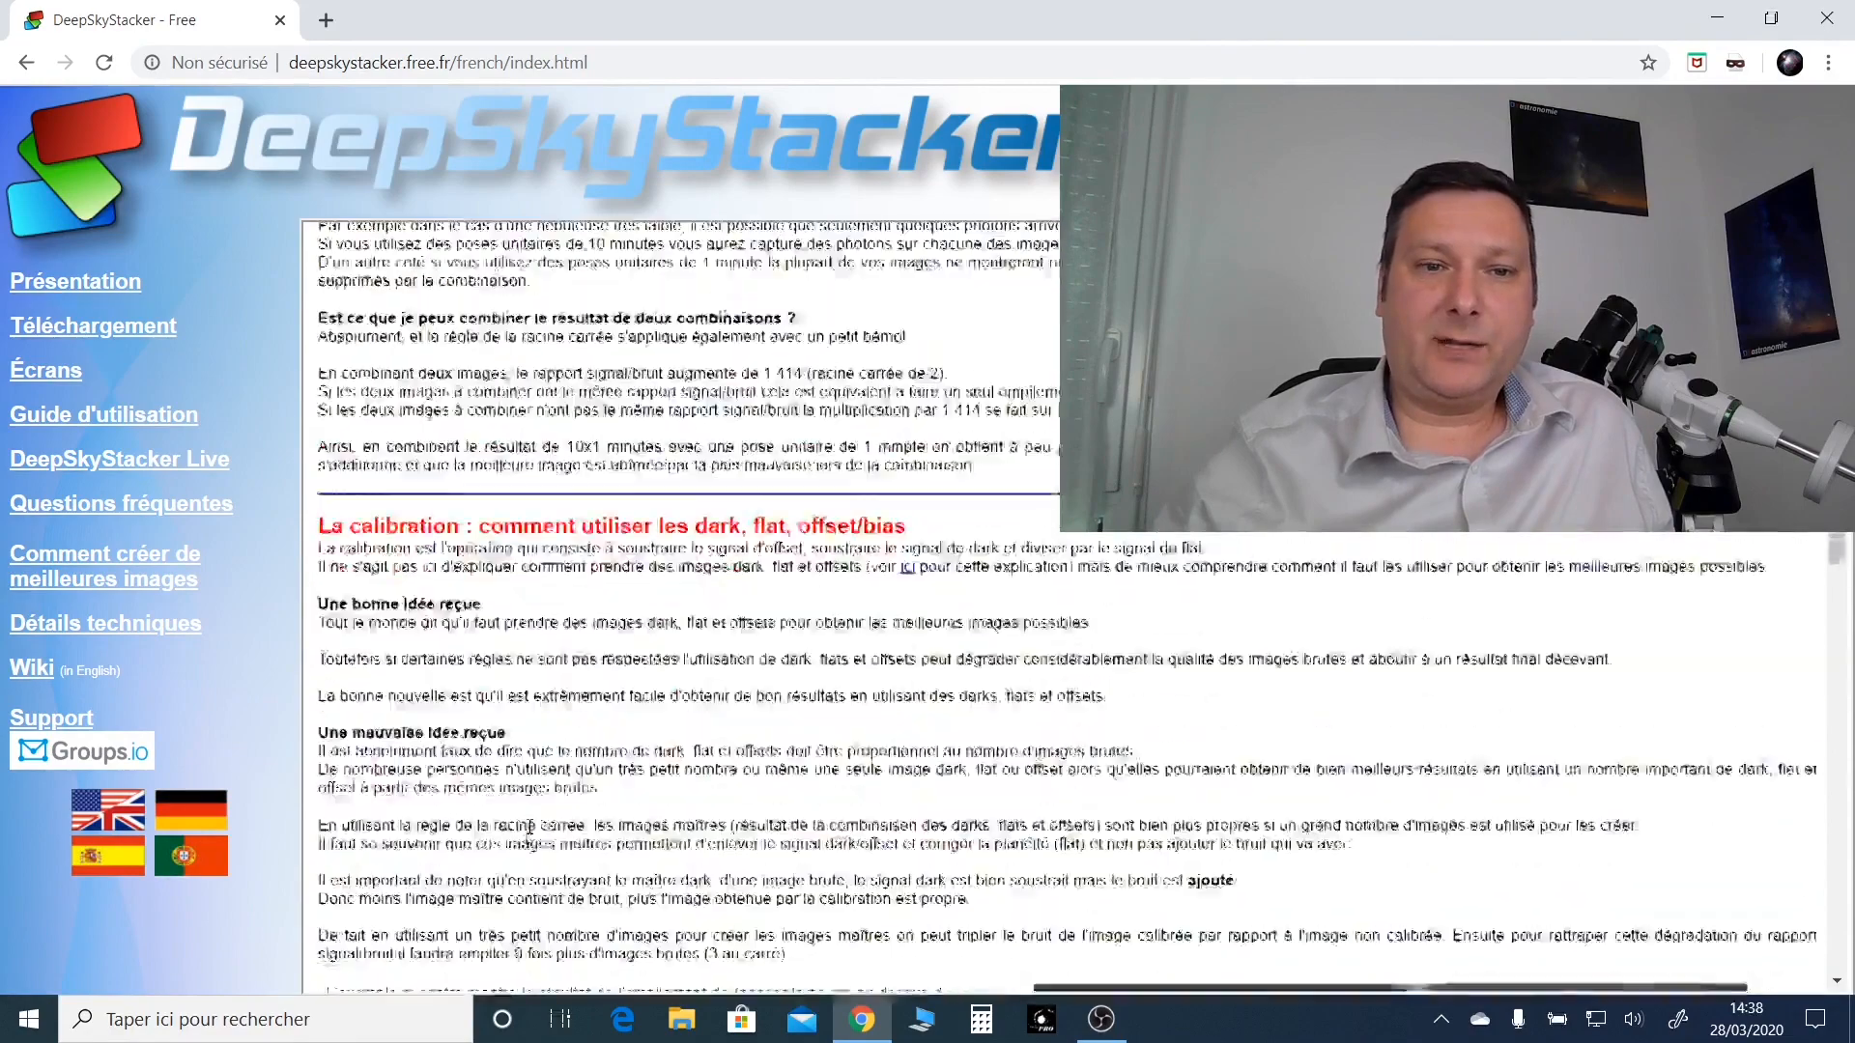
scroll(529, 833, "down", 6)
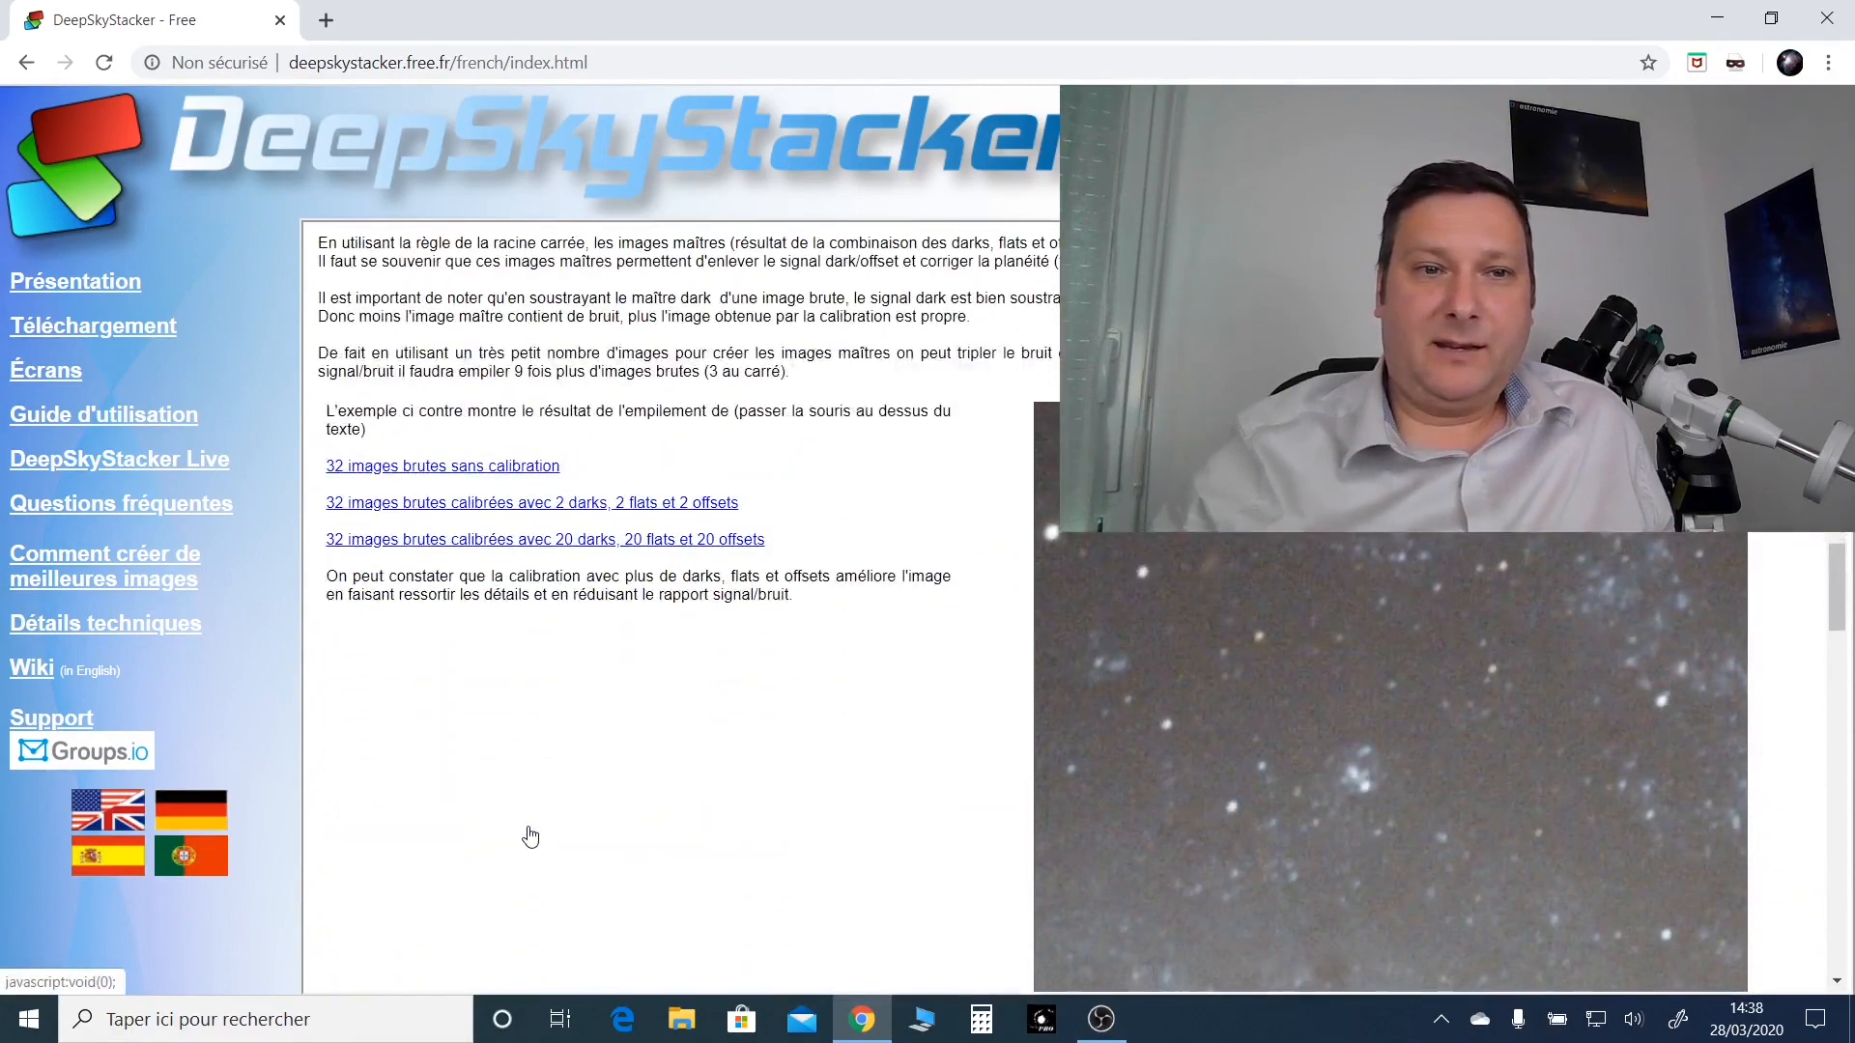
scroll(530, 837, "down", 1)
mouse_move(518, 359)
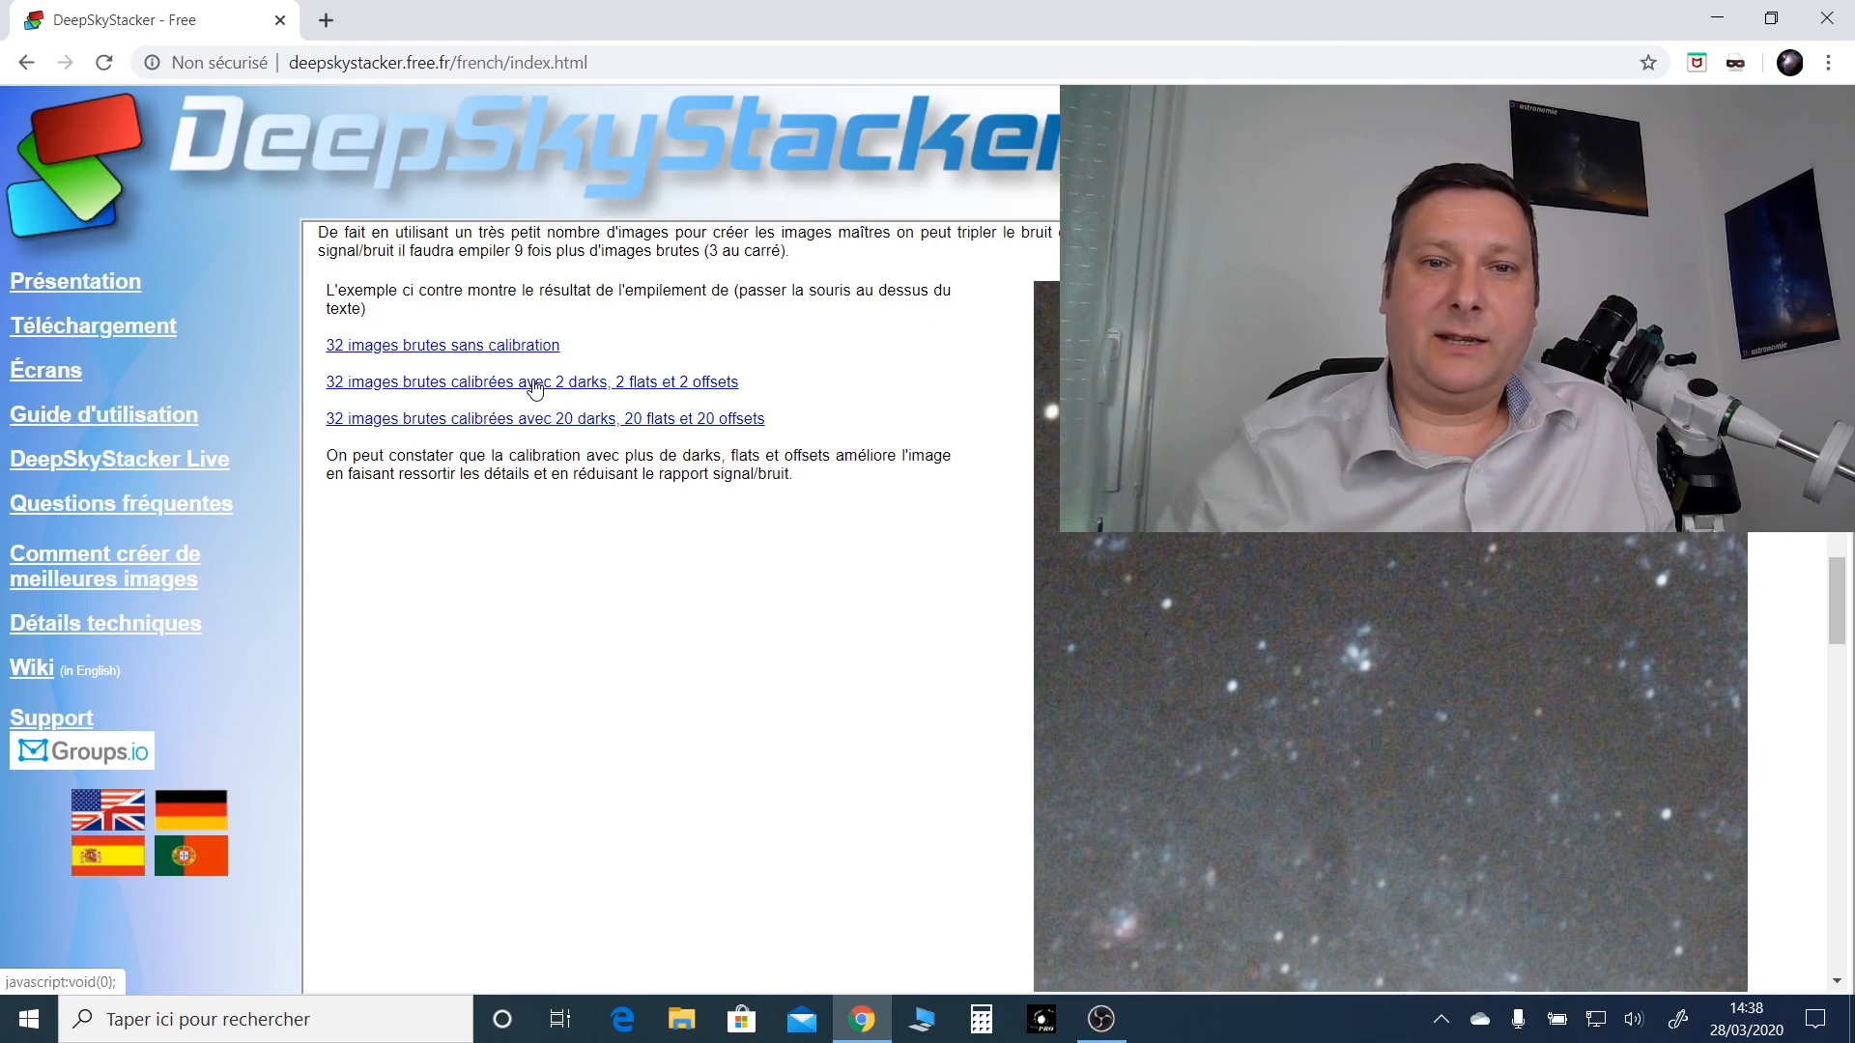
mouse_move(538, 419)
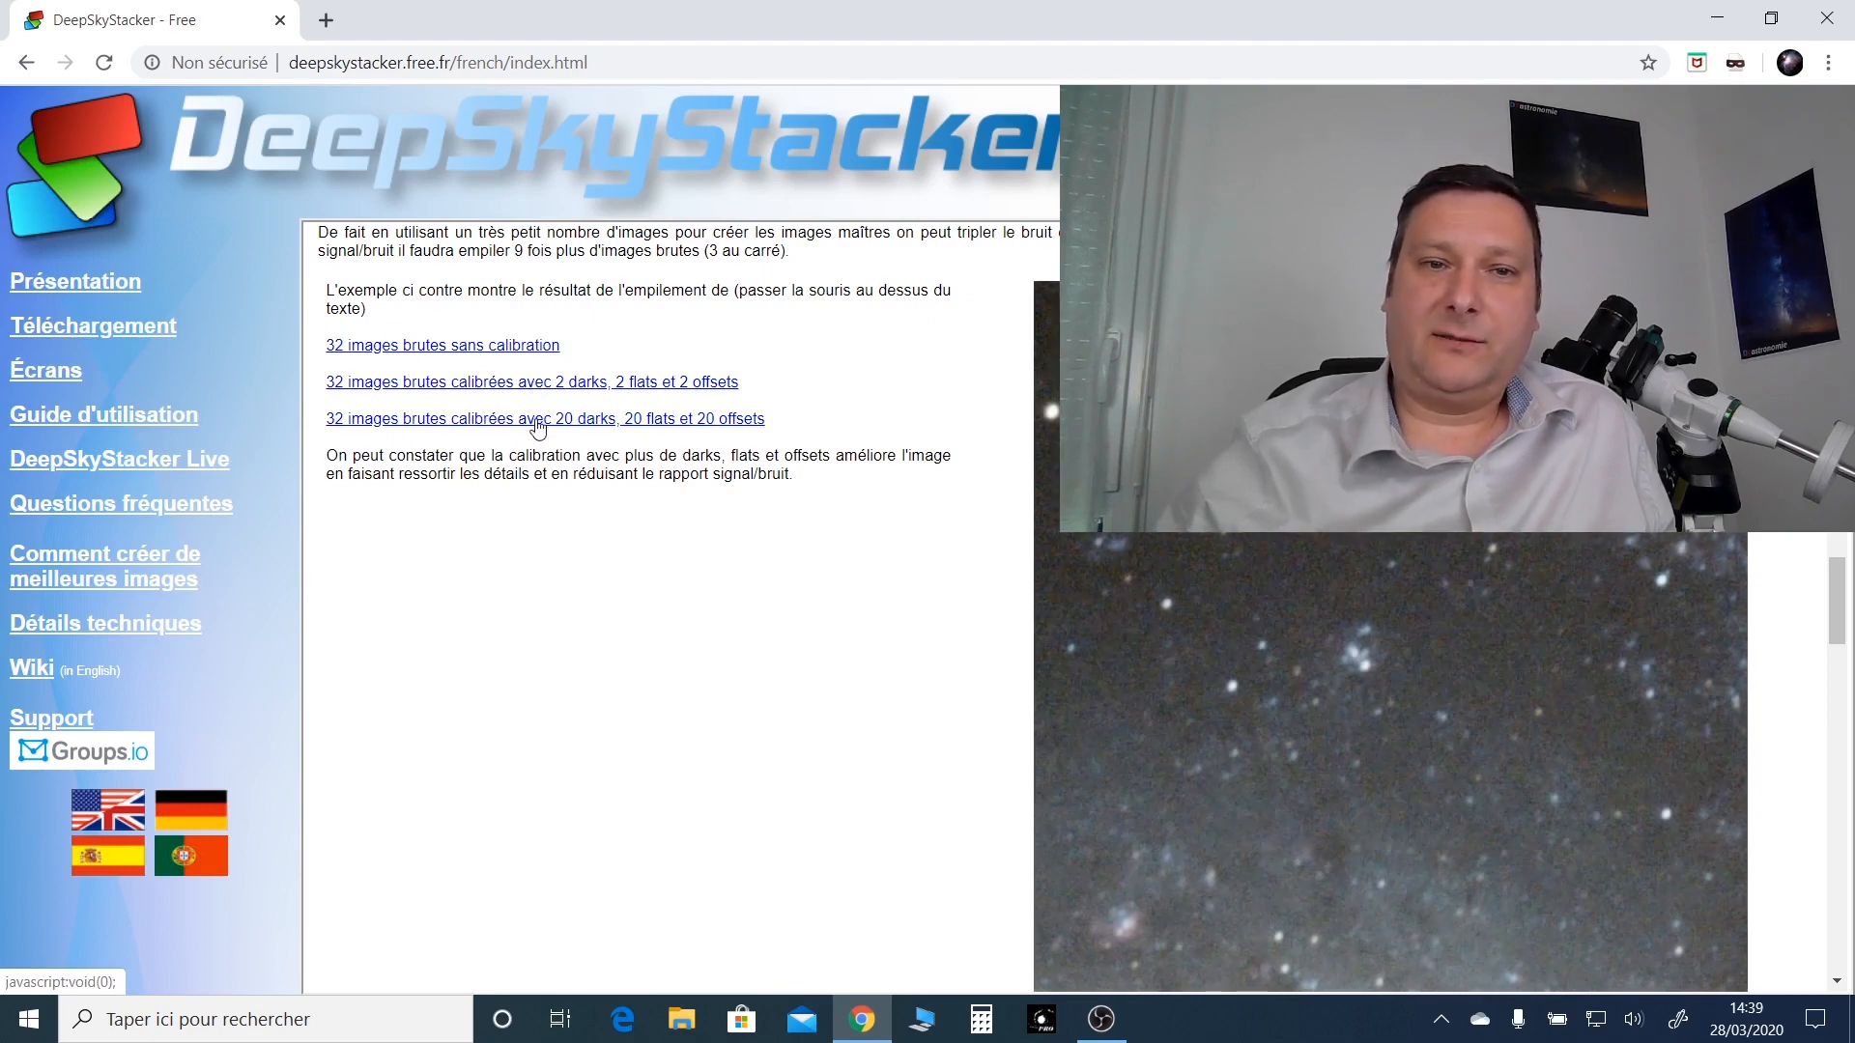
Step: Review the ISO sensitivity section and the calibration diagrams, and highlight the closing sentence about other combinations of calibration files
scroll(666, 579, "down", 8)
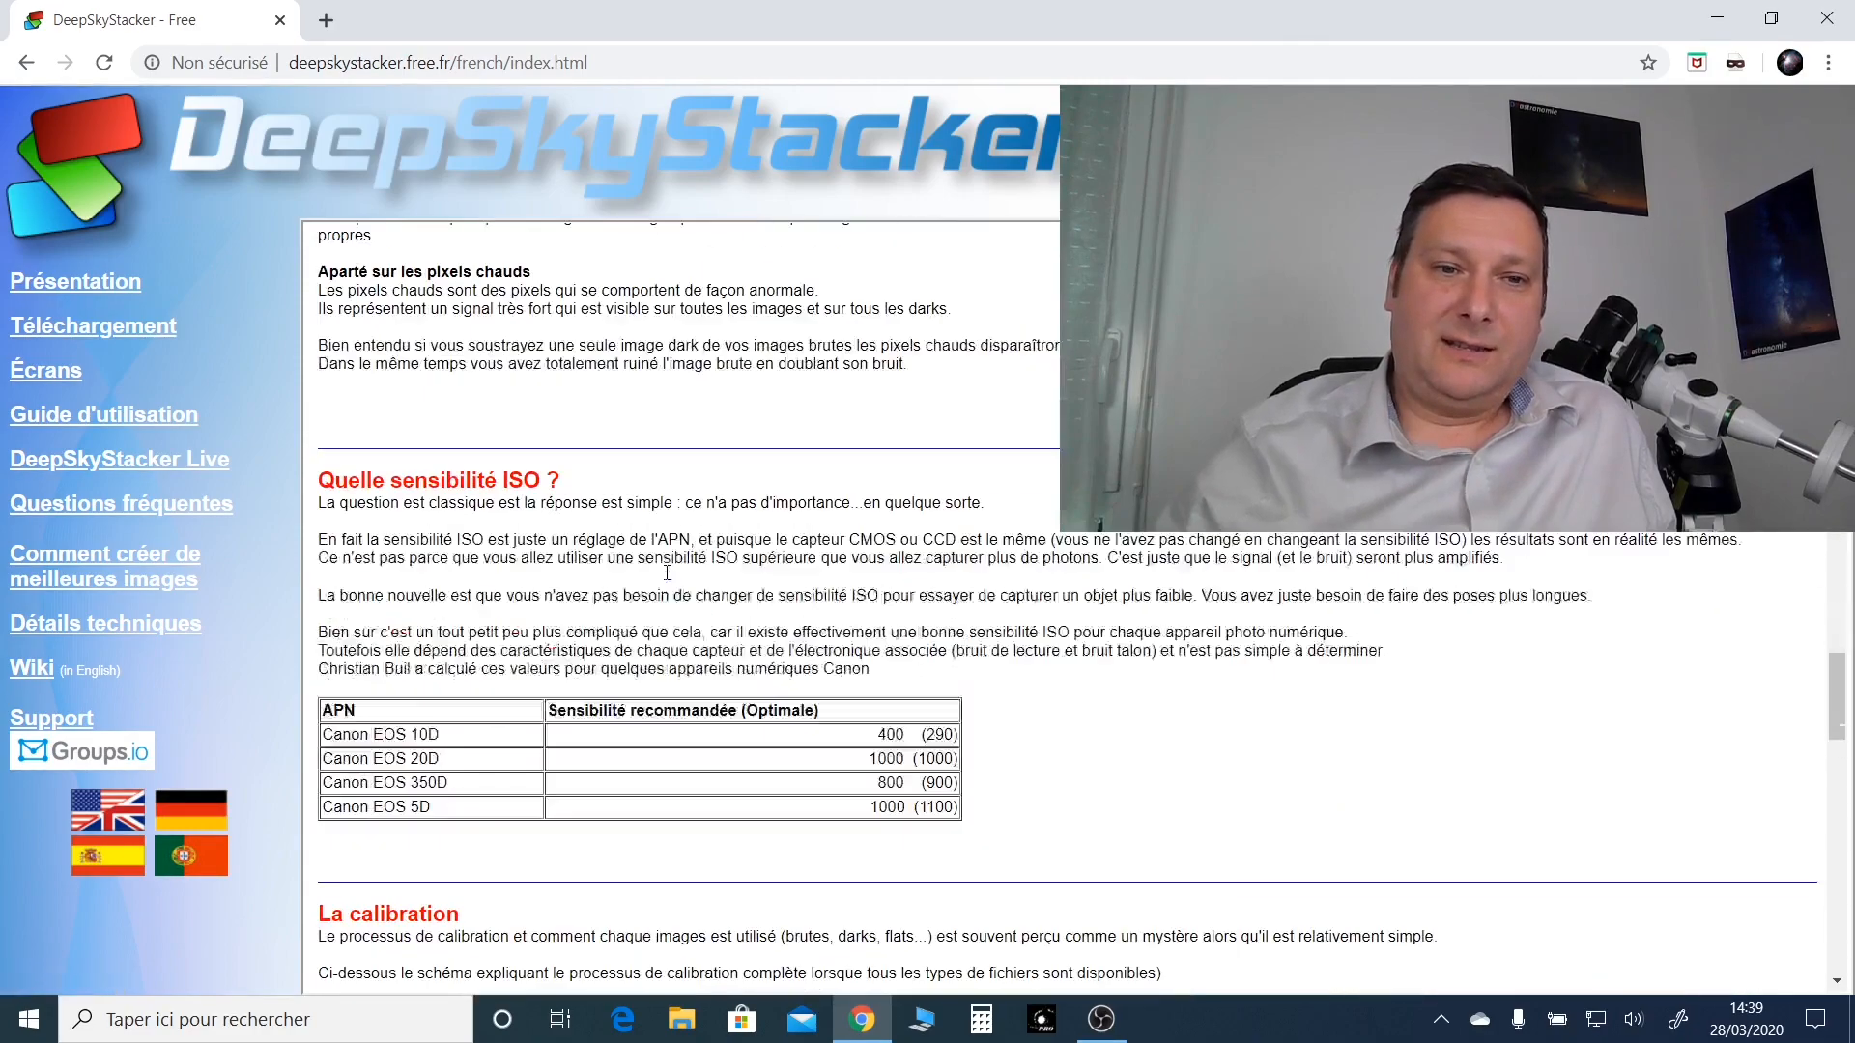
scroll(666, 578, "down", 5)
scroll(665, 578, "down", 1)
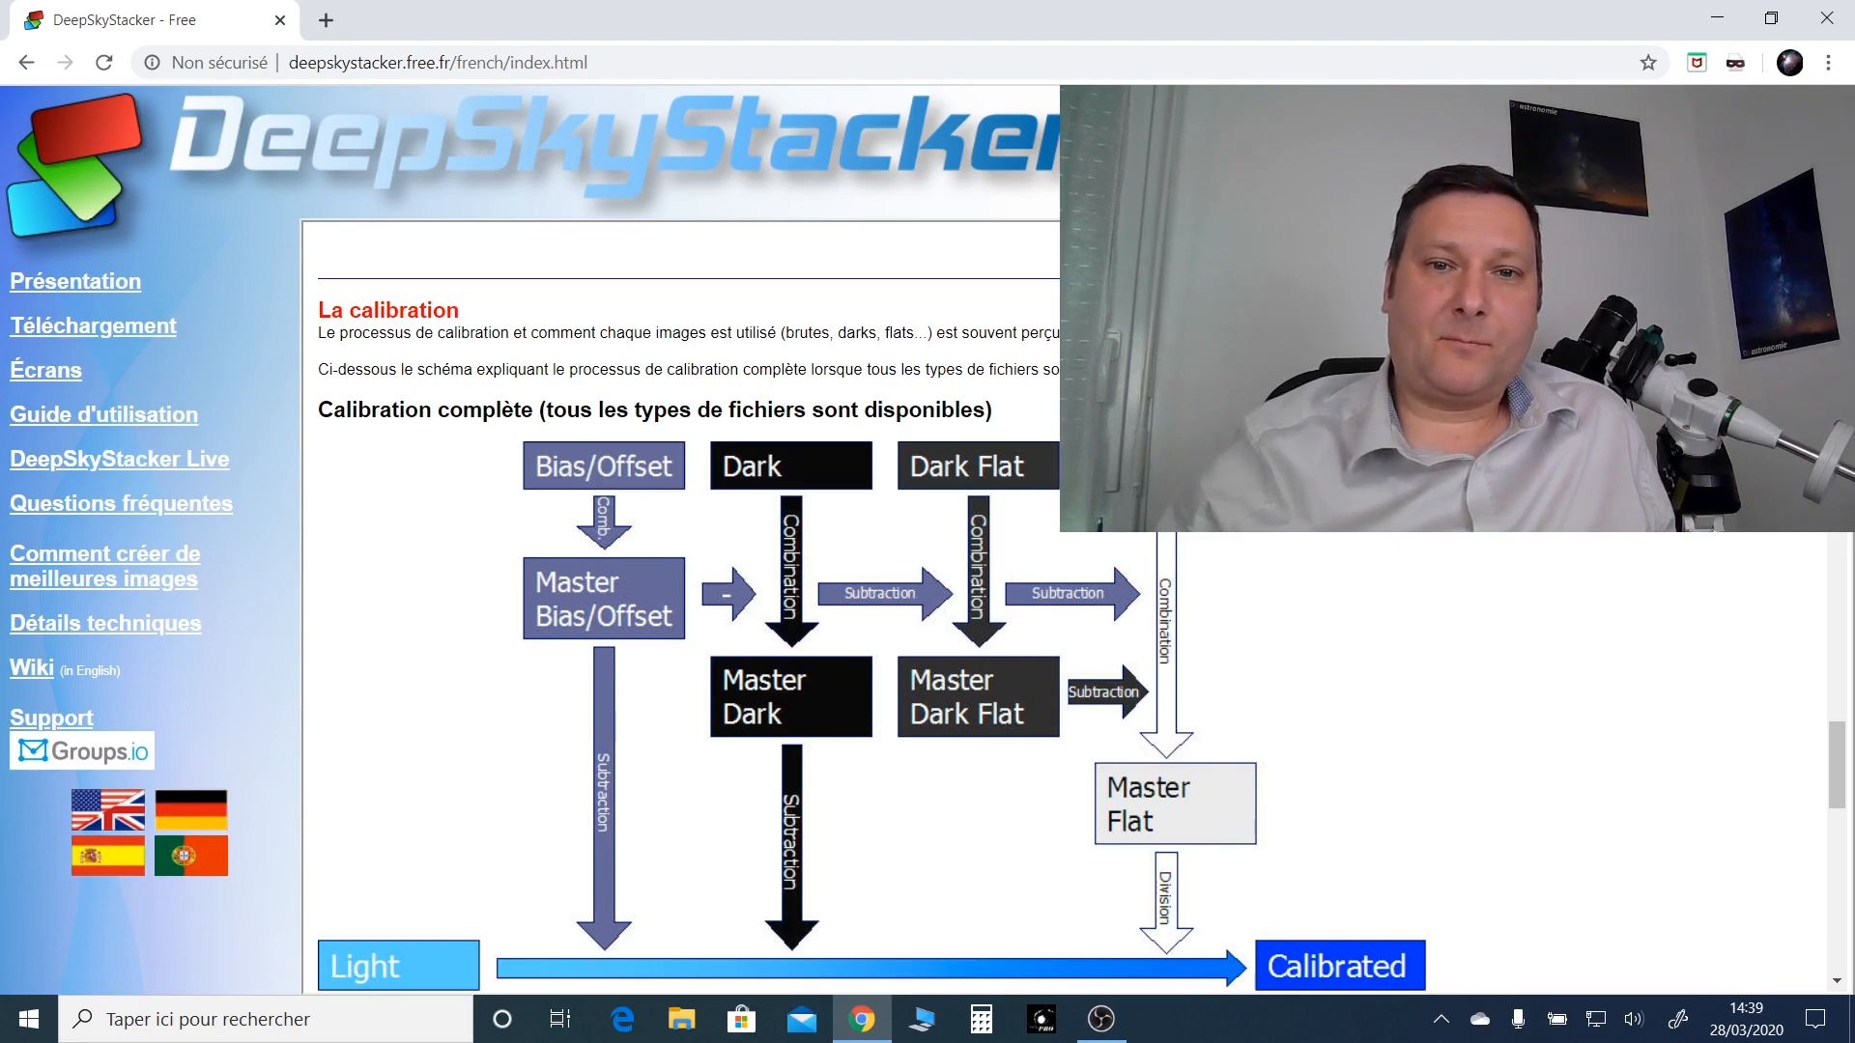
scroll(967, 609, "down", 7)
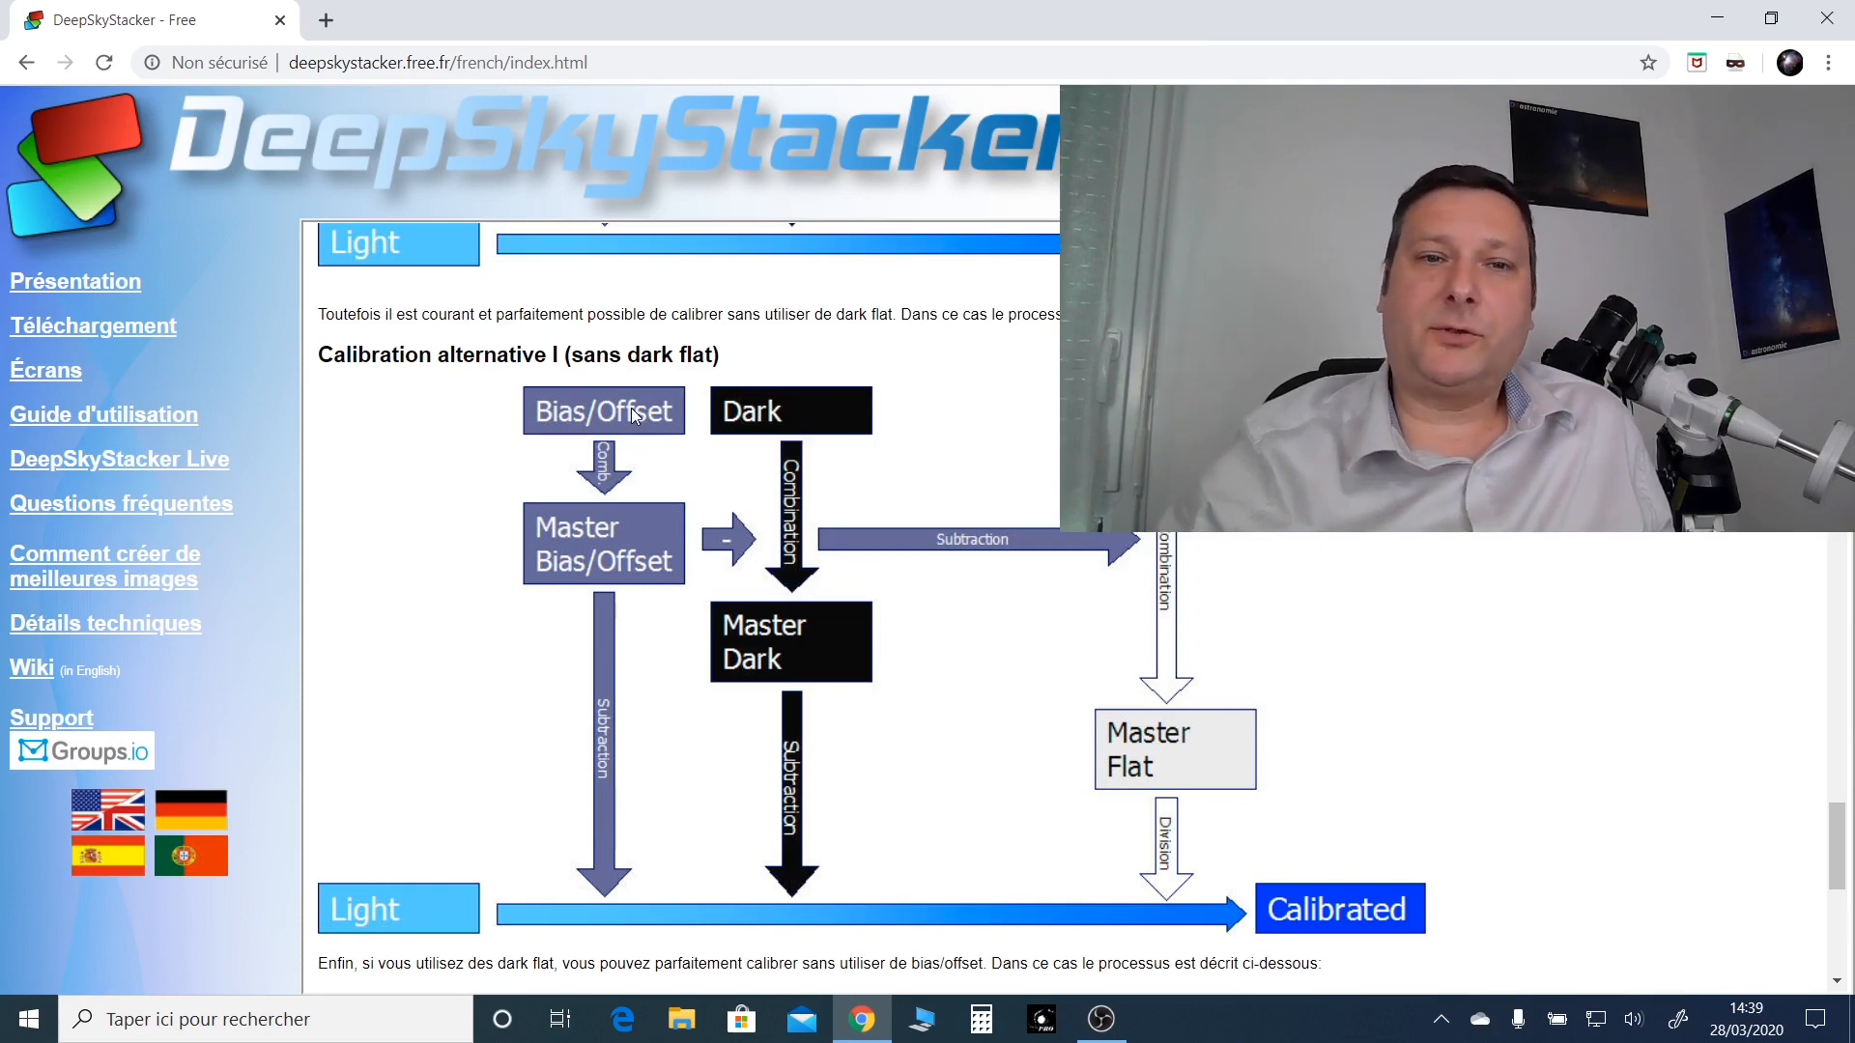
scroll(862, 589, "down", 4)
scroll(860, 586, "down", 4)
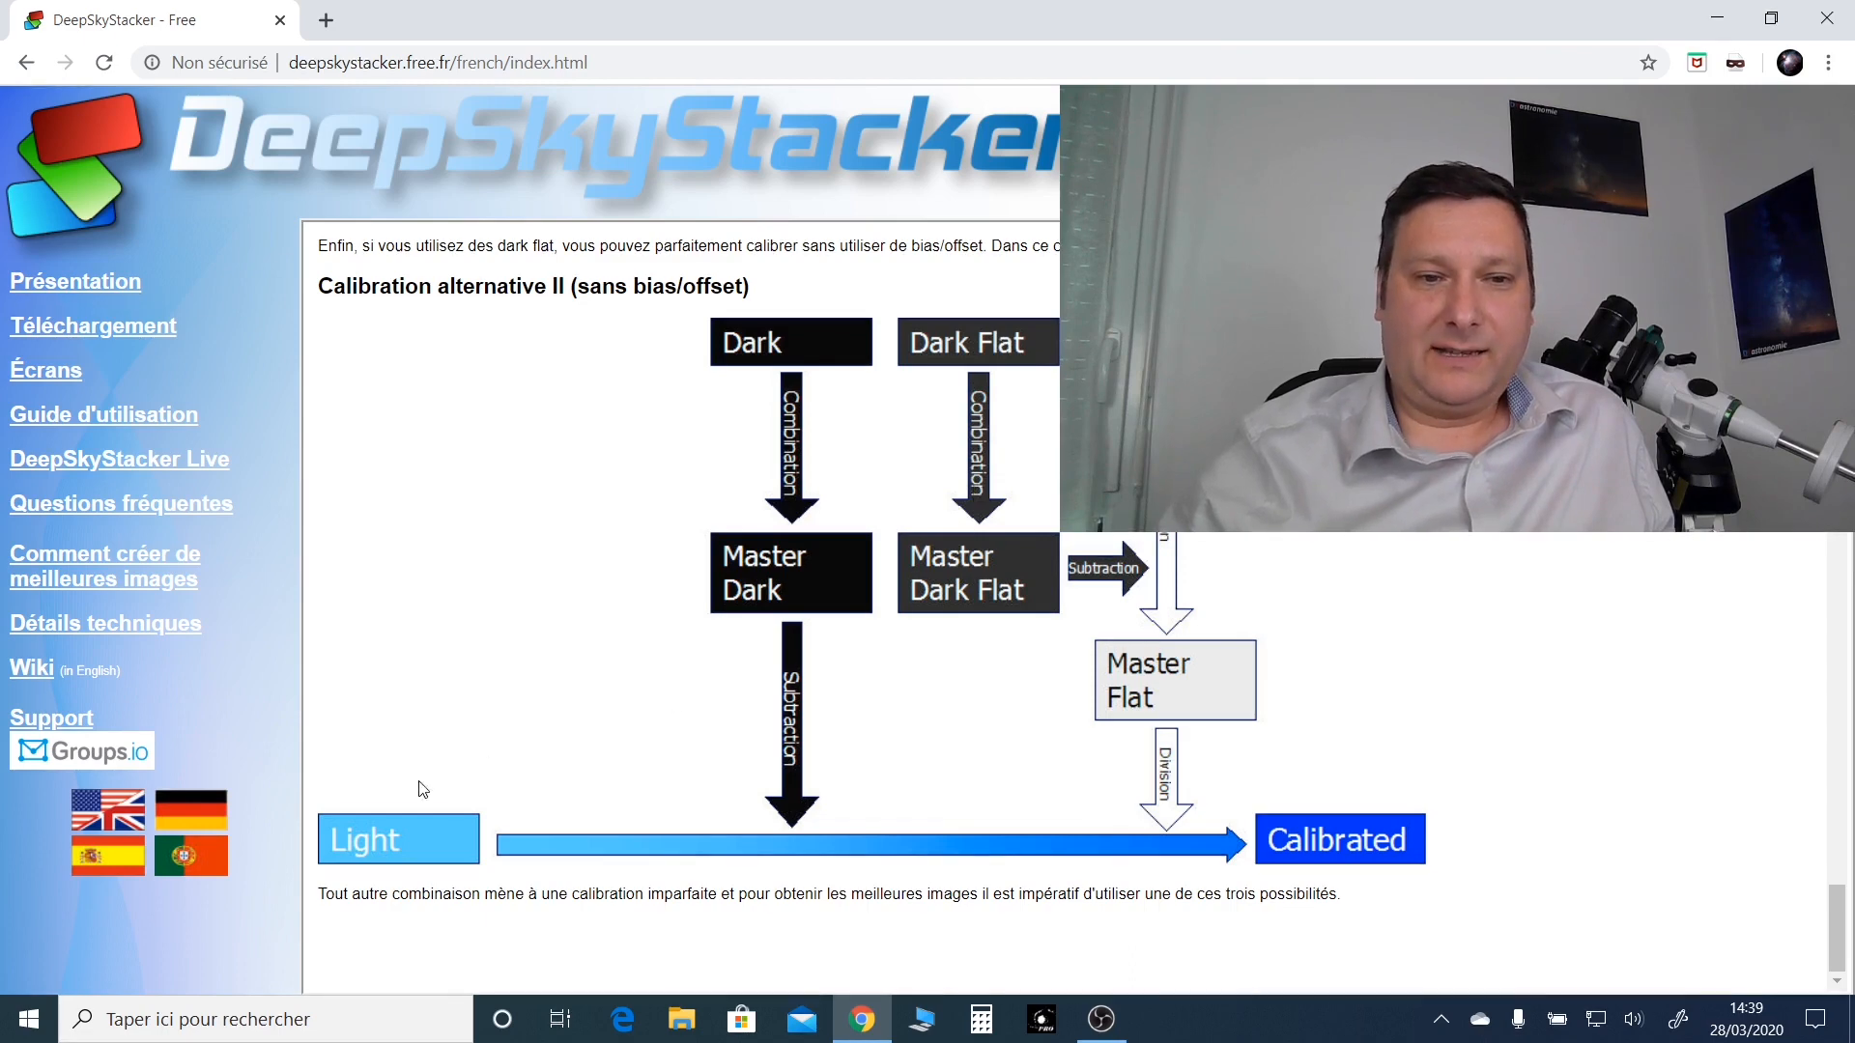
left_click_drag(319, 896, 1382, 917)
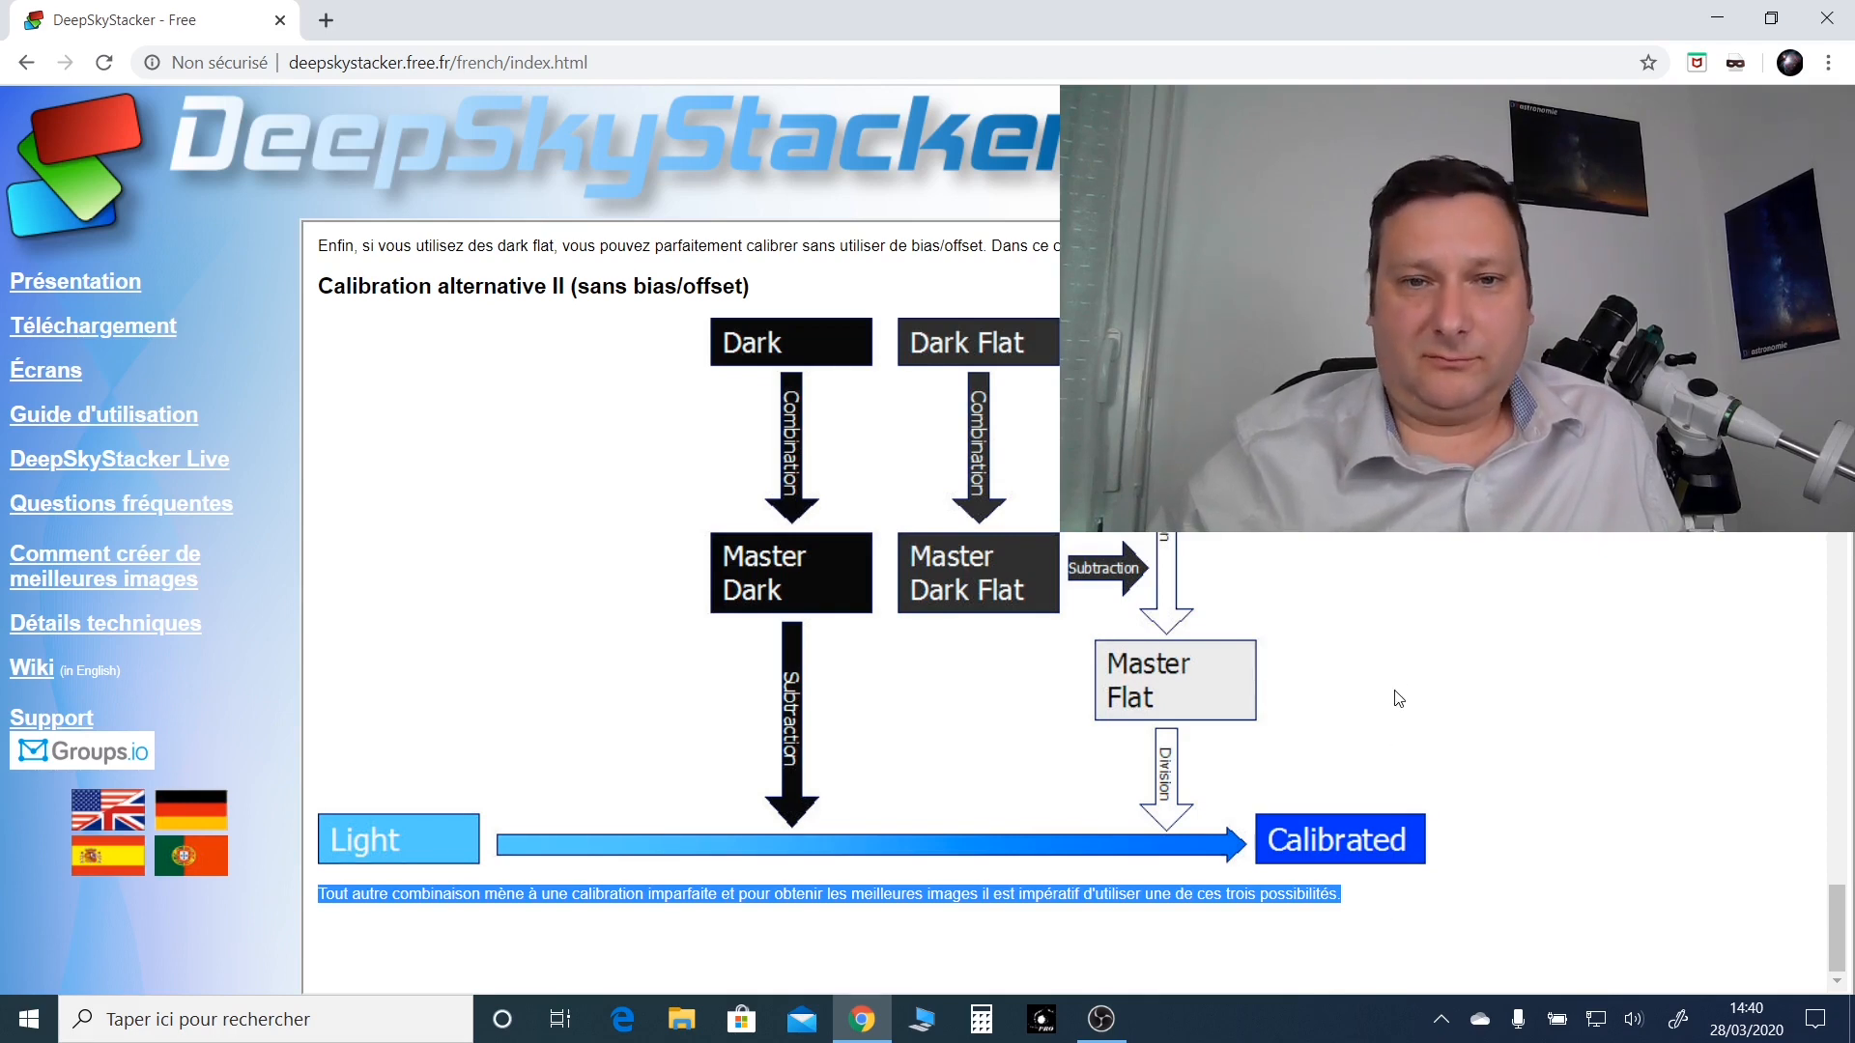
Step: Return to the complete calibration diagram and examine how bias, dark, dark flat and flat files are applied to the lights
scroll(1343, 751, "up", 10)
scroll(1343, 751, "up", 3)
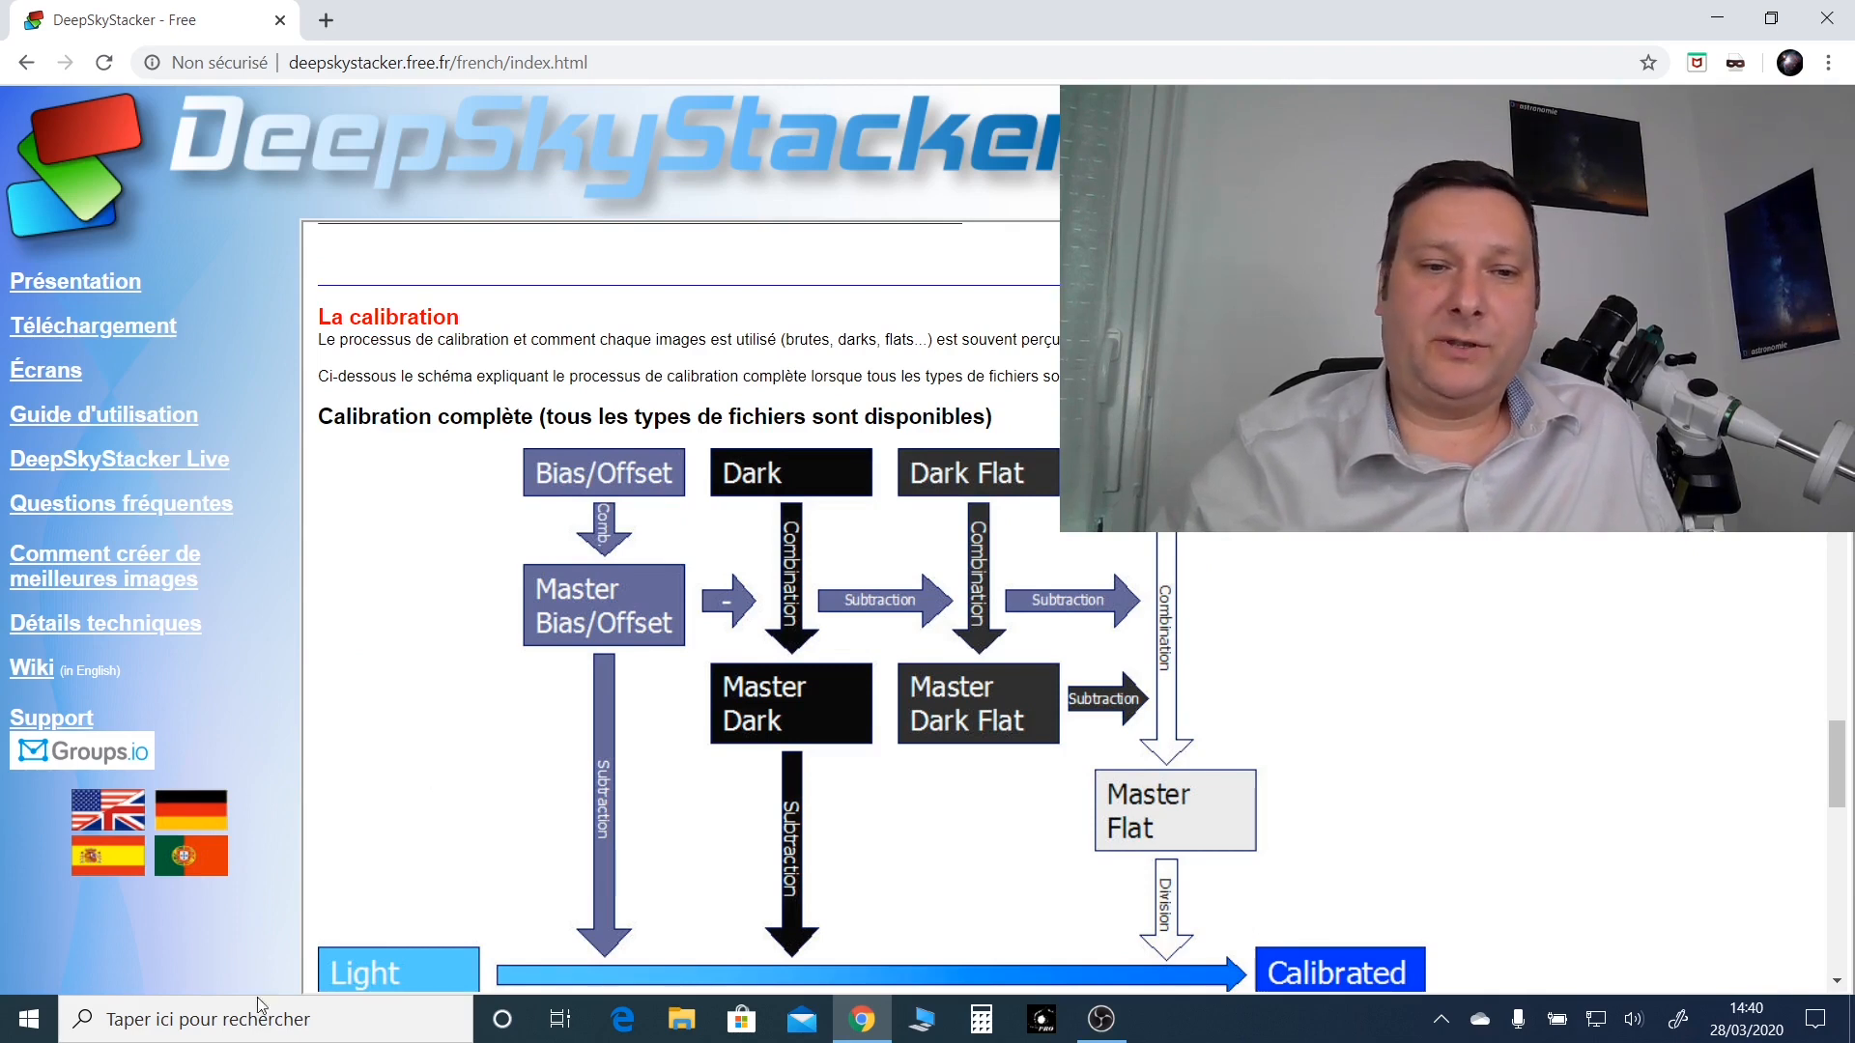
scroll(371, 966, "up", 2)
scroll(372, 966, "down", 6)
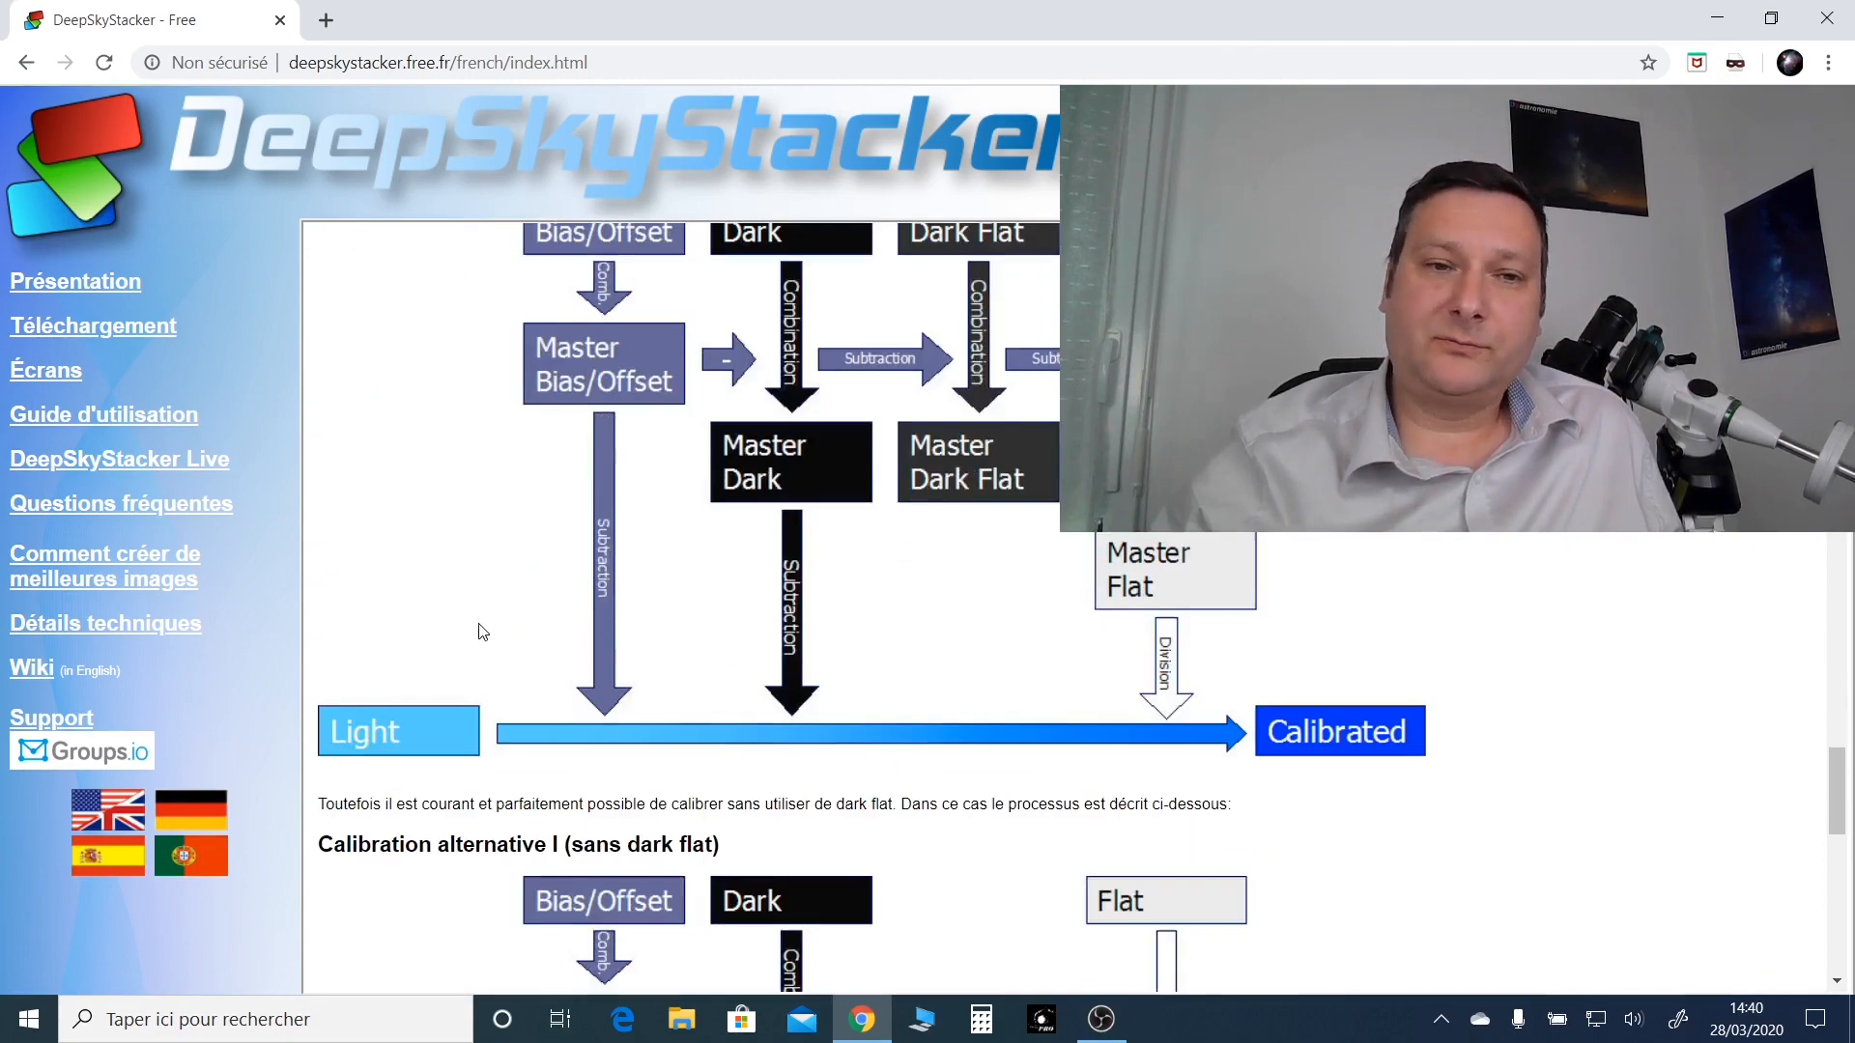
scroll(476, 633, "up", 1)
scroll(476, 632, "up", 1)
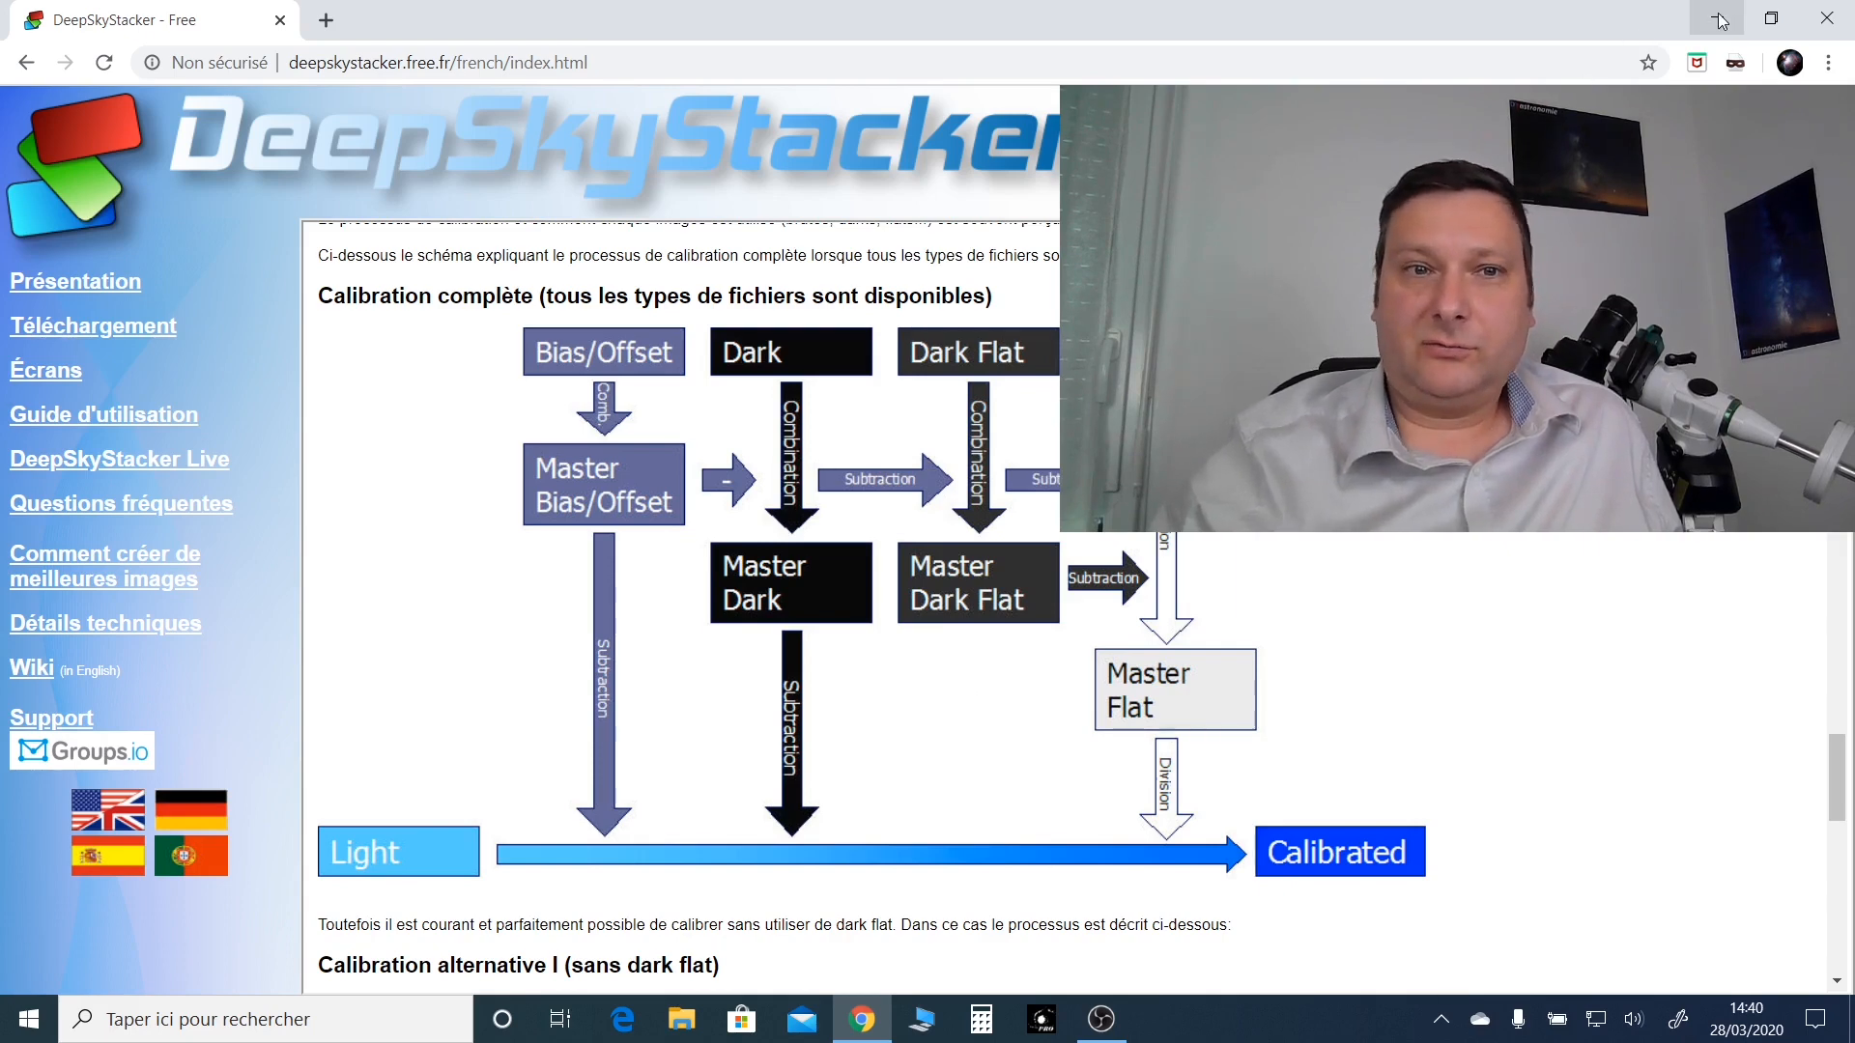
Step: Switch to DeepSkyStacker, load the raw images IMG_6630.CR2 through IMG_6699.CR2 from the M42 0.5s folder and check them all
left_click(120, 333)
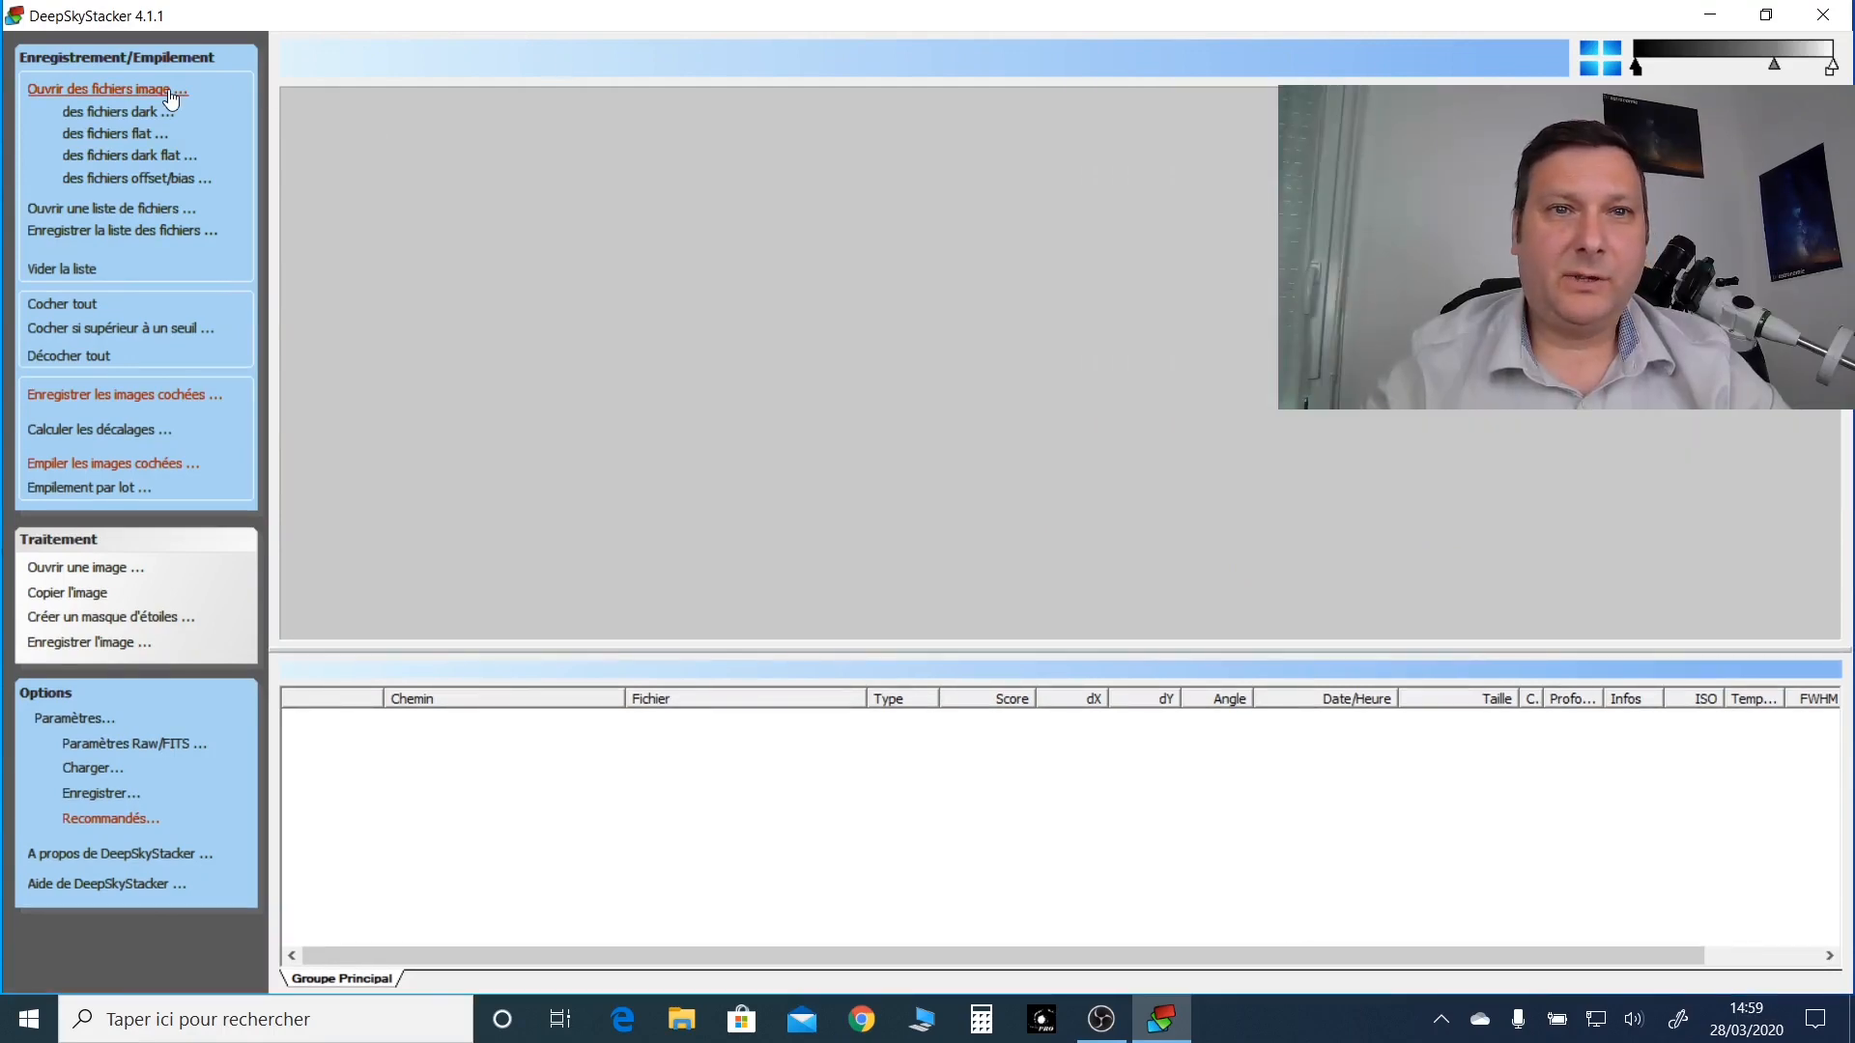
left_click(170, 93)
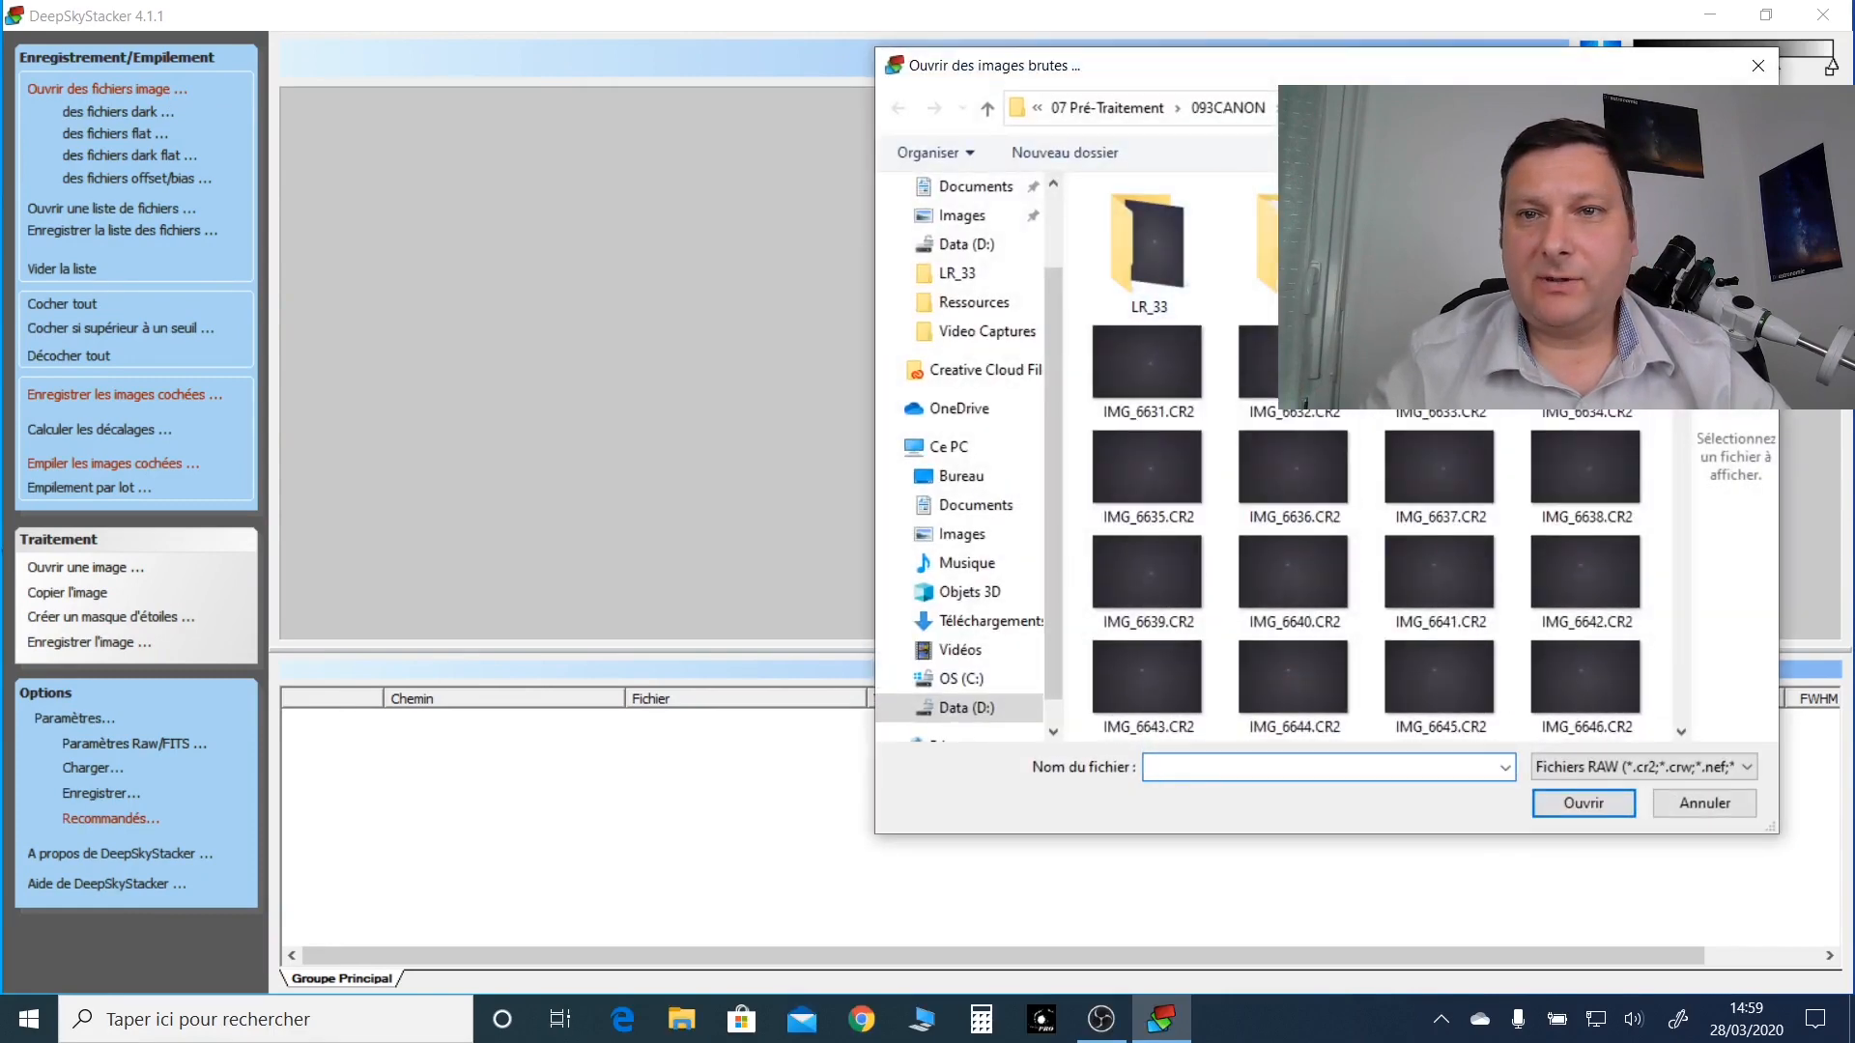
left_click(1260, 107)
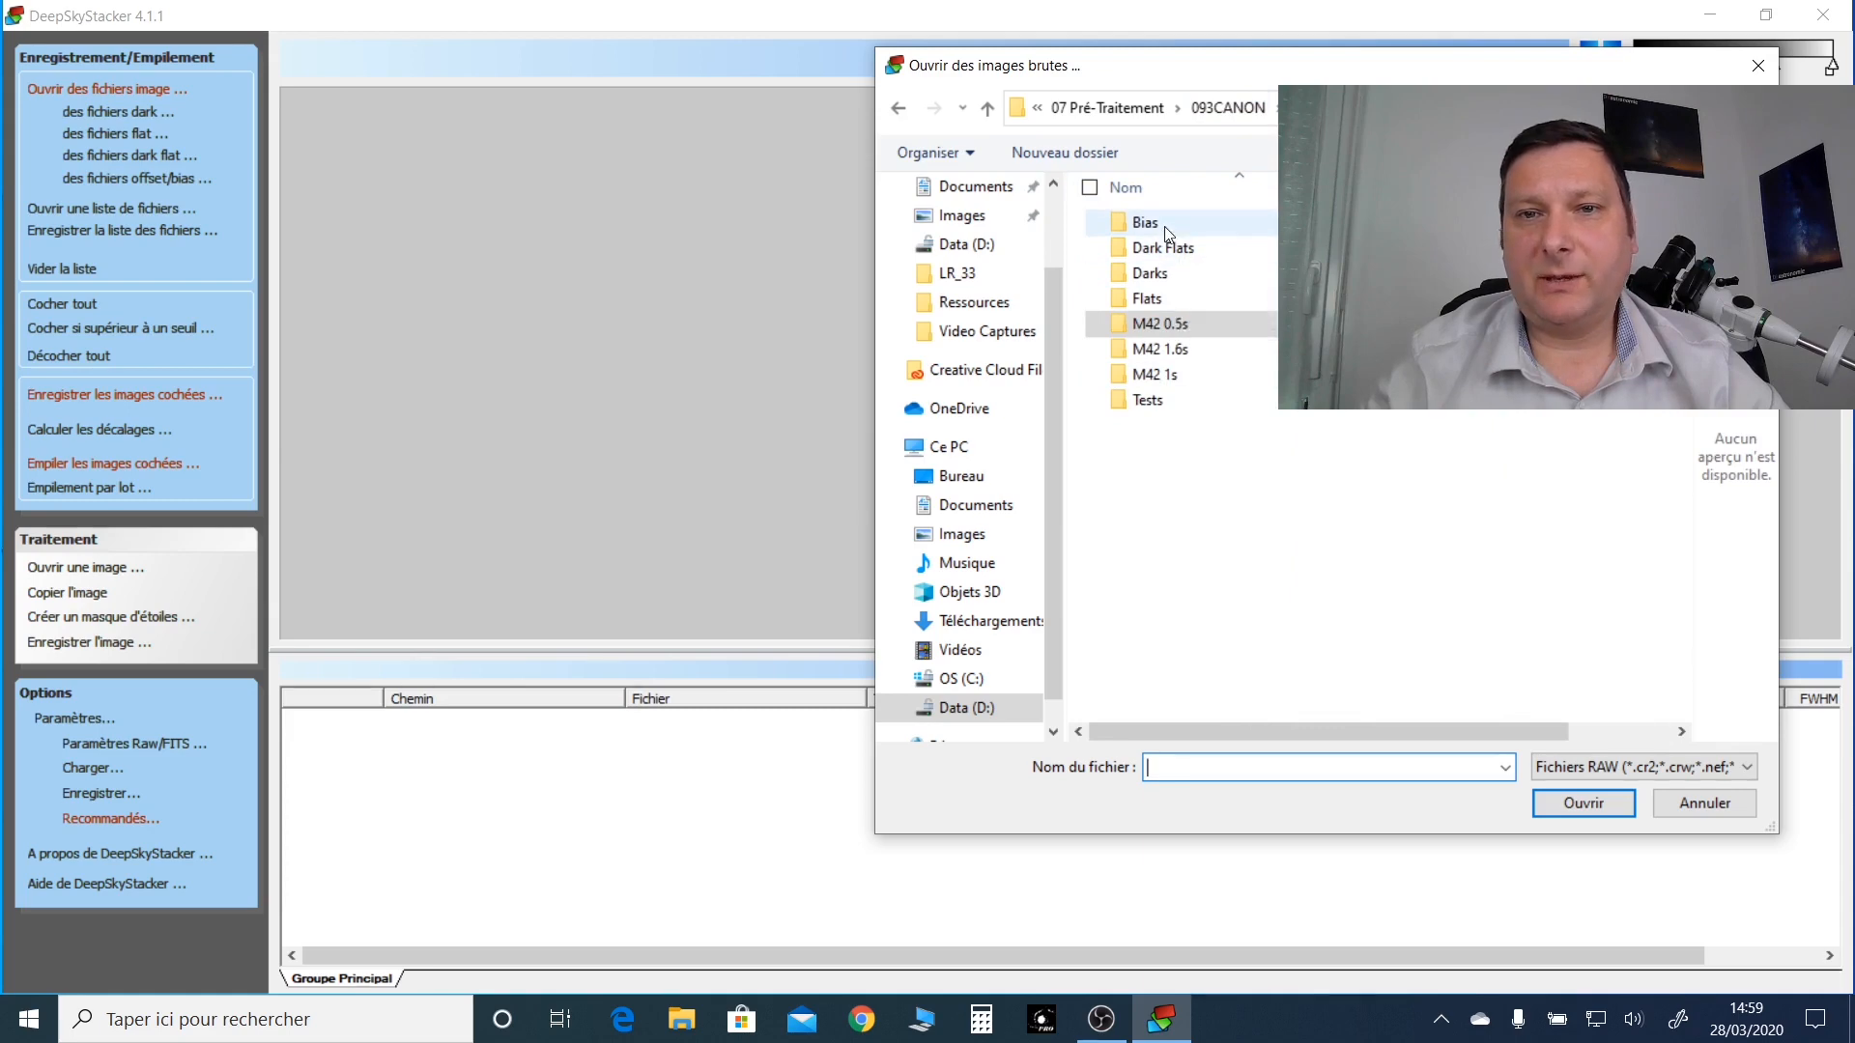
double_click(1177, 324)
left_click(1585, 256)
left_click_drag(1682, 289, 1715, 714)
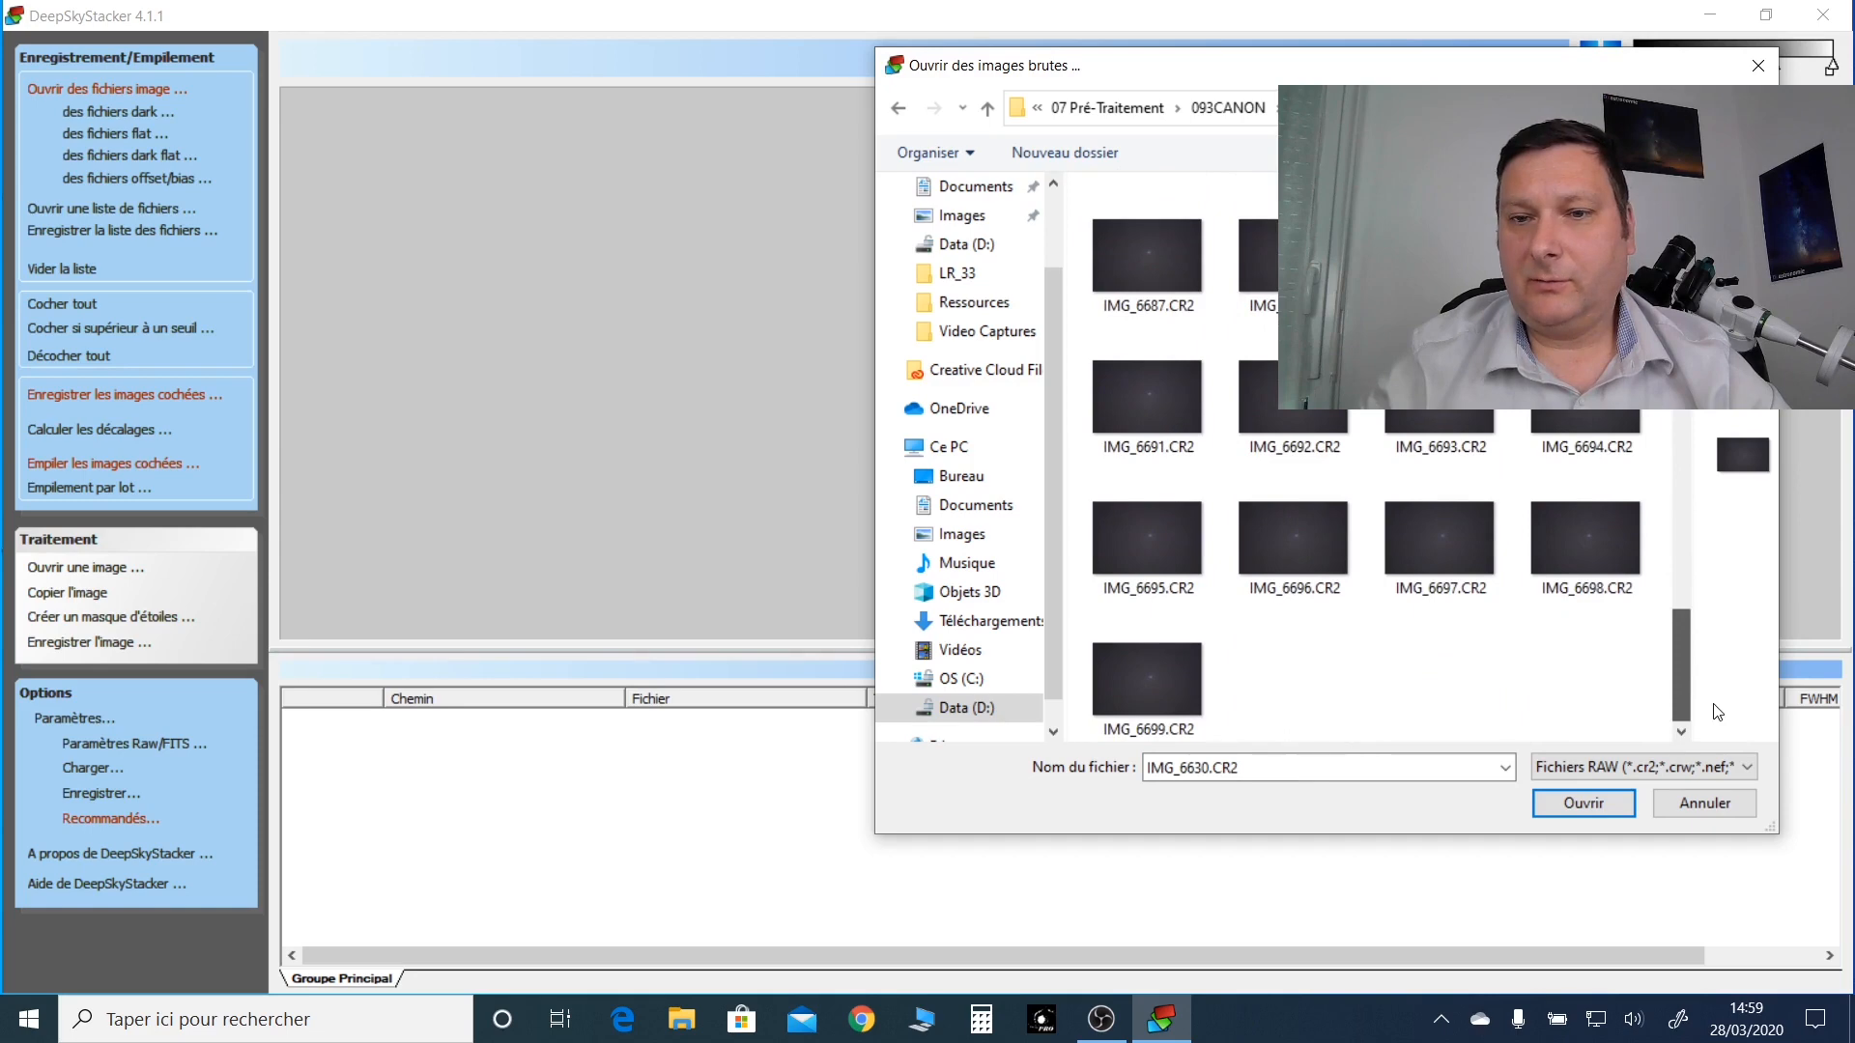
left_click(1147, 681, "shift")
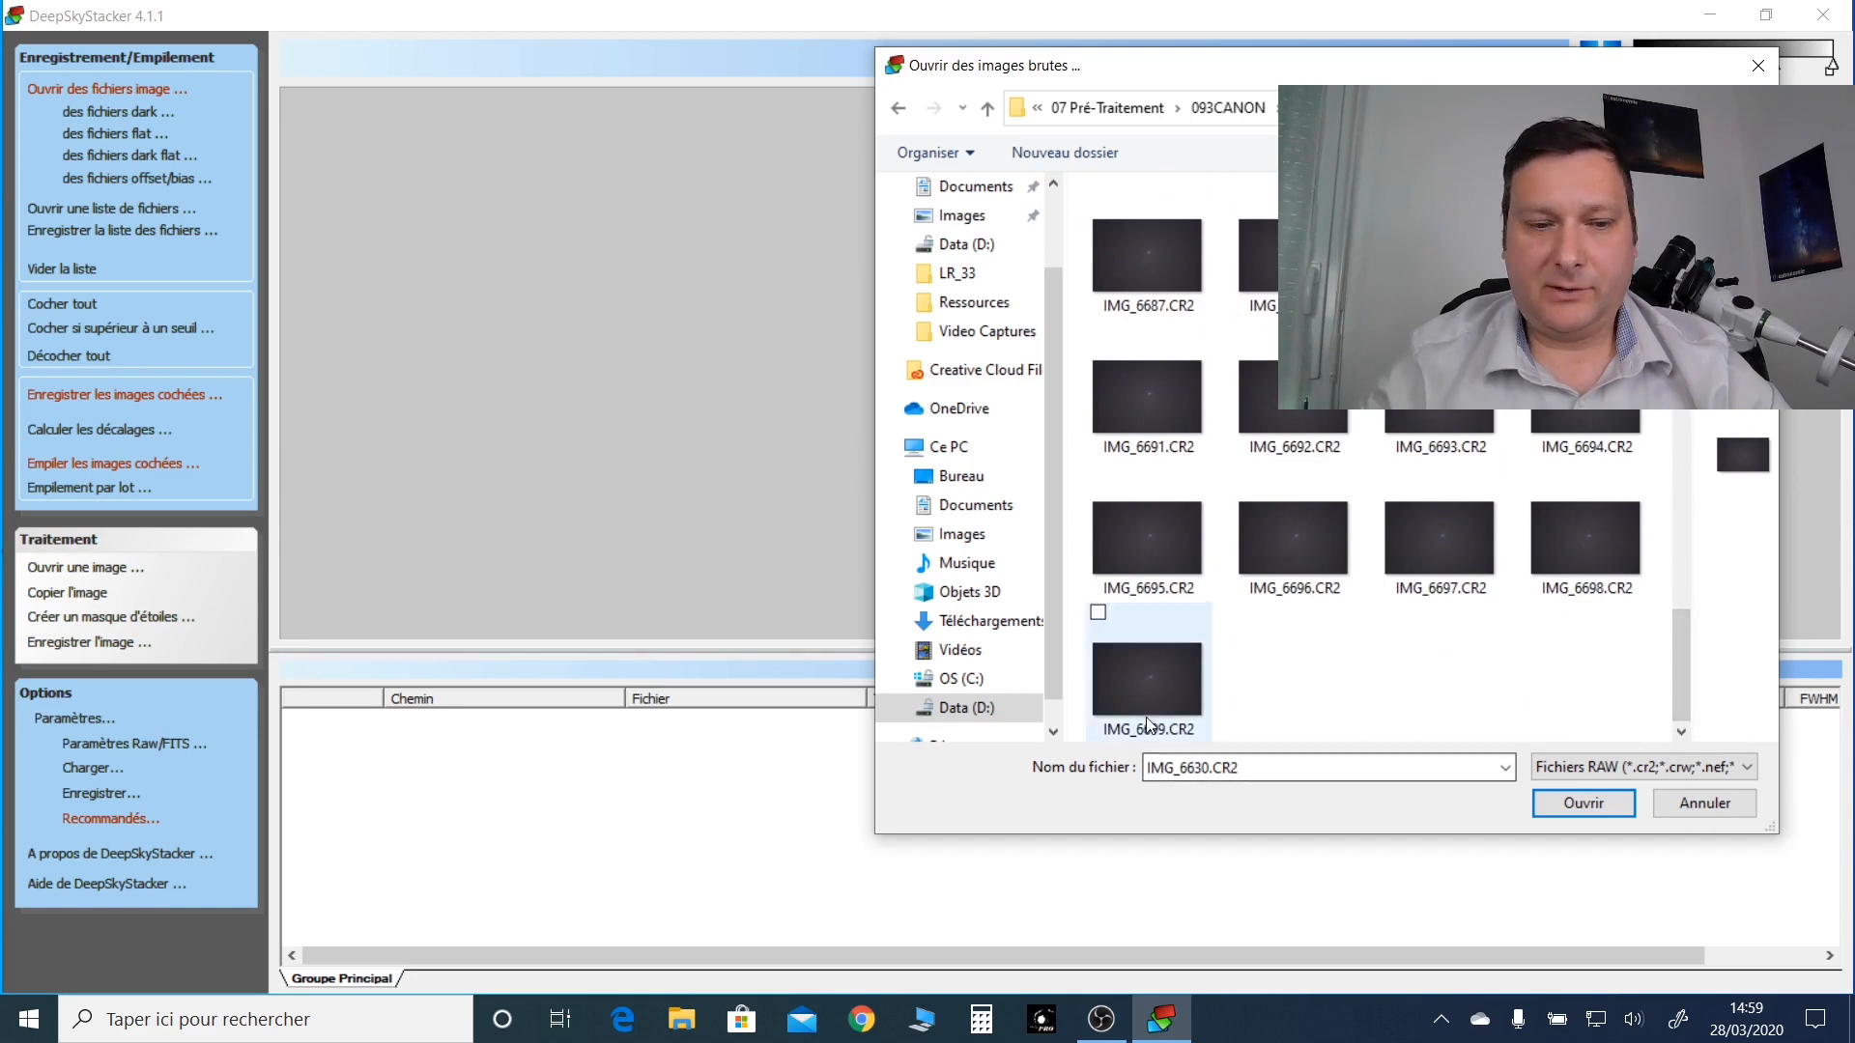
left_click(1584, 804)
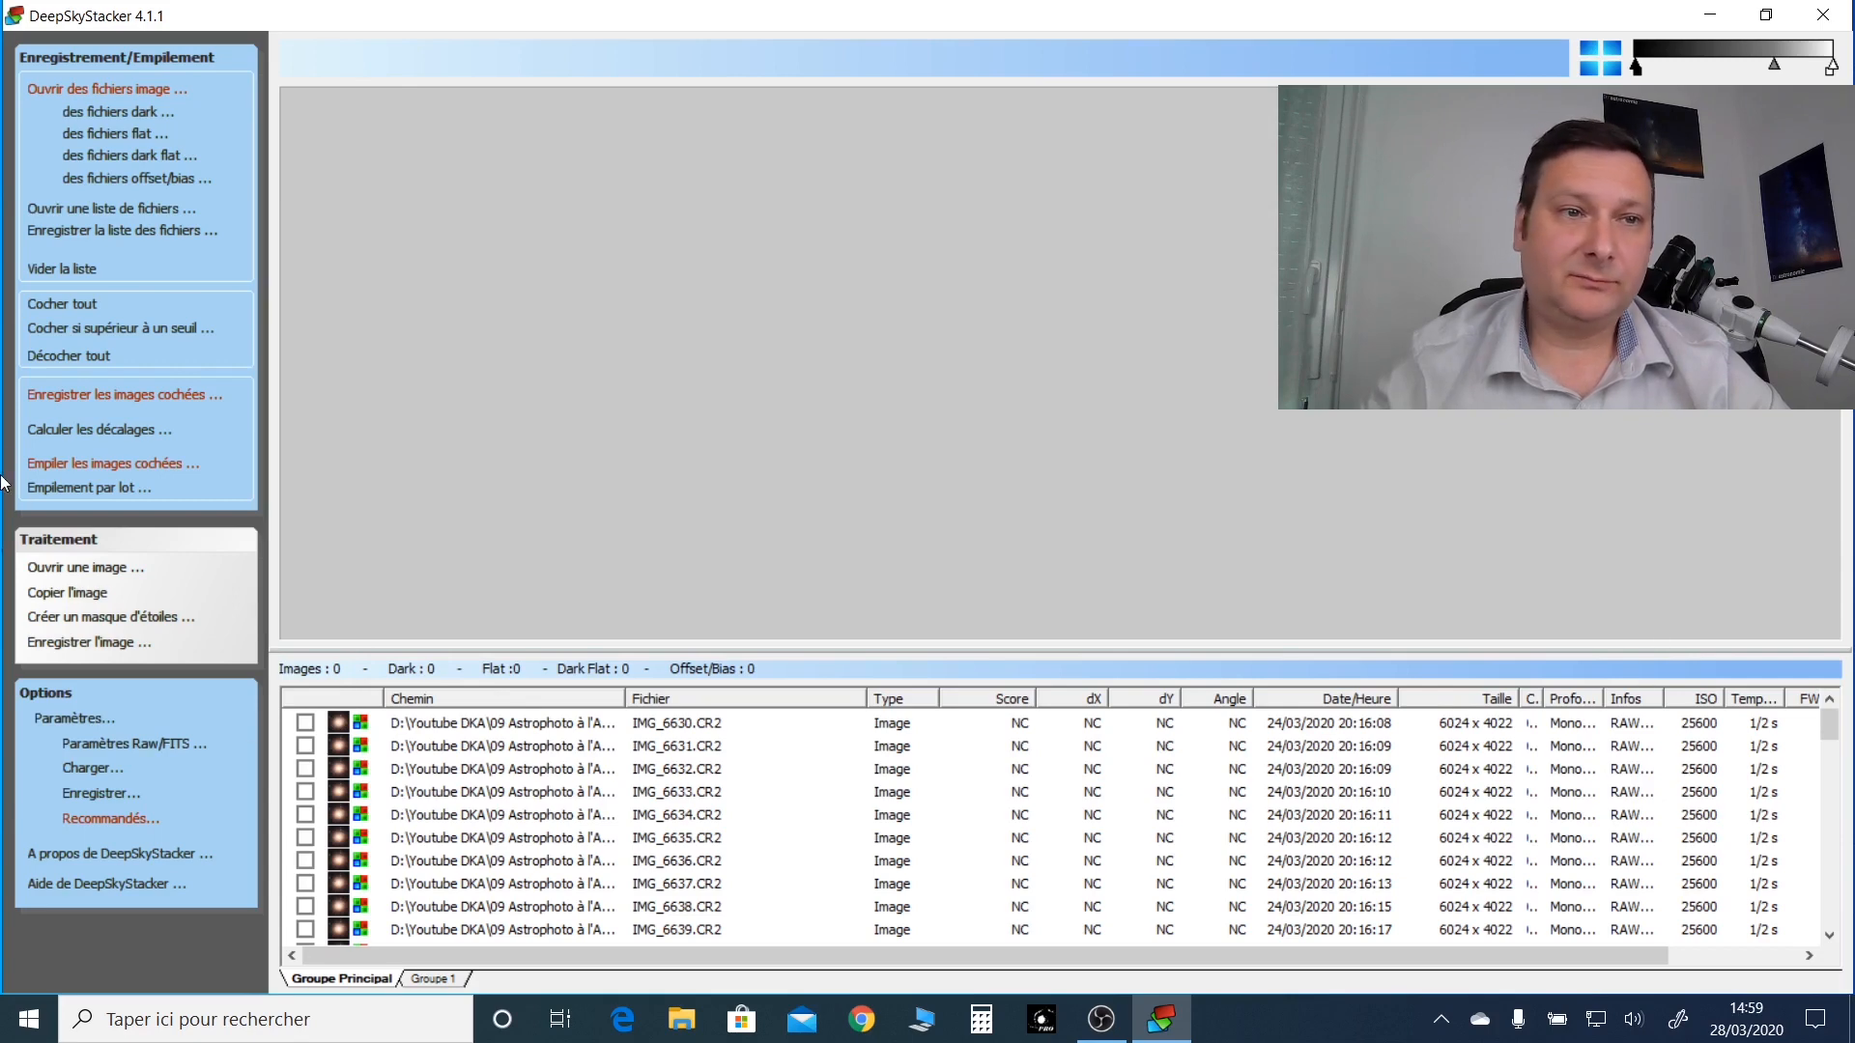
left_click(62, 305)
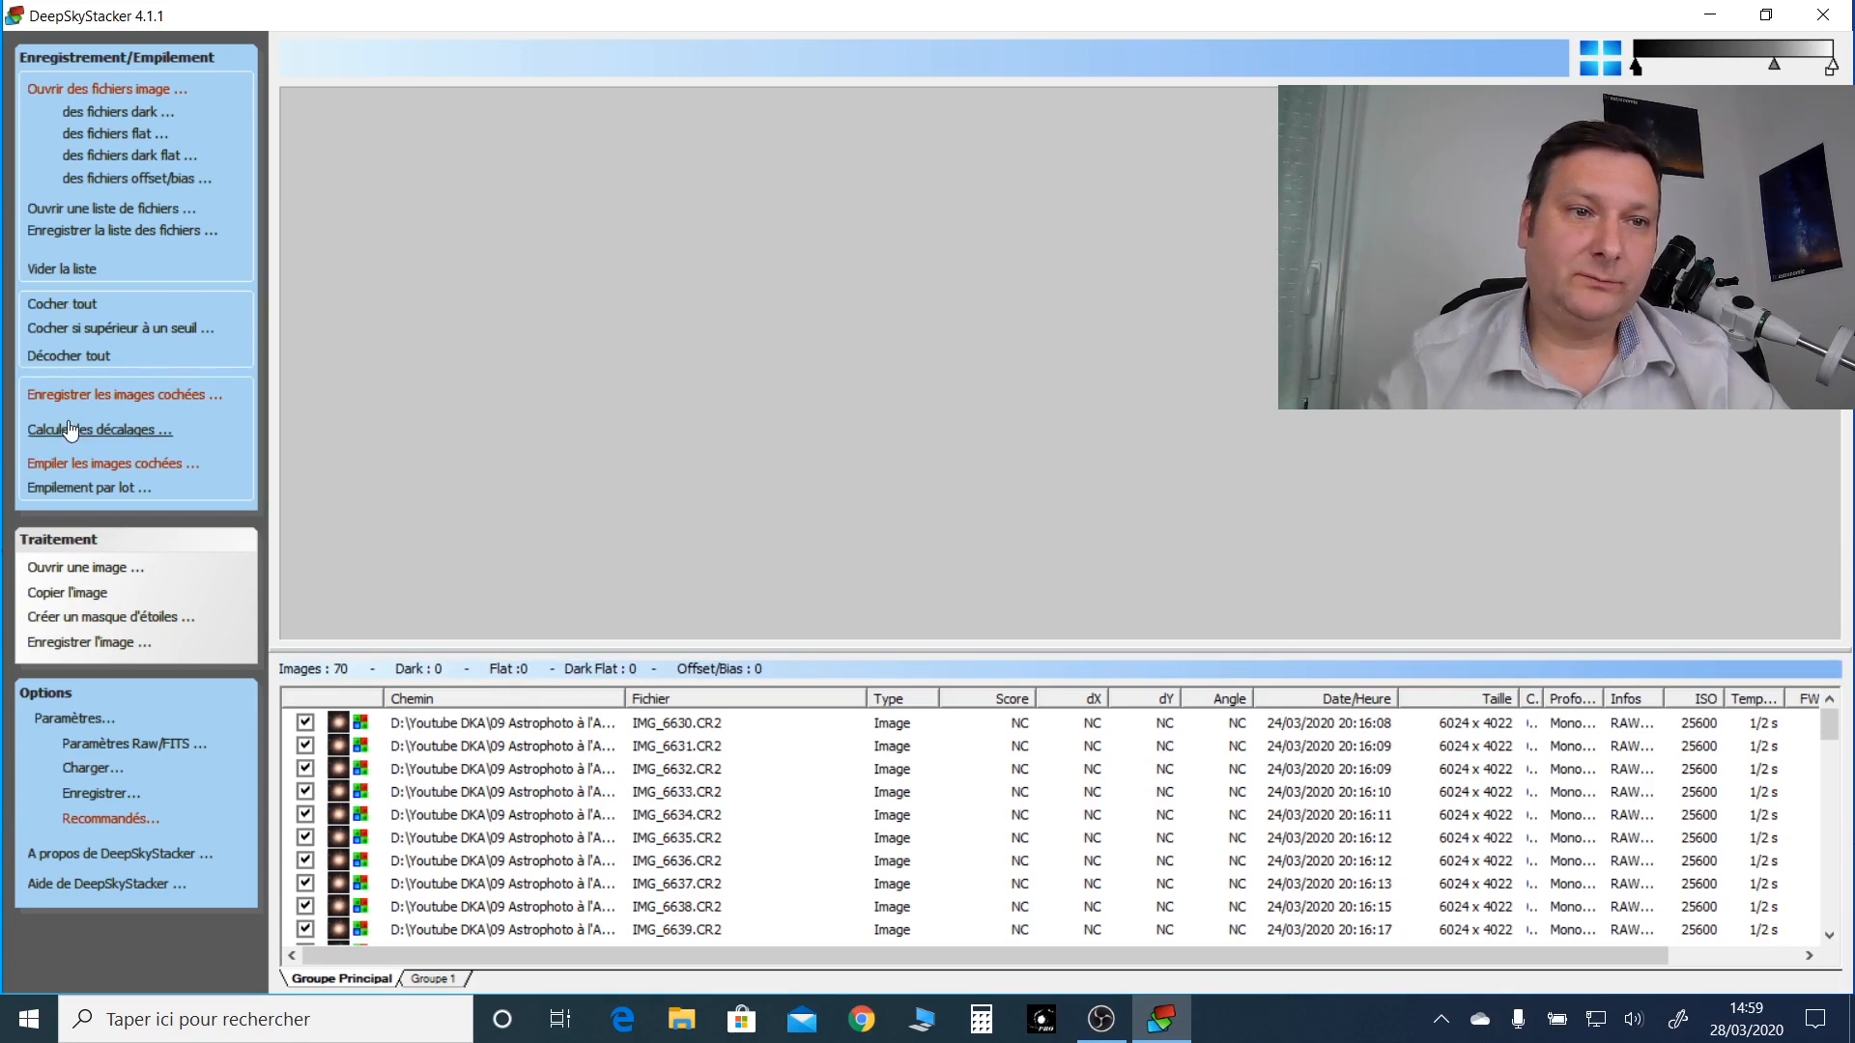
Step: In the registration settings, try star detection thresholds of 2 %, 98 %, 10 % and 30 %, and apply a threshold of 17 %
left_click(80, 721)
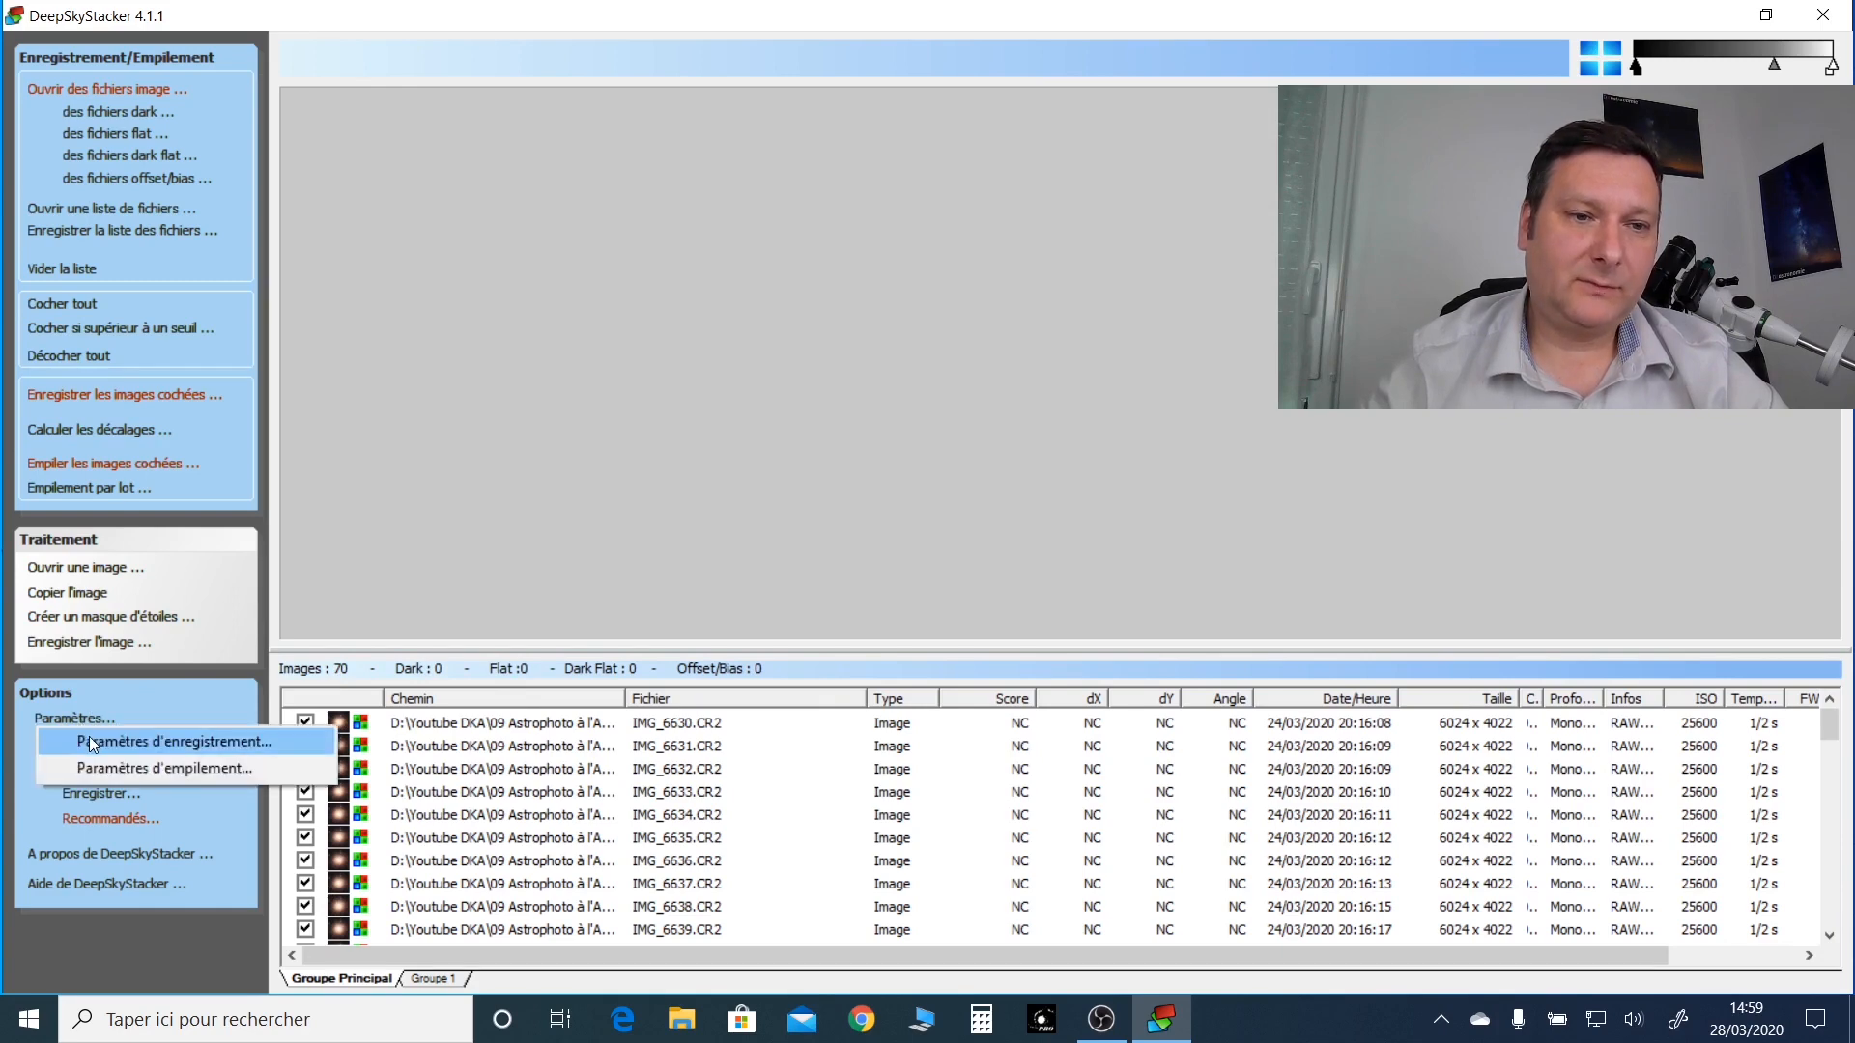
left_click(89, 736)
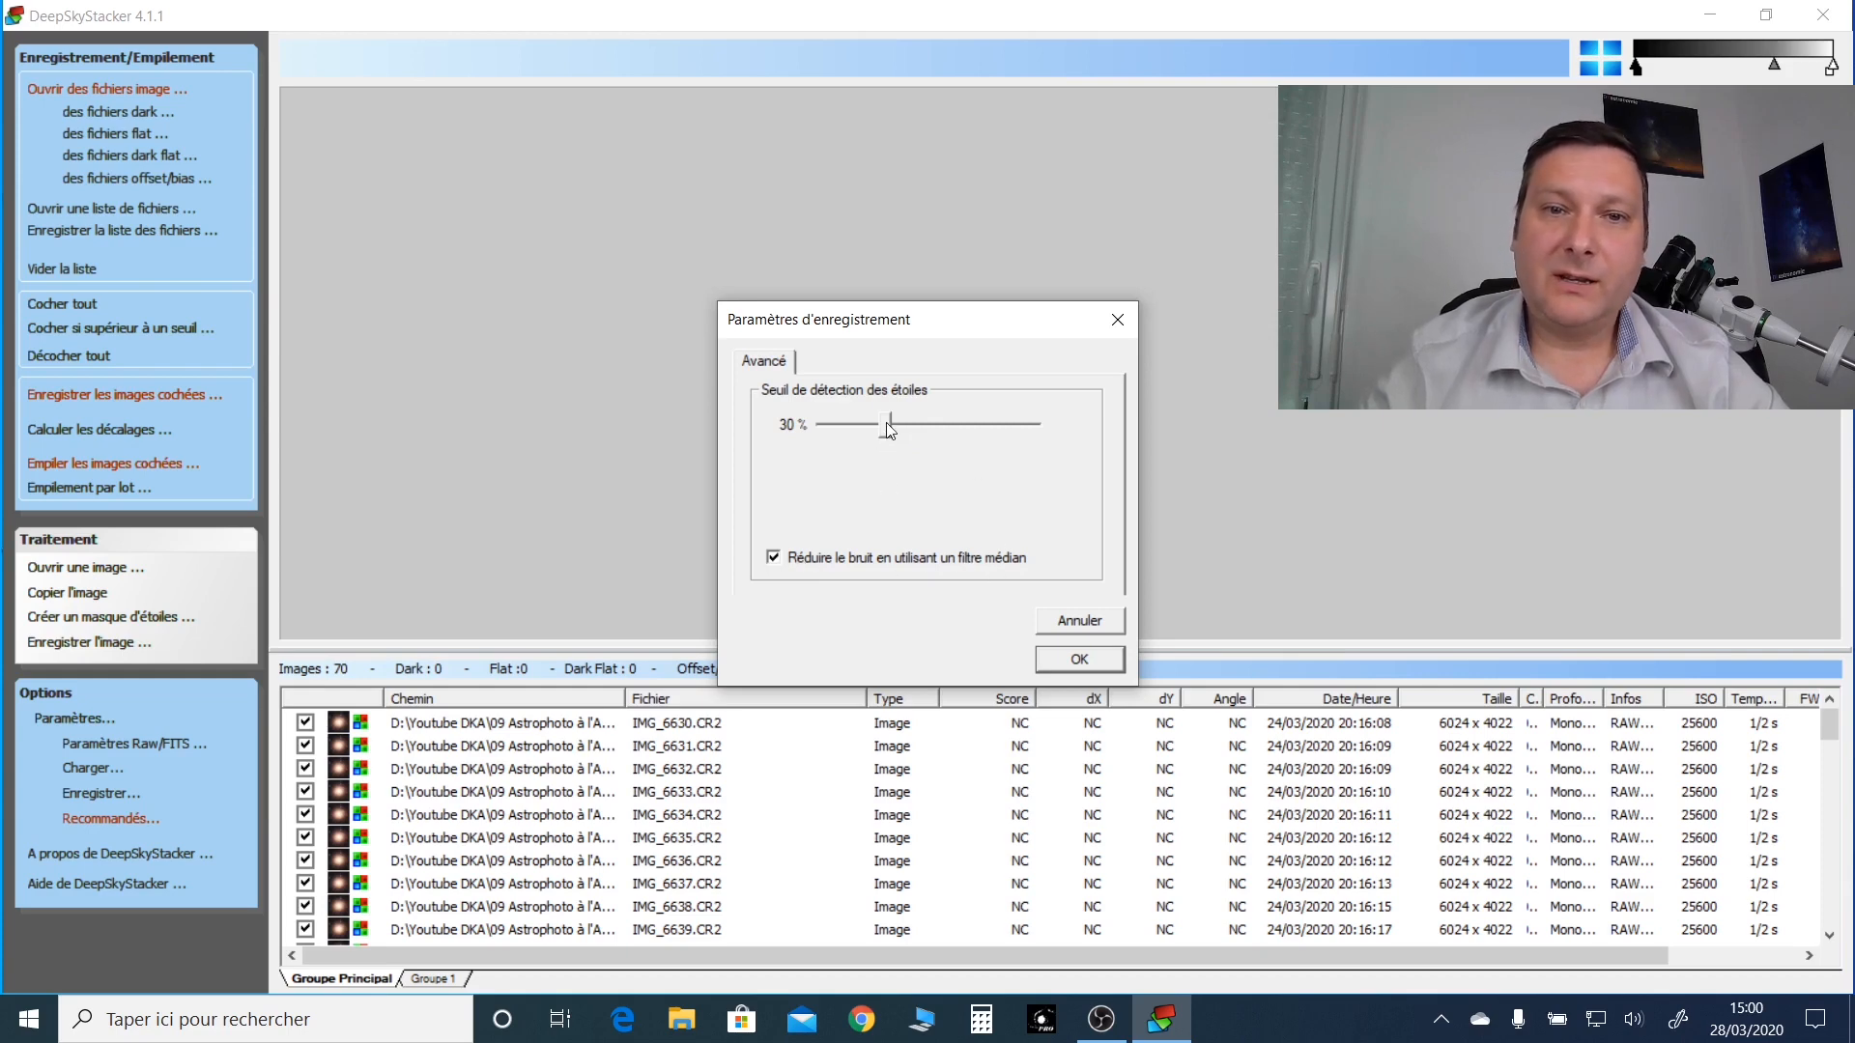
left_click_drag(885, 422, 791, 417)
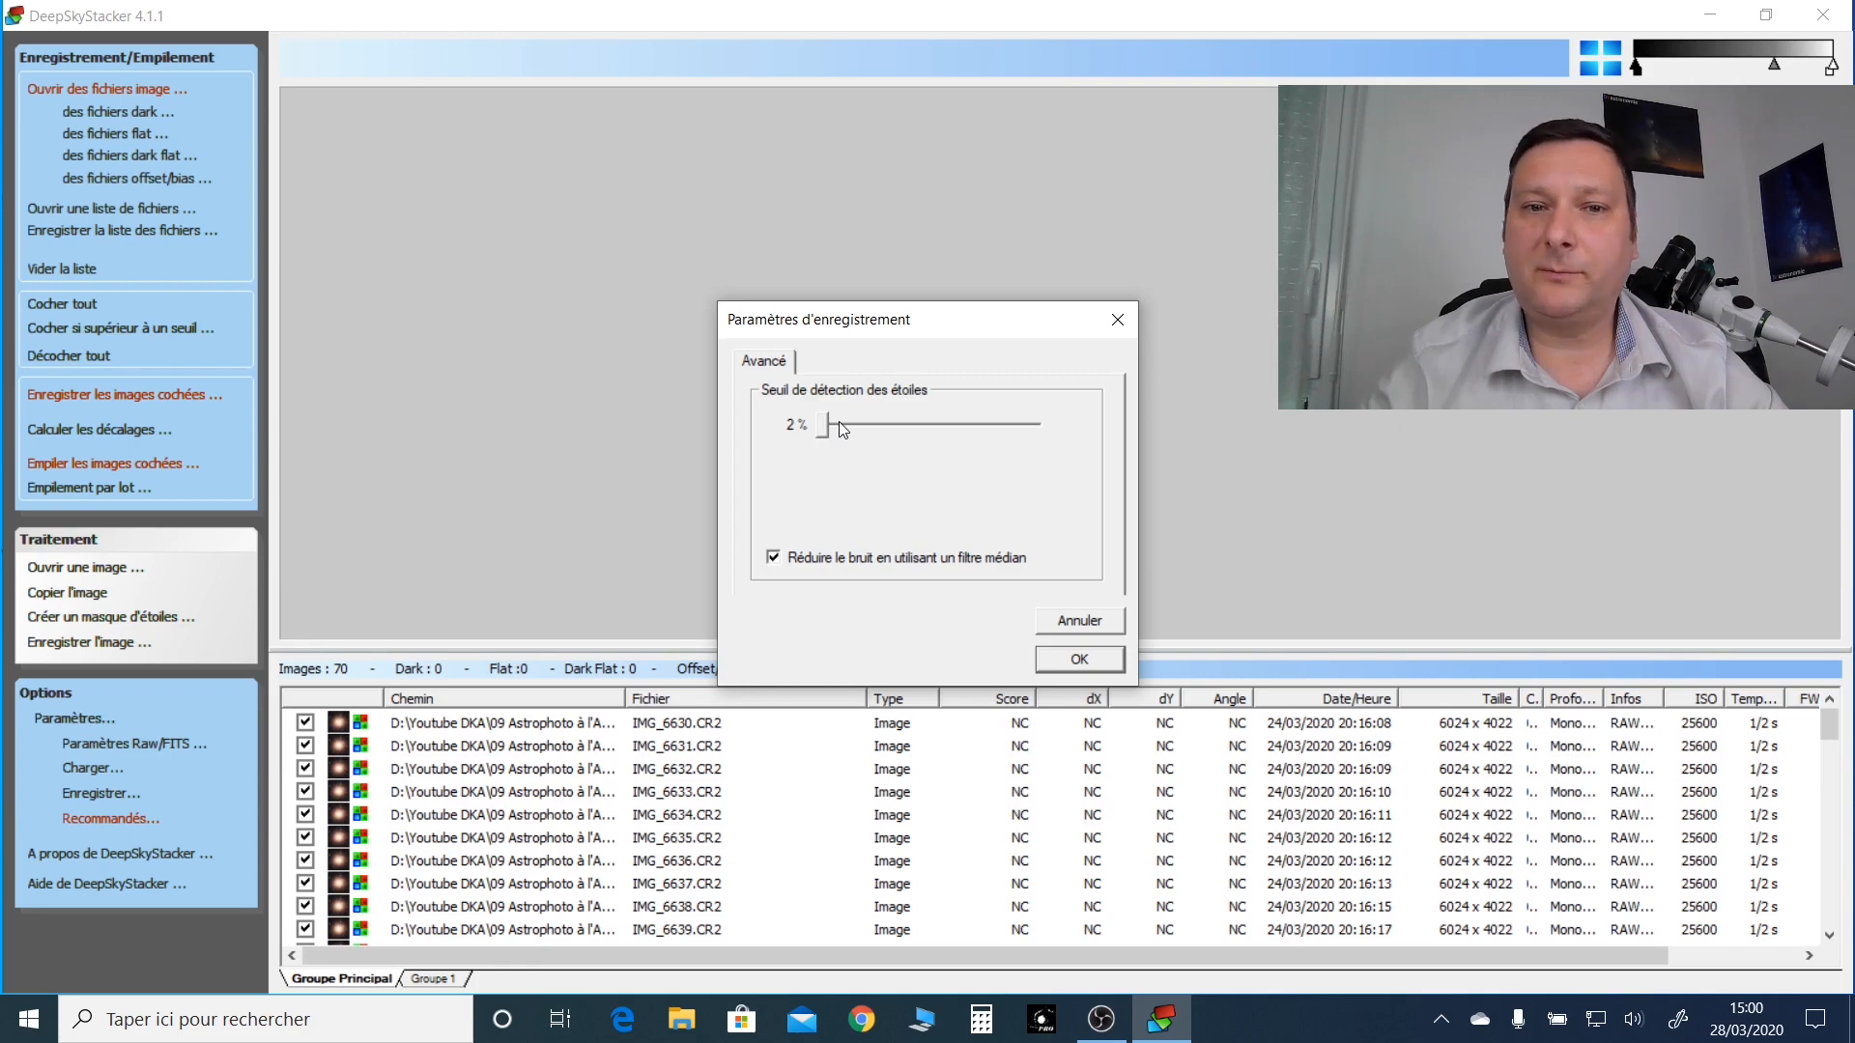
left_click_drag(826, 430, 1023, 441)
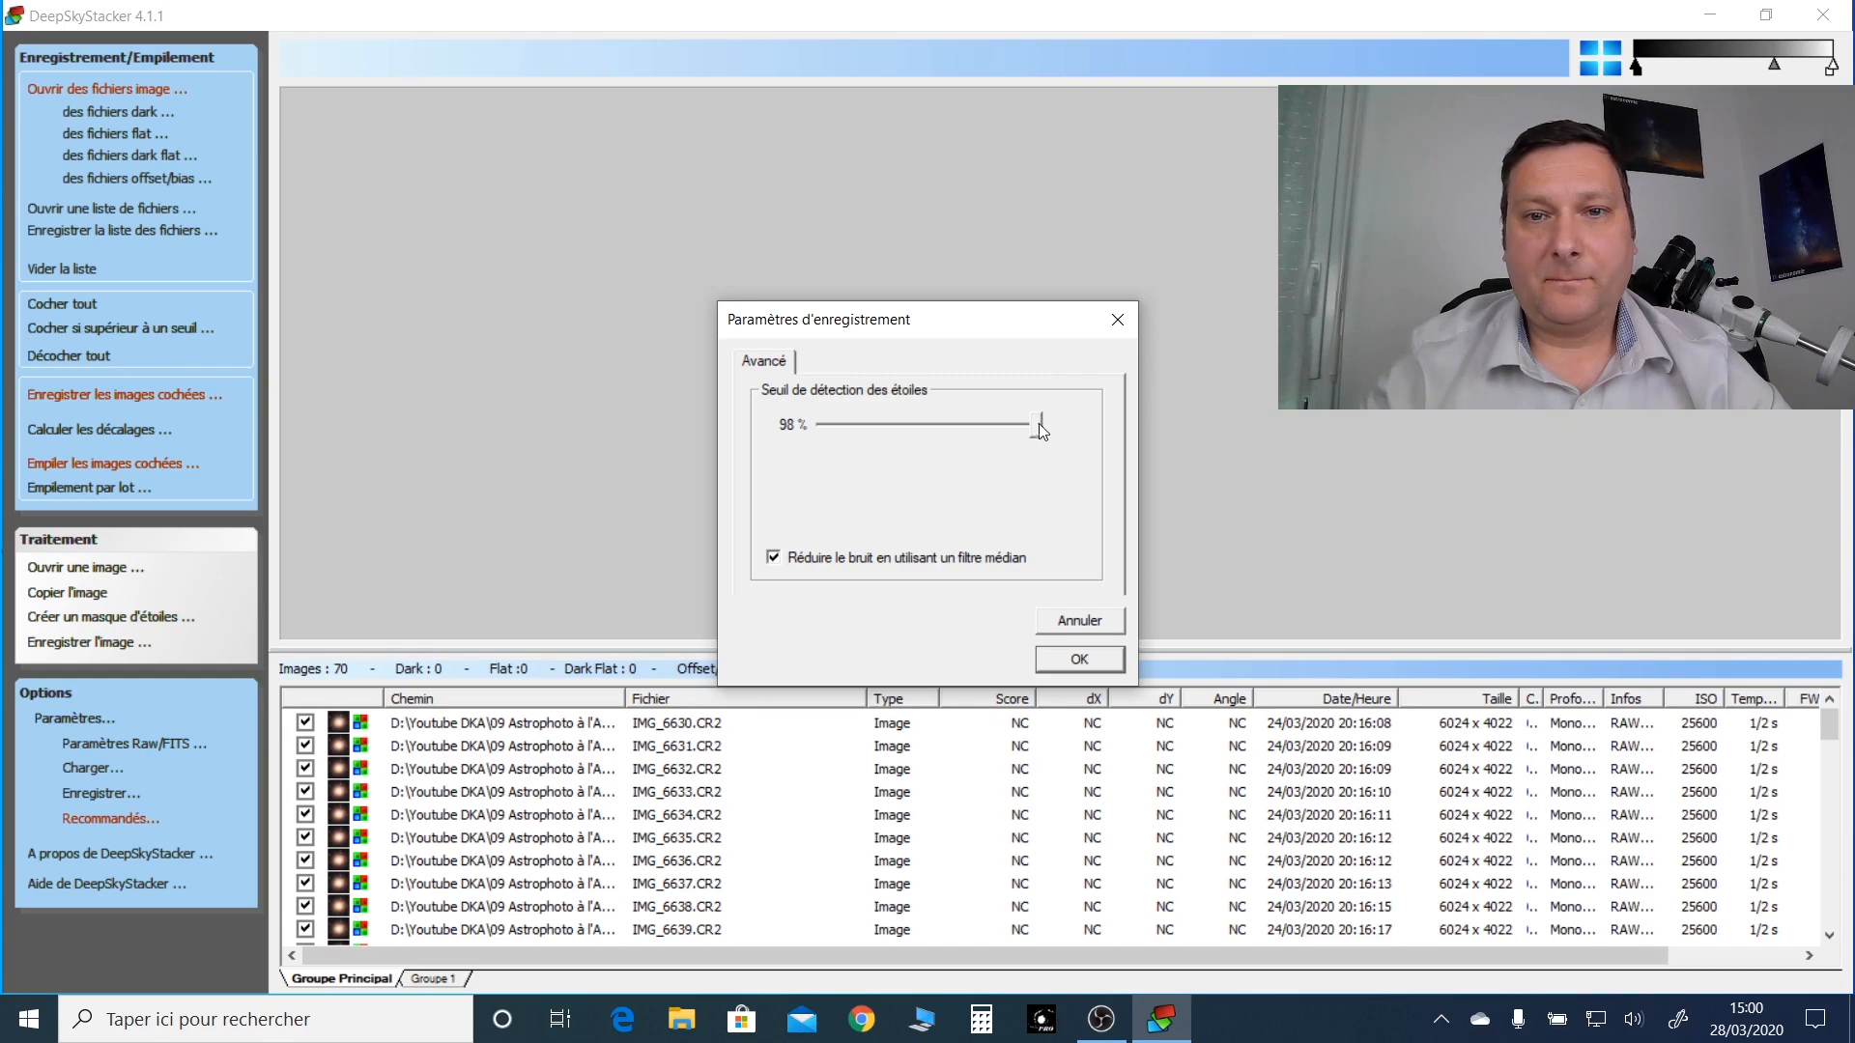
left_click_drag(1035, 420, 796, 404)
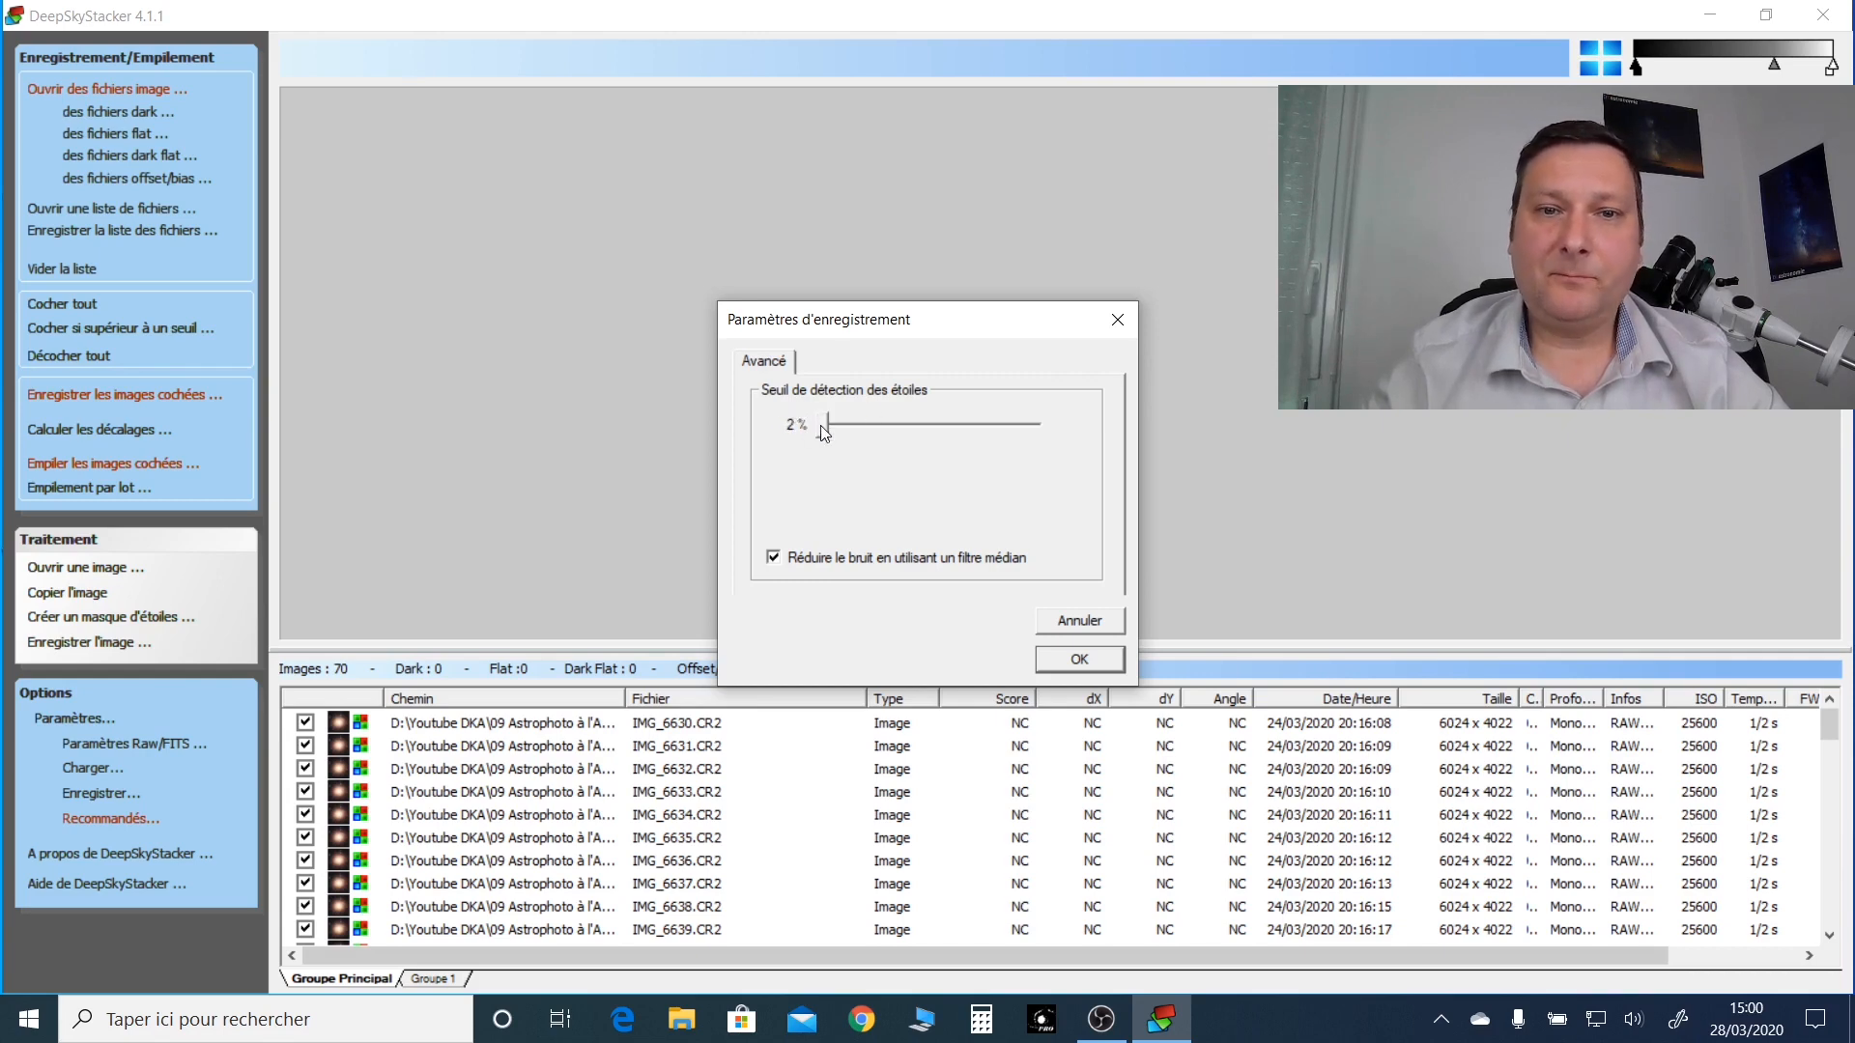
left_click_drag(824, 432, 841, 433)
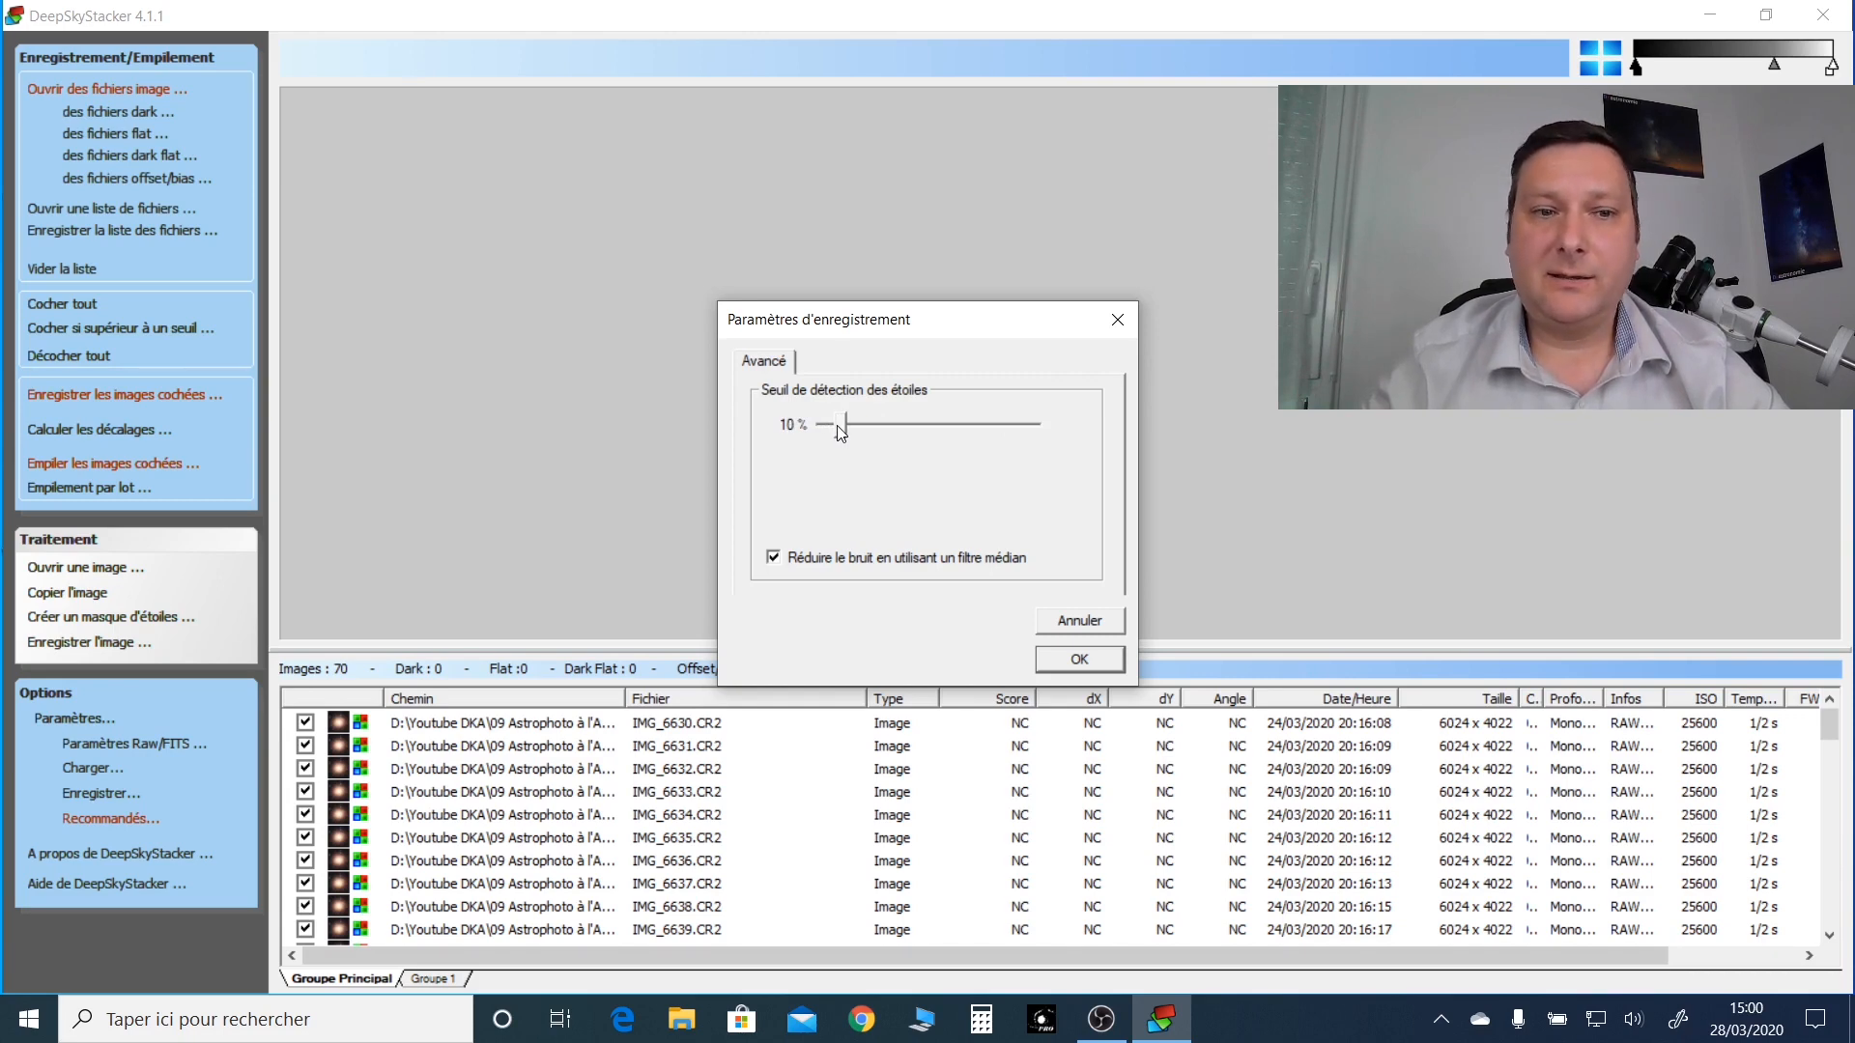
left_click_drag(840, 427, 886, 426)
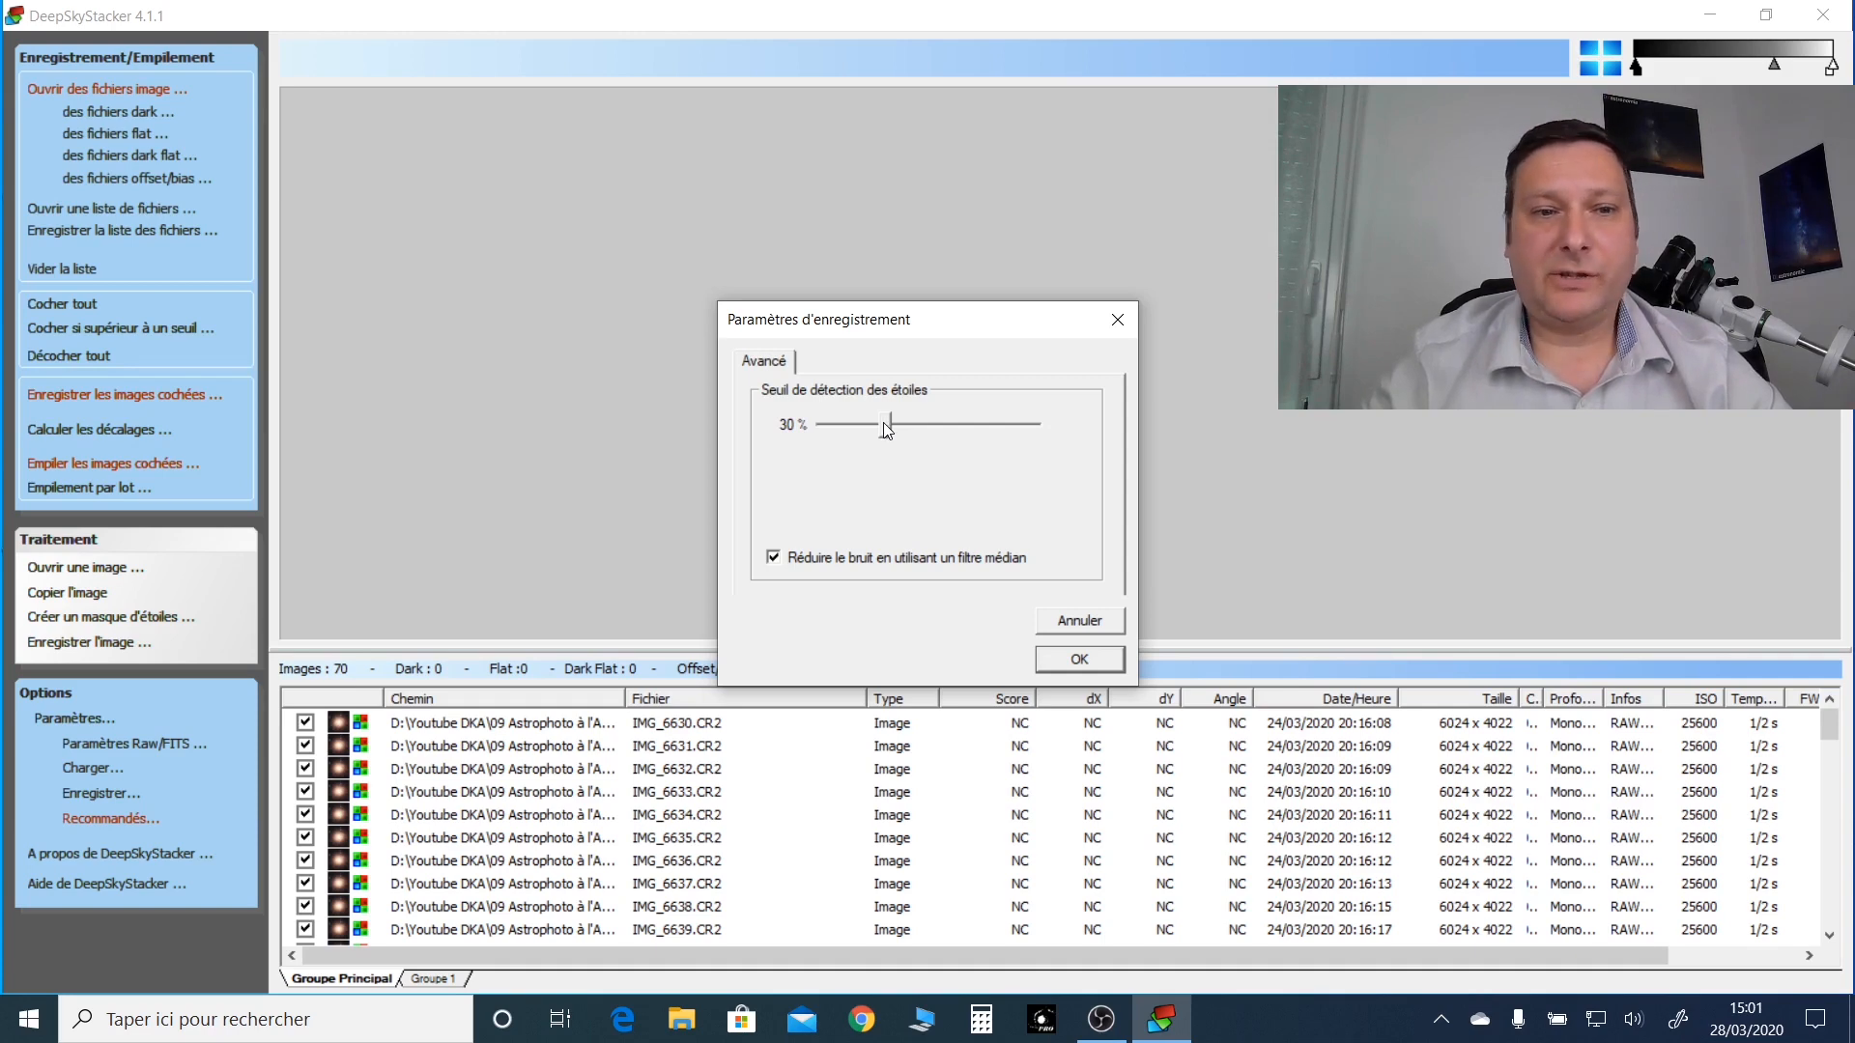
left_click_drag(883, 422, 858, 428)
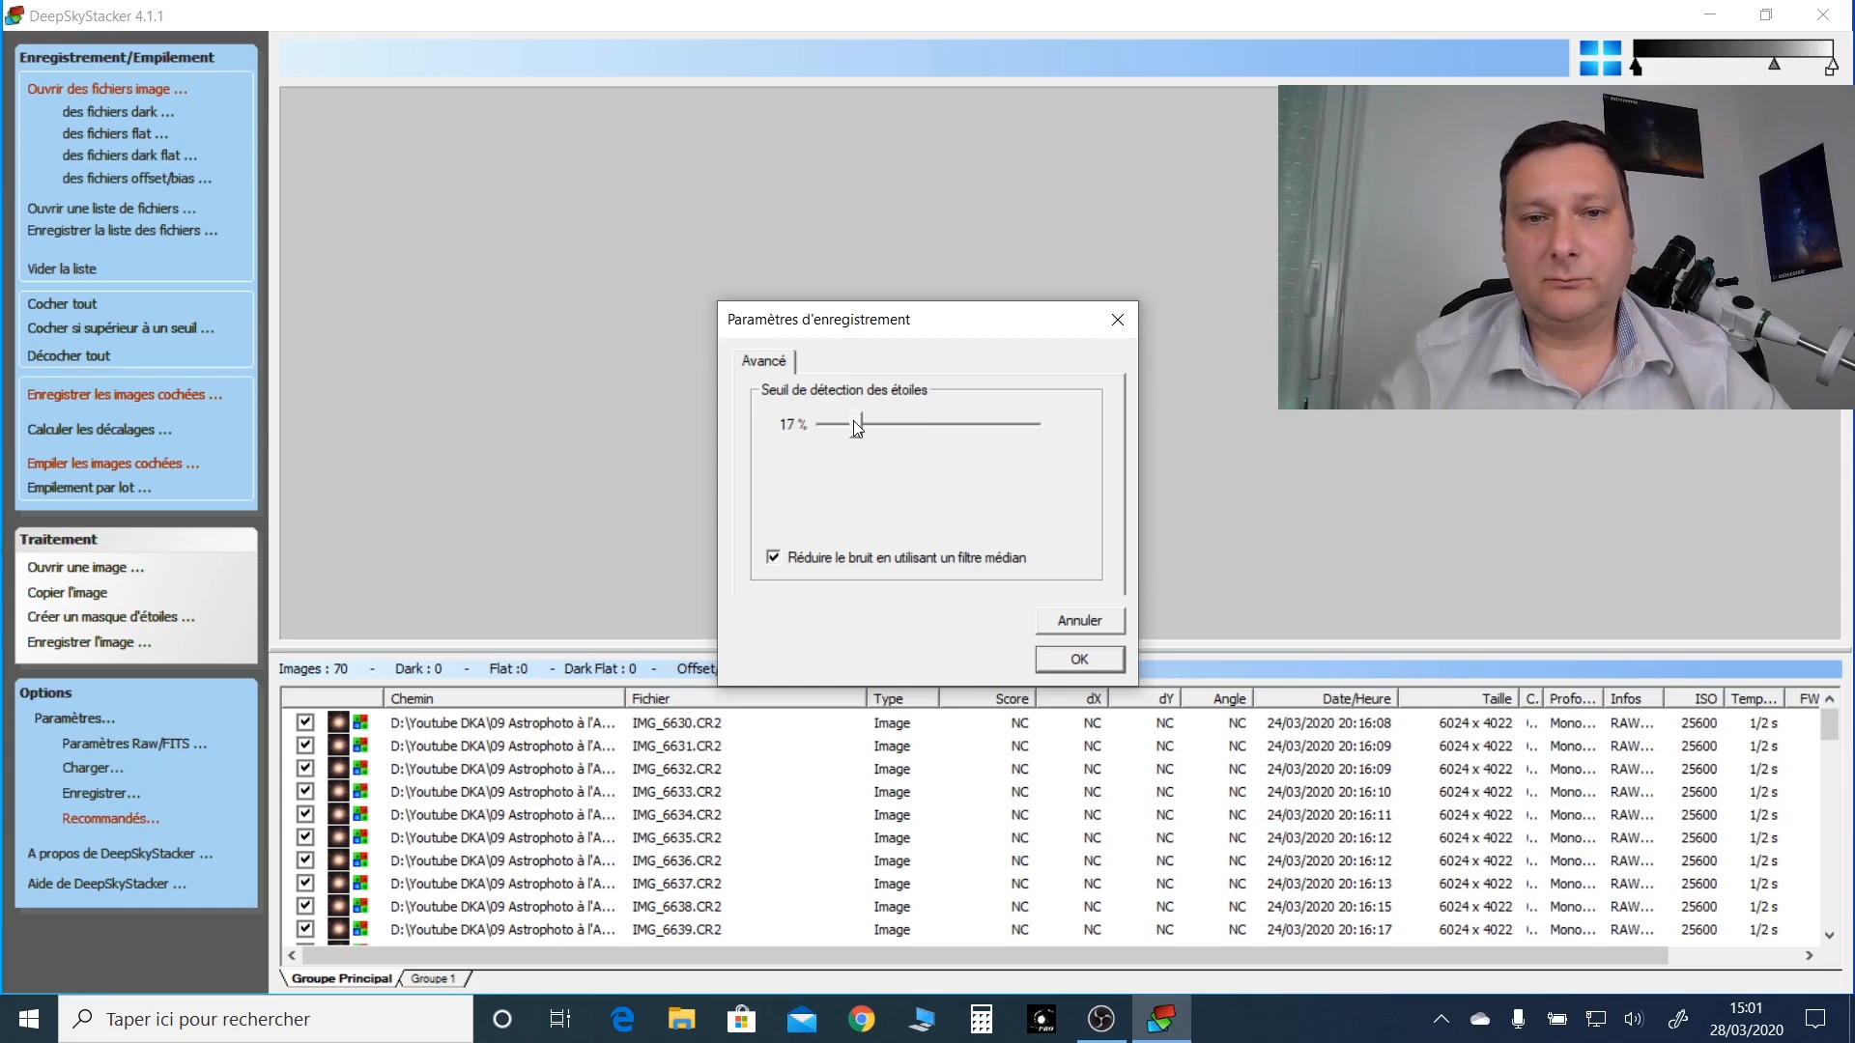
left_click(1059, 663)
Step: In the stacking settings, compare the normal result mode with the intersection mode and keep Mode Intersection selected
left_click(96, 721)
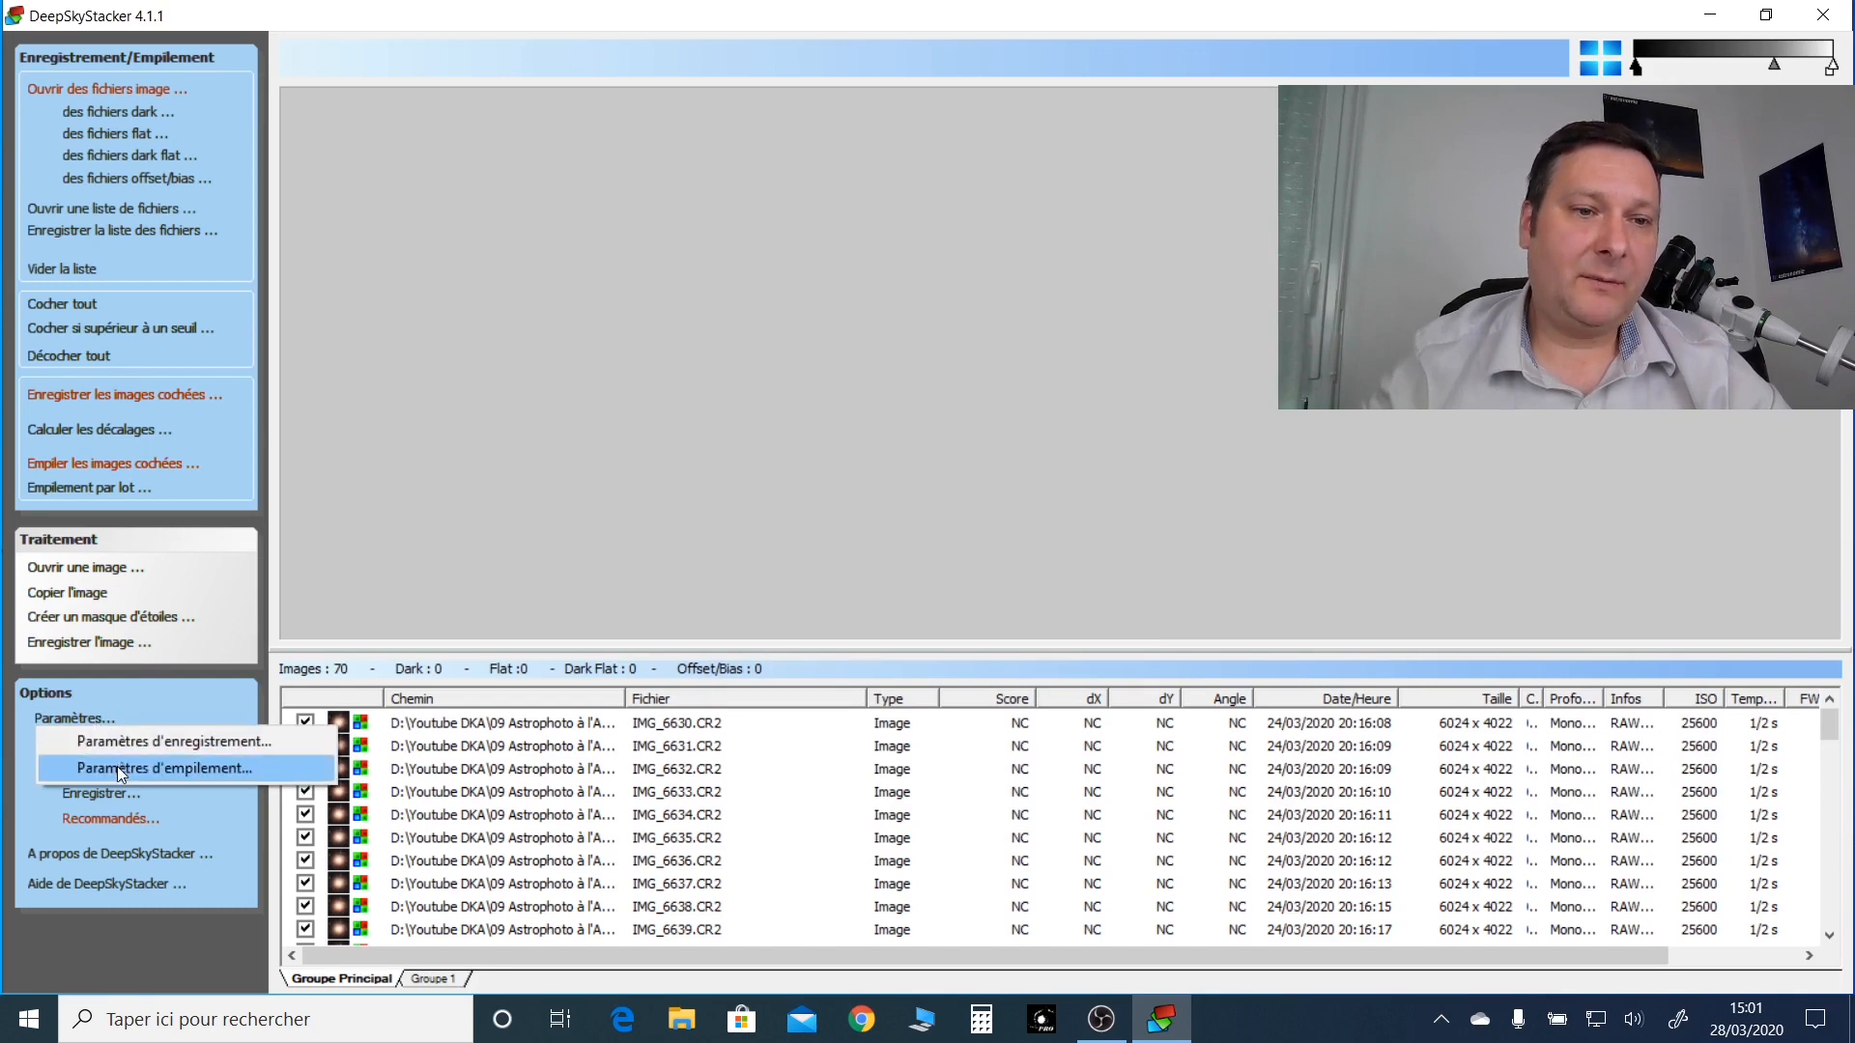
left_click(118, 767)
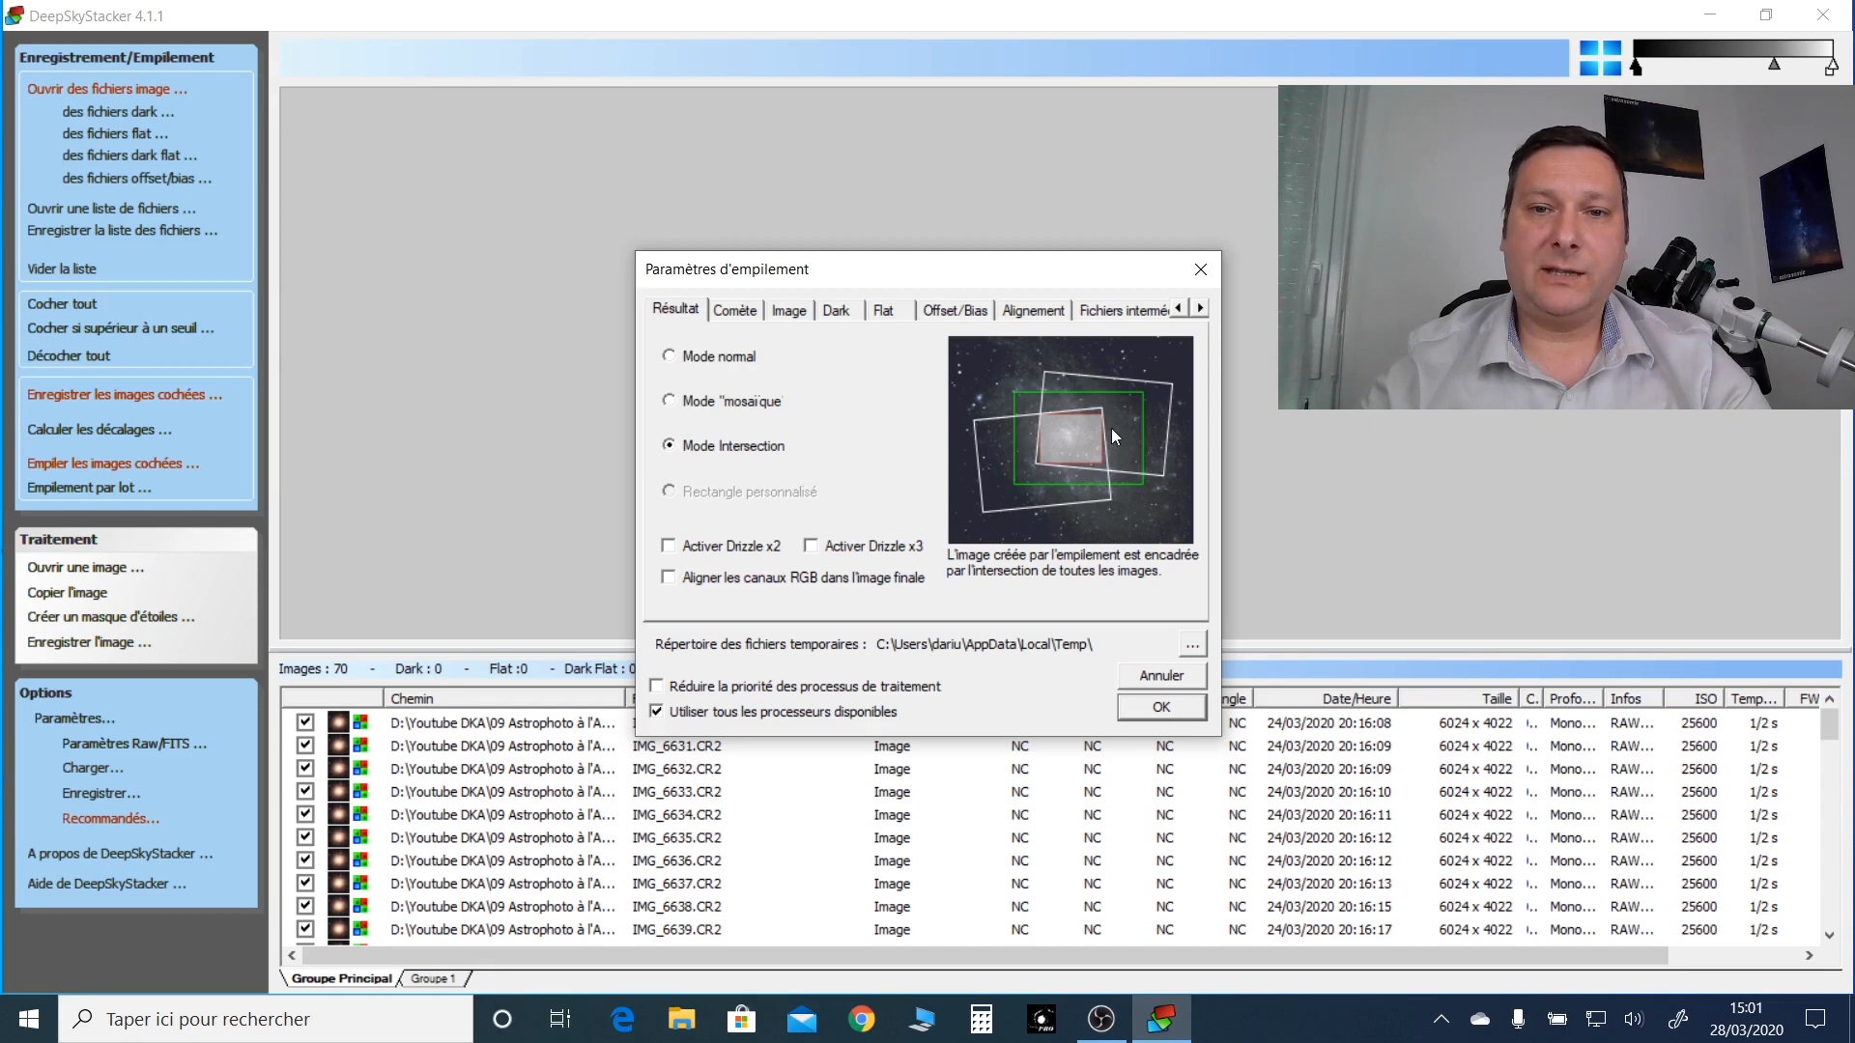
left_click(670, 356)
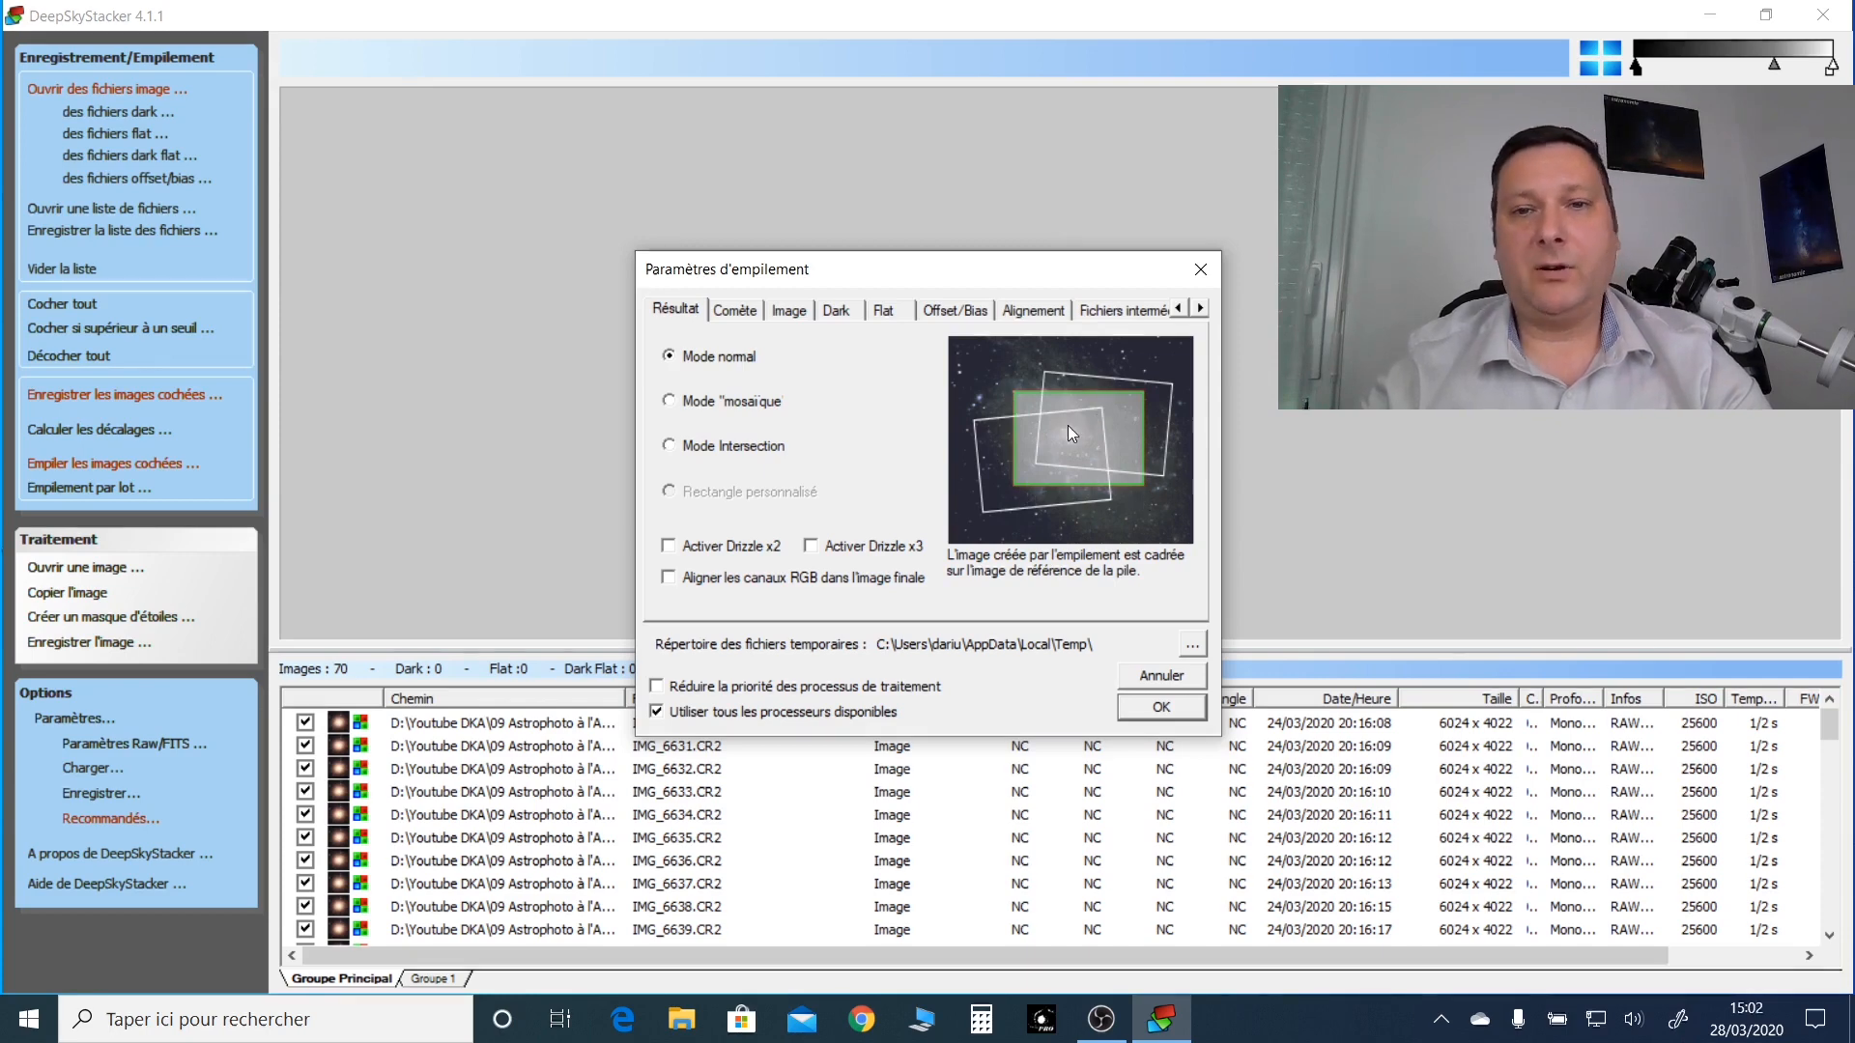
left_click(669, 446)
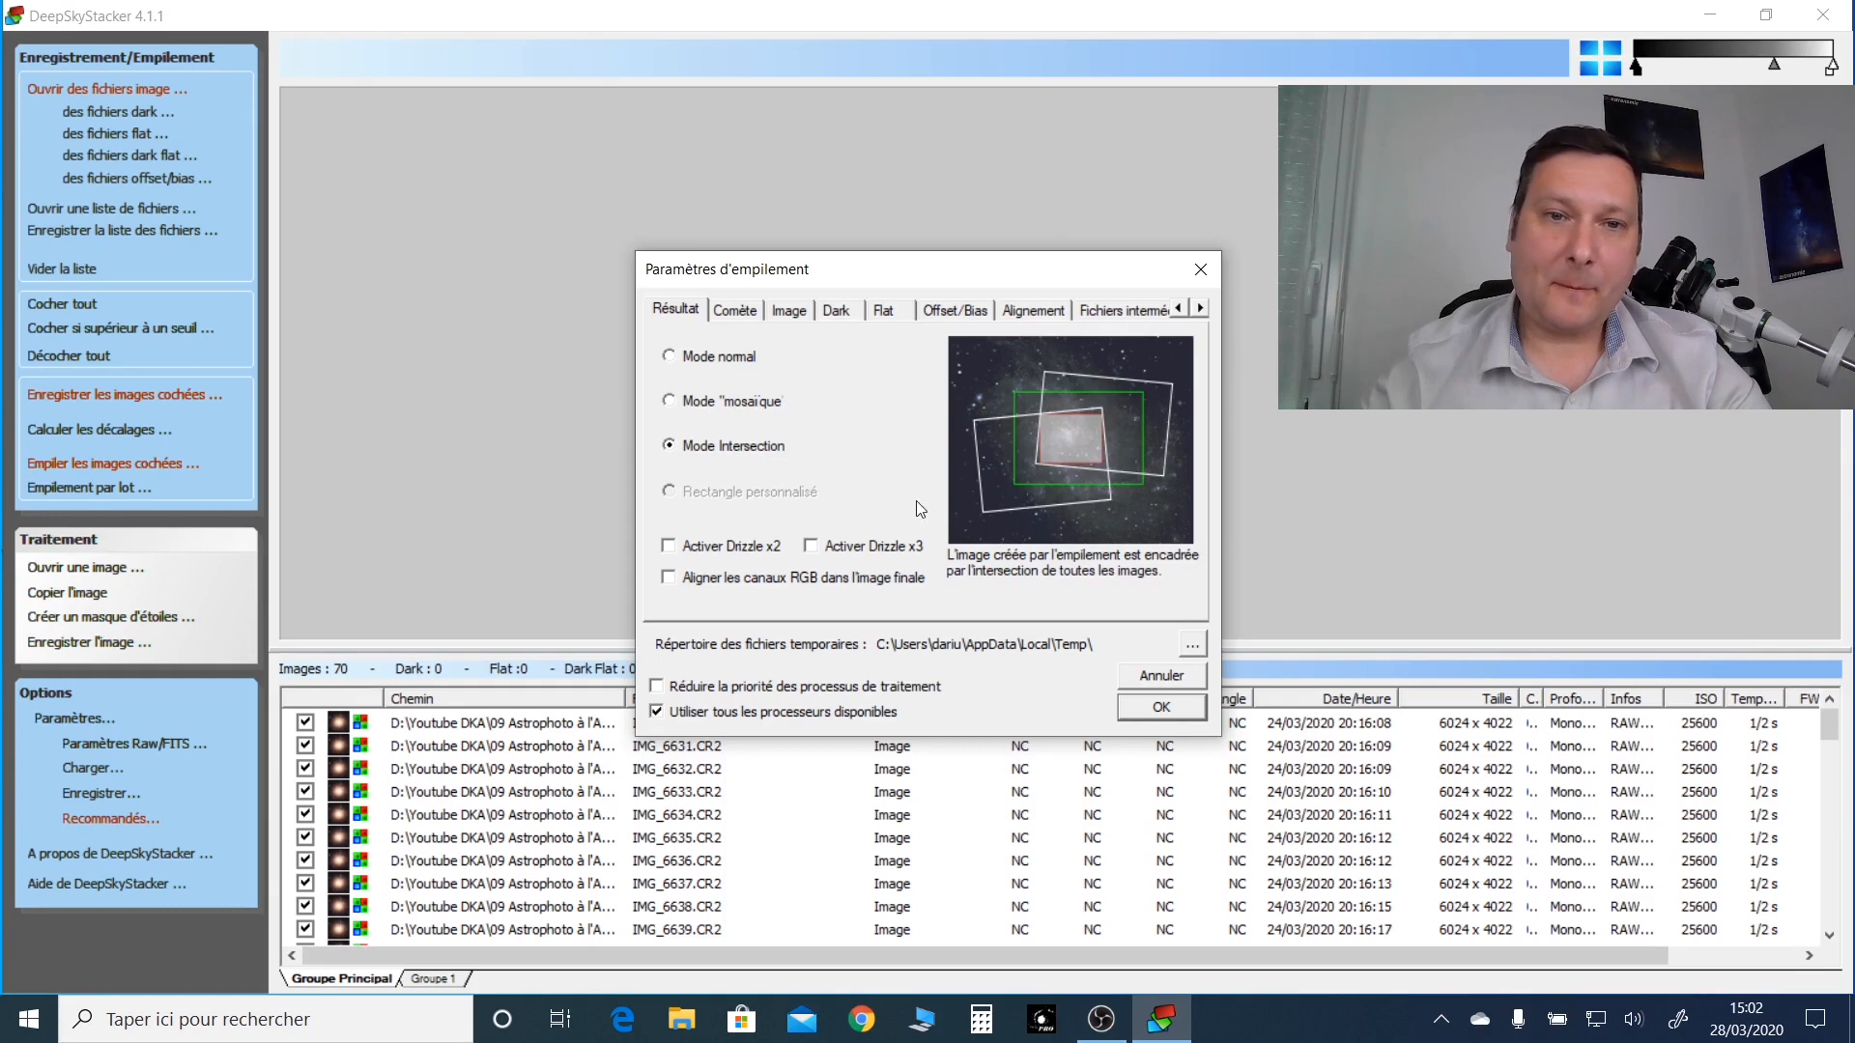
Step: Review the comet, image, dark, flat, offset/bias and alignment stacking settings, including the explanation of Kappa-Sigma clipping Médiane
left_click(746, 310)
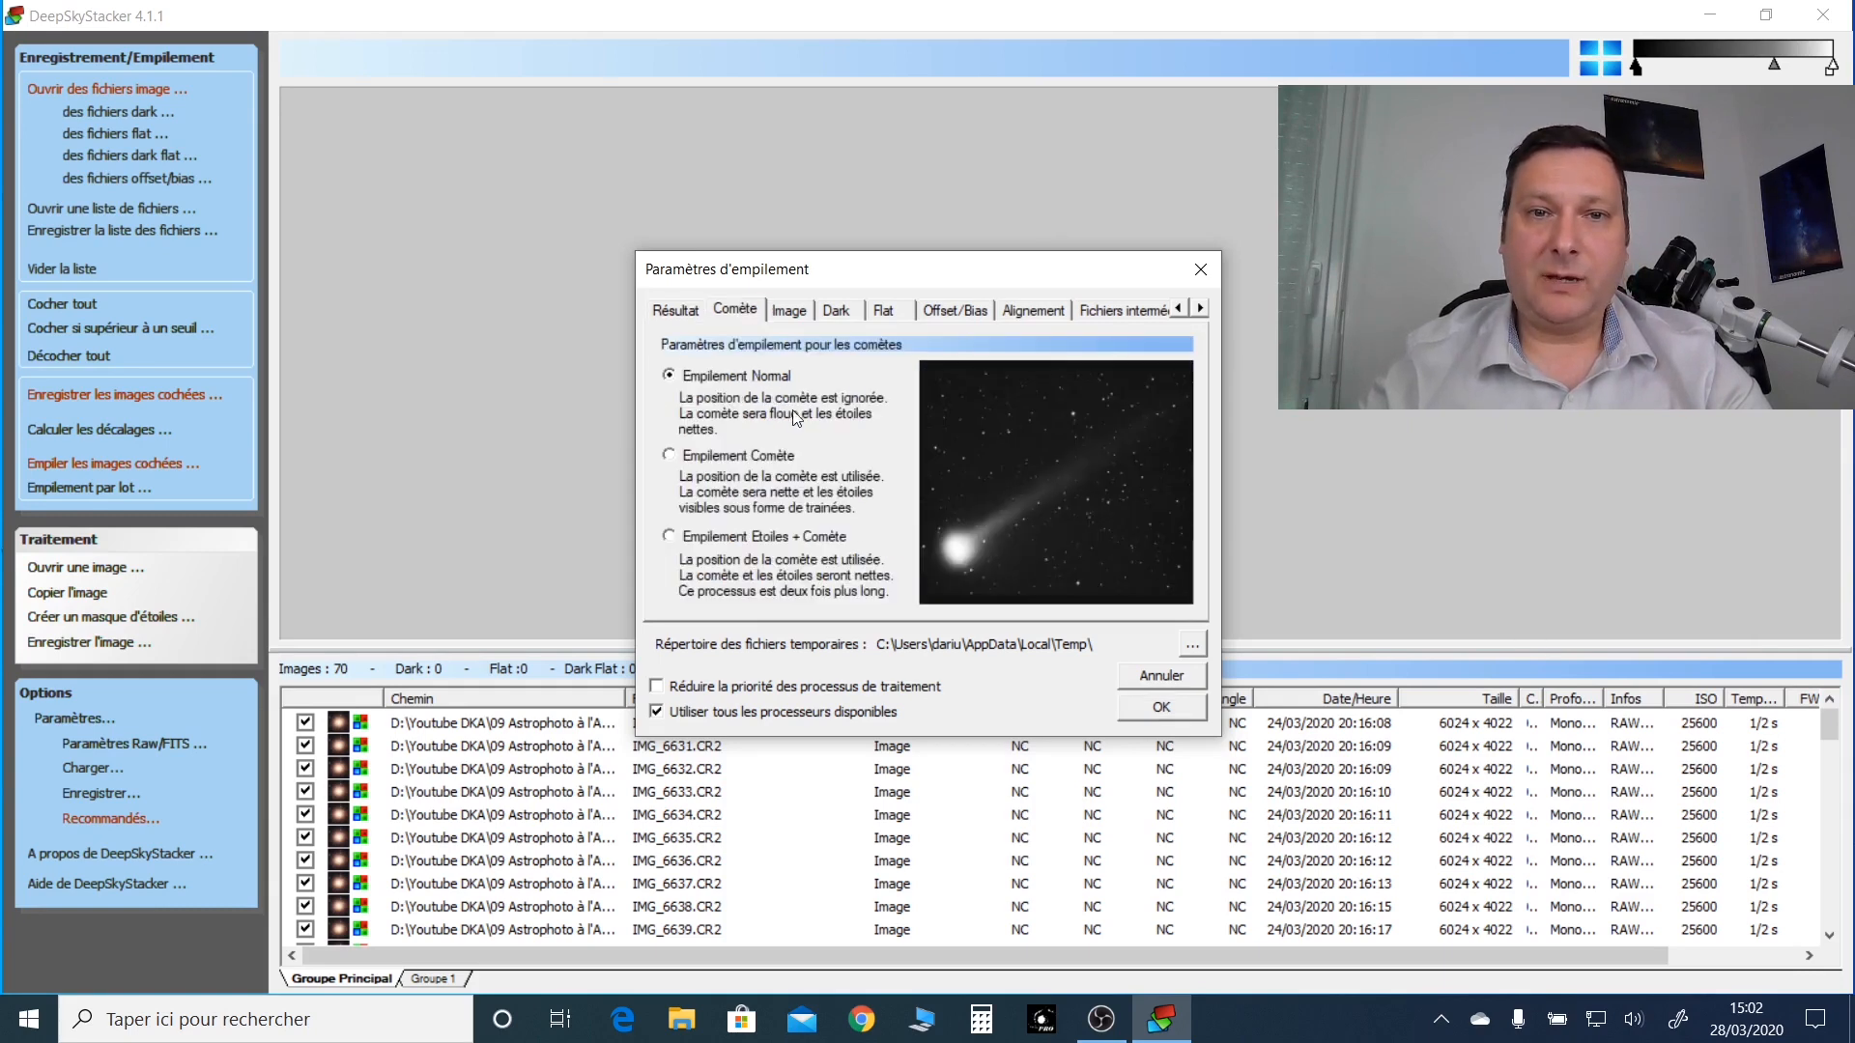
left_click(797, 315)
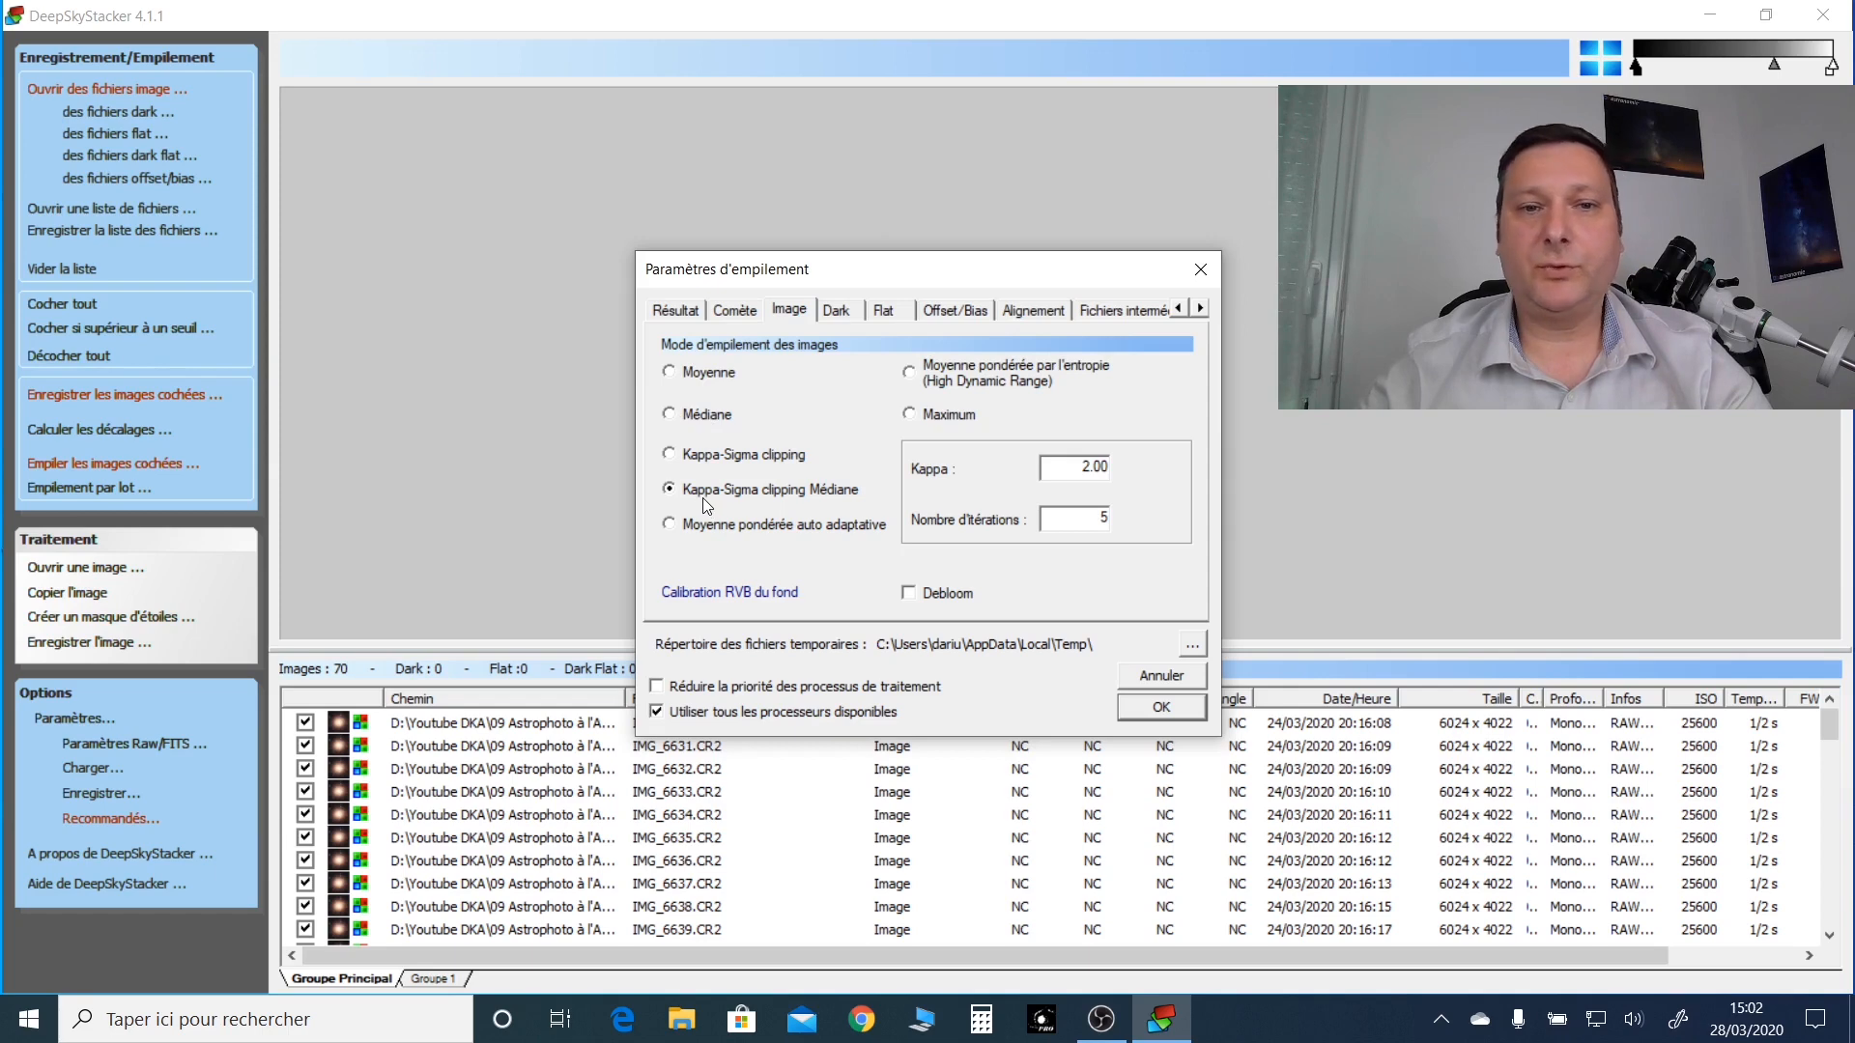
mouse_move(684, 497)
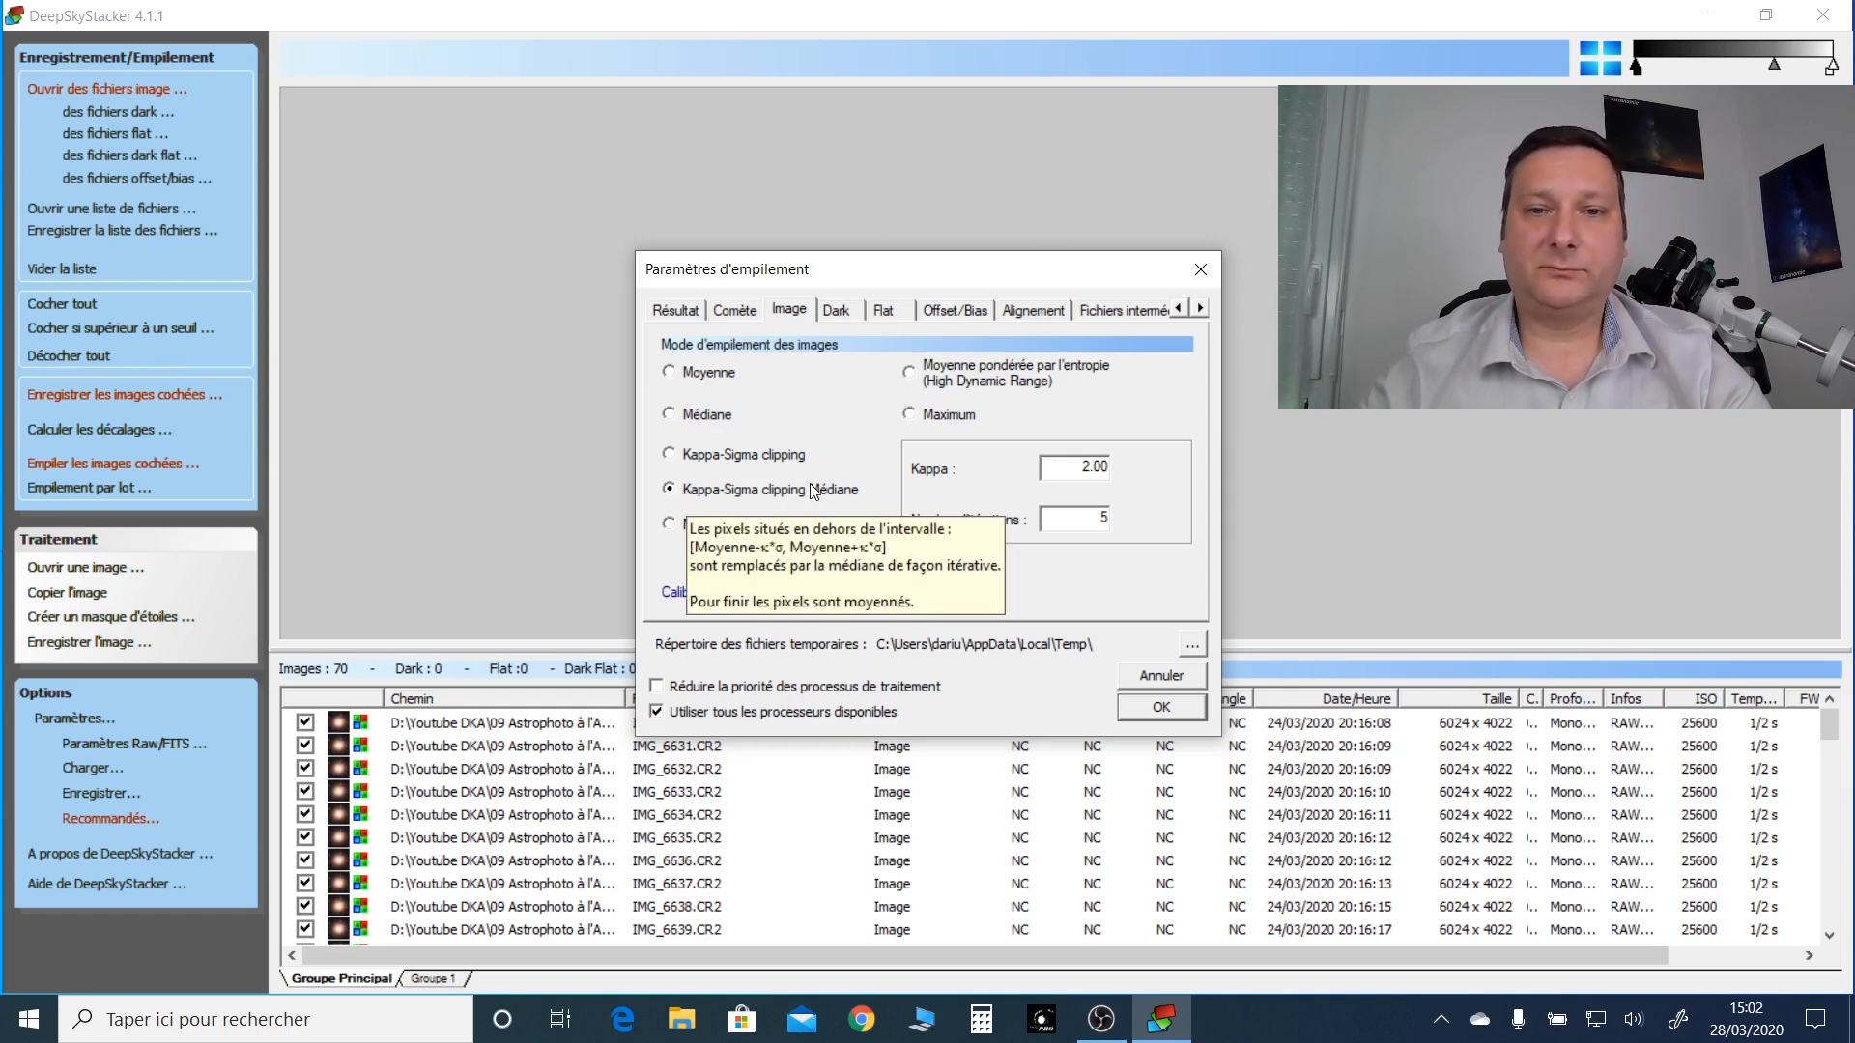
left_click(838, 313)
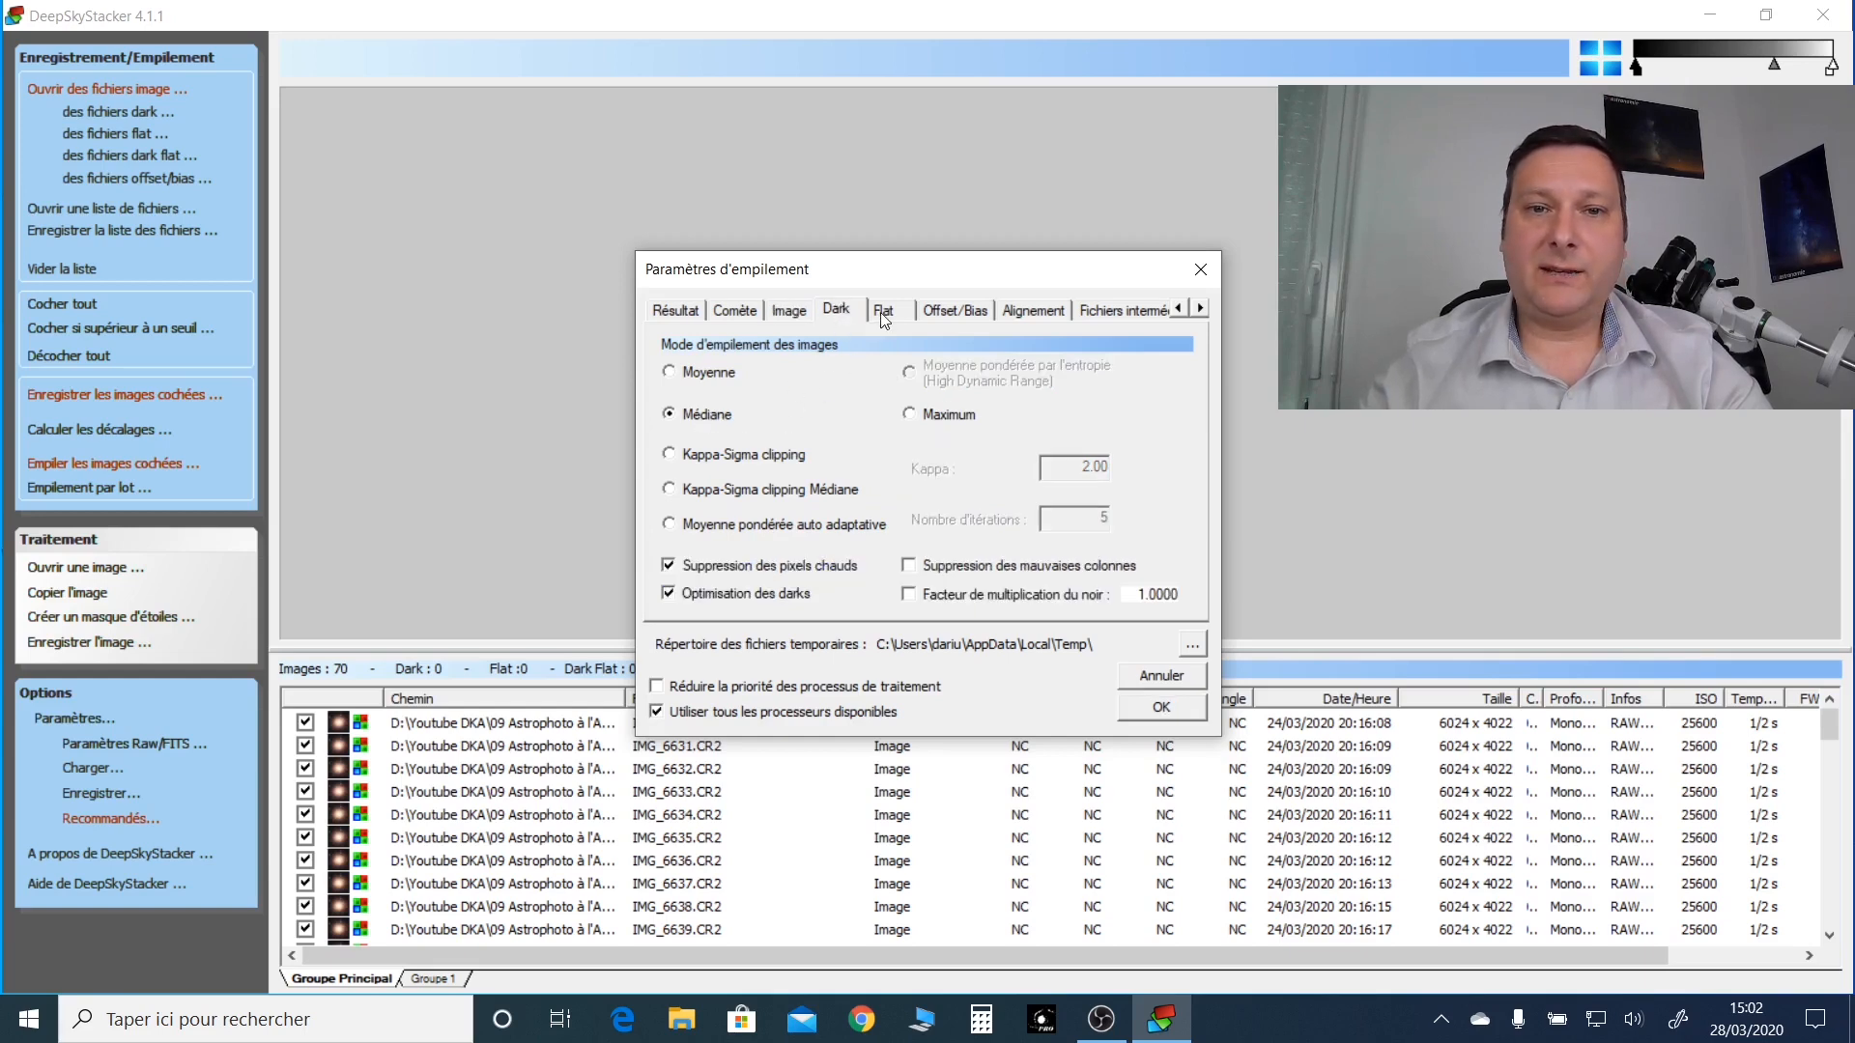
left_click(885, 314)
left_click(958, 314)
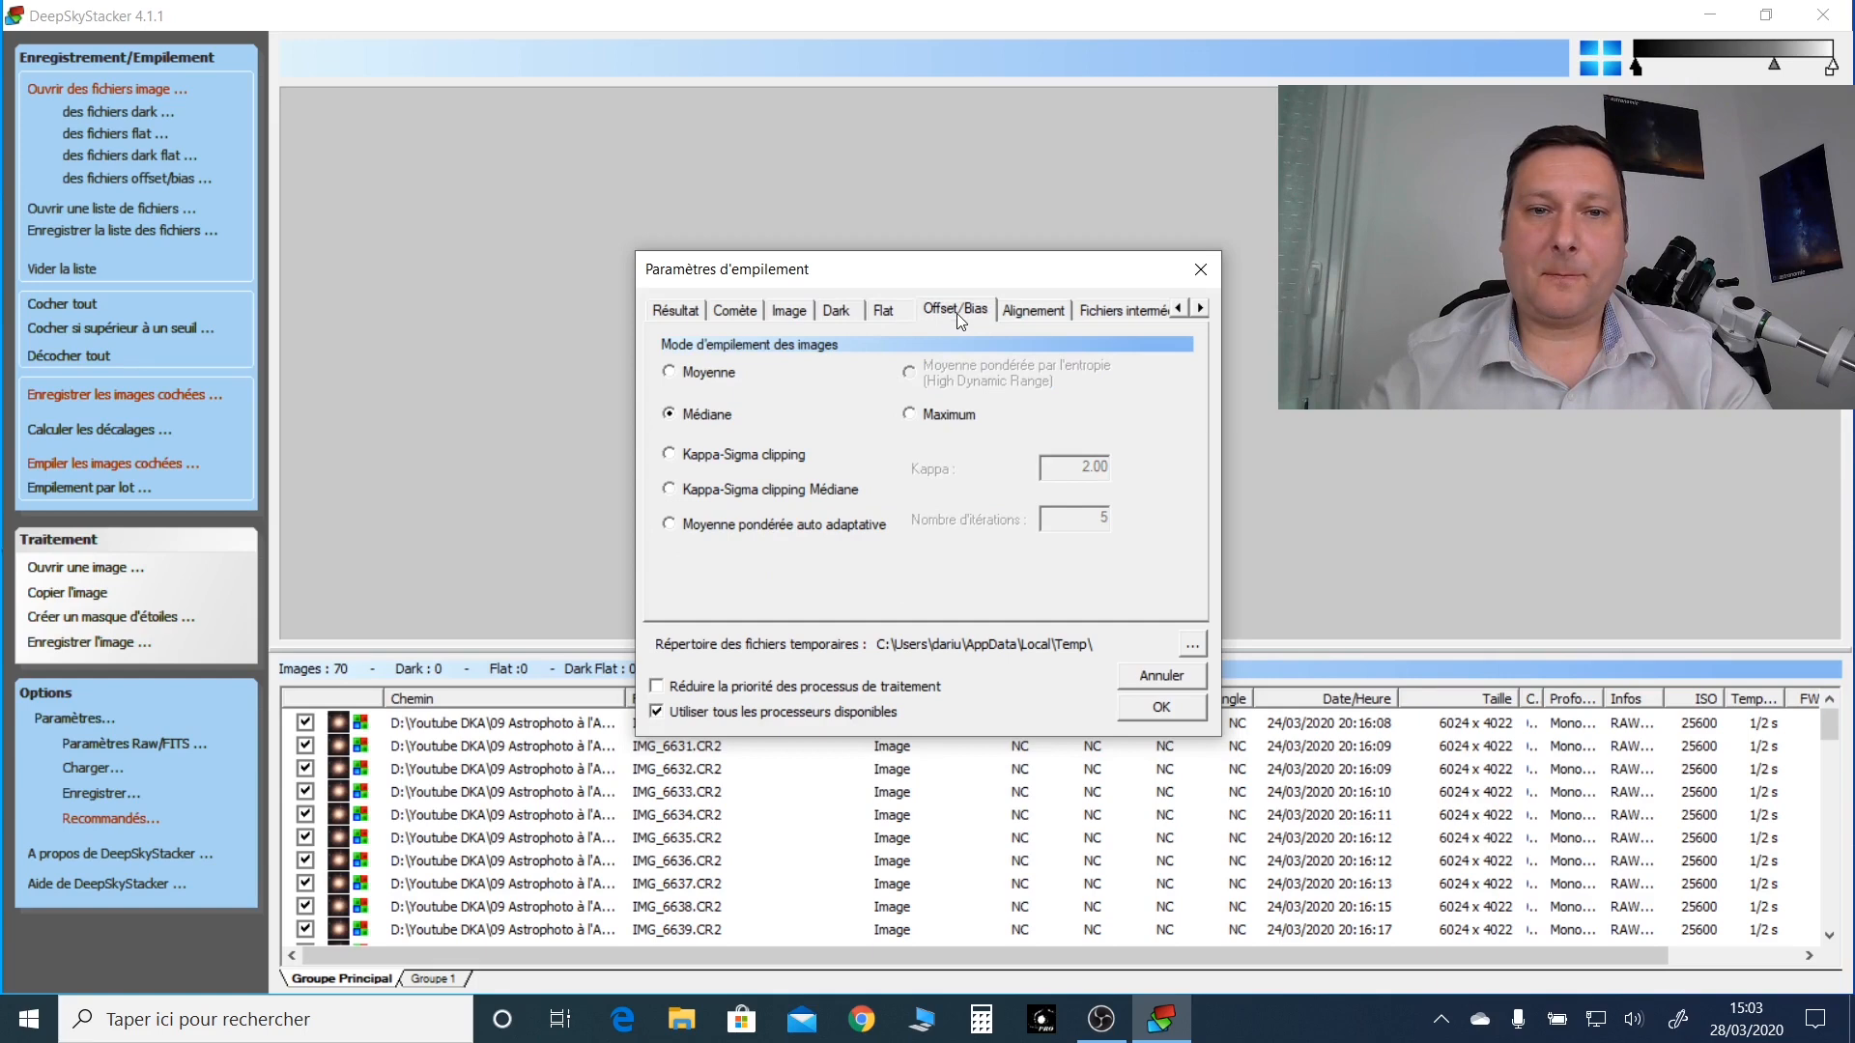
left_click(1032, 316)
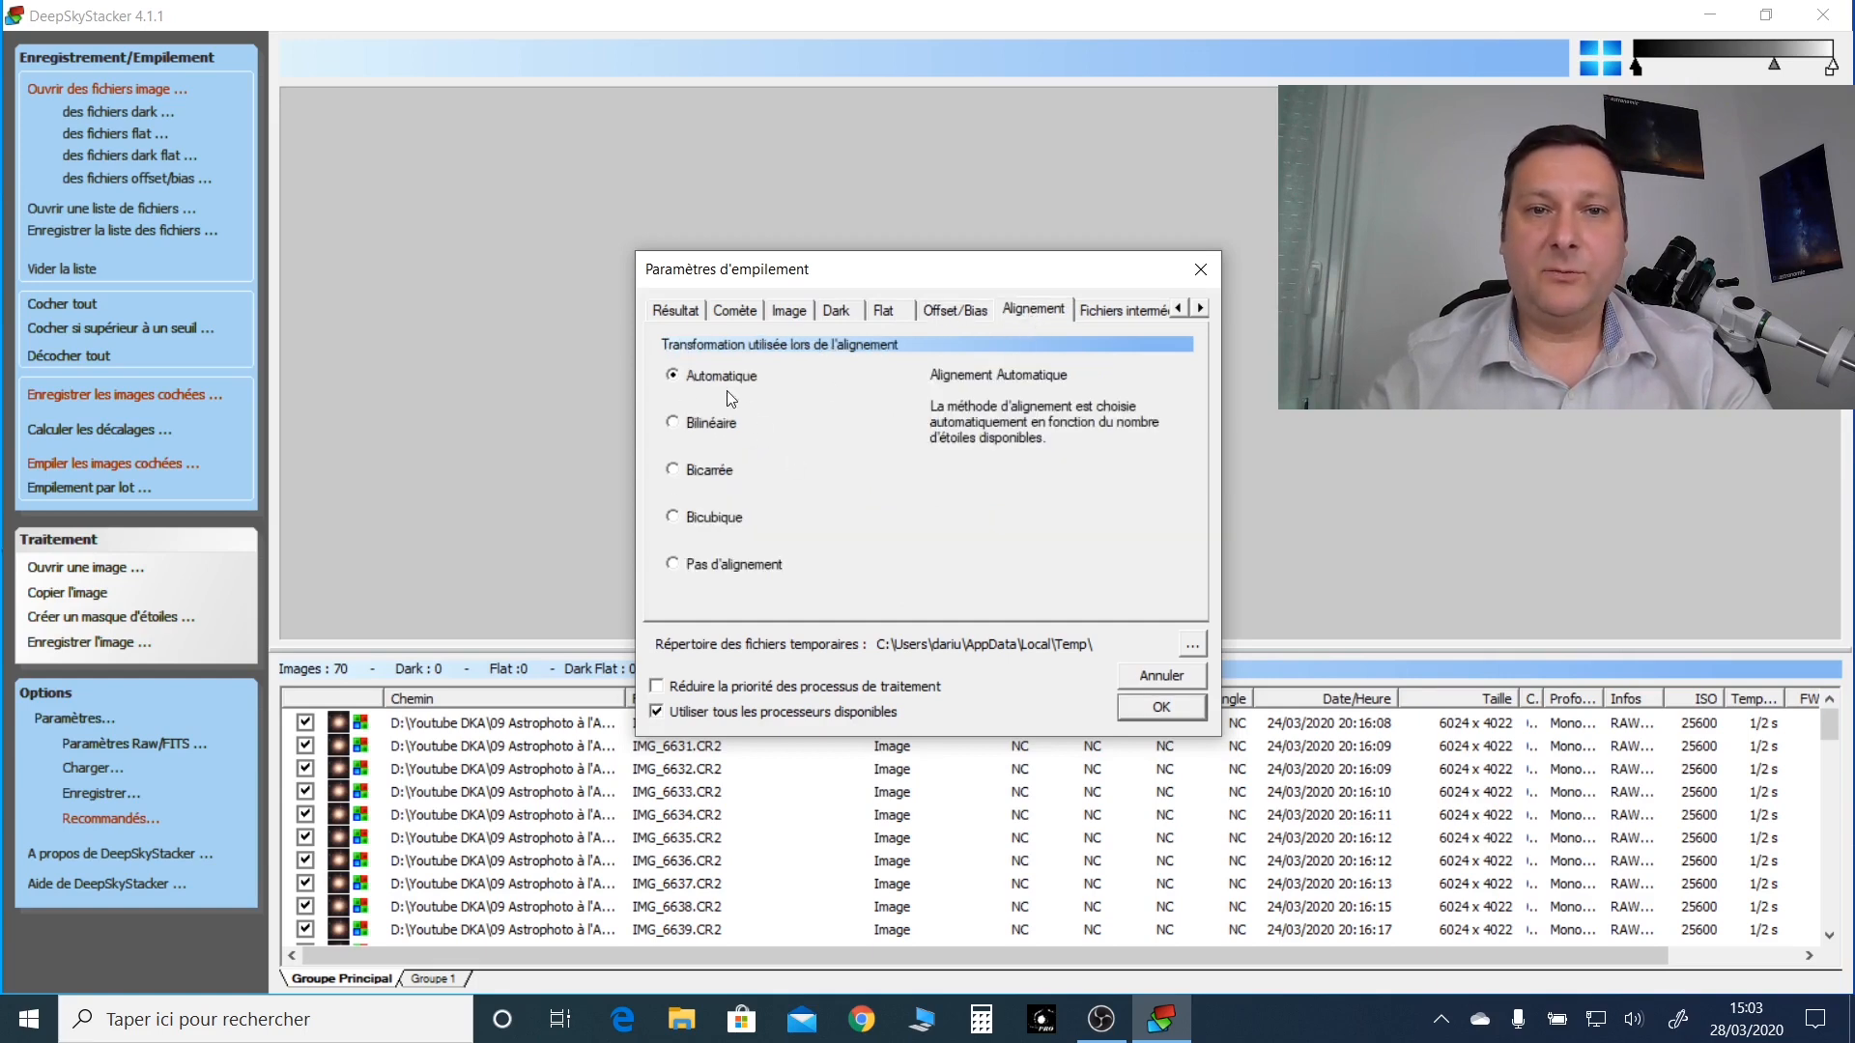
Step: Set the intermediate file format to TIFF, and review the post-calibration cosmetic and output file settings
left_click(1101, 313)
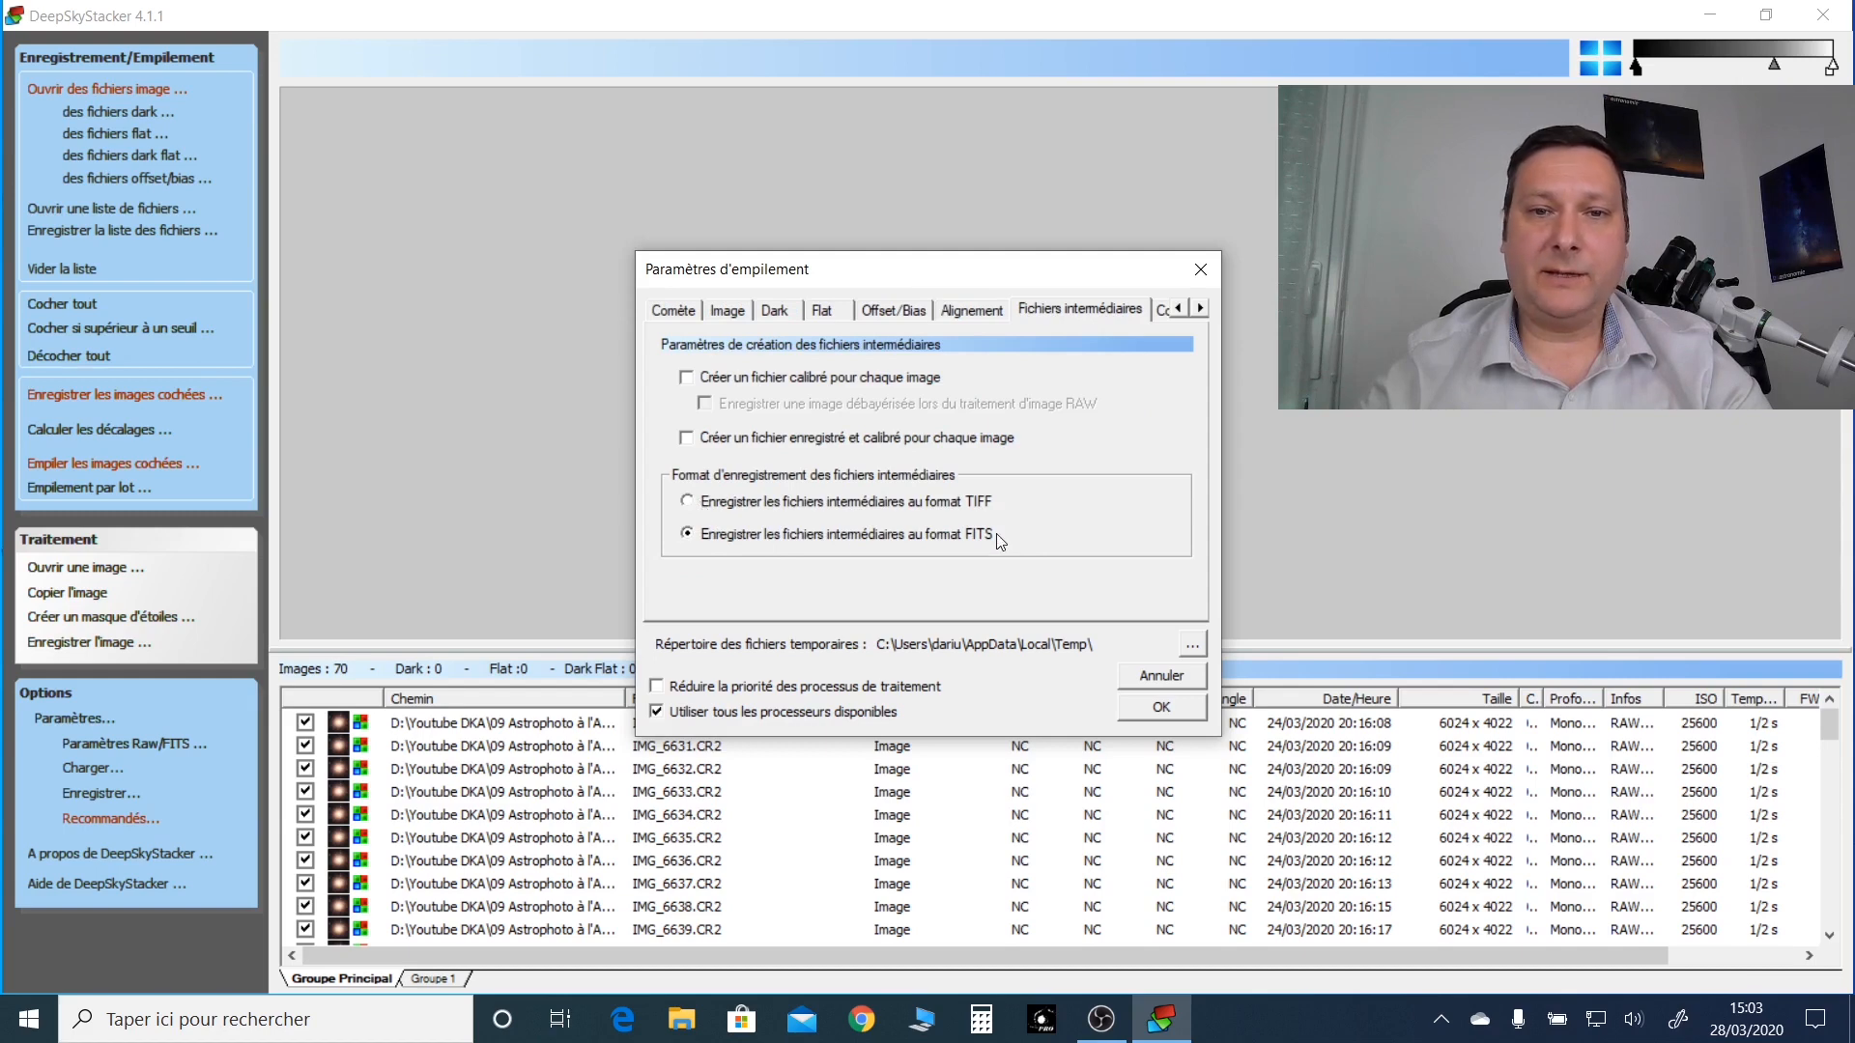
left_click(689, 503)
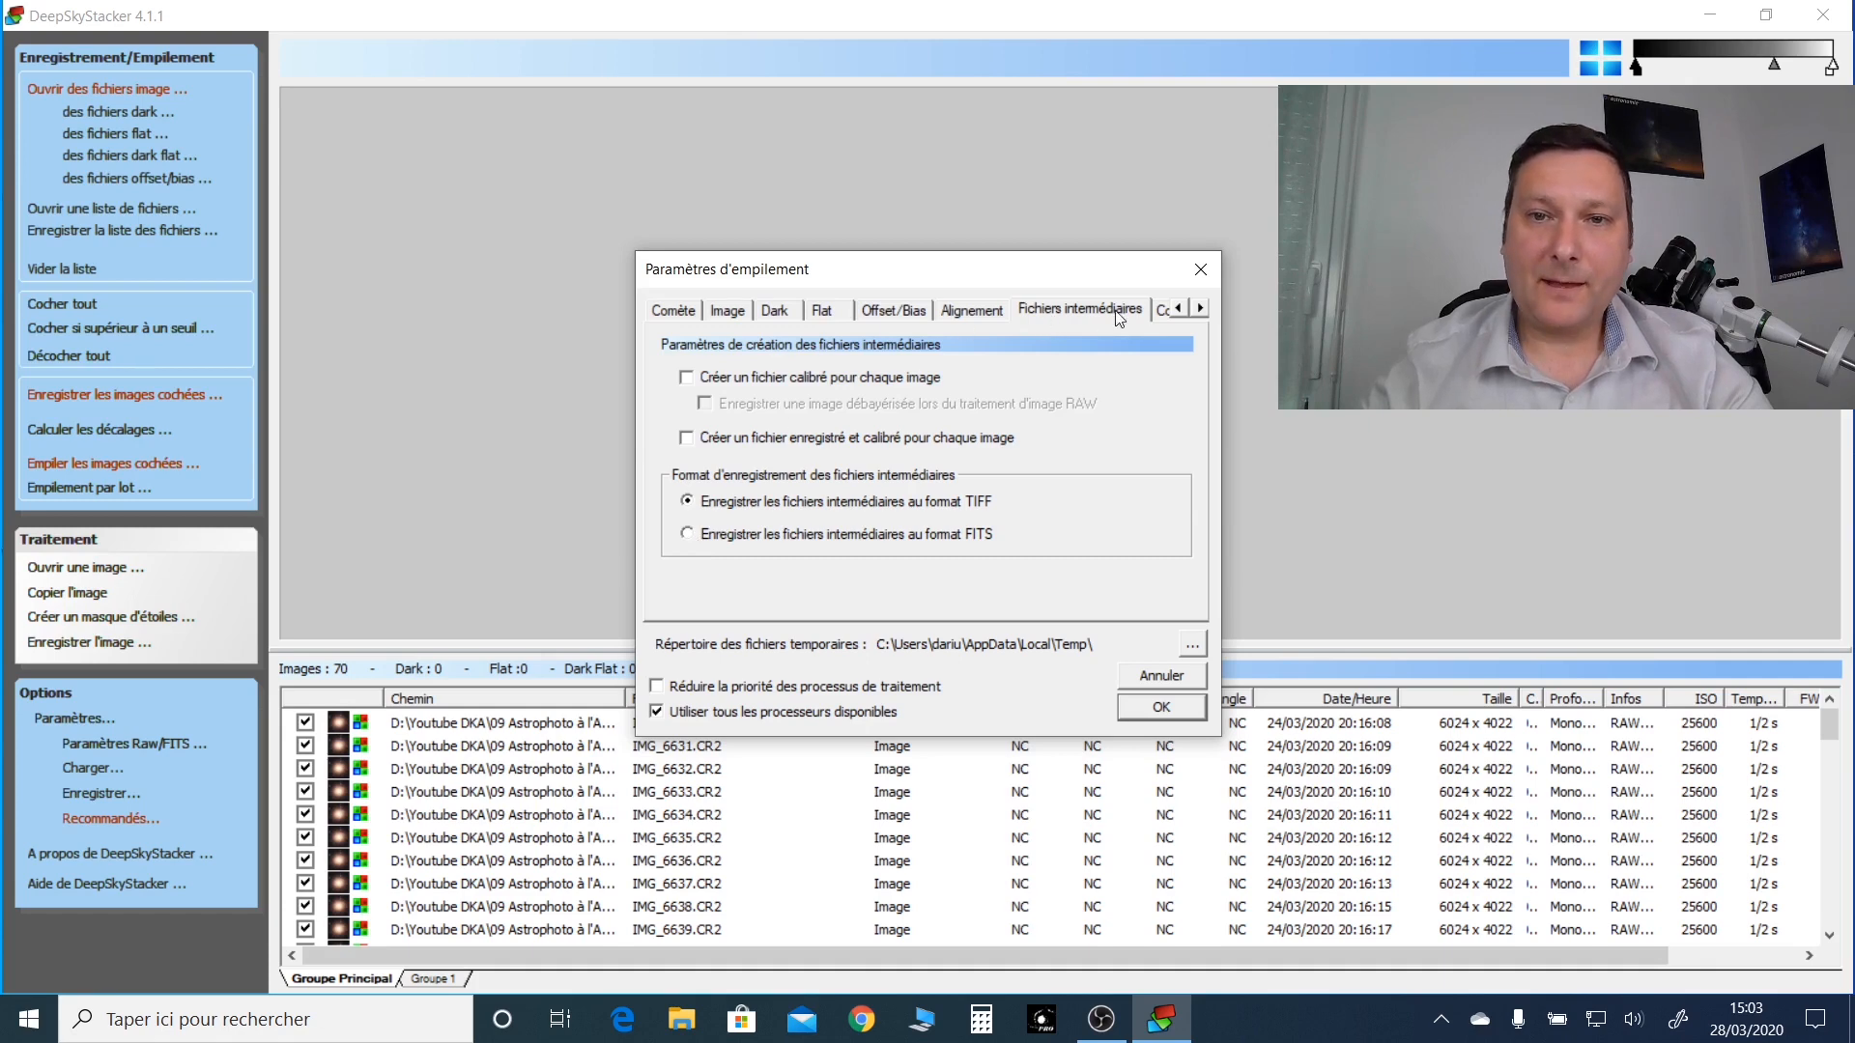
left_click(1201, 308)
left_click(1201, 308)
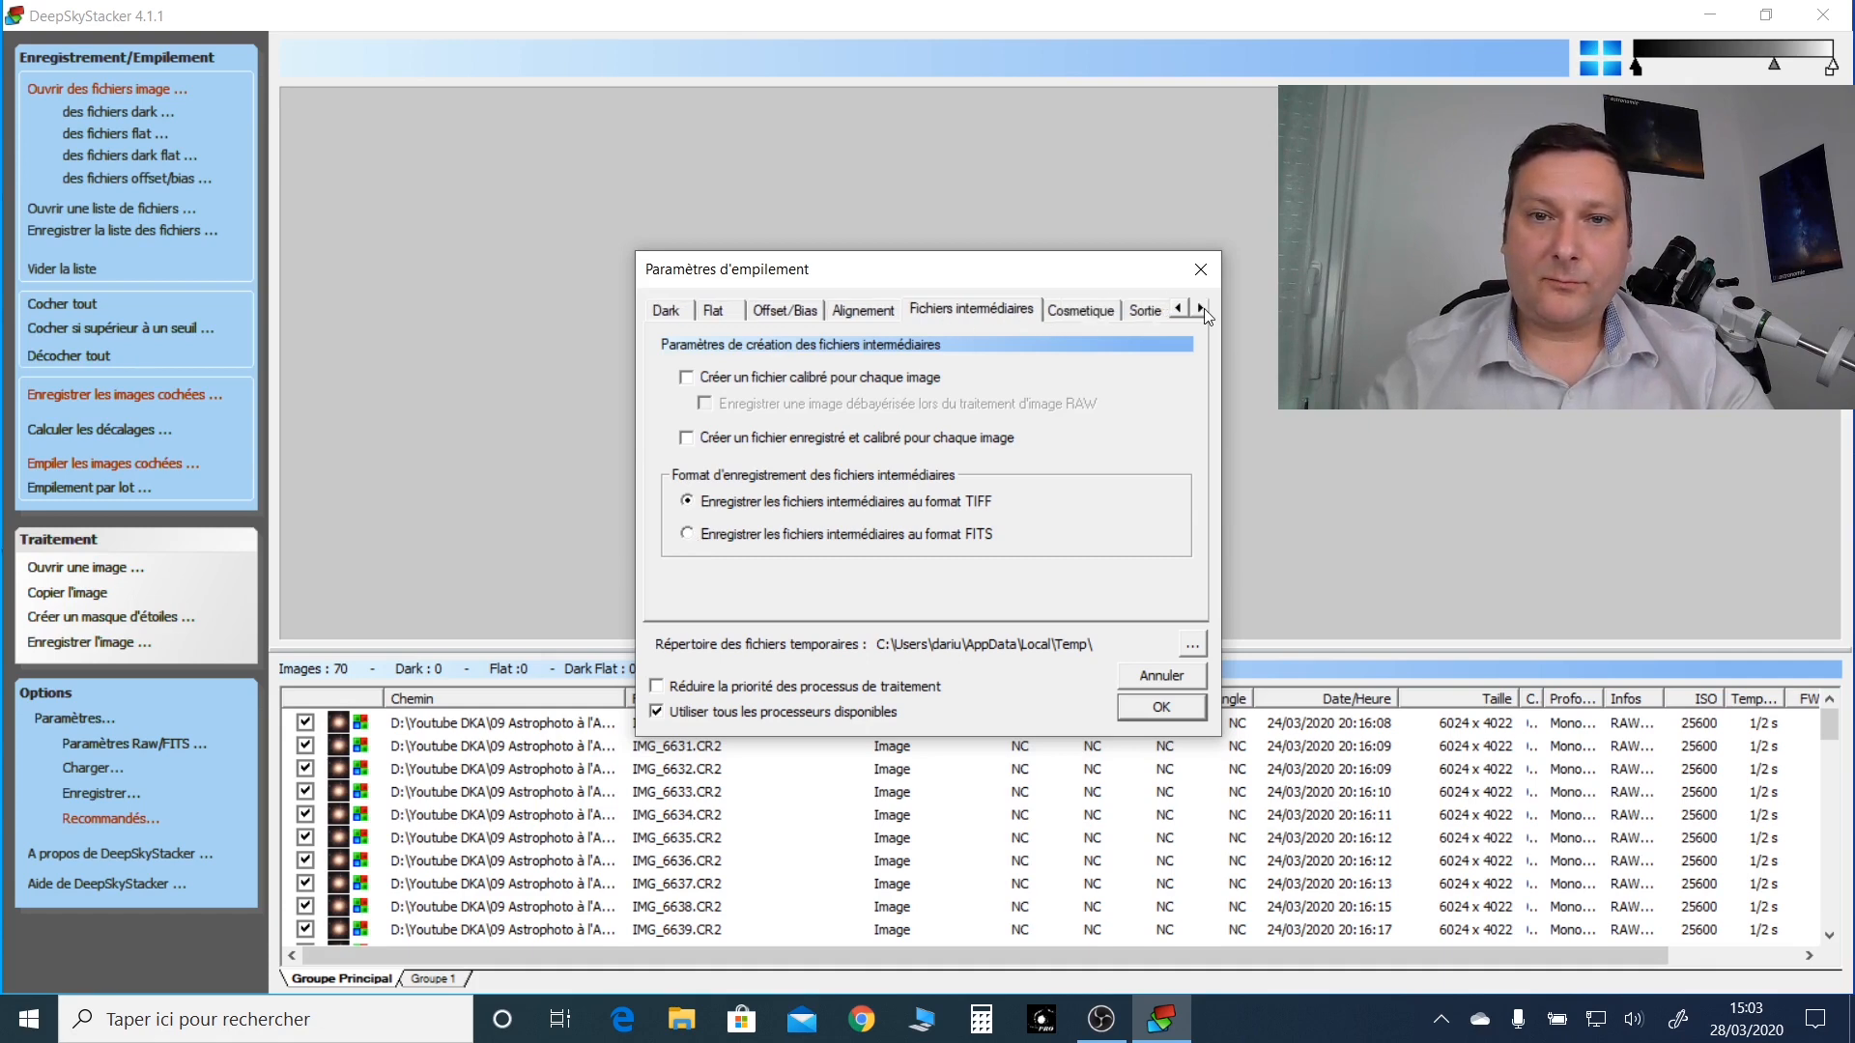
left_click(1089, 310)
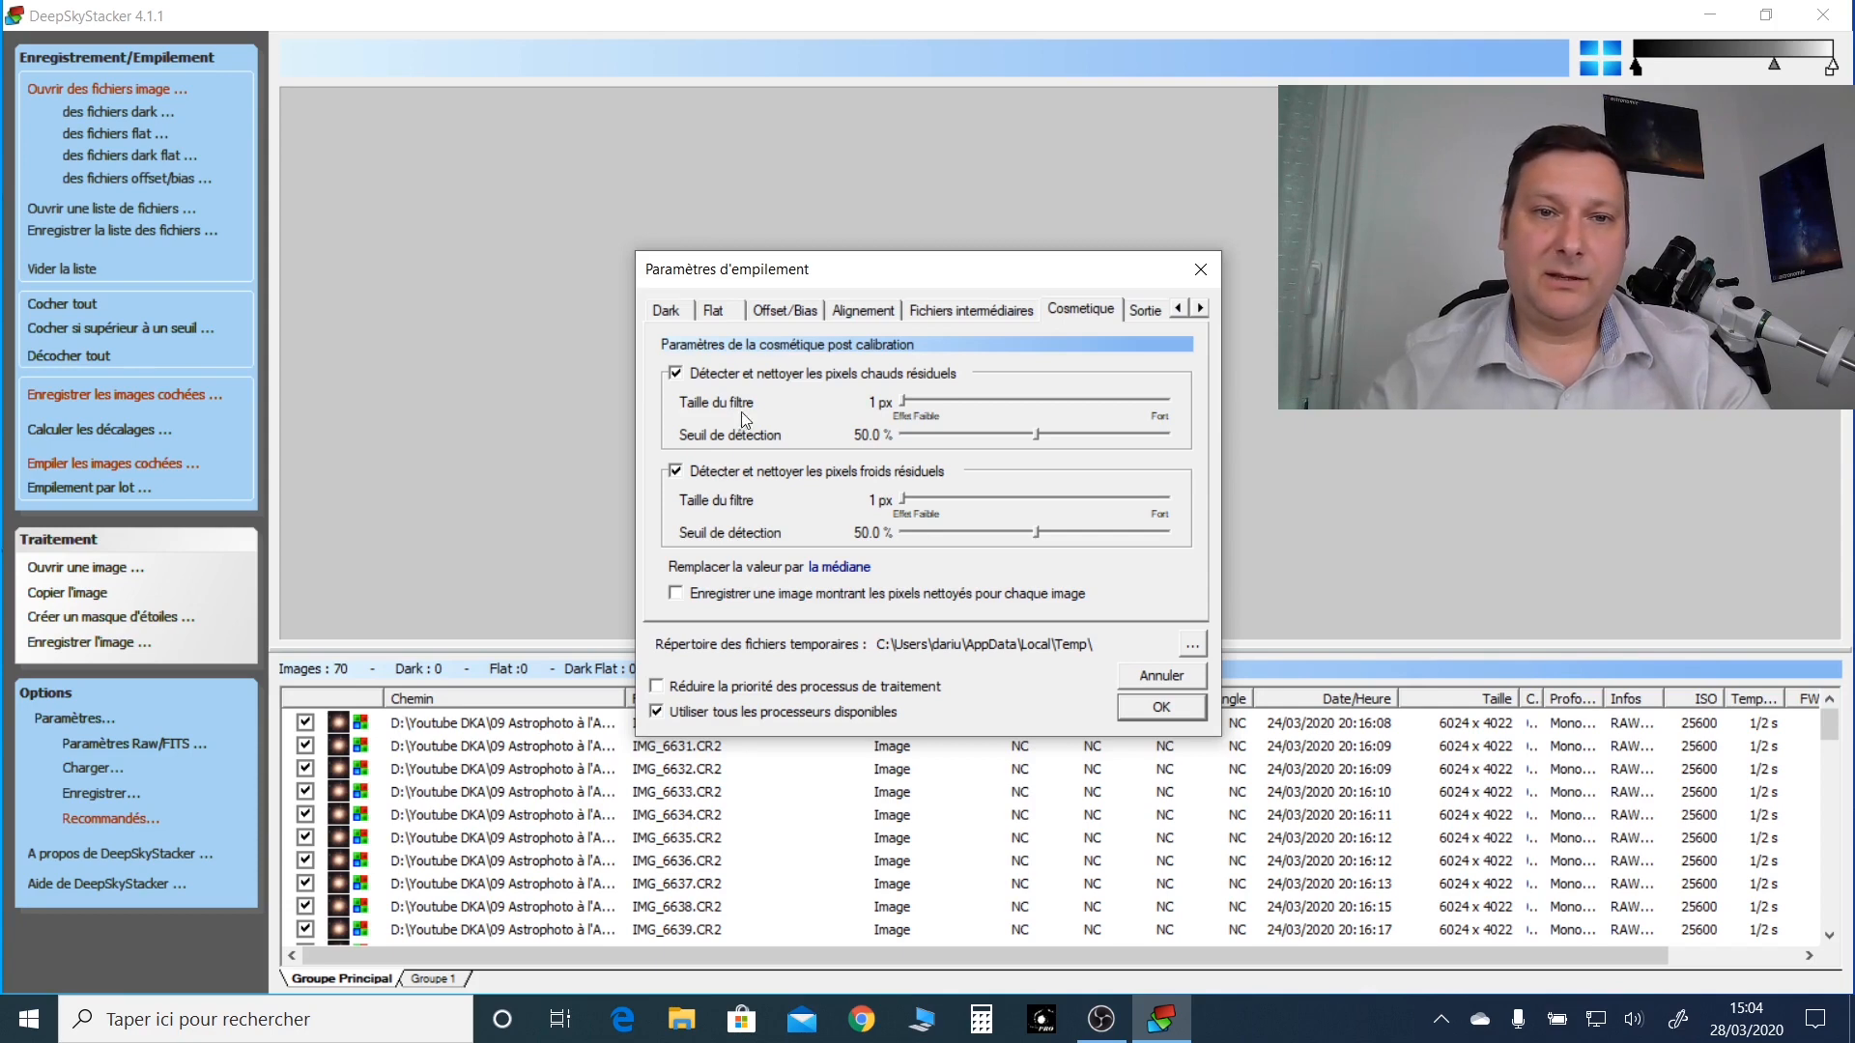
left_click(1146, 310)
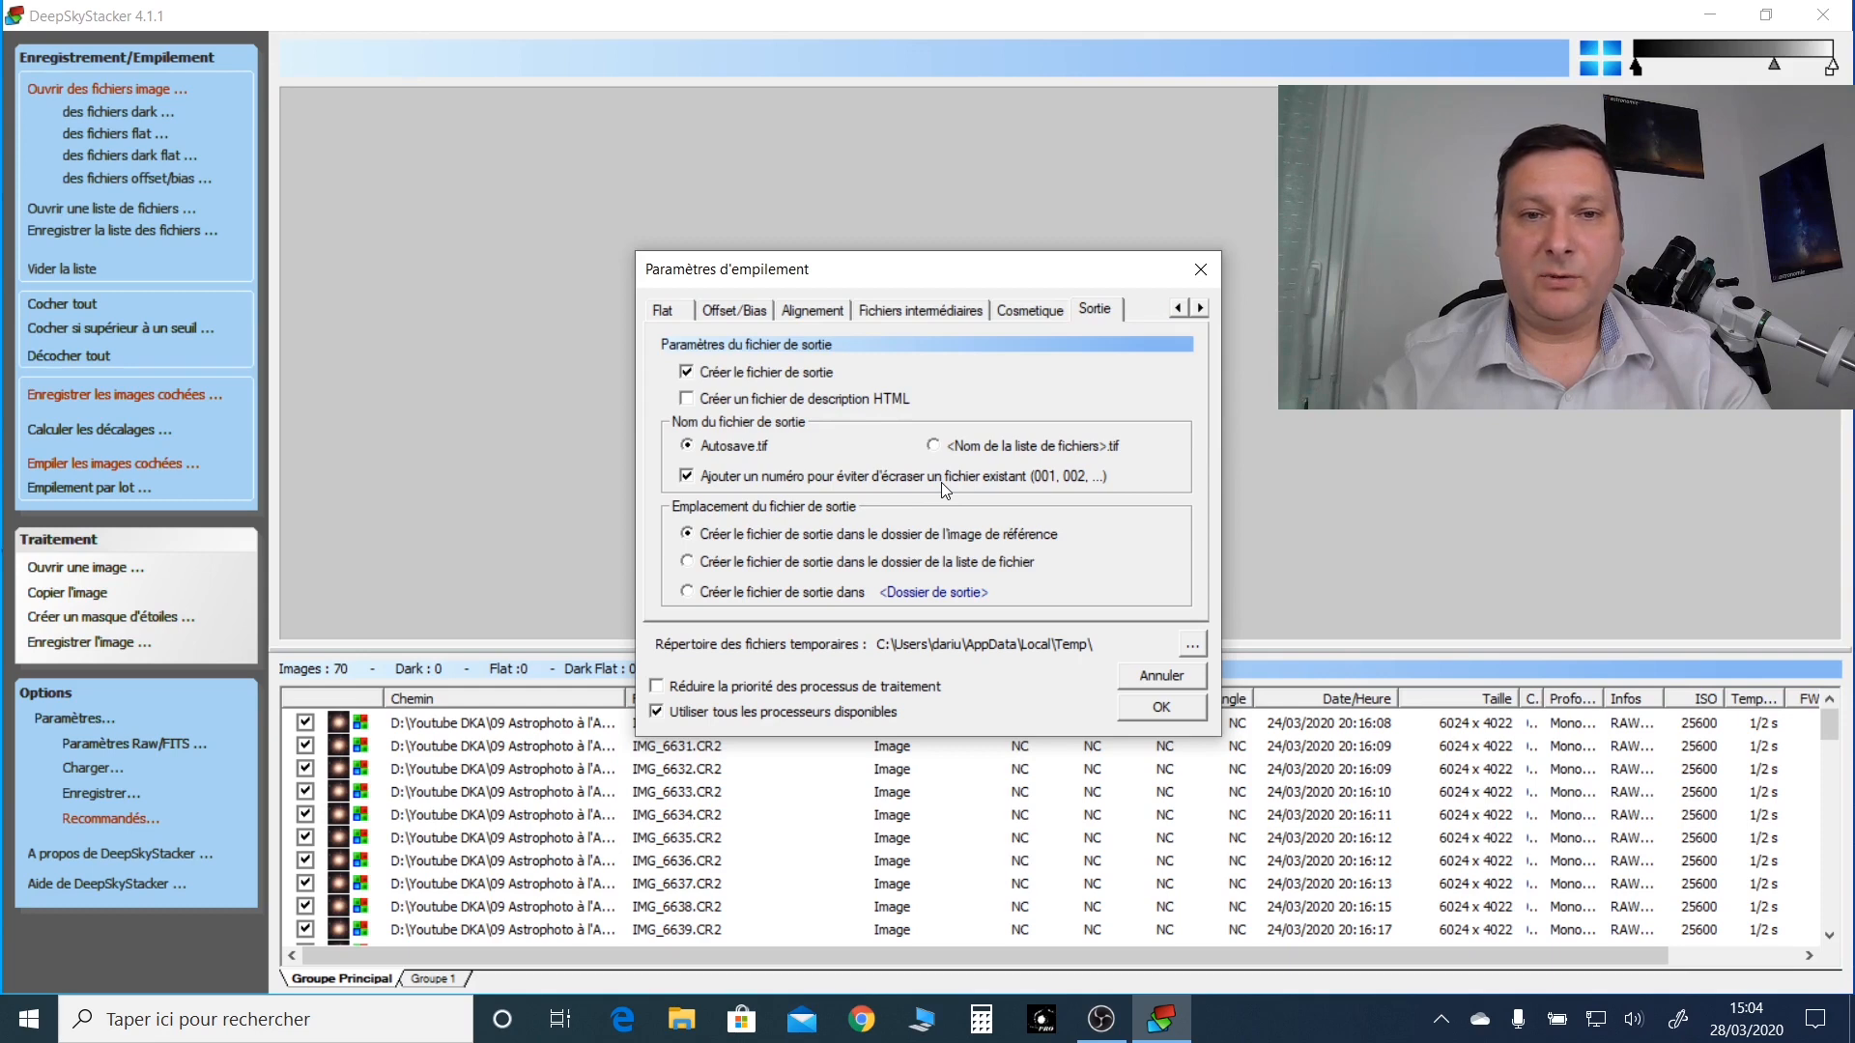
Step: Return to the result mode settings and accept the stacking parameters
left_click(1179, 308)
left_click(1178, 309)
left_click(1179, 309)
left_click(1178, 308)
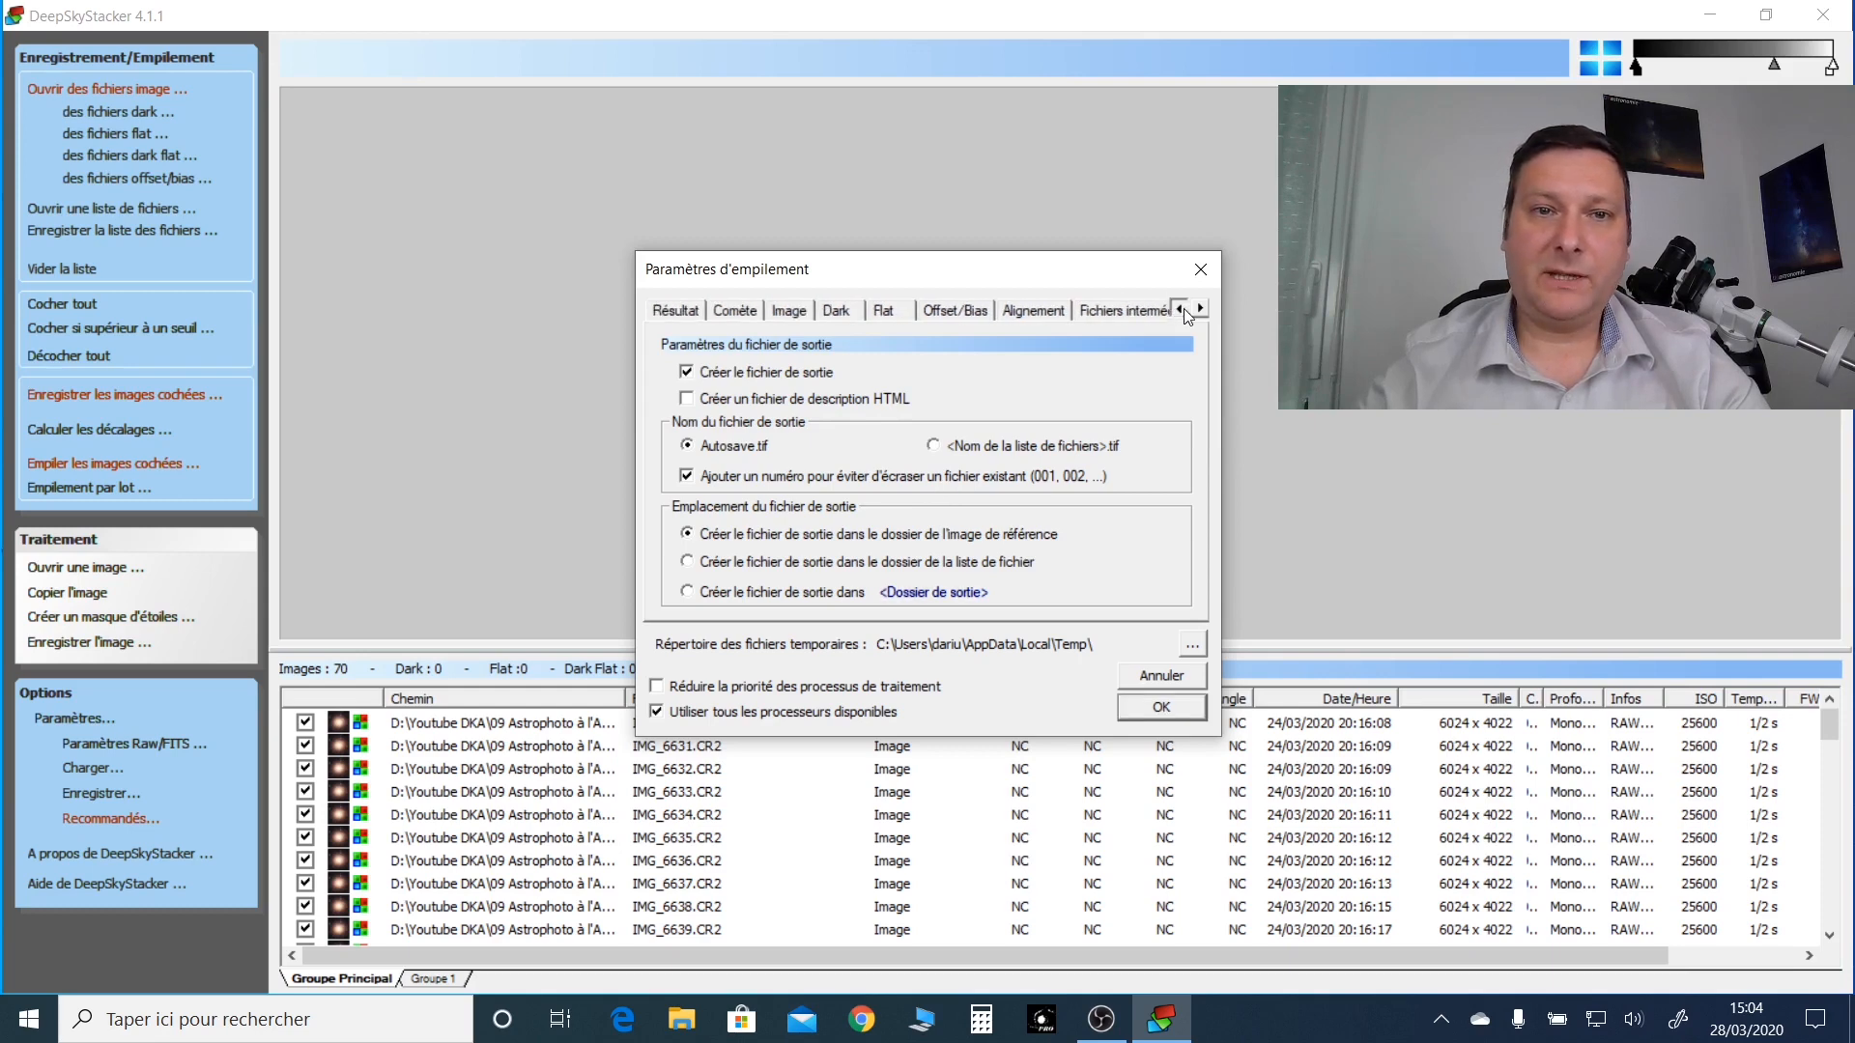
left_click(675, 313)
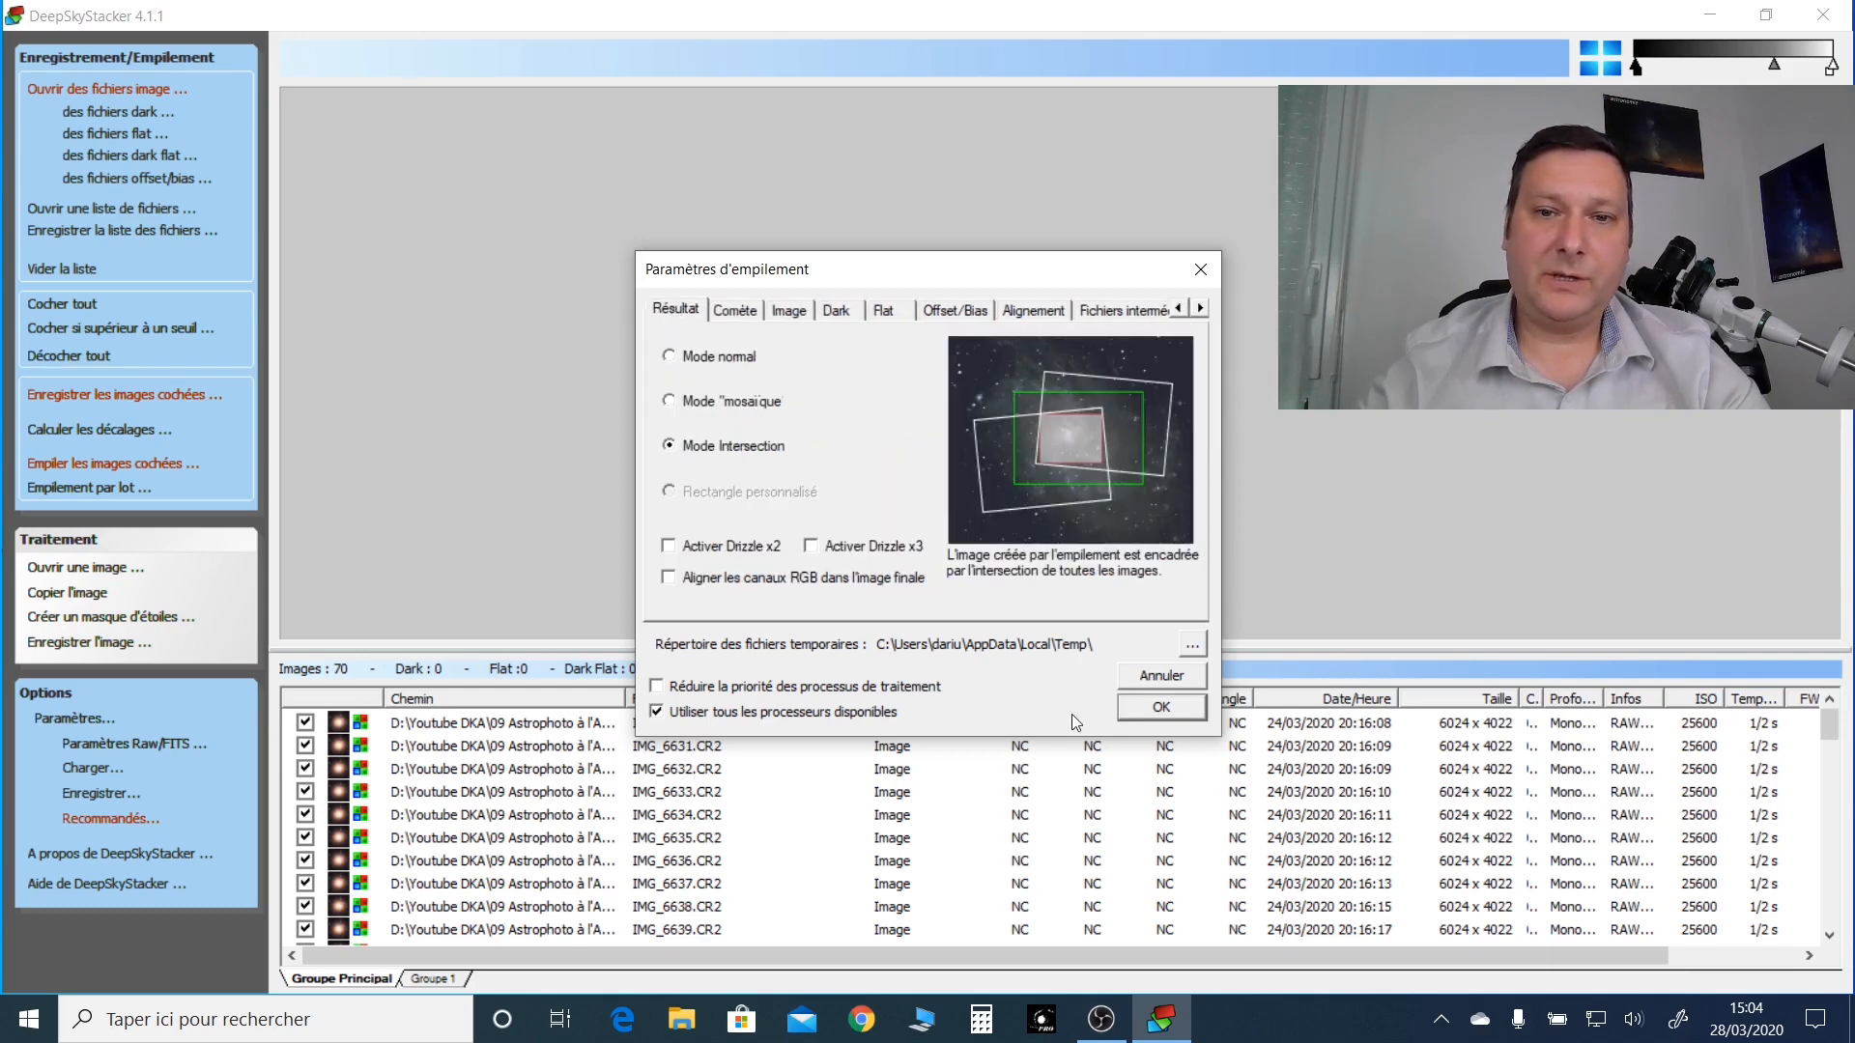
left_click(1161, 707)
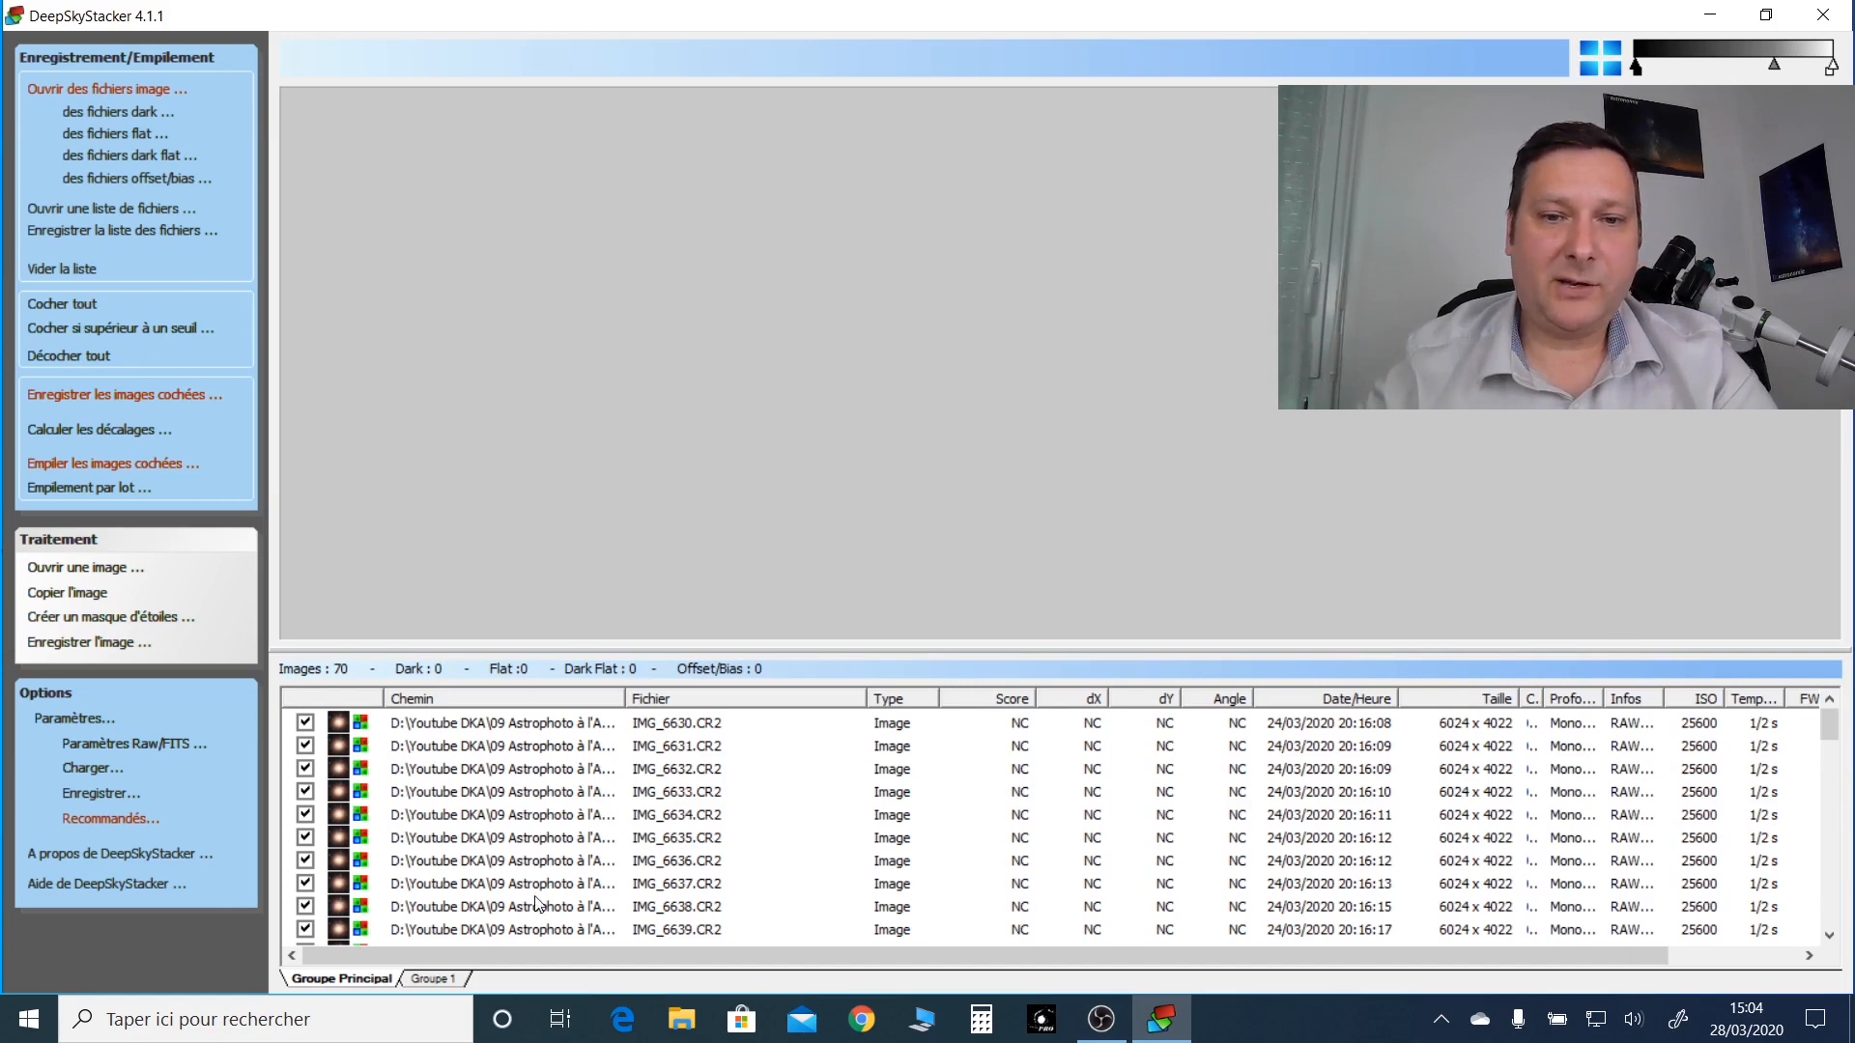
Step: Calculate the offsets of the checked images, and narrow the path, file and score columns of the image list
left_click(126, 432)
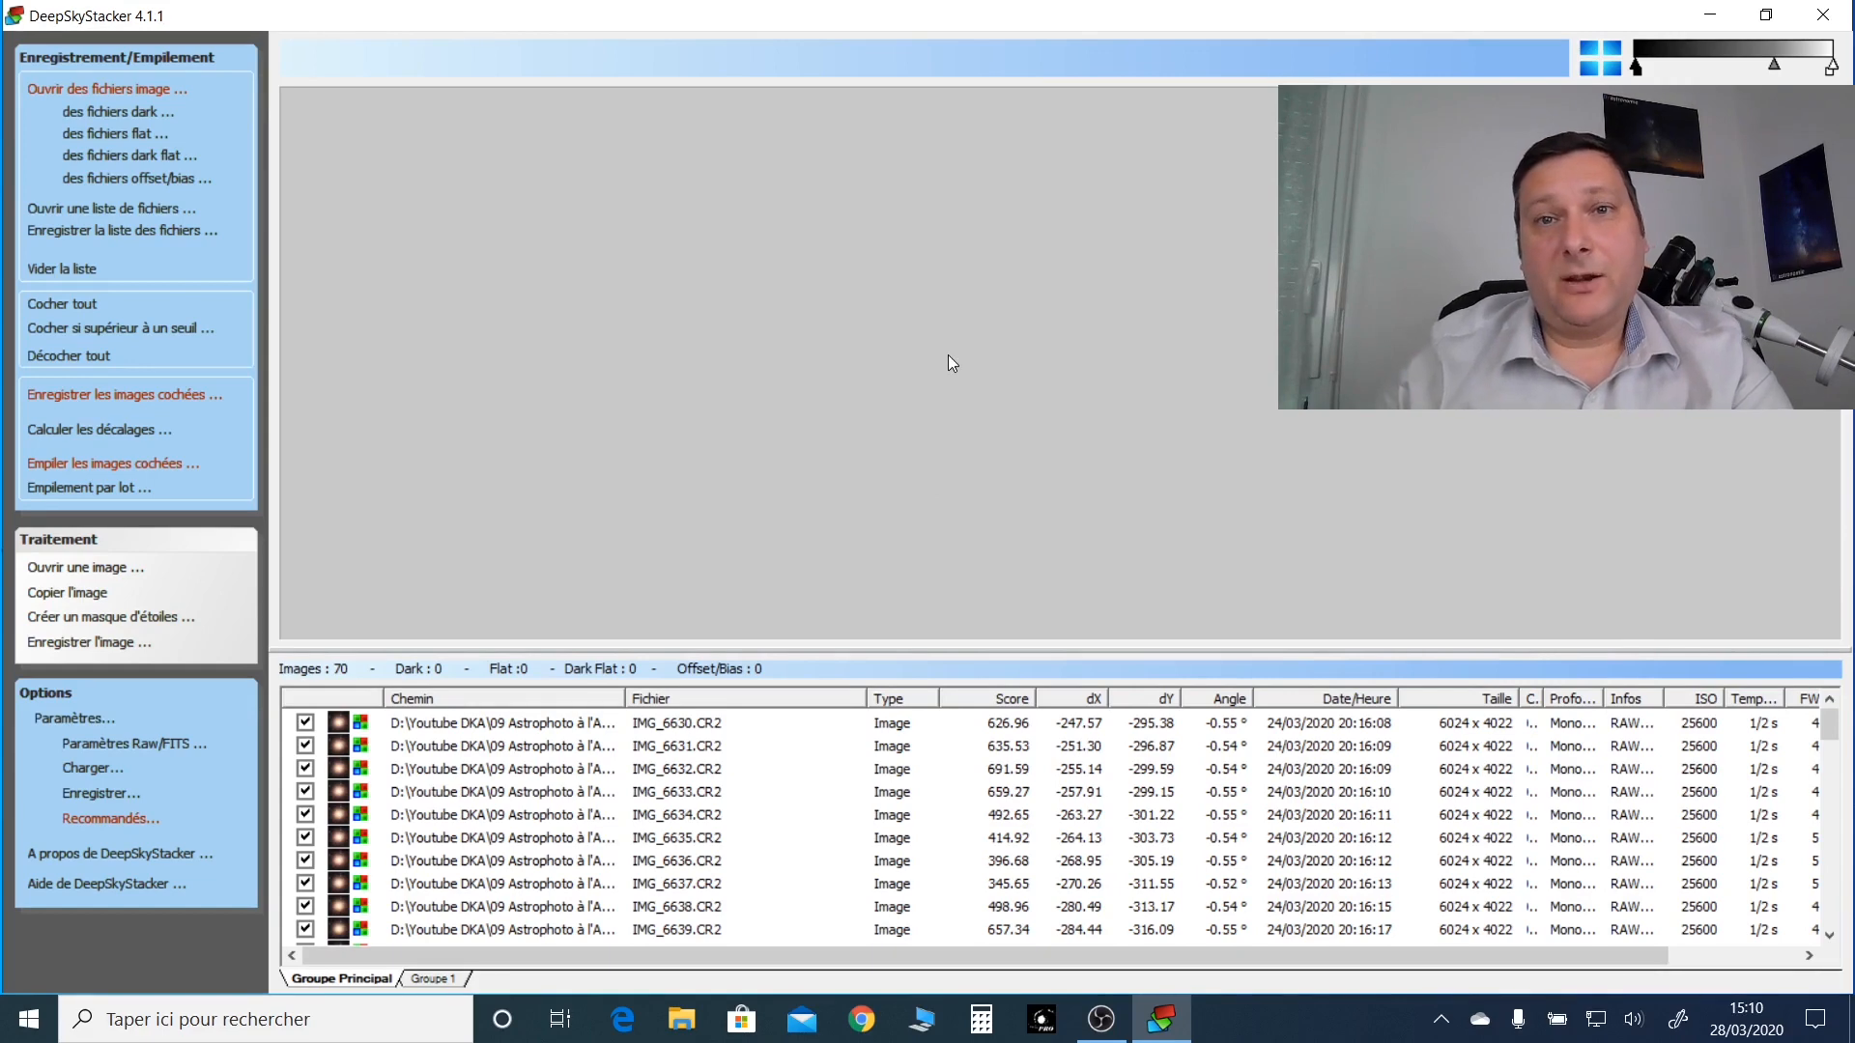
left_click_drag(630, 697, 957, 689)
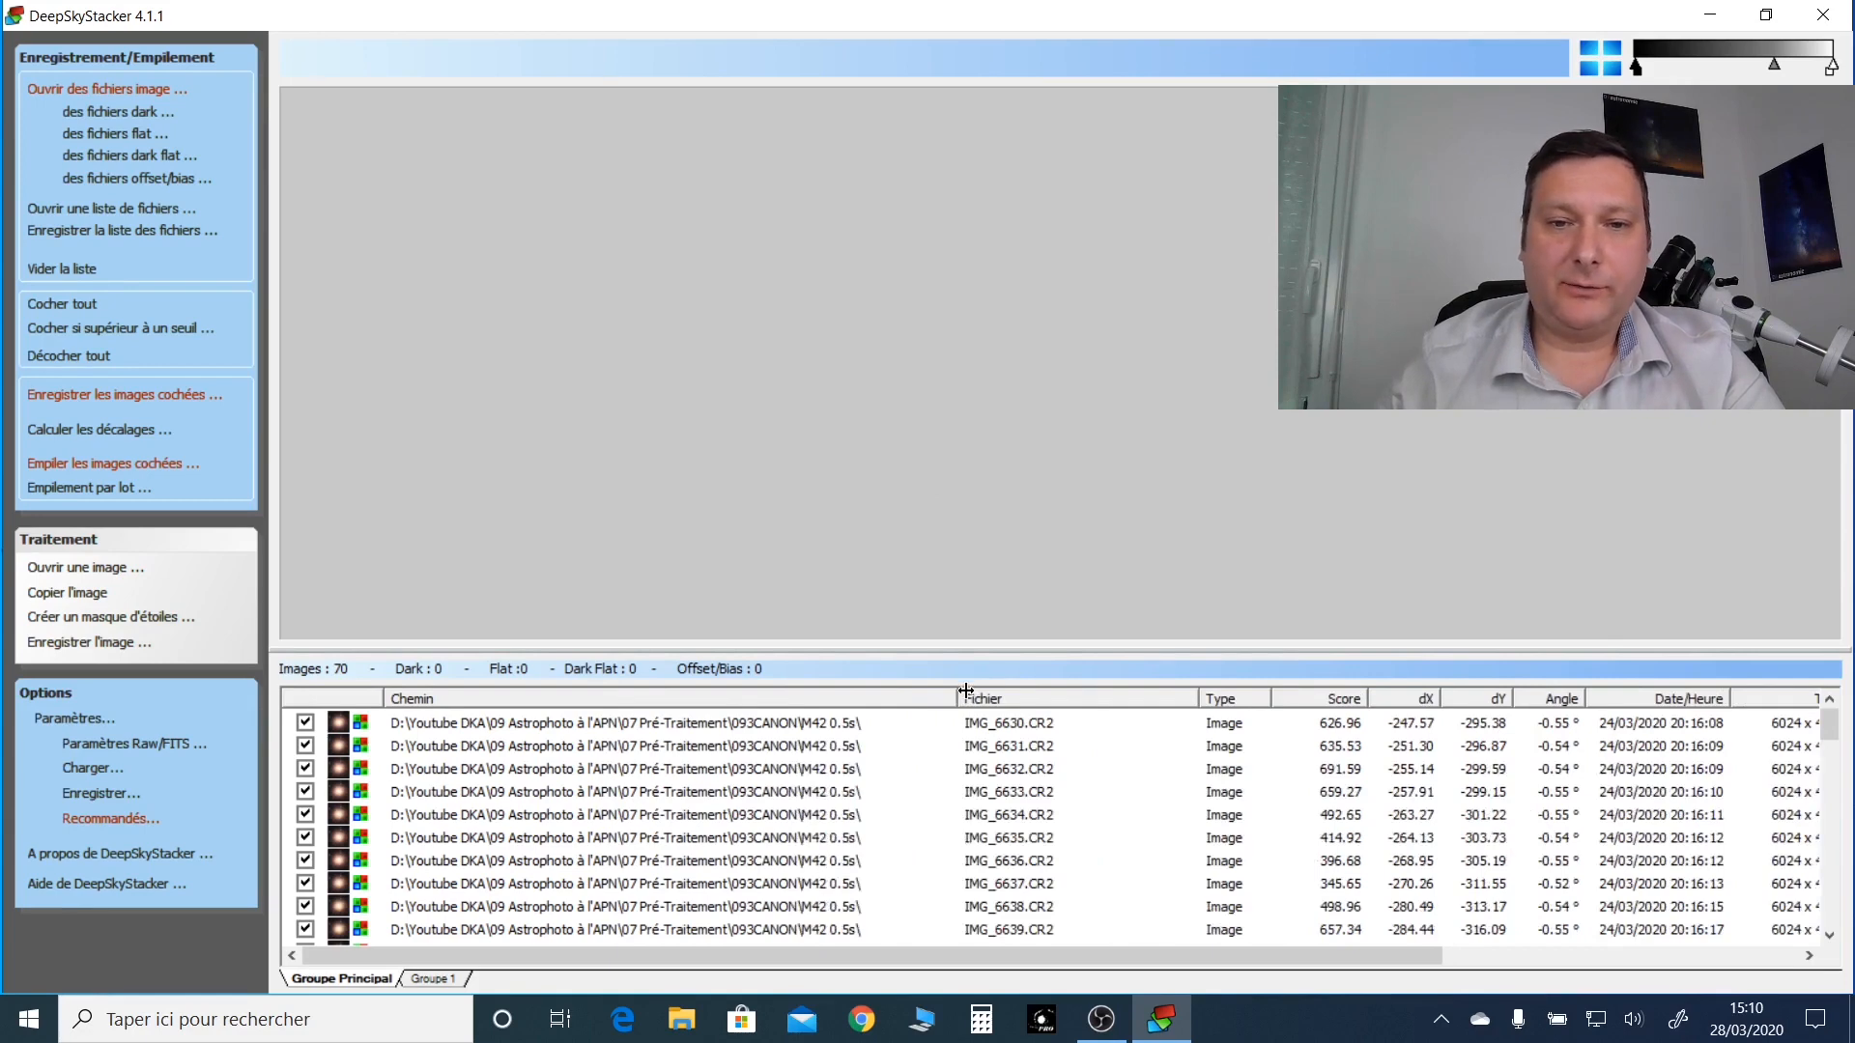
left_click_drag(964, 691, 471, 704)
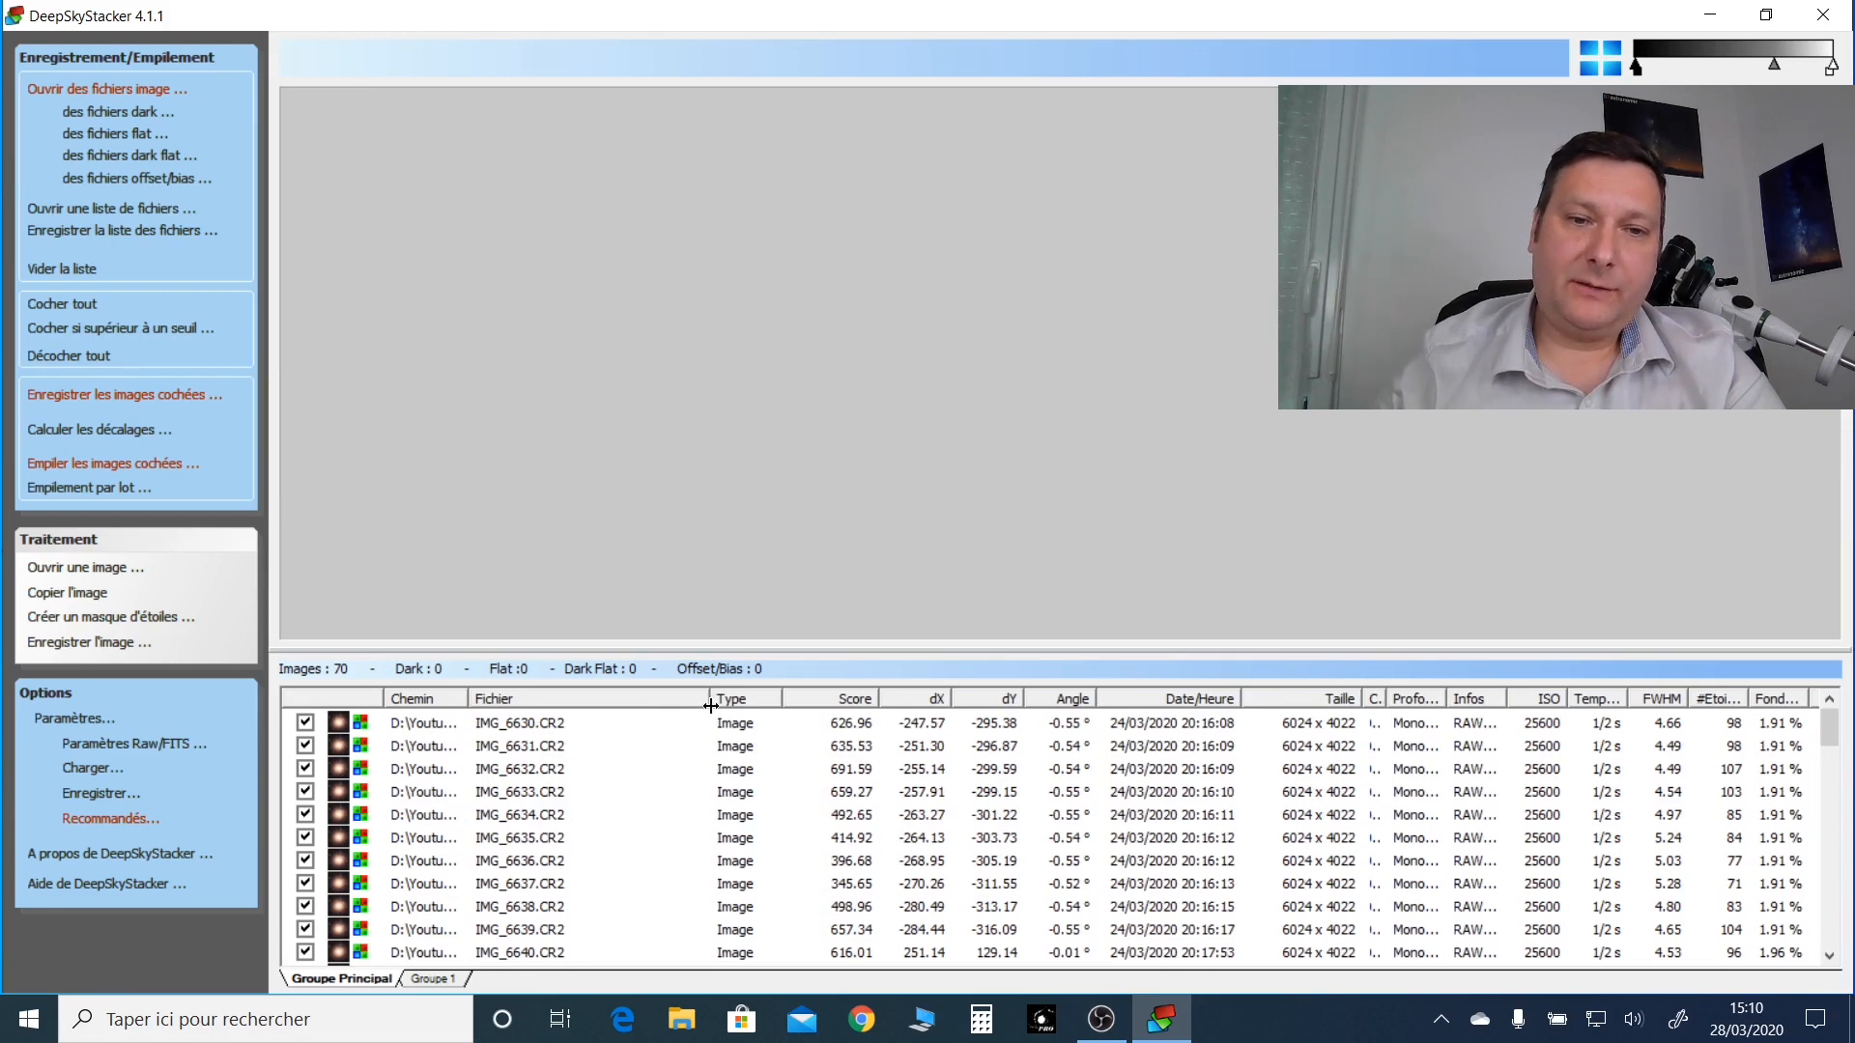
left_click_drag(710, 706, 597, 700)
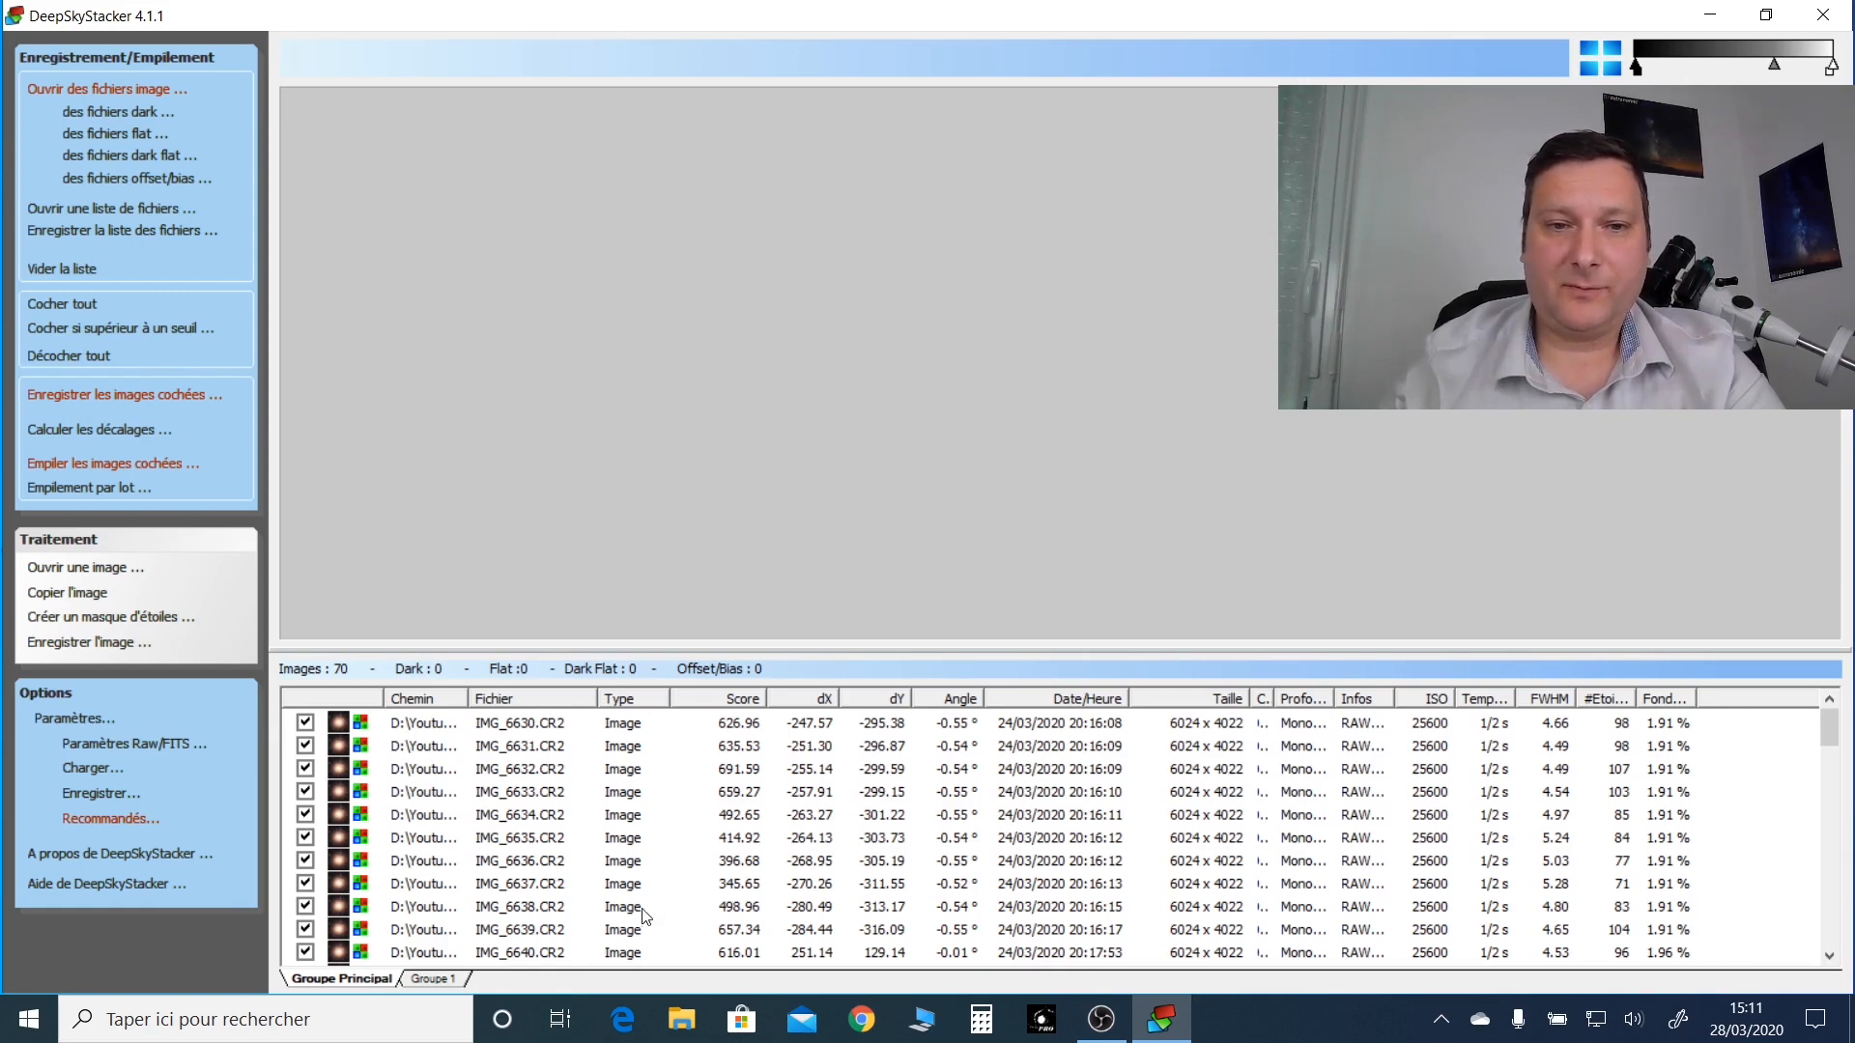
left_click_drag(764, 694, 739, 697)
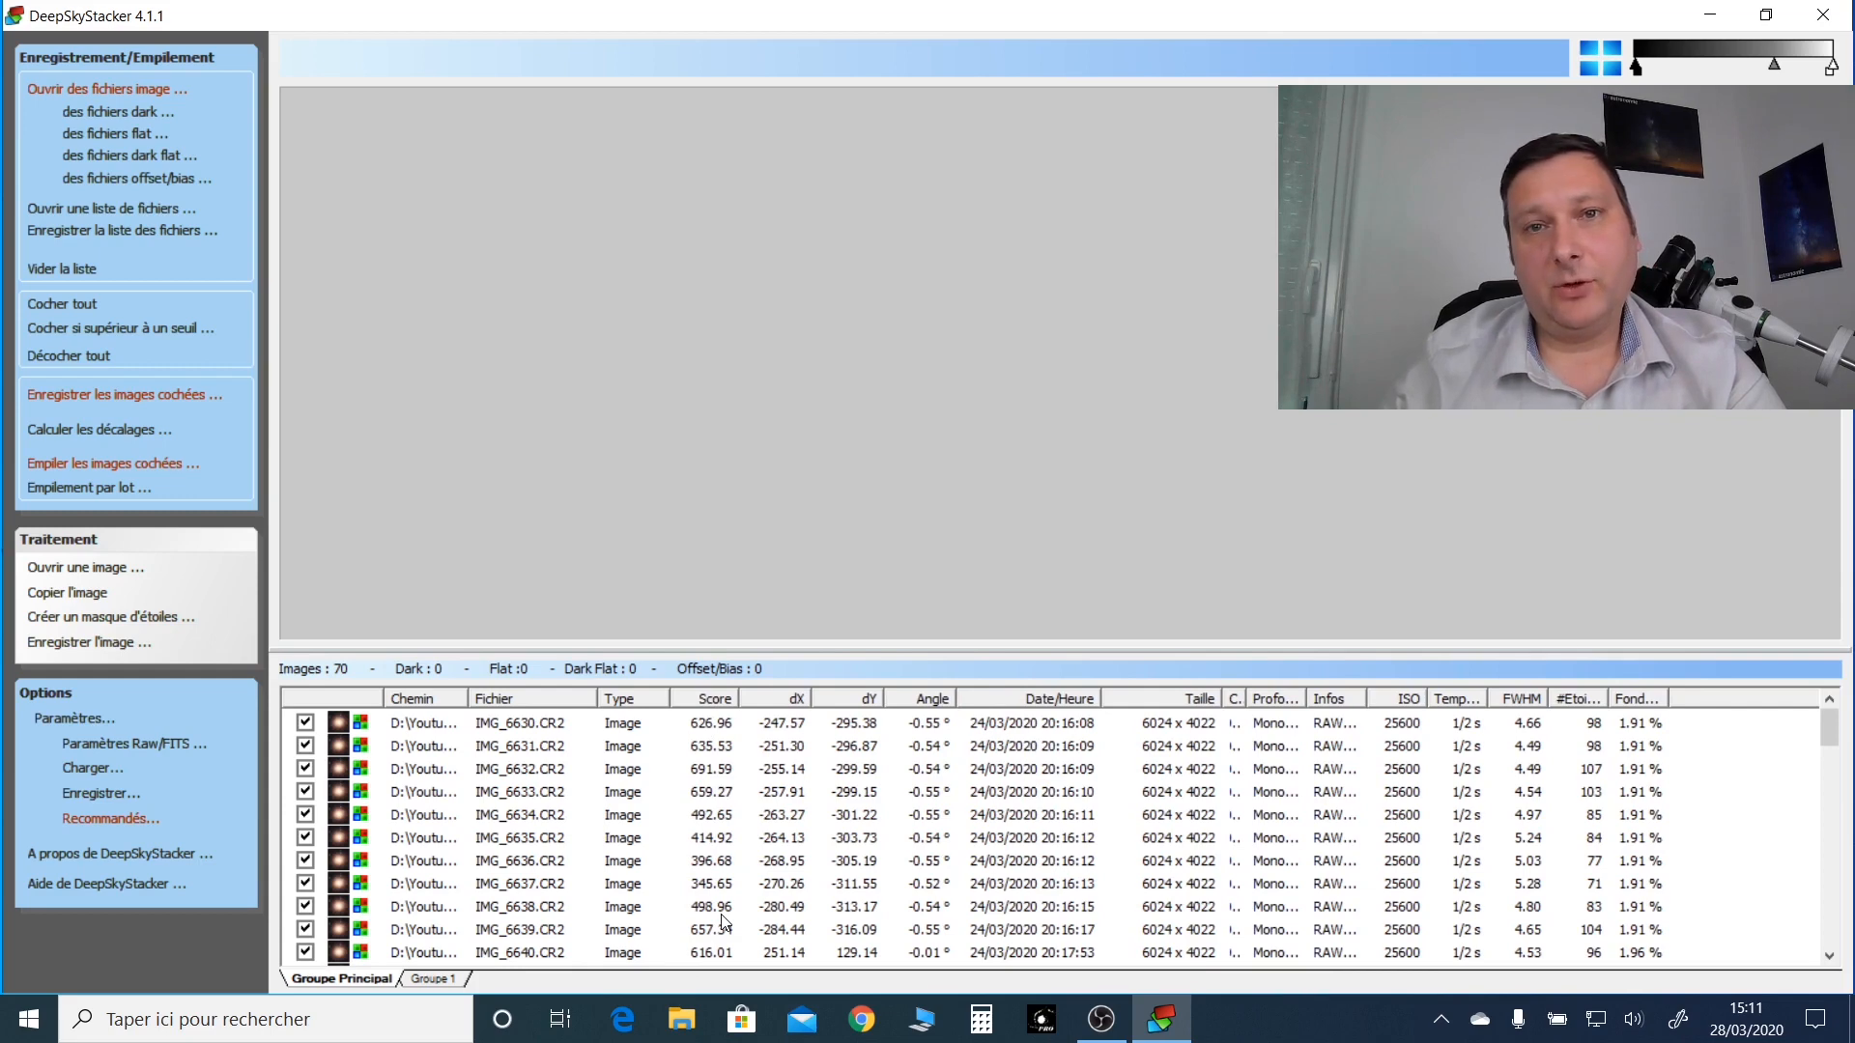
Step: Sort the images by ascending score to preview IMG_6674.CR2 and IMG_6676.CR2, and switch the sorting to descending score
left_click(717, 699)
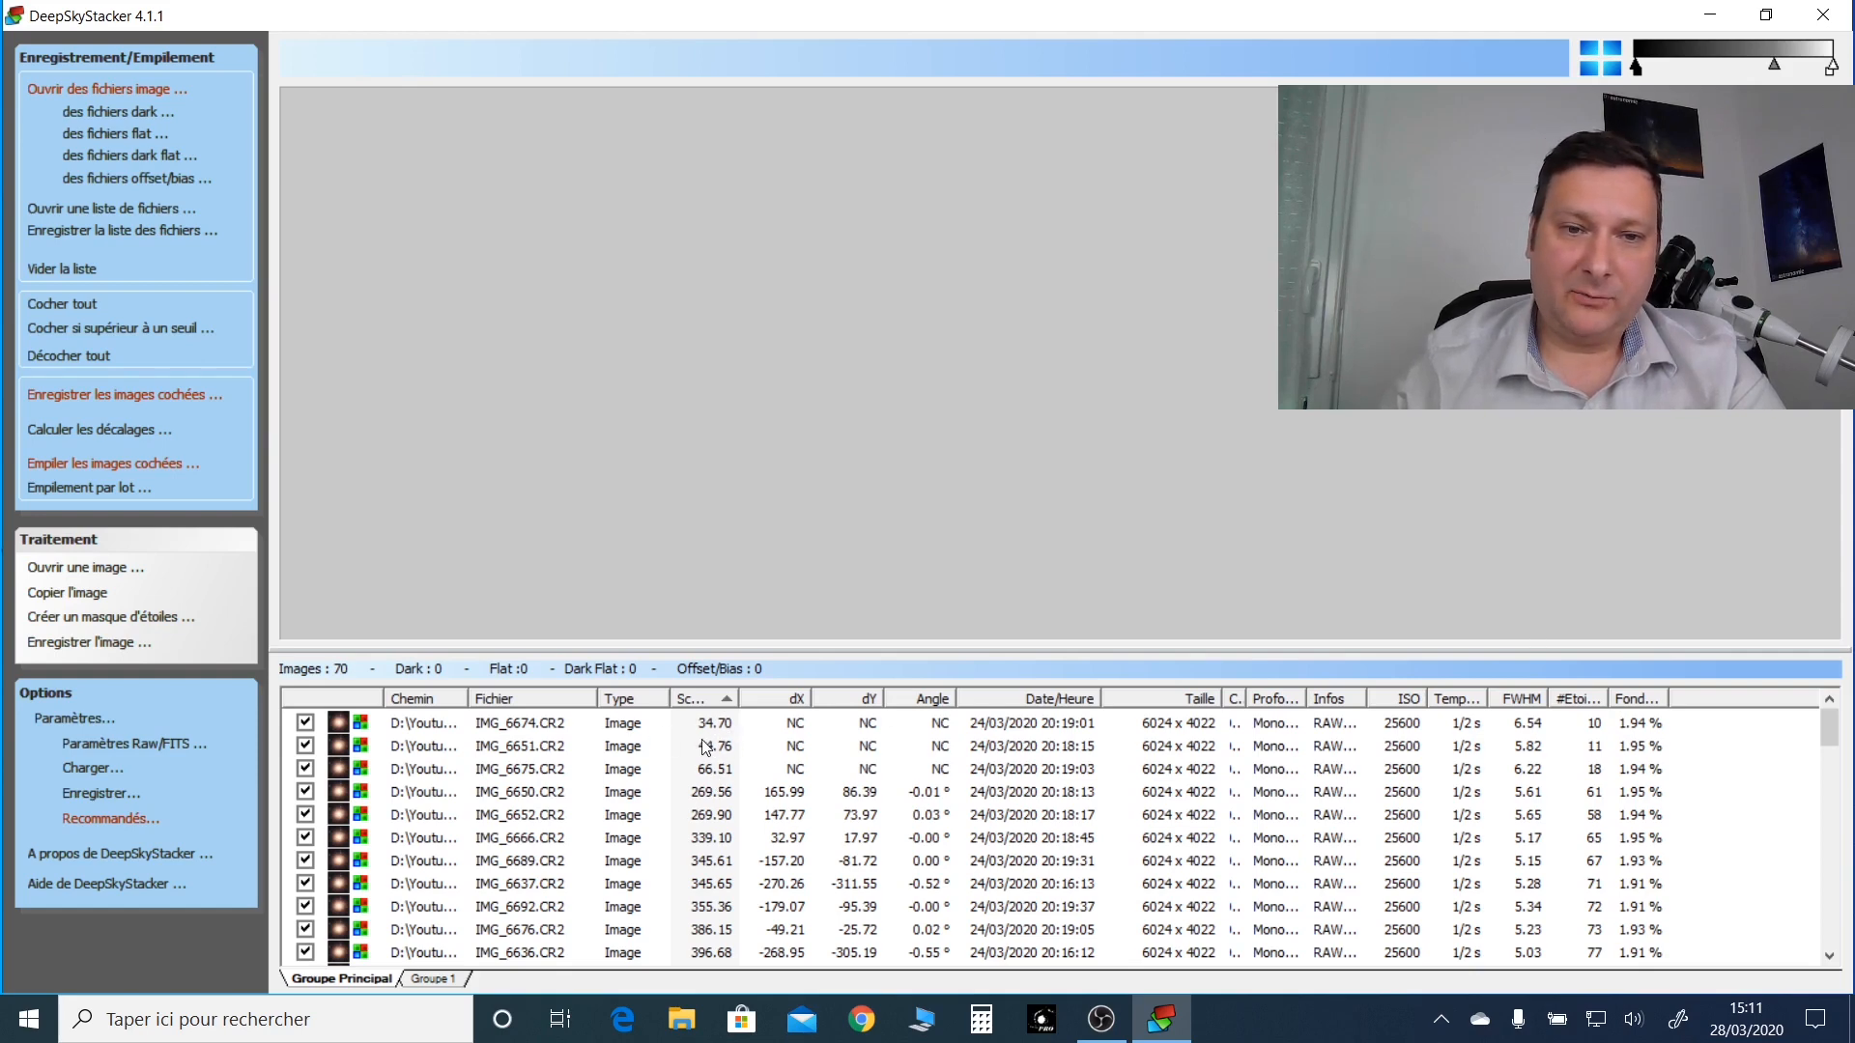
left_click(701, 728)
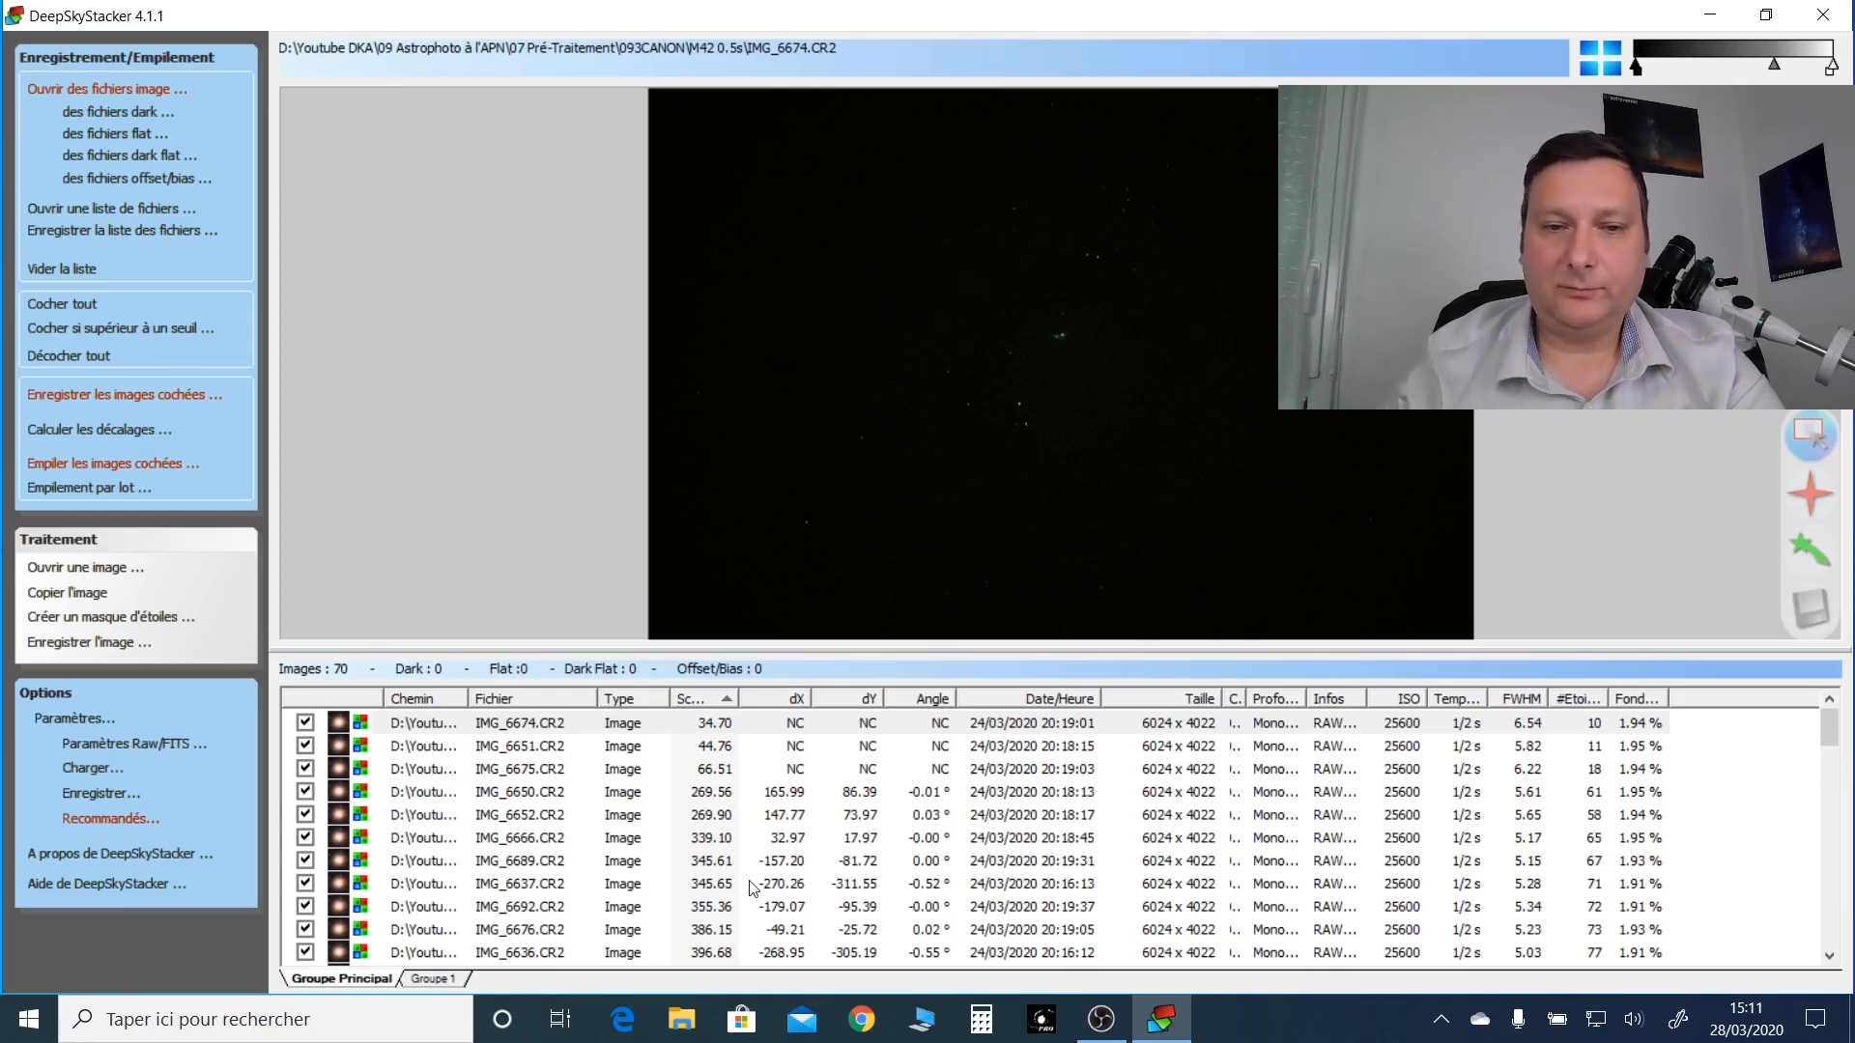
left_click(716, 932)
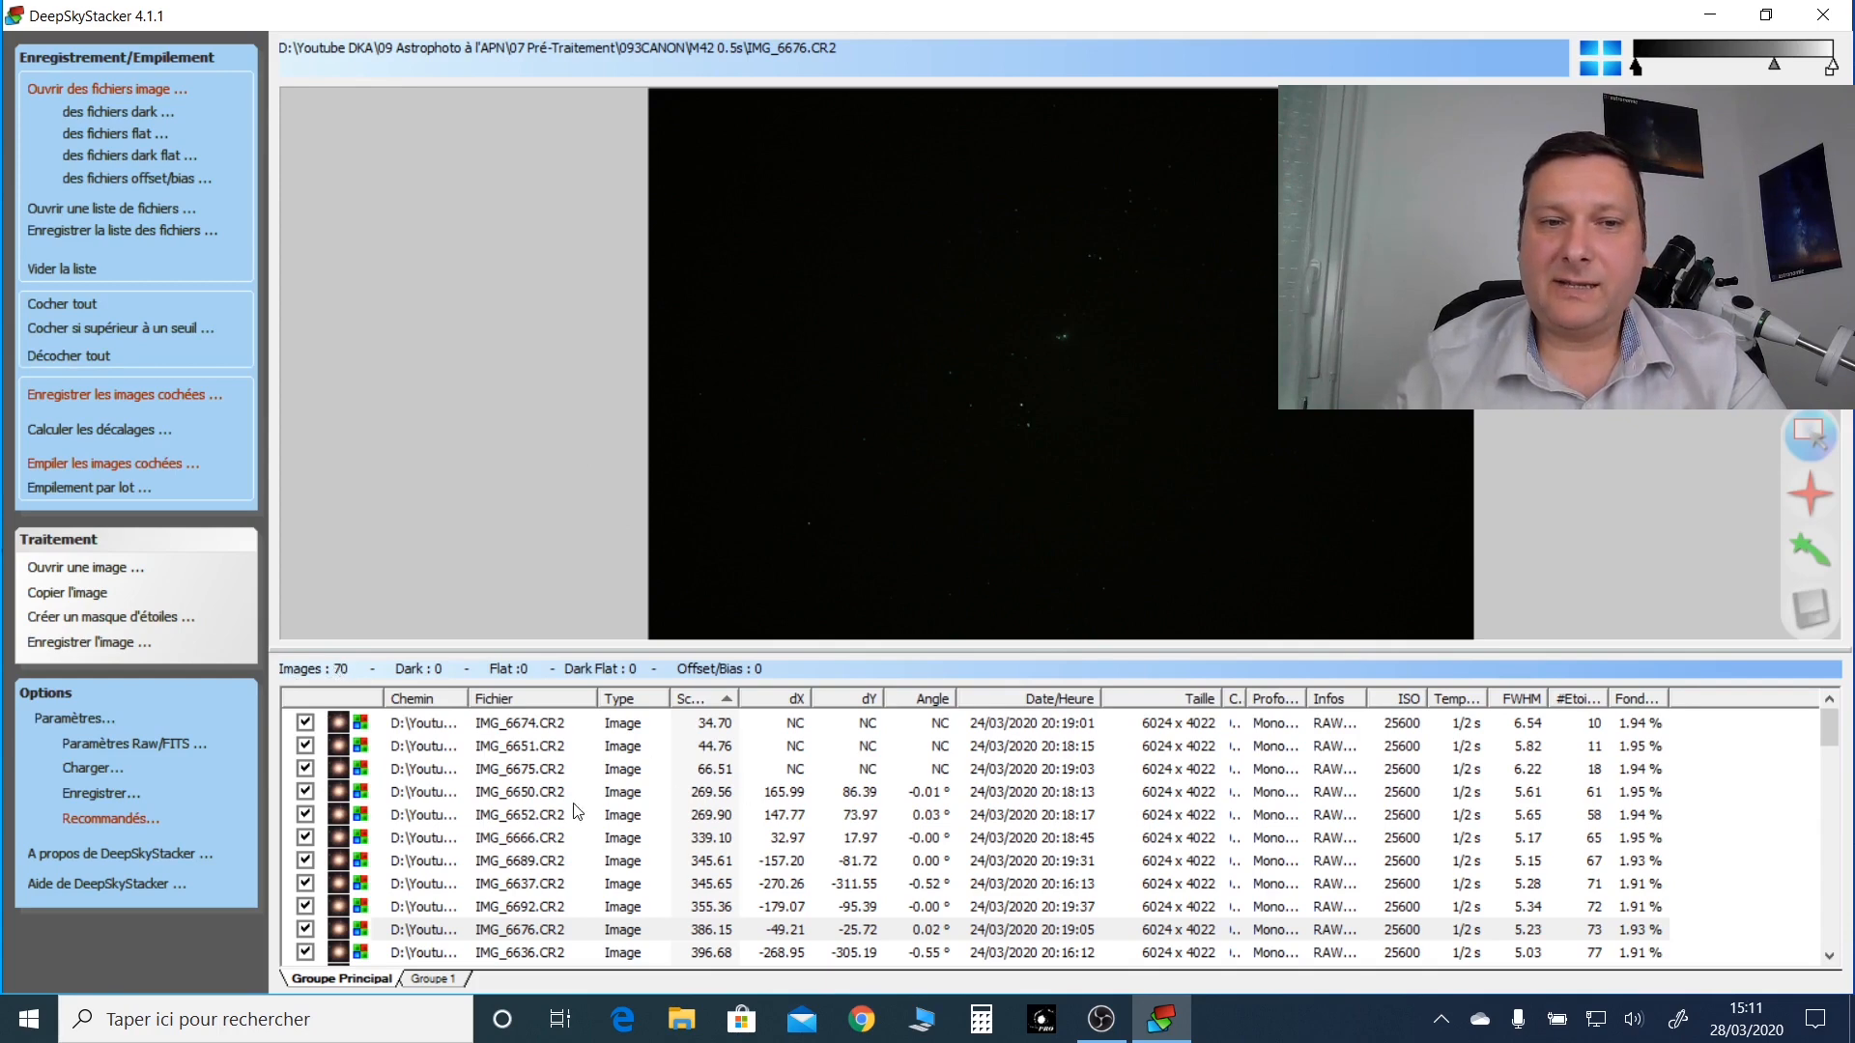
left_click(711, 698)
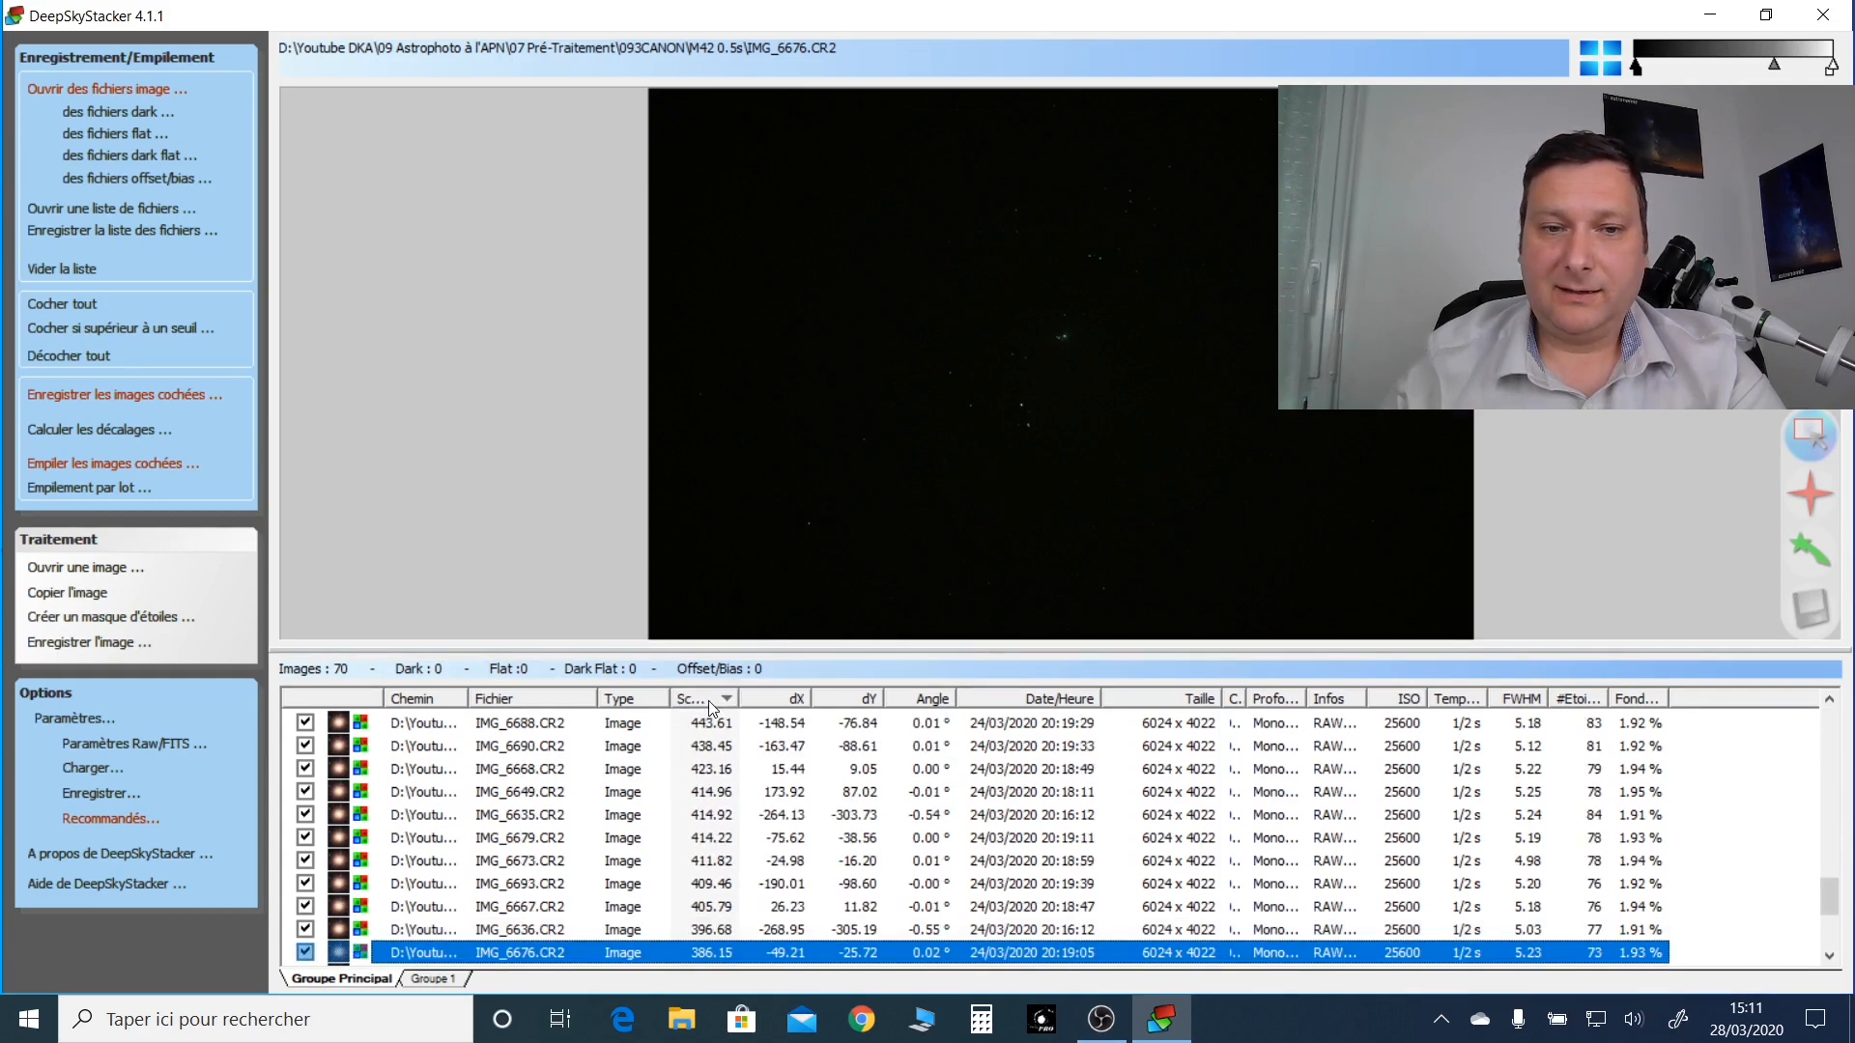
Step: Widen the score, star count and sky background columns of the image list to show their full headings
left_click_drag(1831, 903, 1852, 769)
left_click_drag(1829, 841, 1830, 720)
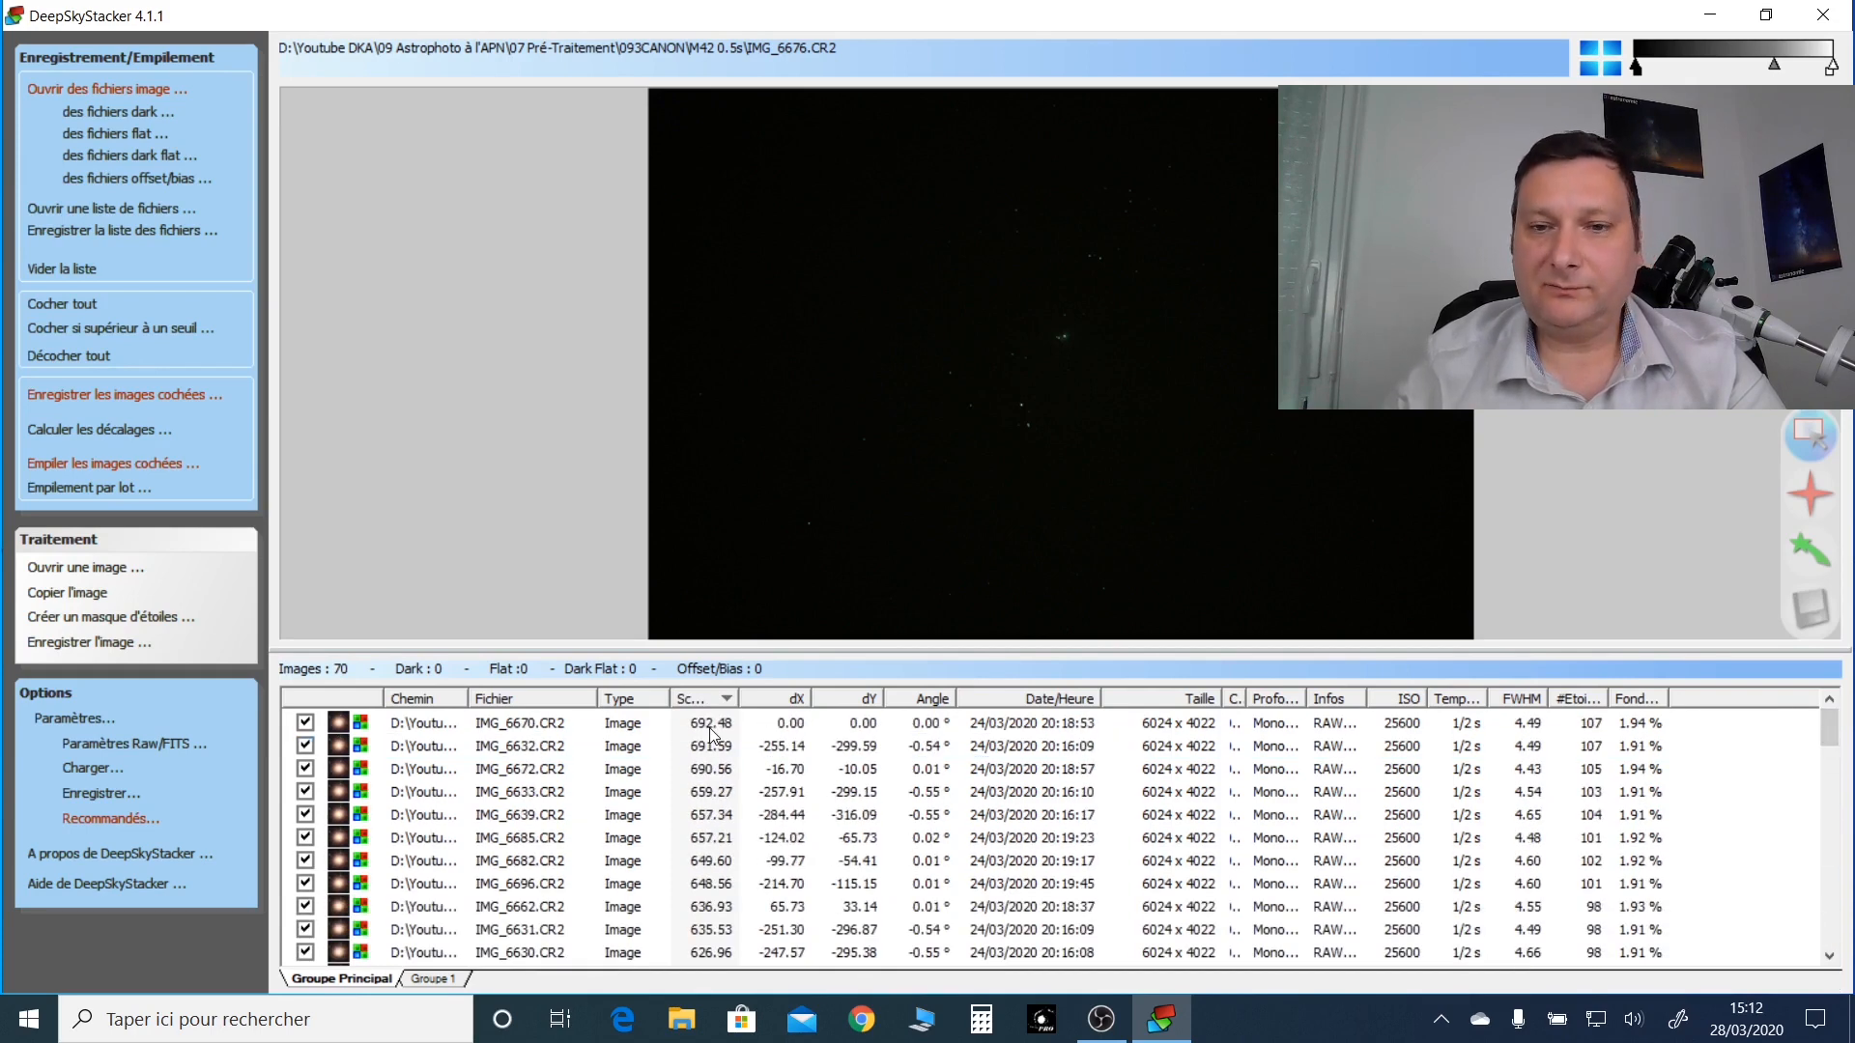
left_click_drag(742, 691, 765, 691)
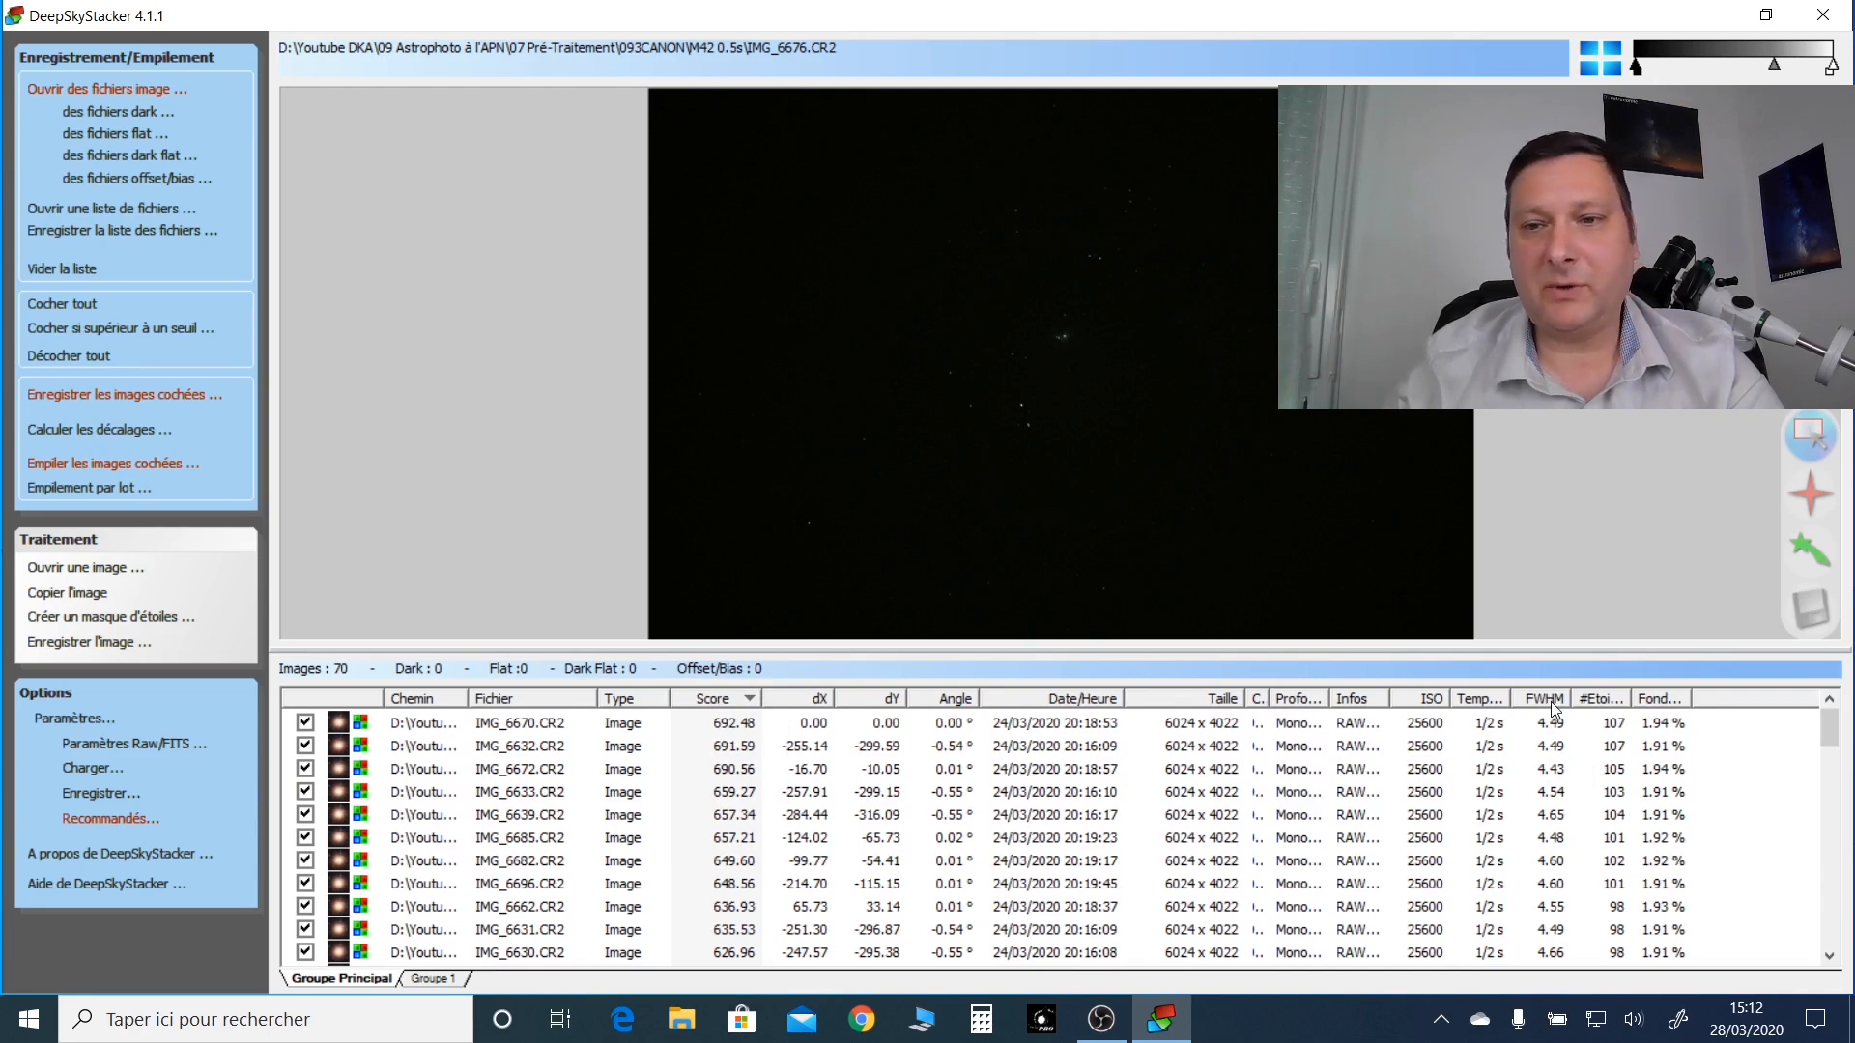
left_click_drag(1631, 699, 1649, 699)
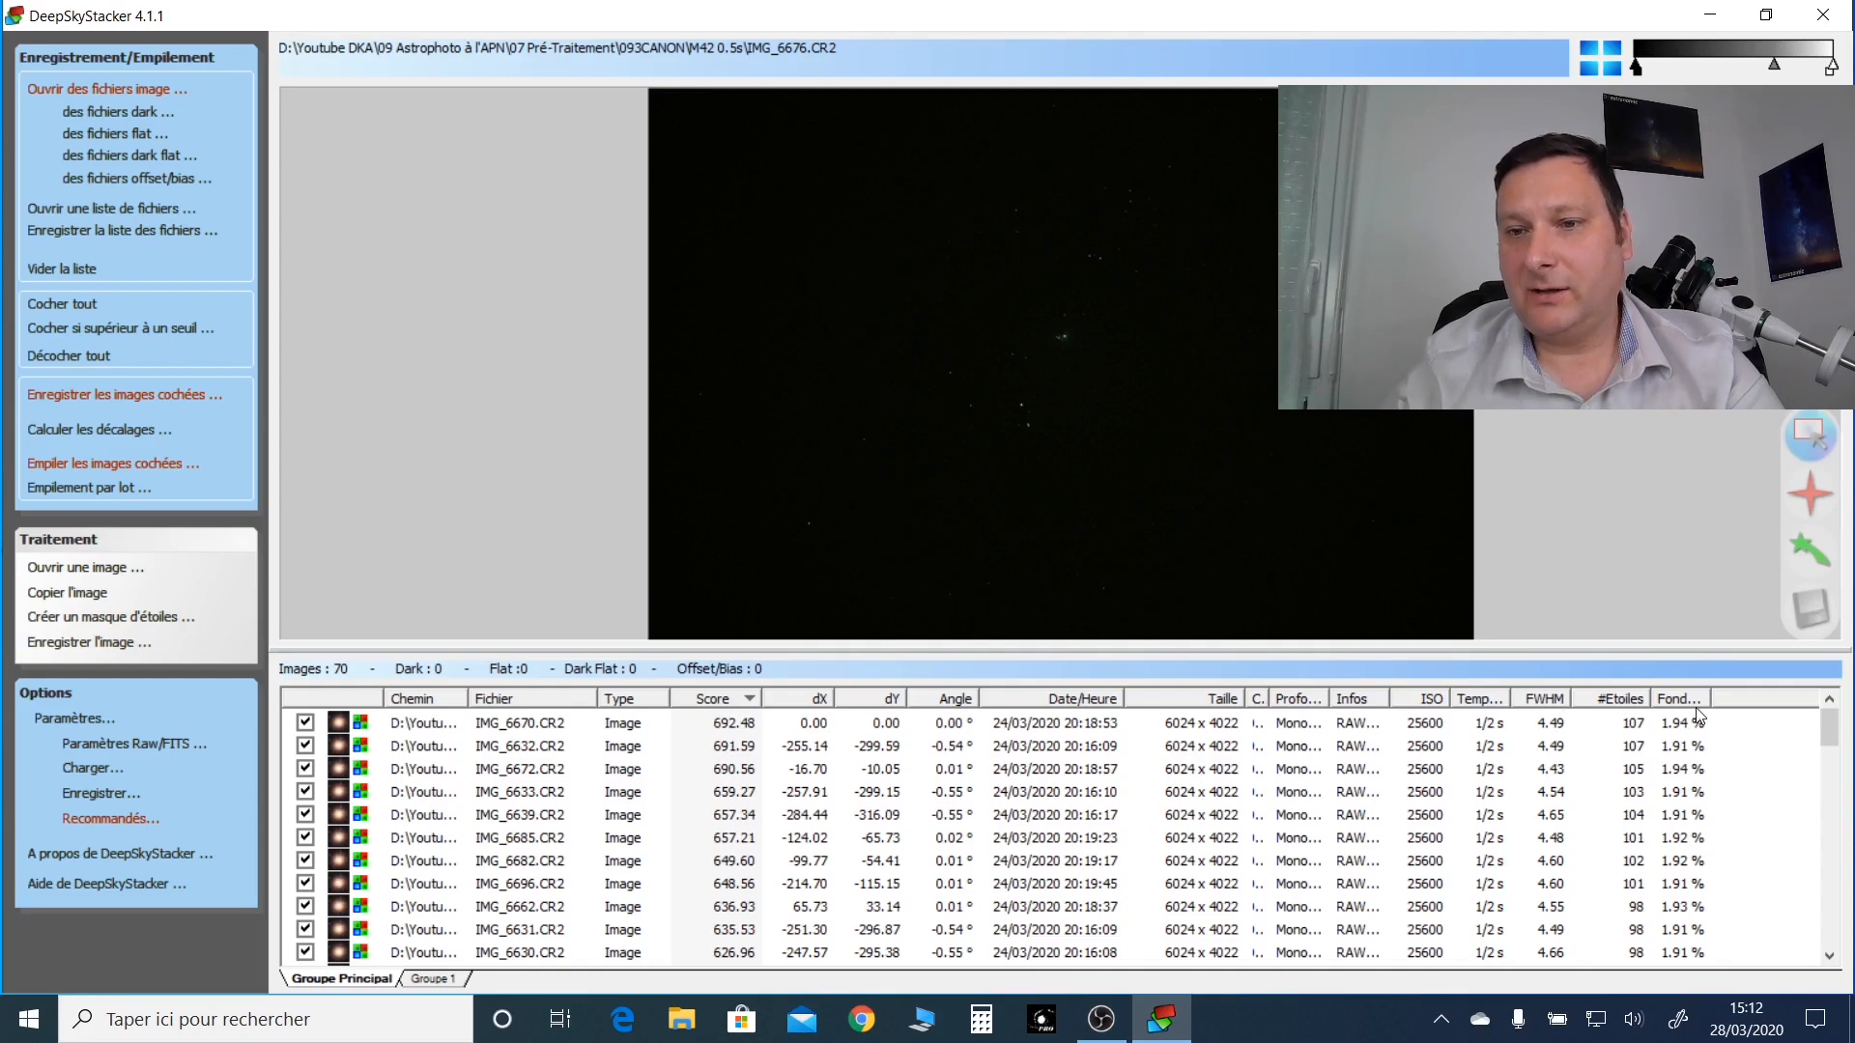
left_click_drag(1712, 699, 1745, 697)
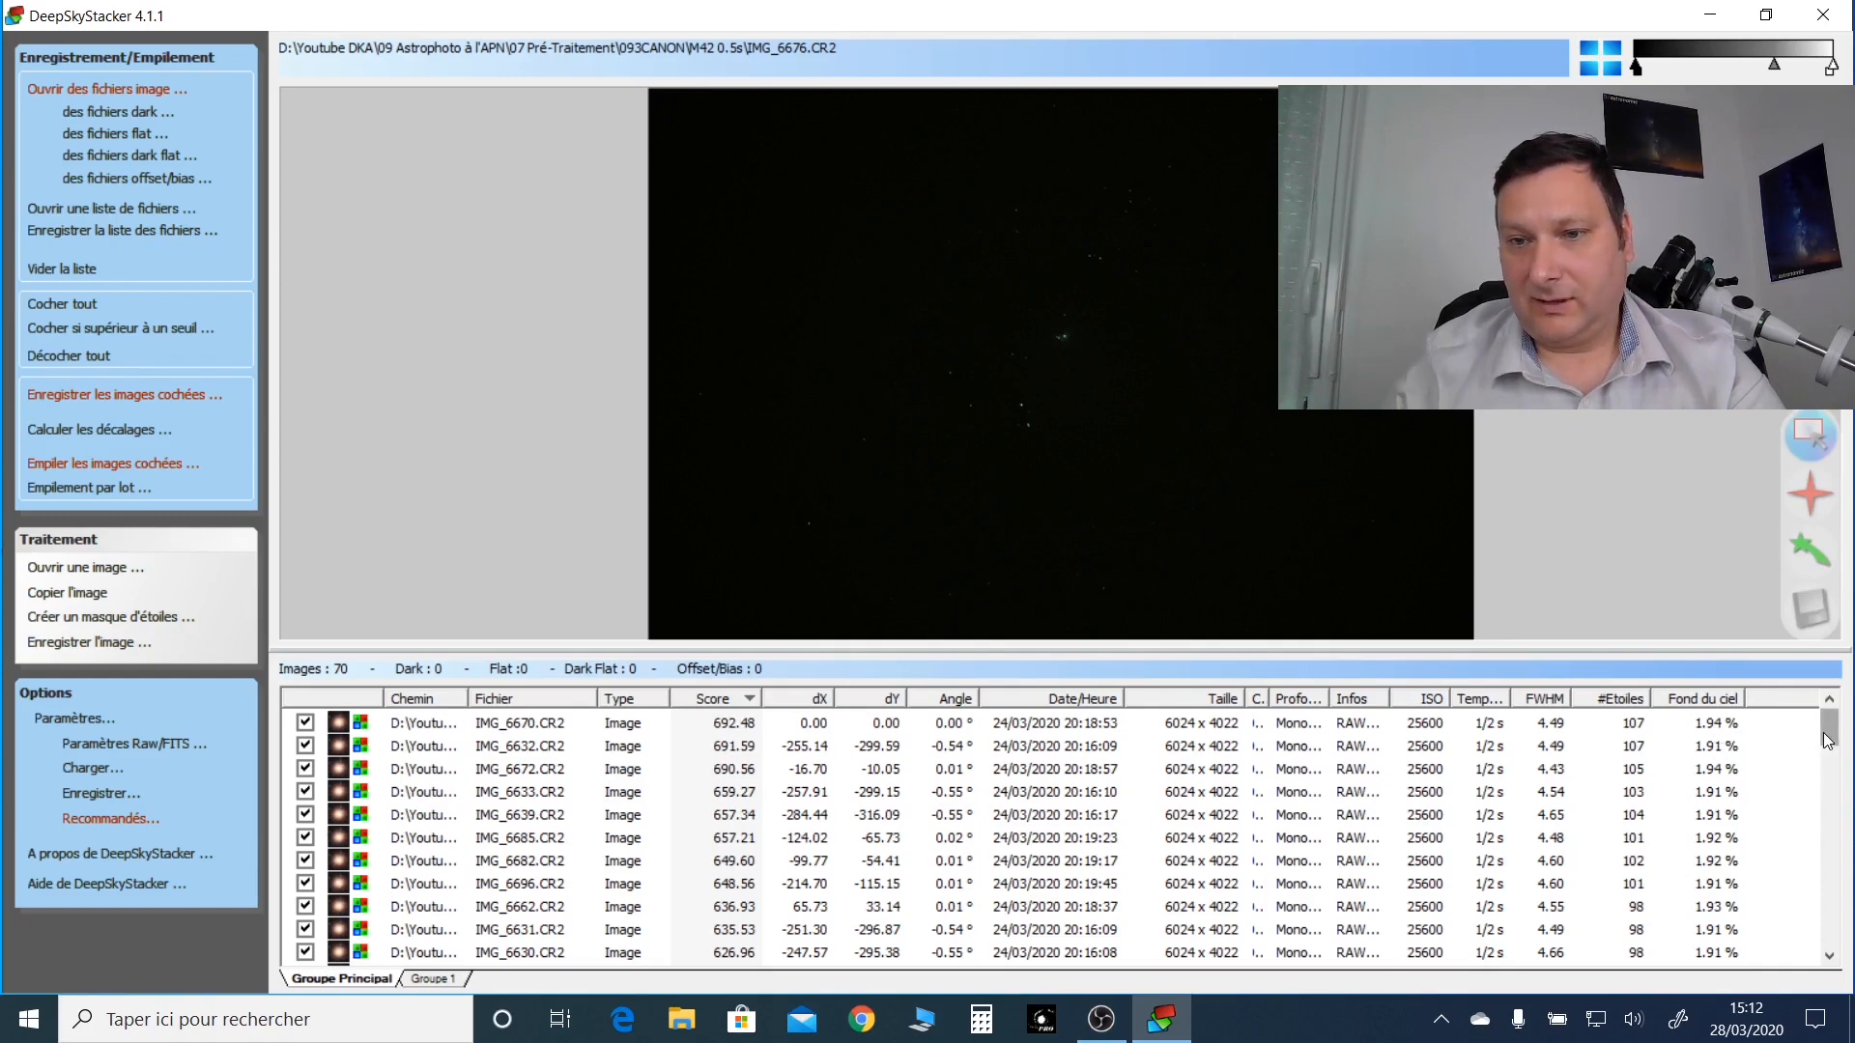
Step: Preview the lowest-scoring image, IMG_6674.CR2, and sort the image list by ascending score
left_click_drag(1827, 740, 1827, 929)
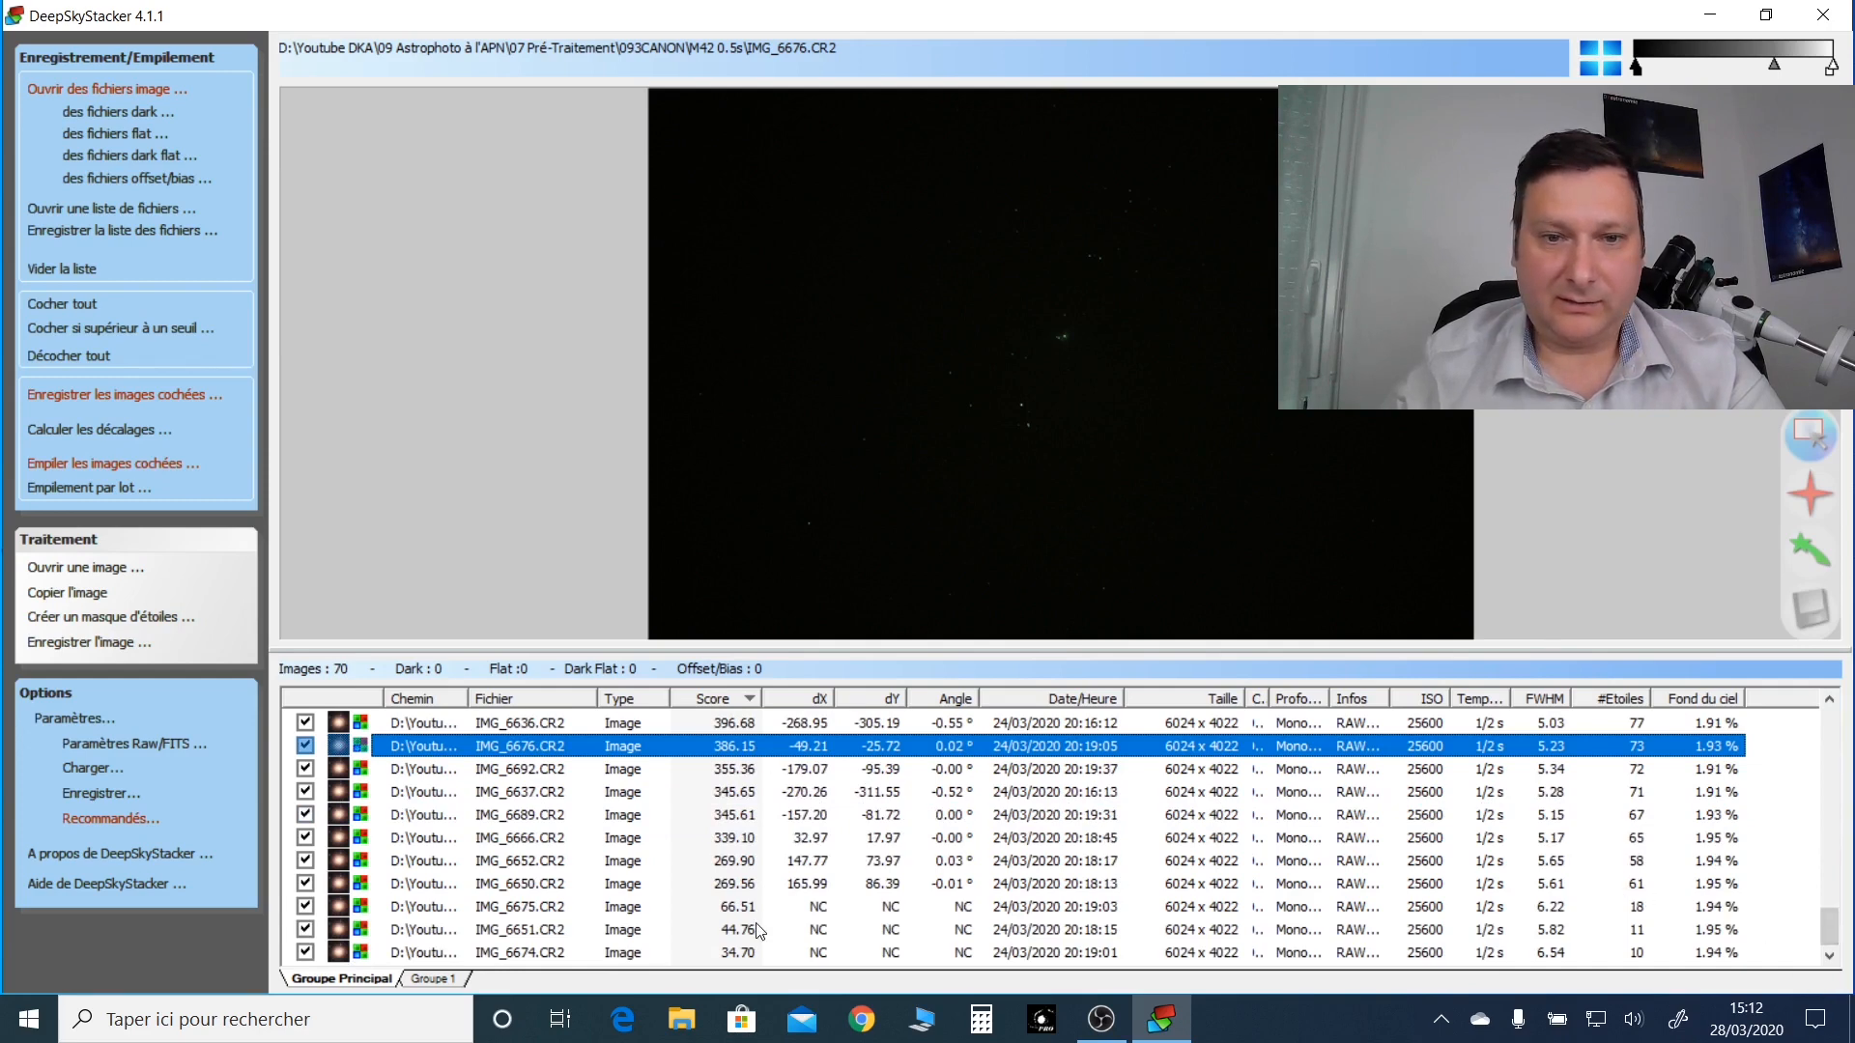
left_click(752, 953)
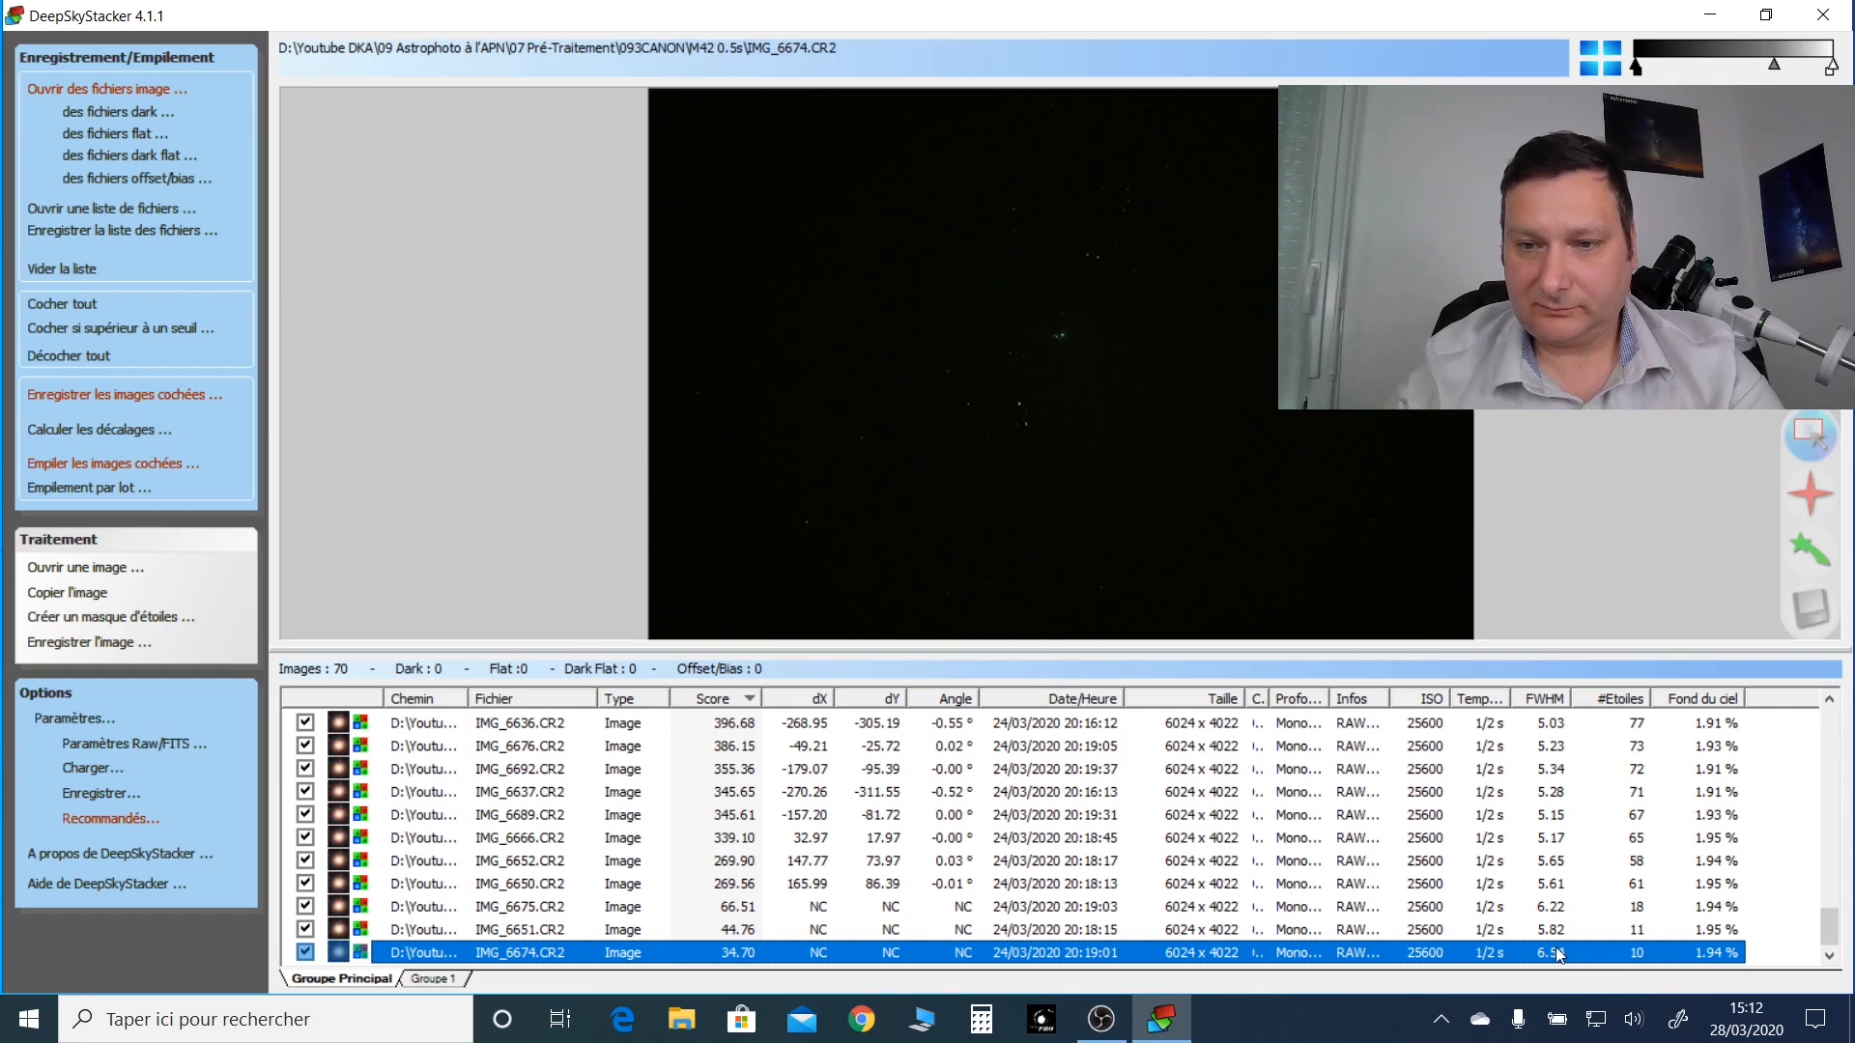
left_click(741, 700)
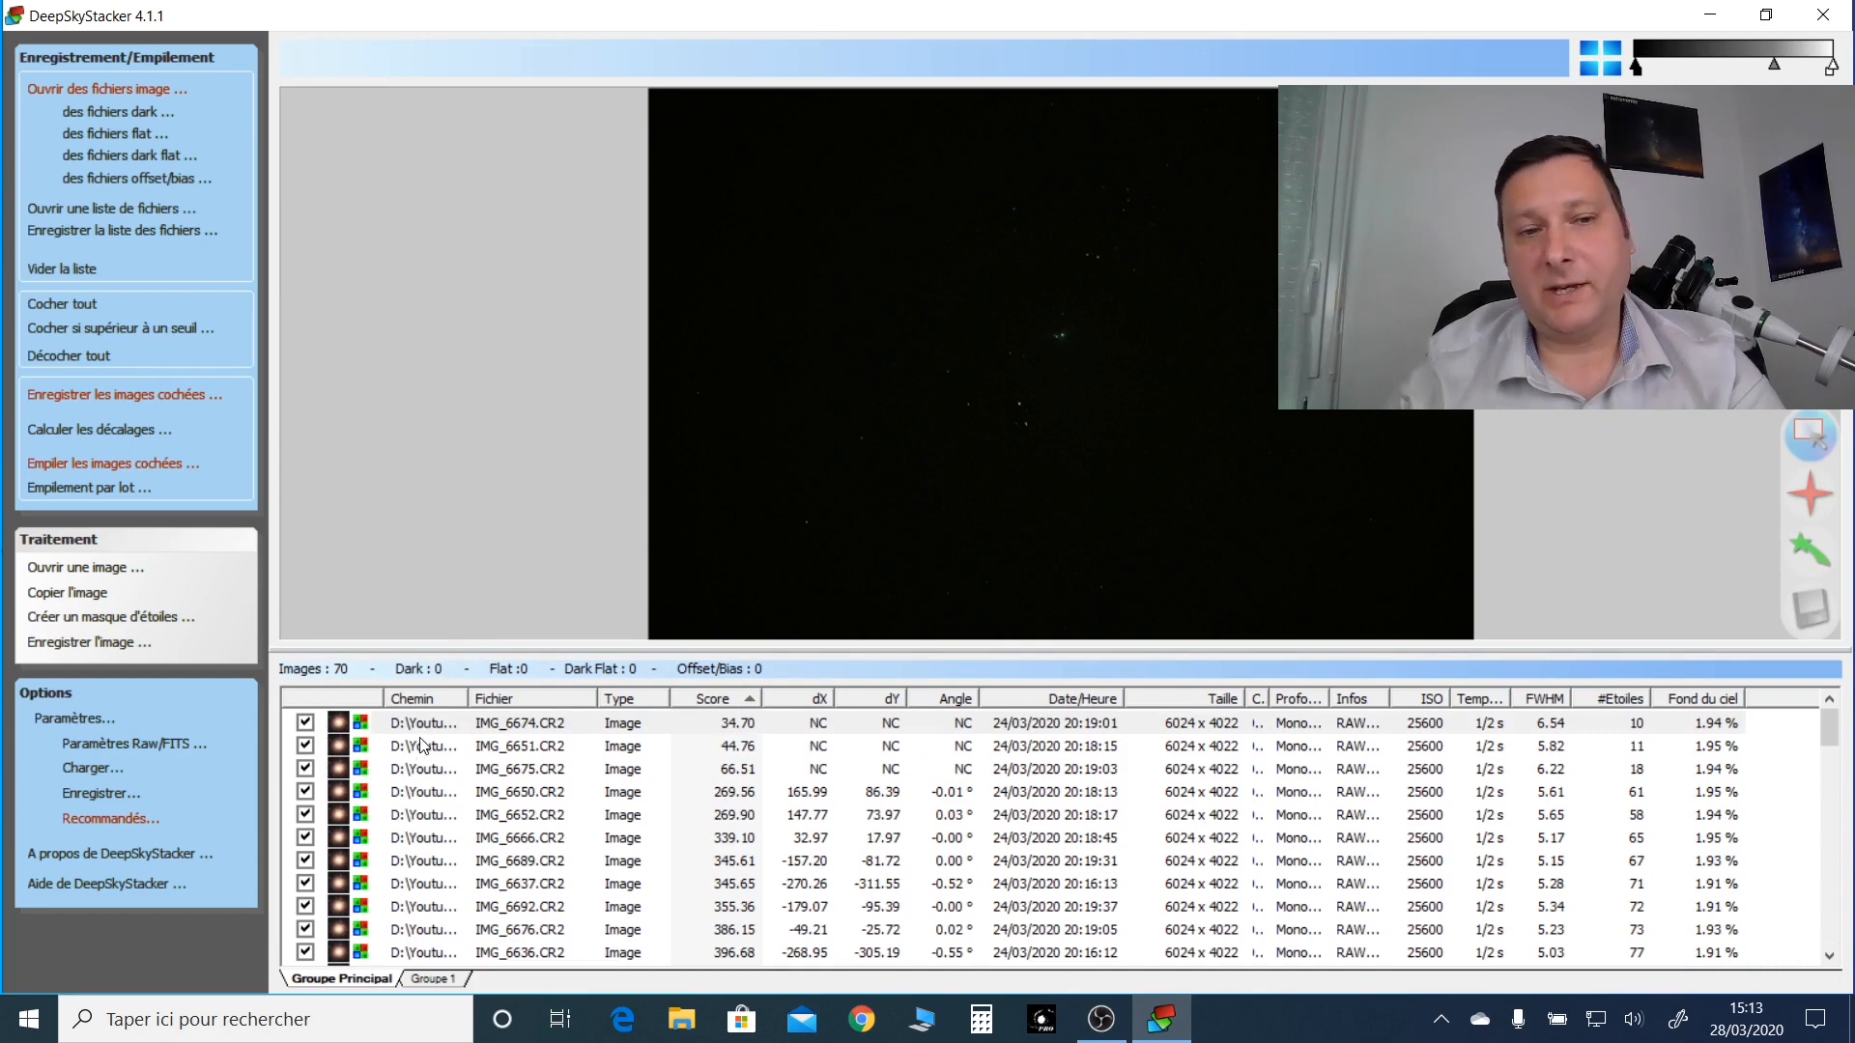
Step: Check only the images above a minimum score of 100, and review the checked frames in the list
left_click(90, 325)
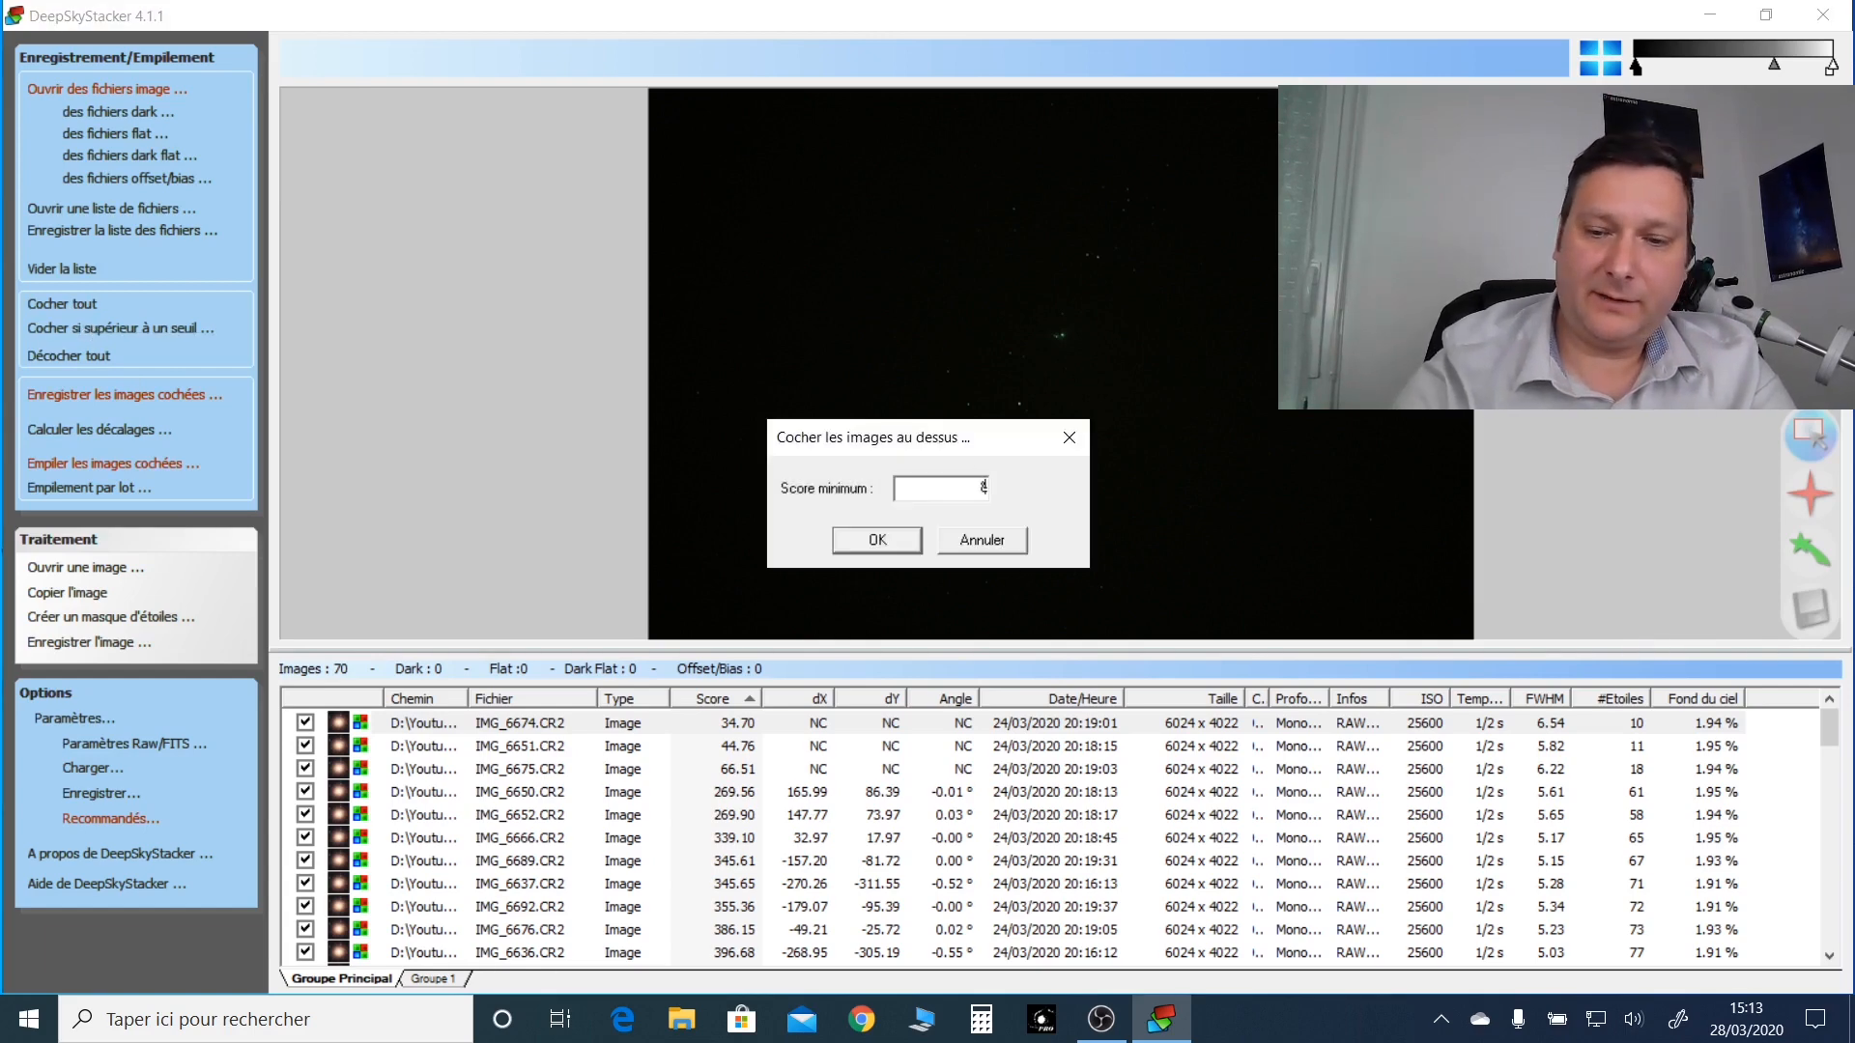
type("1")
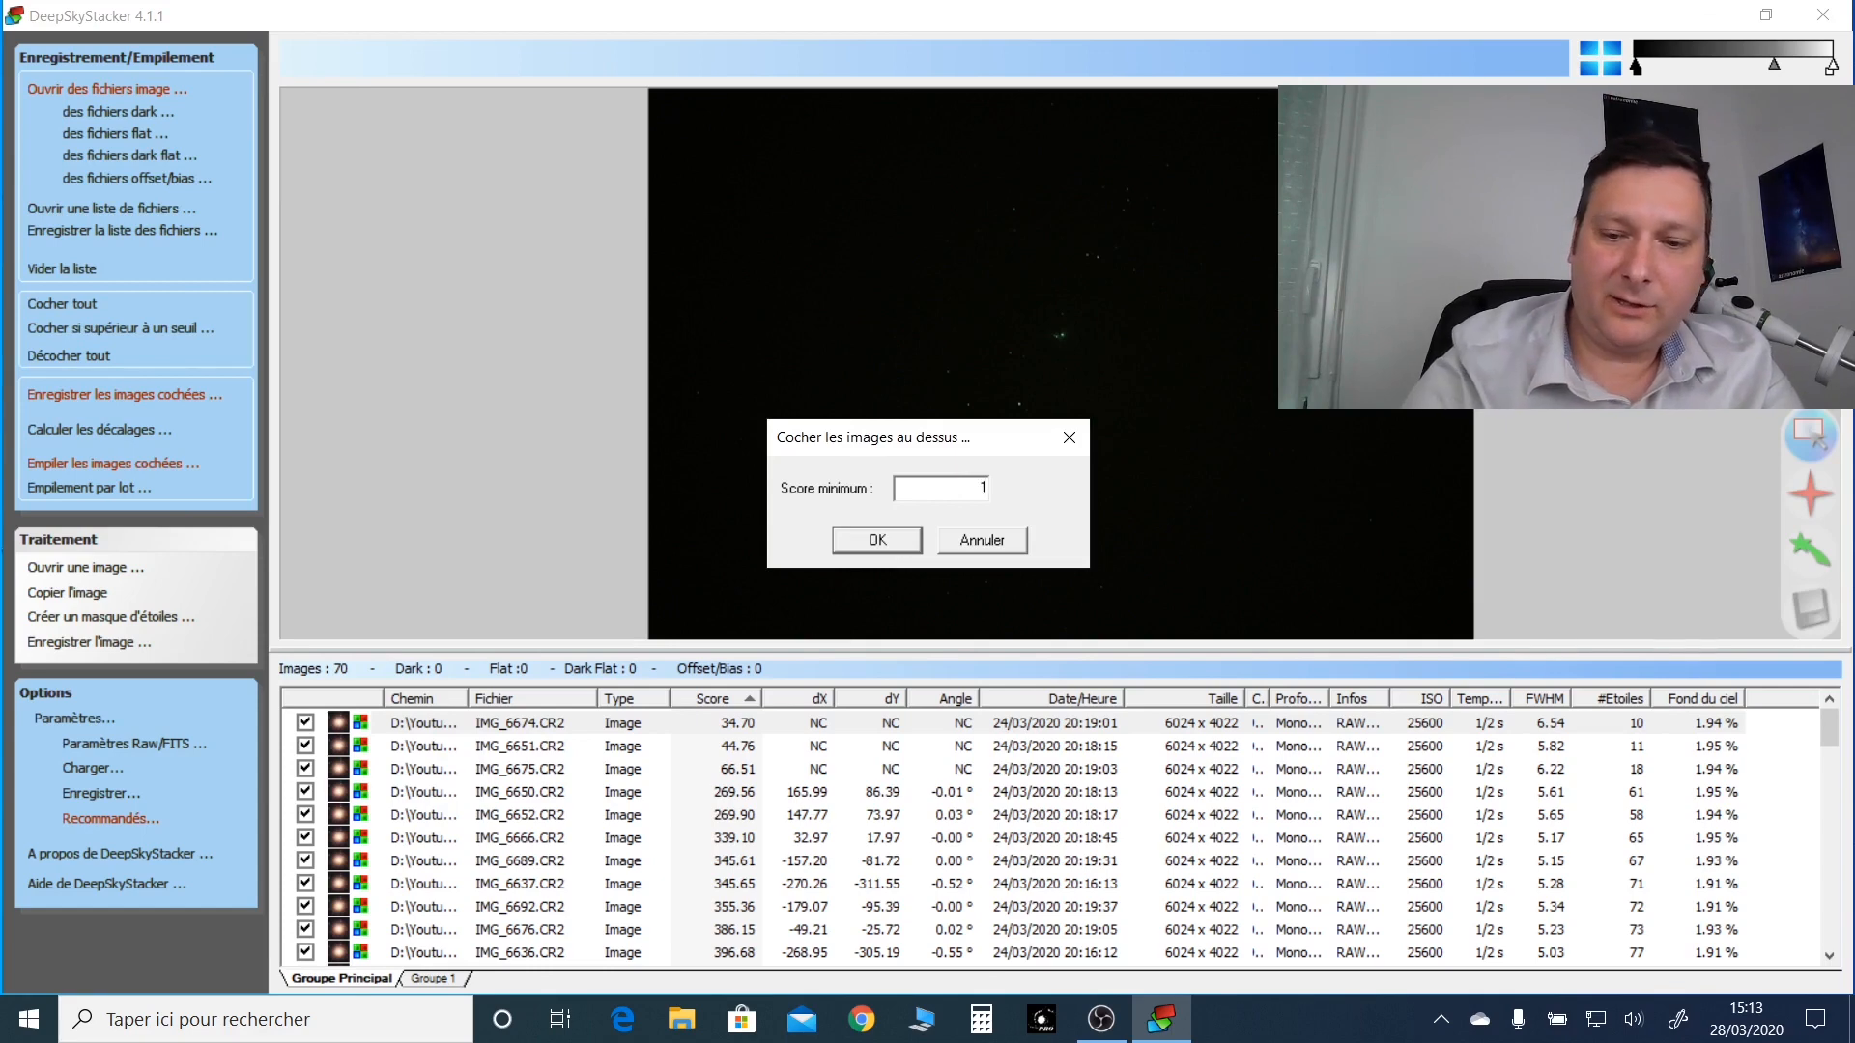
type("00")
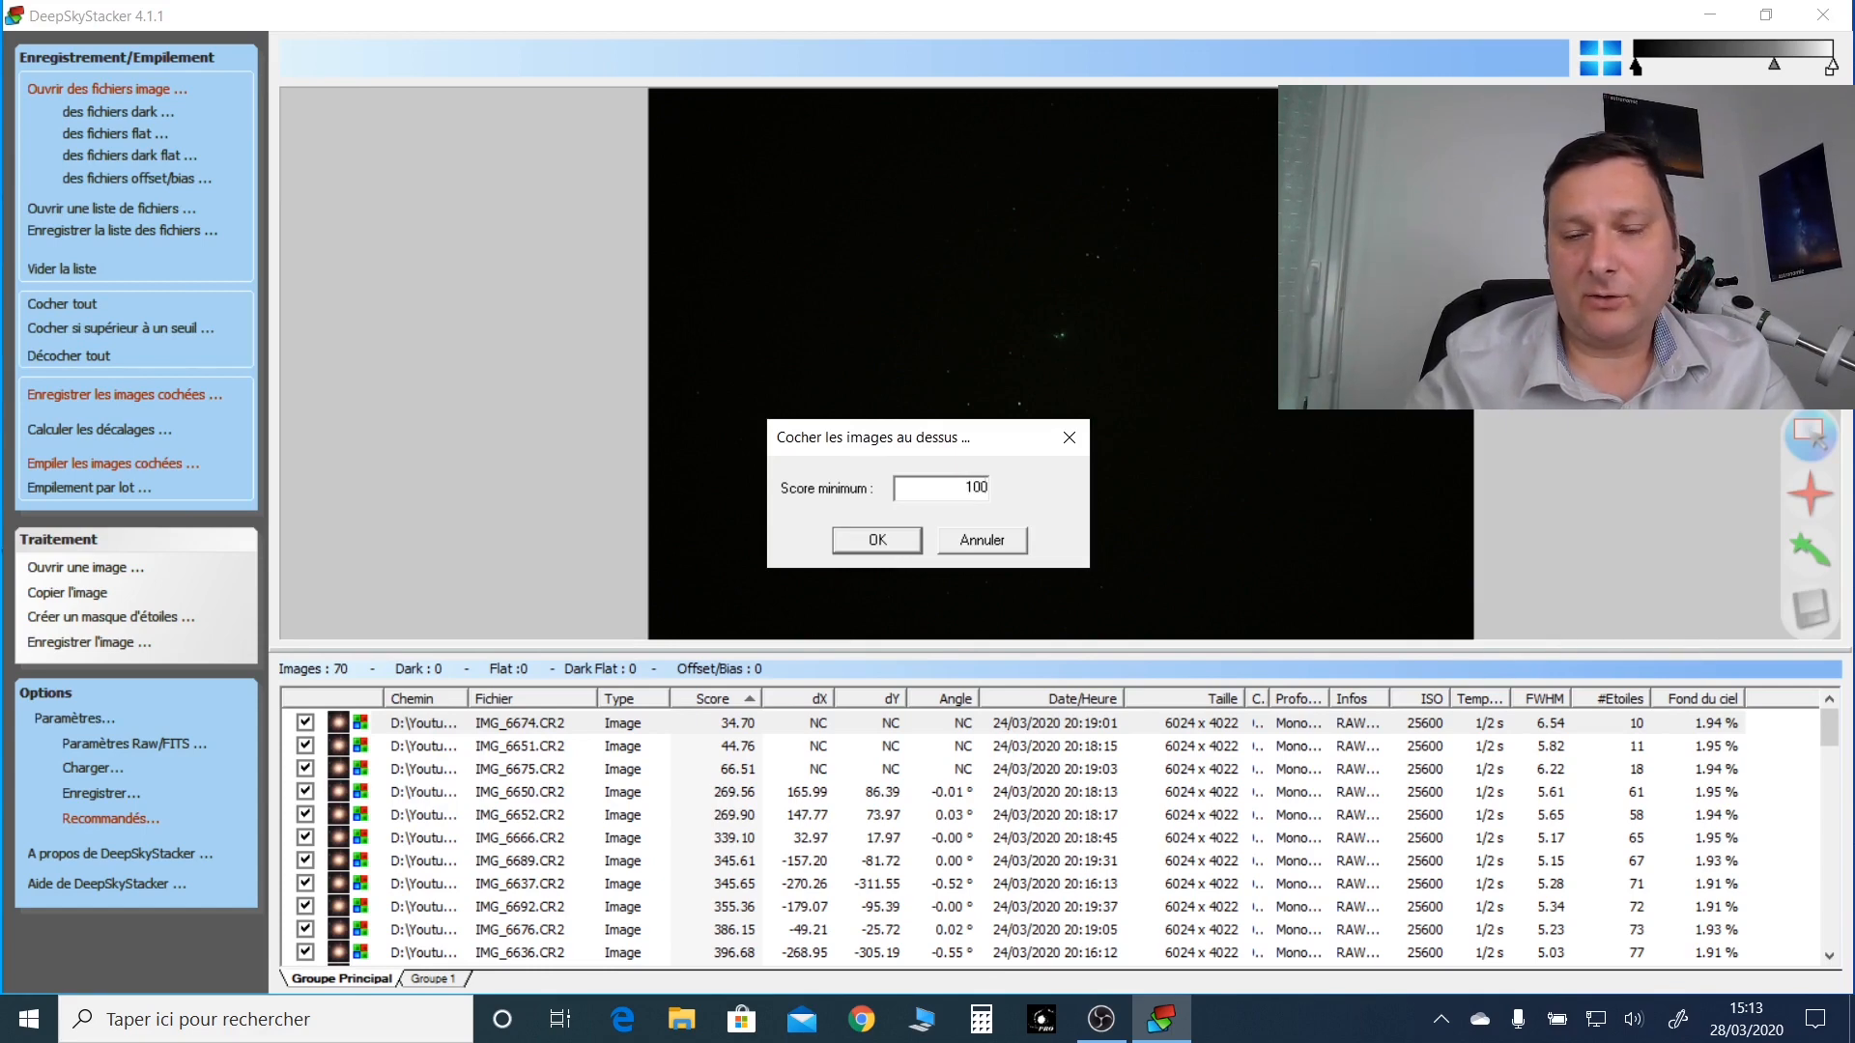
key("Return")
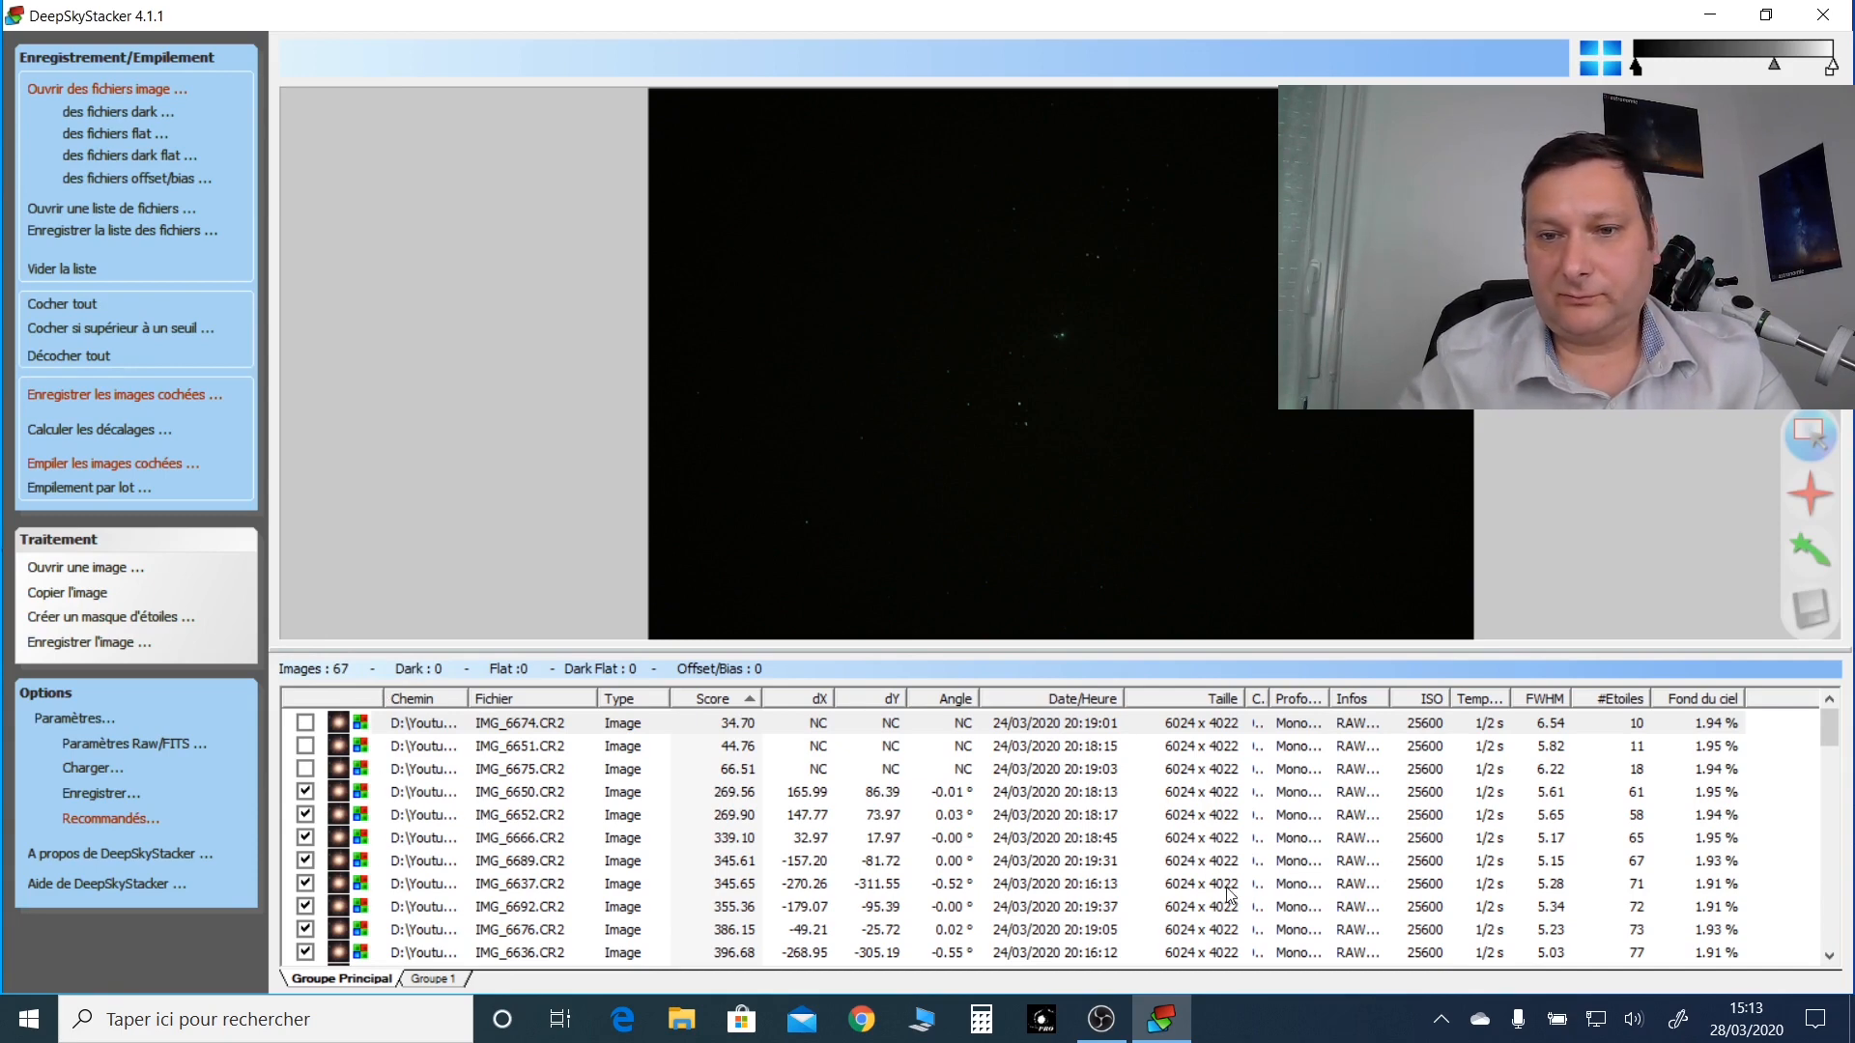
scroll(1032, 943, "down", 3)
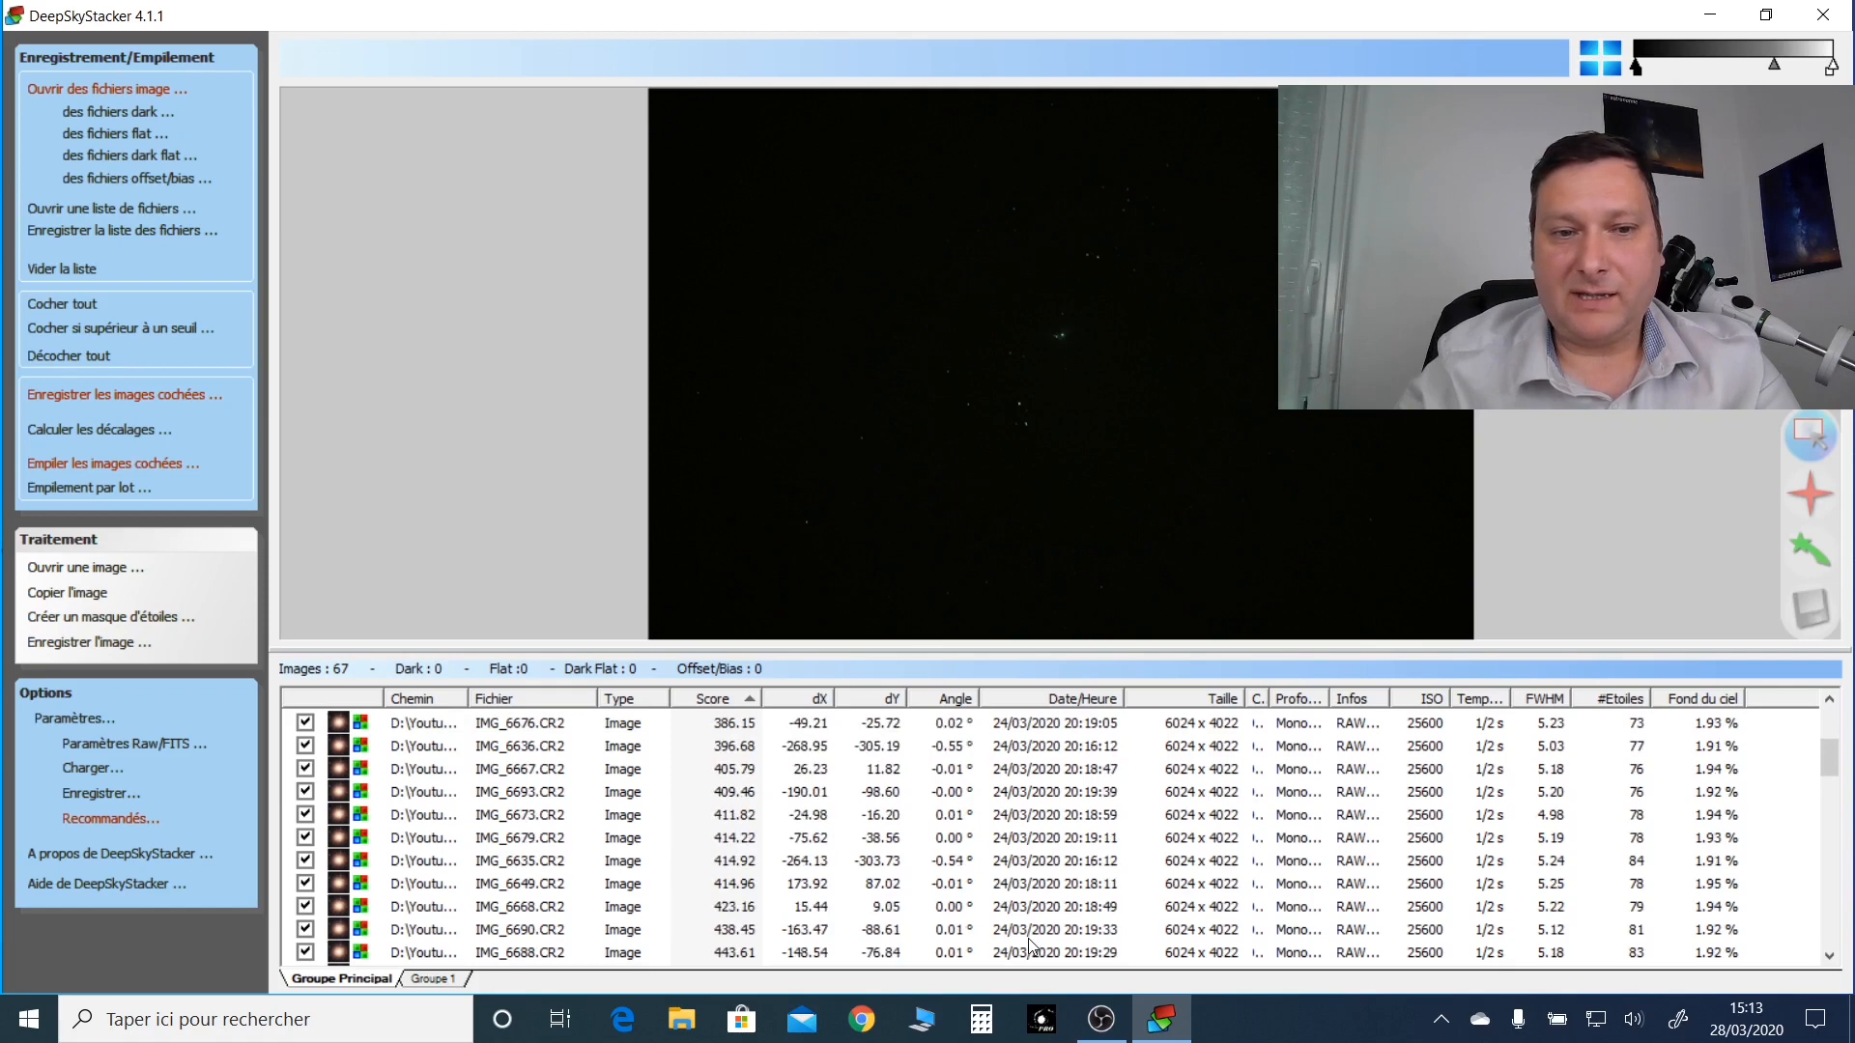
scroll(1032, 943, "up", 3)
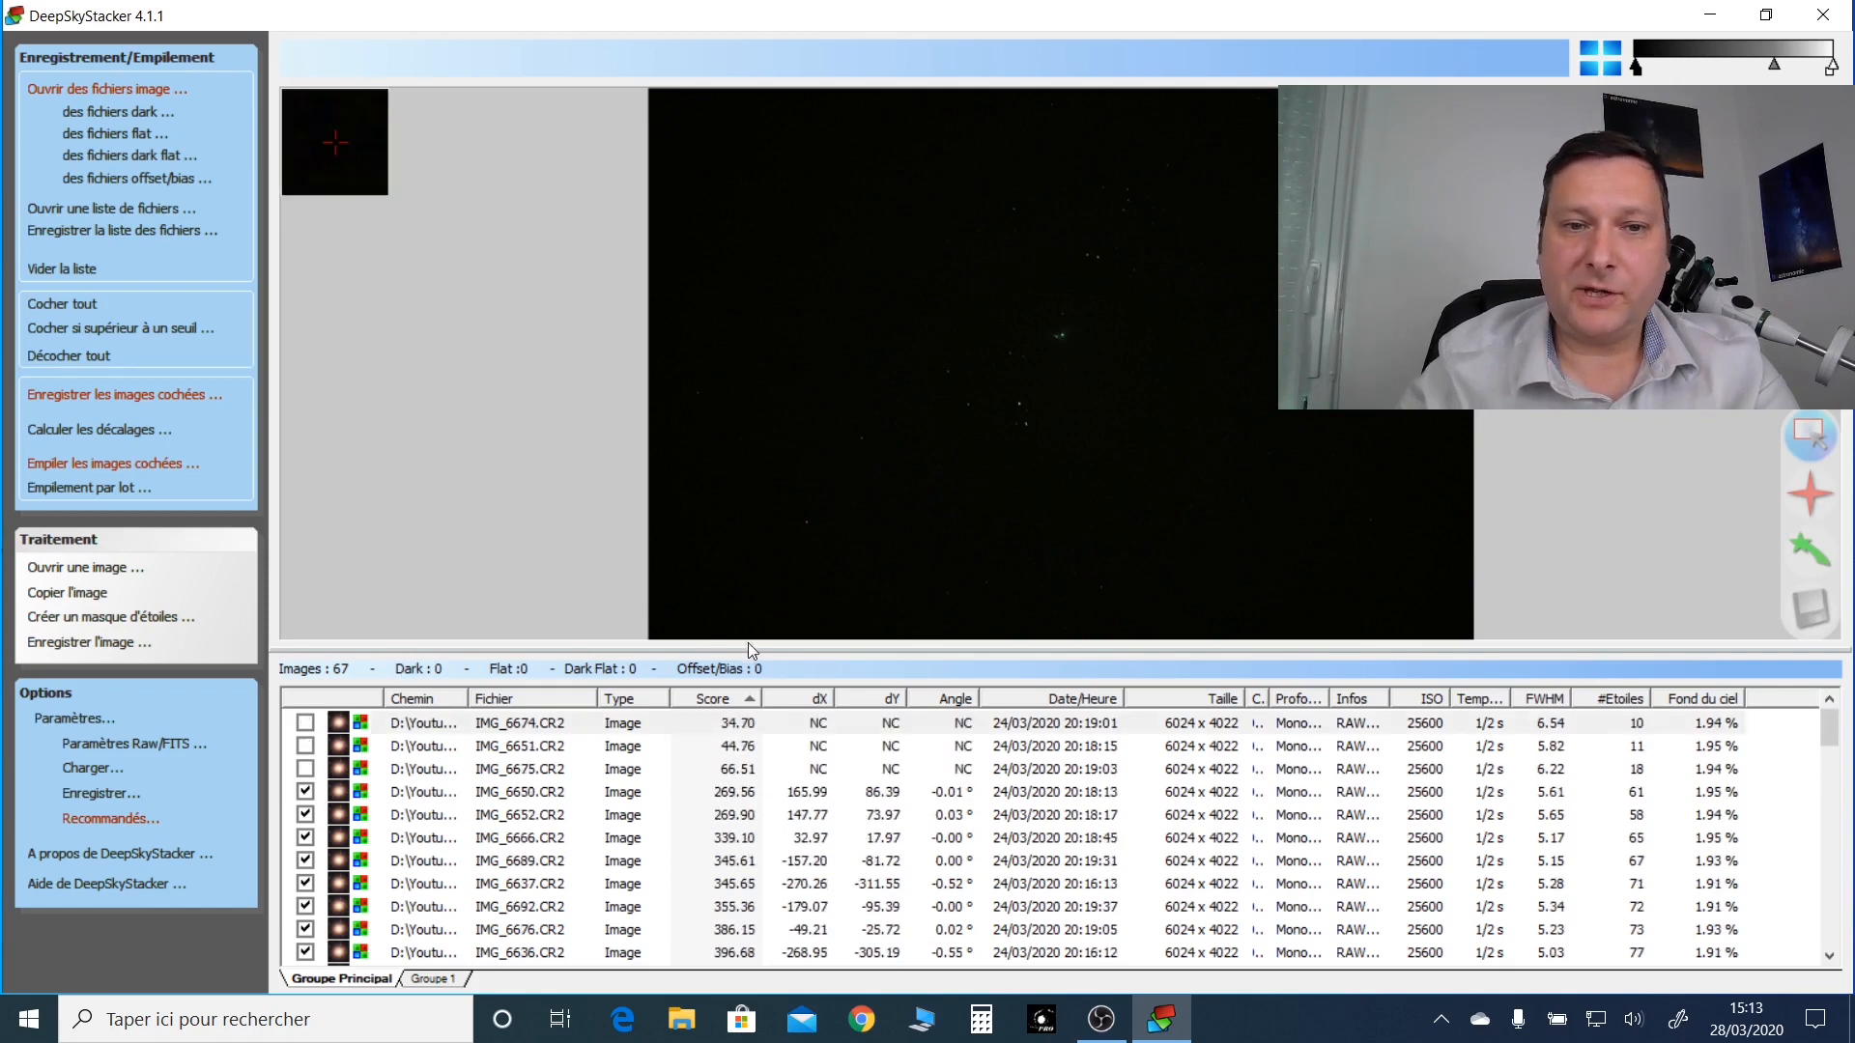
Step: Load the dark frames IMG_6700.CR2 to IMG_6739.CR2 from the Darks folder
left_click(150, 114)
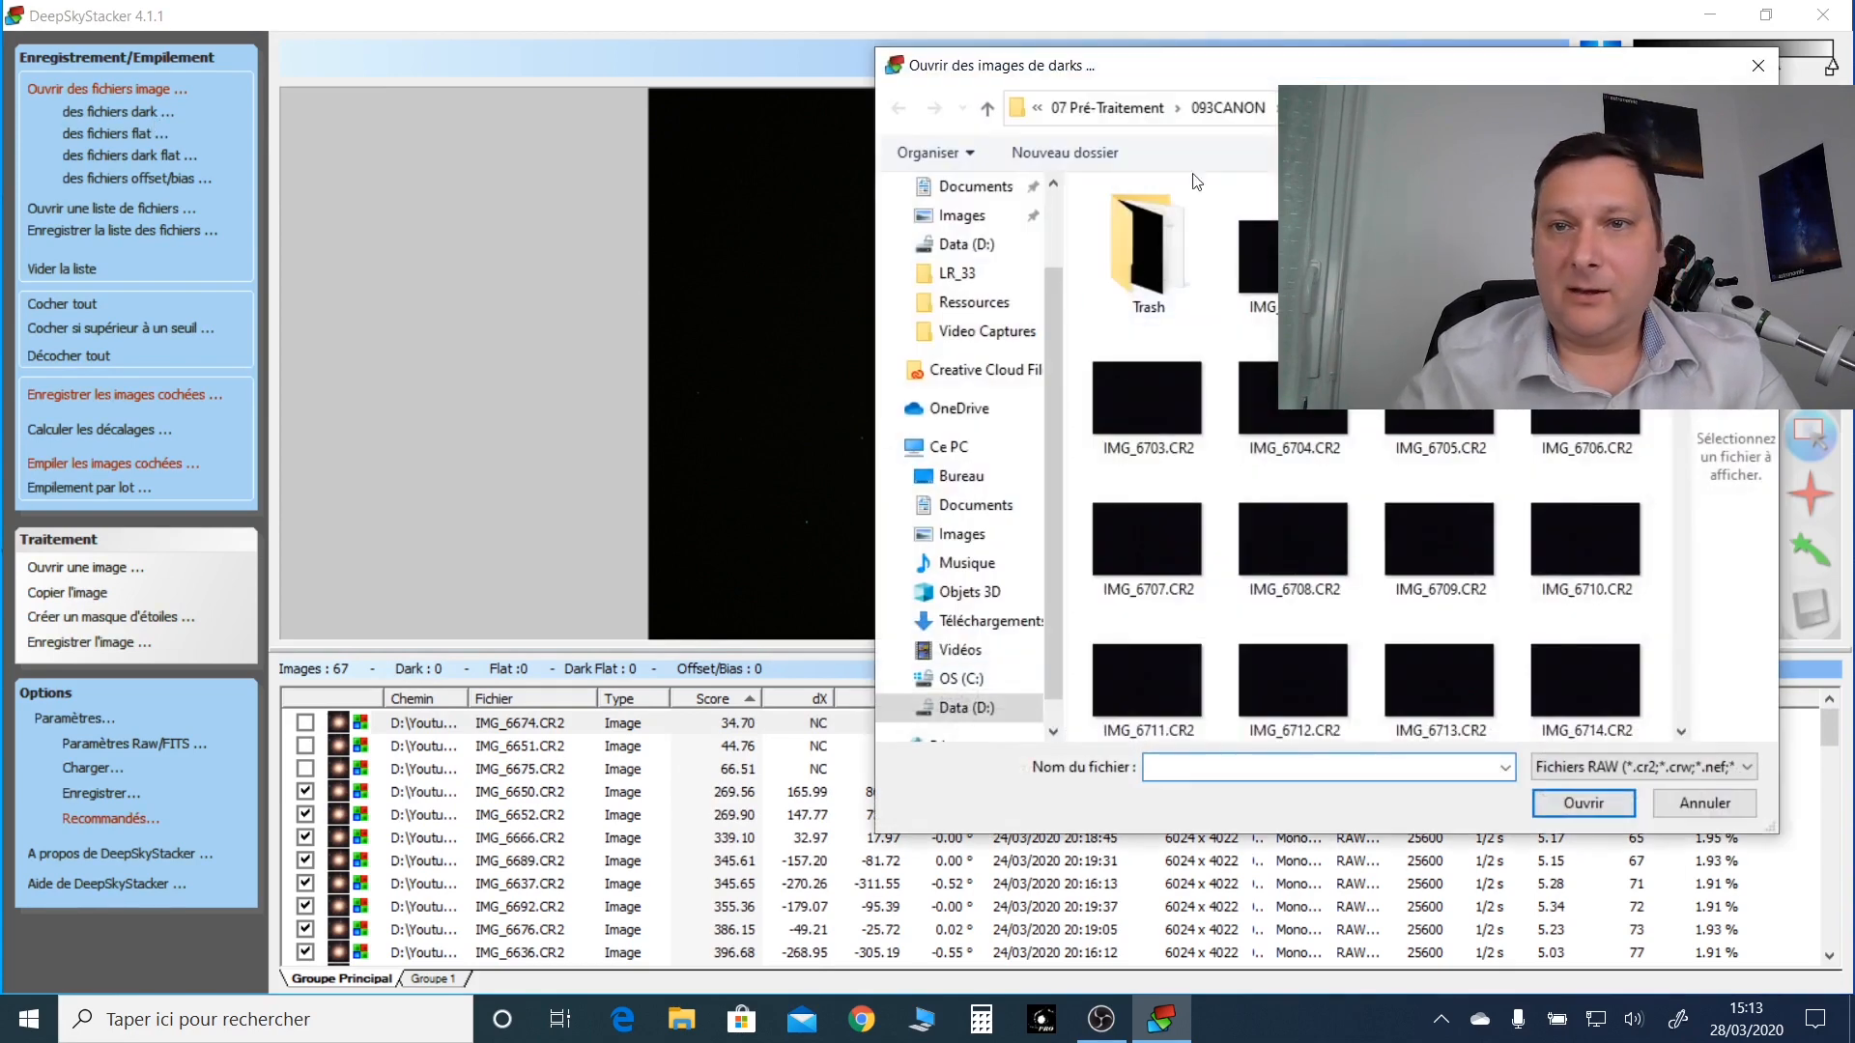
left_click(1244, 116)
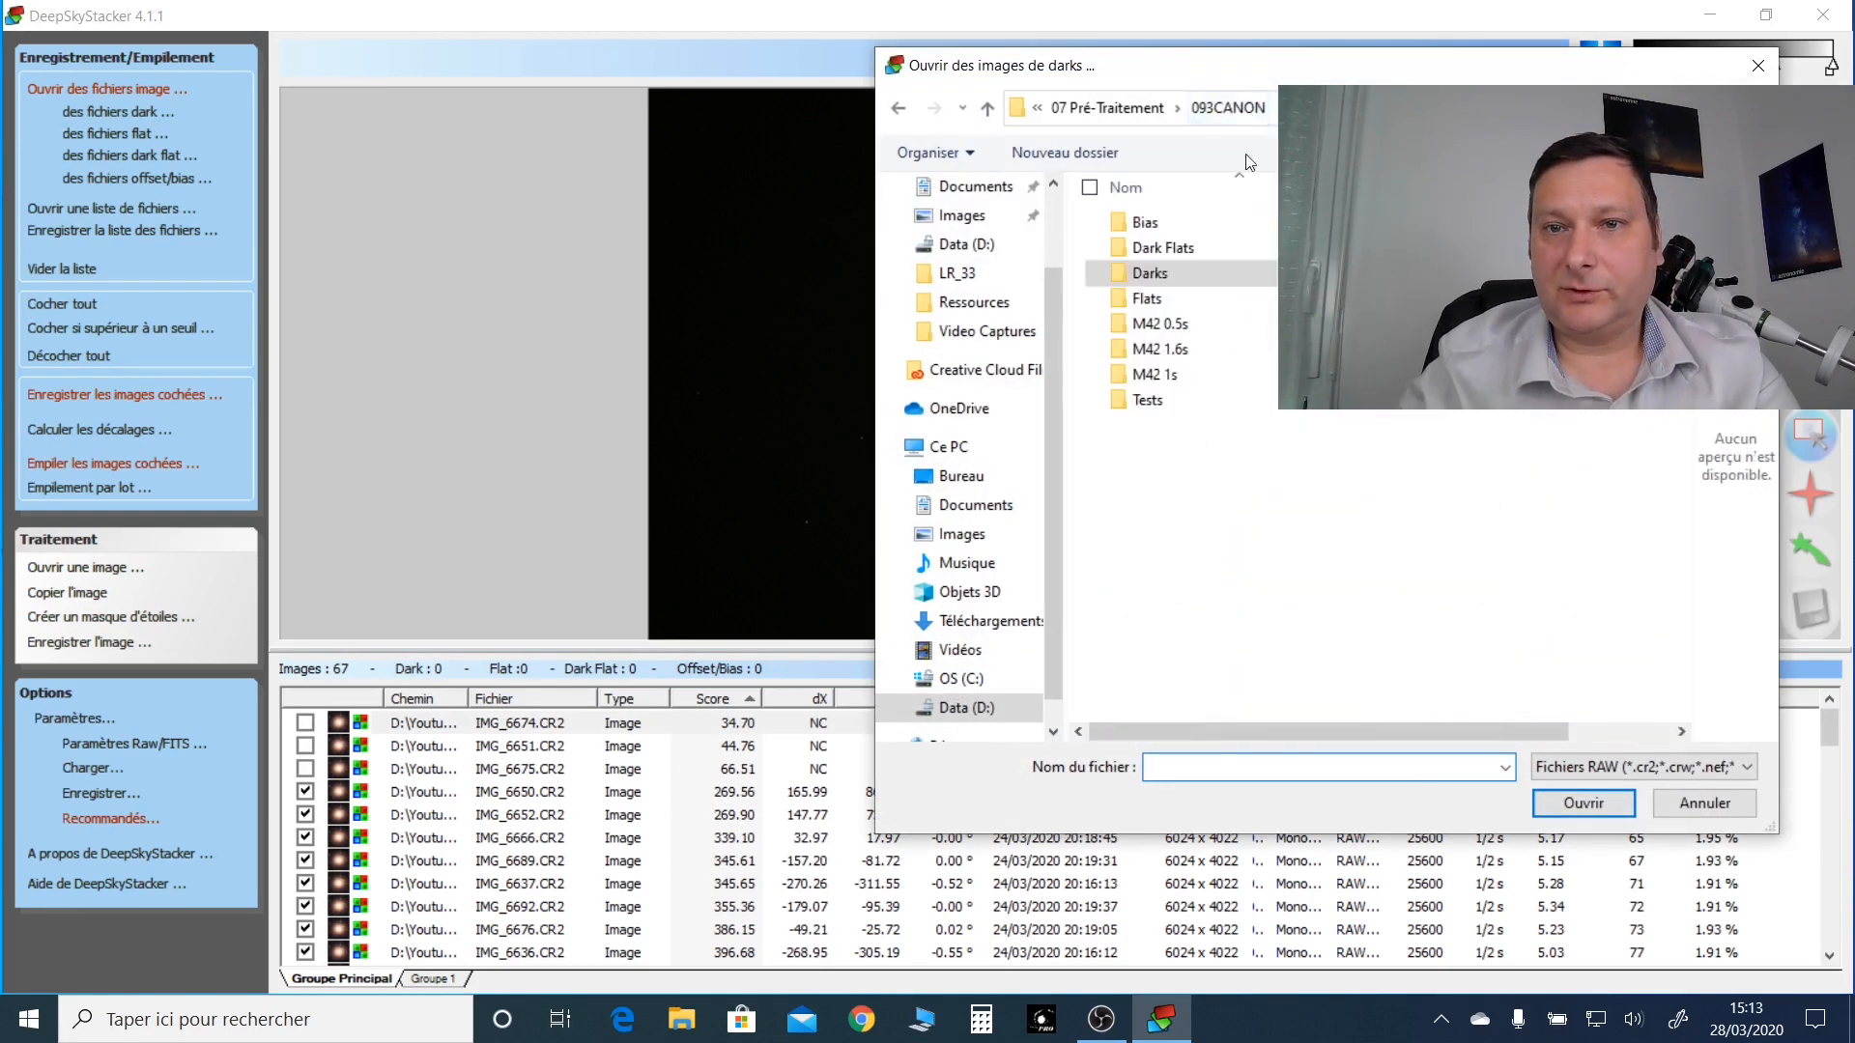
double_click(1150, 273)
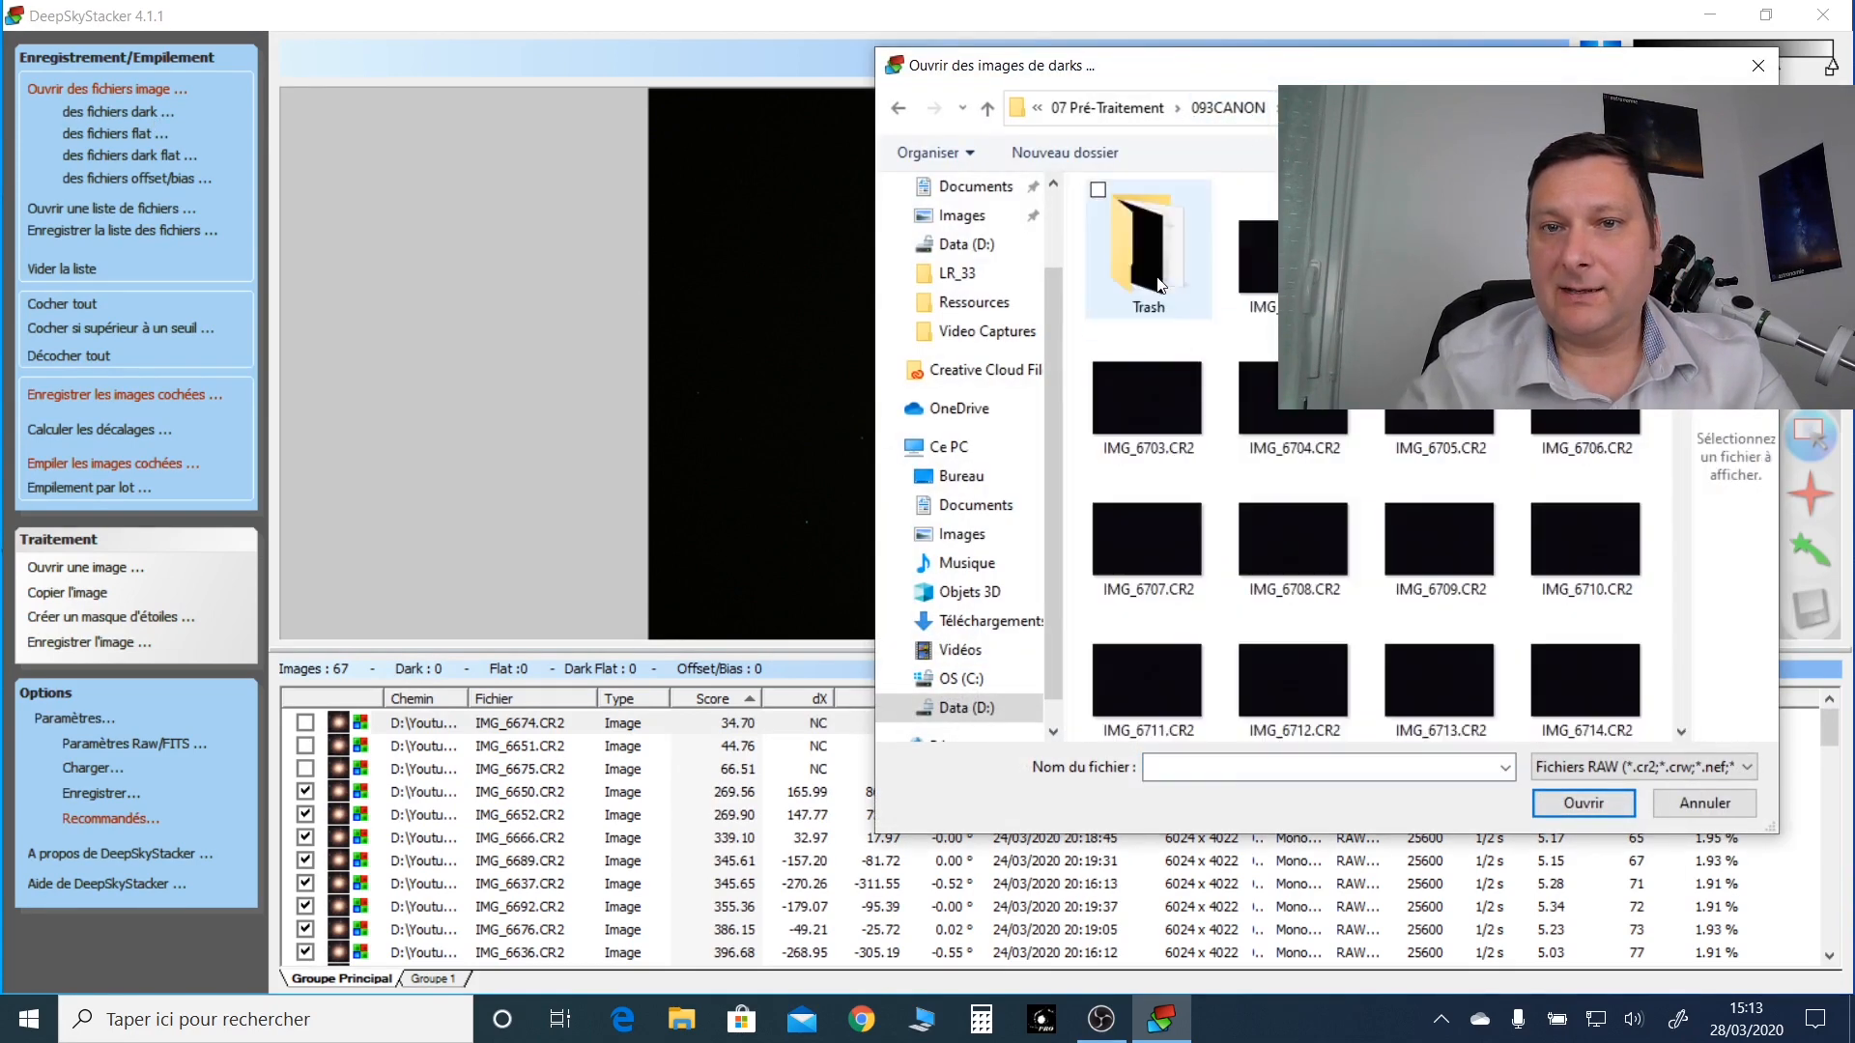
left_click(1260, 257)
left_click_drag(1681, 309, 1677, 678)
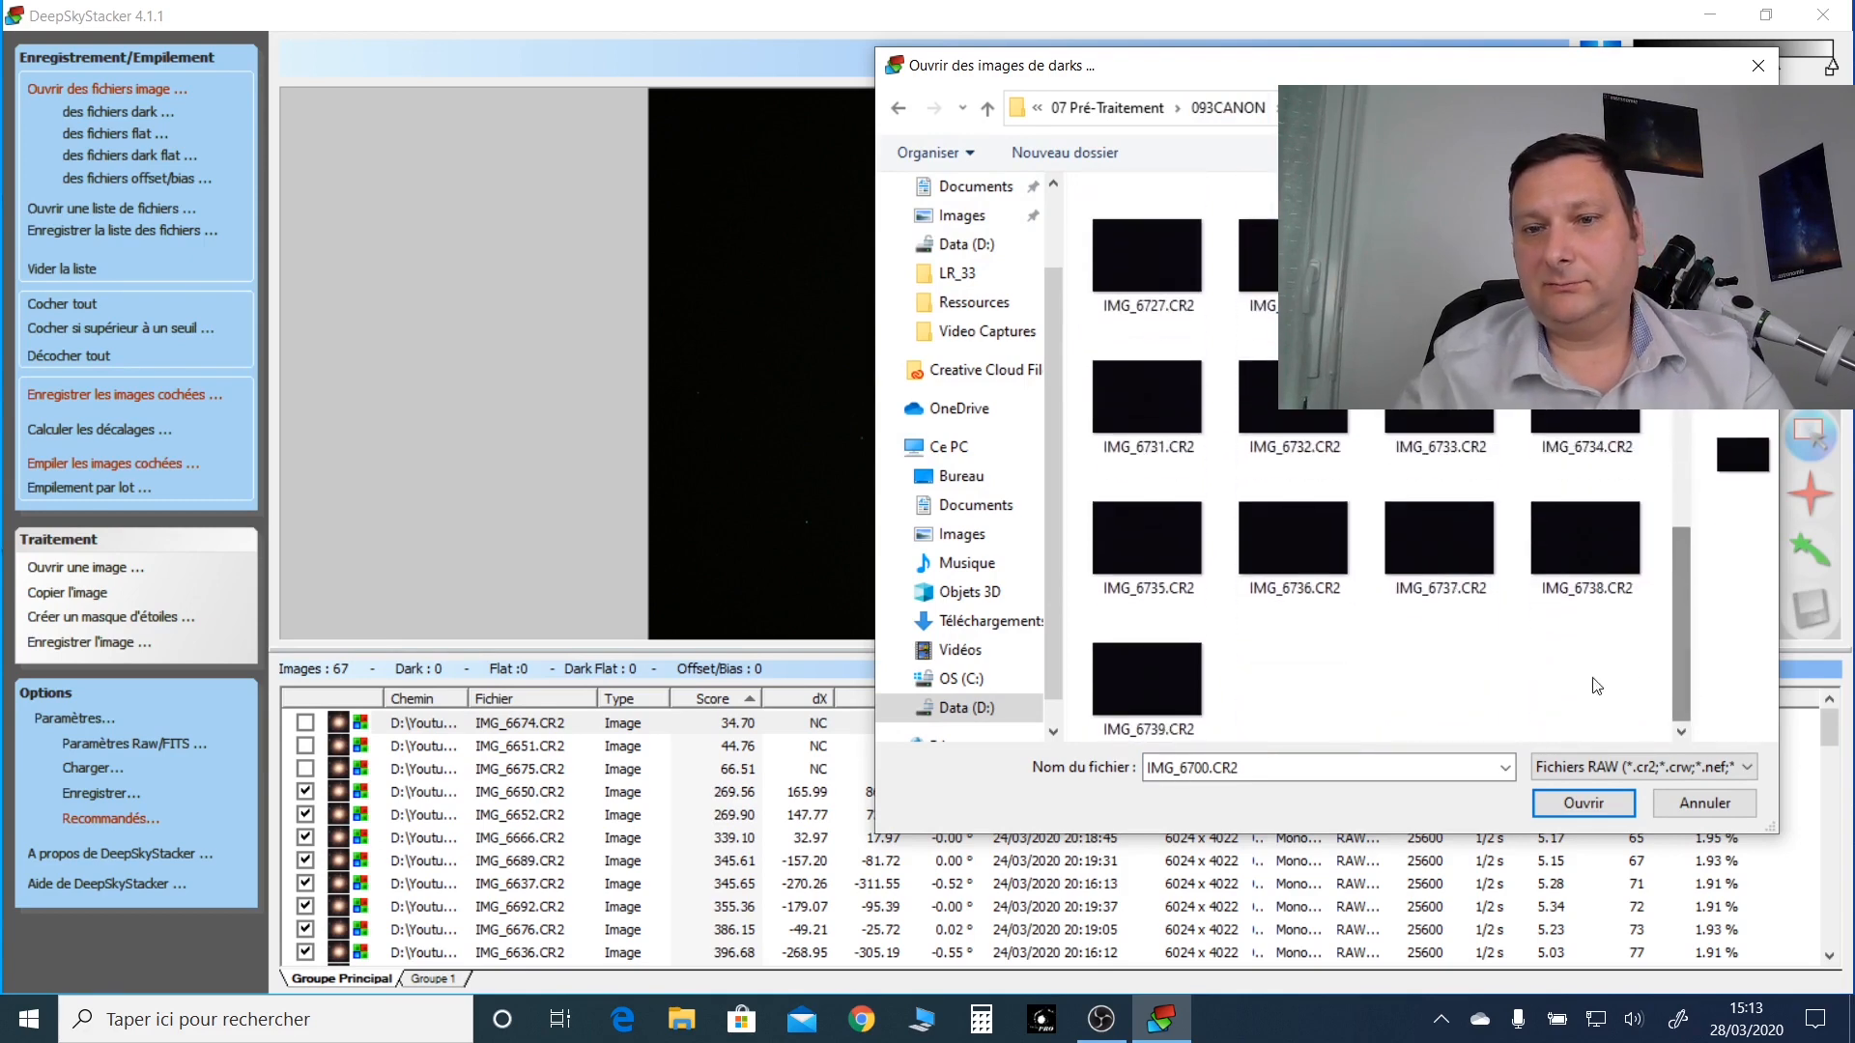
left_click(1158, 690, "shift")
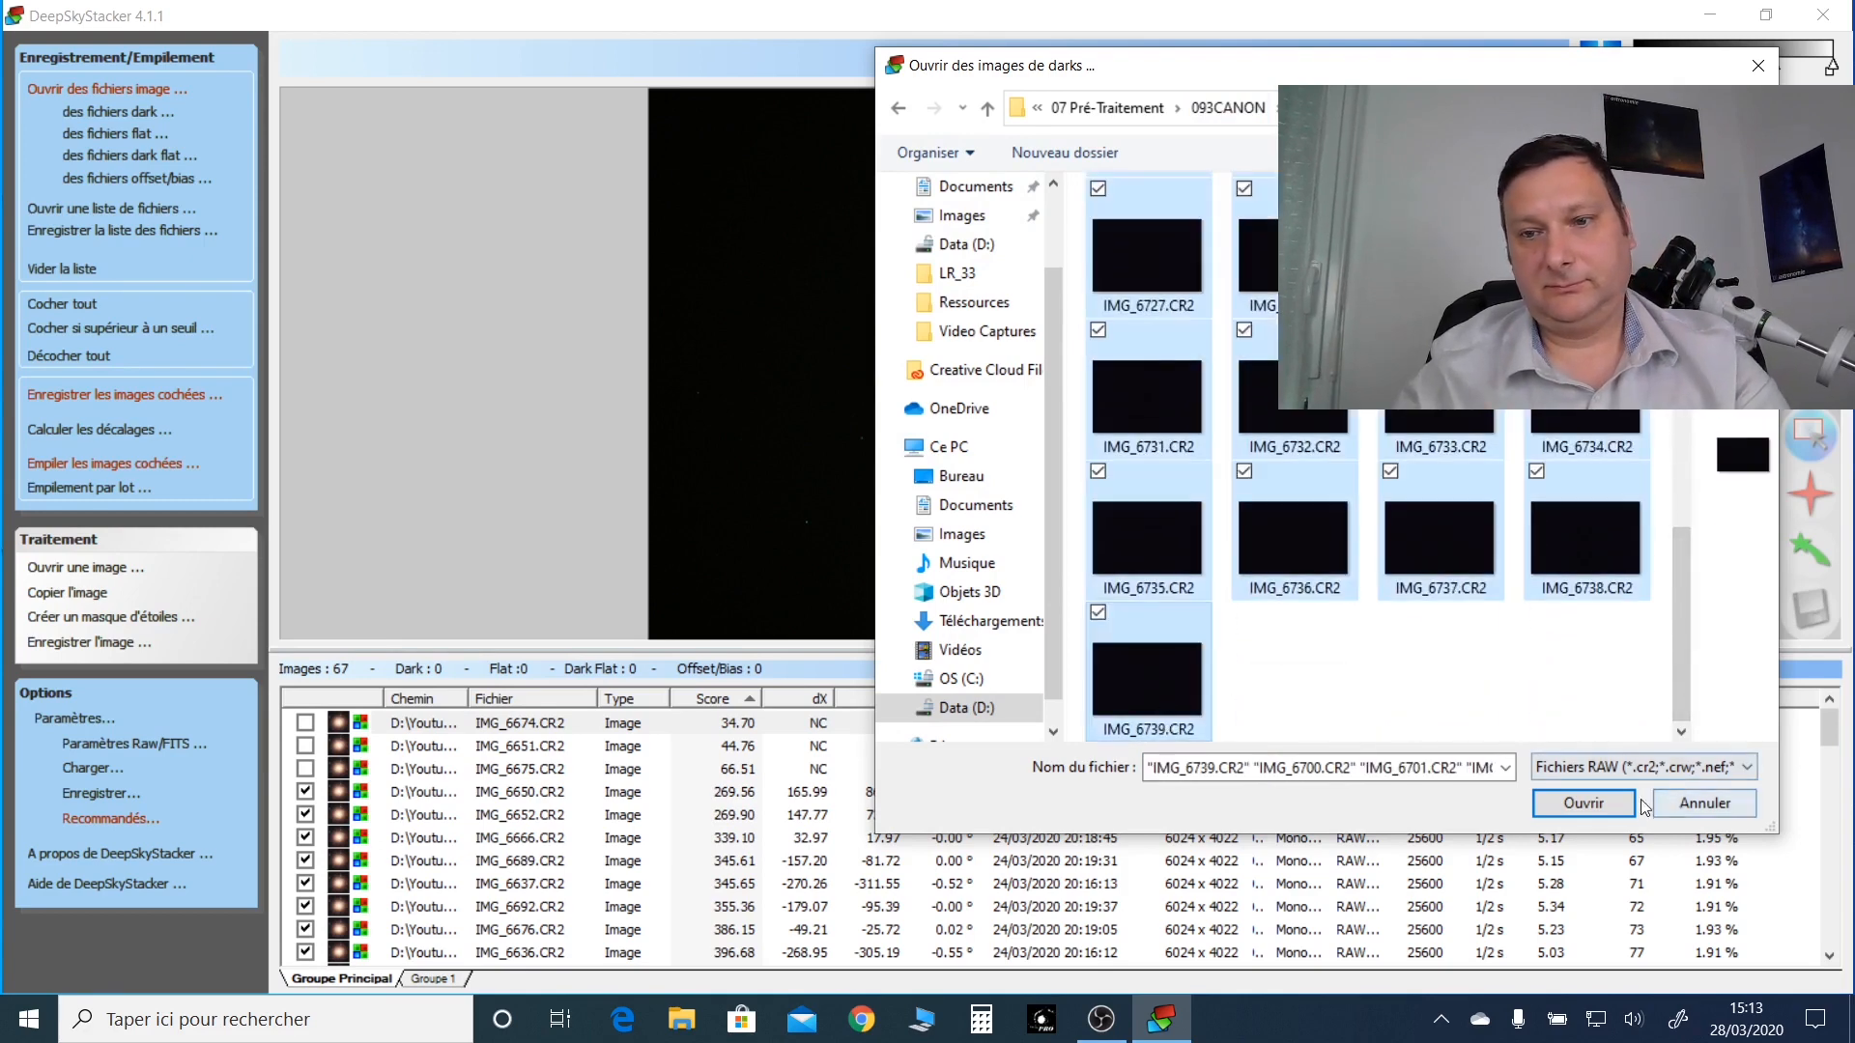
left_click(1582, 802)
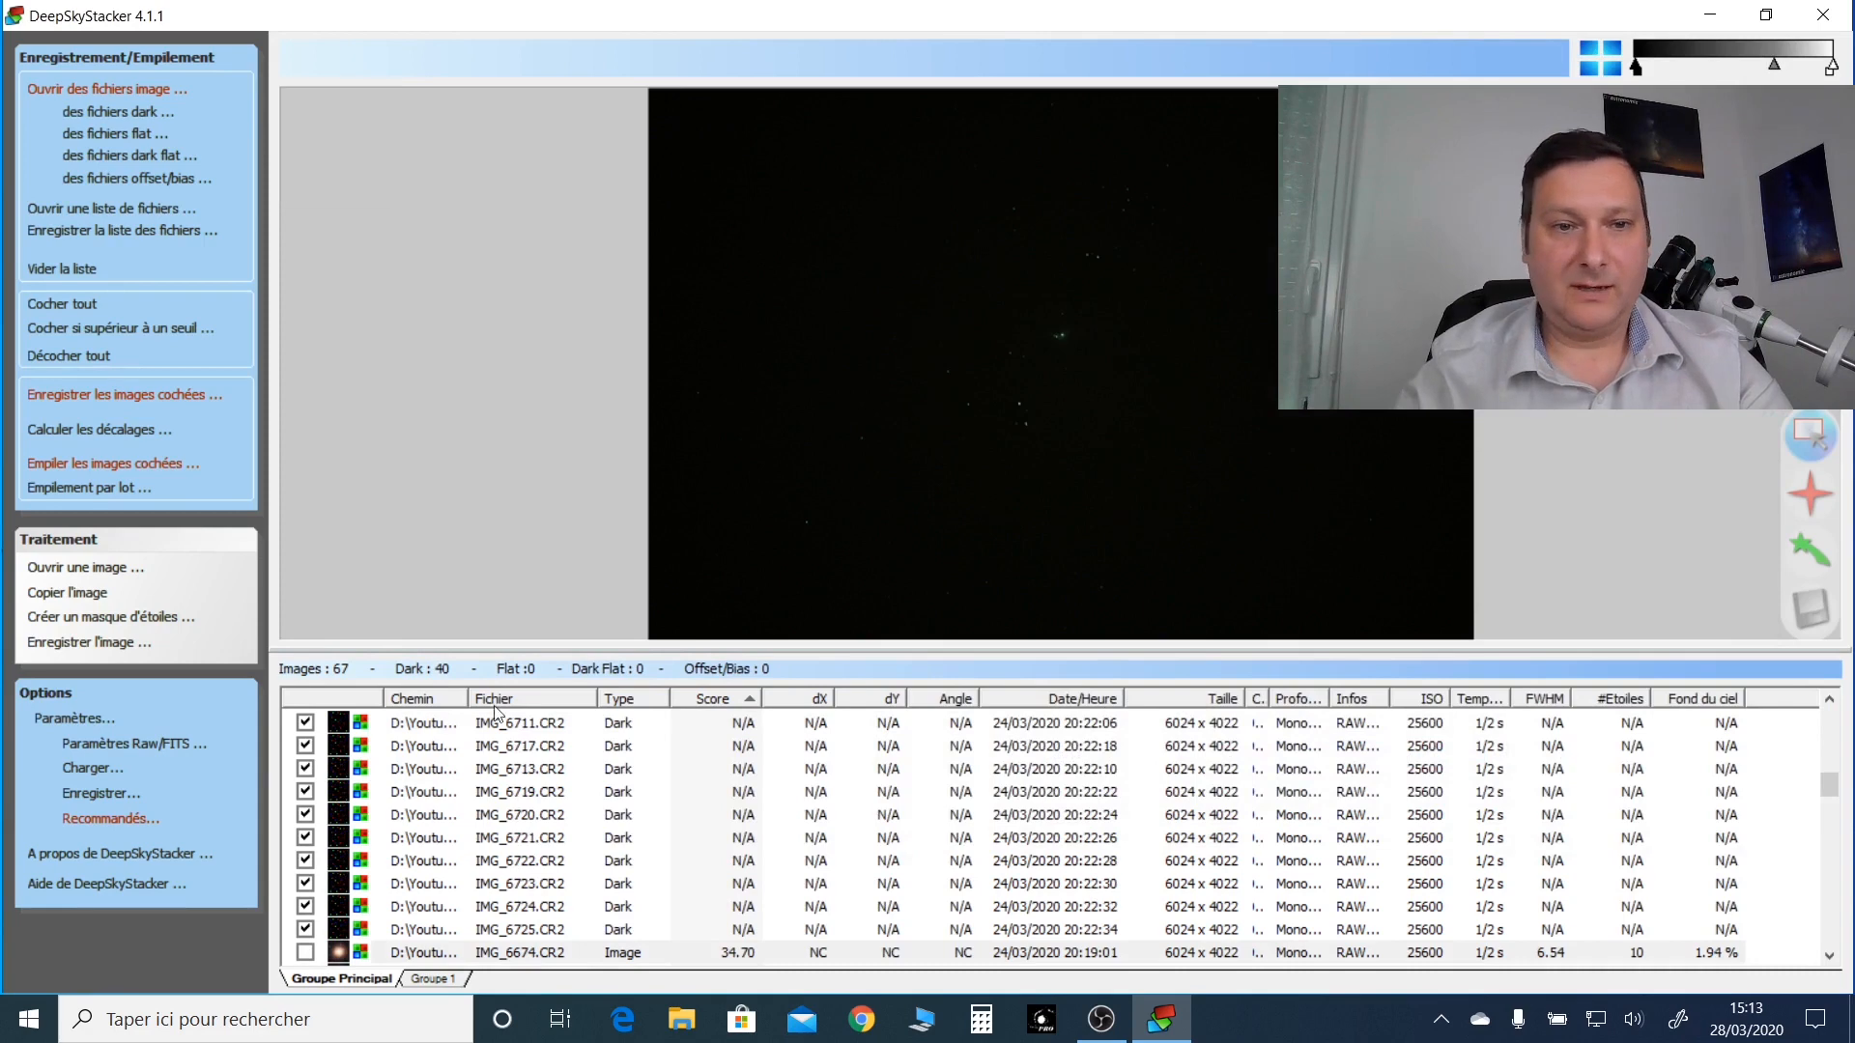
Step: Load the flat frames IMG_7060.CR2 to IMG_7099.CR2 from the Flats folder
left_click(131, 135)
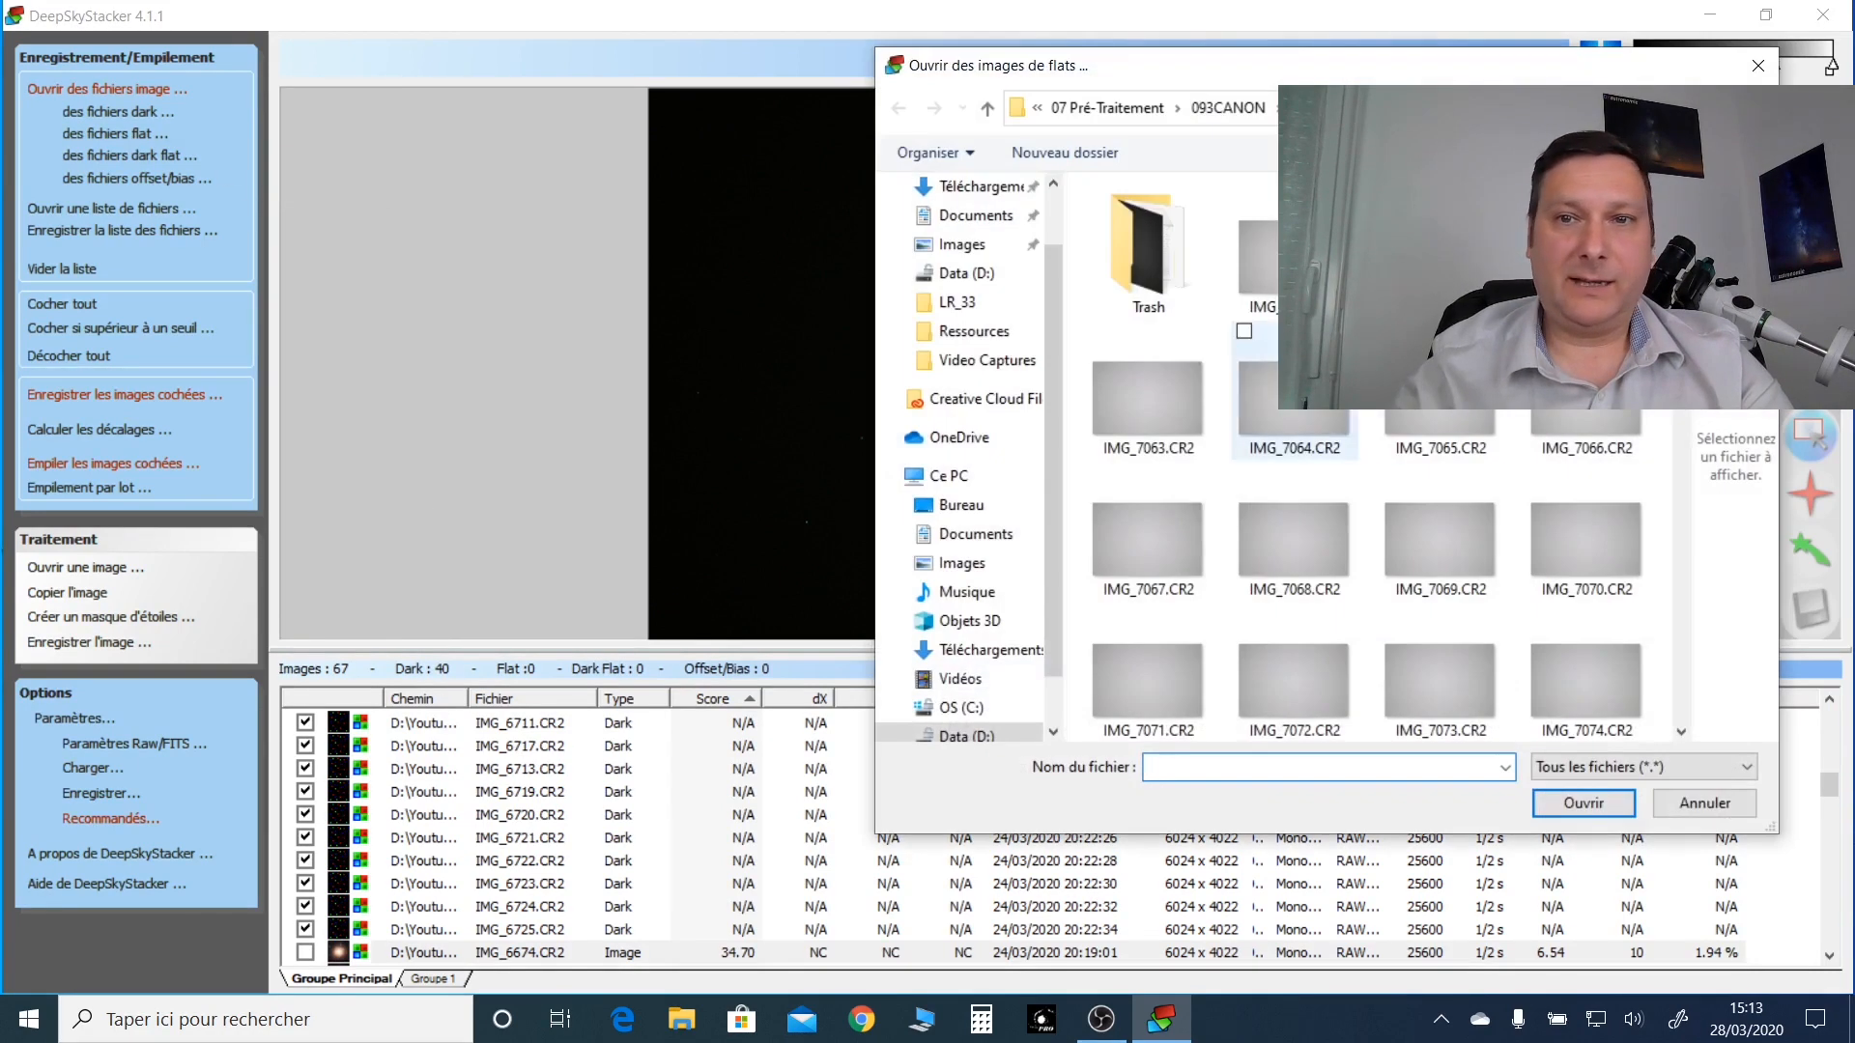
left_click(1228, 107)
left_click(1185, 301)
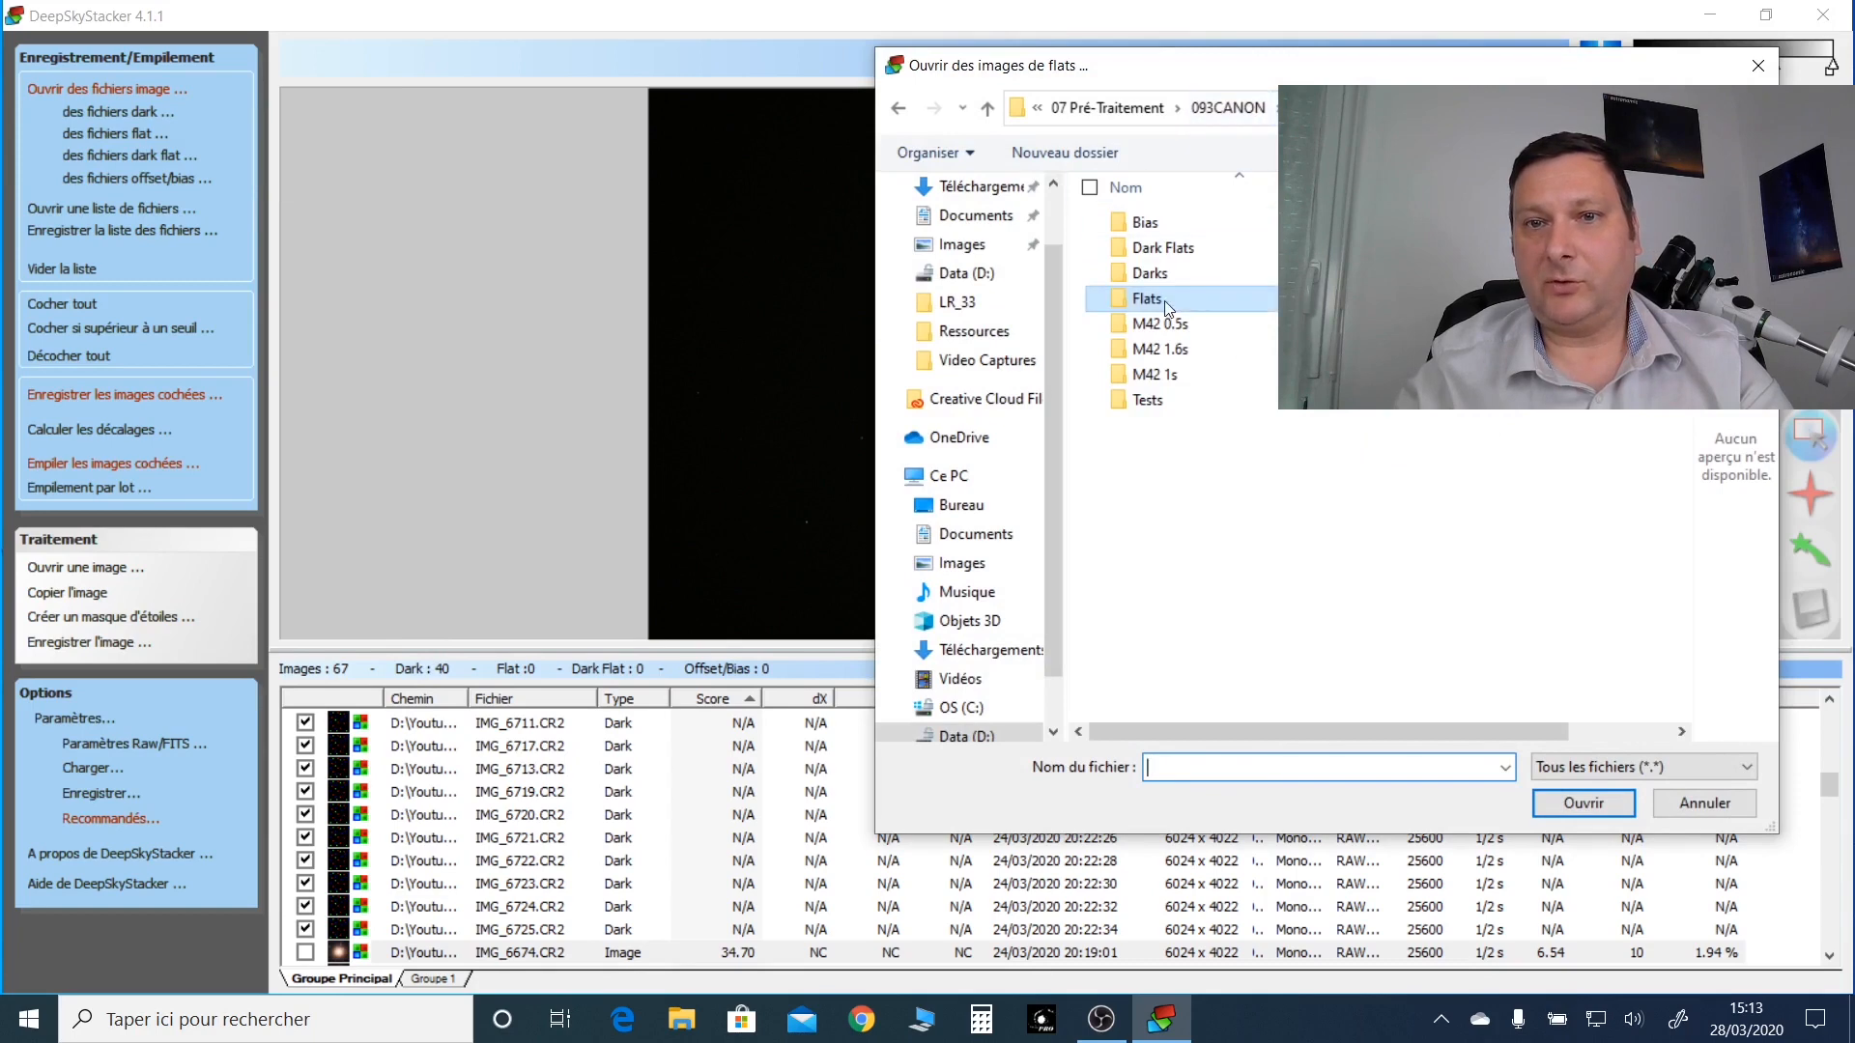
double_click(1168, 308)
left_click(1261, 256)
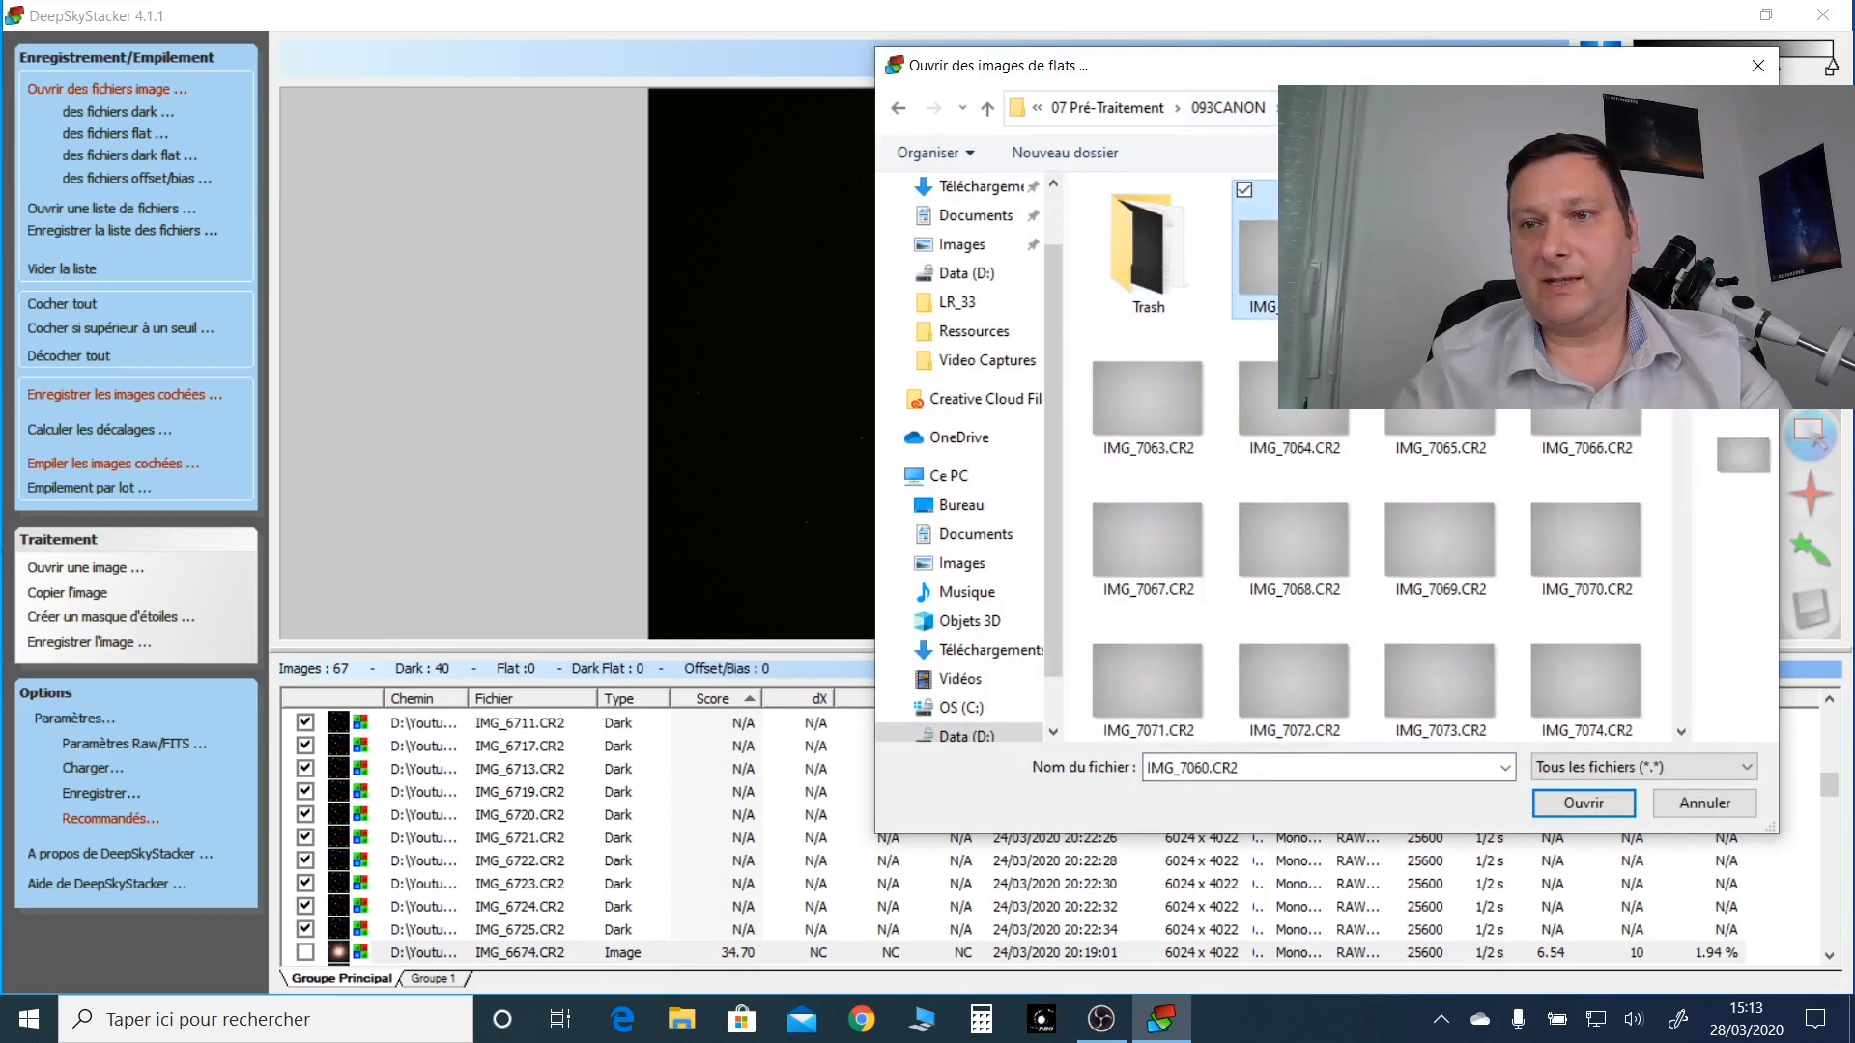
left_click_drag(1682, 301, 1683, 635)
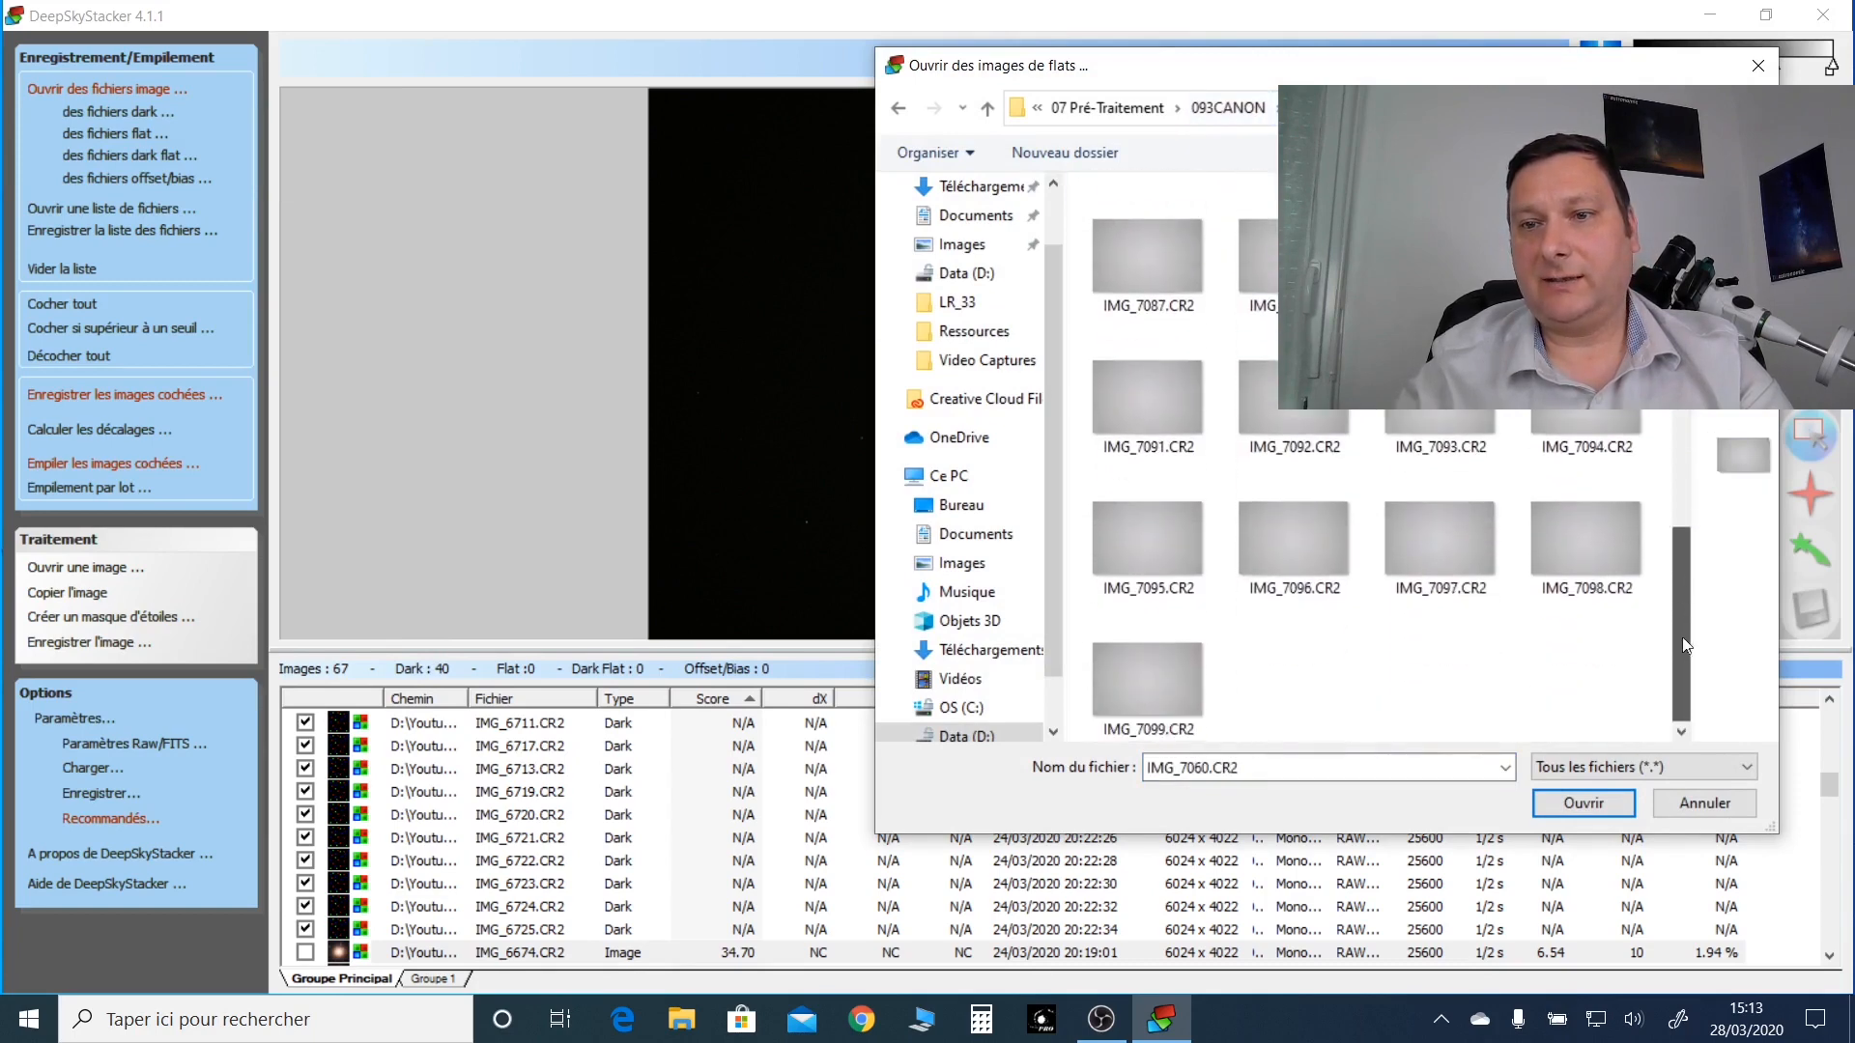
left_click(1150, 692, "shift")
key("Return")
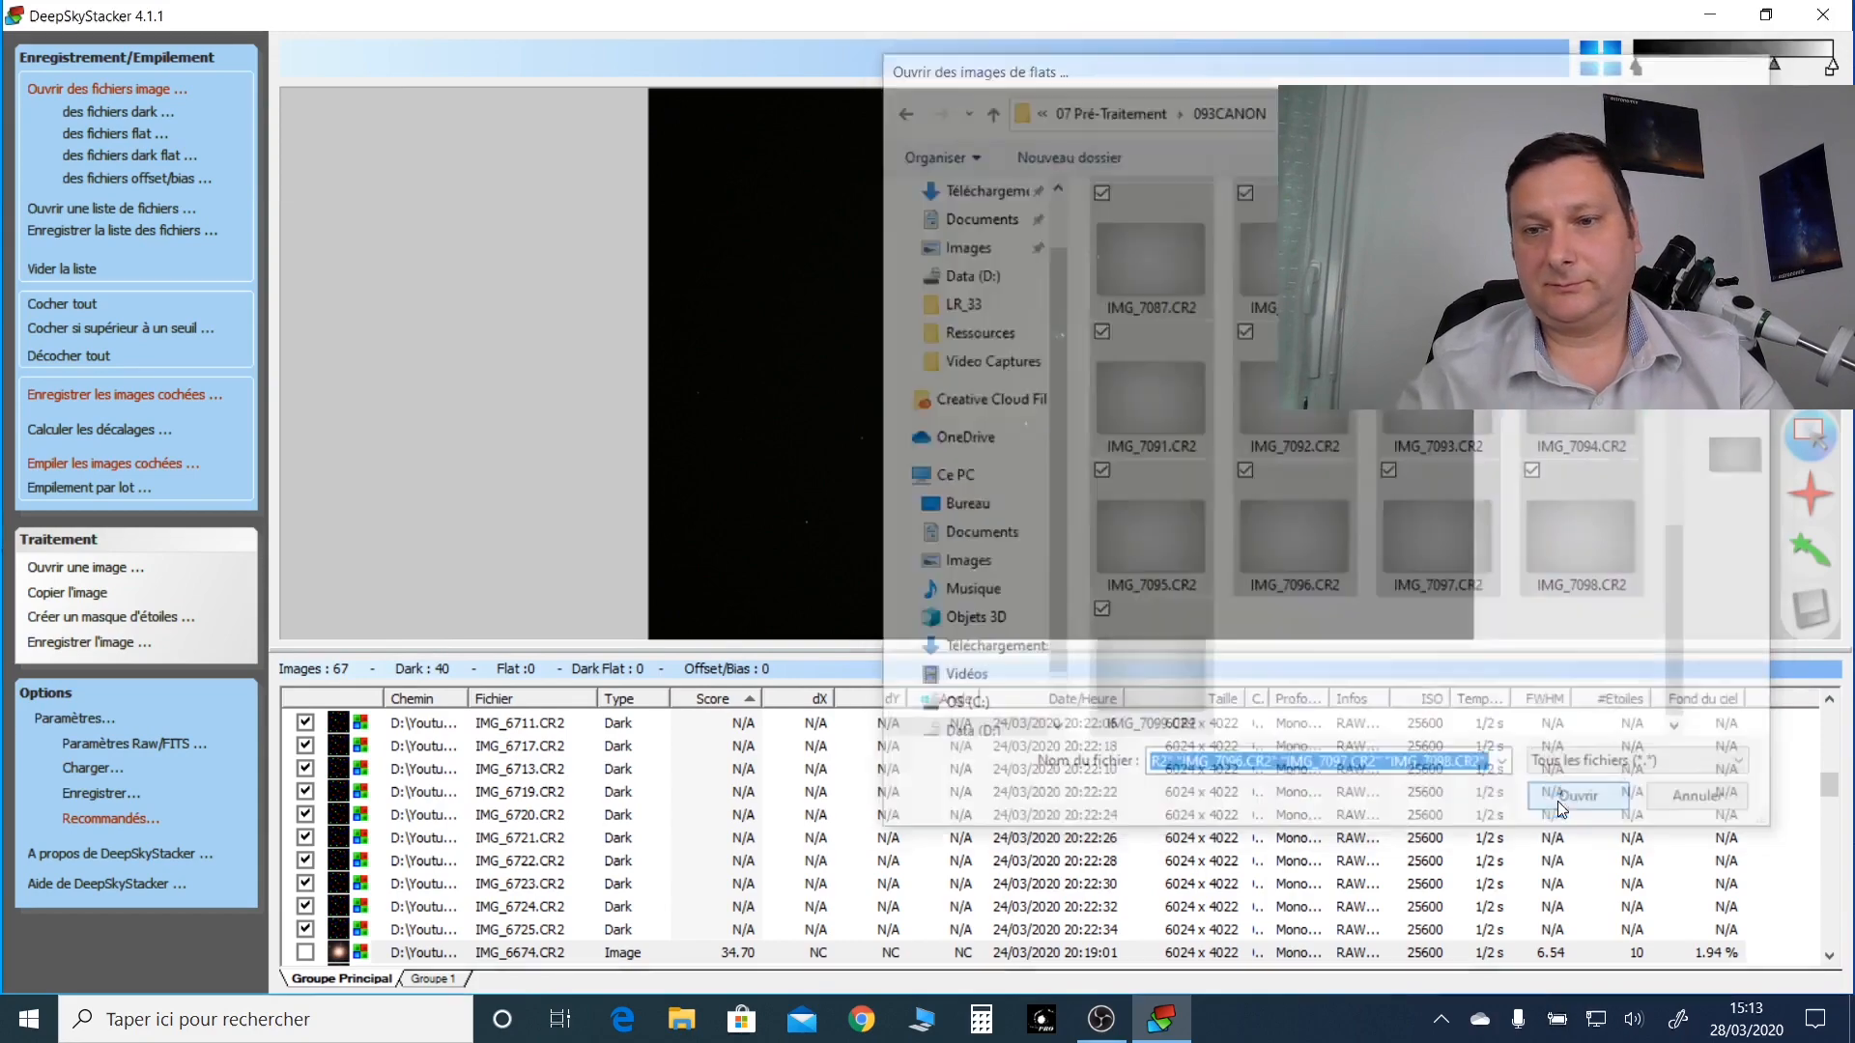
Step: Load all the dark flat frames, IMG_7100.CR2 to IMG_7139.CR2
left_click(145, 156)
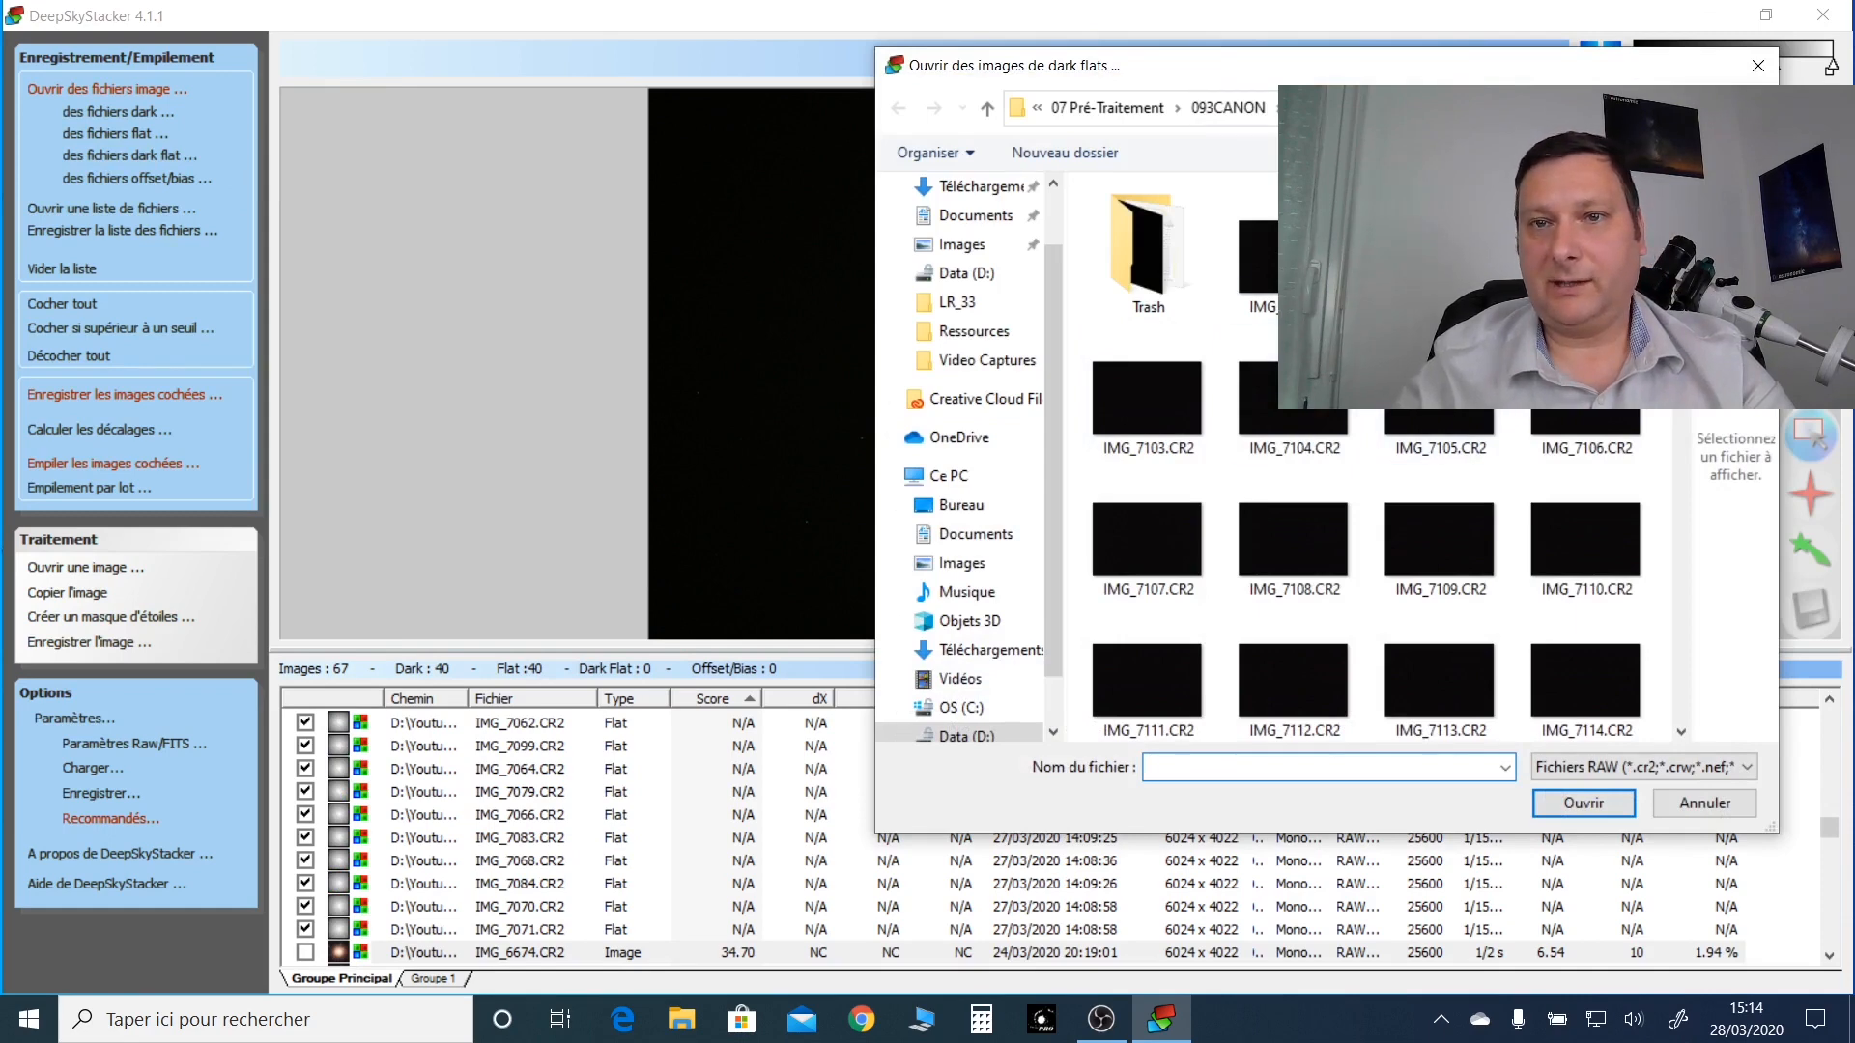
left_click(1295, 259)
left_click_drag(1682, 342, 1691, 667)
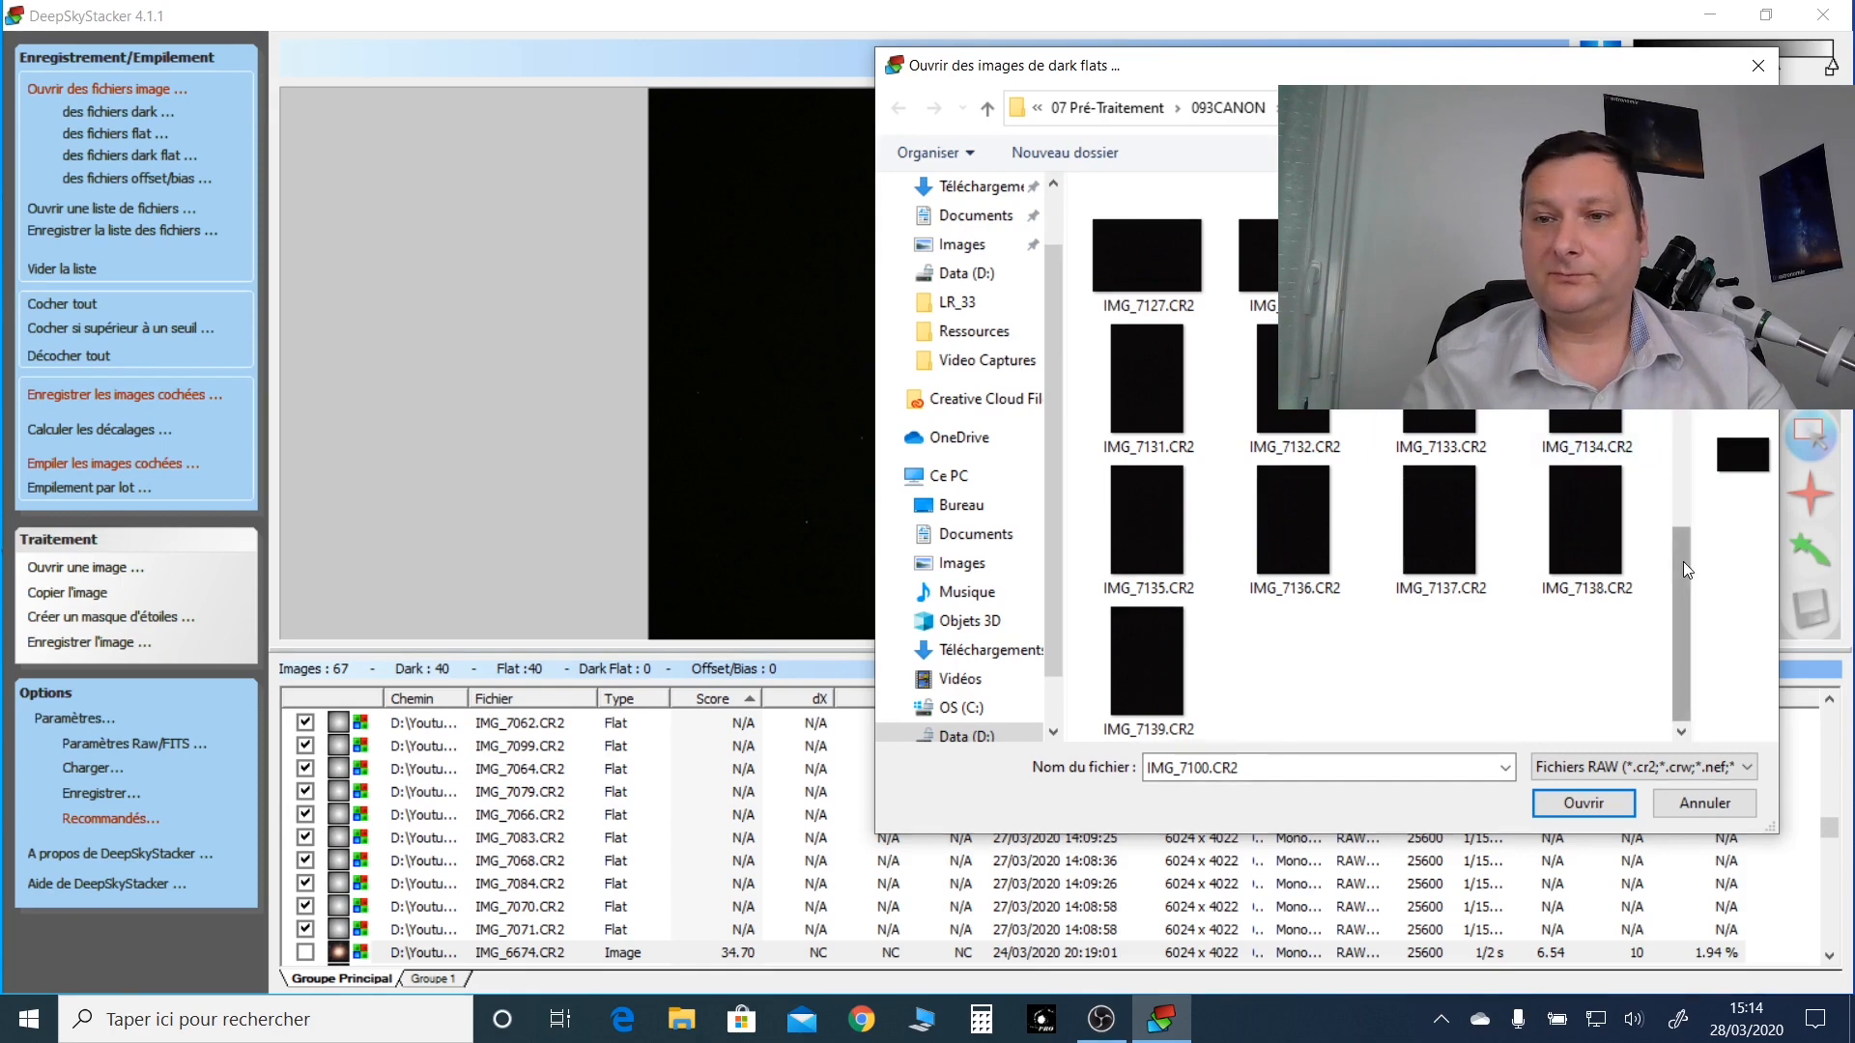
scroll(1683, 561, "up", 5)
scroll(1672, 675, "down", 5)
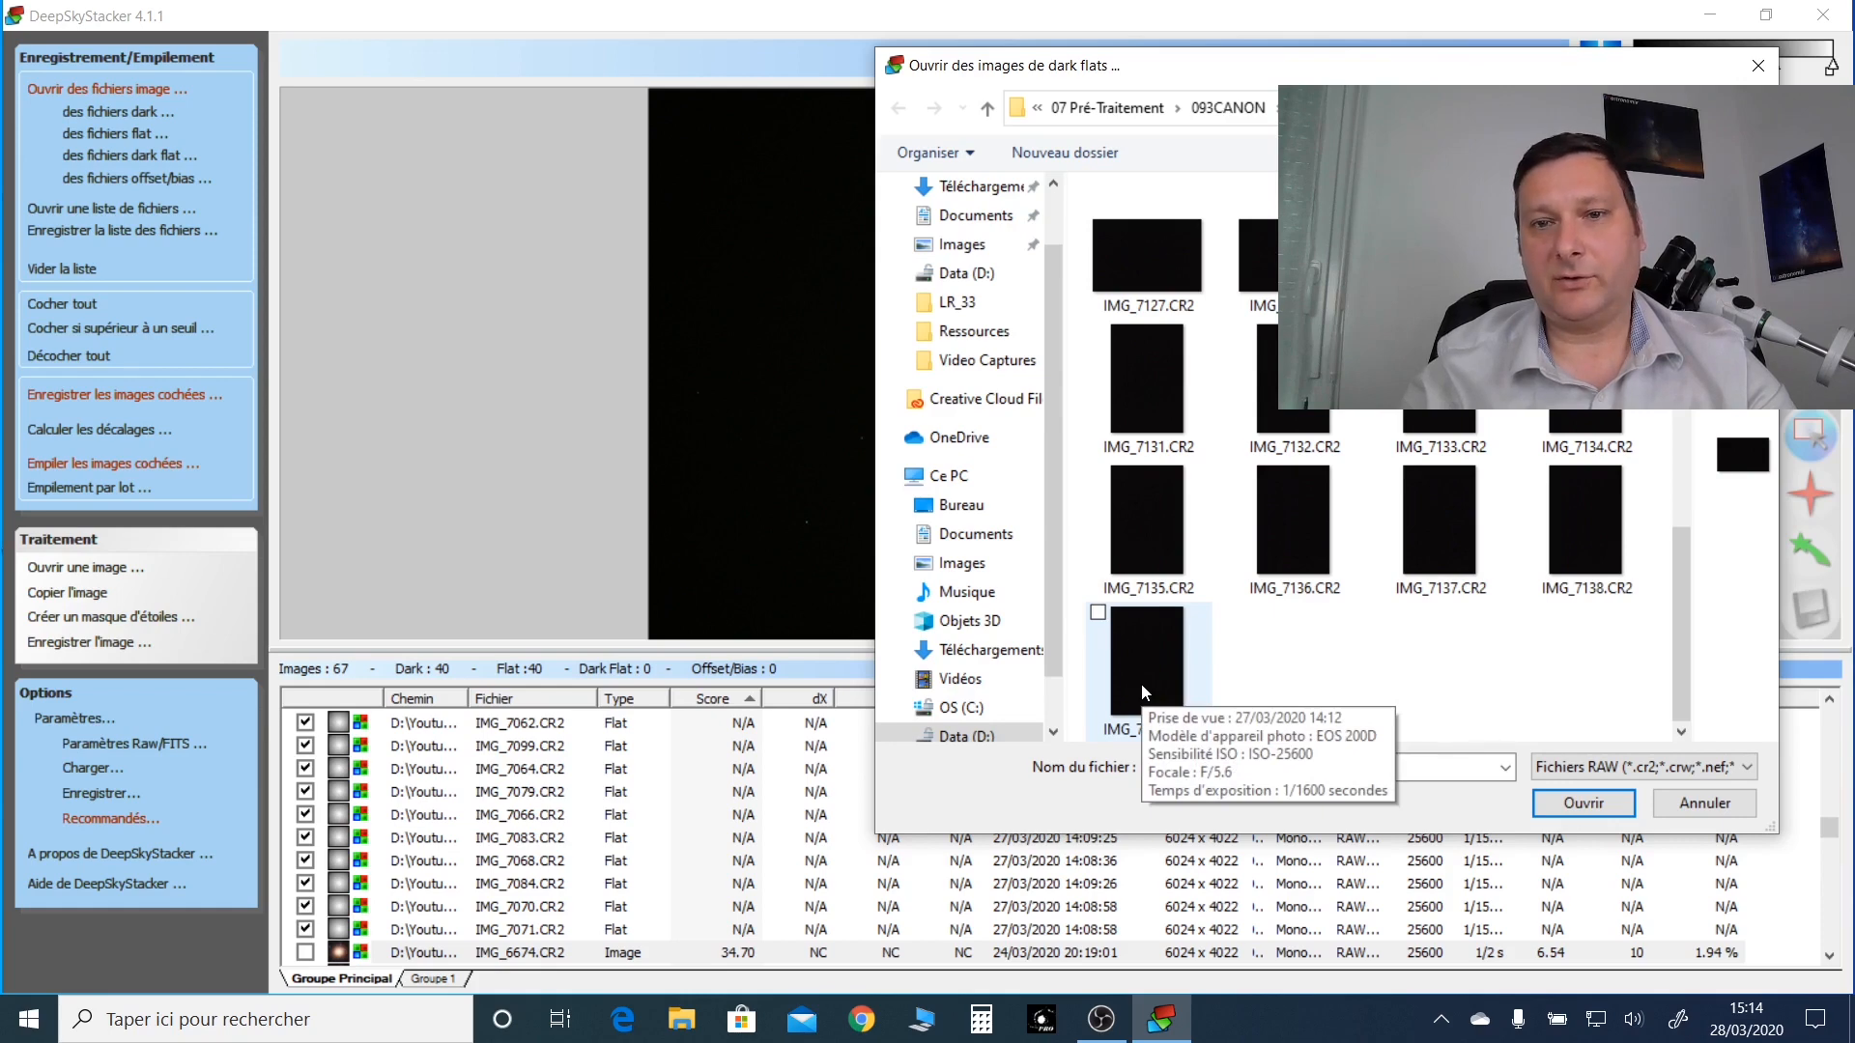
key("ctrl+a")
left_click(1584, 803)
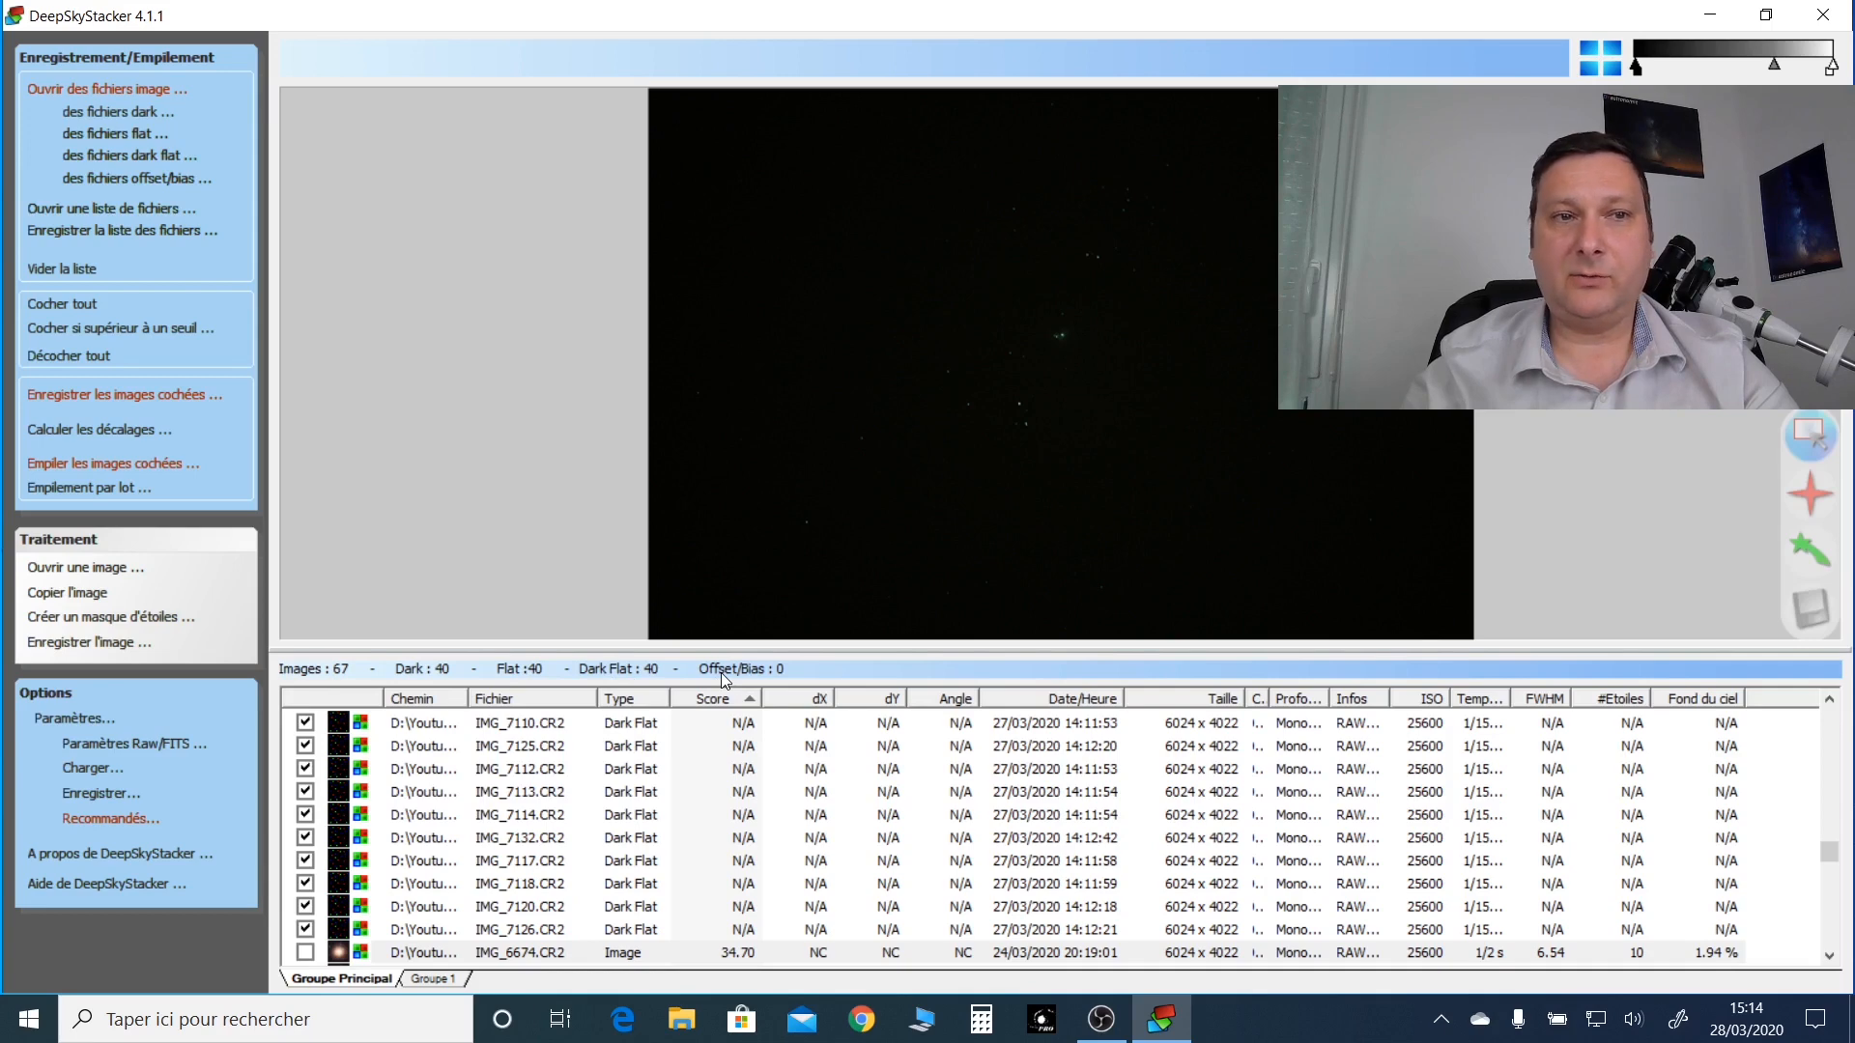
Step: Load the offset/bias frames IMG_6740.CR2 to IMG_6779.CR2
left_click(165, 178)
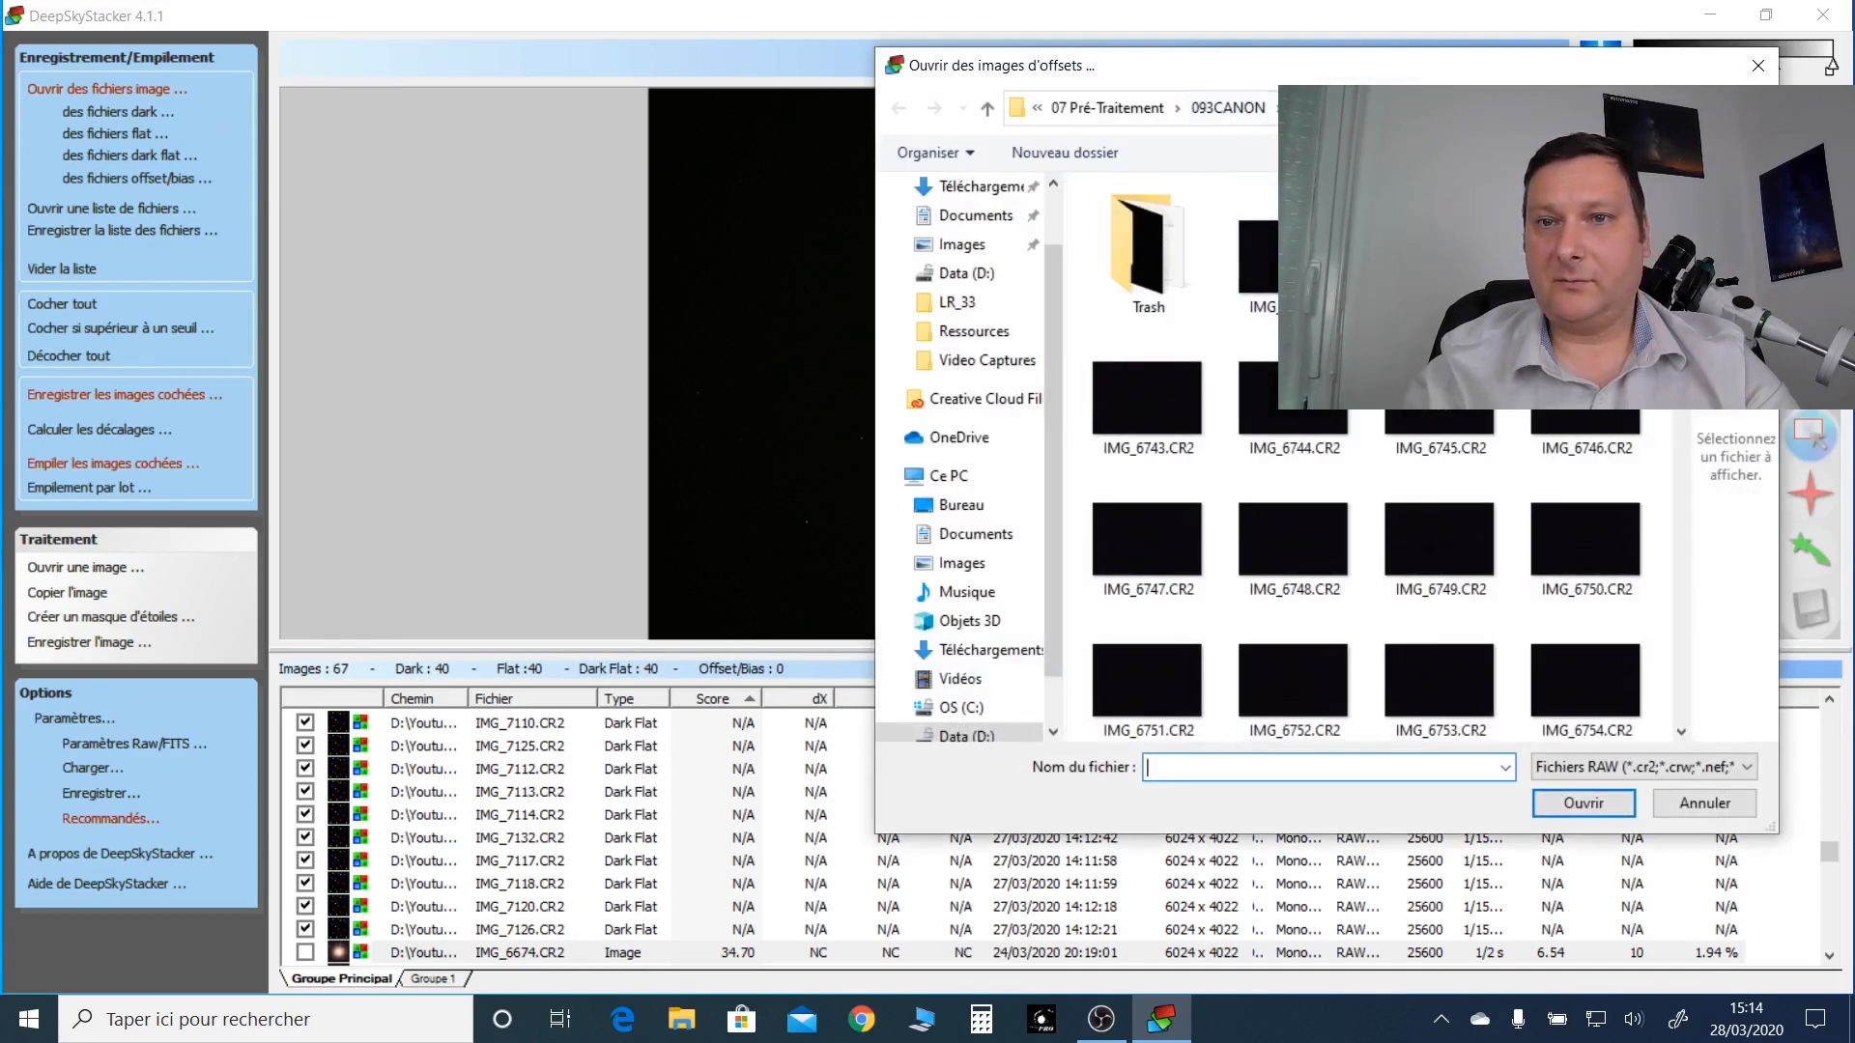
left_click(1295, 258)
left_click_drag(1683, 377, 1695, 729)
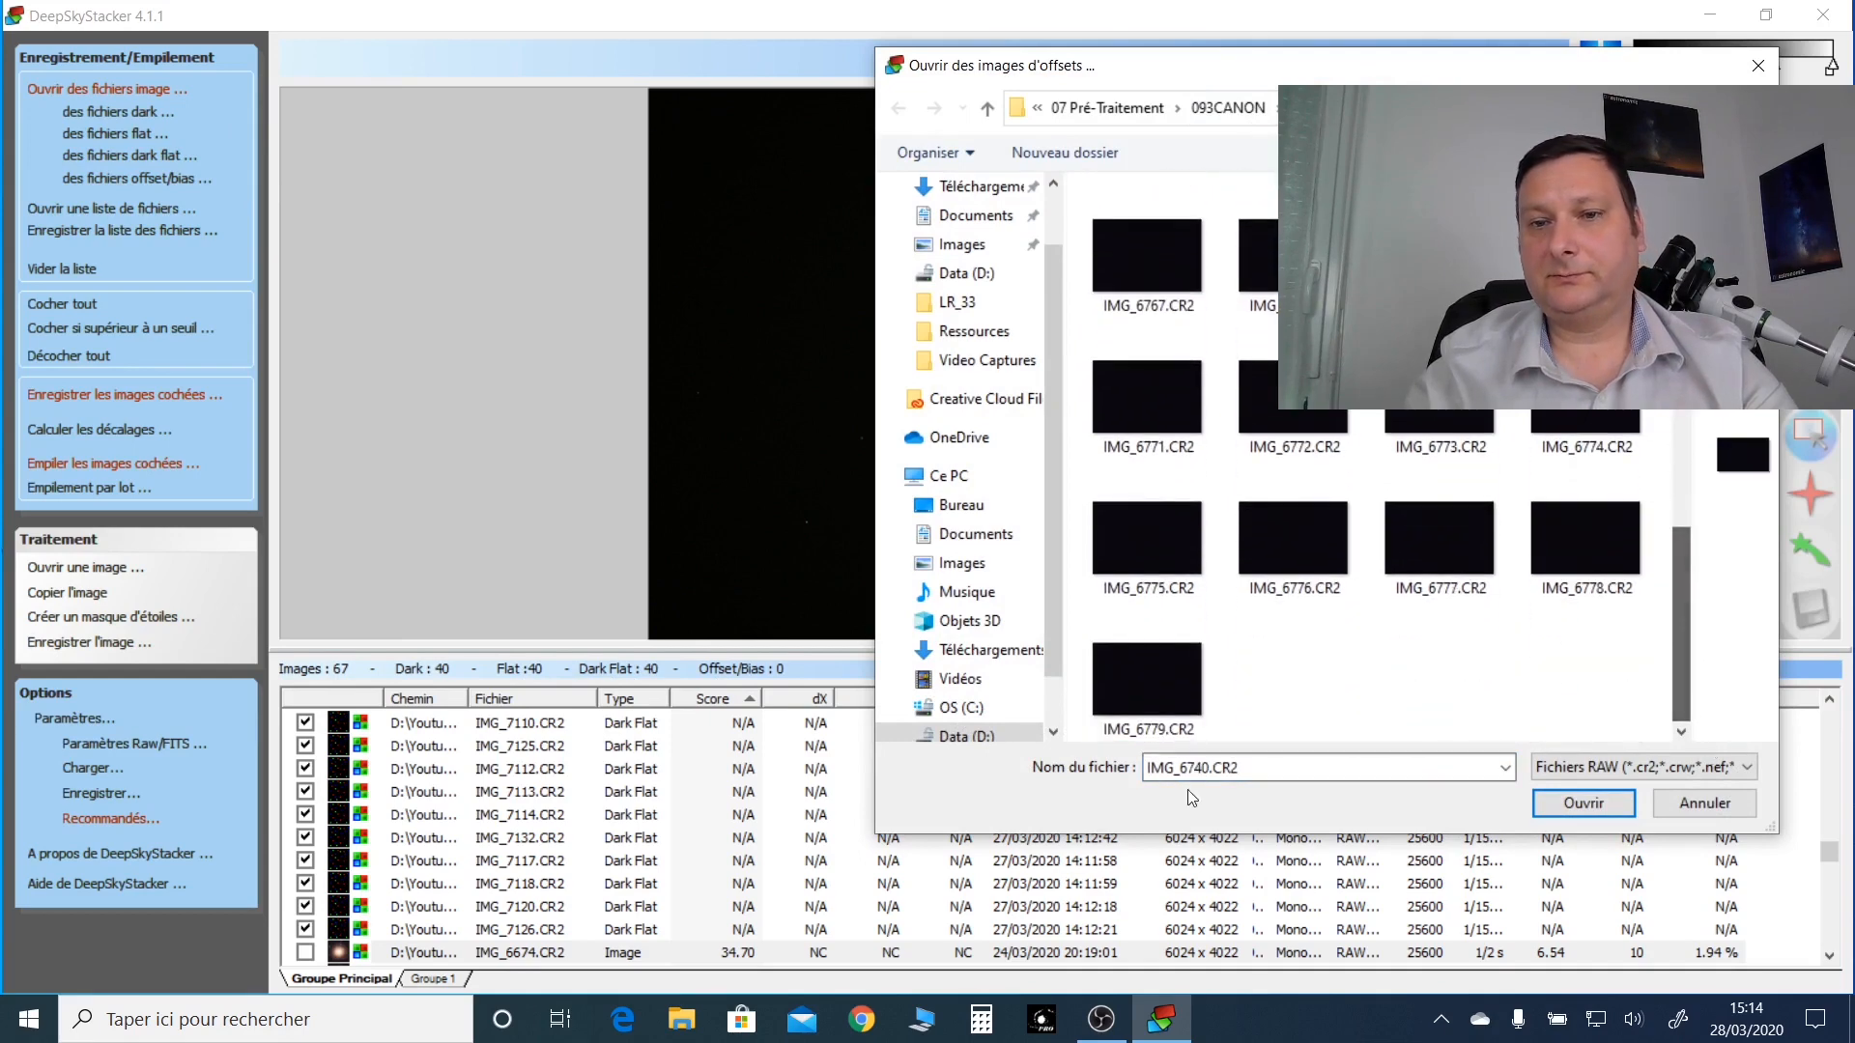
left_click(1147, 681, "shift")
left_click(1604, 801)
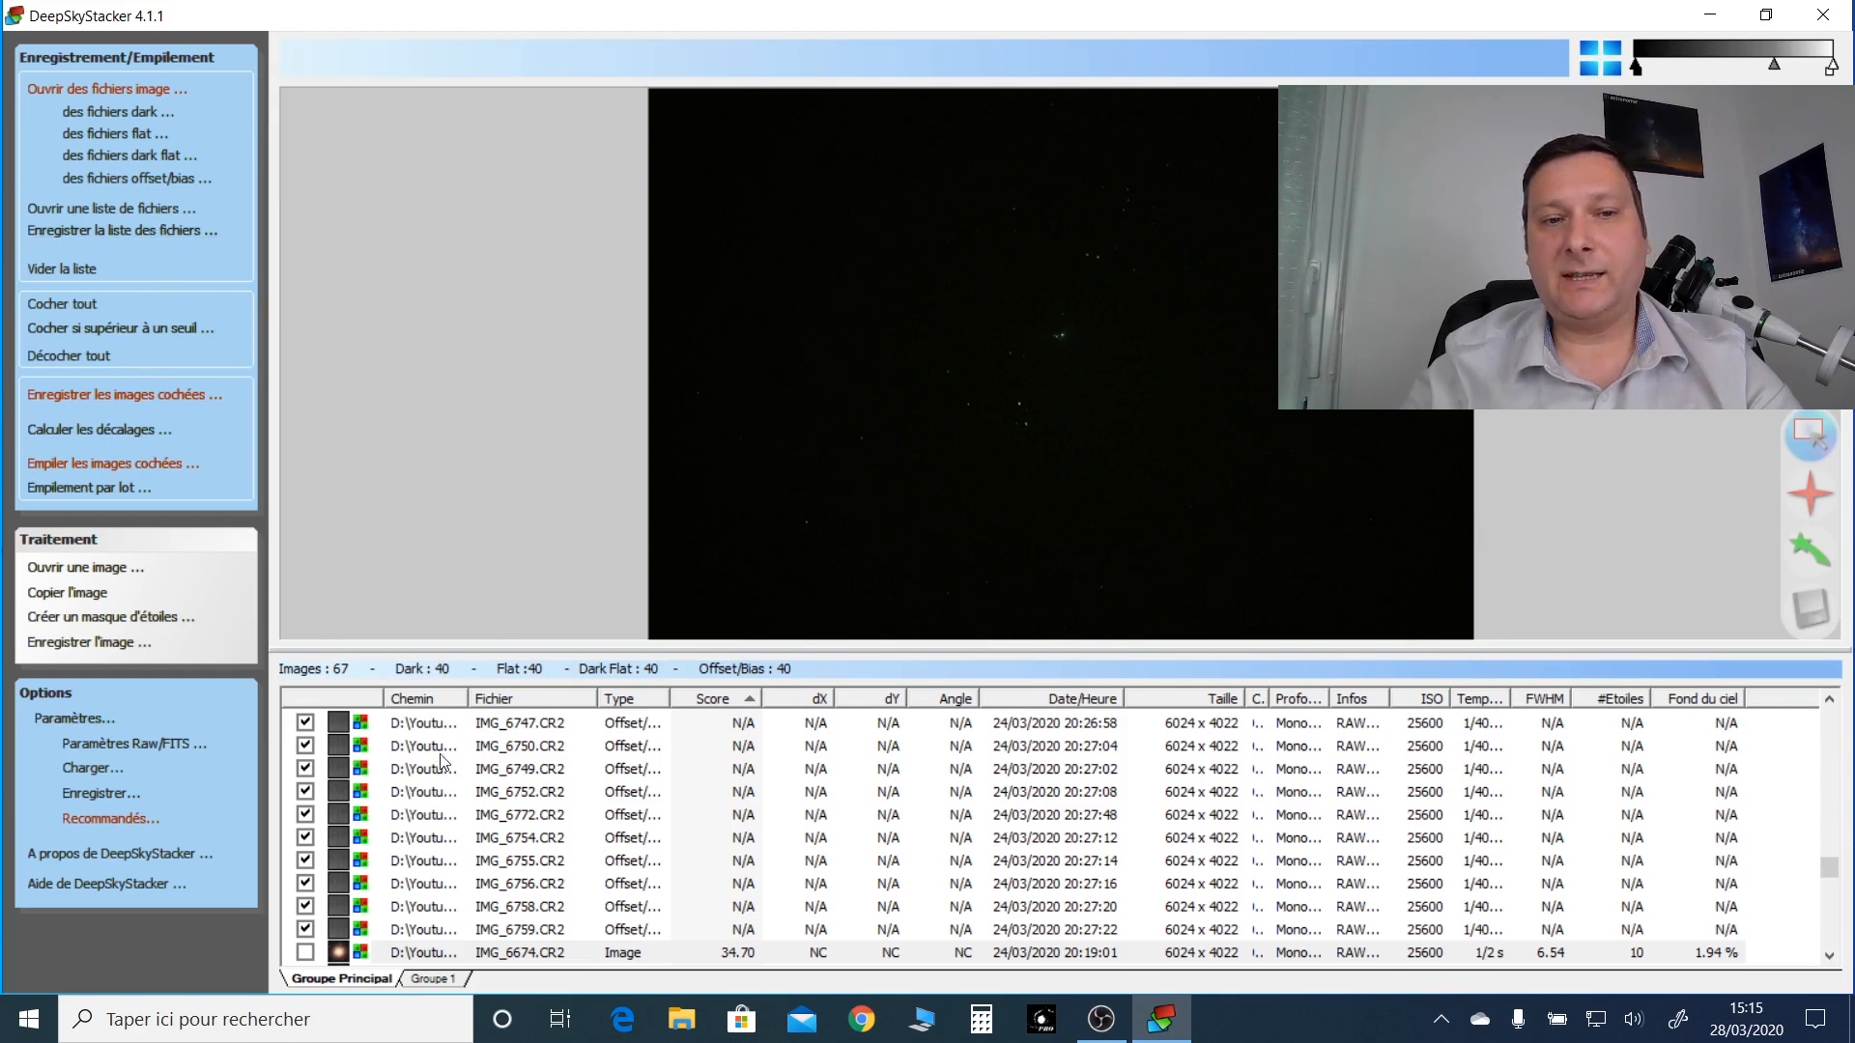
Step: Save the file list as "M42 0.5s 67L 40DOFDF" in the 093CANON folder
left_click(135, 232)
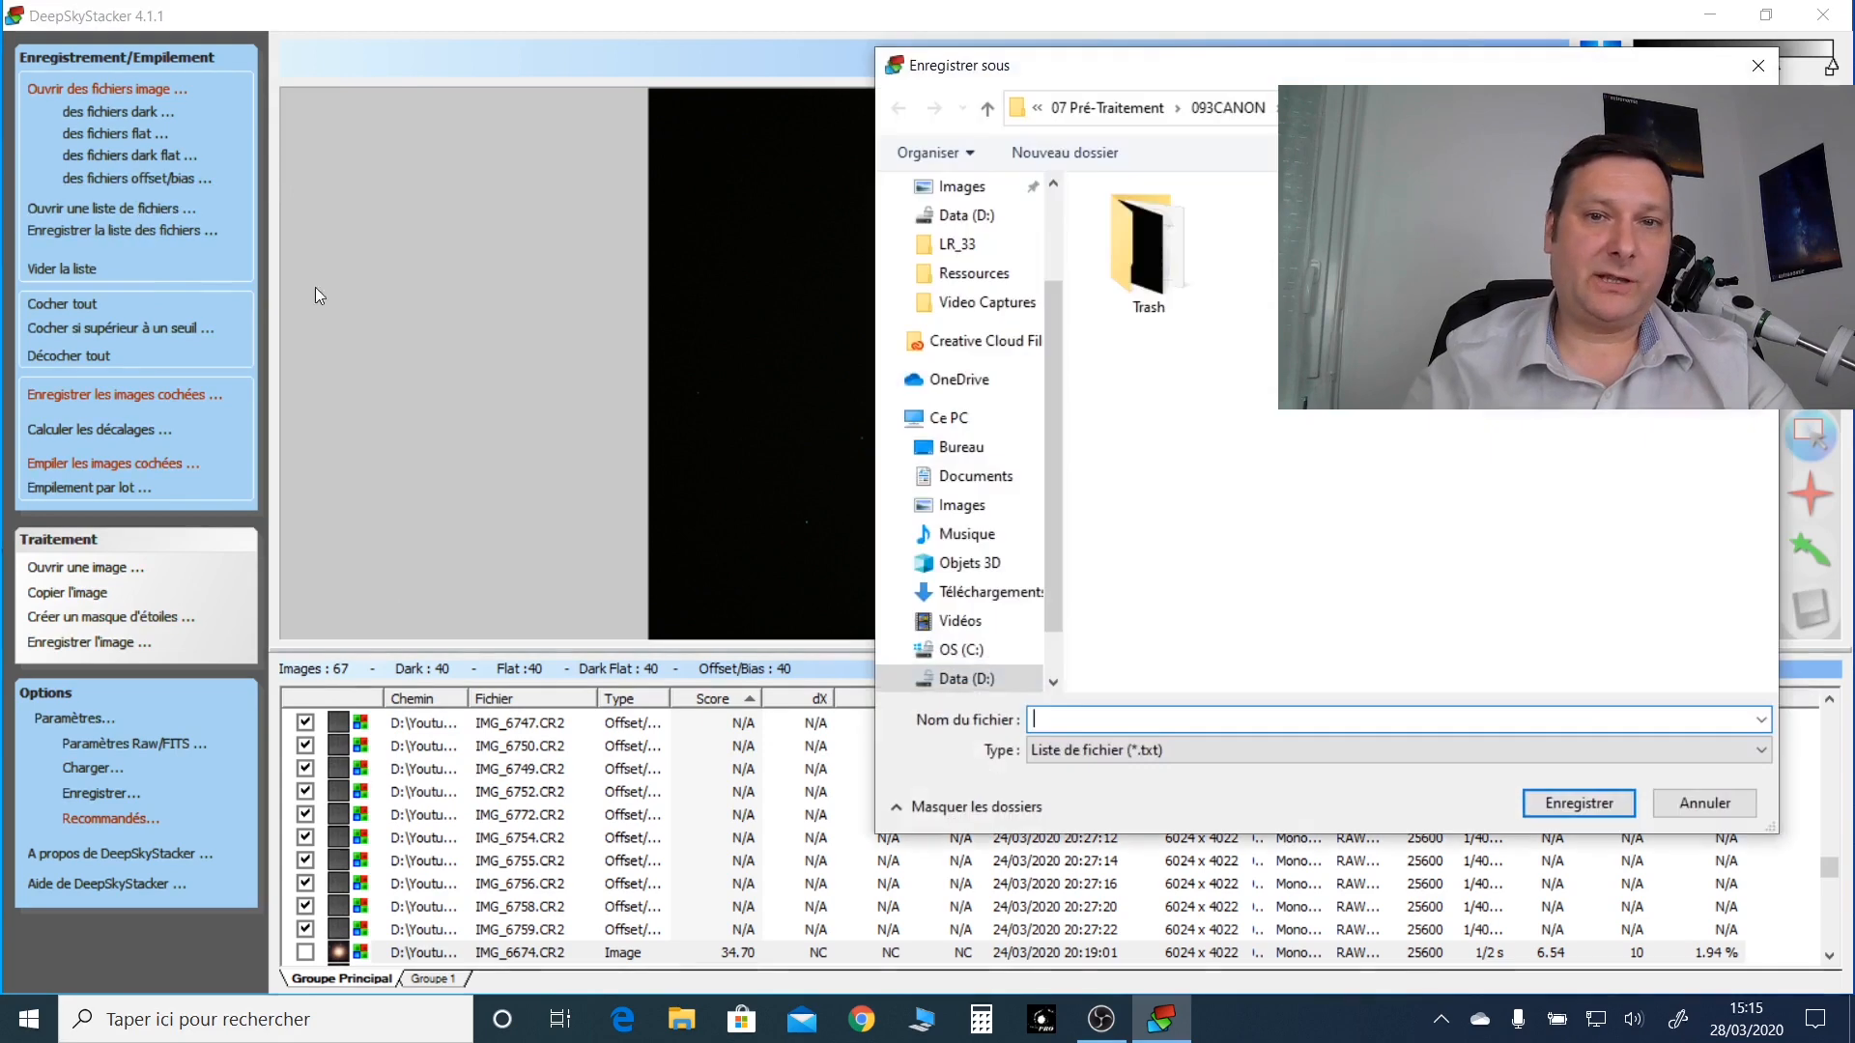
left_click(1238, 110)
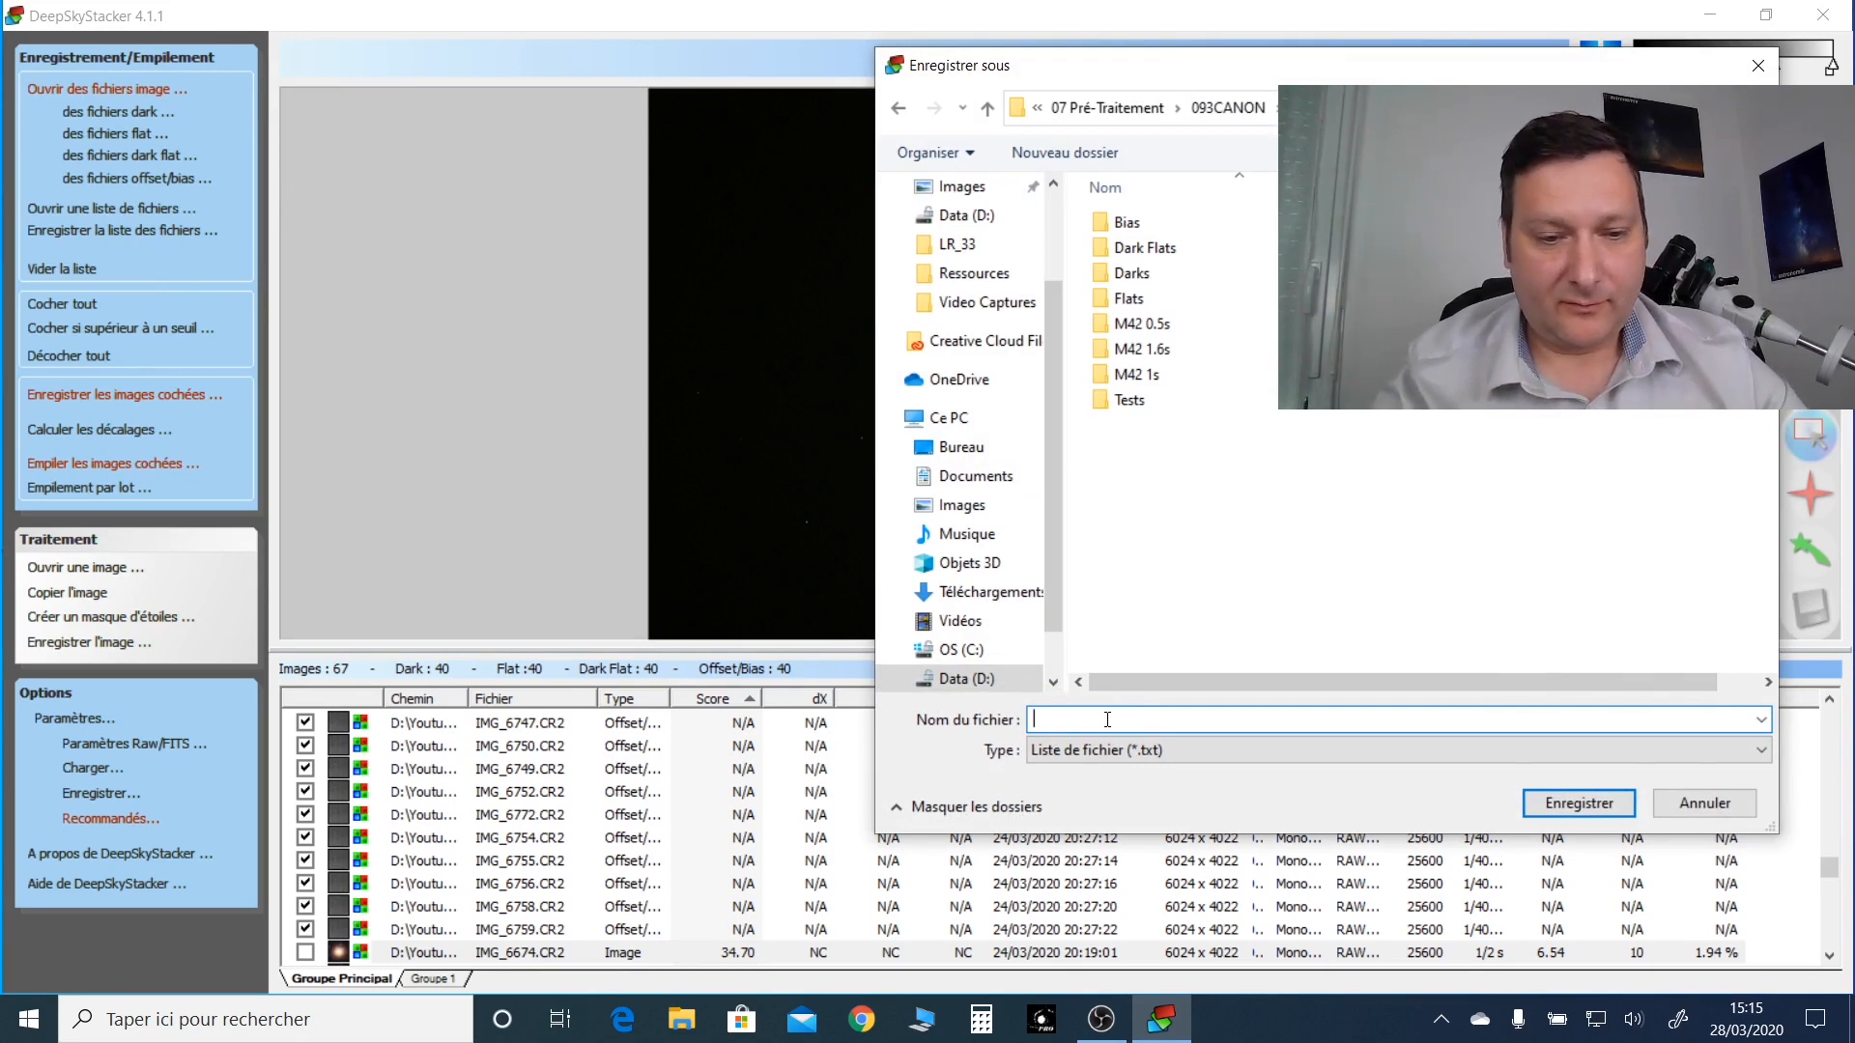
type("m'")
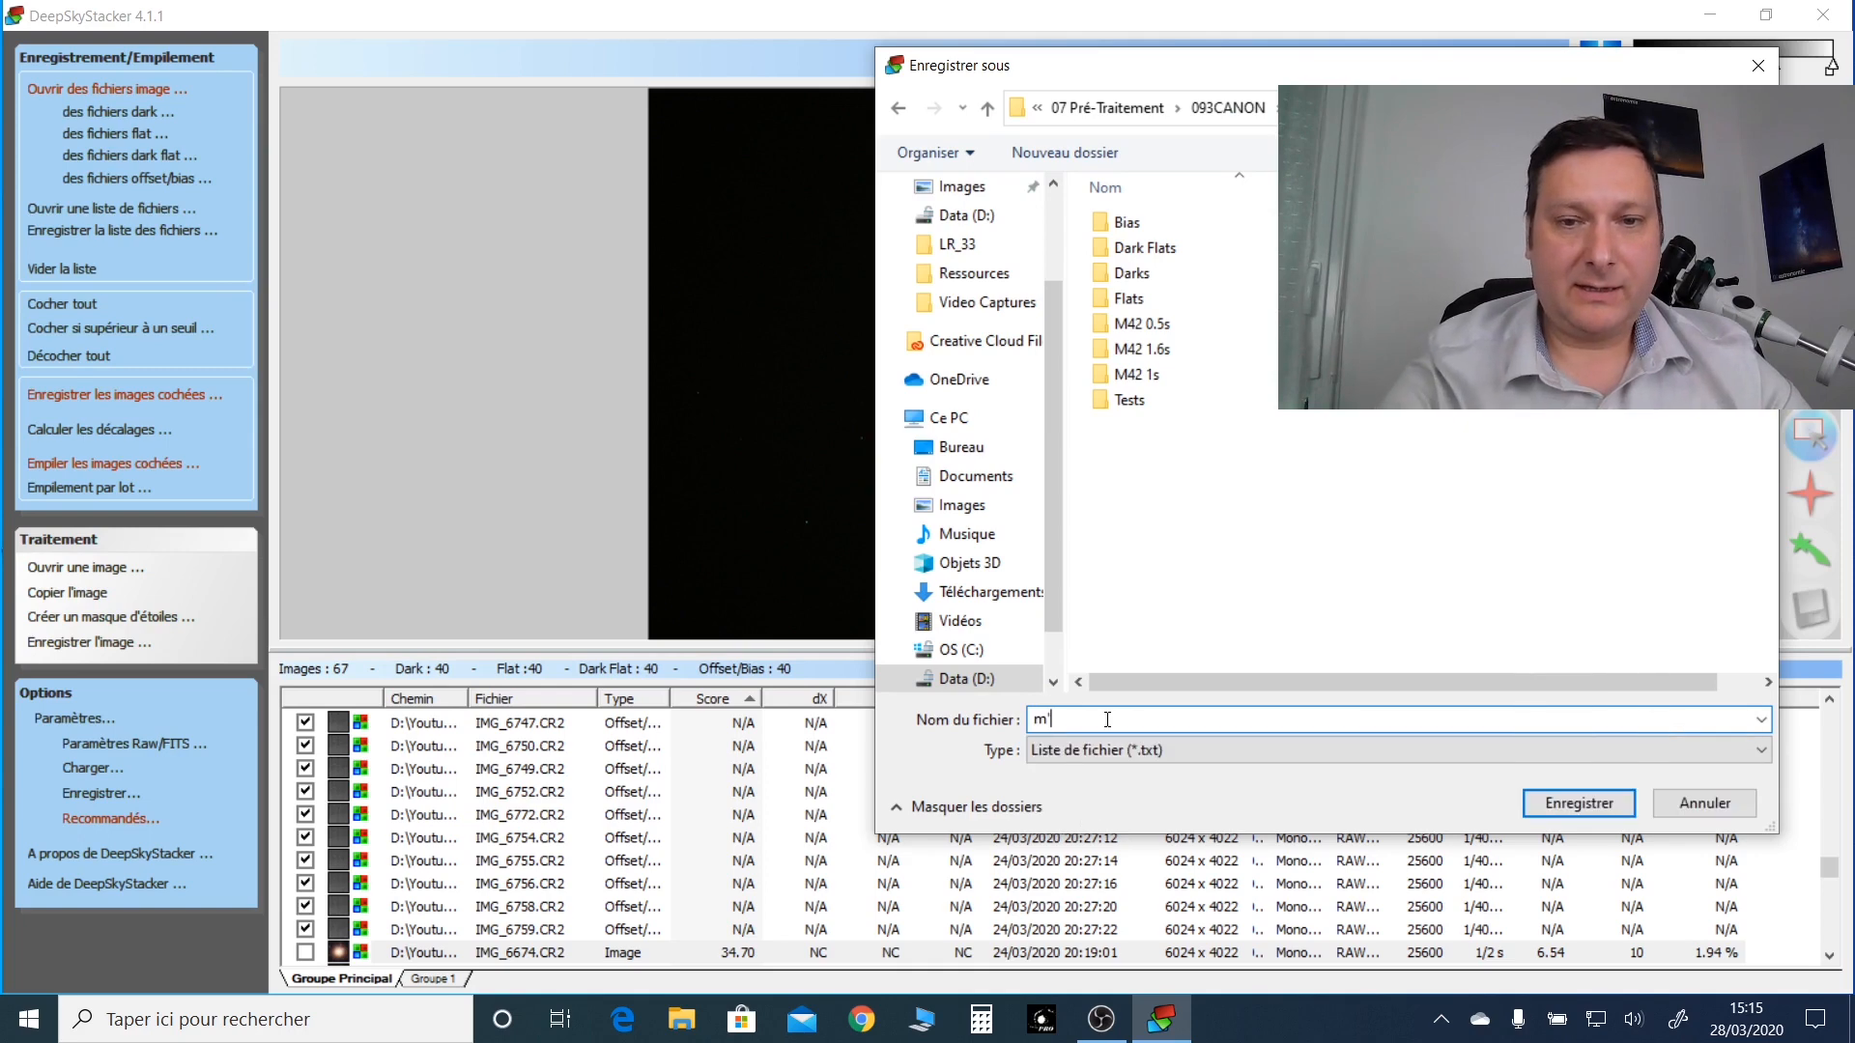
key("BackSpace")
key("BackSpace")
type("M42")
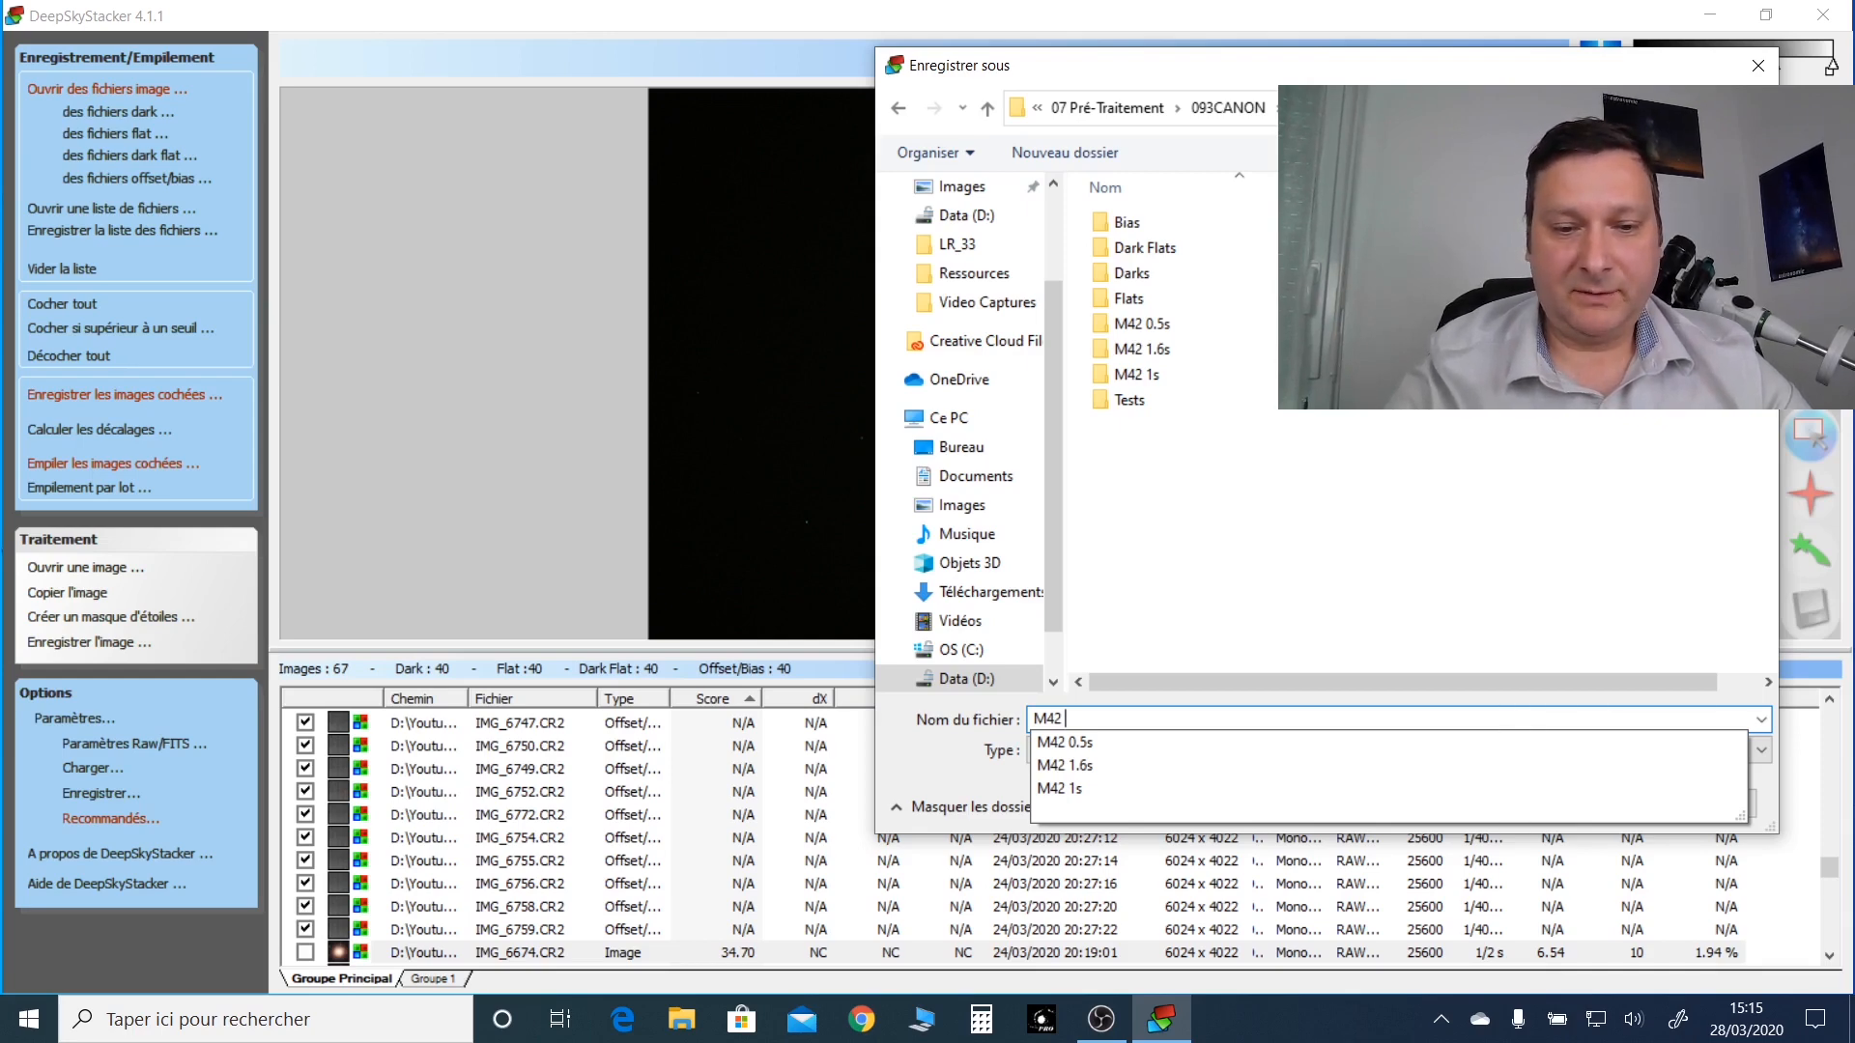
type("0.")
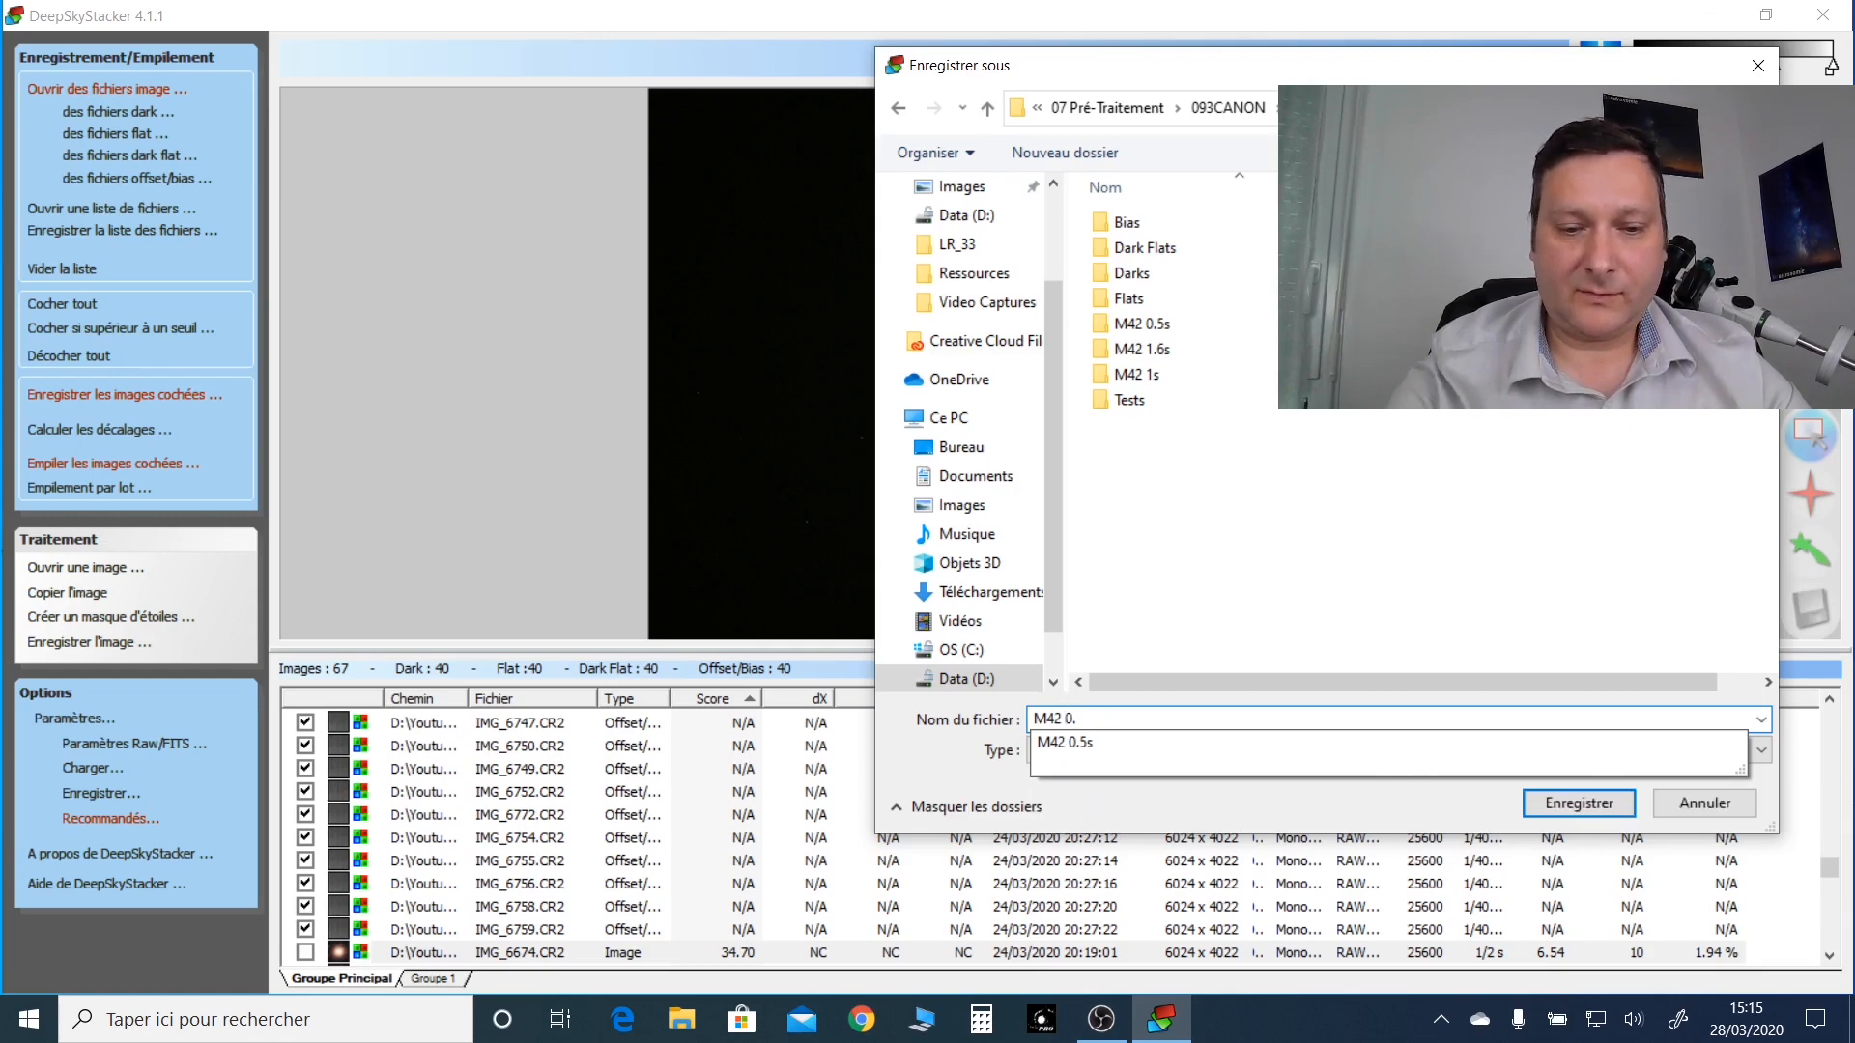
type("5S")
left_click(1107, 720)
key("BackSpace")
type("s")
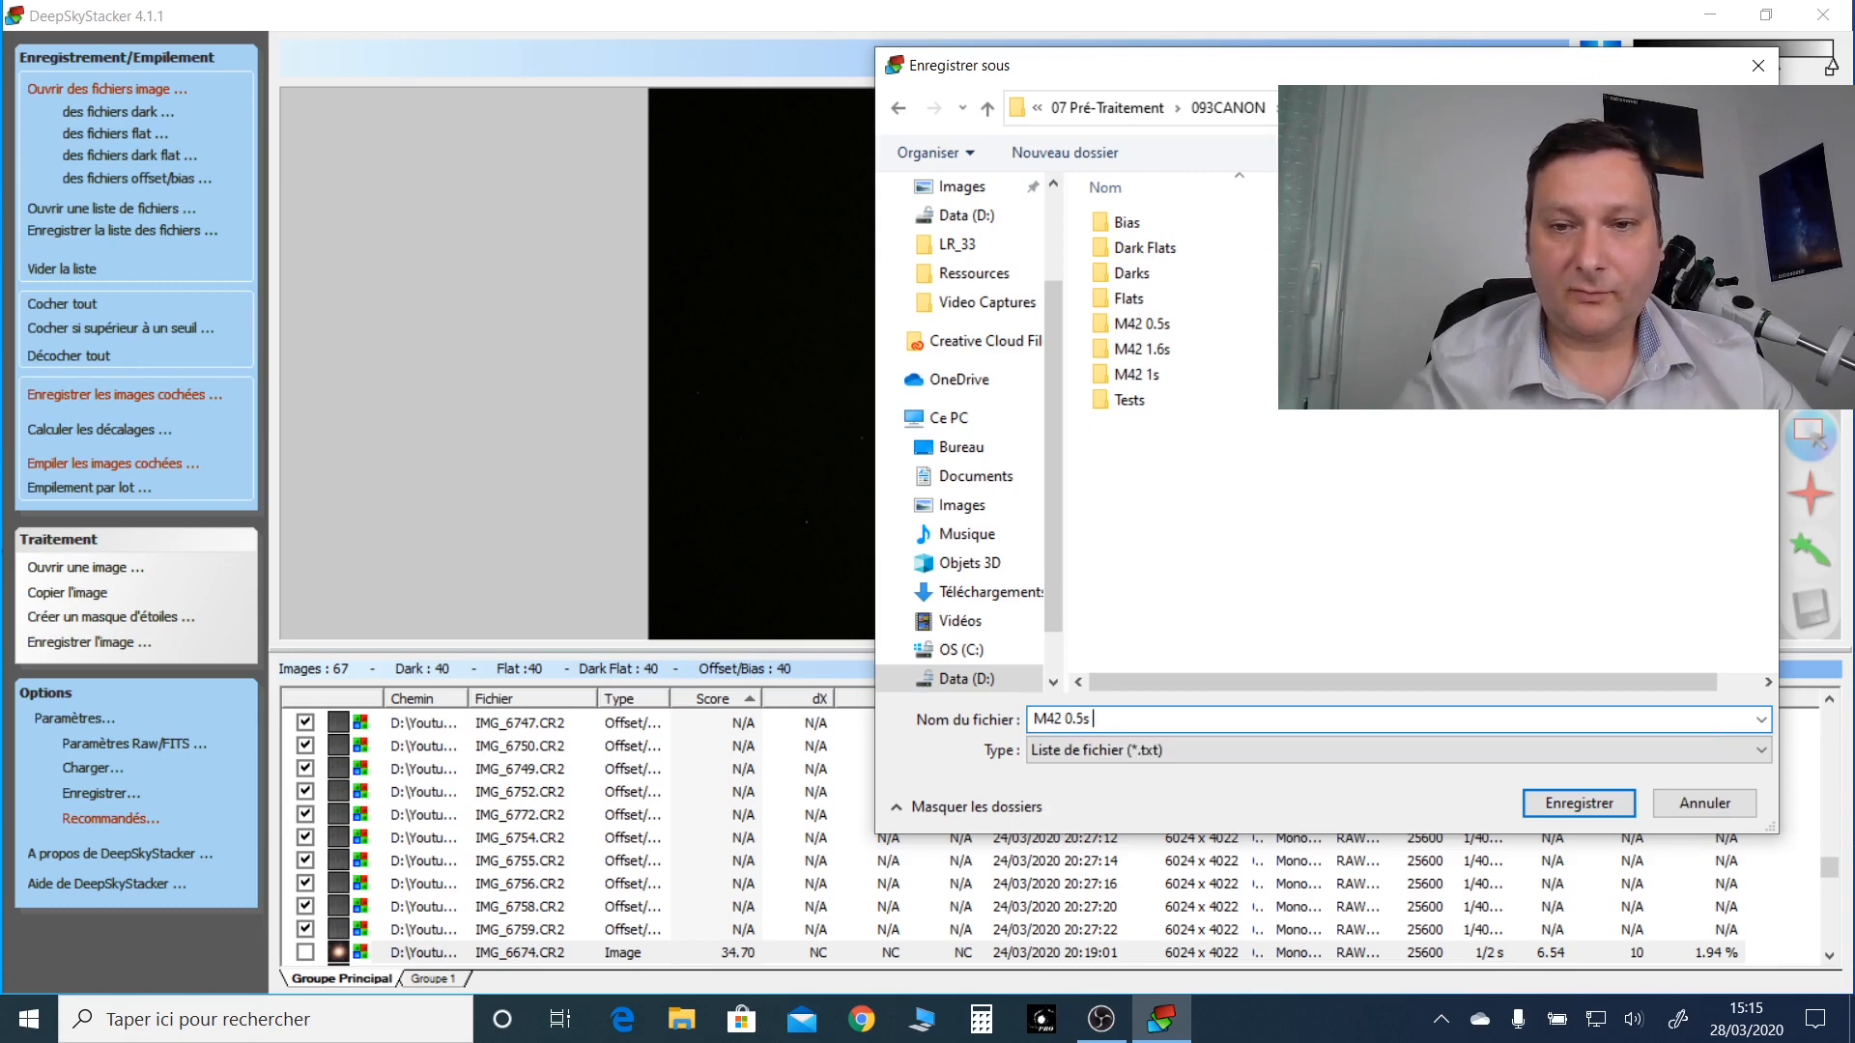
type(" 67")
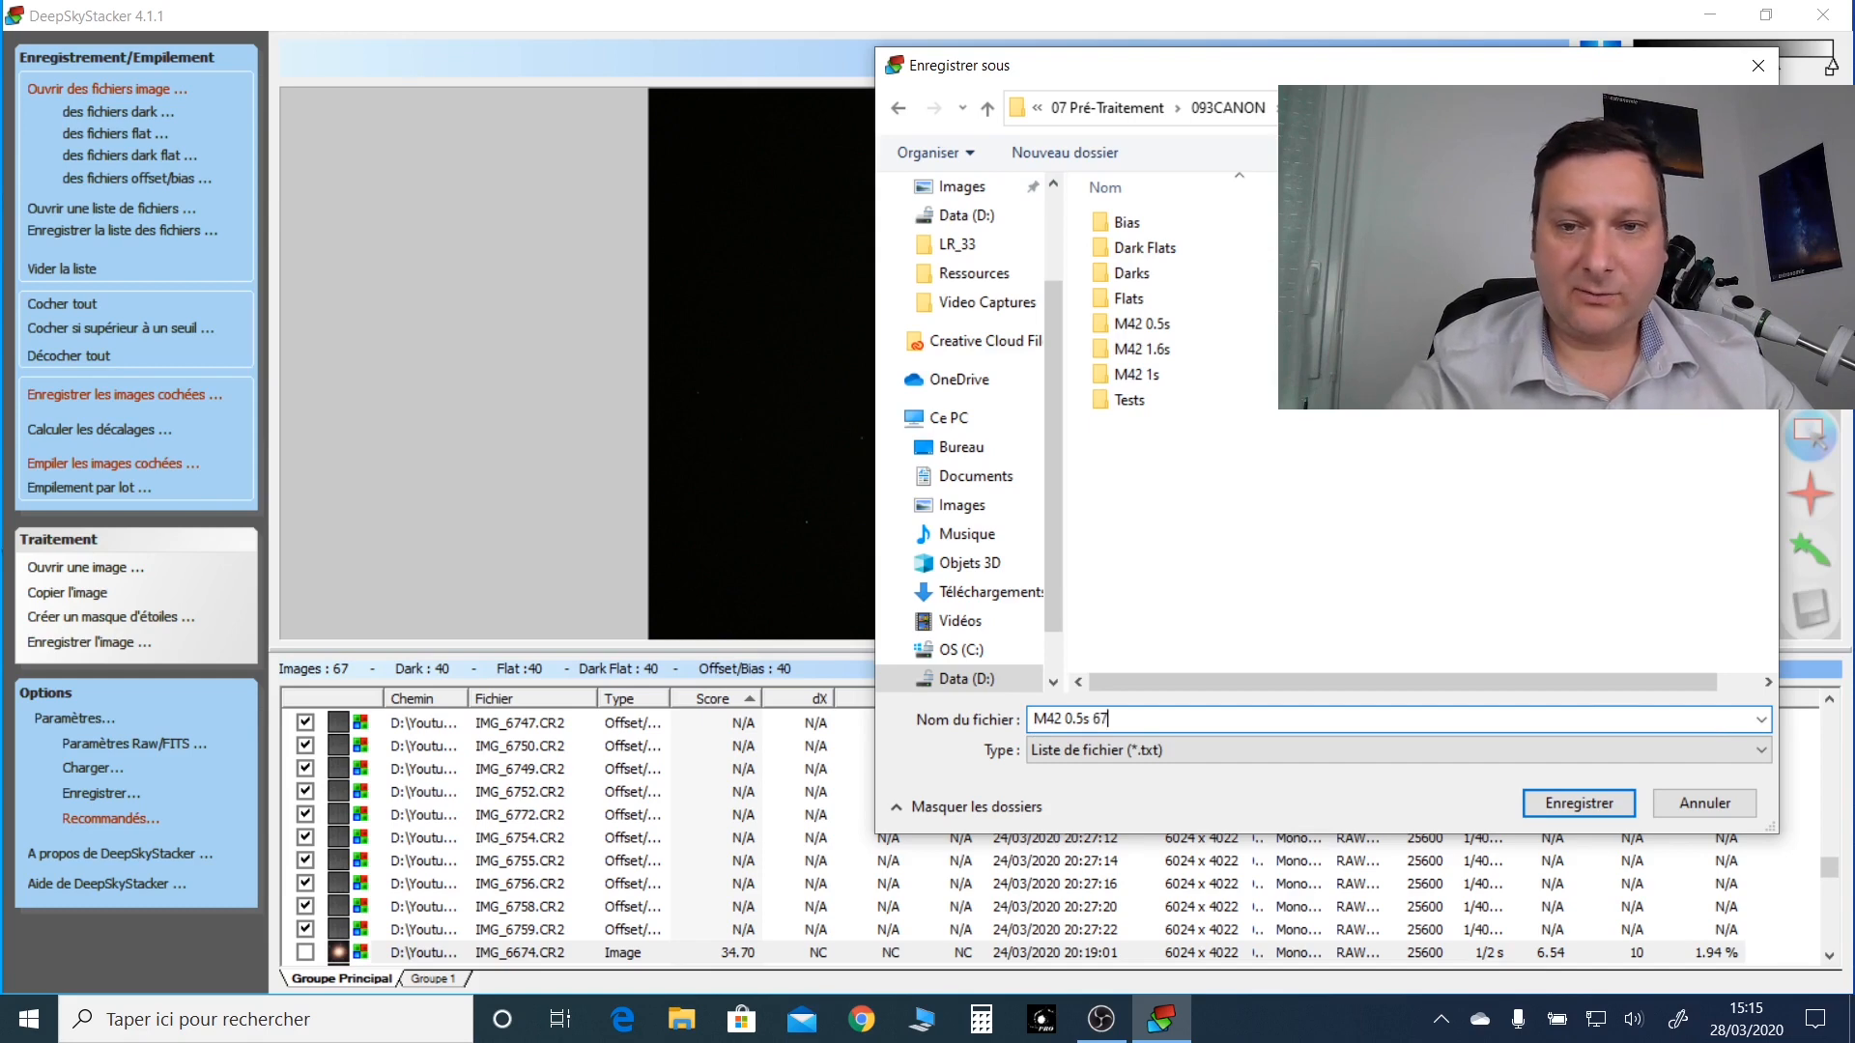
type("L")
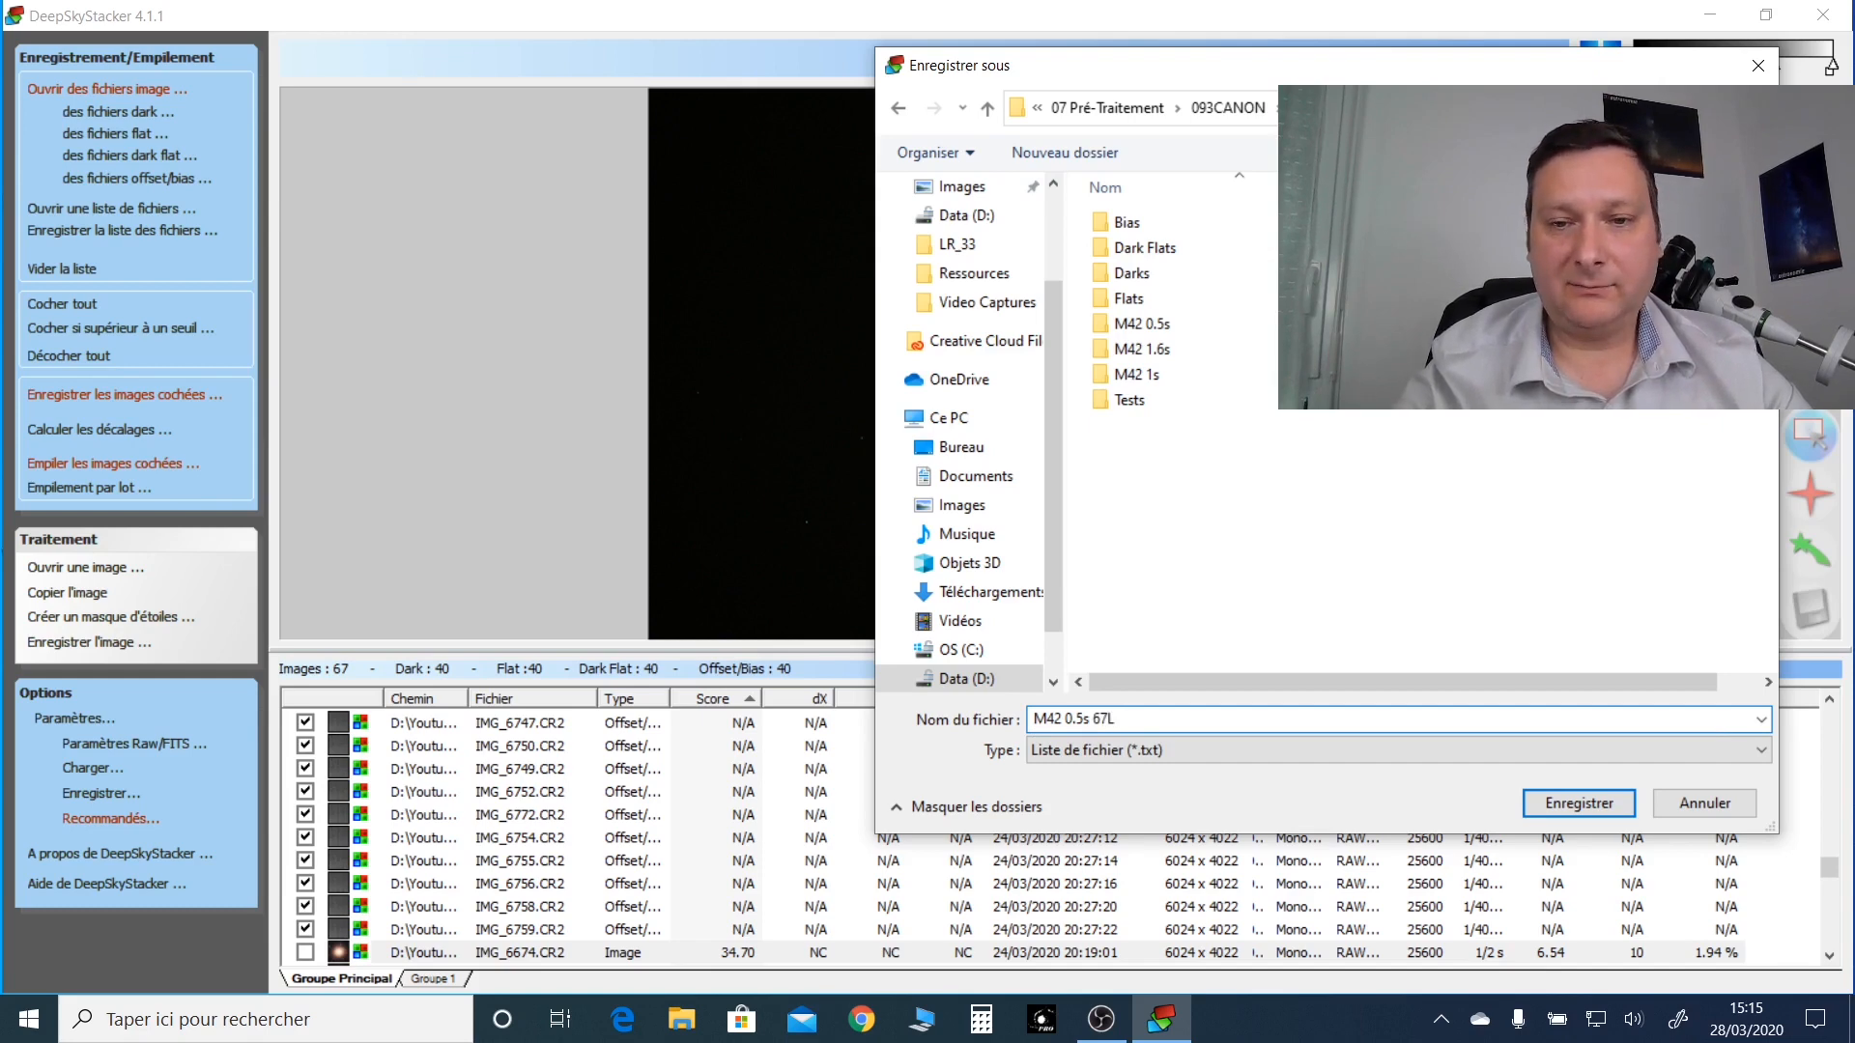
type(" 40")
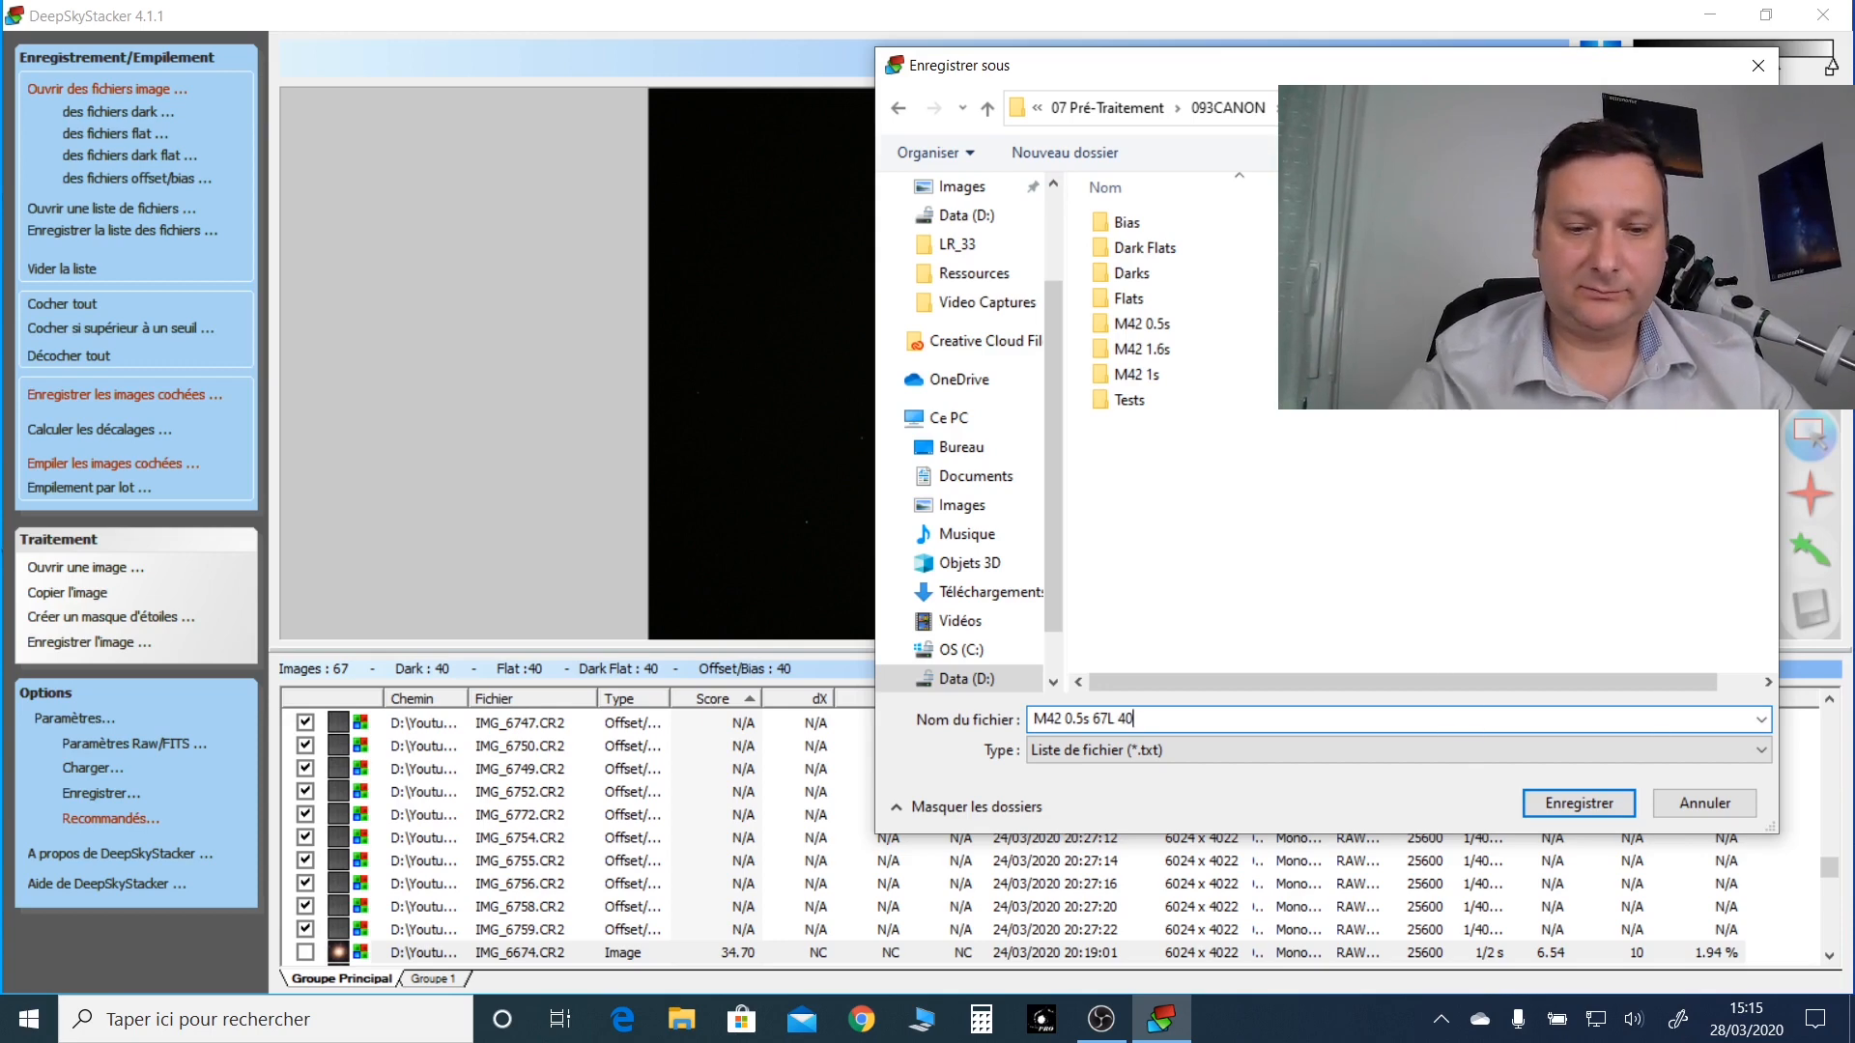
type("D")
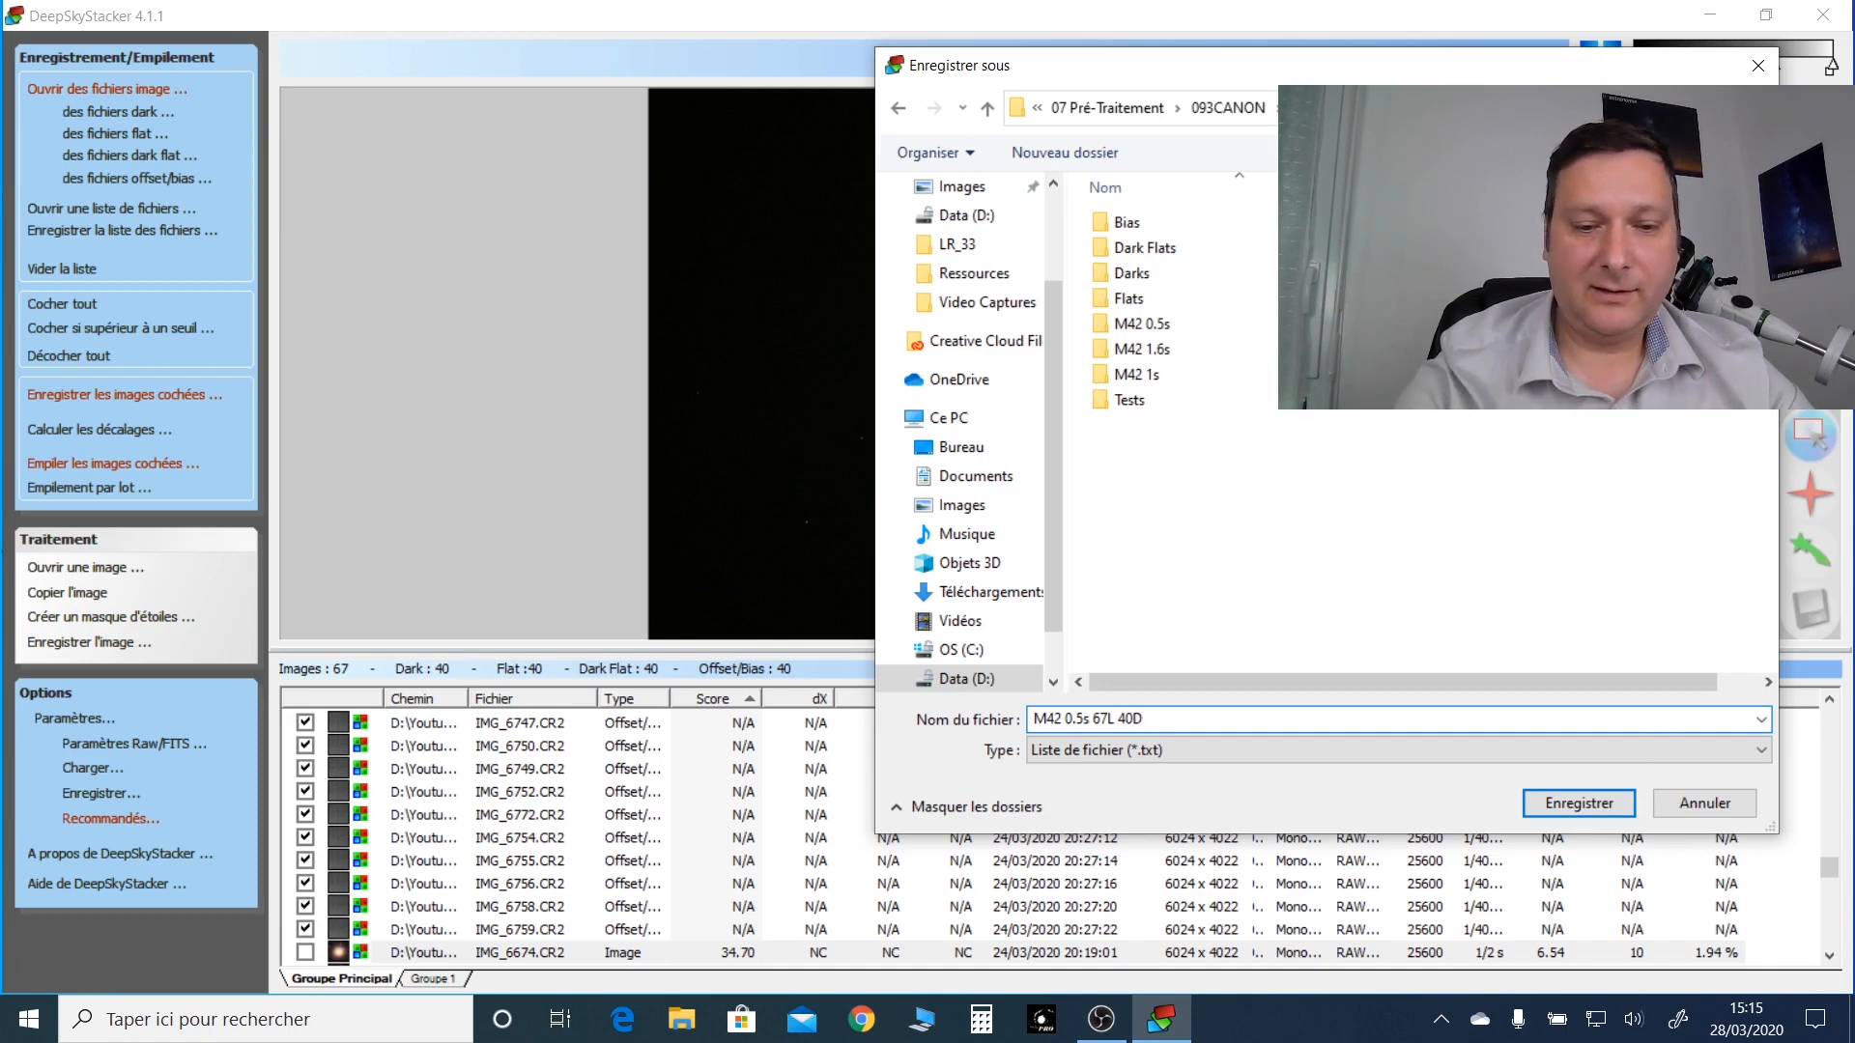
type("OF")
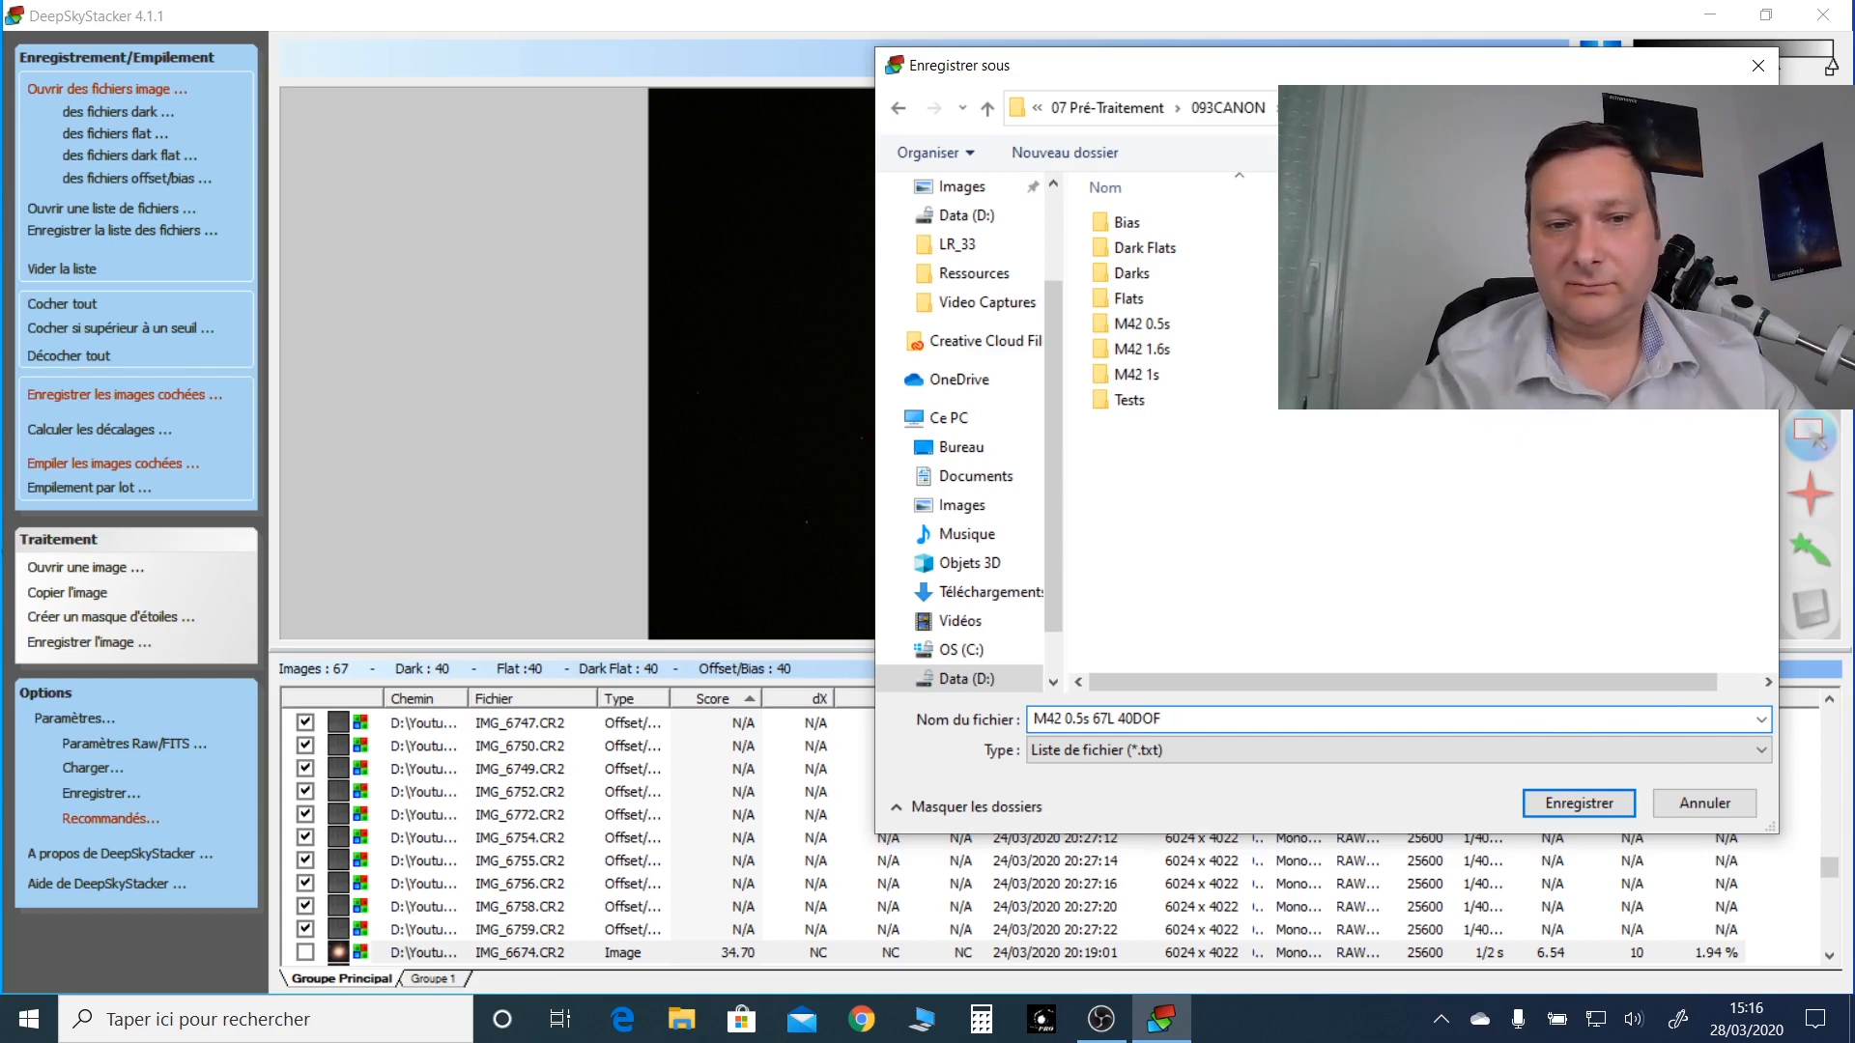
type("DF")
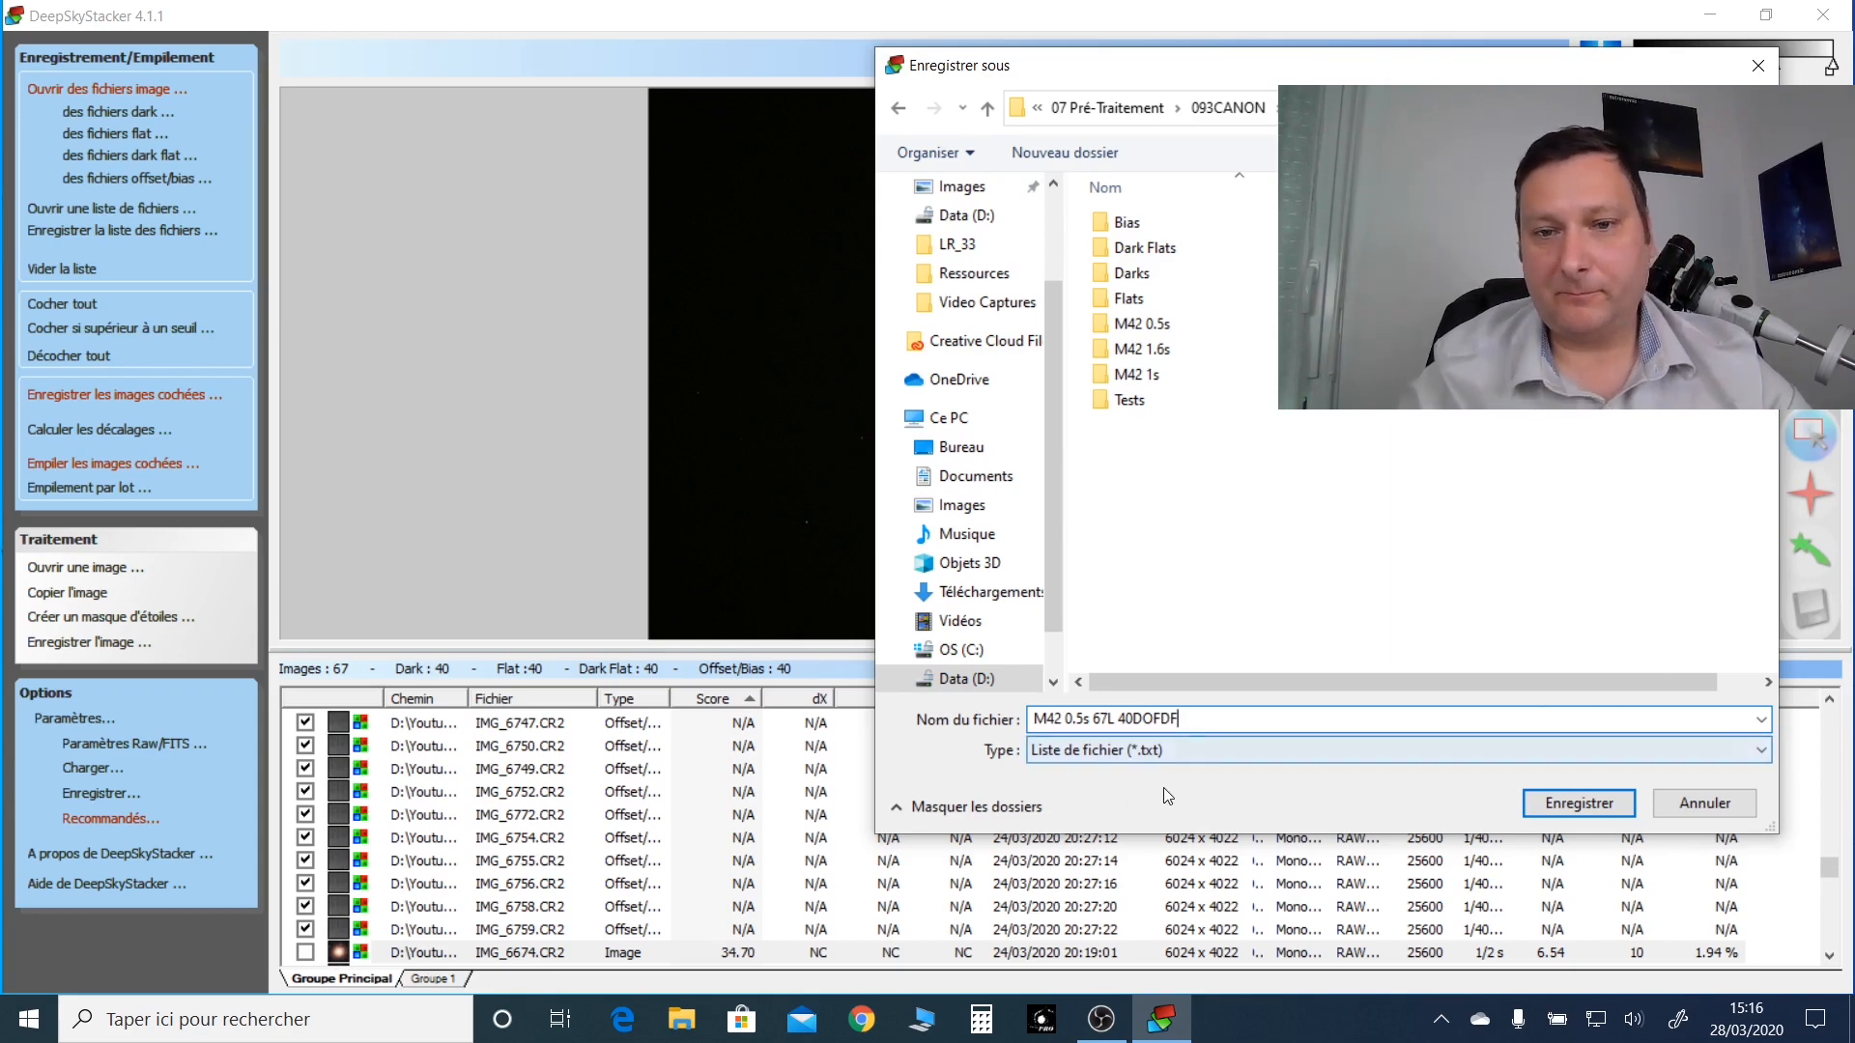
left_click(1572, 804)
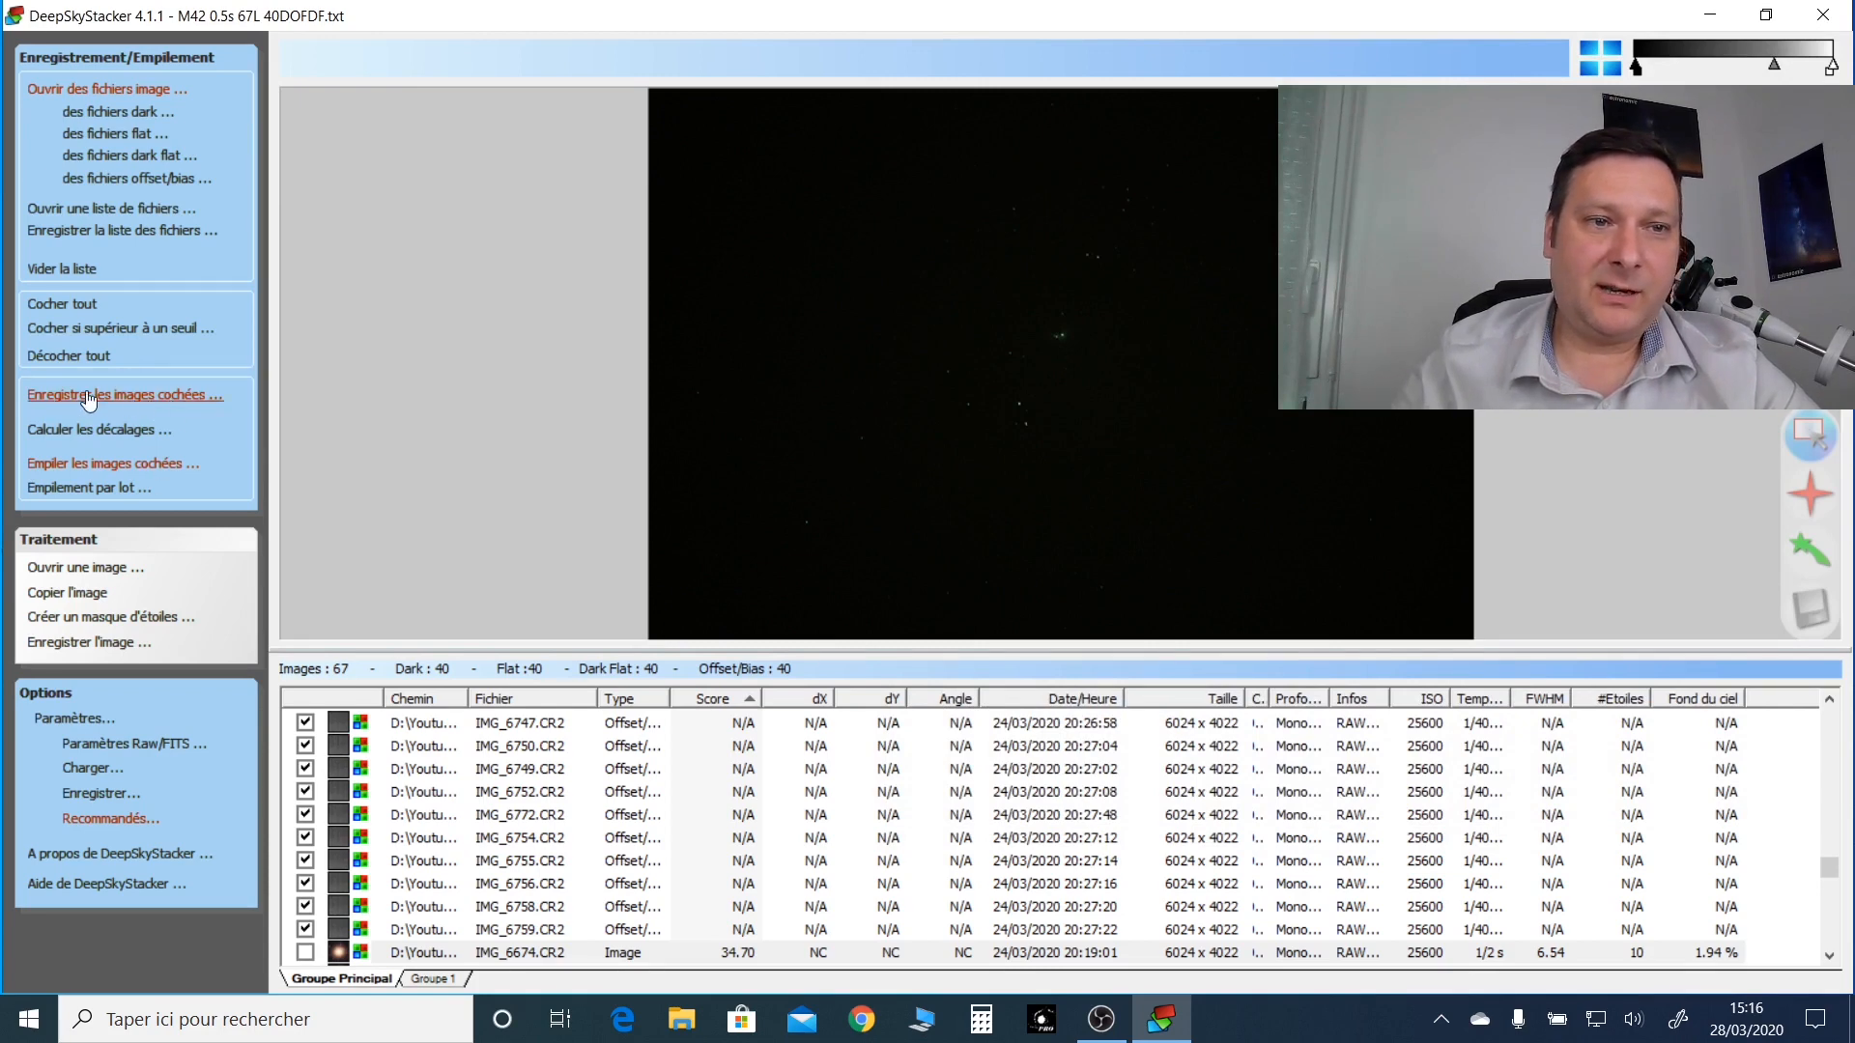
Step: Start registering the checked images and, in the recommended settings, set the black point to 0 and enable per-channel background calibration
left_click(201, 395)
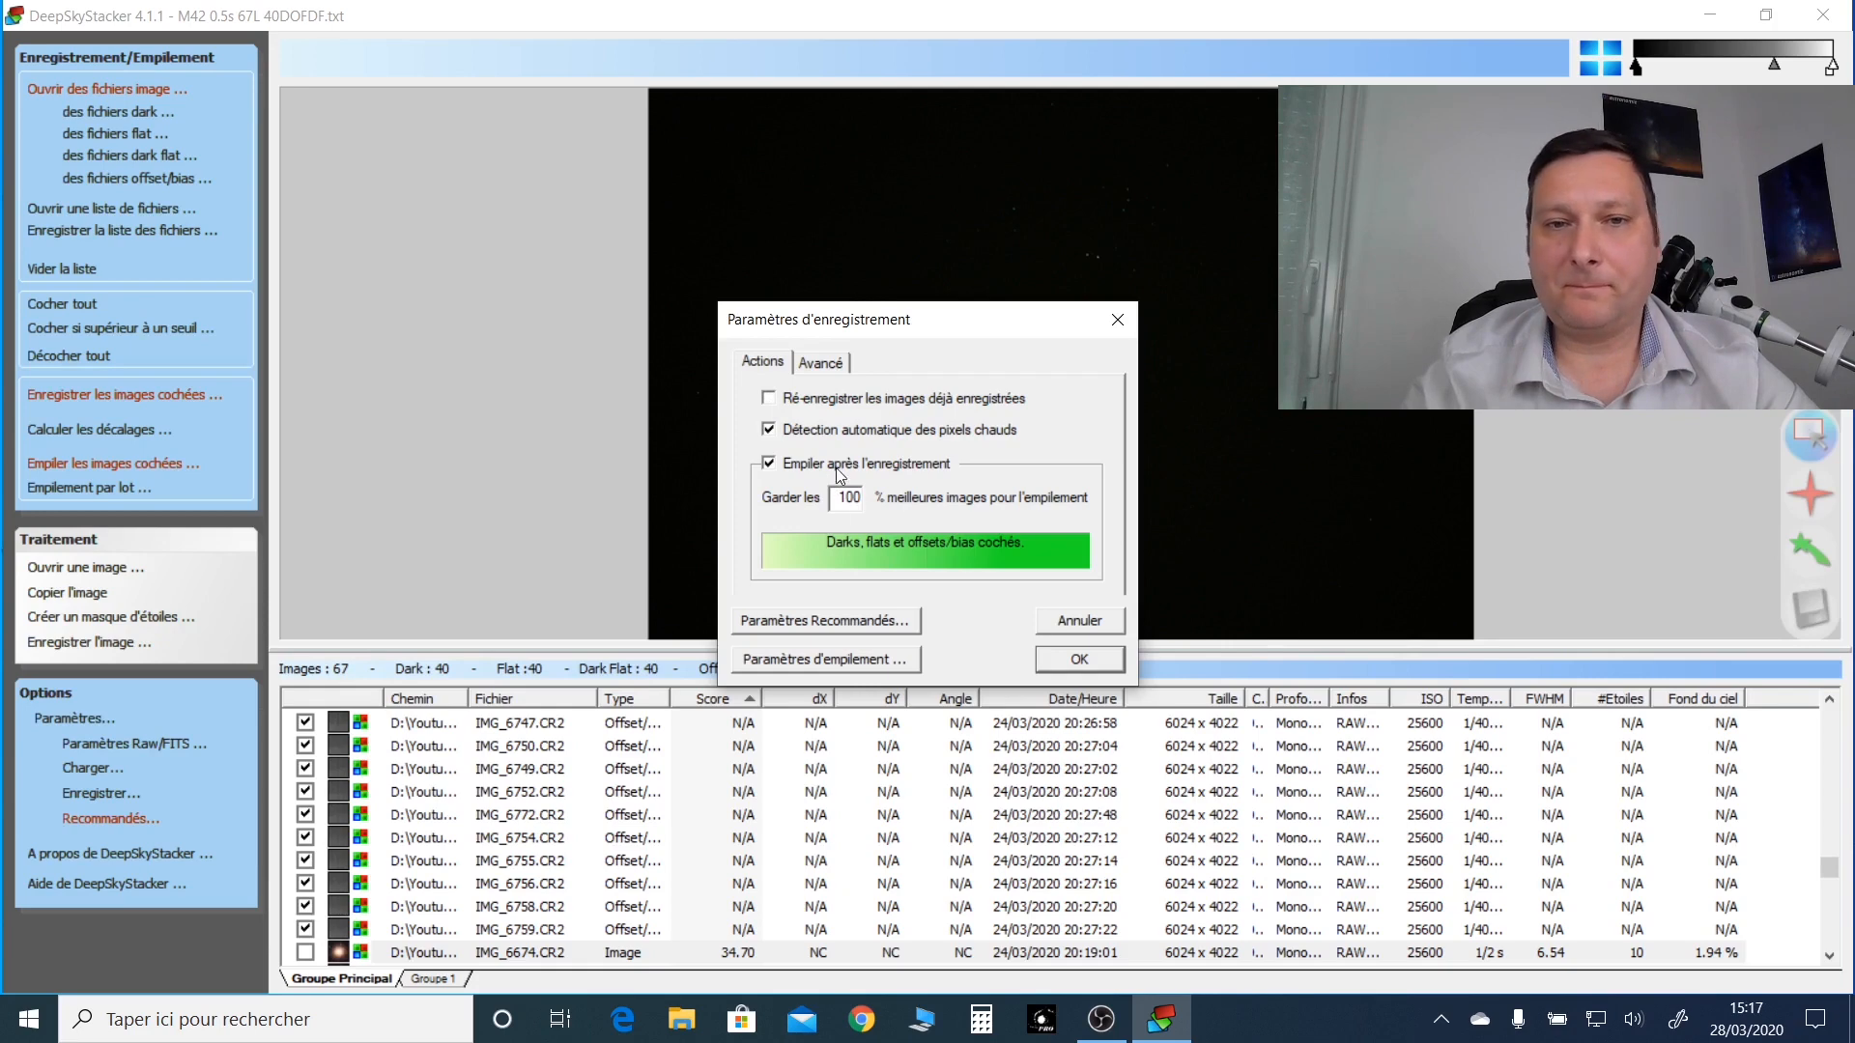
left_click(824, 365)
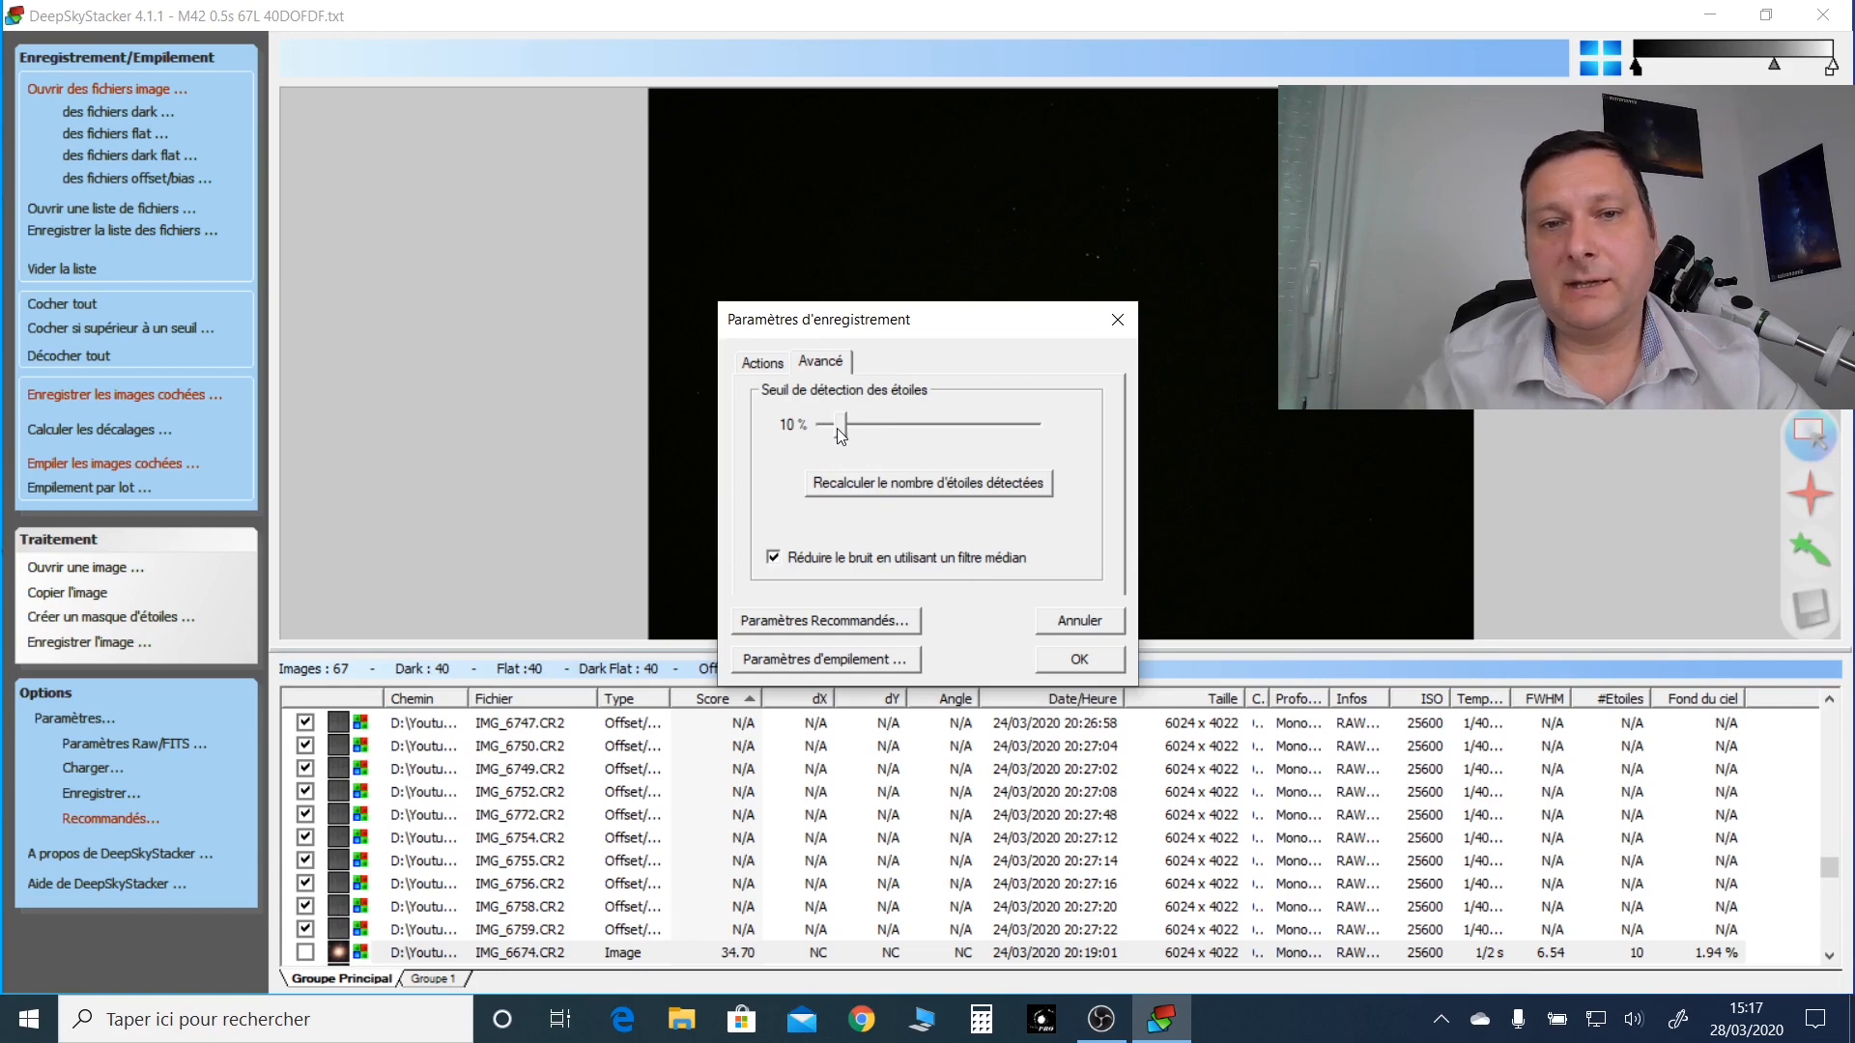
left_click(765, 363)
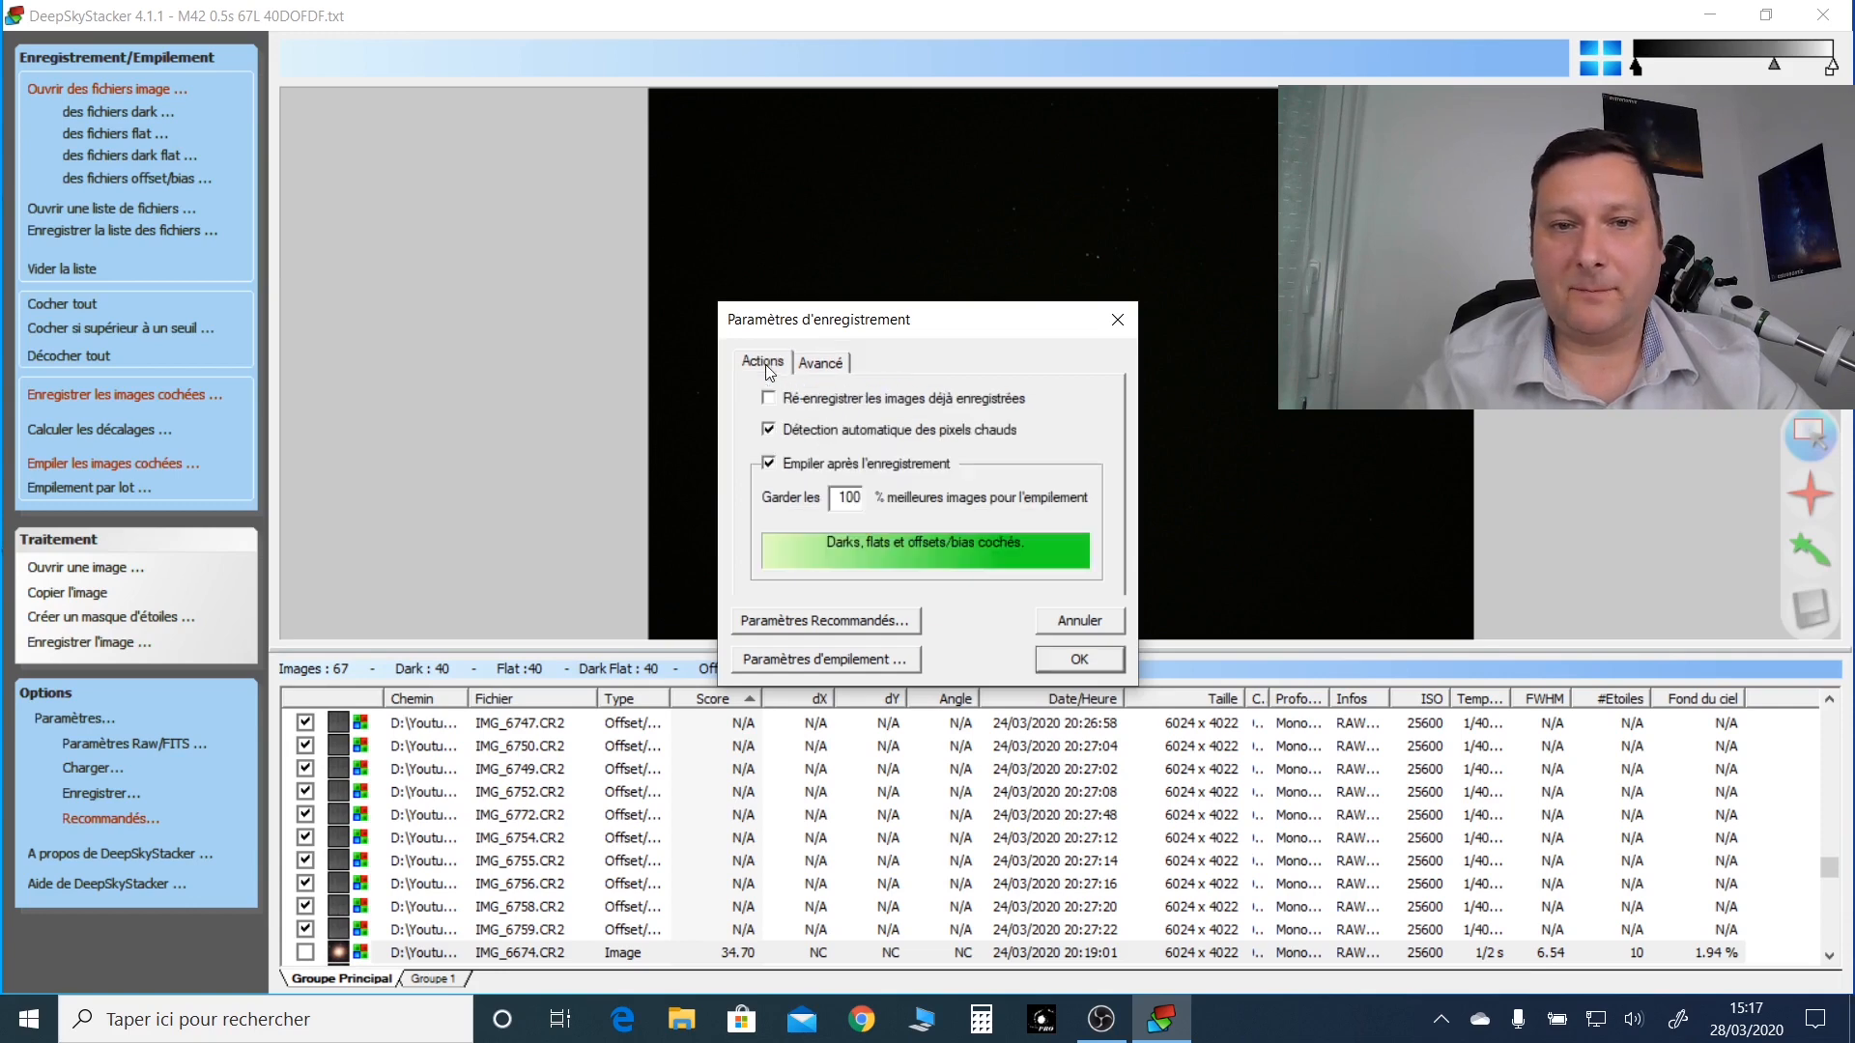
left_click(833, 629)
scroll(846, 570, "down", 1)
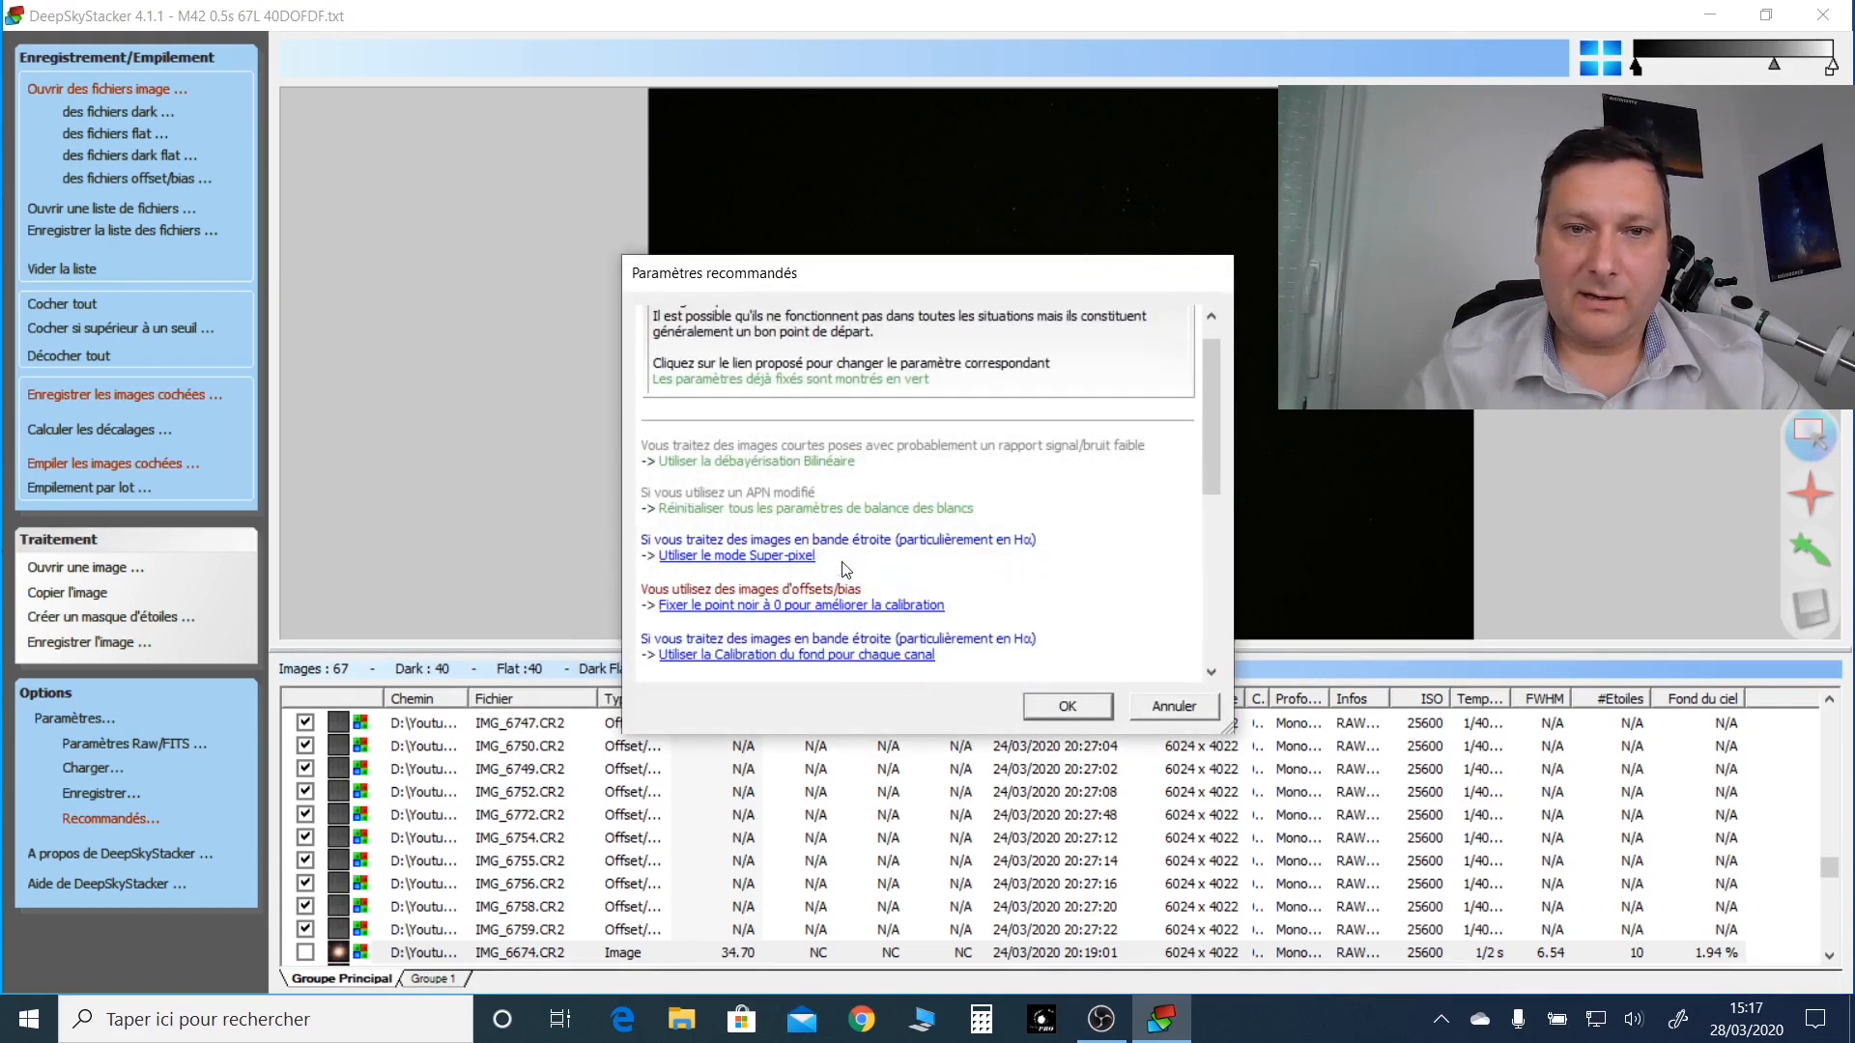
scroll(846, 558, "down", 1)
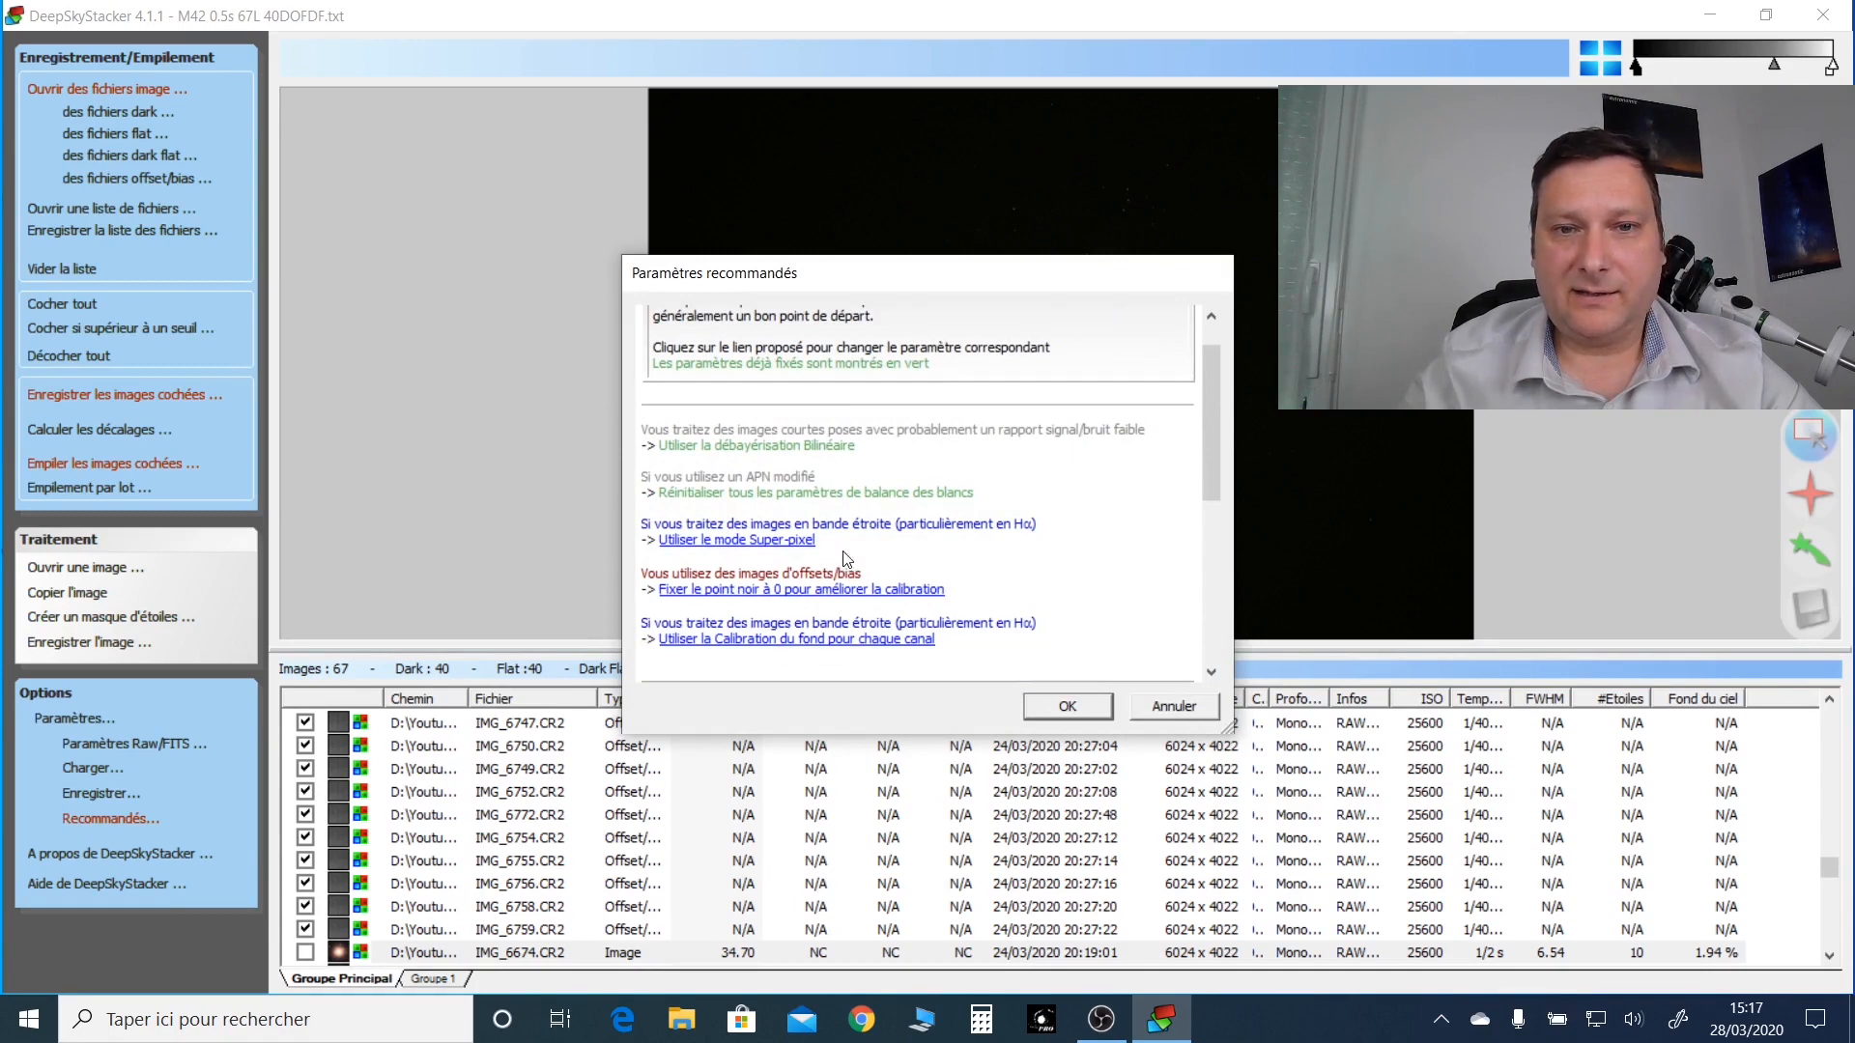
scroll(846, 558, "down", 1)
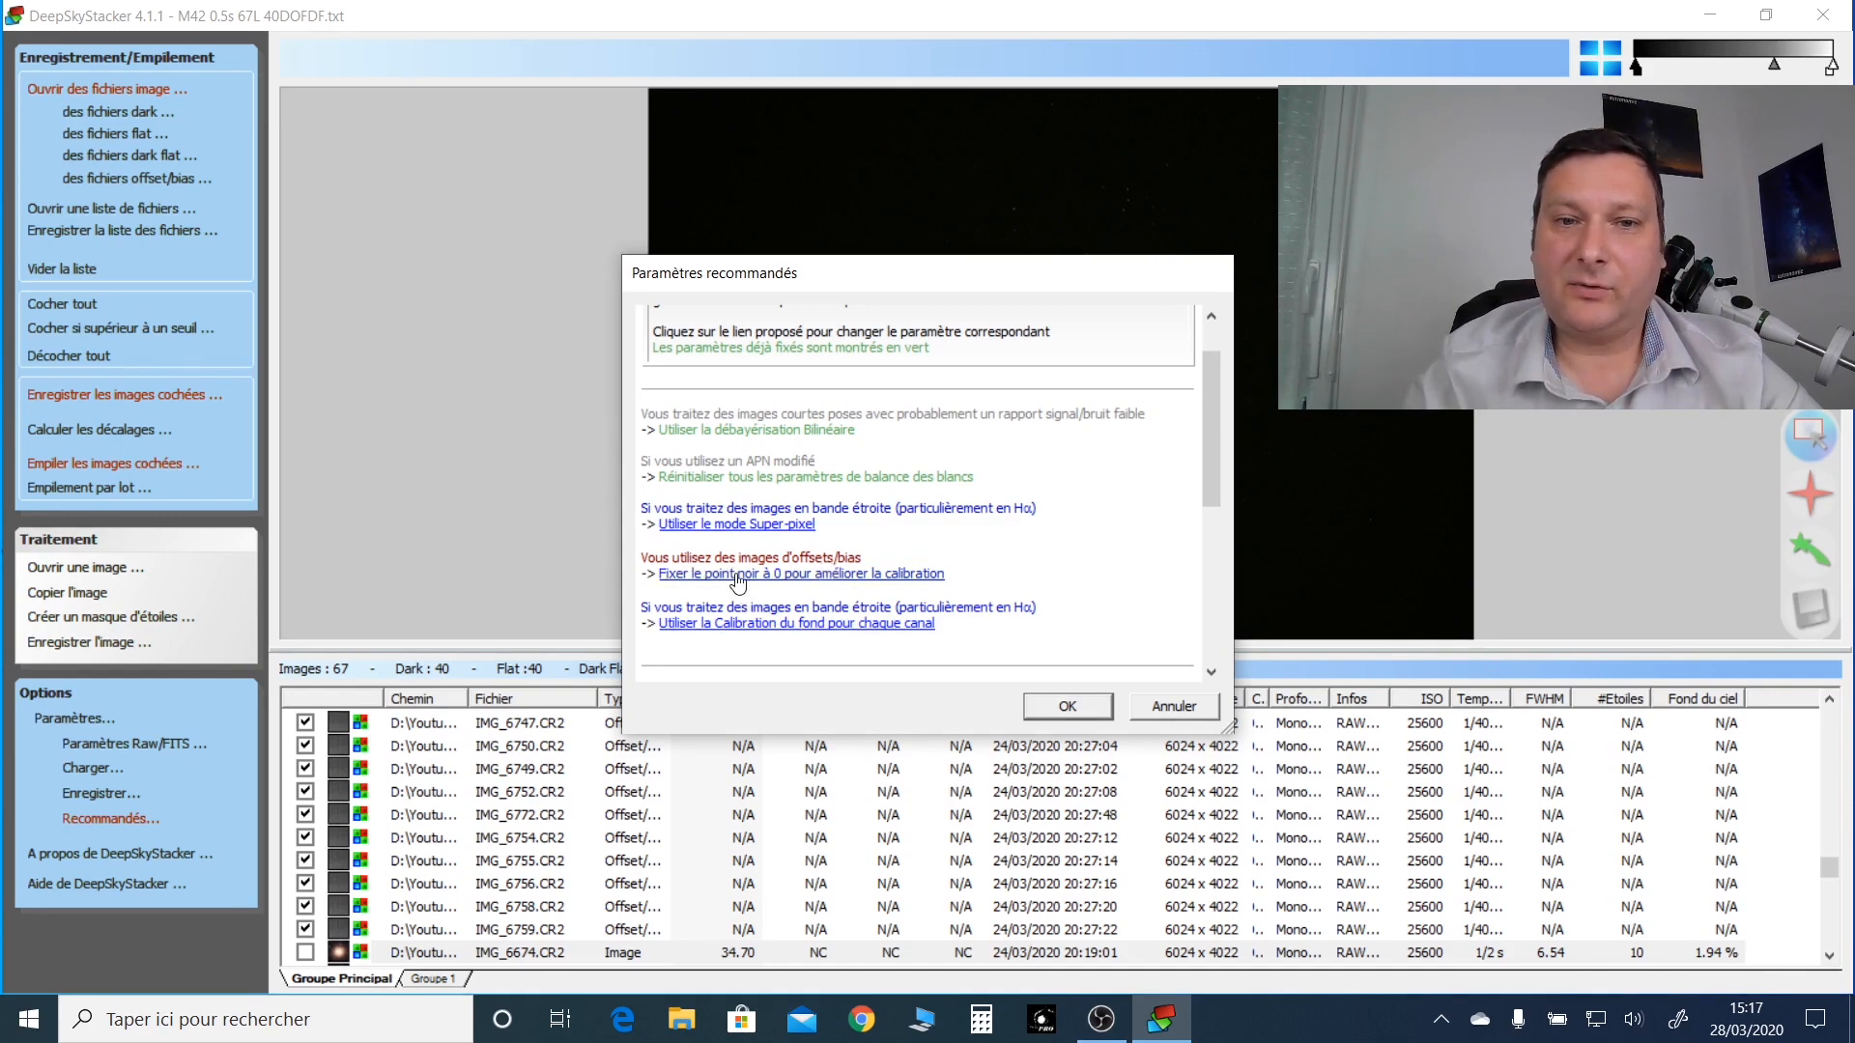
left_click(854, 578)
left_click(833, 624)
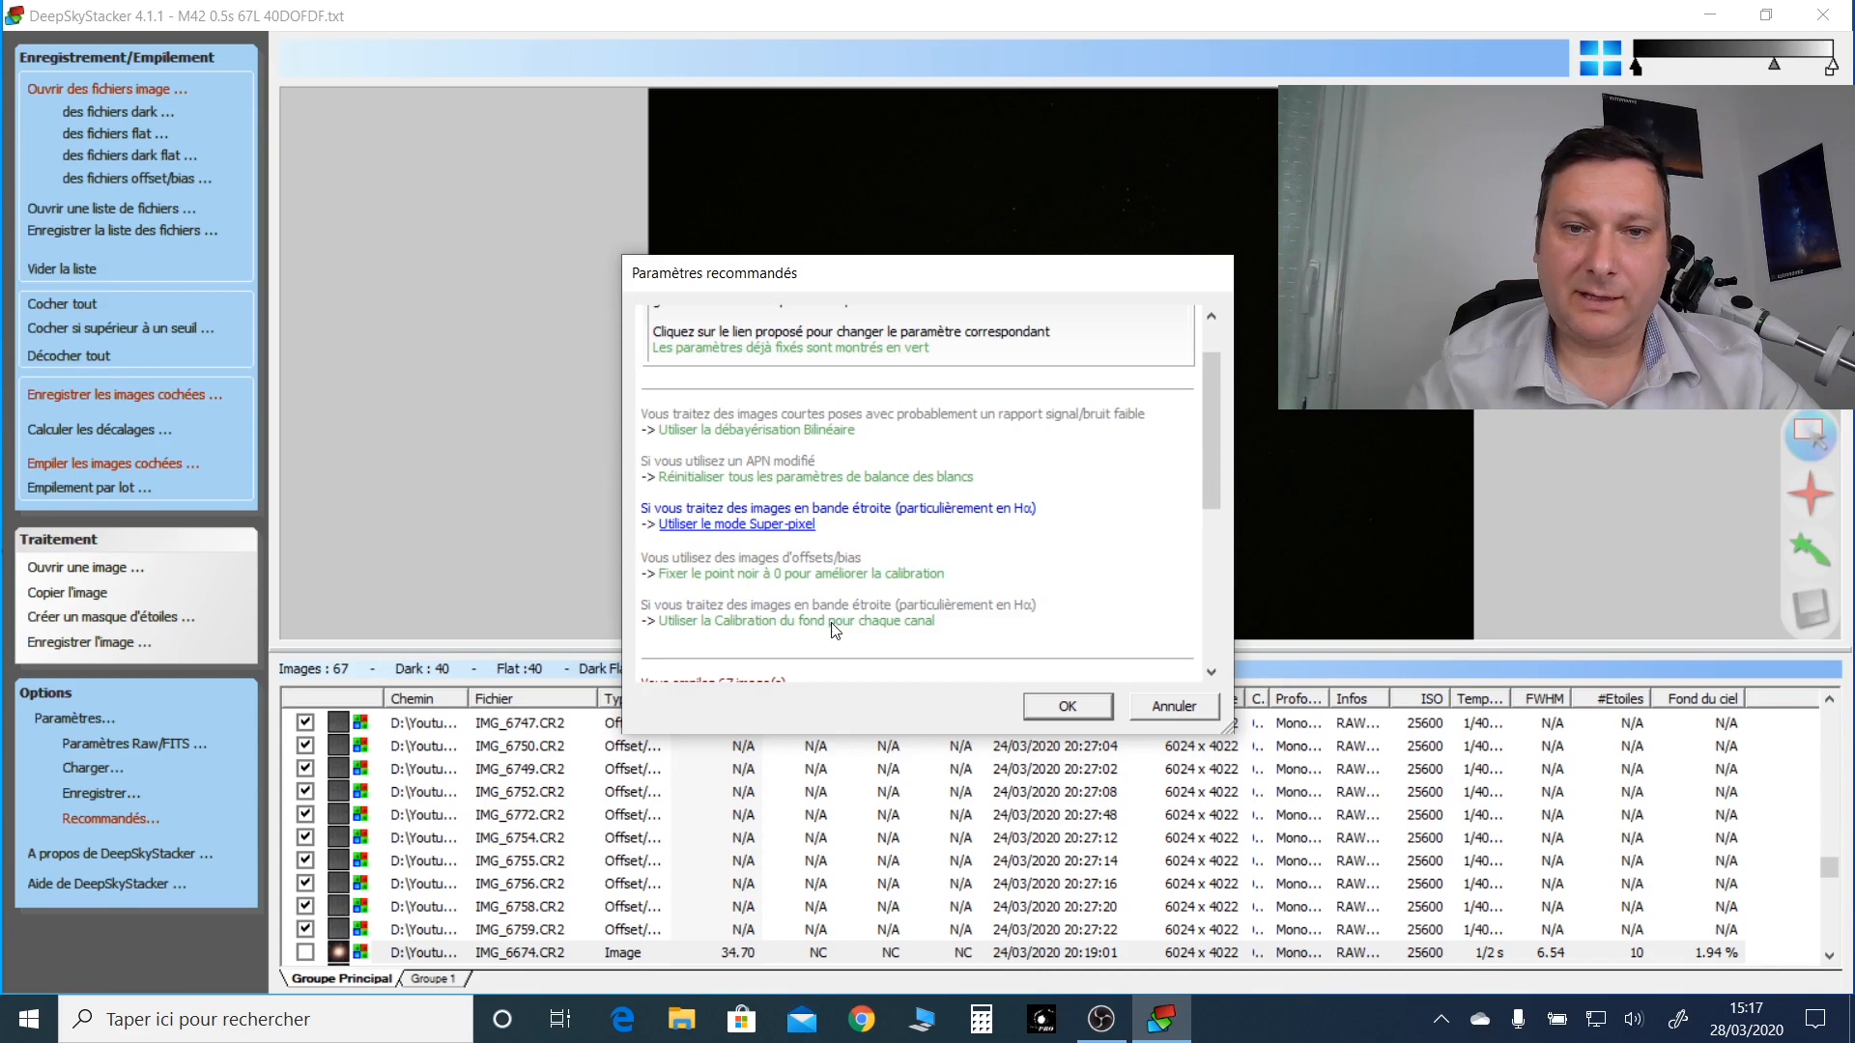
Step: Apply the recommended auto adaptive weighted average to the images and median sigma-clipping to the offset/bias, dark and flat masters
scroll(1156, 593, "down", 4)
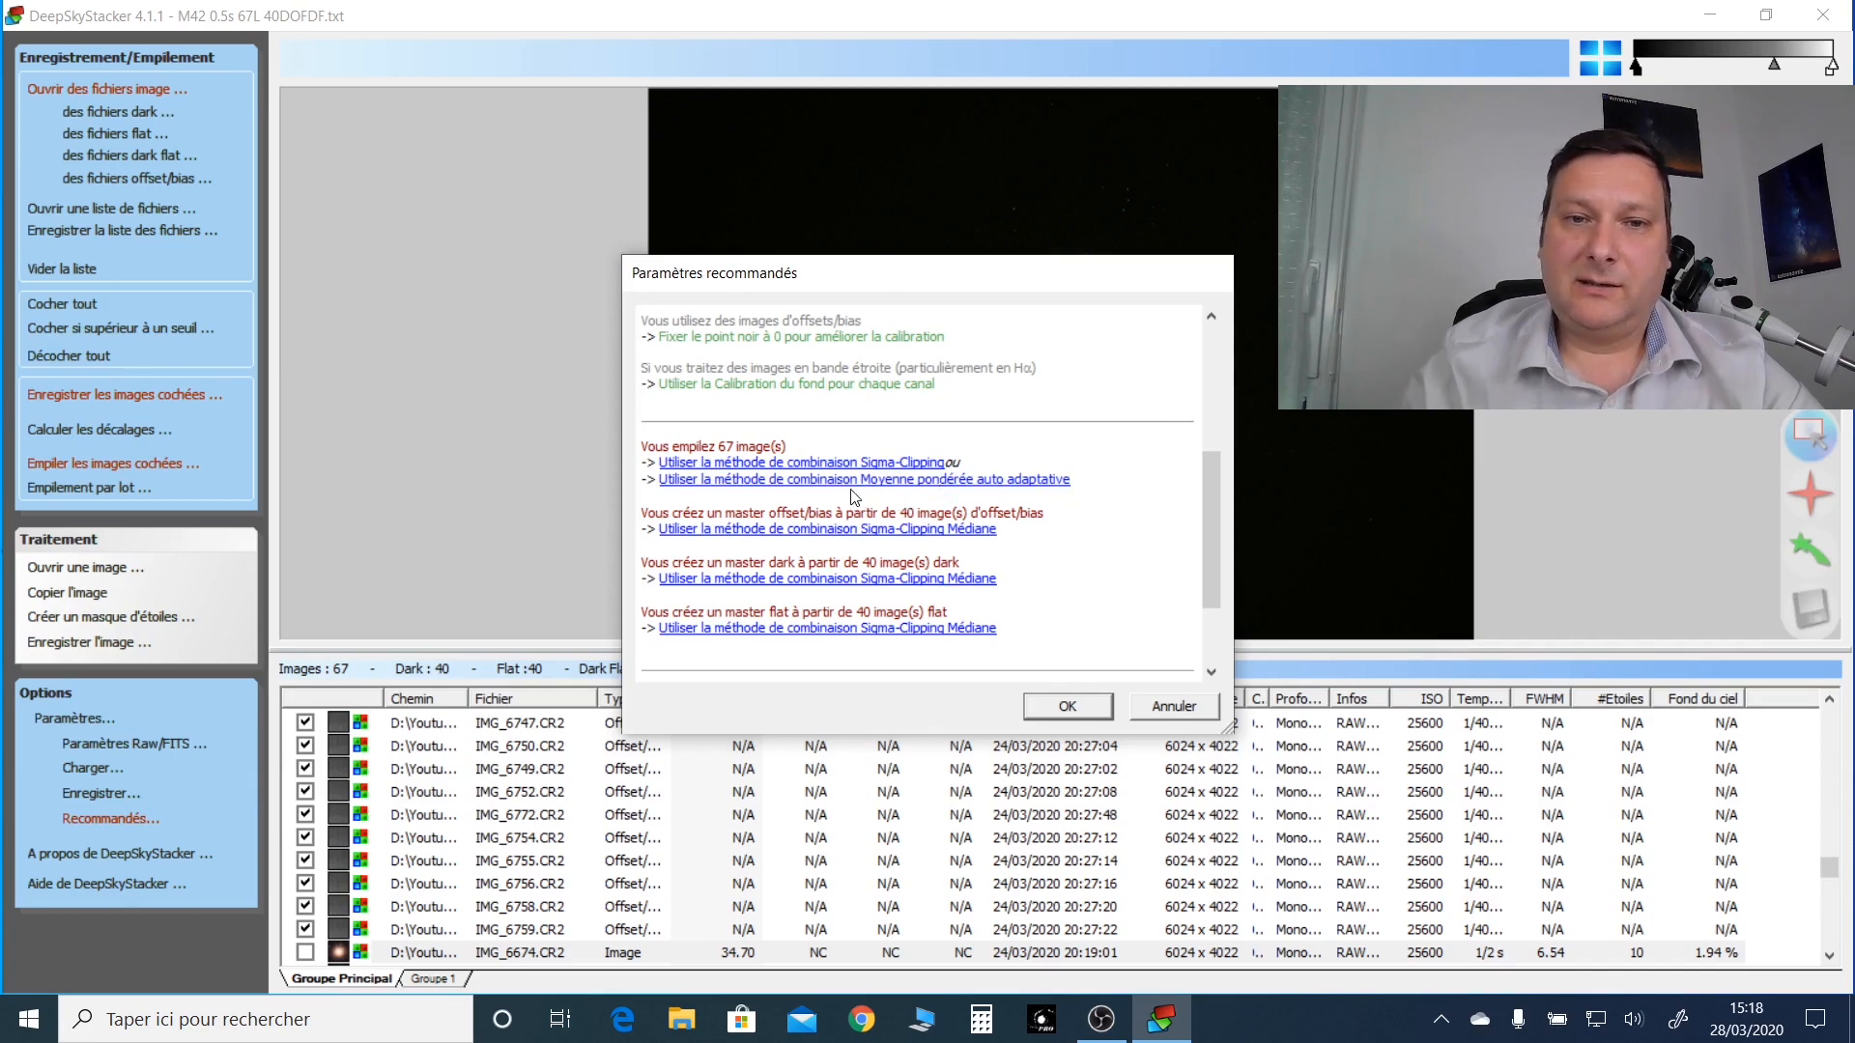
left_click(1019, 482)
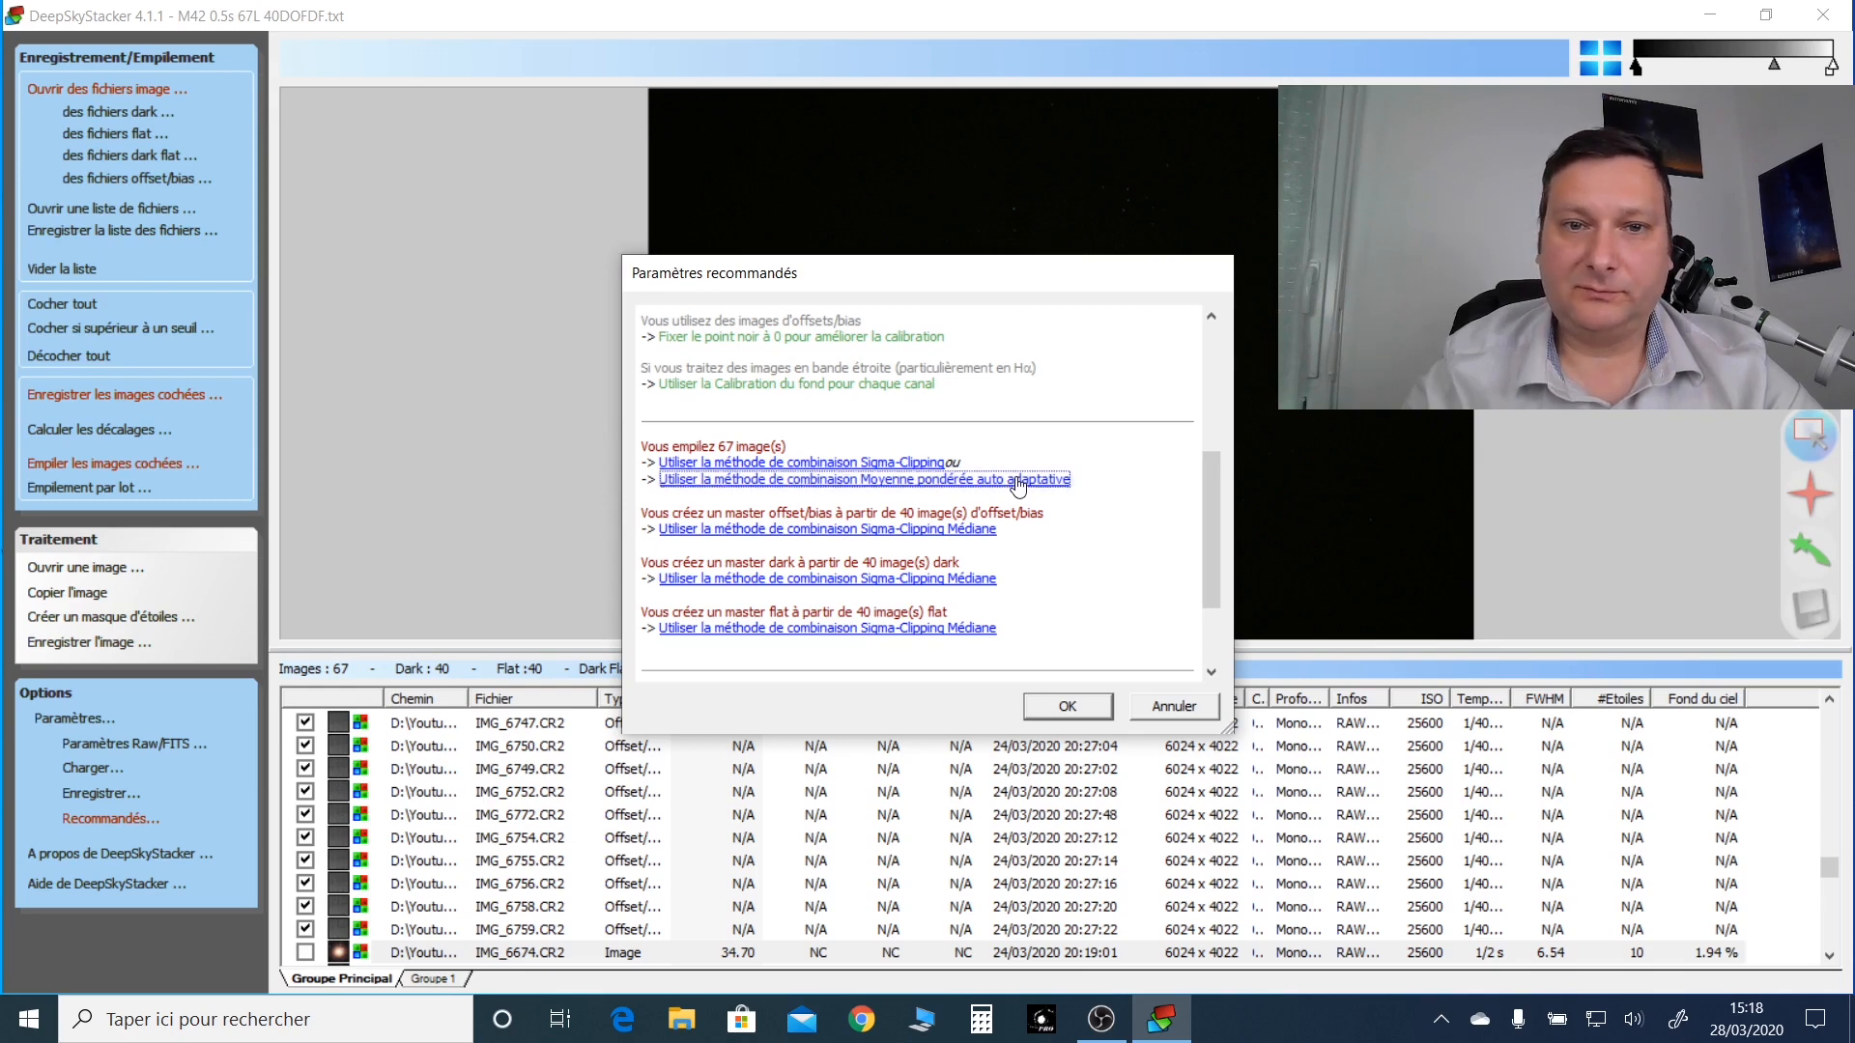
left_click(969, 527)
left_click(969, 575)
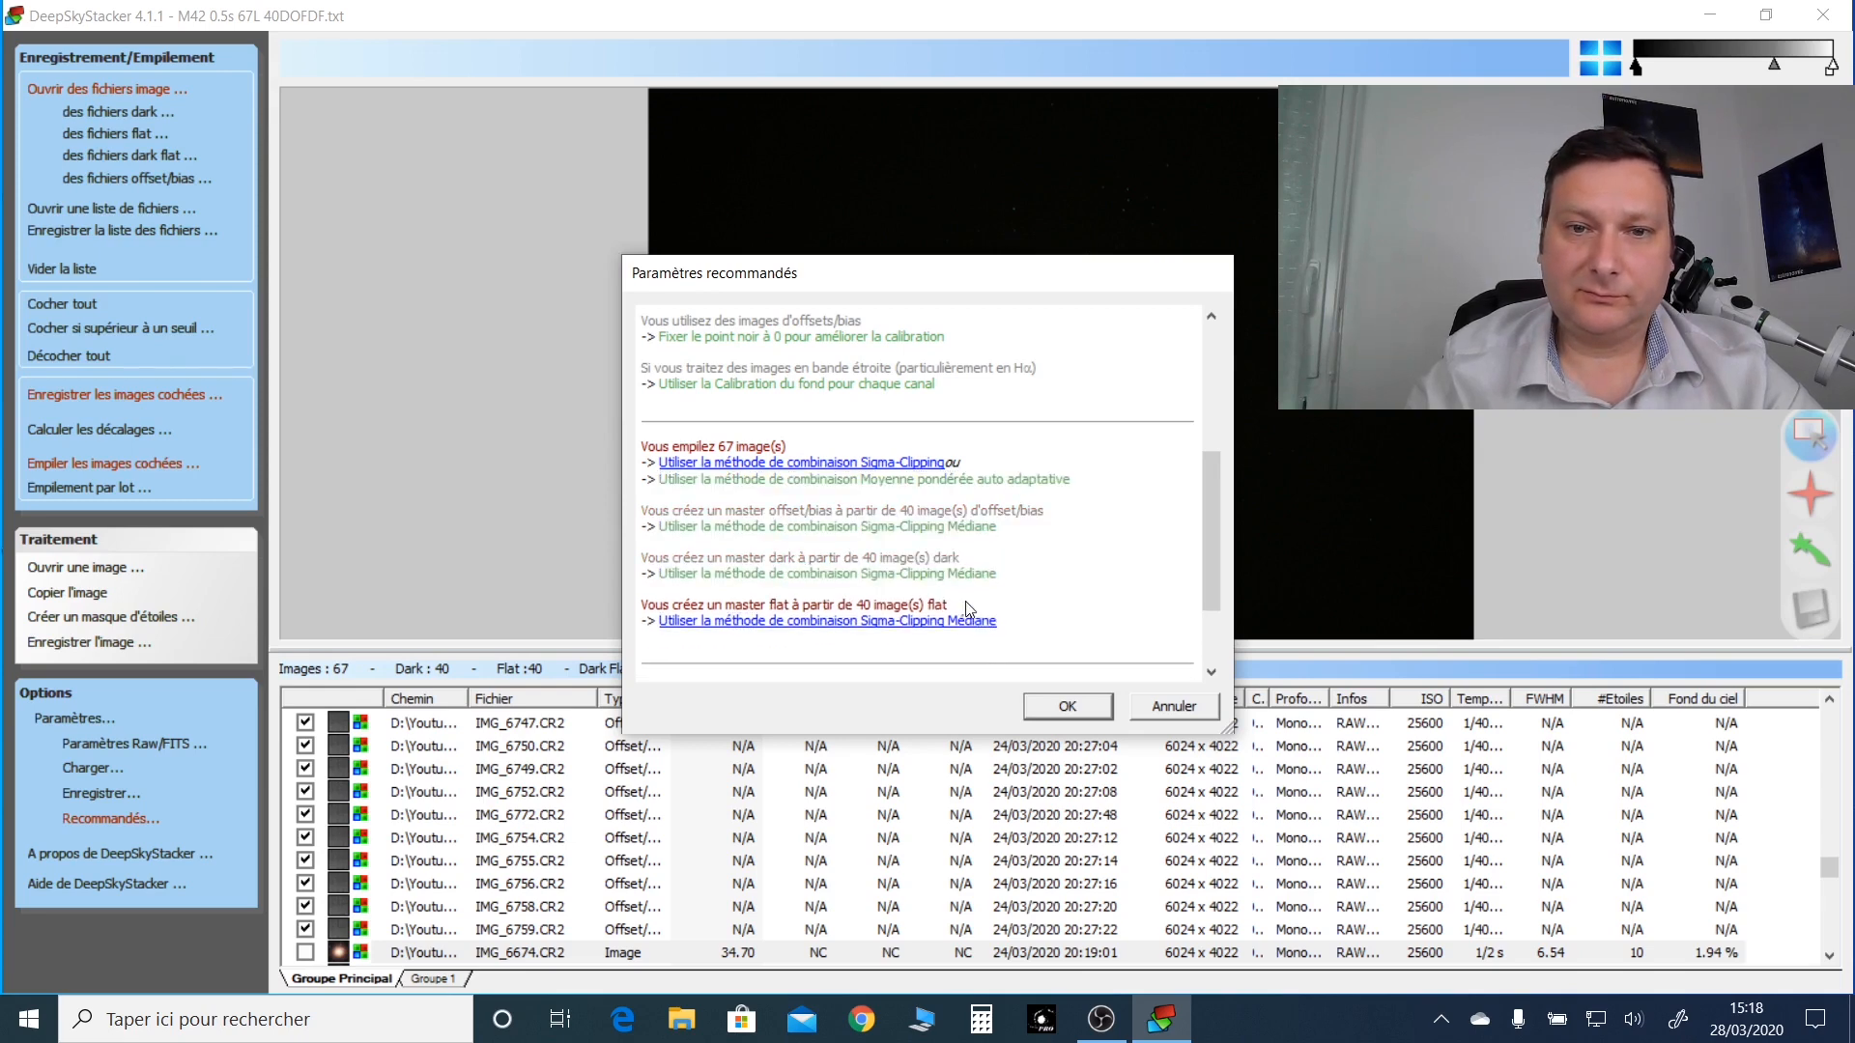
left_click(970, 624)
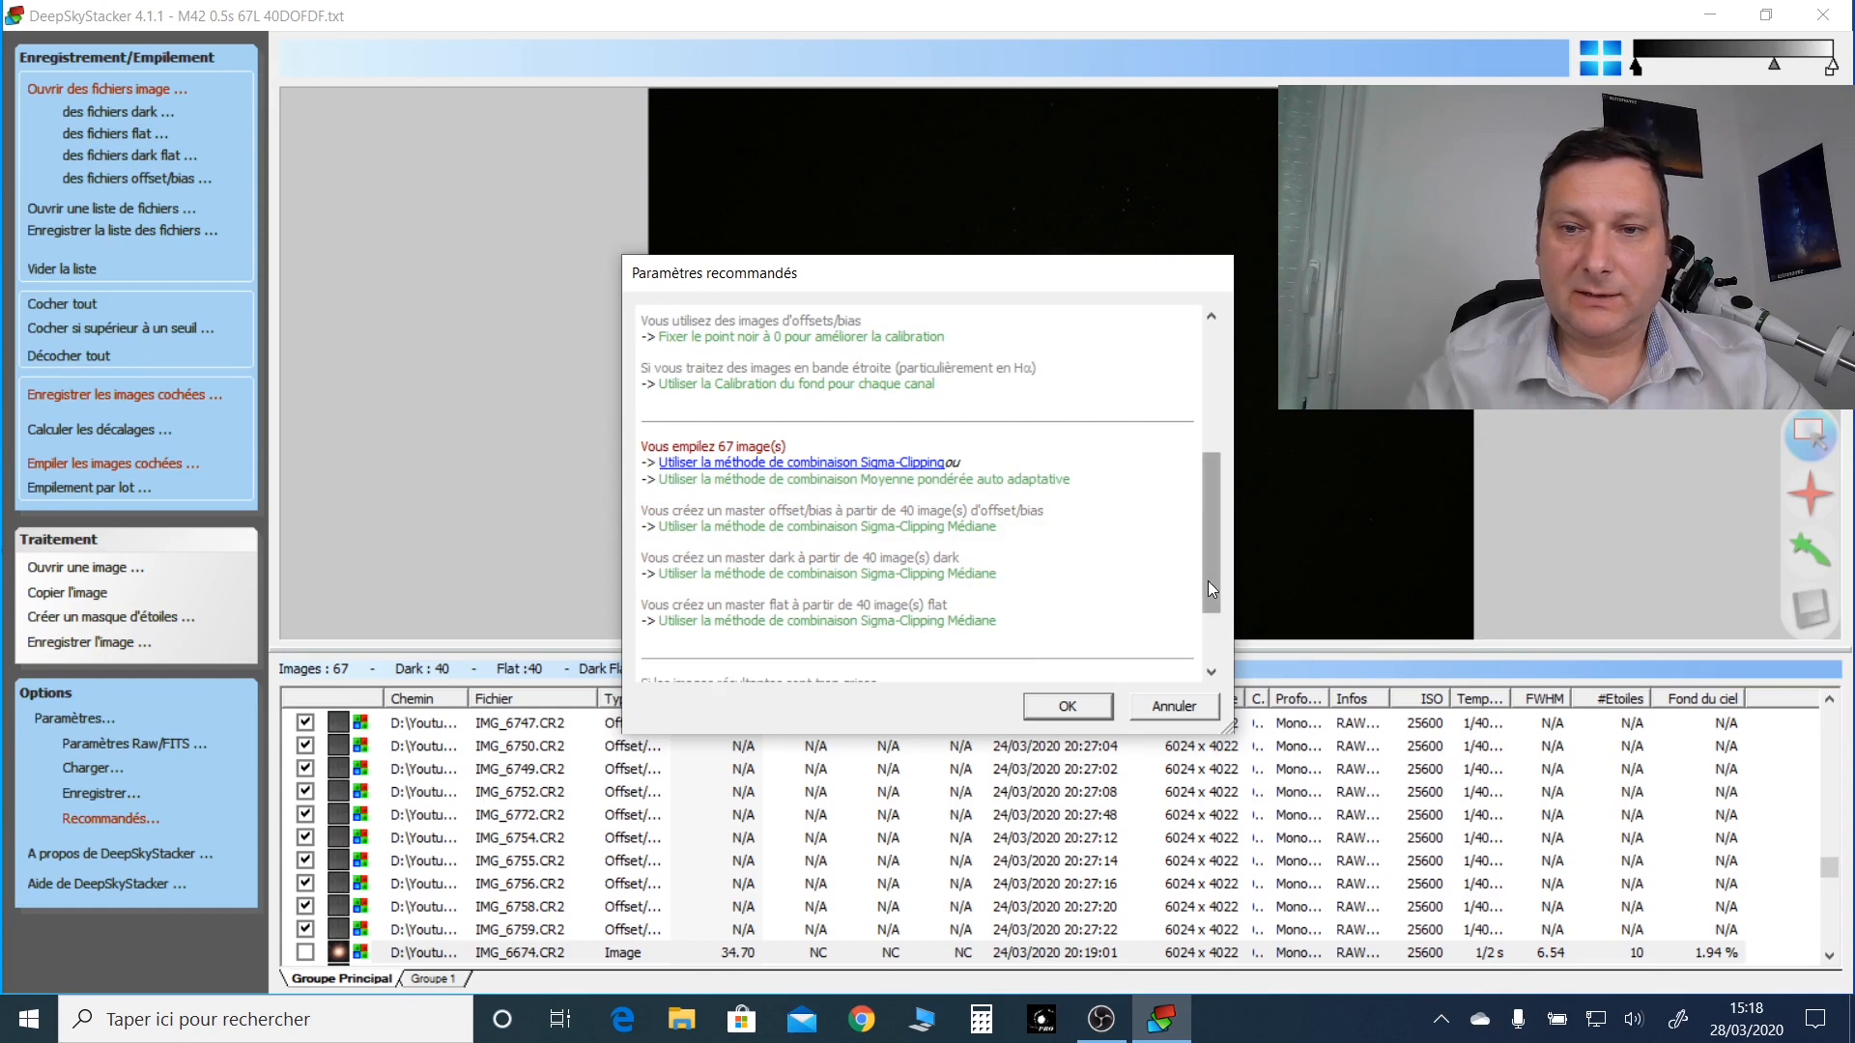
left_click_drag(1208, 582, 1206, 645)
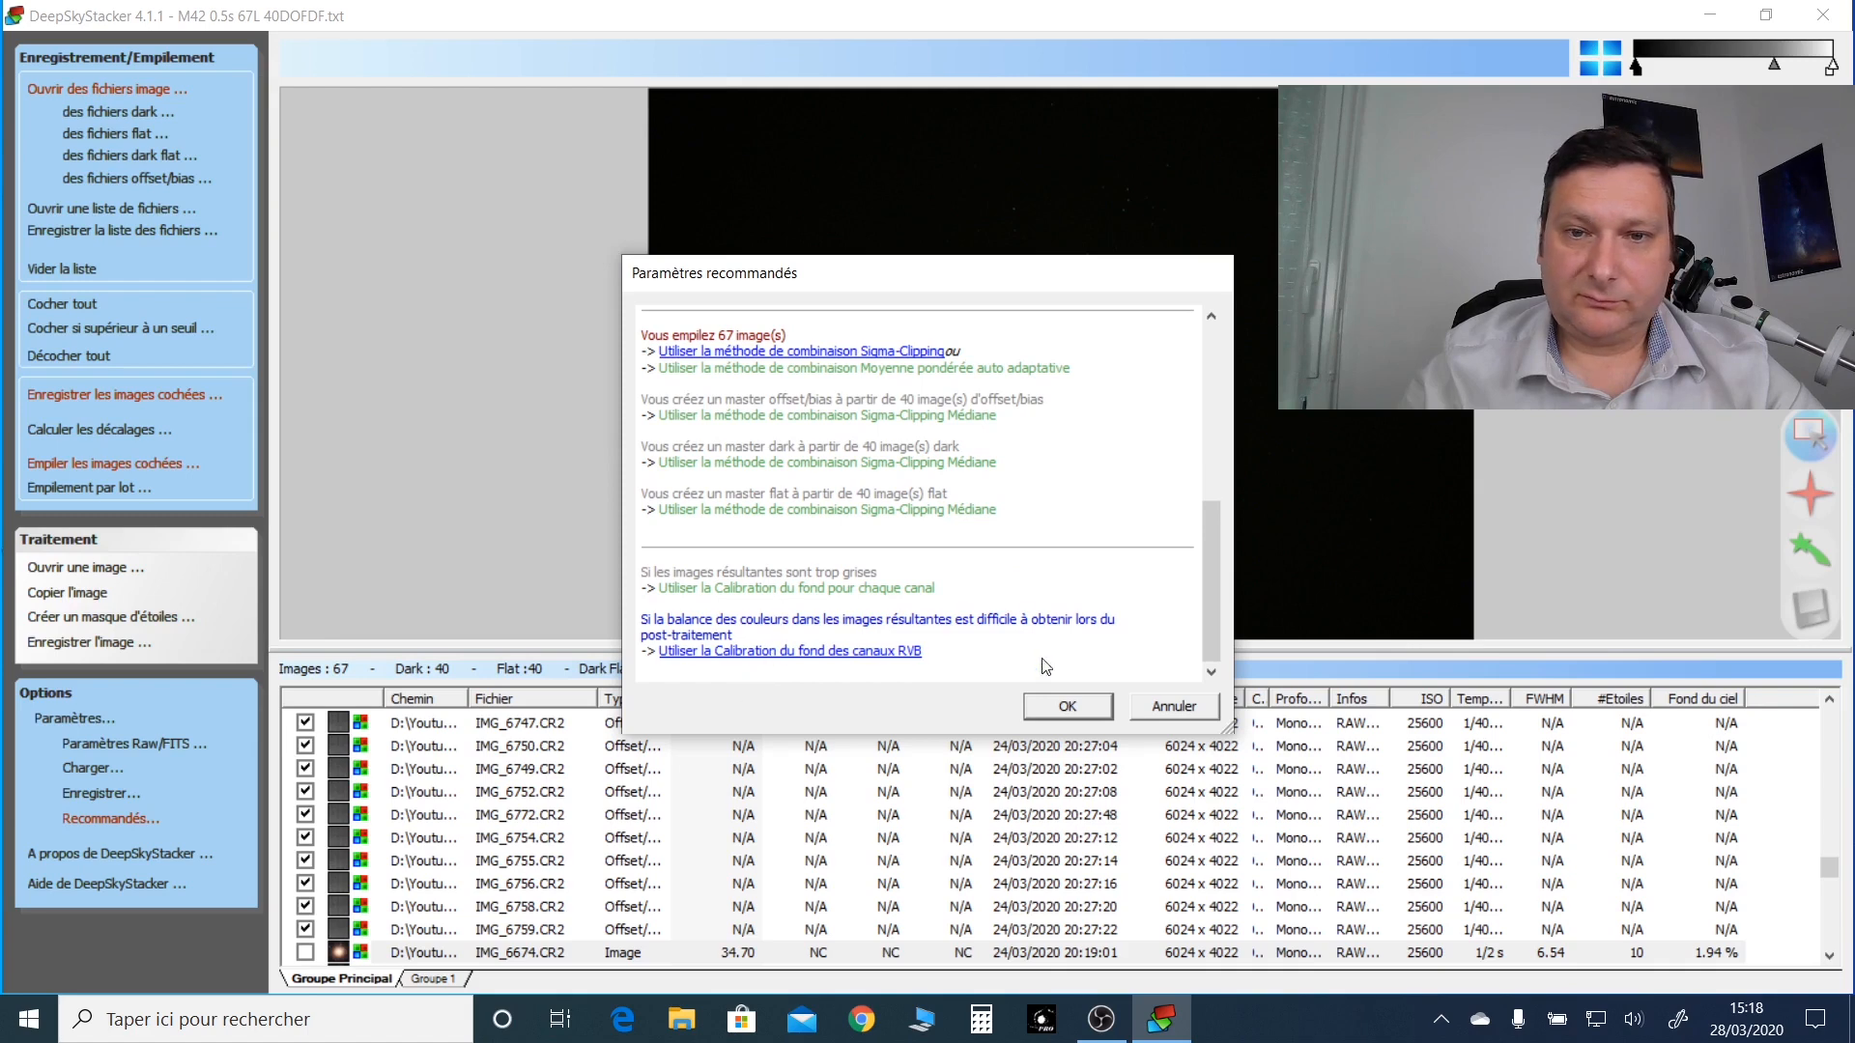
left_click(1064, 708)
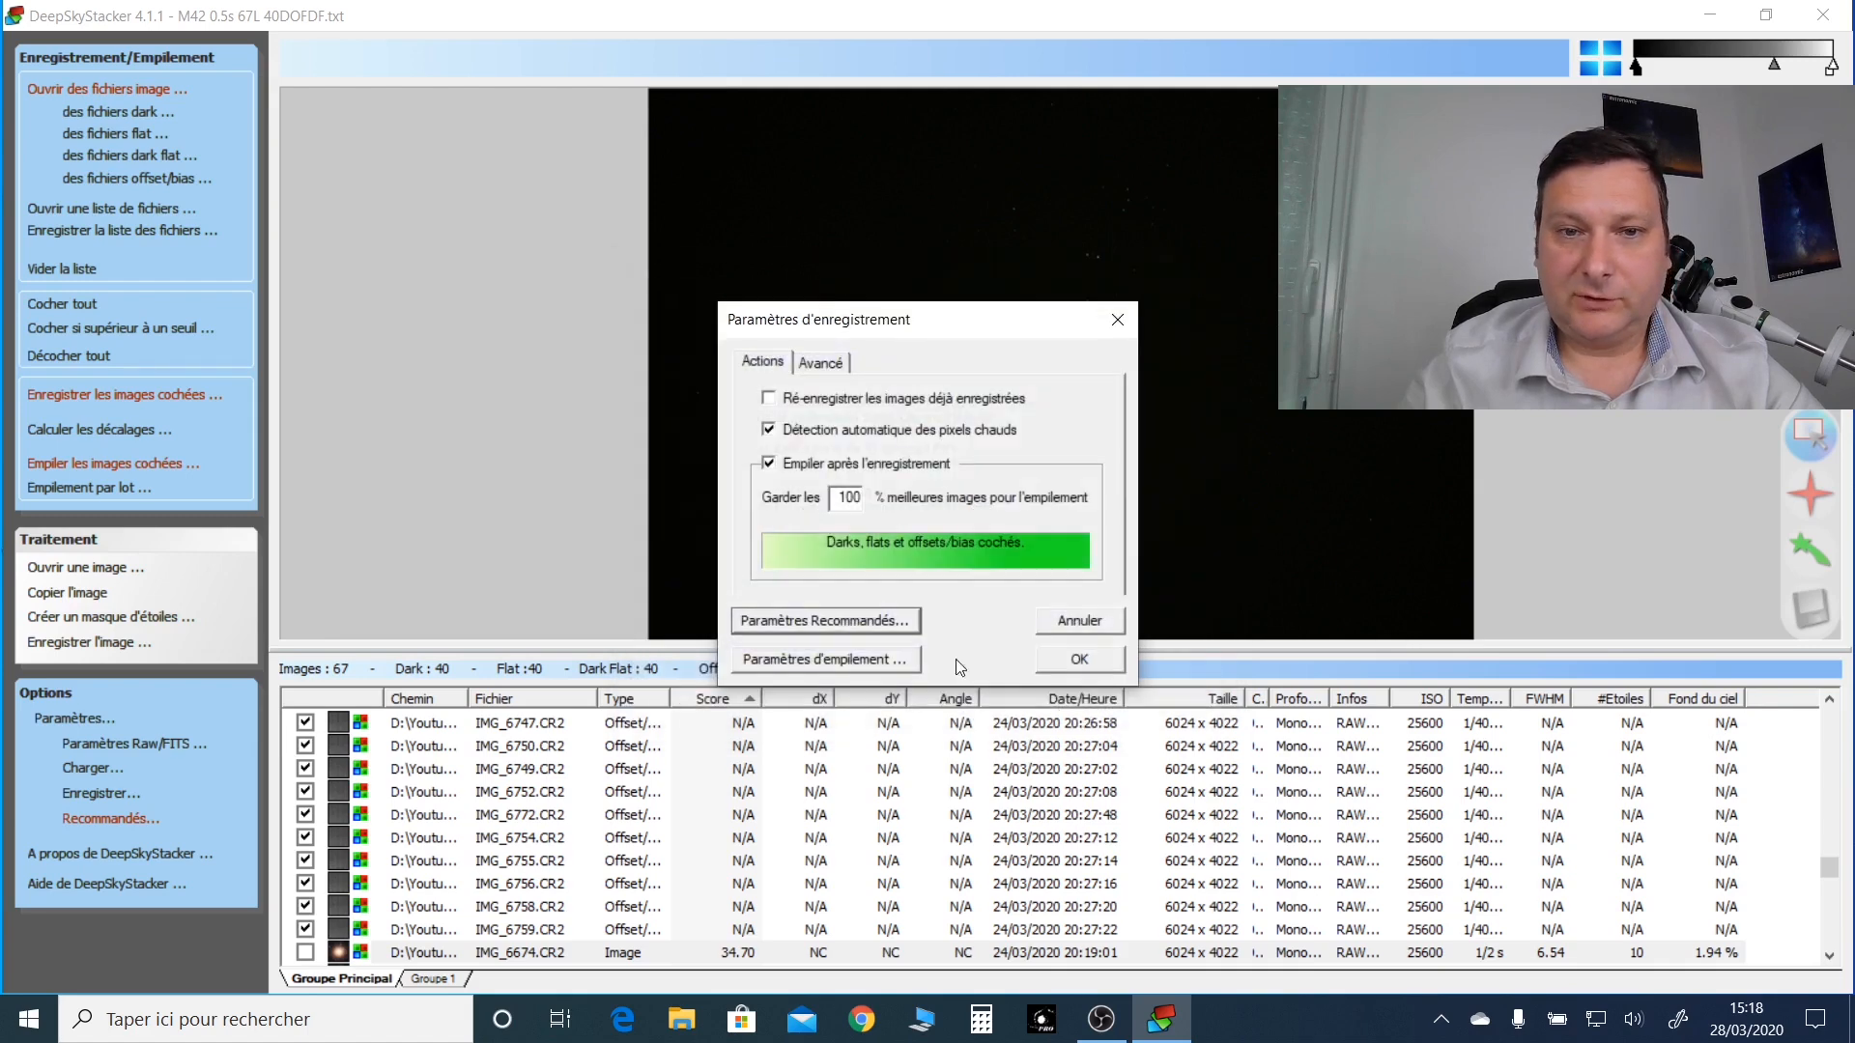
Step: Review the stacking parameters for the result, images and darks, keeping auto adaptive weighted average as the image stacking mode
left_click(826, 661)
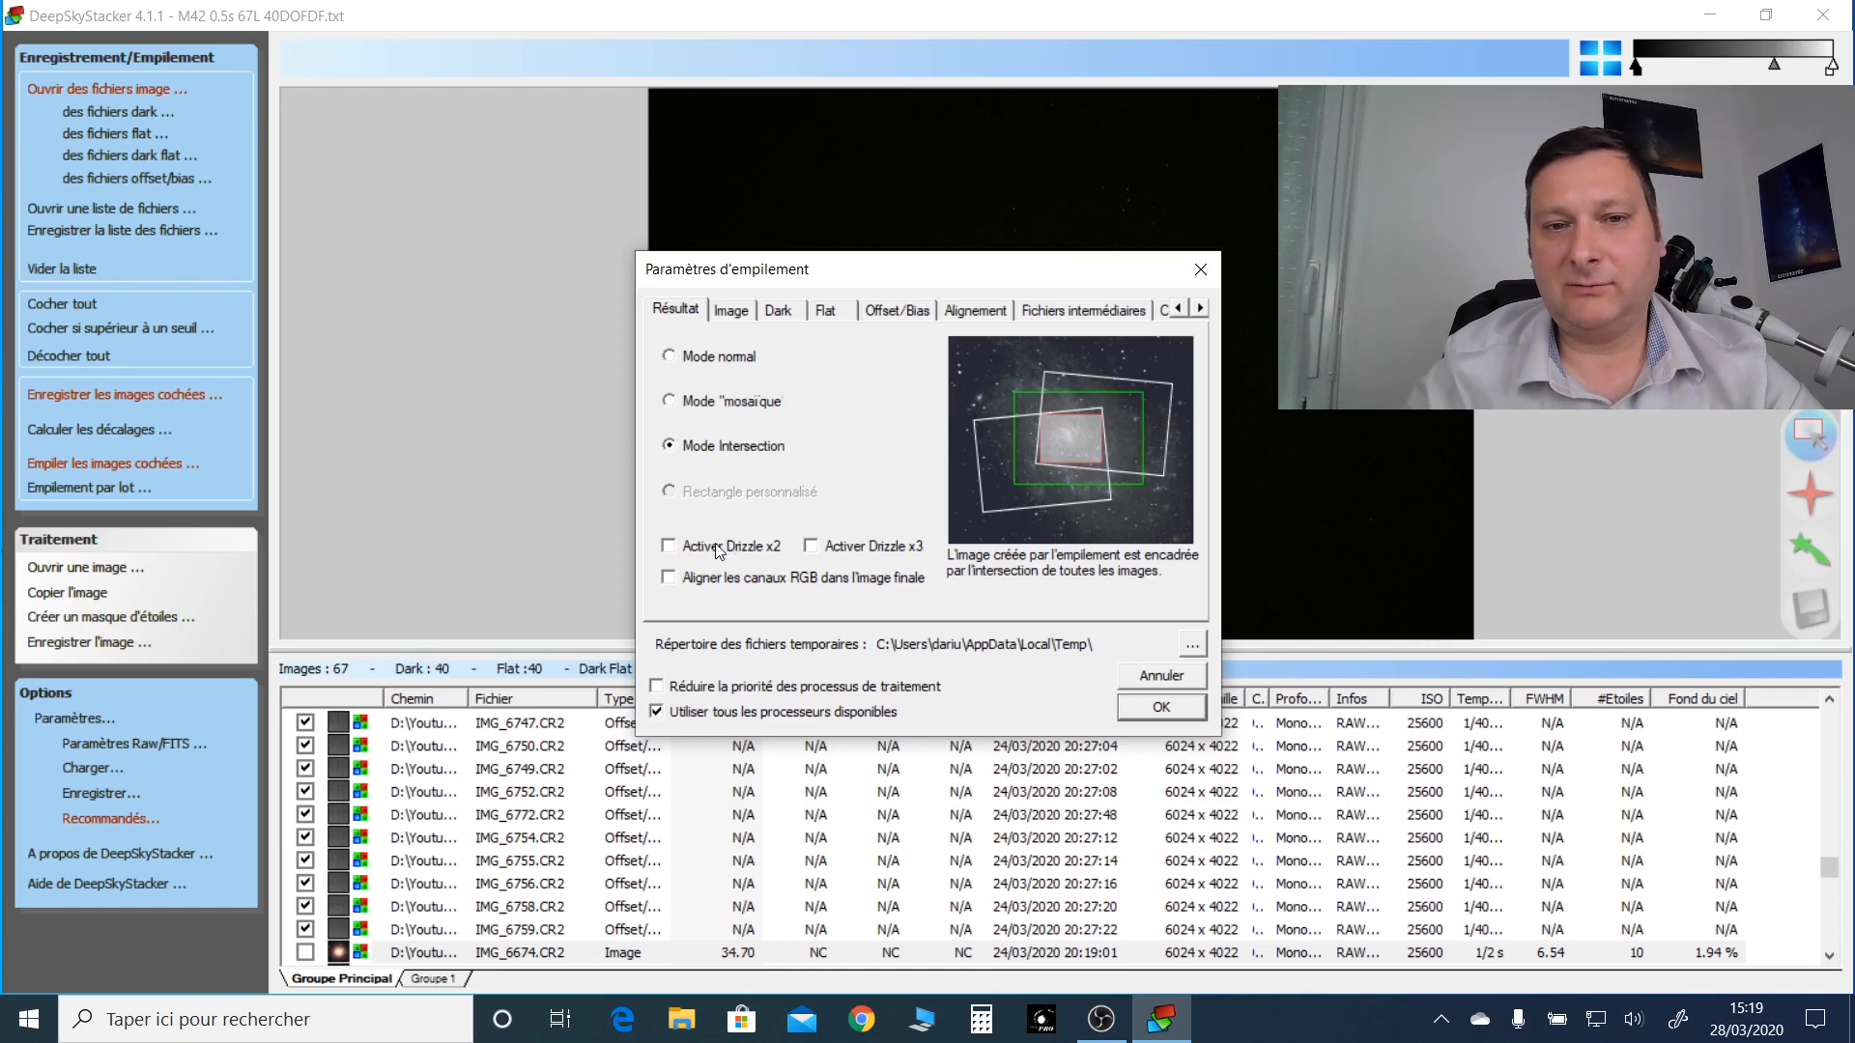
left_click(733, 312)
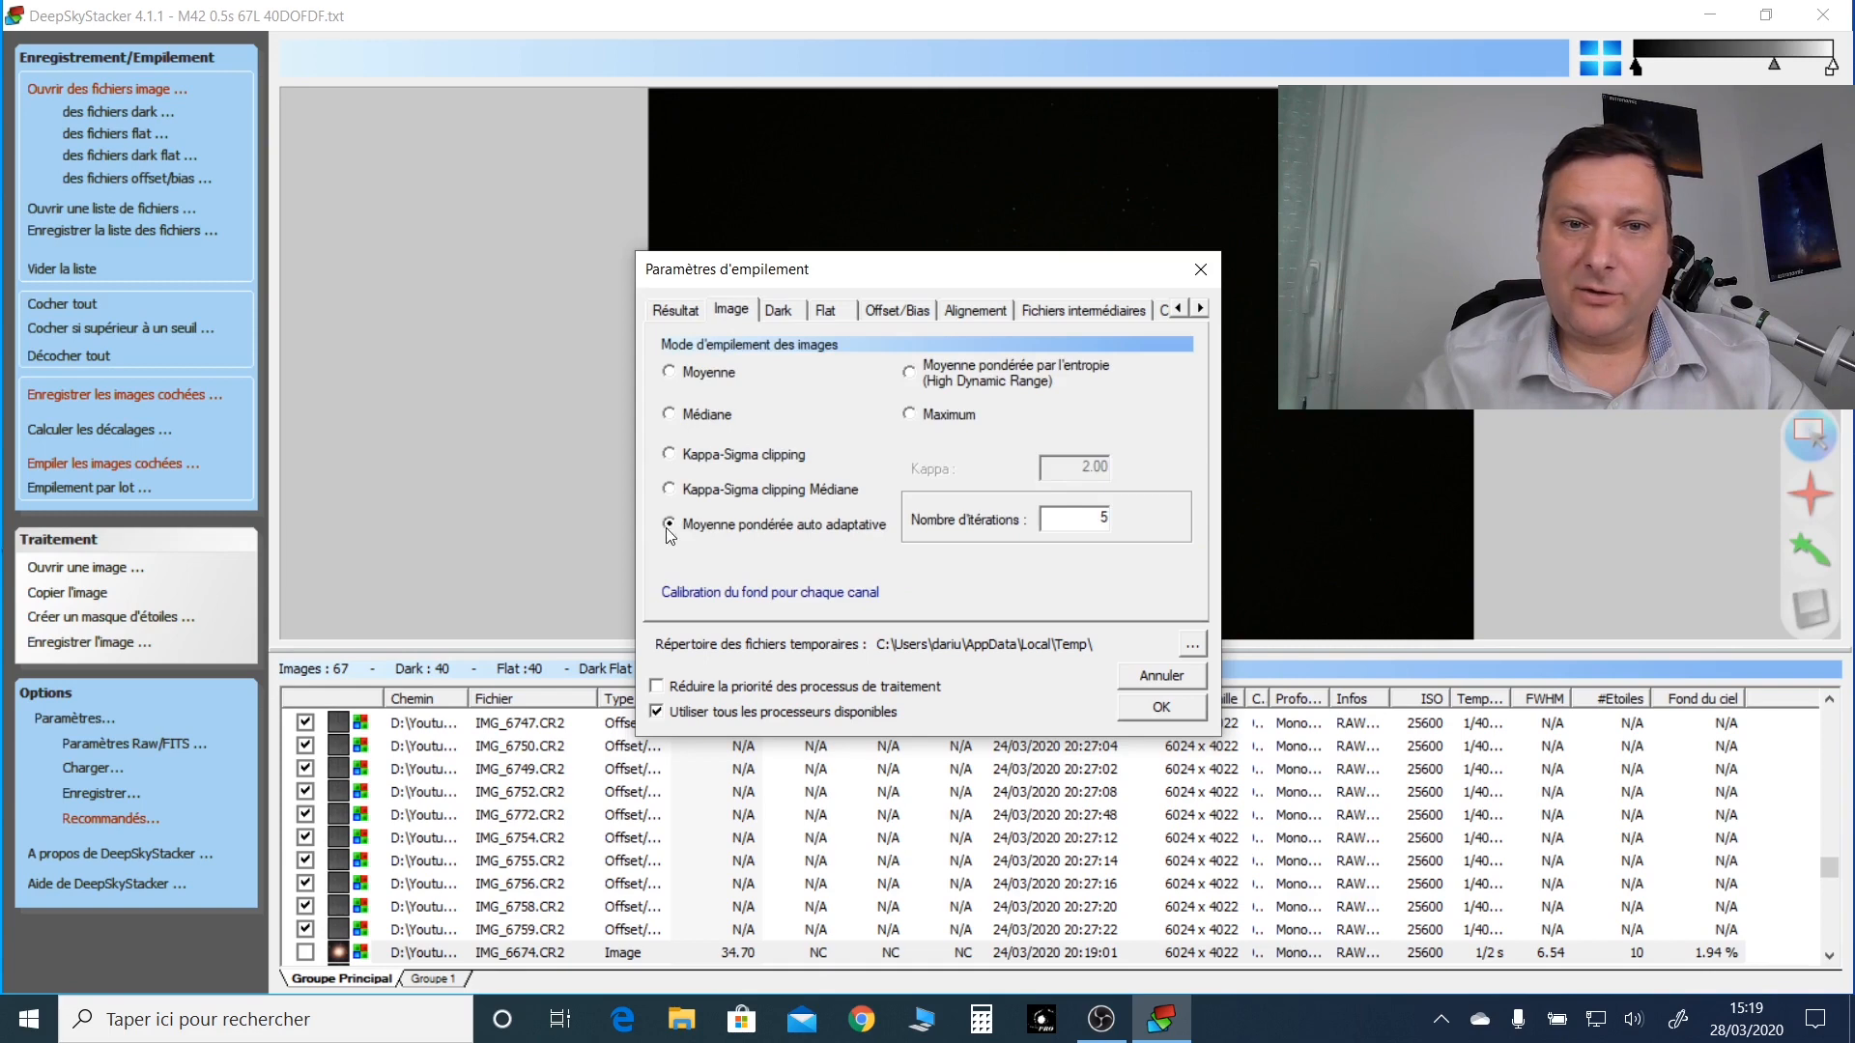
left_click(671, 490)
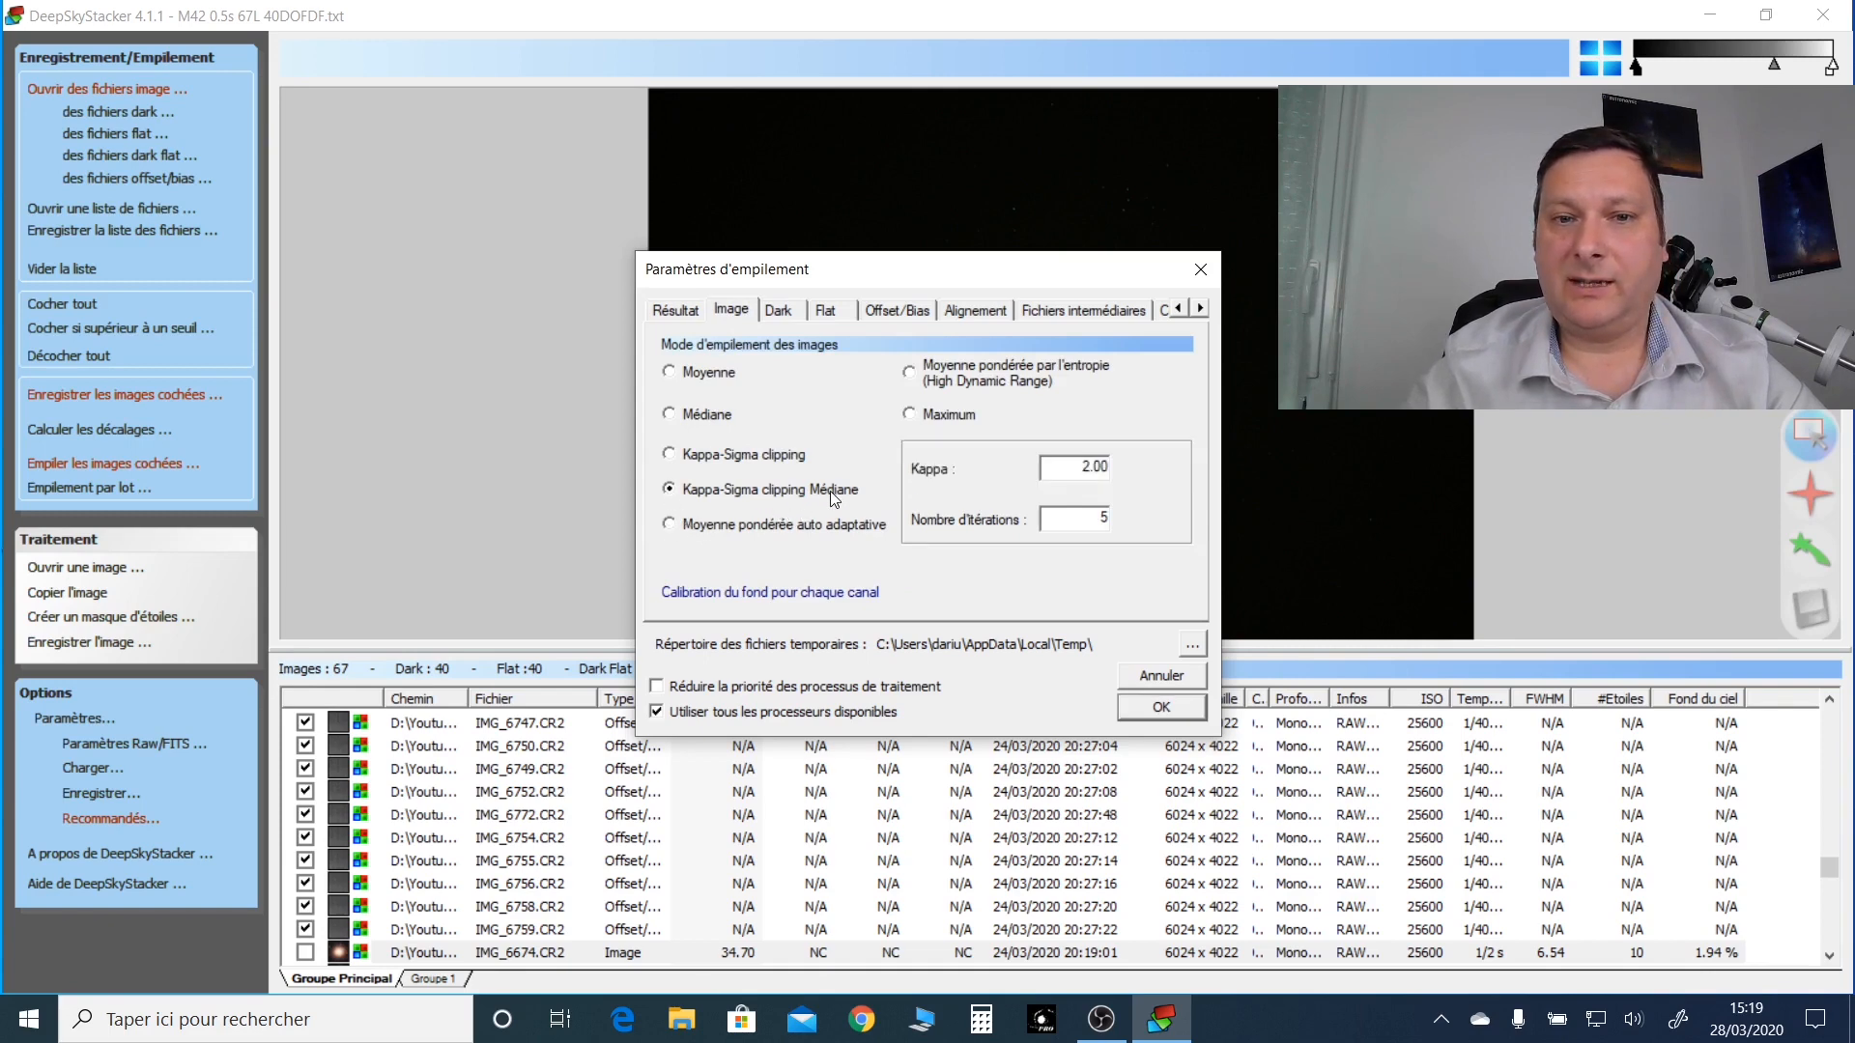
left_click(671, 525)
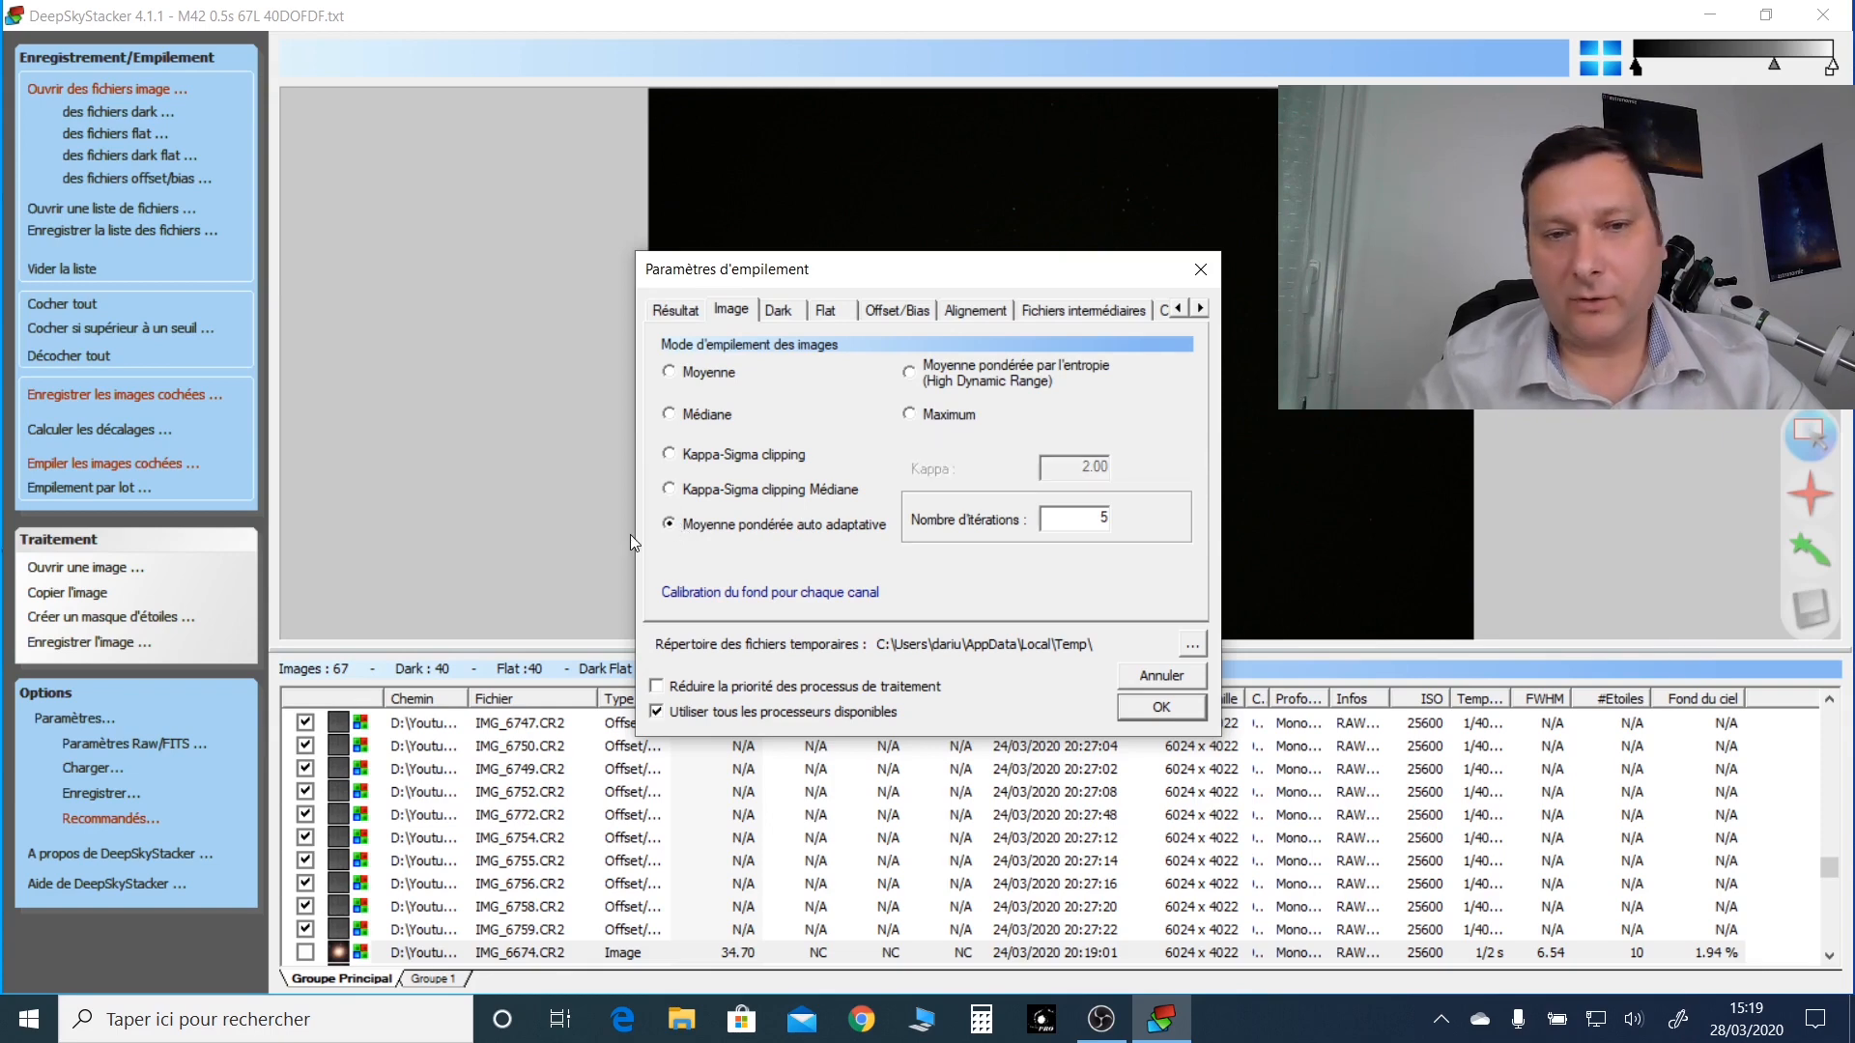
left_click(778, 309)
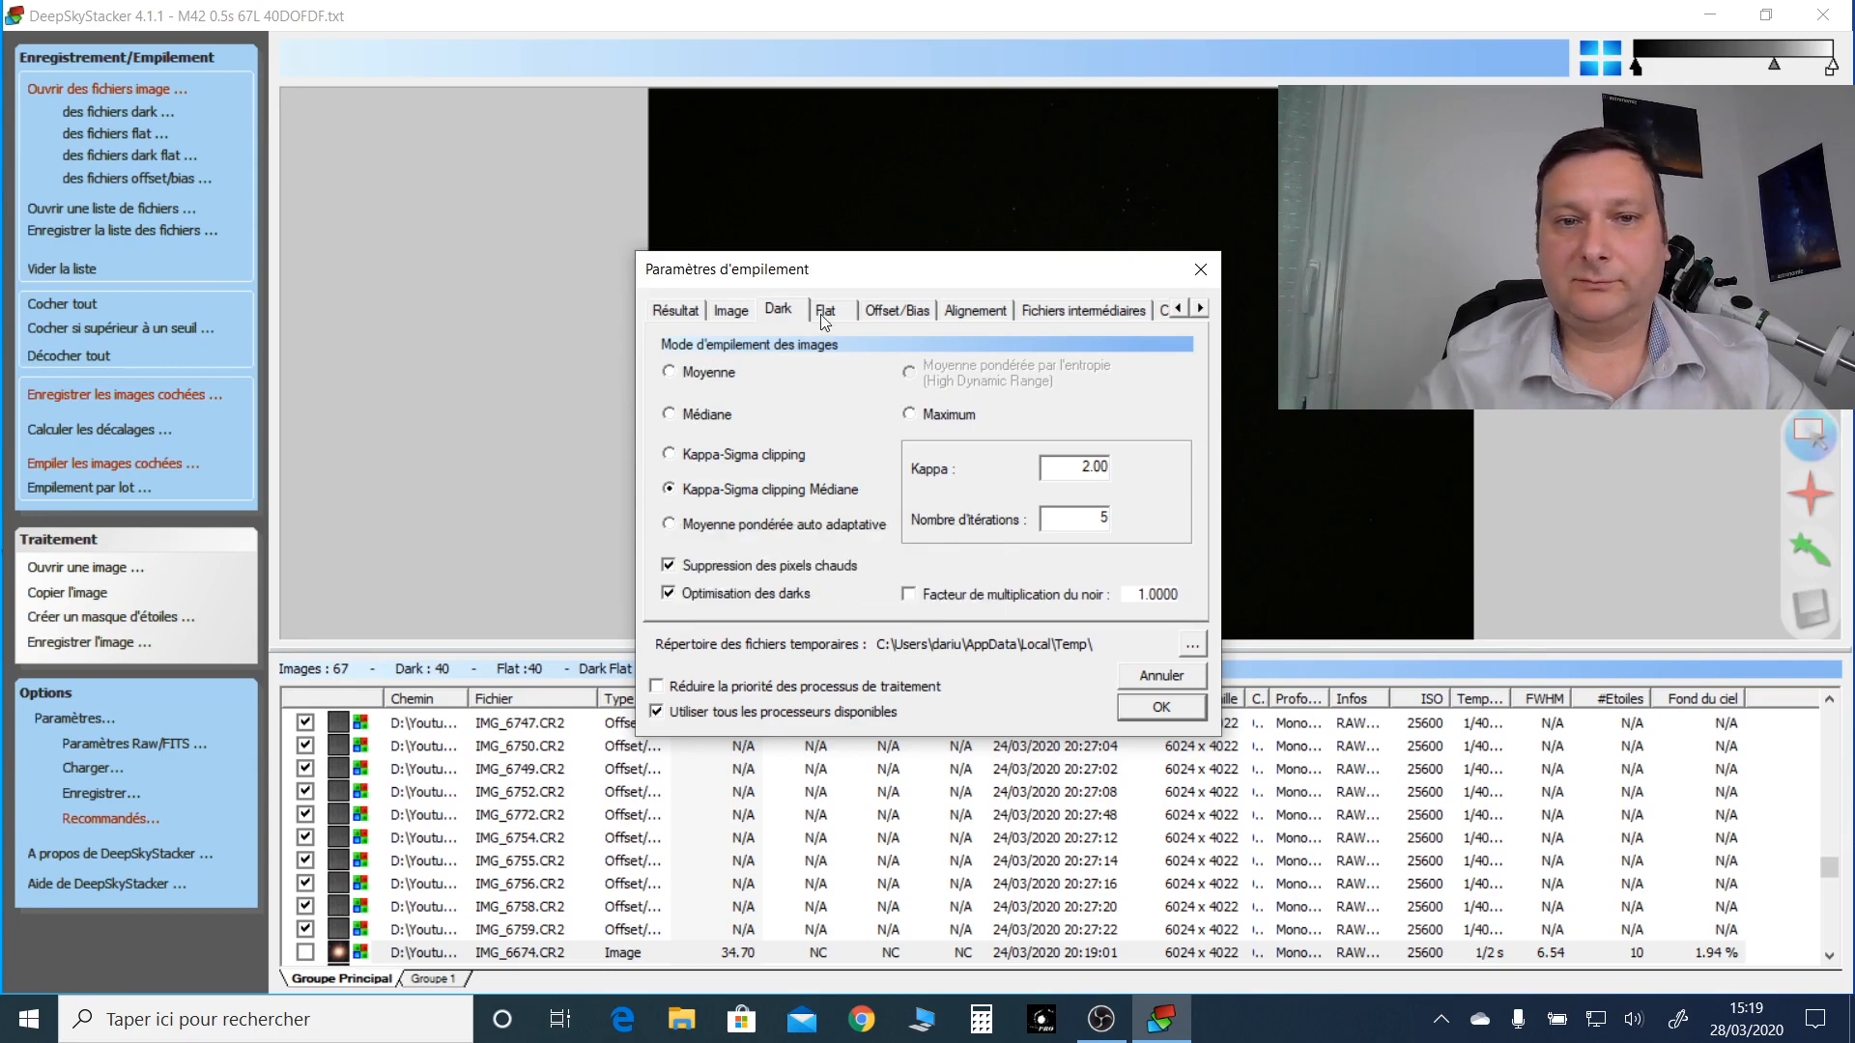
left_click(1160, 708)
Step: Recheck the recommended settings and accept the registration parameters to open the summary of the stacking steps
left_click(800, 621)
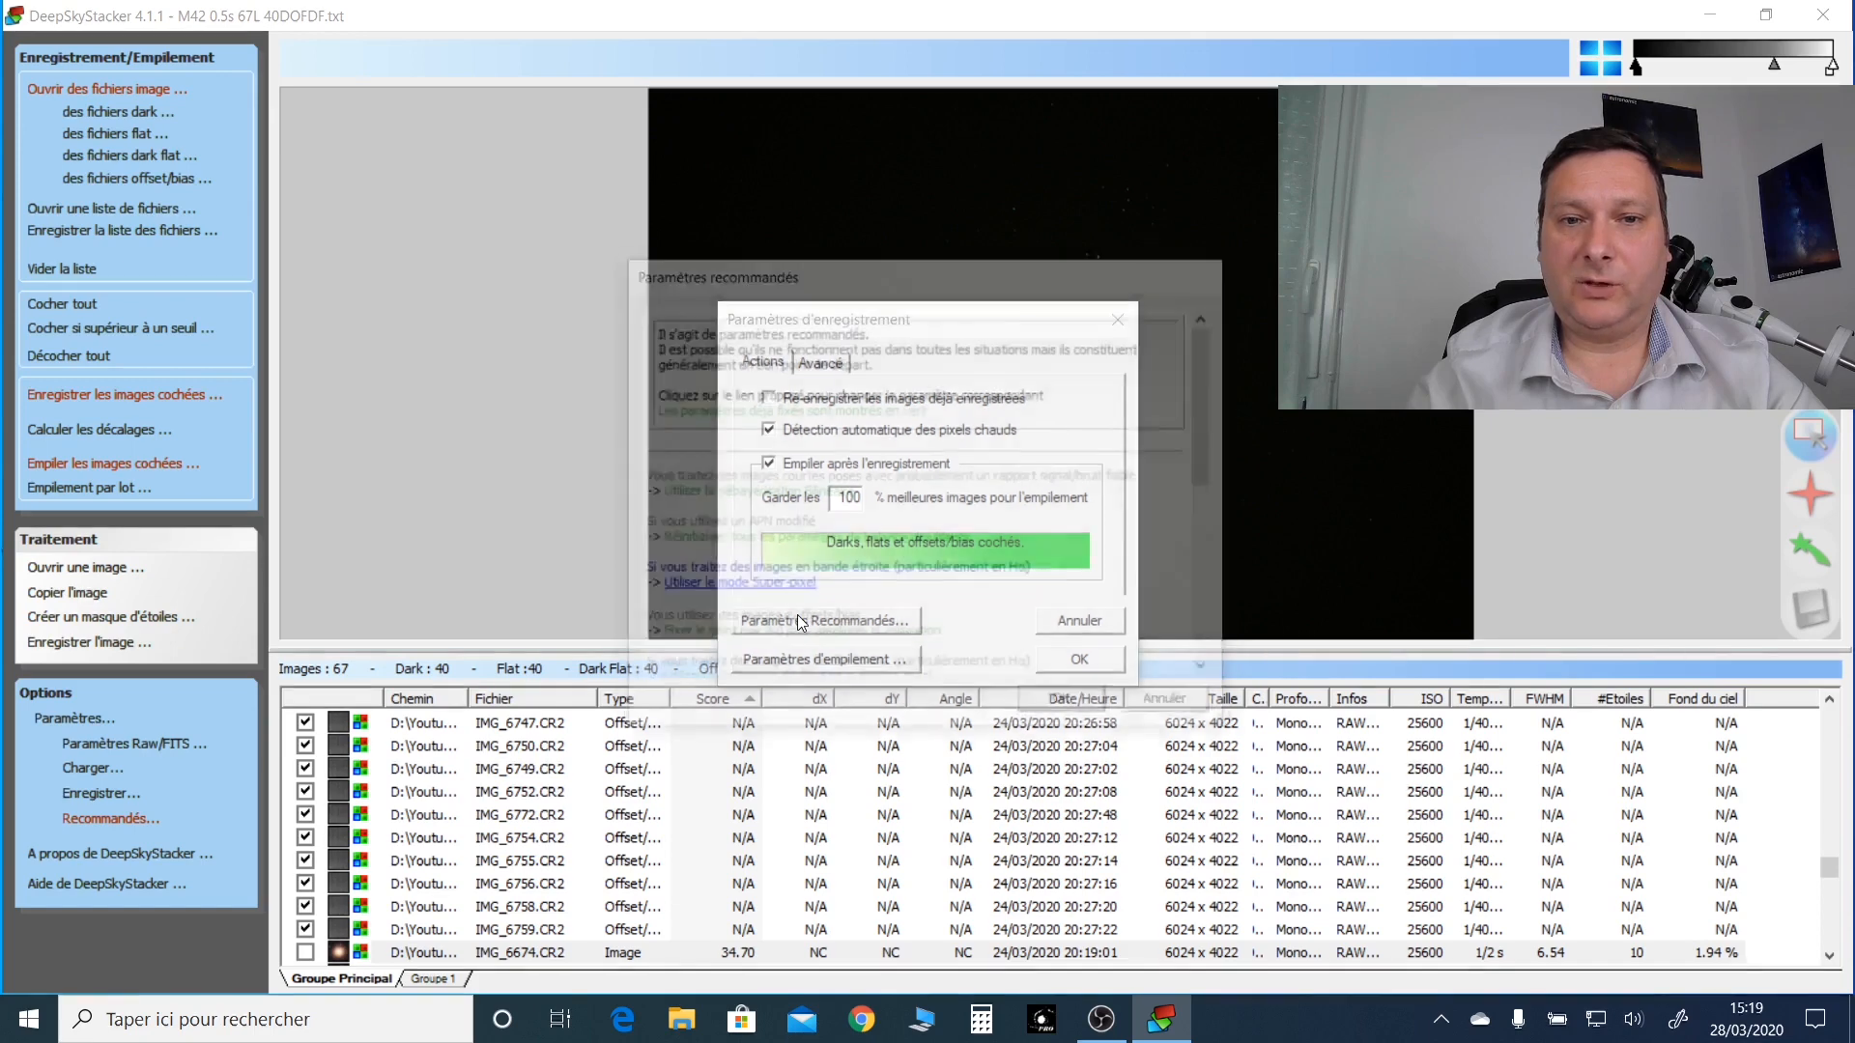
scroll(908, 632, "down", 3)
scroll(808, 568, "down", 3)
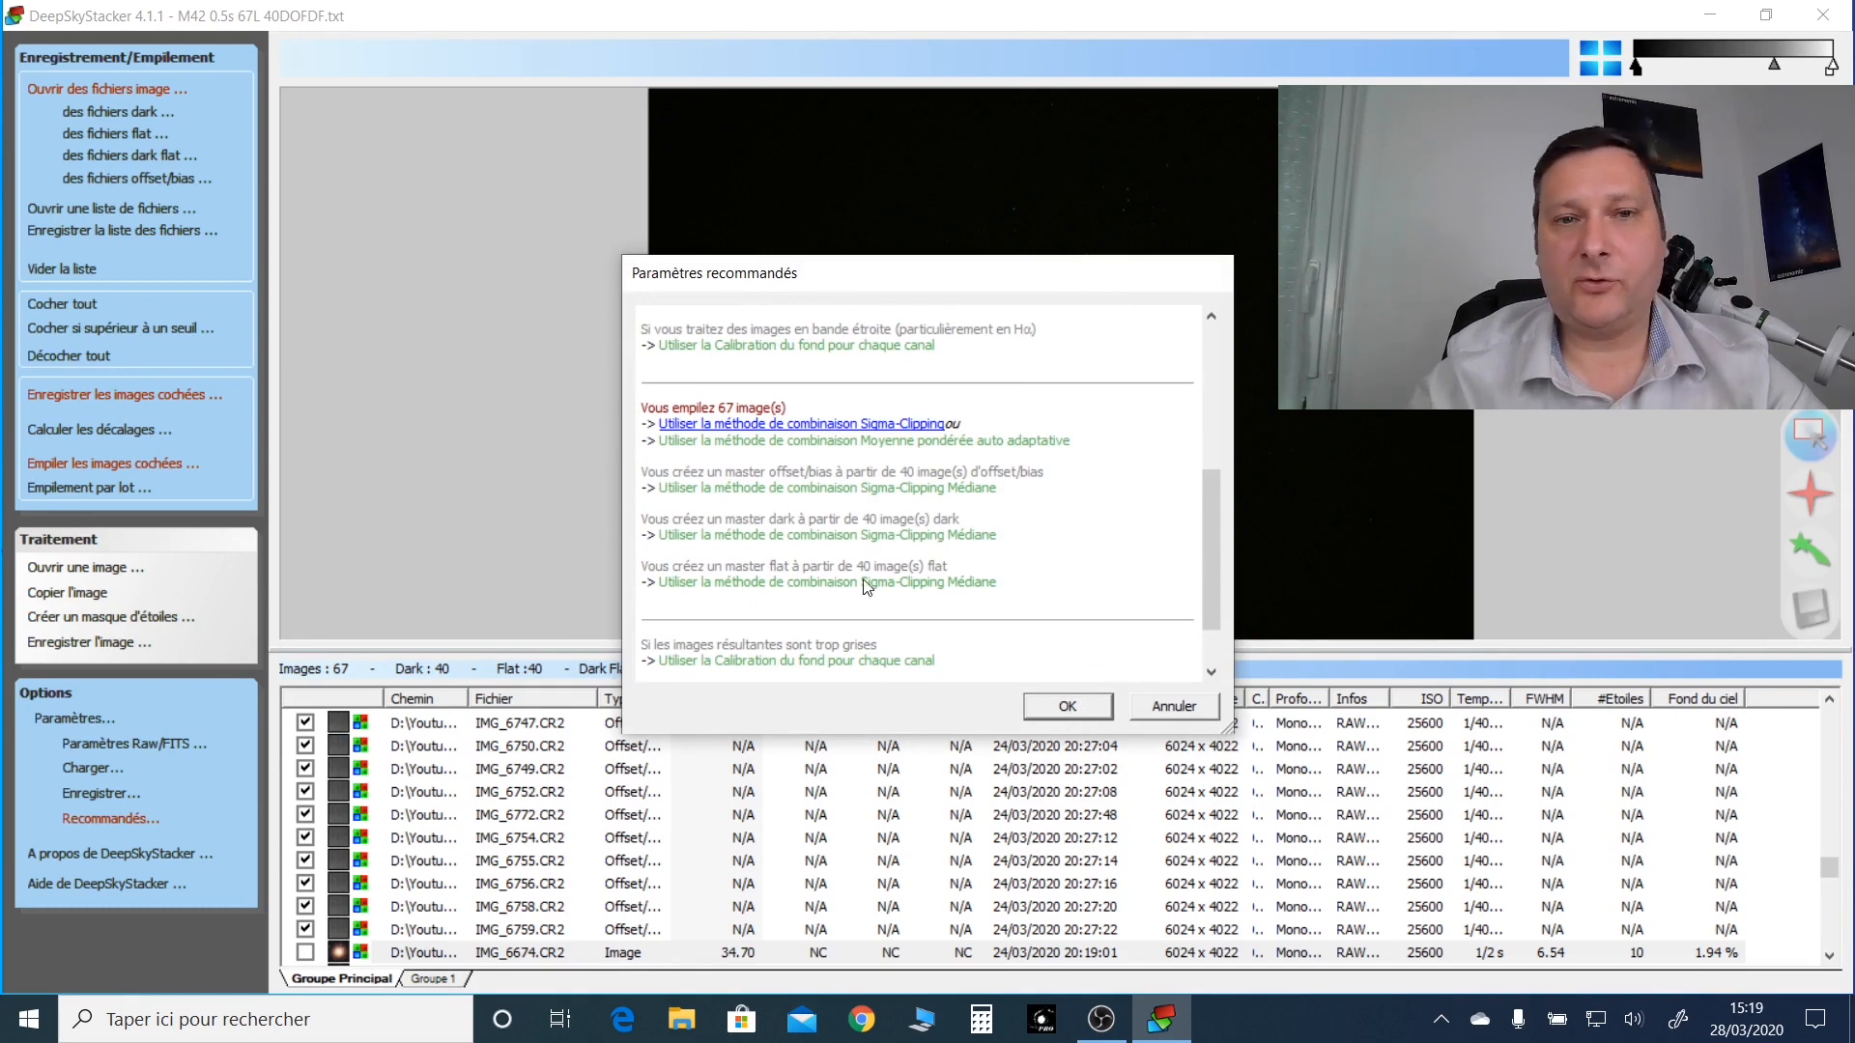
left_click(1067, 711)
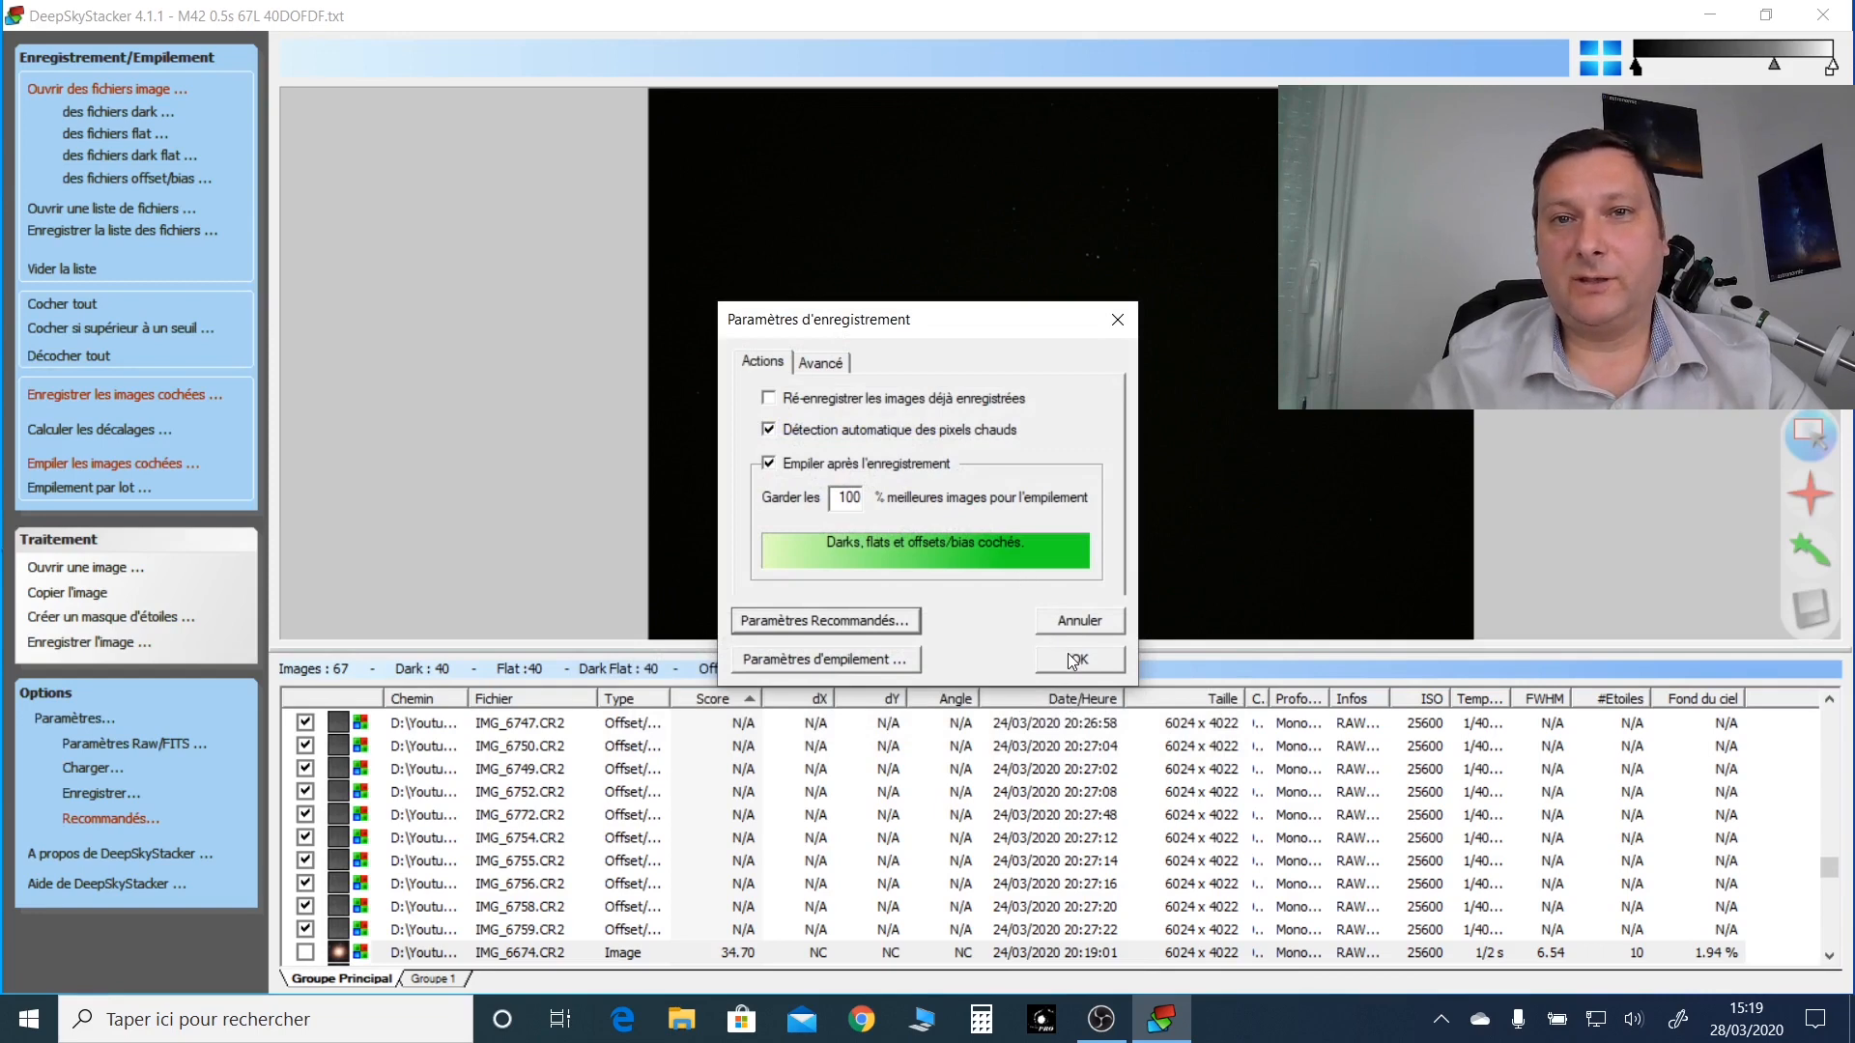
left_click(1069, 653)
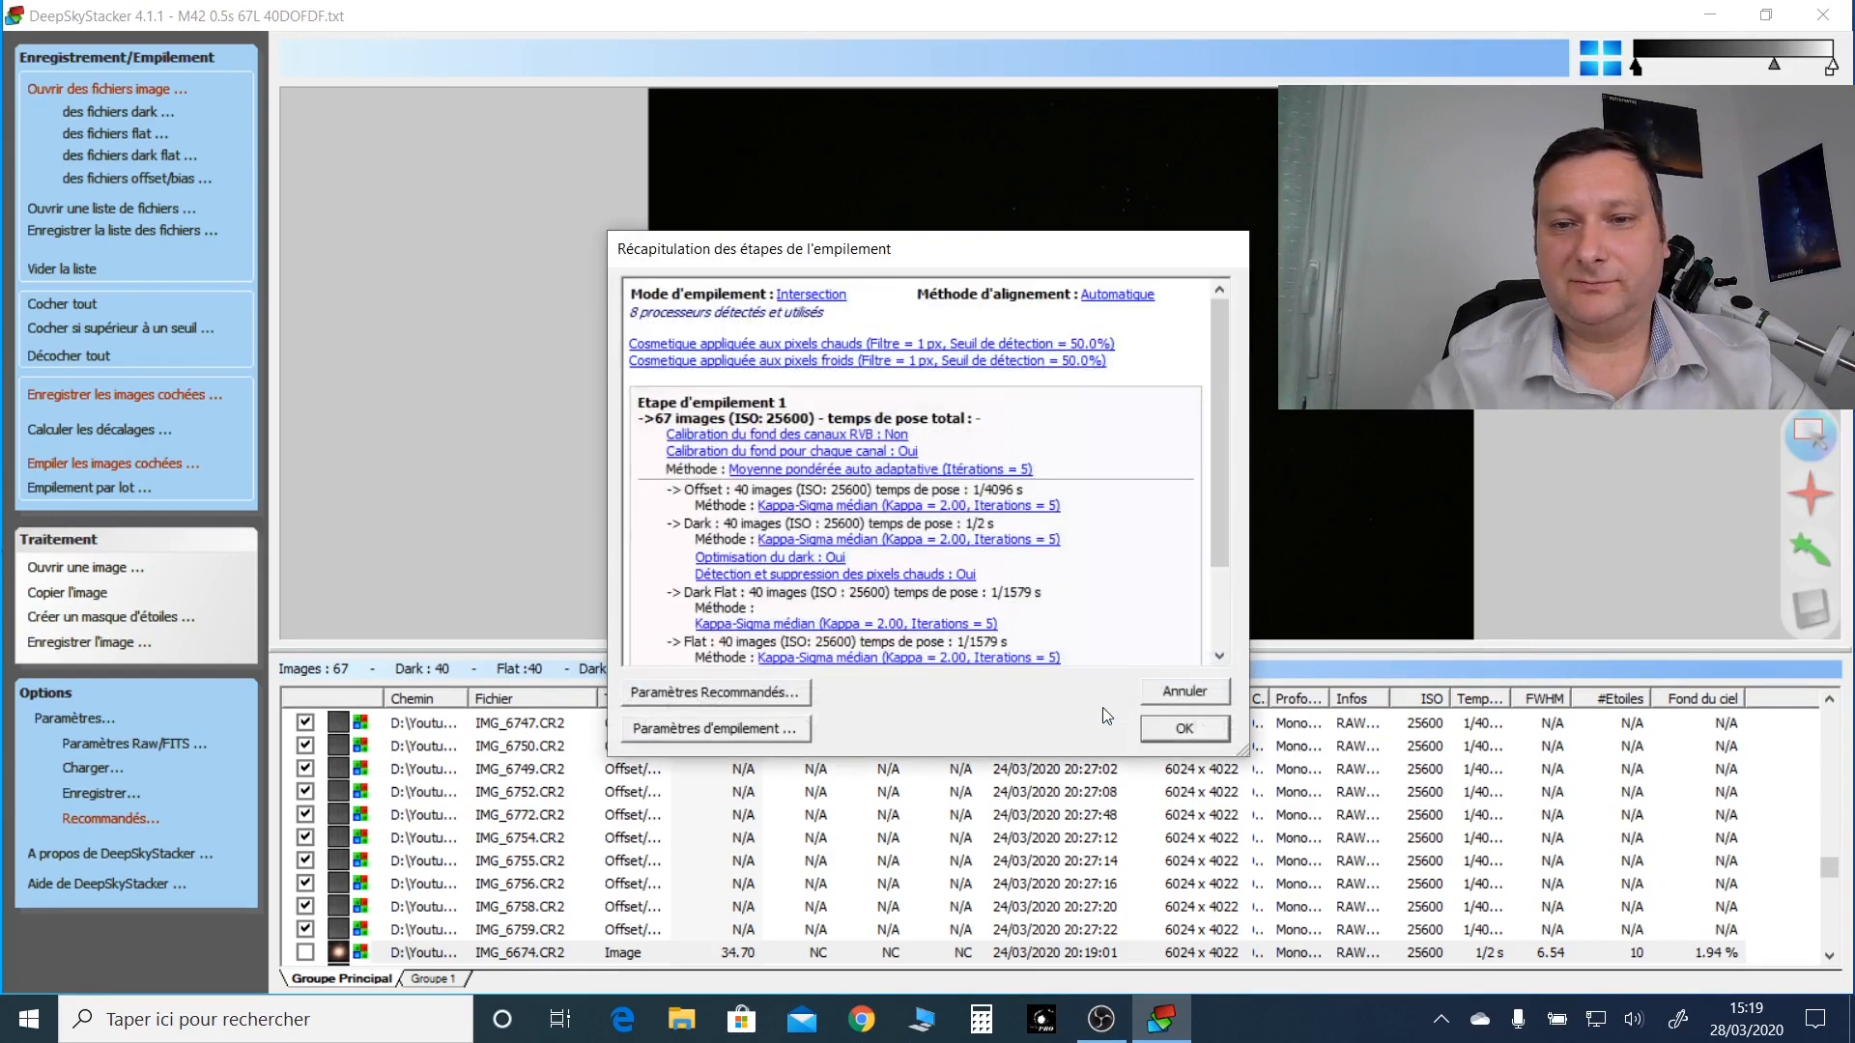
Step: Check the full summary of the stacking steps and start stacking the 67 images with their calibration frames
left_click_drag(1215, 473, 1219, 594)
left_click_drag(1221, 531, 1217, 414)
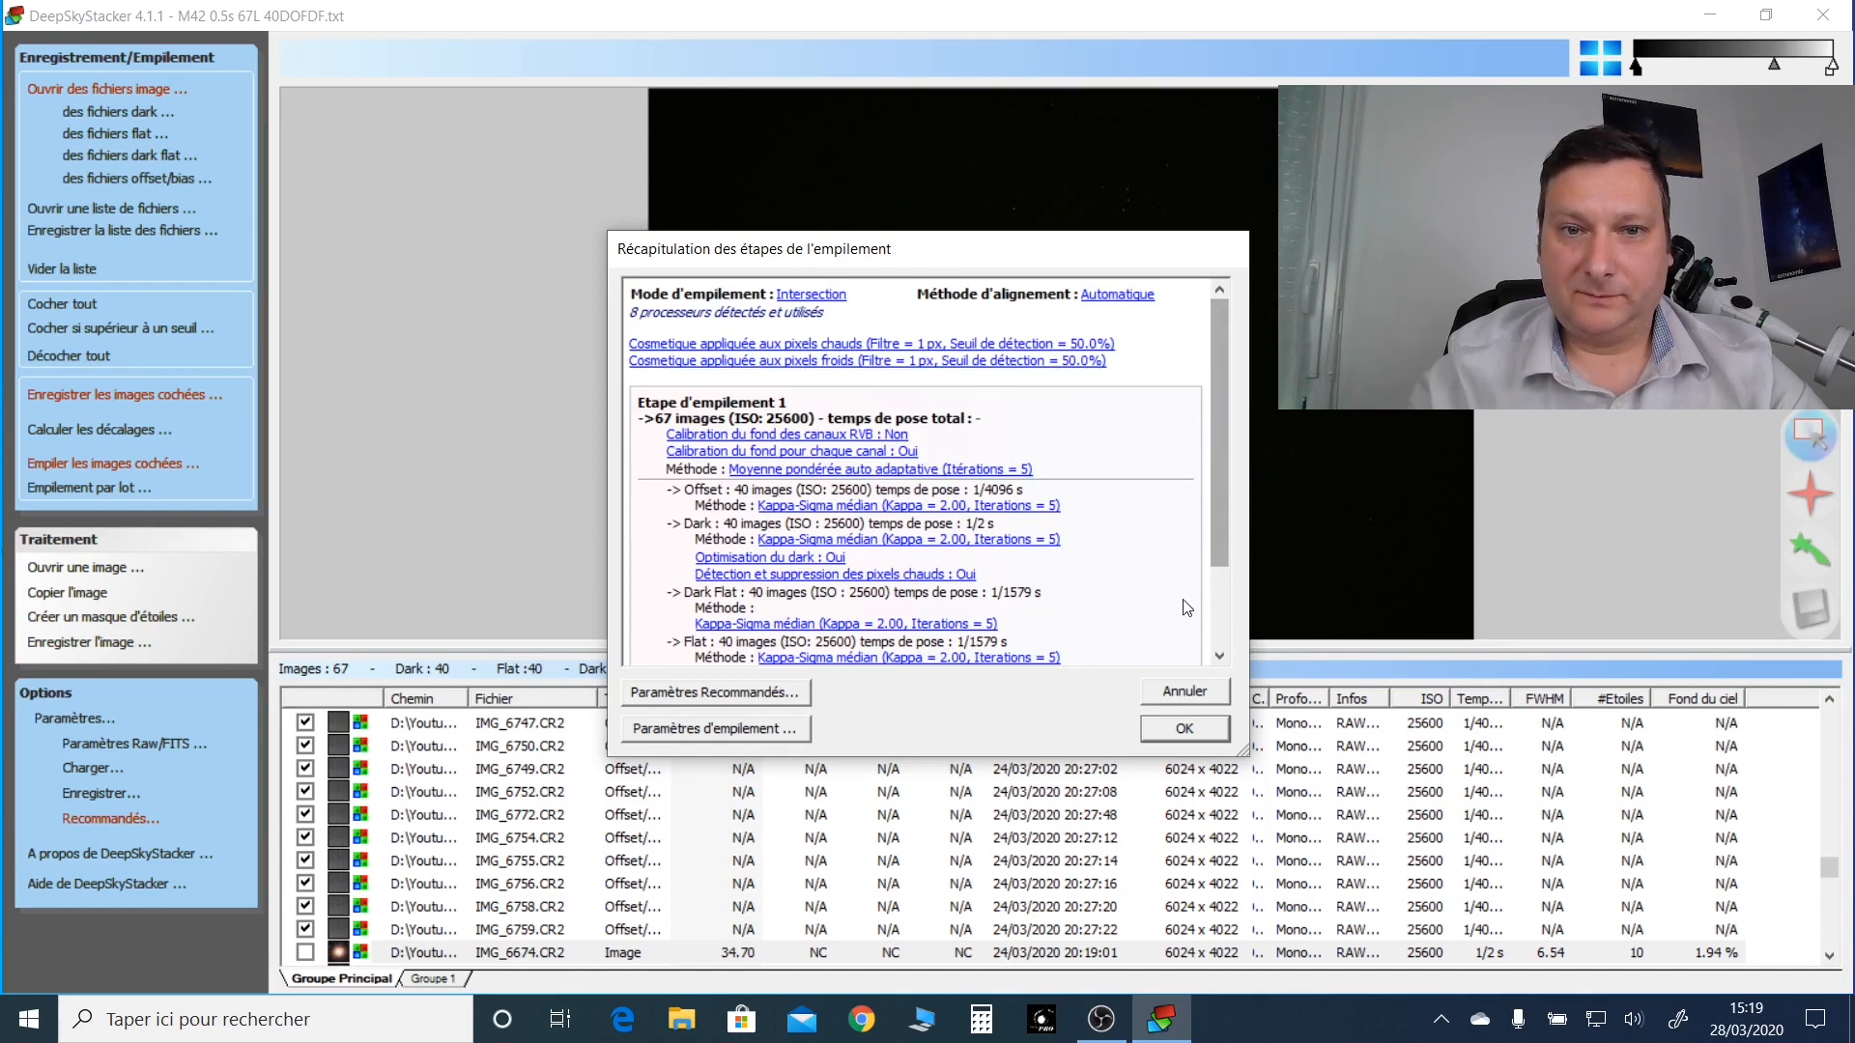
left_click(1178, 731)
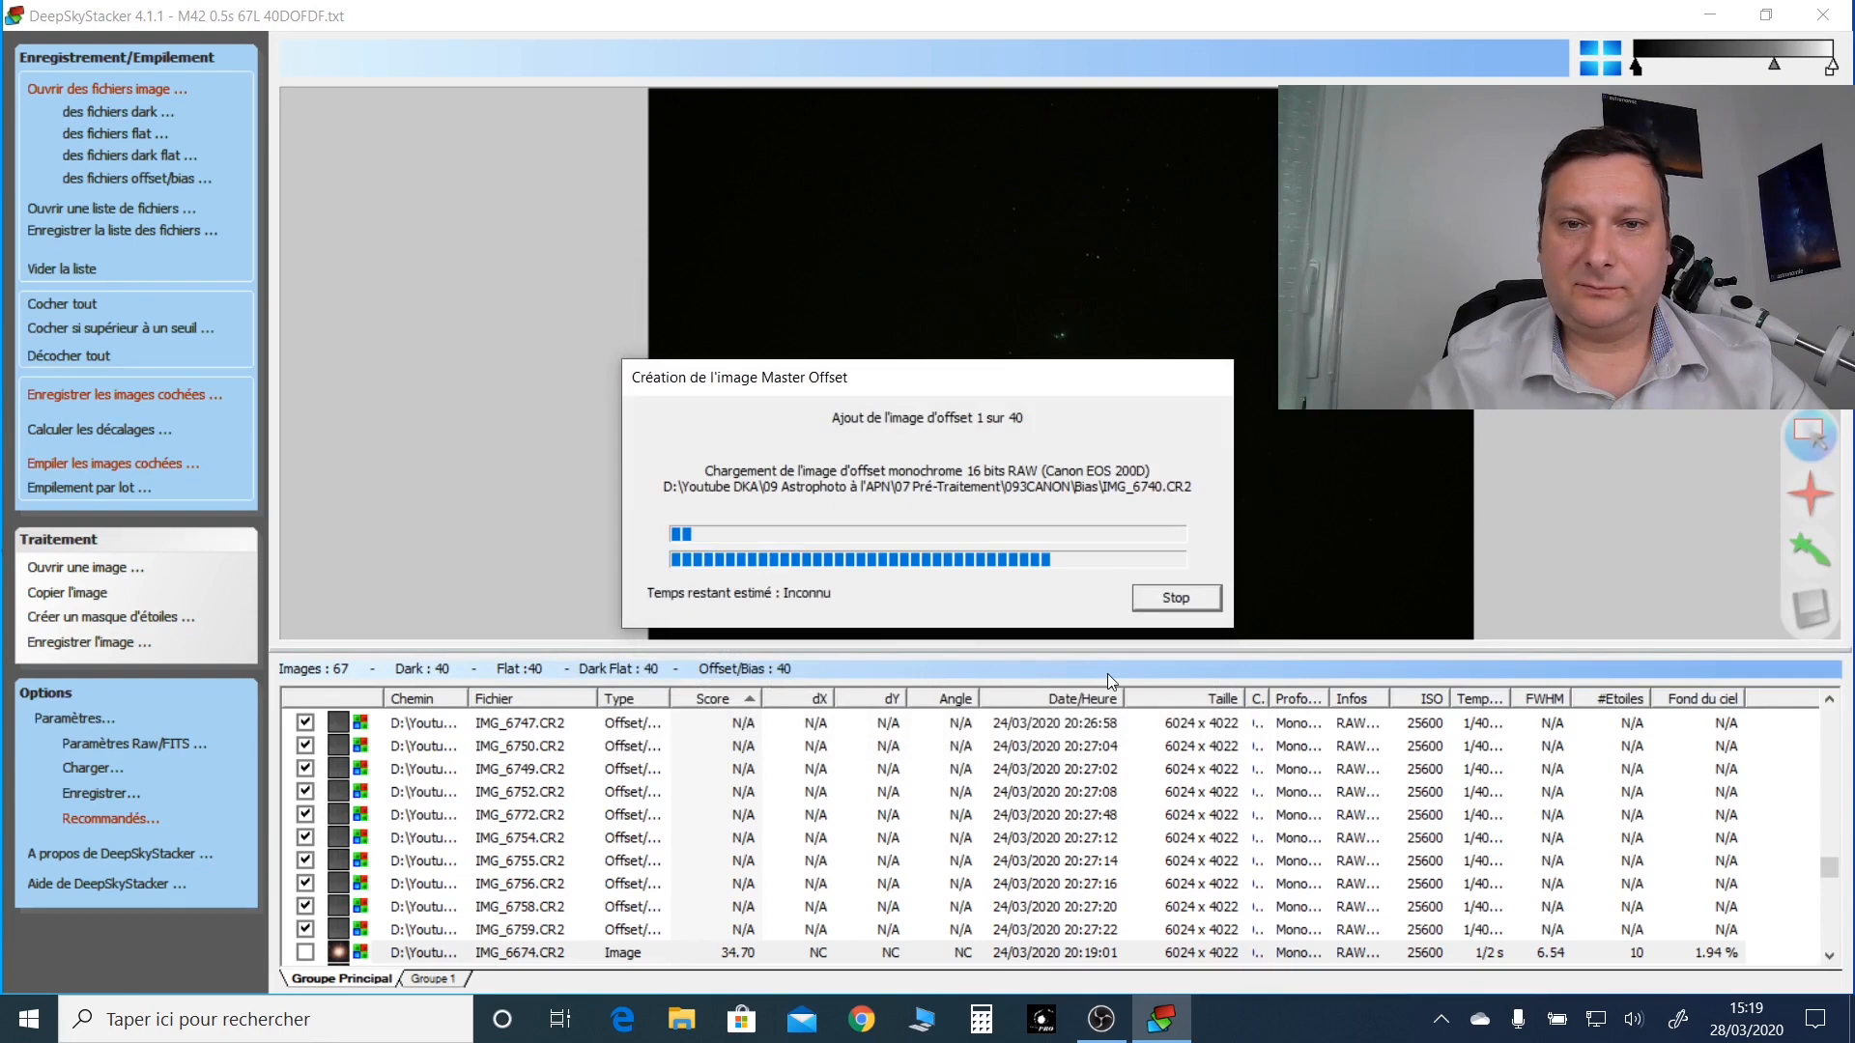
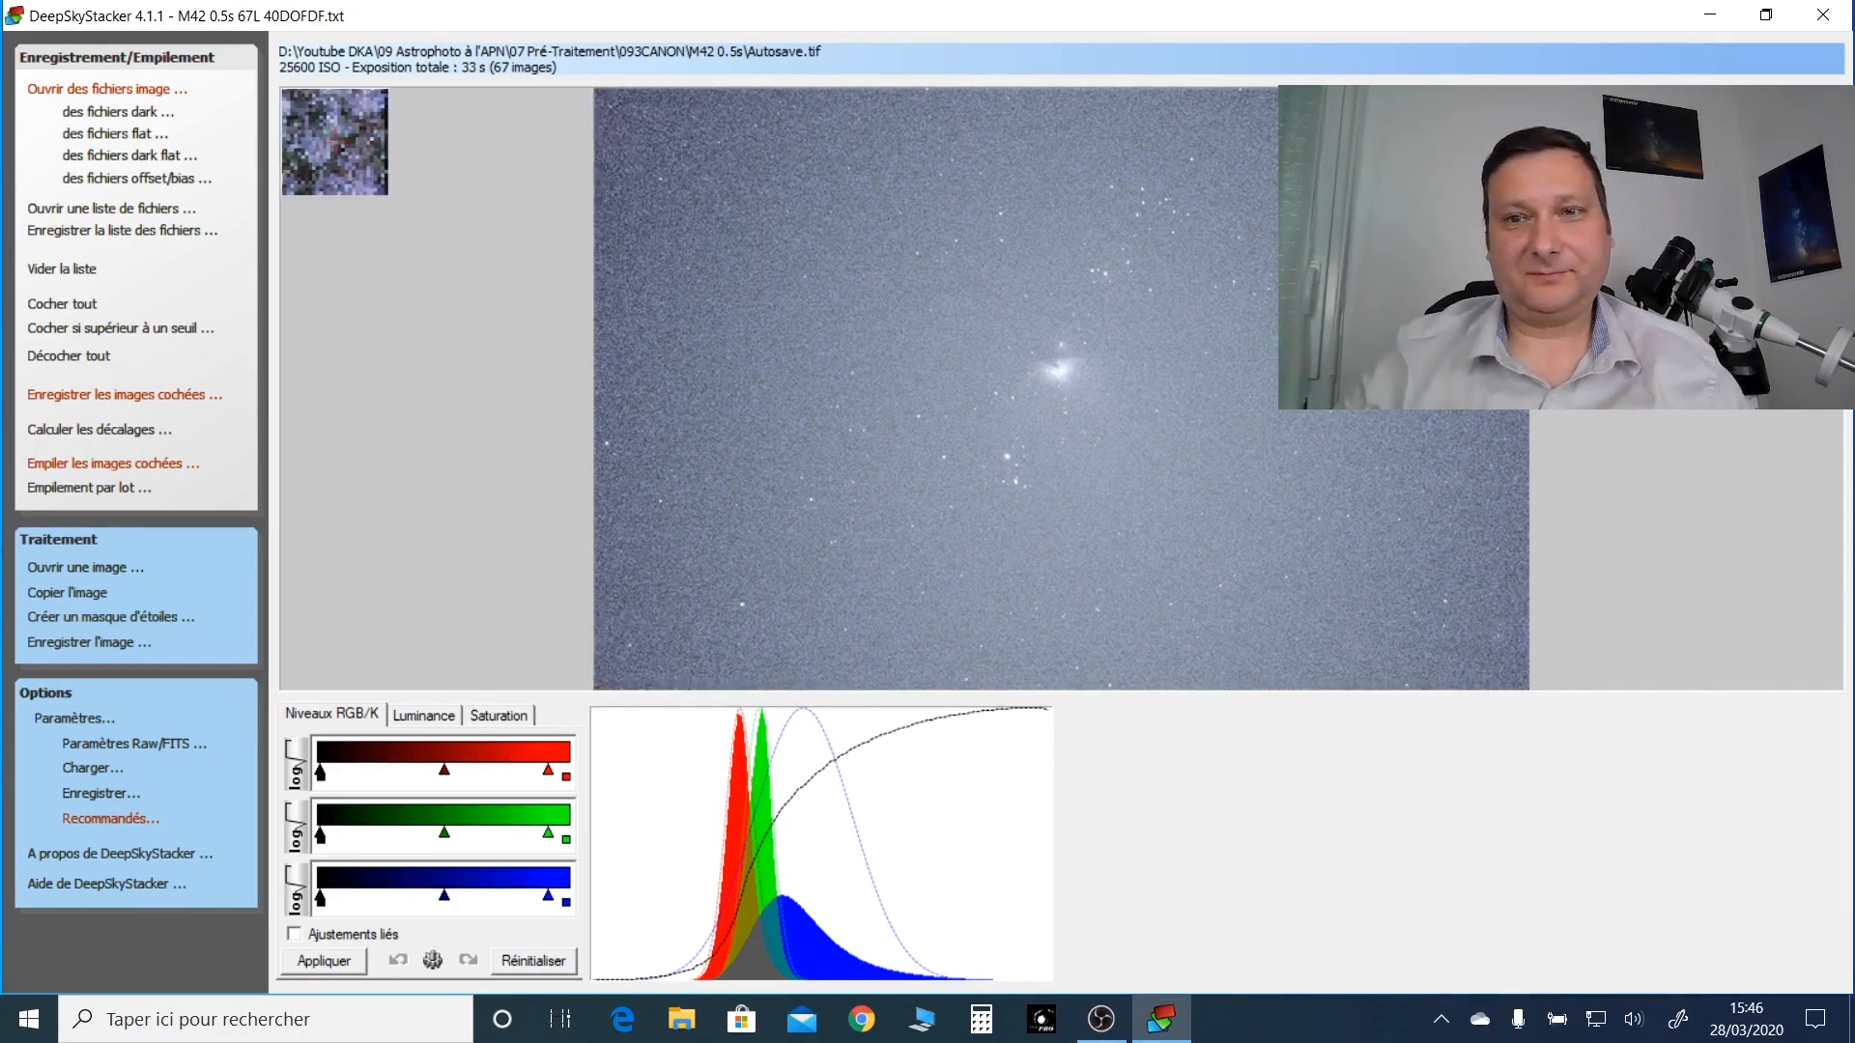
Step: Examine the nebula core and the background noise of the stacked image at high magnification
scroll(1048, 351, "up", 2)
scroll(1128, 468, "up", 2)
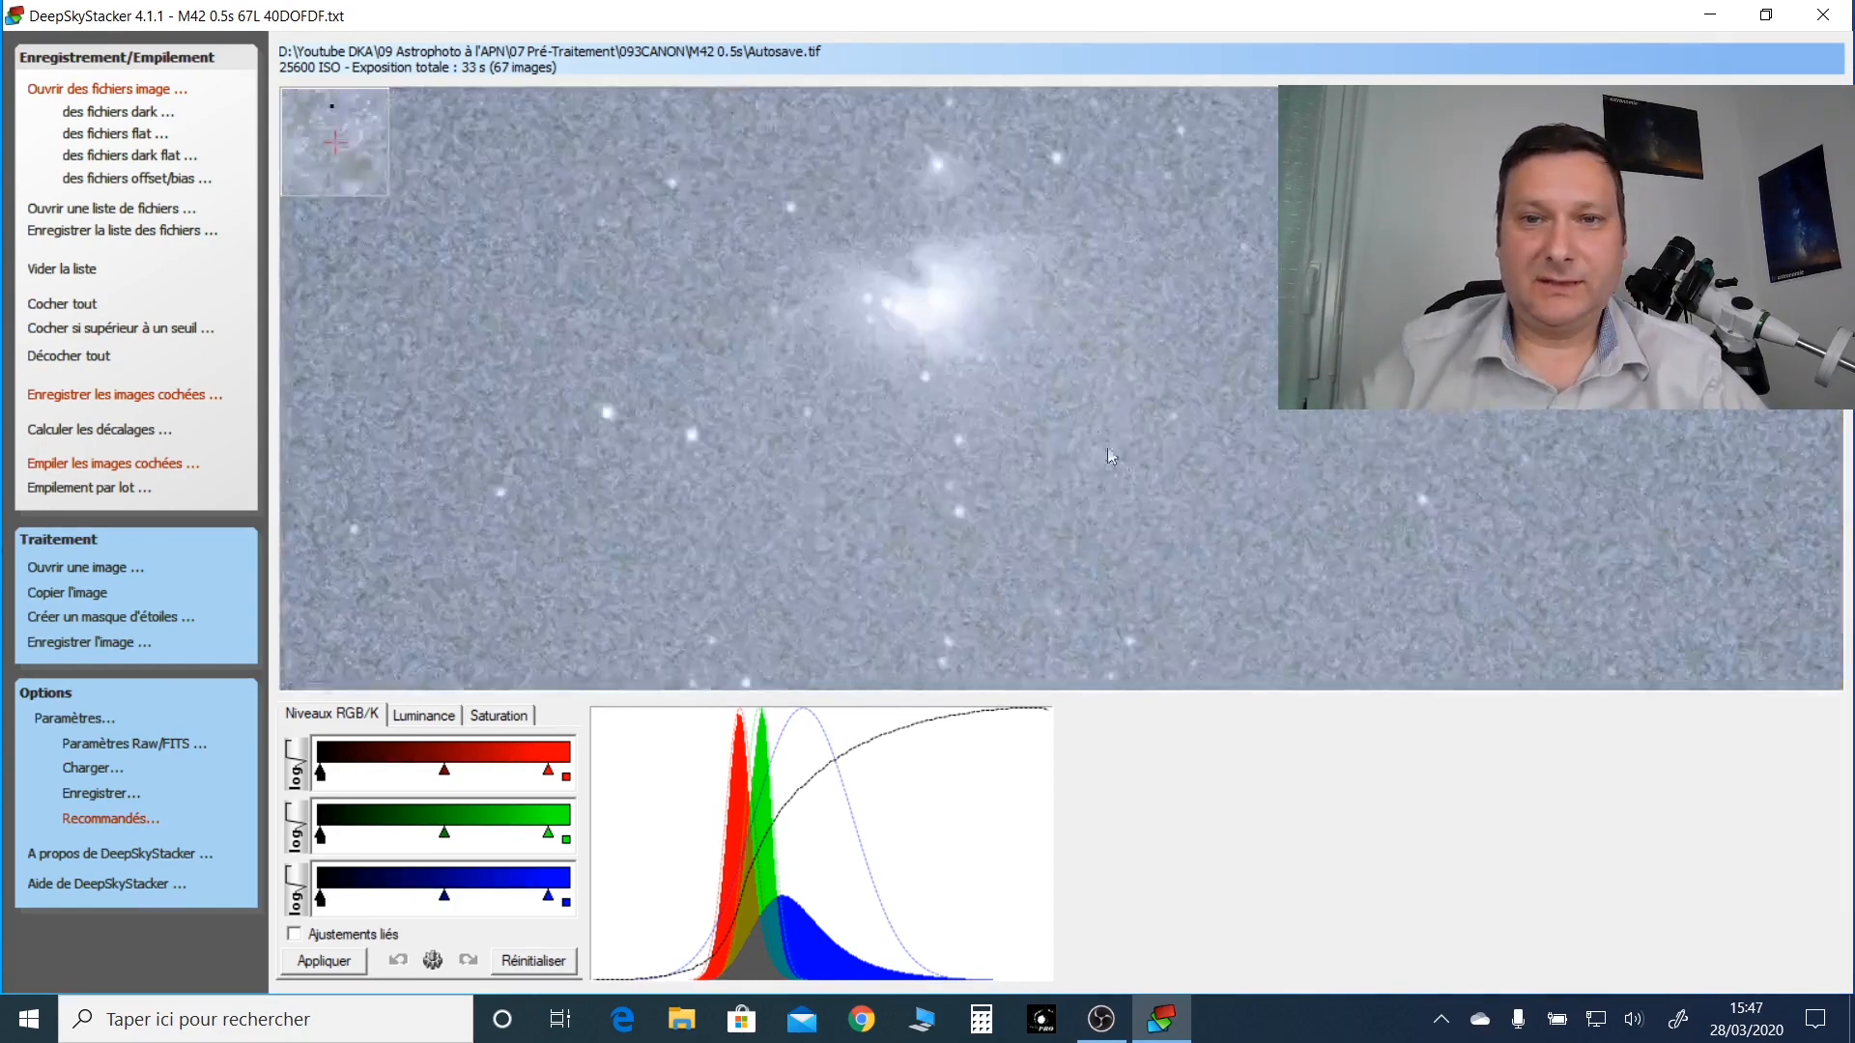
scroll(986, 320, "up", 2)
scroll(1137, 433, "up", 2)
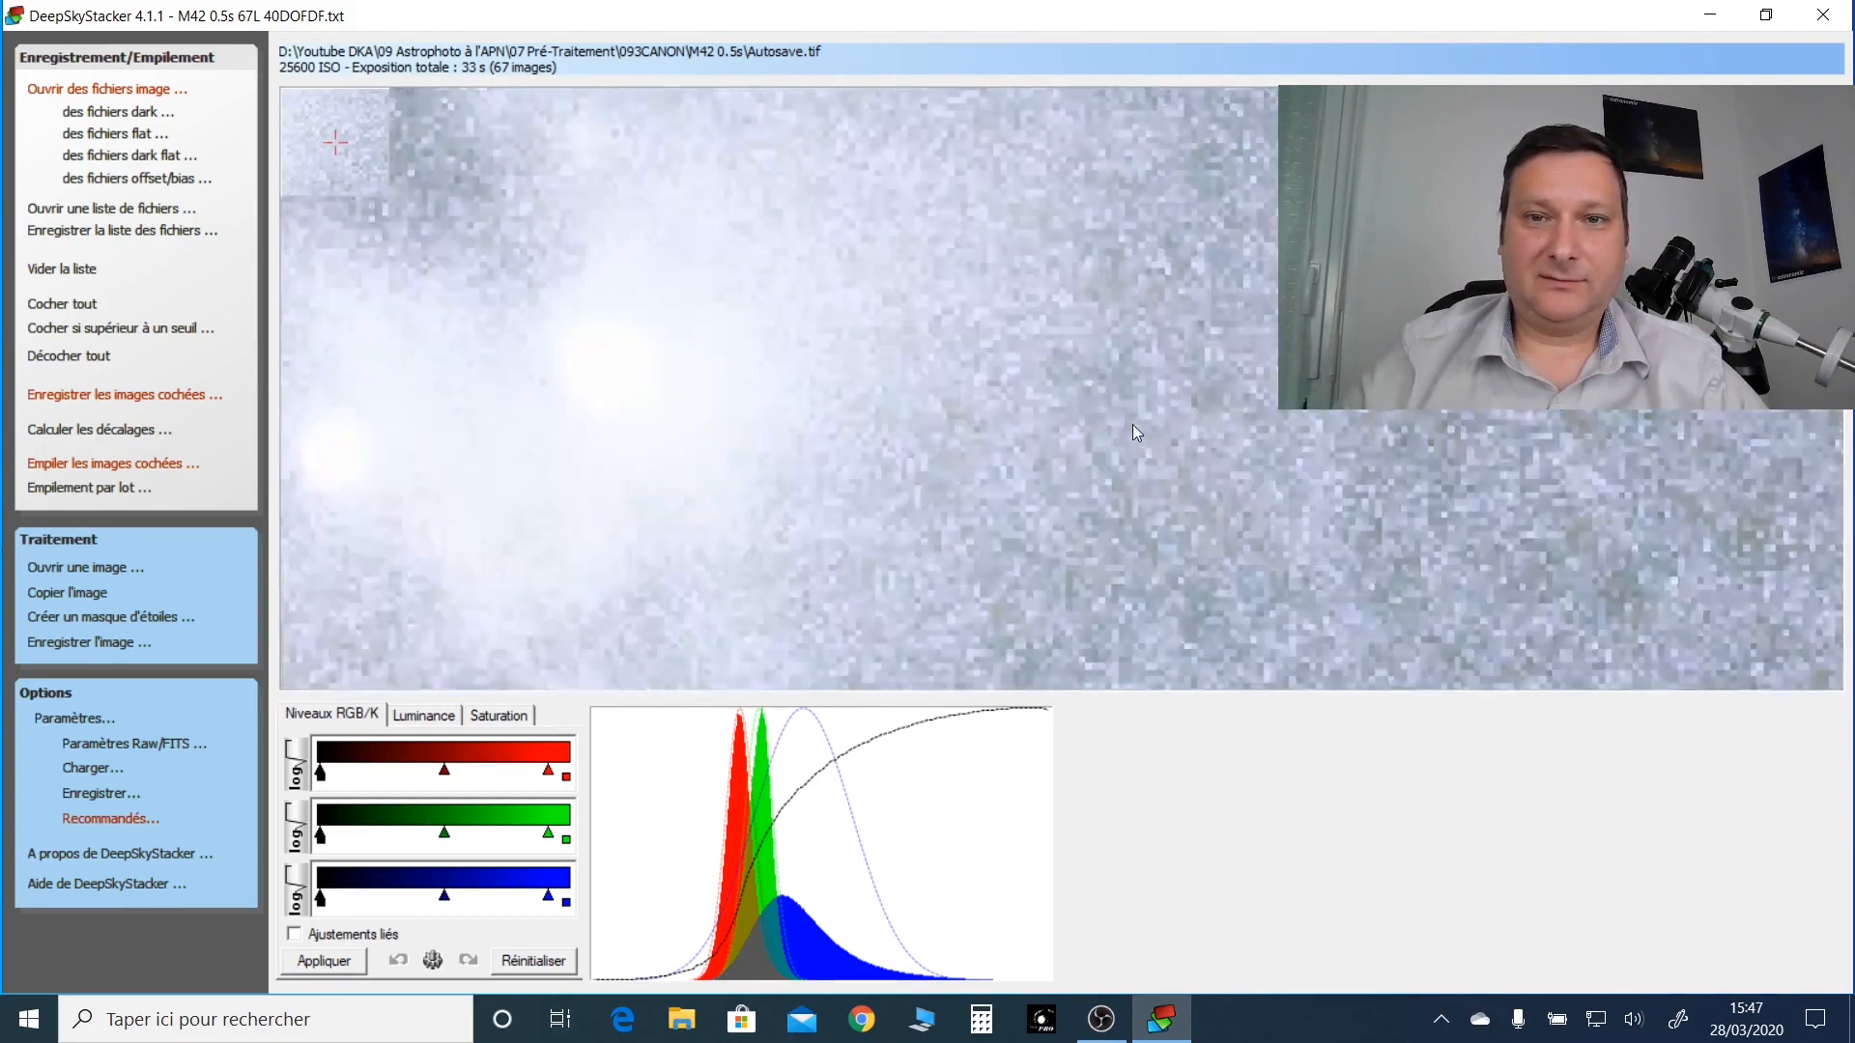
scroll(985, 443, "up", 2)
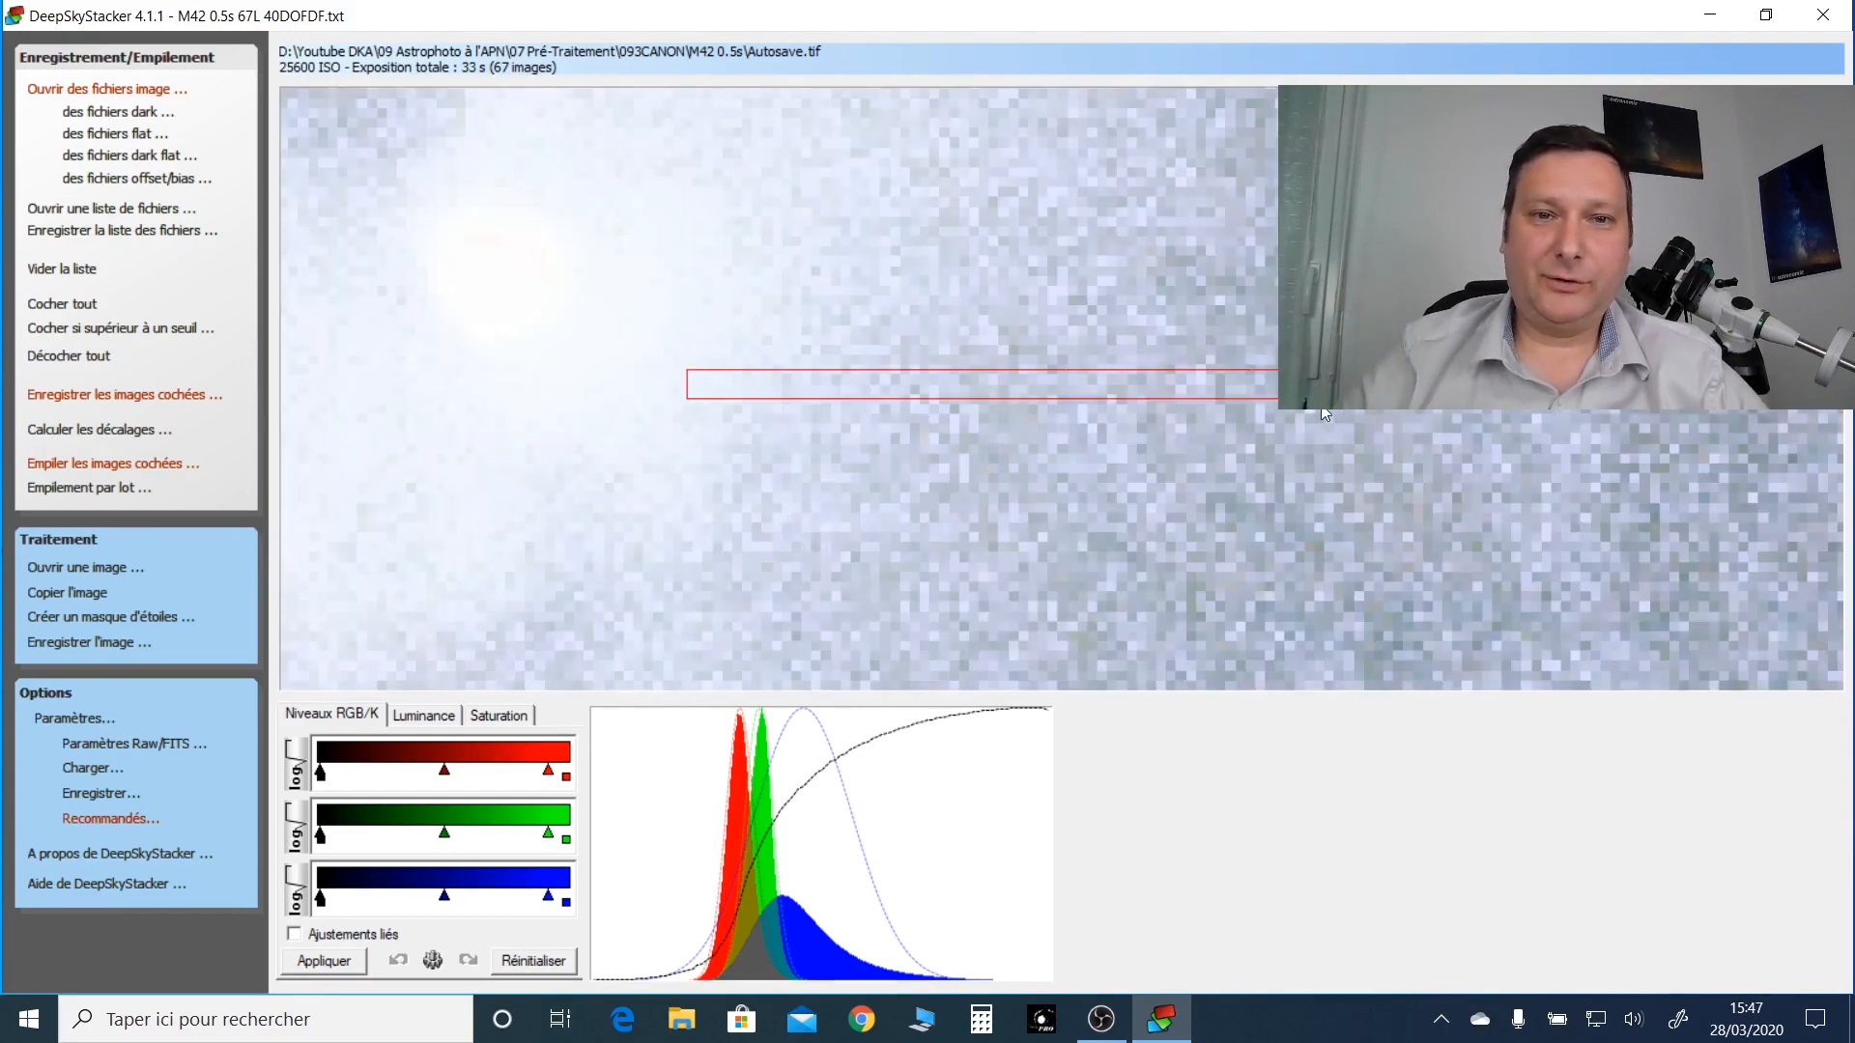
scroll(1063, 459, "down", 4)
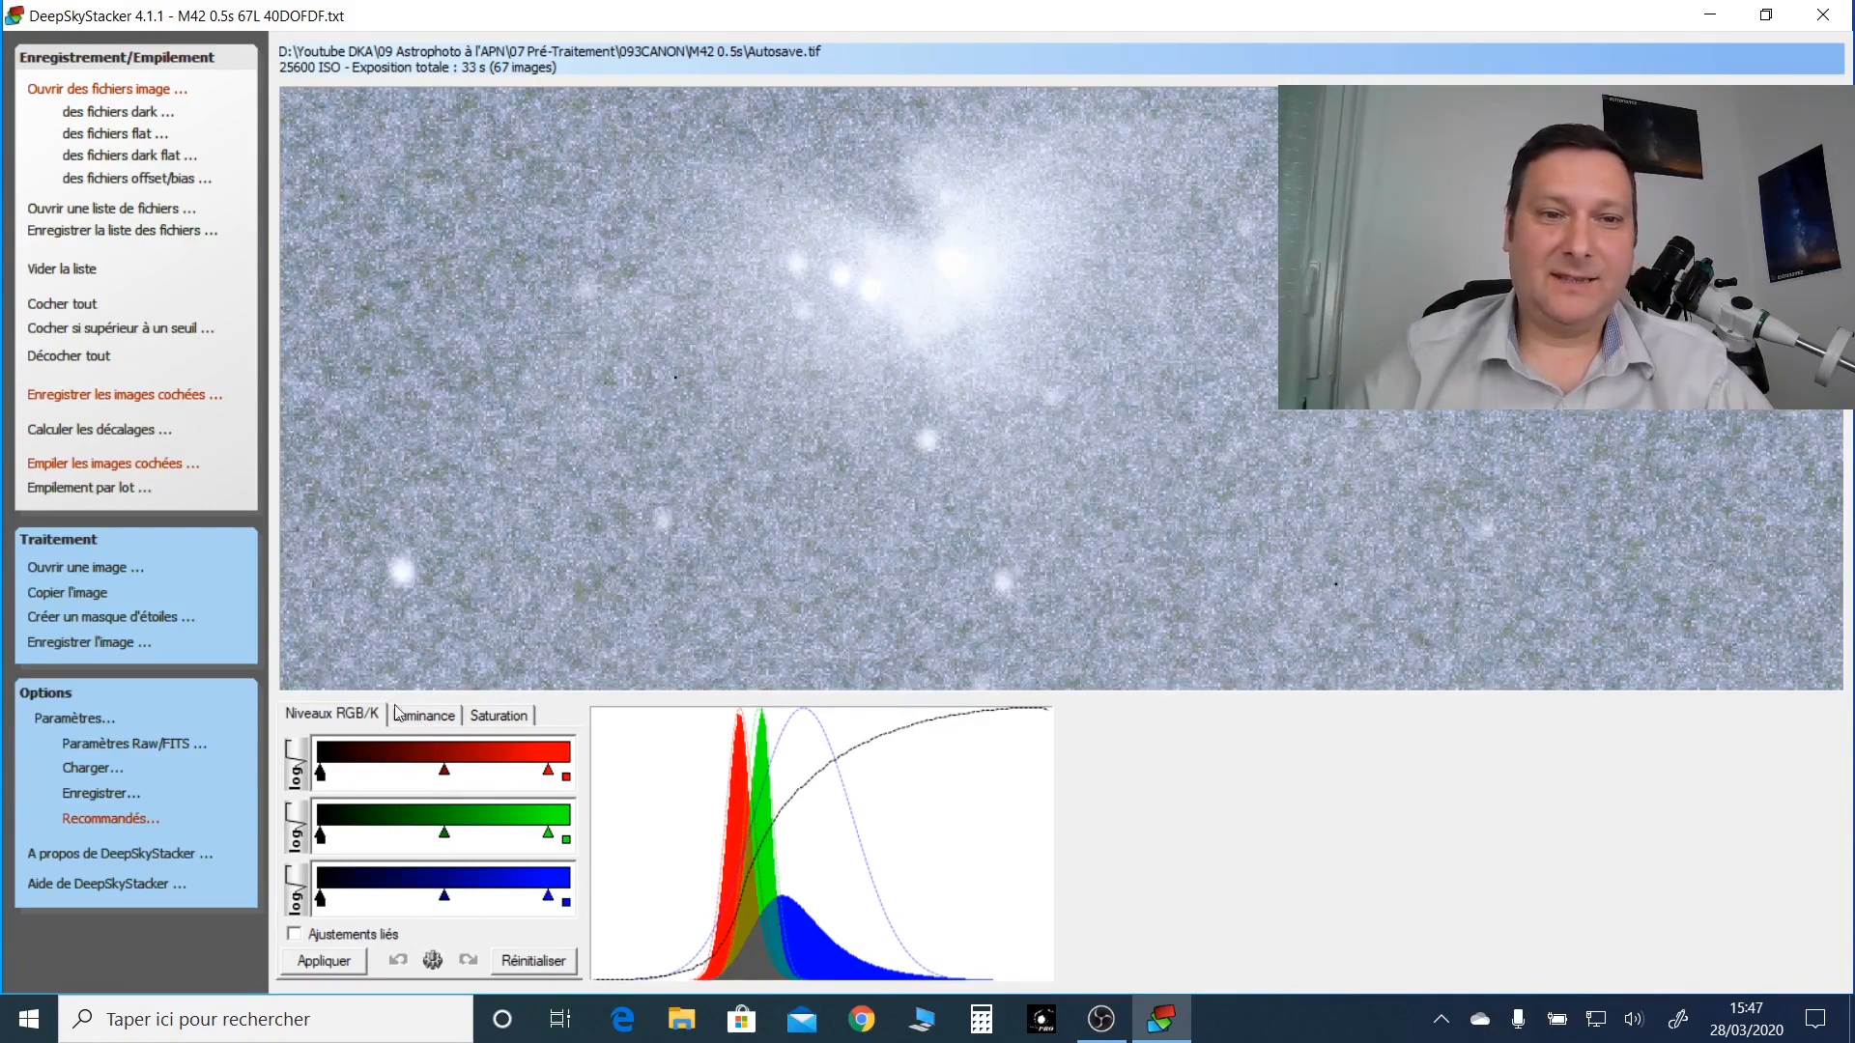
Step: Set the saturation shift to 14%, and in the luminance curve set darkness to 100.0 and highlight to 24° and 42.8
left_click(492, 717)
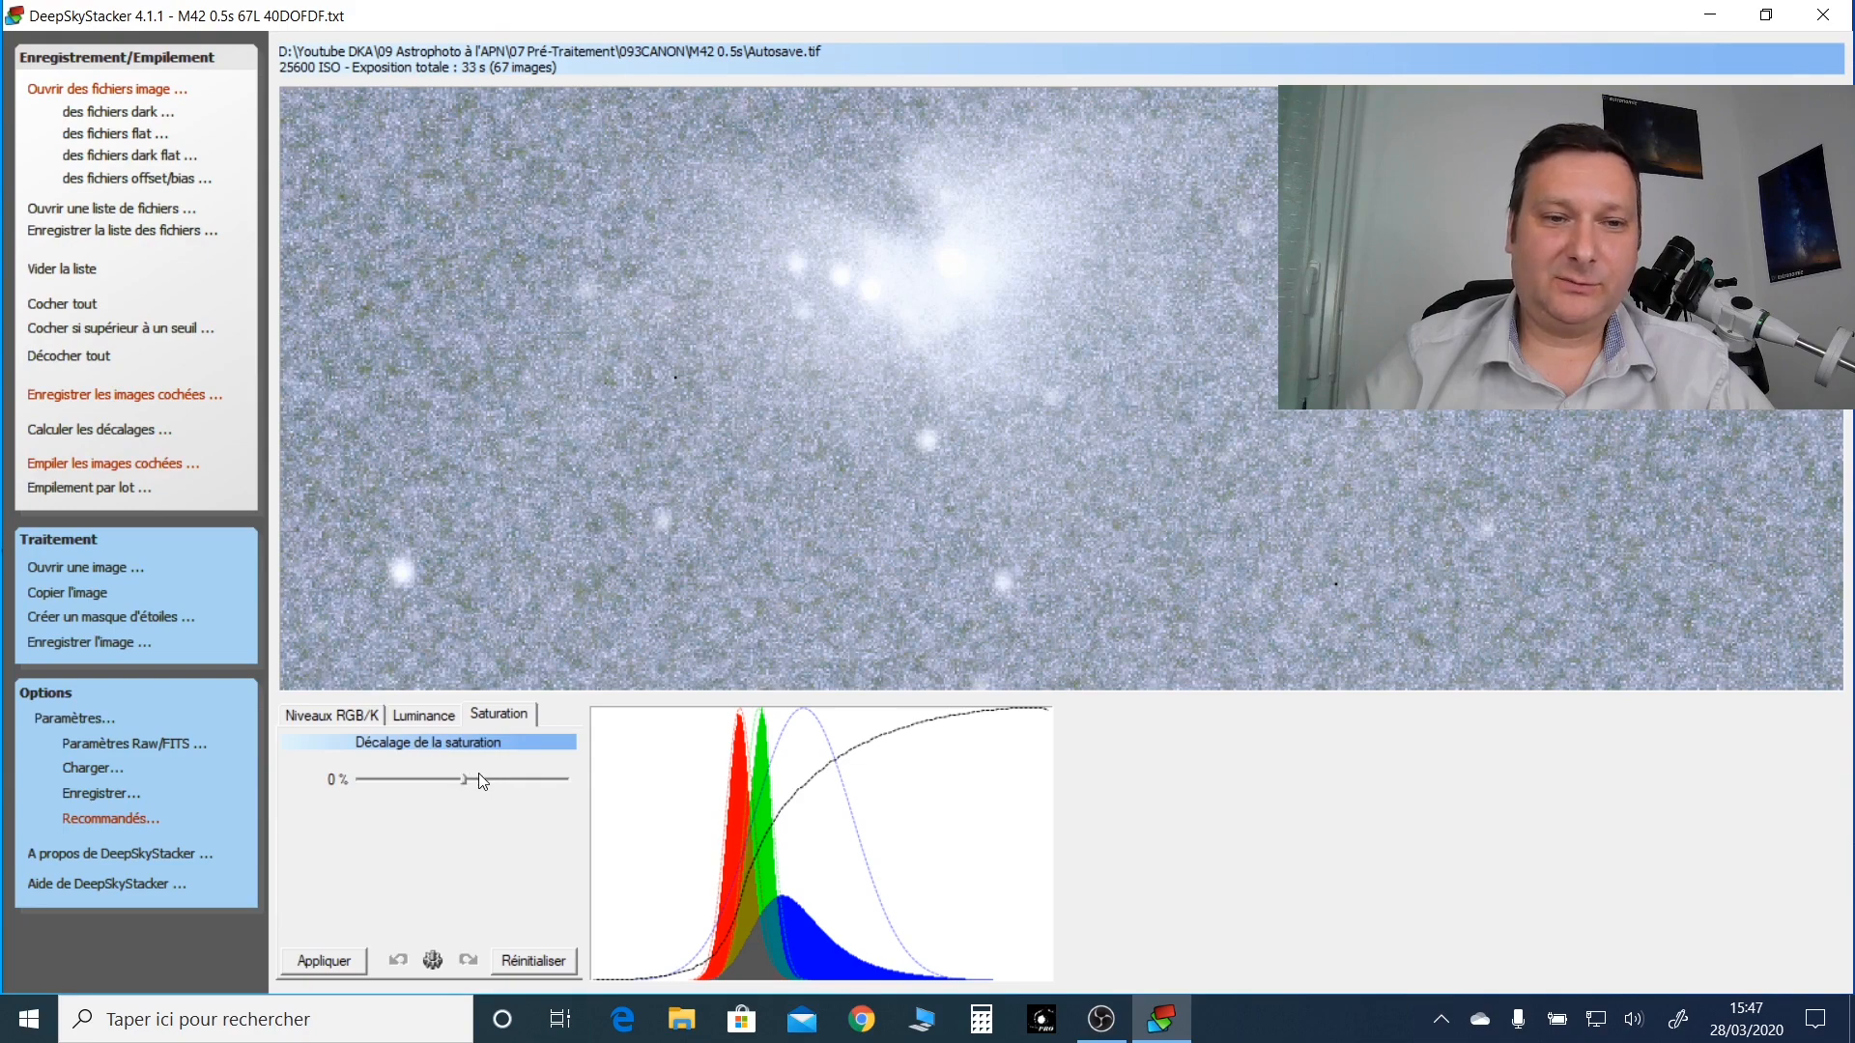
left_click_drag(465, 779, 490, 780)
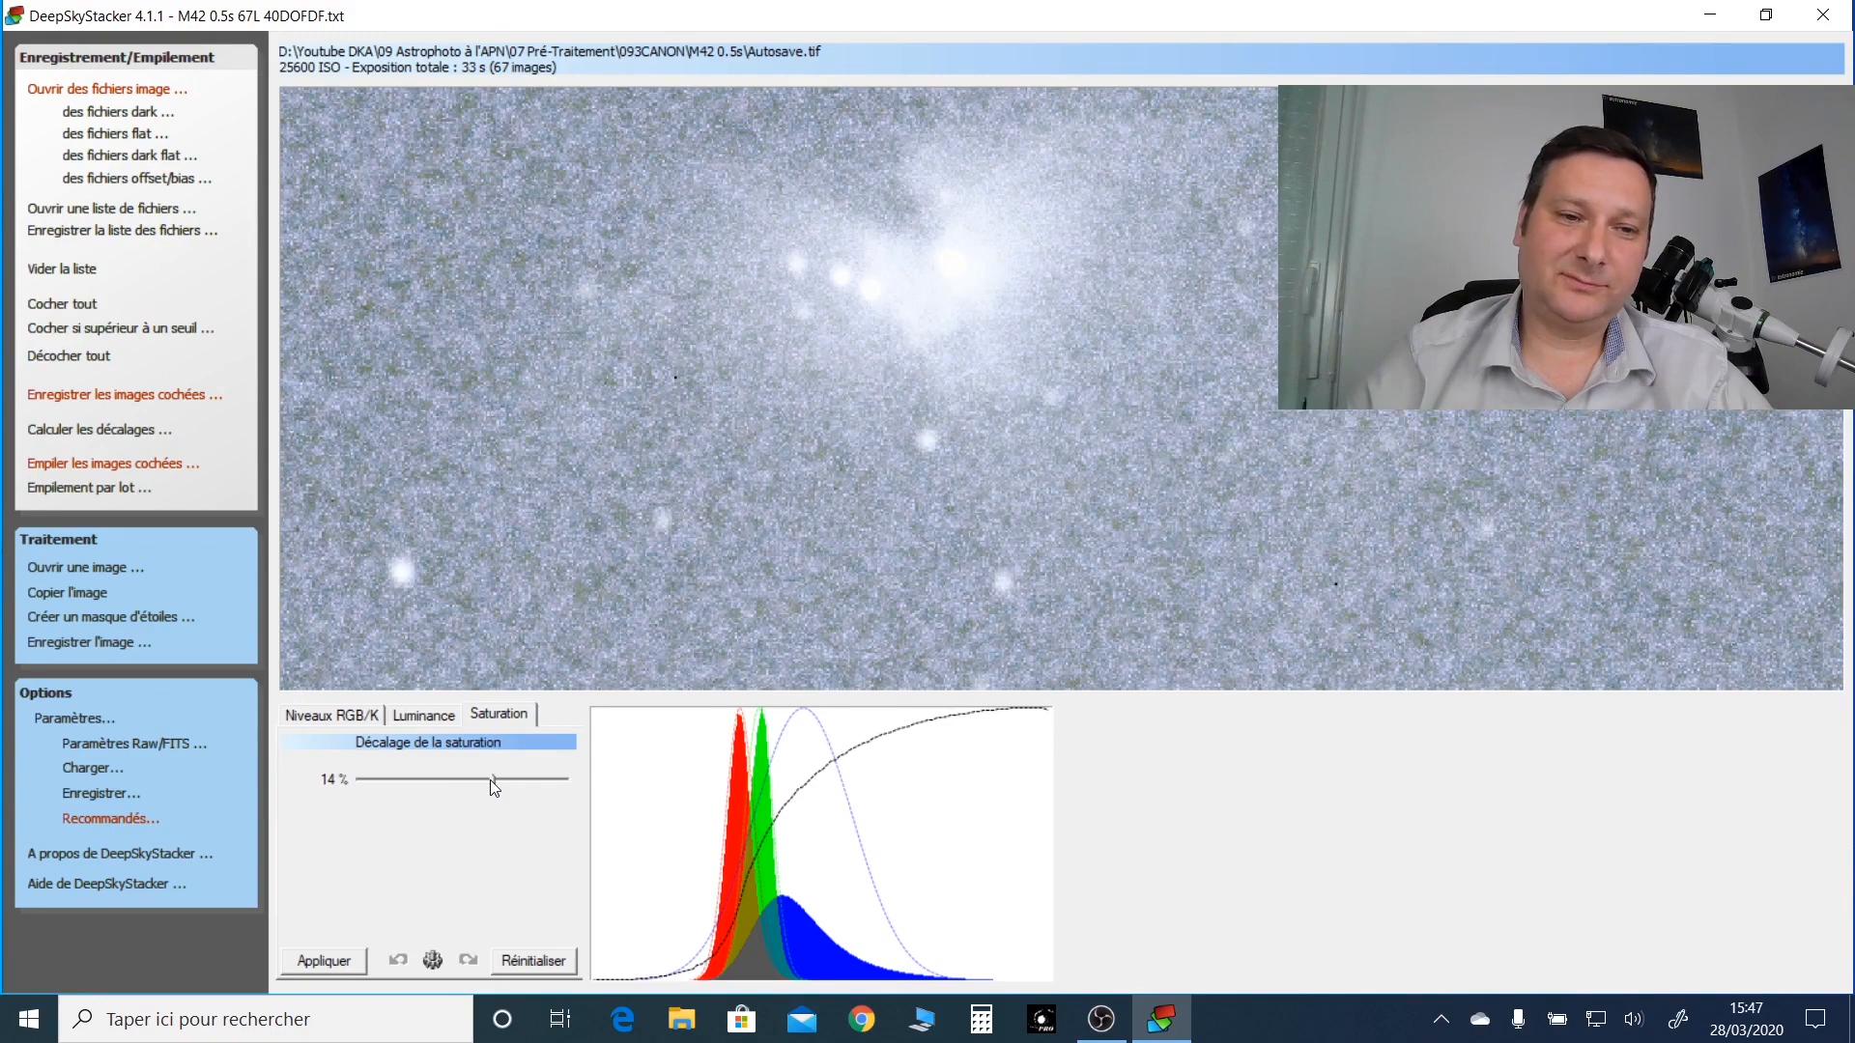
left_click(427, 717)
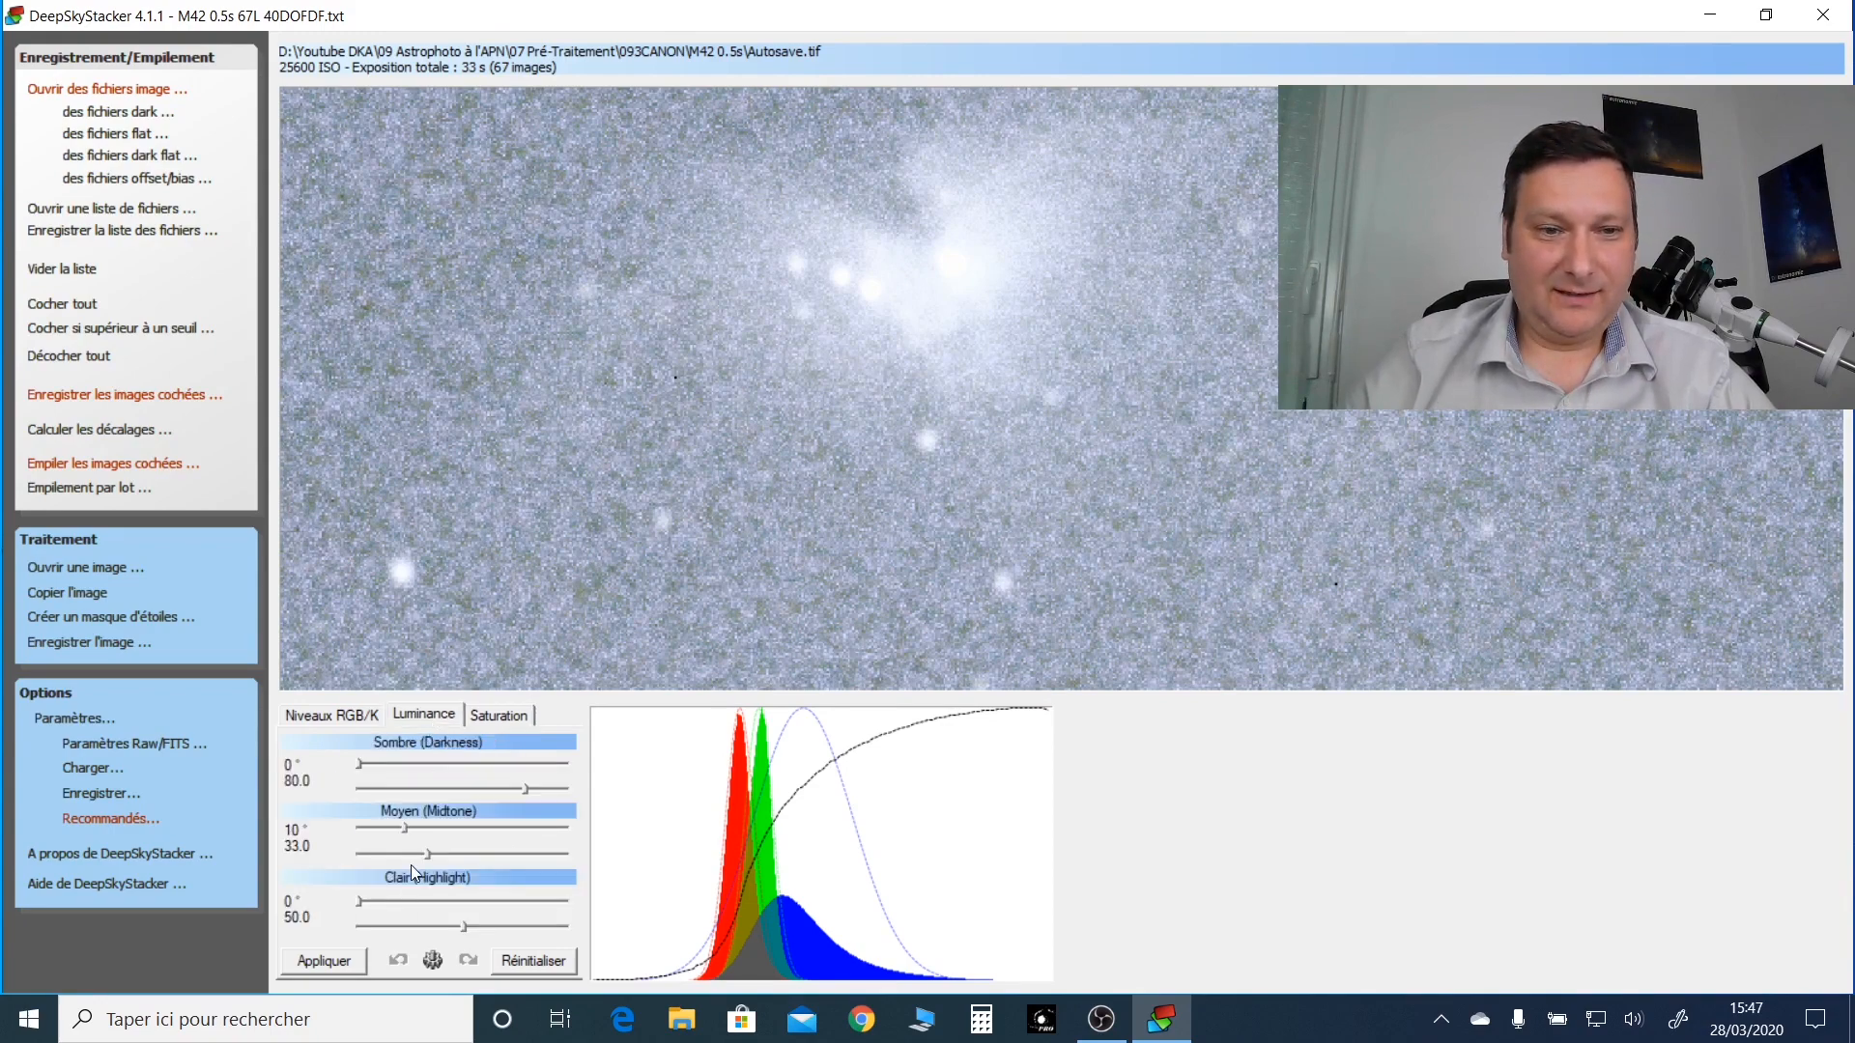
left_click(554, 786)
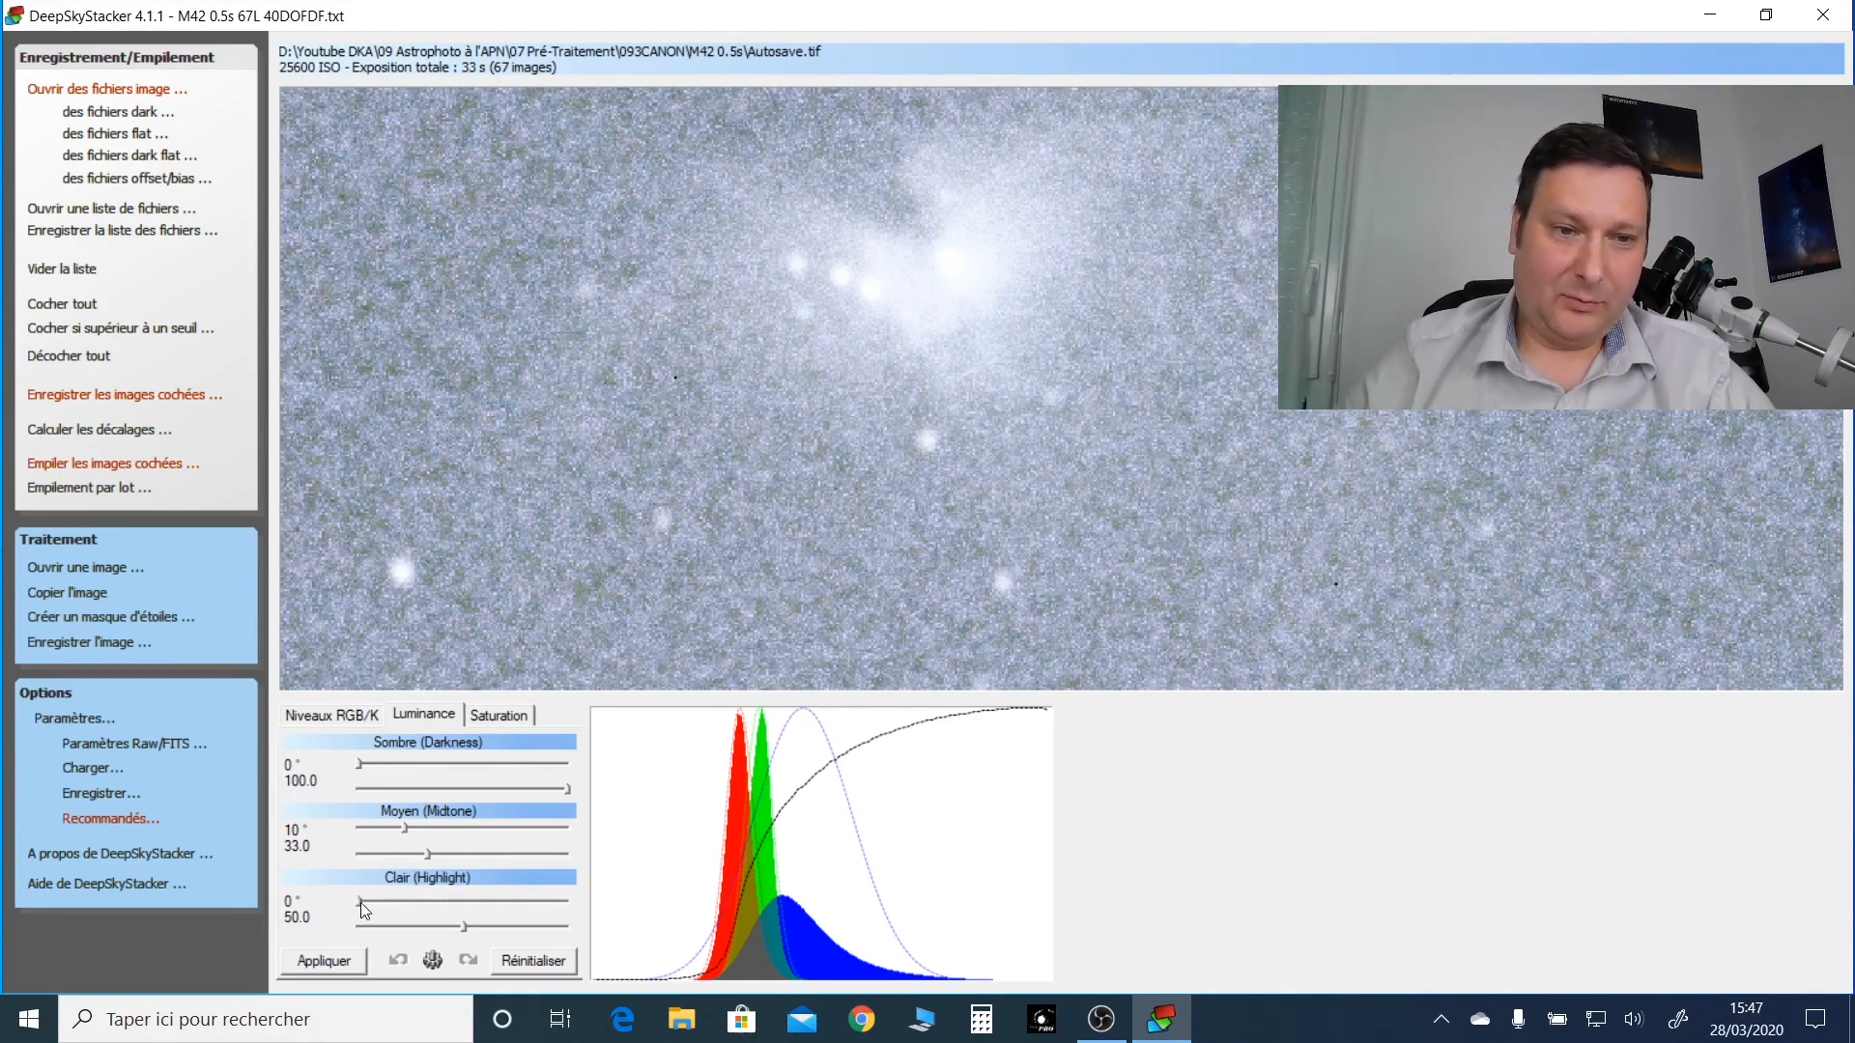
left_click_drag(359, 900, 467, 896)
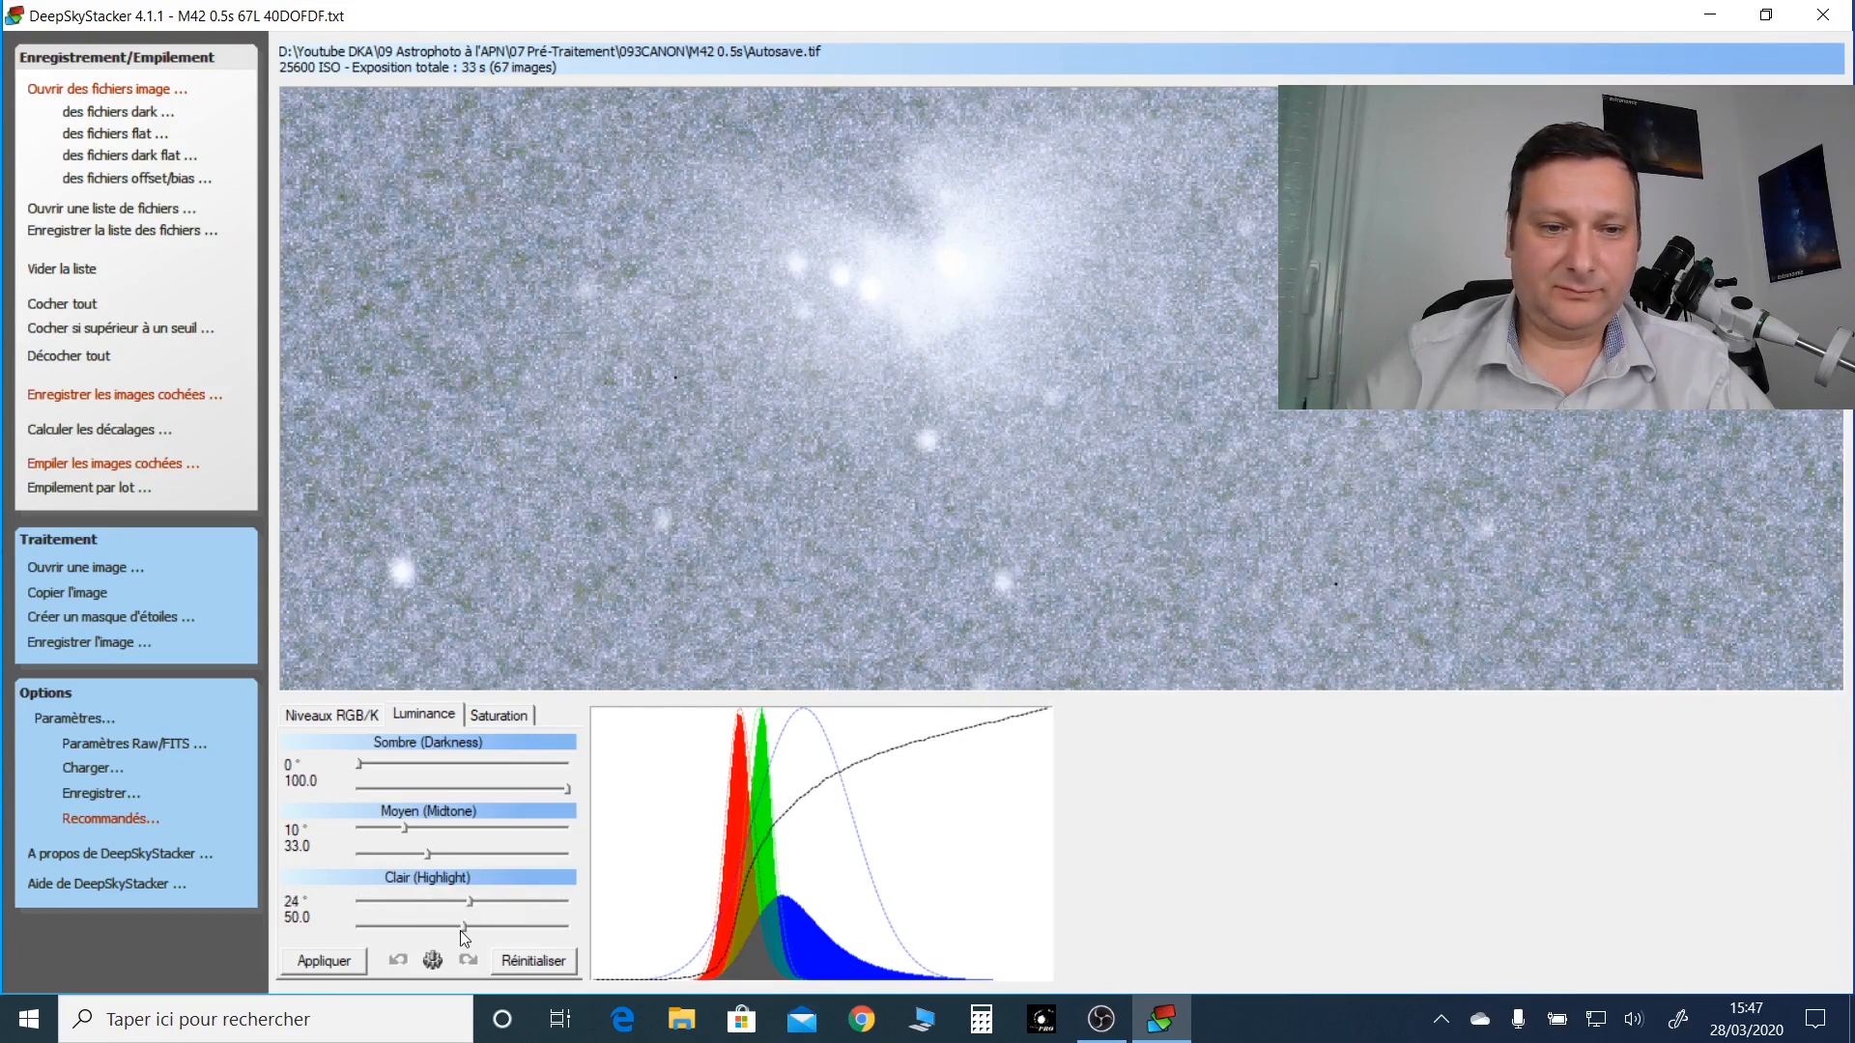
mouse_move(464, 928)
left_mouse_down()
mouse_move(511, 928)
mouse_move(373, 931)
mouse_move(474, 932)
mouse_move(420, 932)
mouse_move(445, 930)
left_mouse_up()
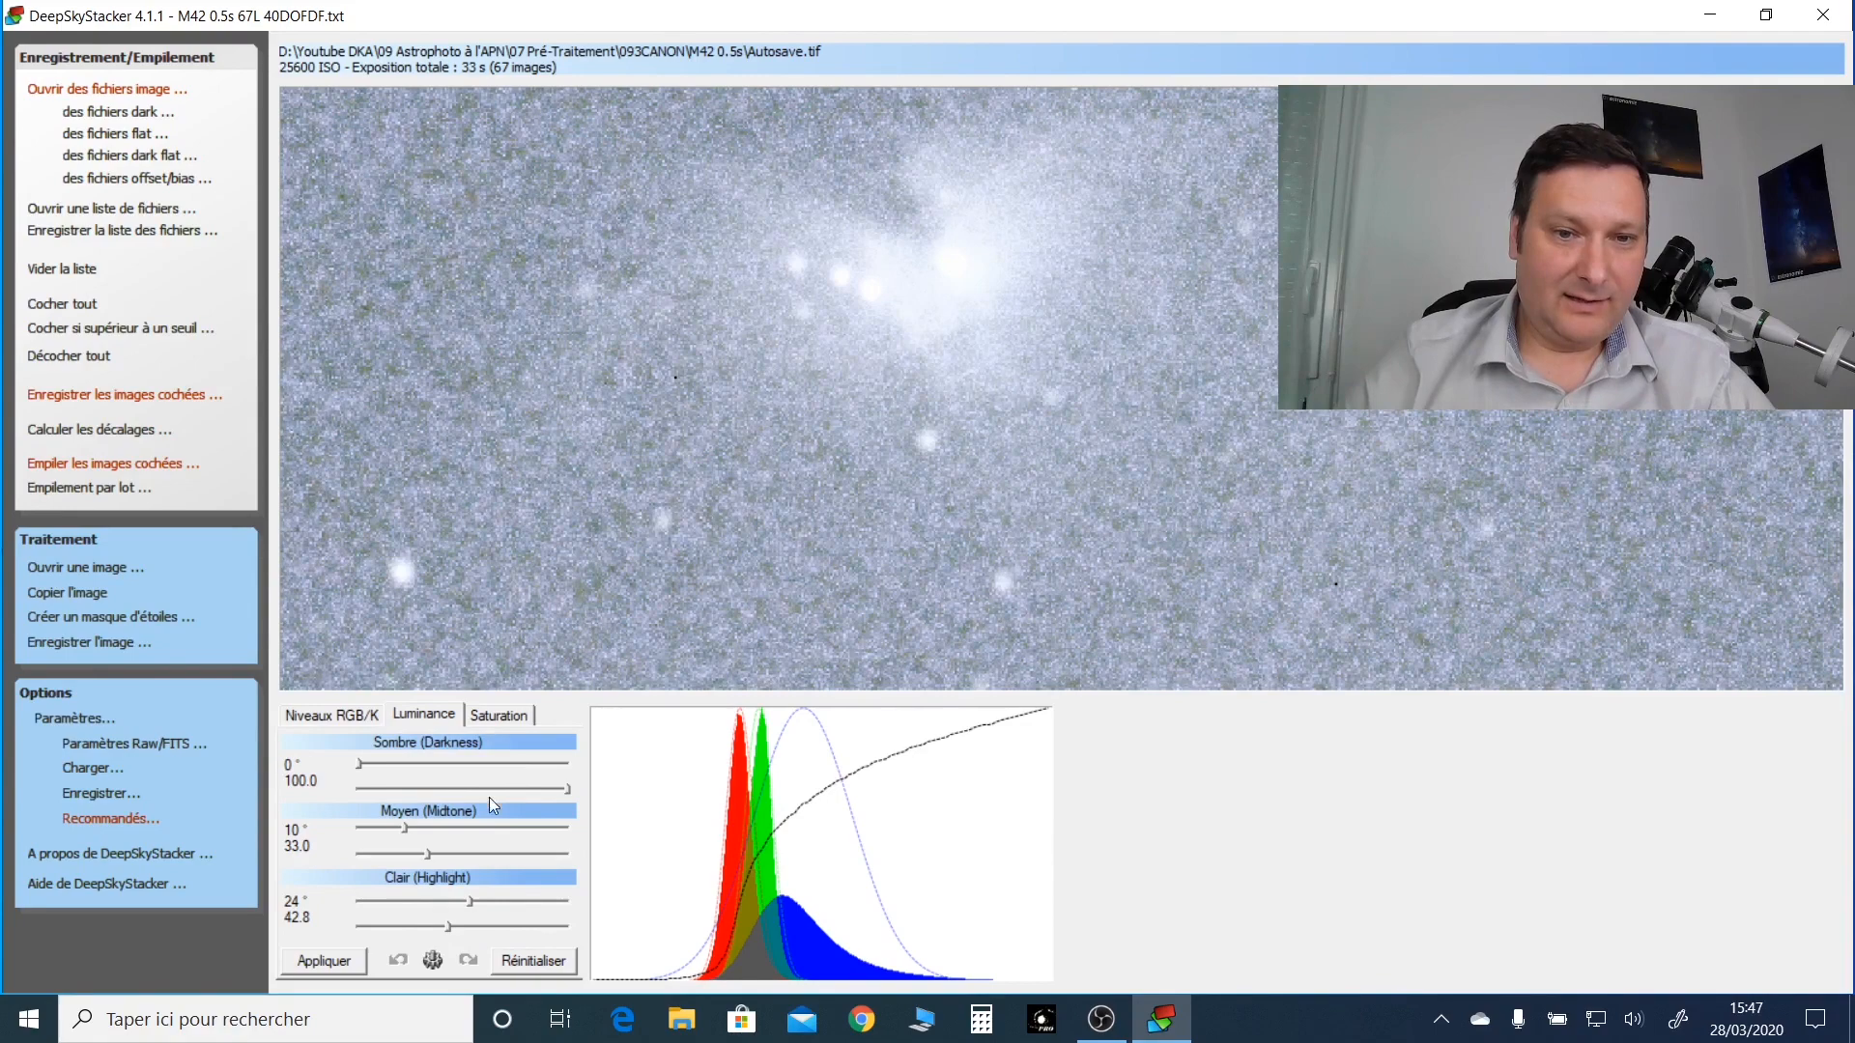
Step: Adjust the red, green and blue levels to bring the channel histograms closer together, and apply them to the stacked image
left_click(372, 720)
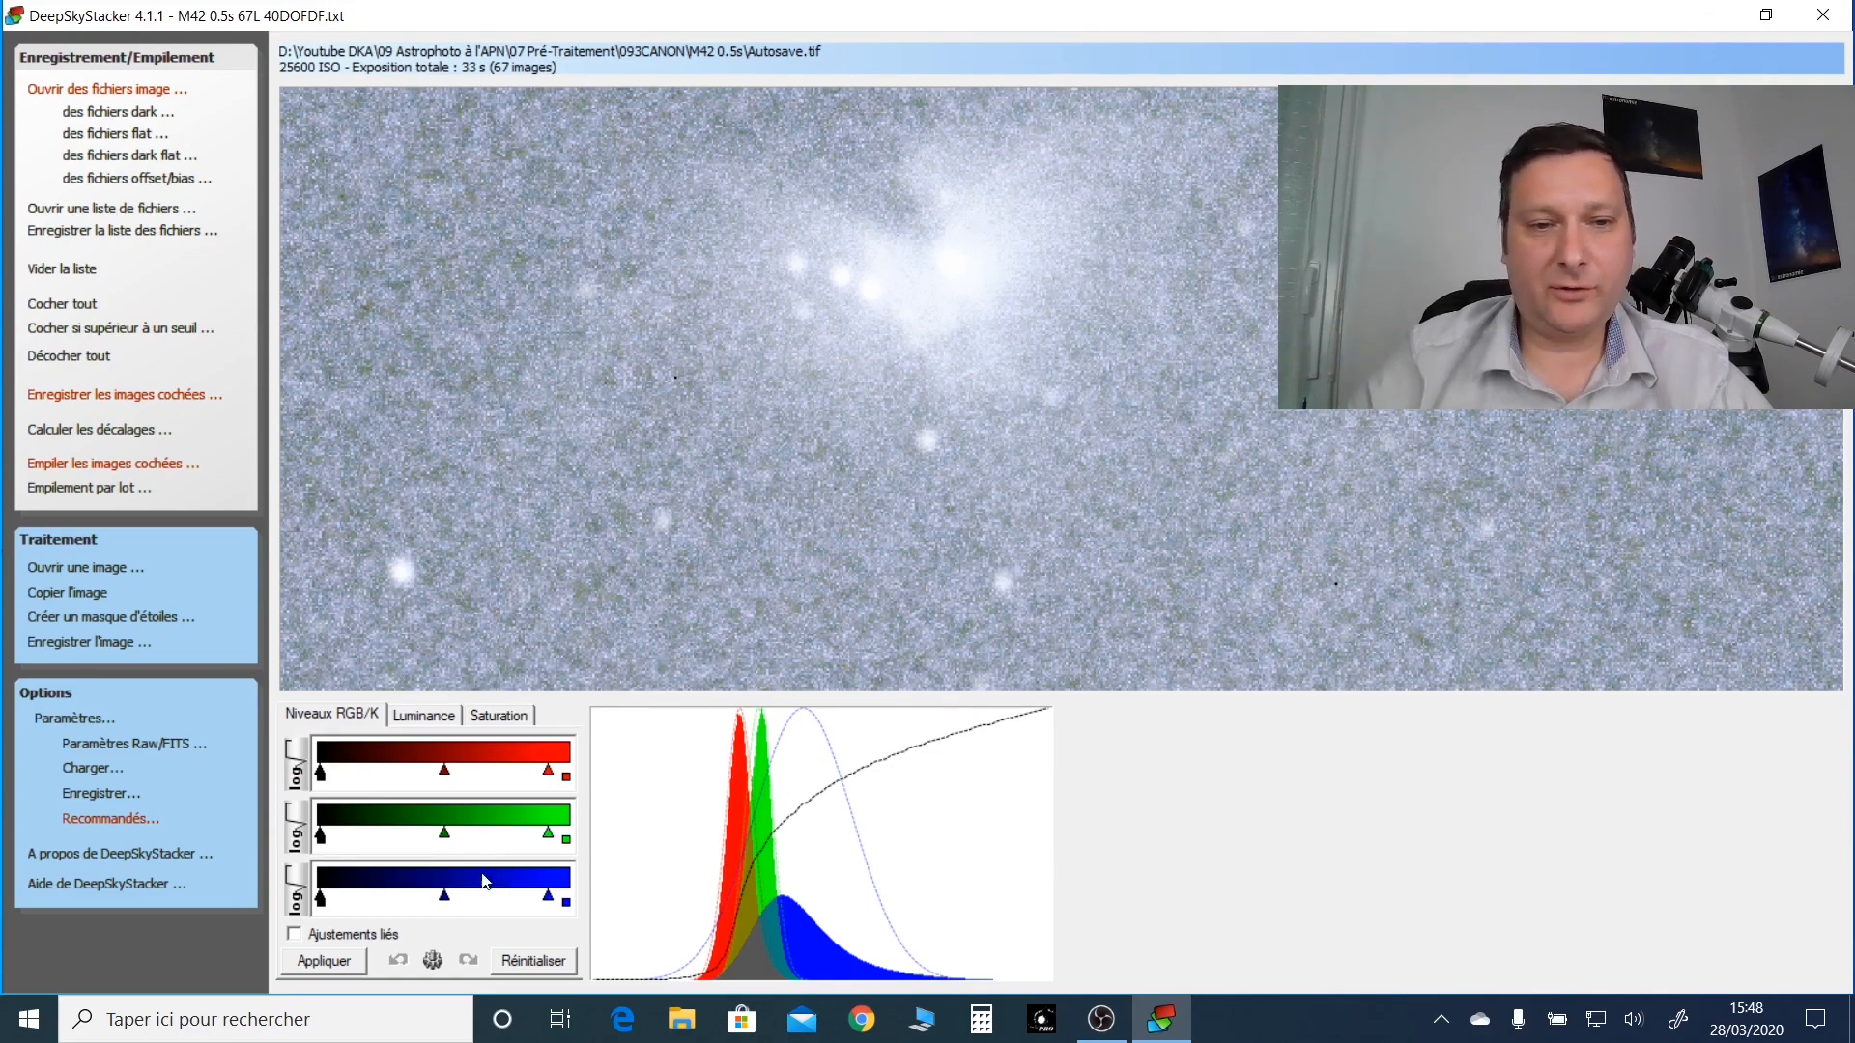
left_click_drag(548, 837, 401, 833)
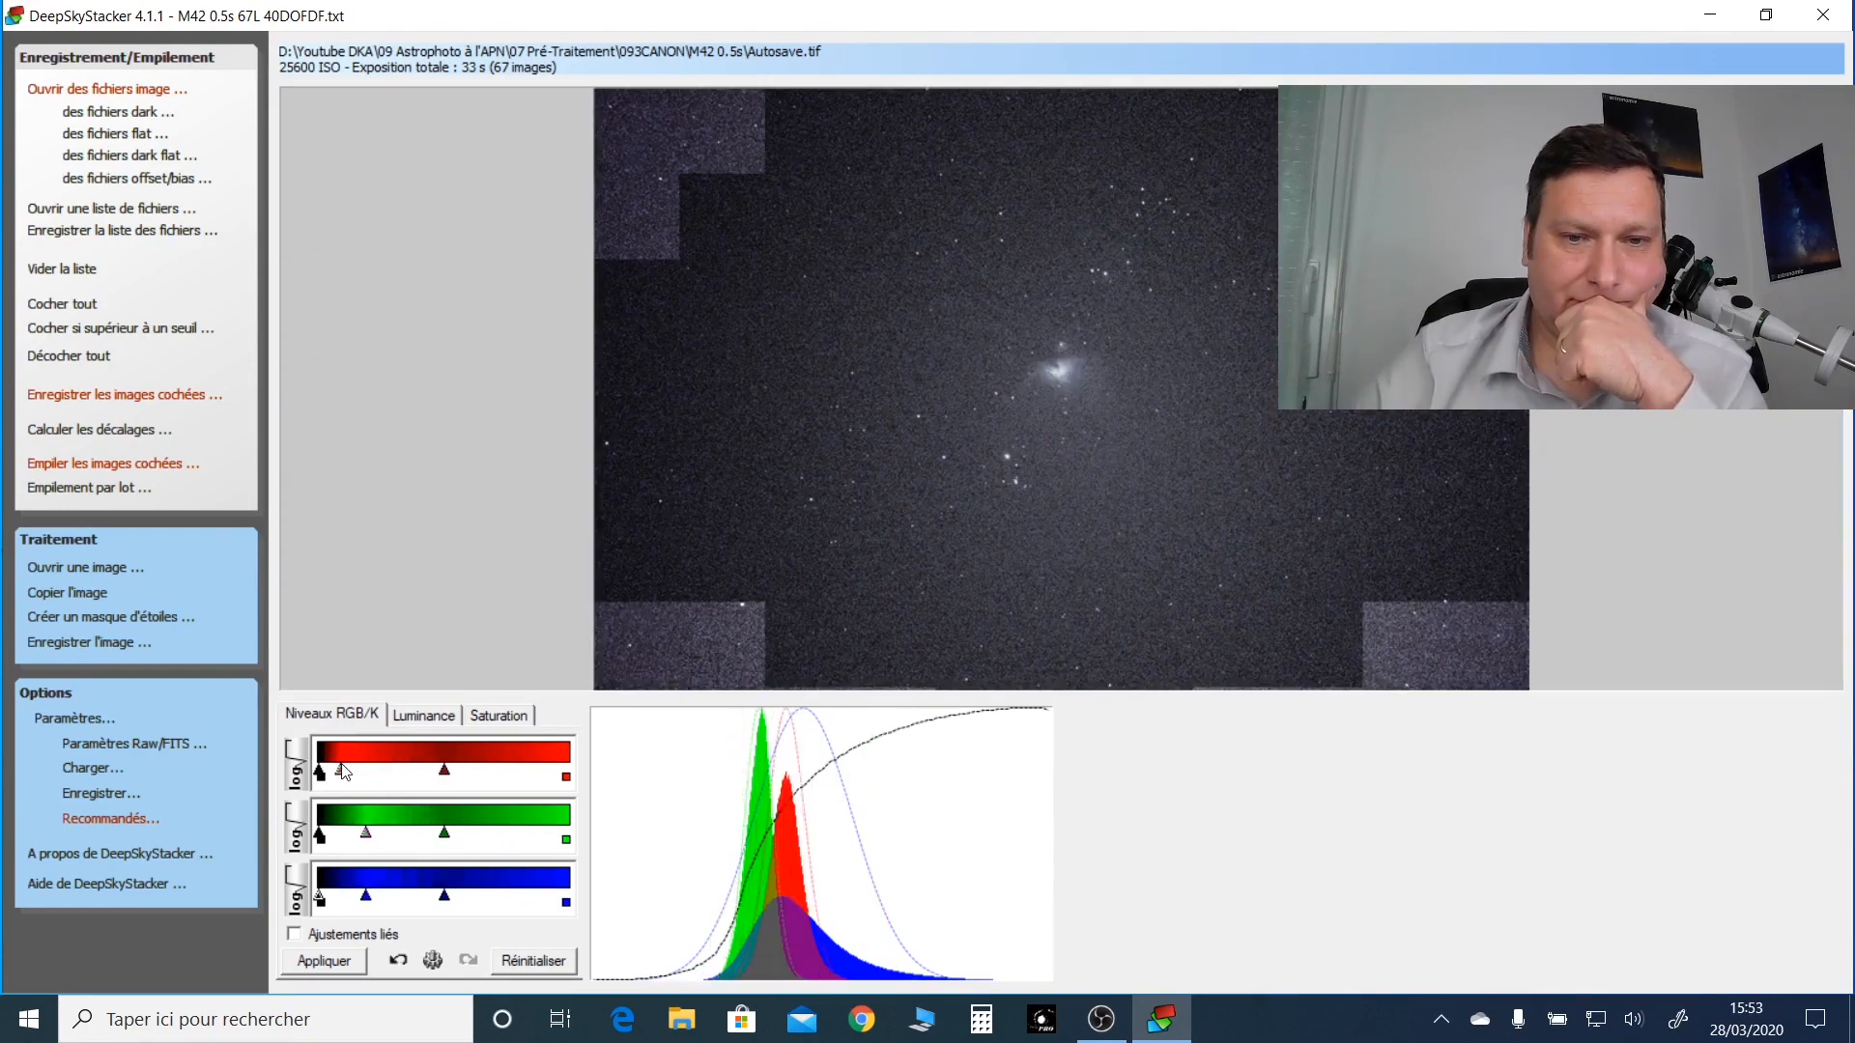
left_click_drag(359, 812, 334, 809)
left_click_drag(366, 896, 568, 896)
left_click_drag(444, 770, 403, 769)
left_click_drag(444, 834, 403, 834)
left_click(335, 964)
Step: Try different darkness, midtone and highlight luminance adjustments, and reset the image adjustments
left_click(424, 715)
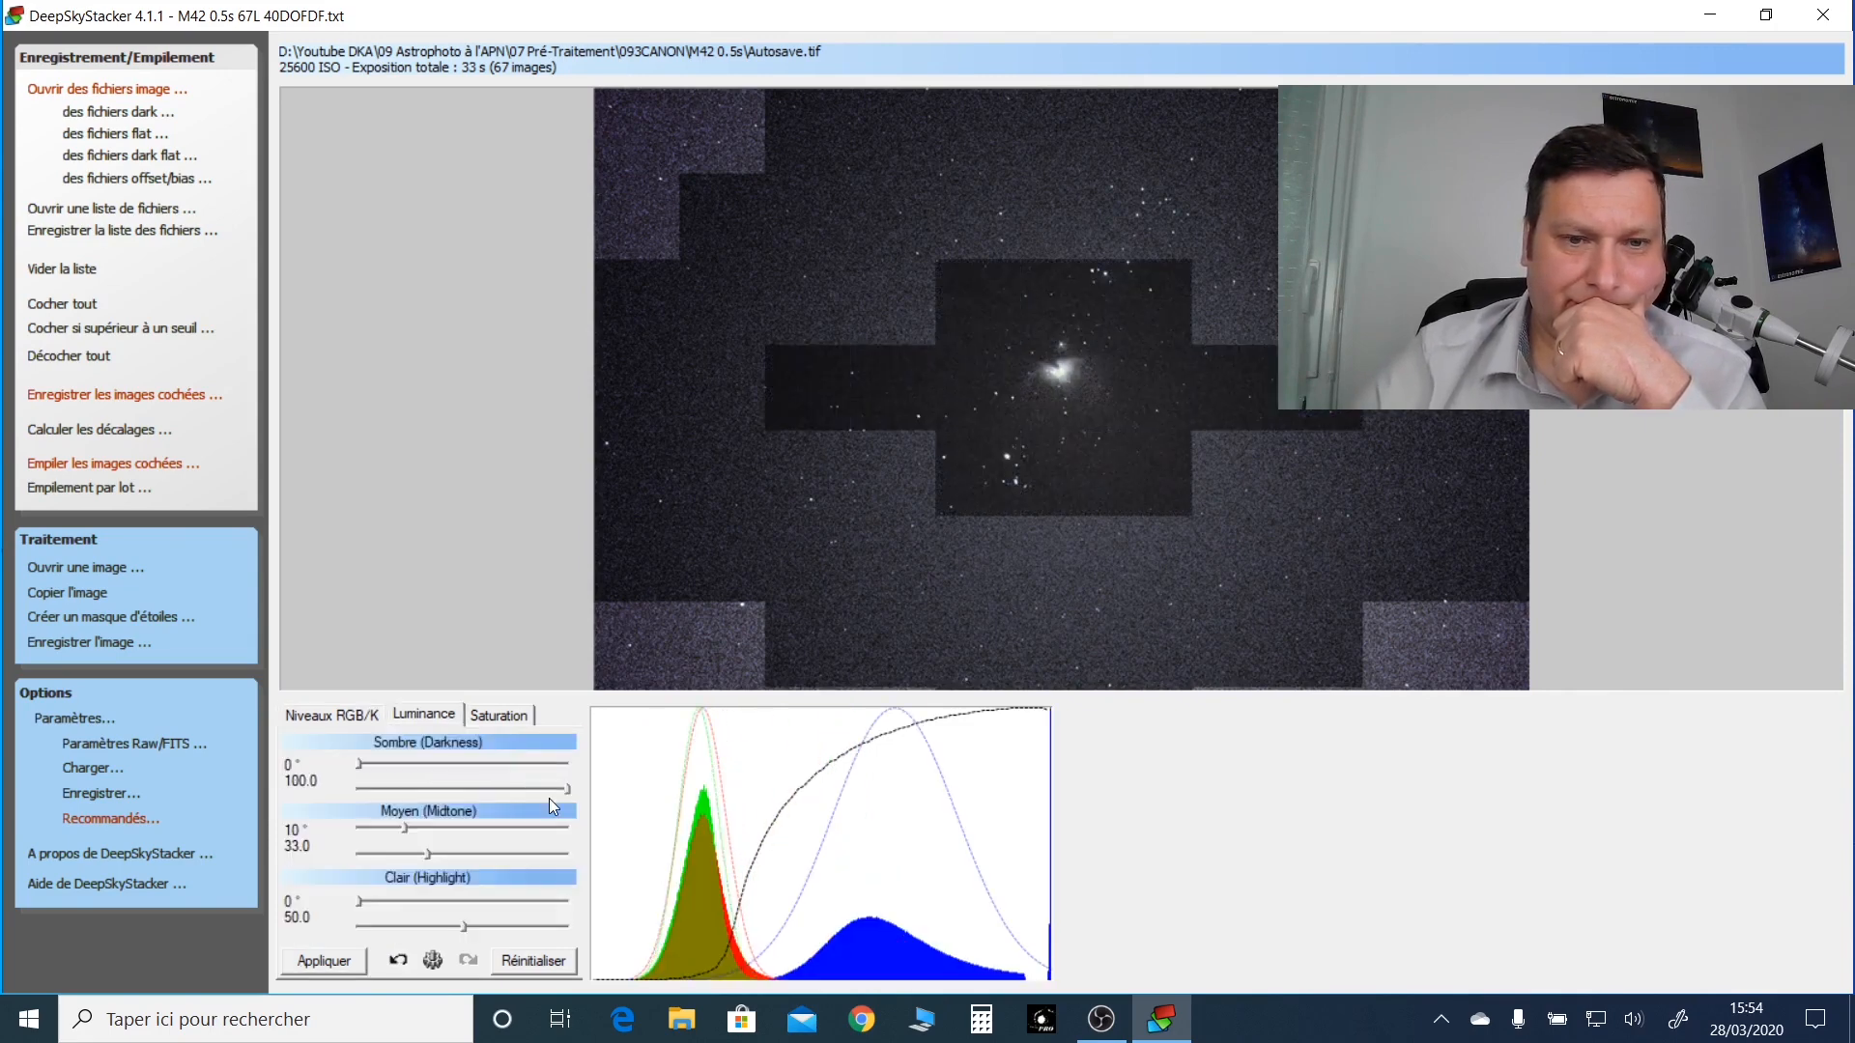
left_click_drag(568, 789, 524, 789)
left_click_drag(528, 790, 569, 789)
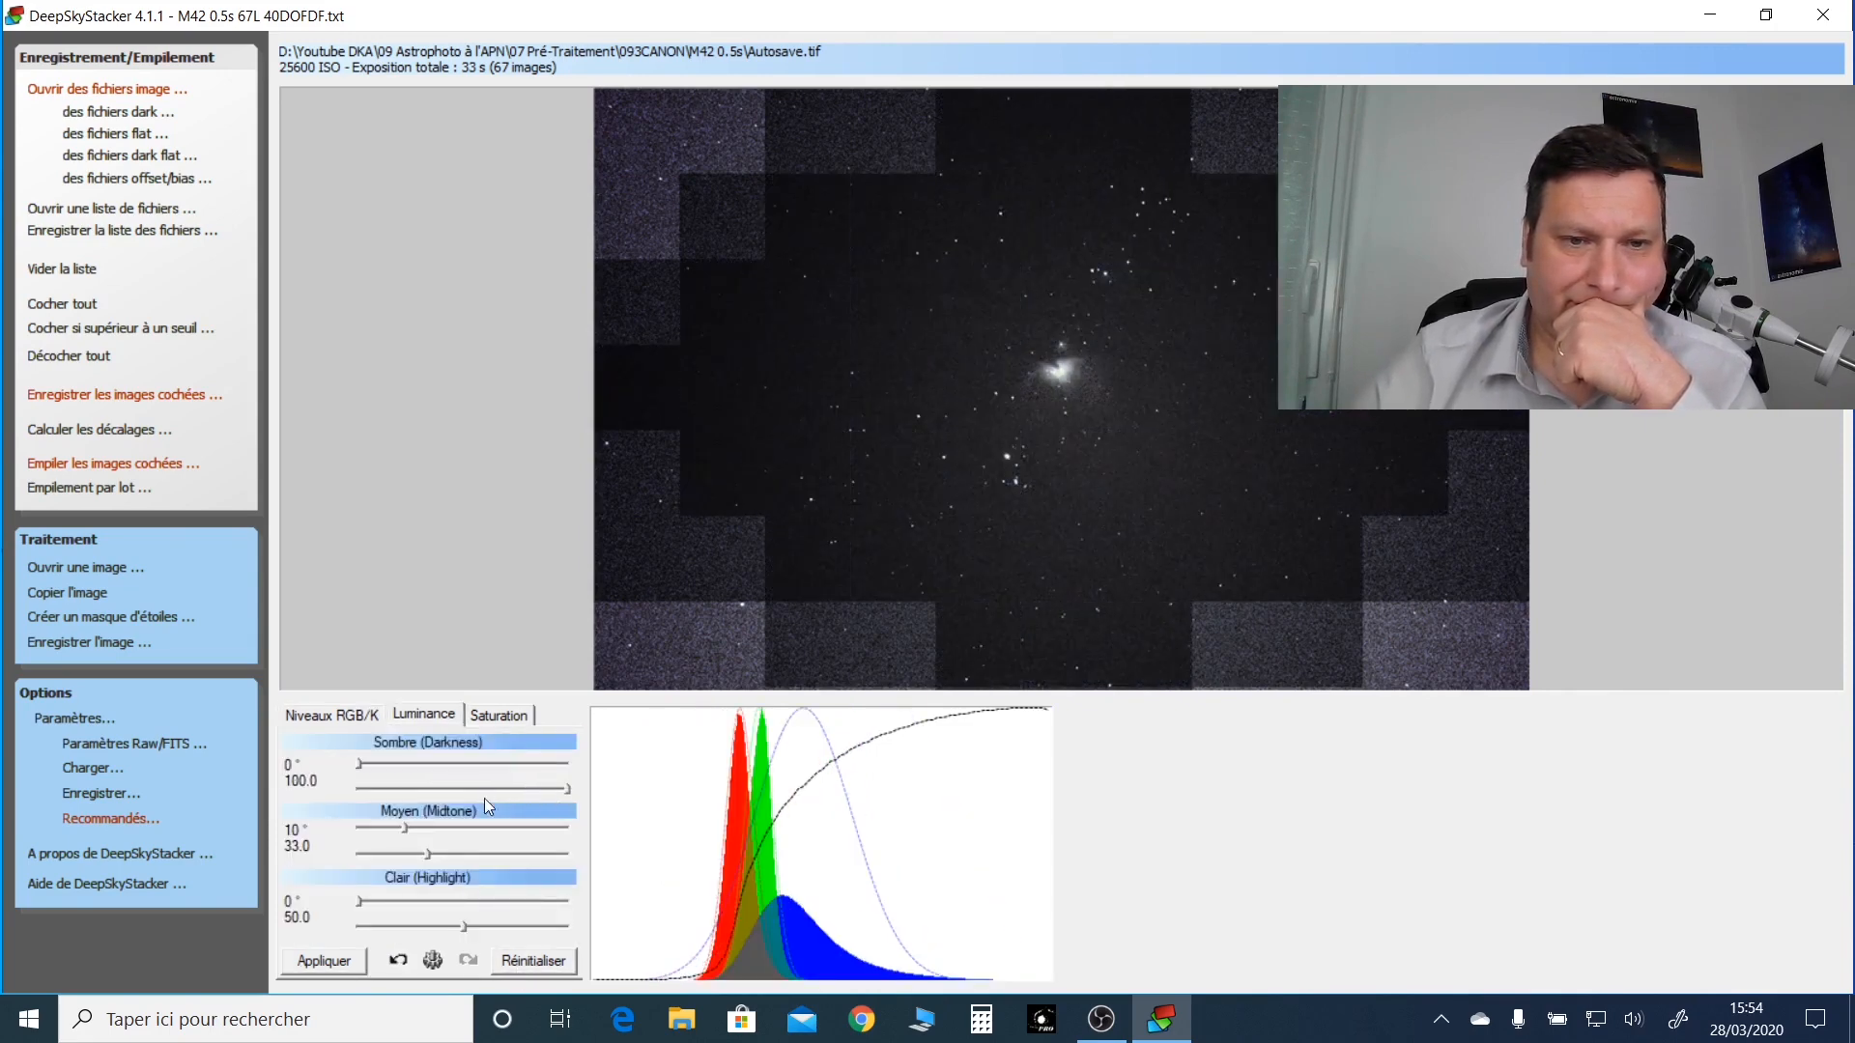
left_click_drag(405, 829, 470, 855)
left_click_drag(568, 789, 358, 790)
left_click_drag(360, 903, 569, 904)
left_click(331, 716)
left_click(496, 960)
Step: Align the red, green and blue histogram peaks with the RGB levels and apply the adjustment to the stacked image
left_click_drag(367, 895, 580, 906)
left_click_drag(366, 834, 327, 838)
left_click_drag(444, 834, 378, 835)
left_click_drag(366, 771, 328, 773)
left_click_drag(444, 771, 393, 771)
left_click_drag(444, 896, 440, 897)
left_click(324, 961)
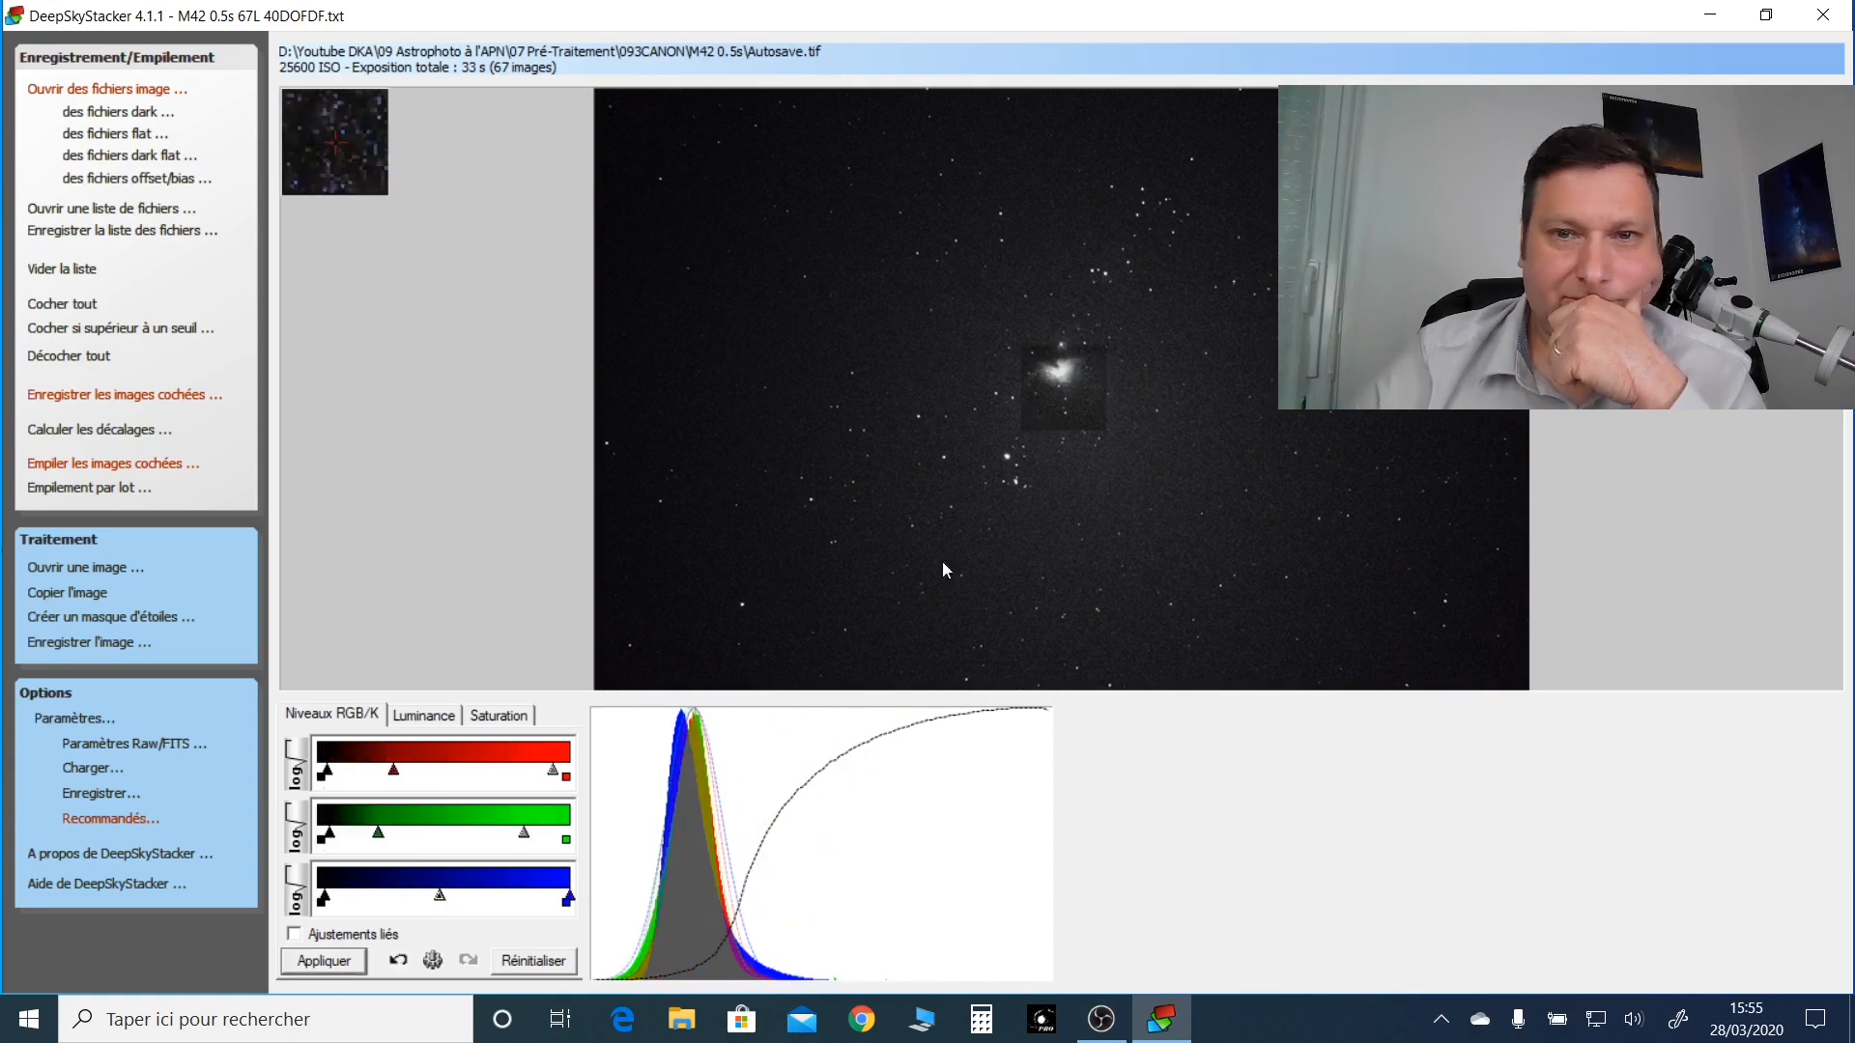
left_click(446, 720)
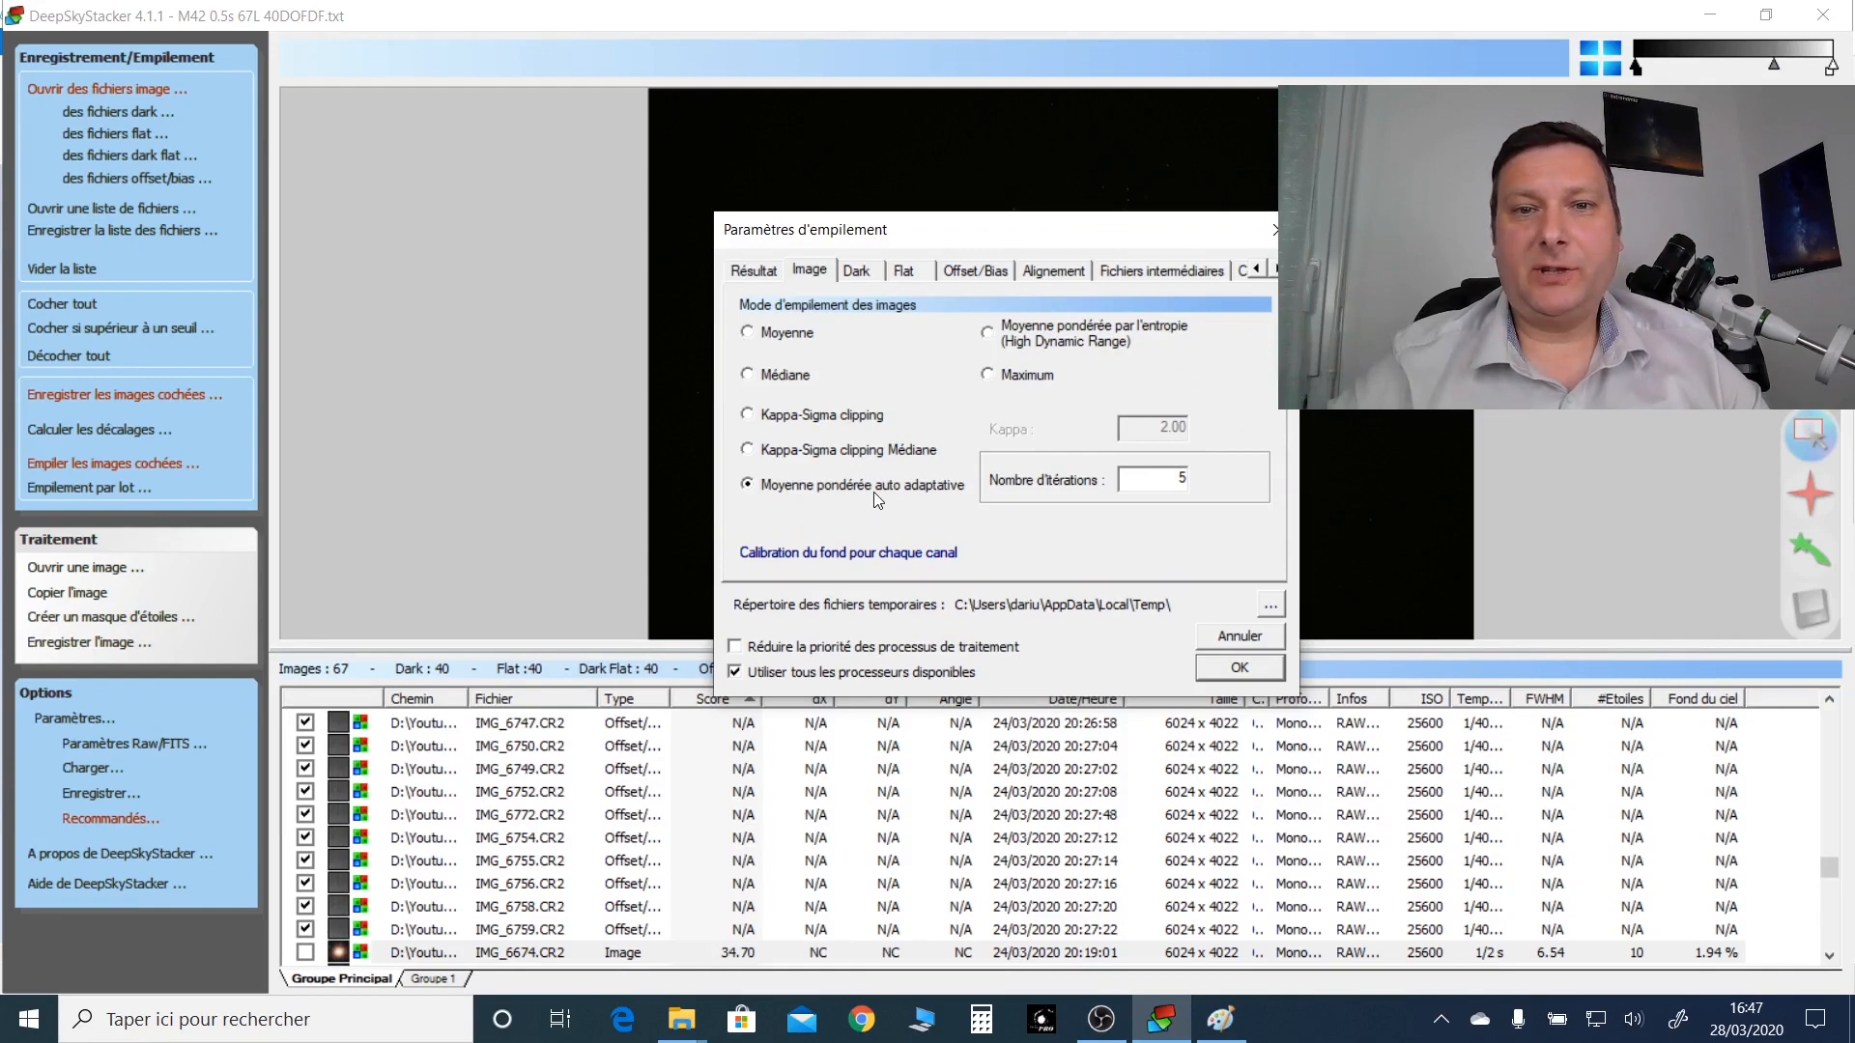
Step: Set the image stacking mode to median and check the dark, flat, offset/bias and result settings
mouse_move(926, 493)
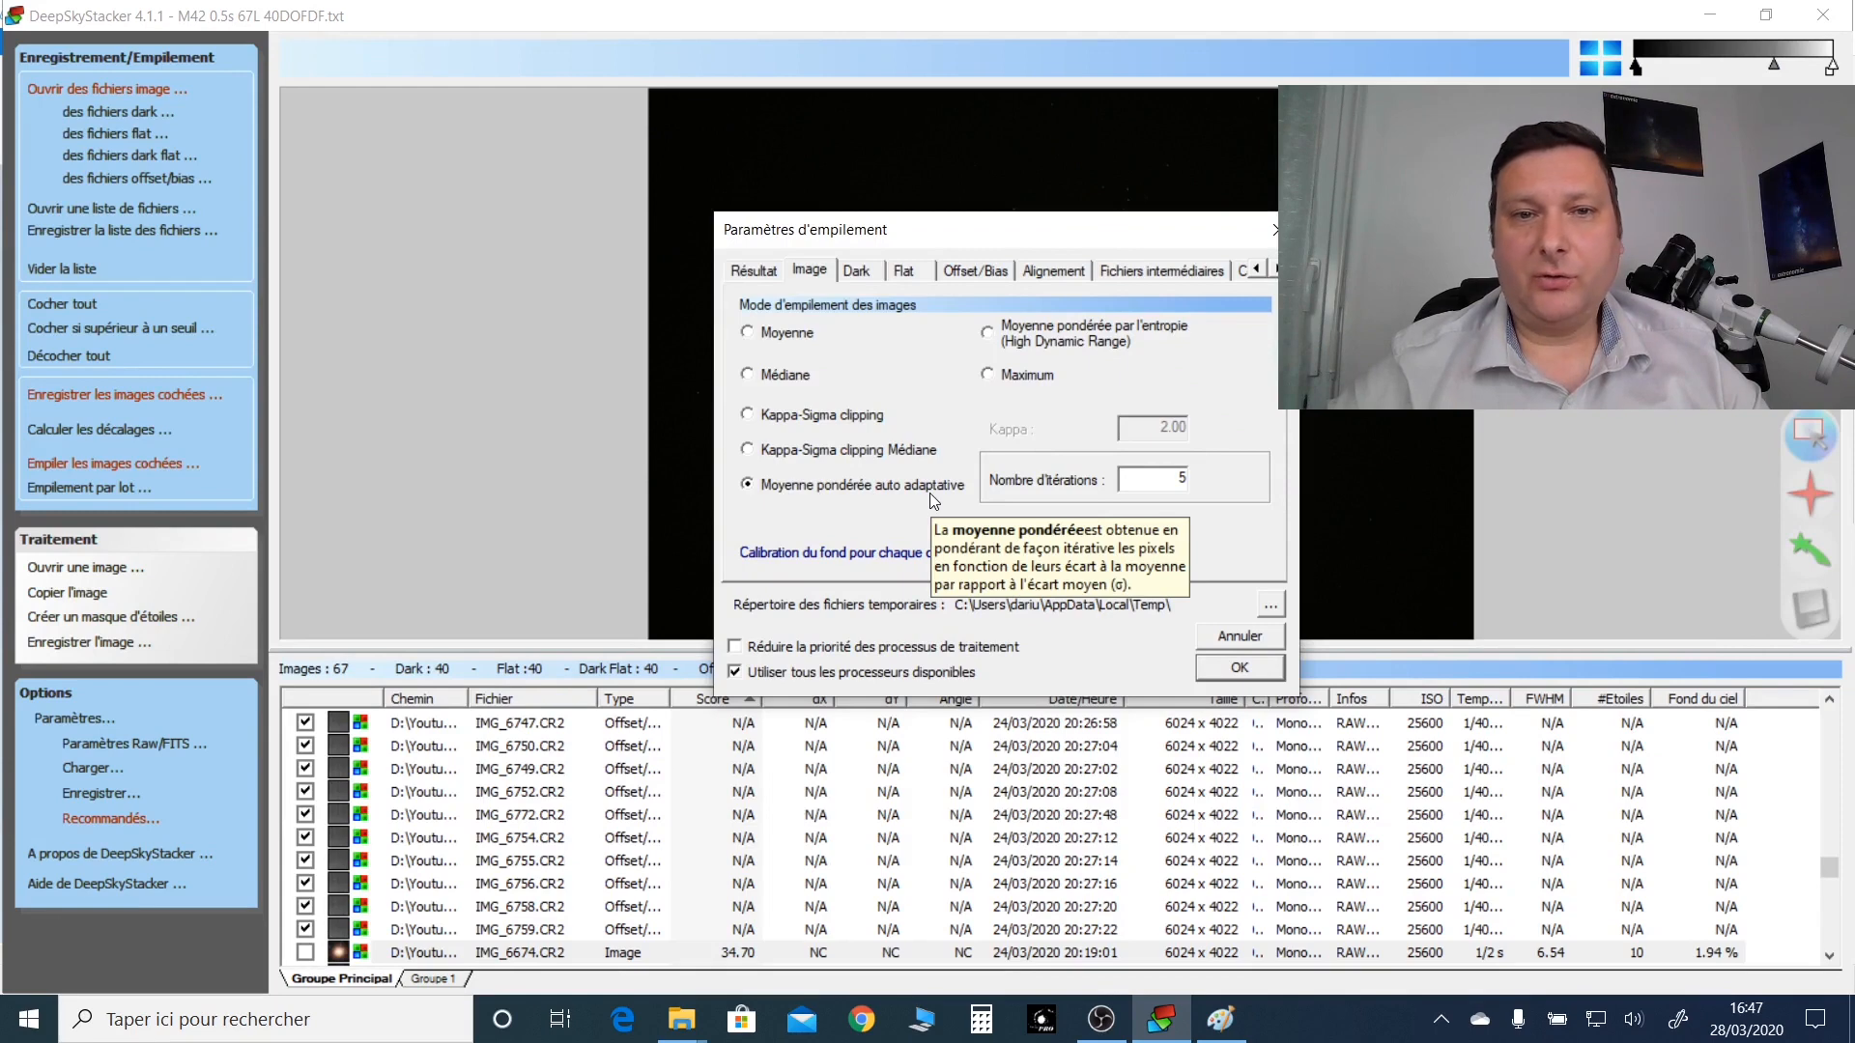
left_click(749, 376)
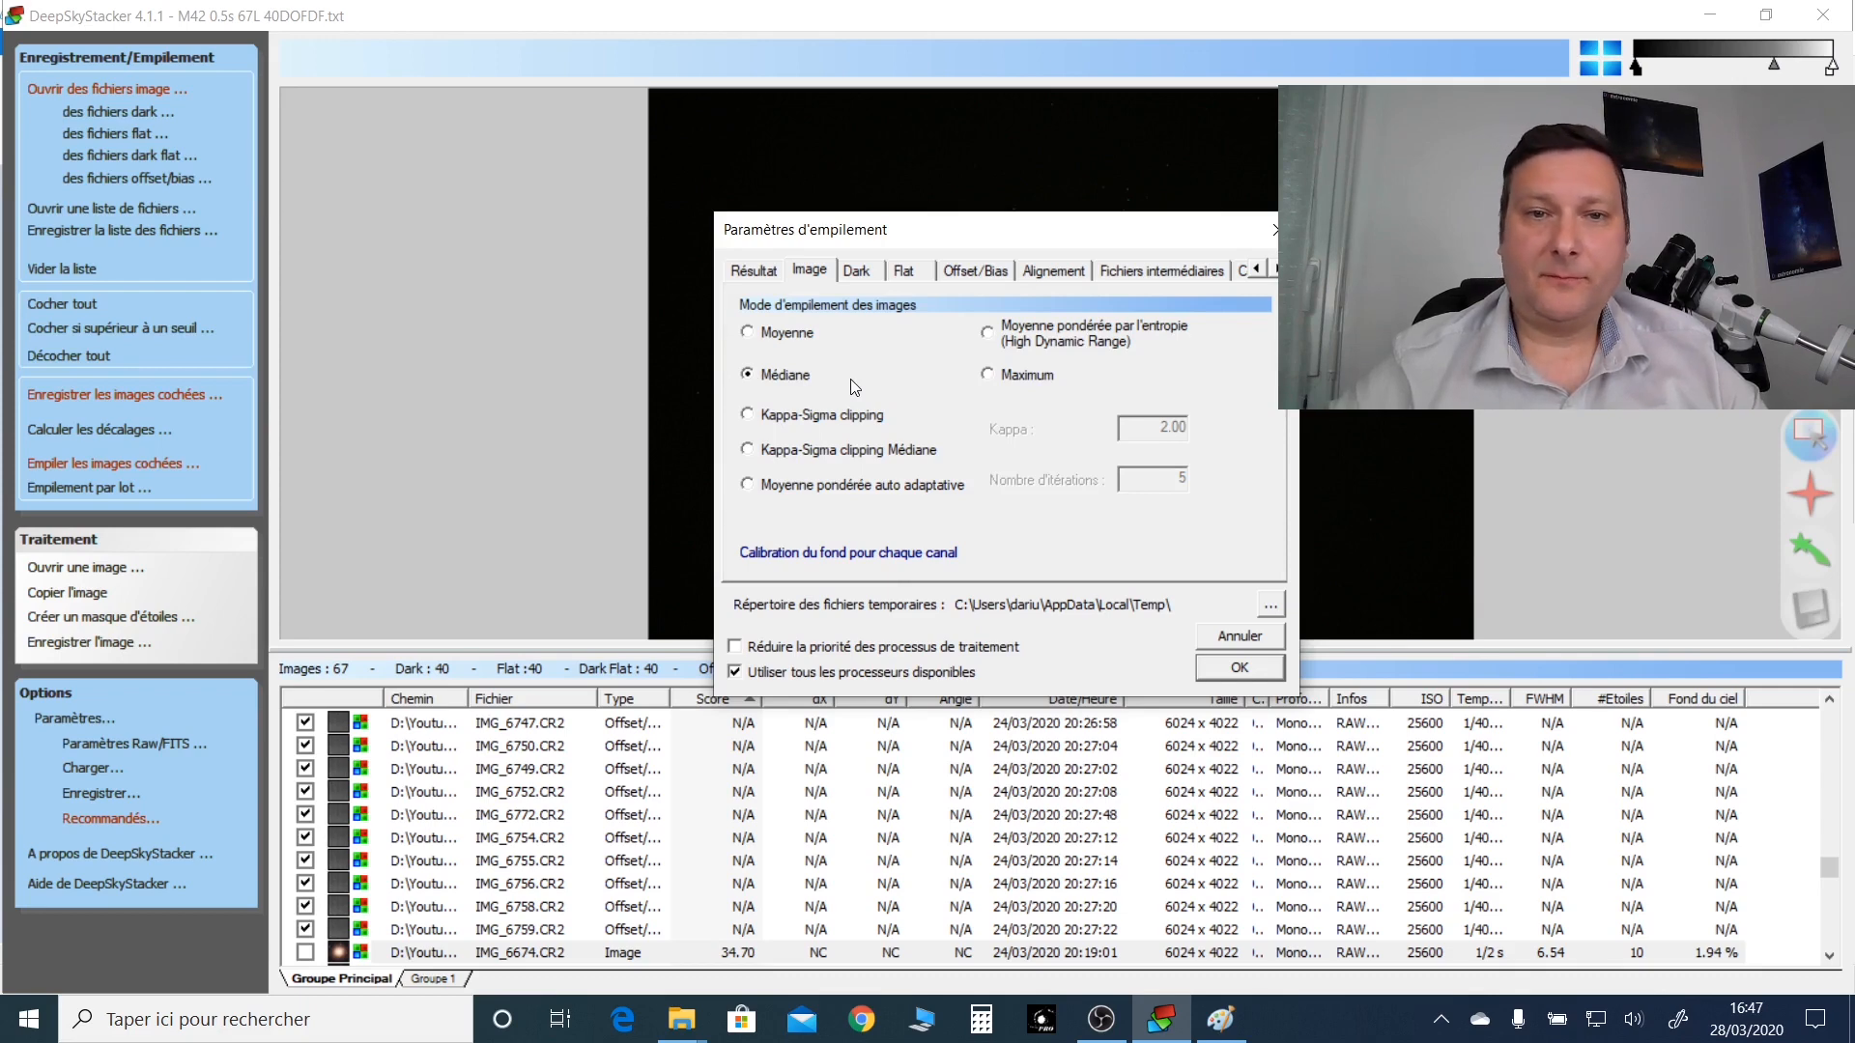
left_click(856, 274)
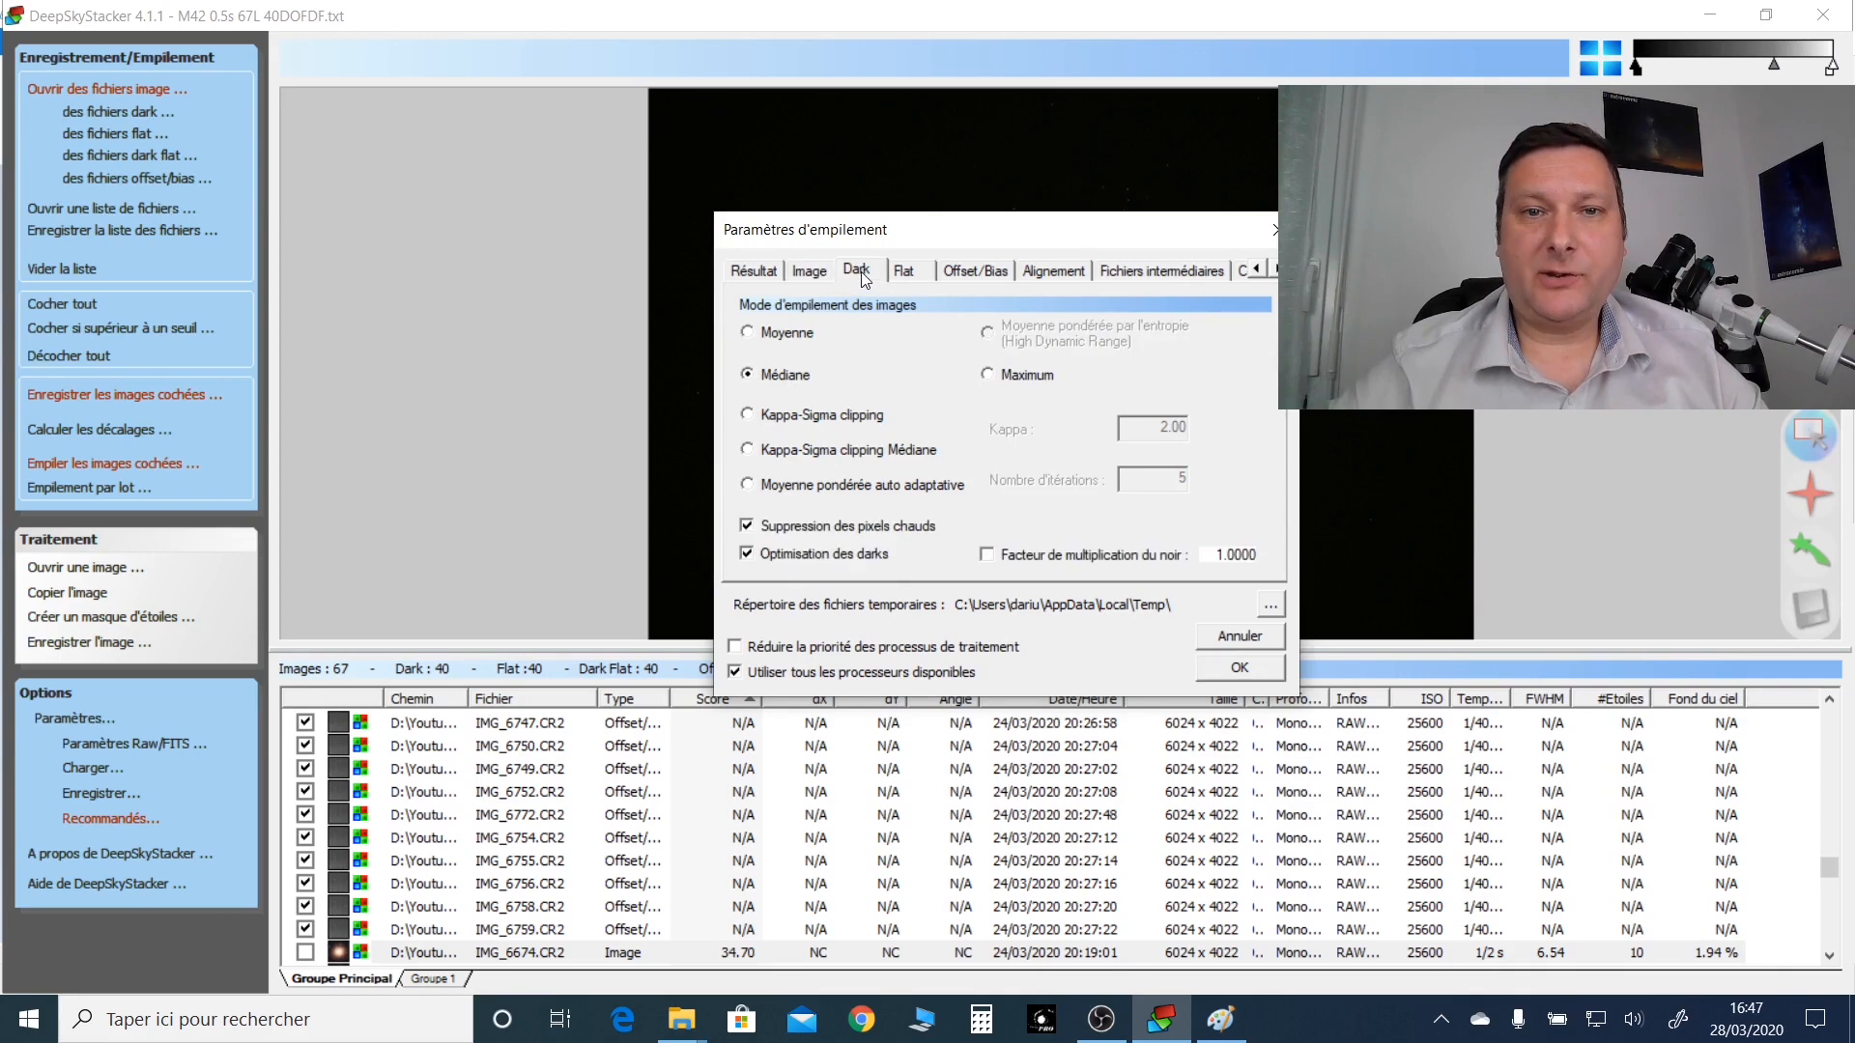
left_click(906, 276)
left_click(982, 280)
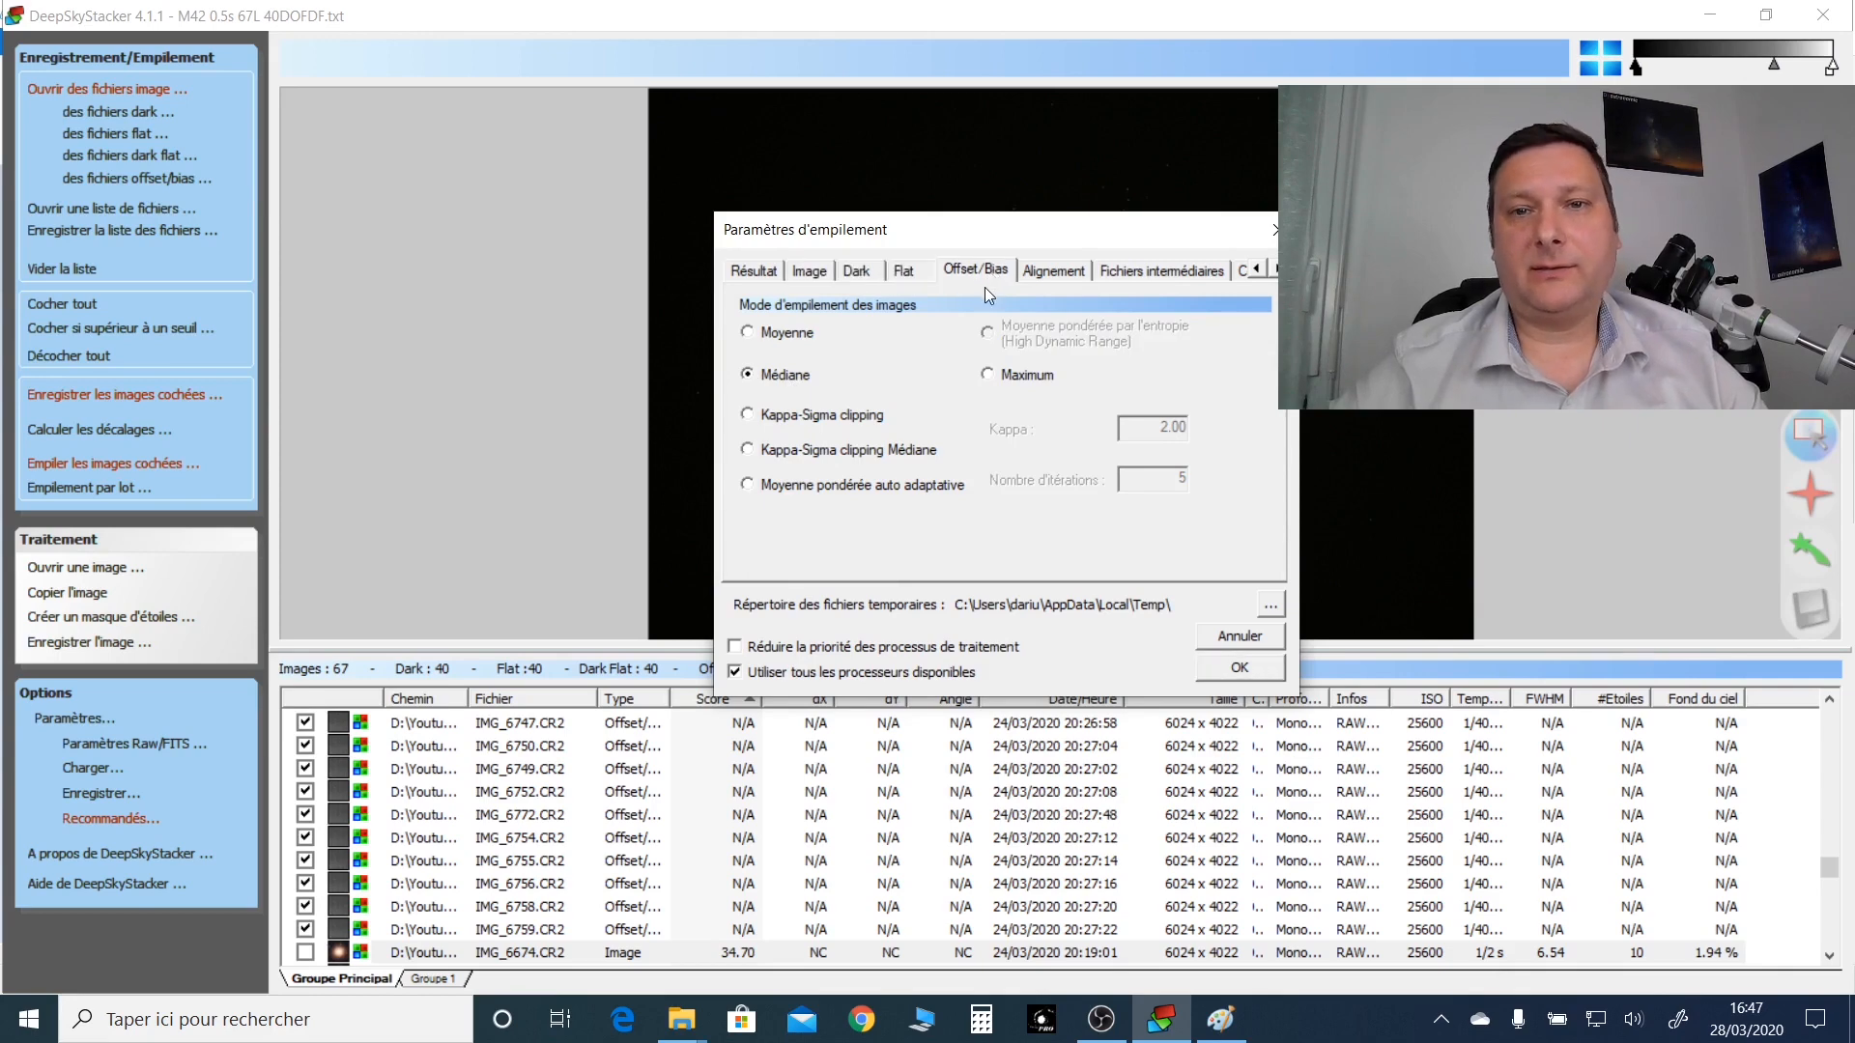
left_click(762, 270)
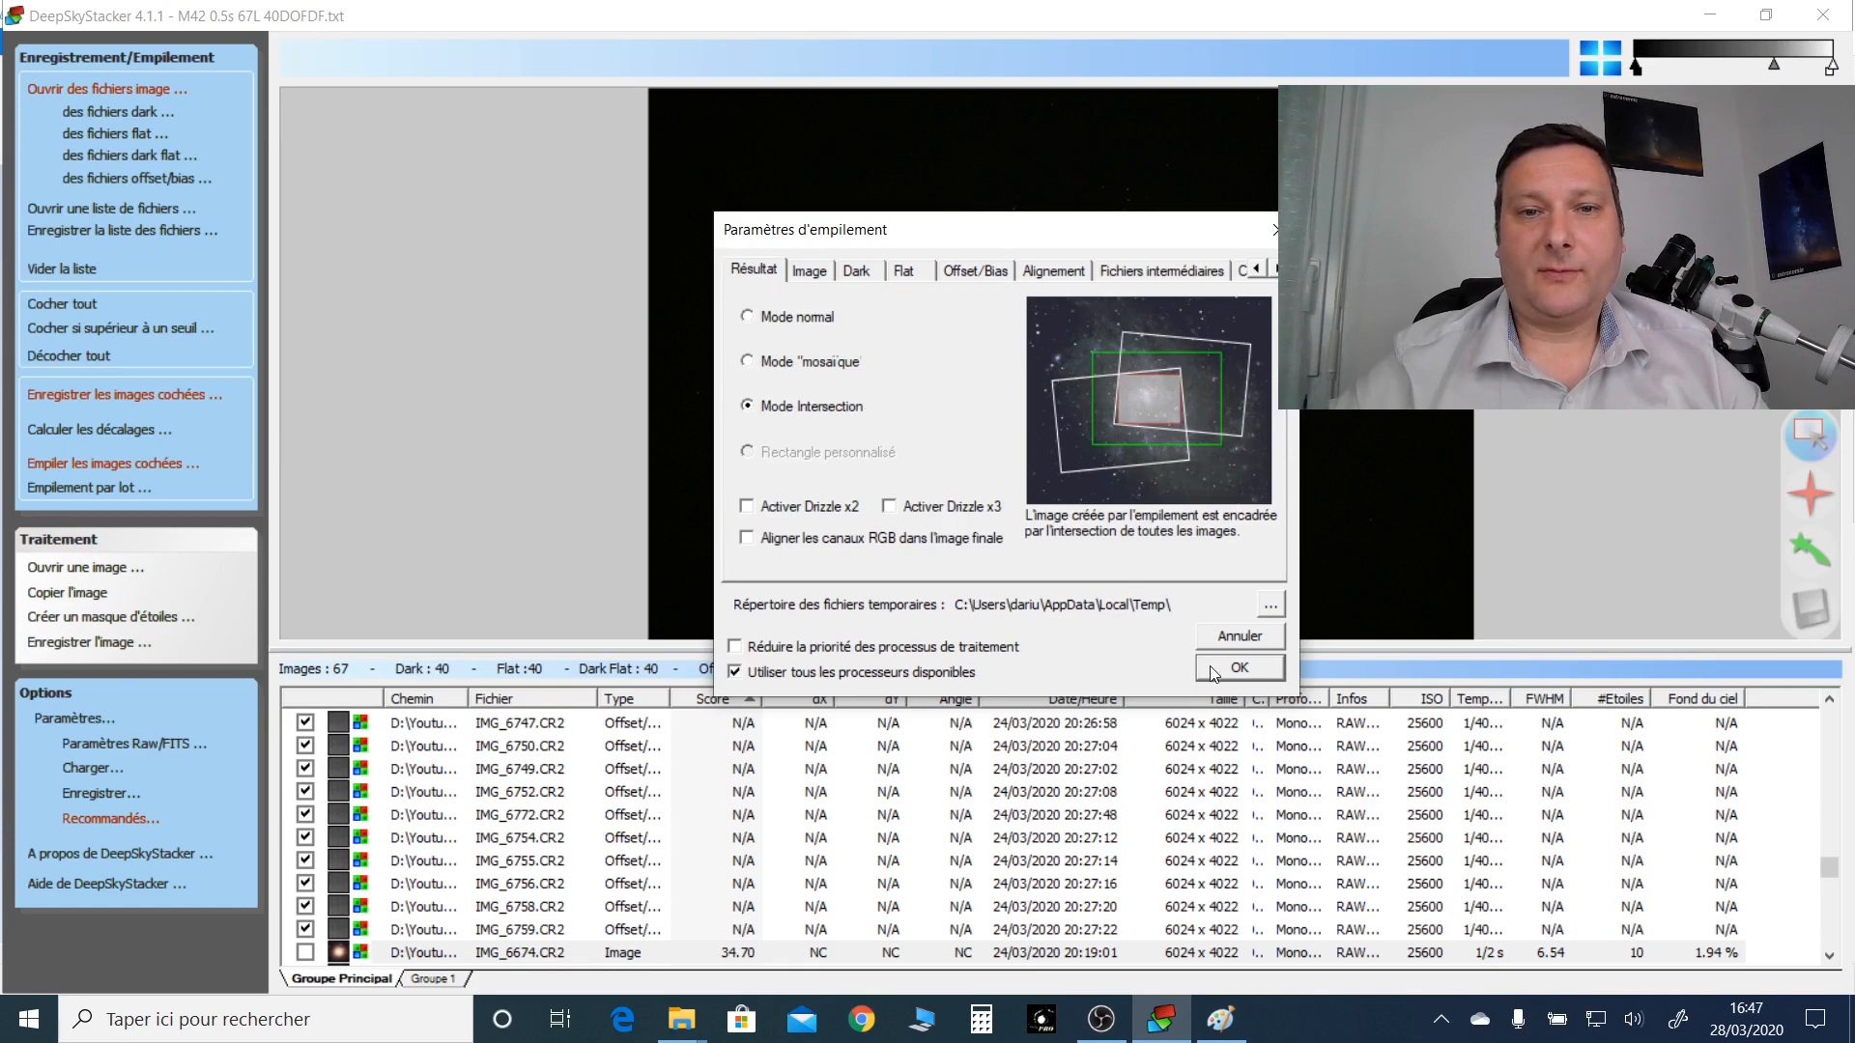
left_click(809, 270)
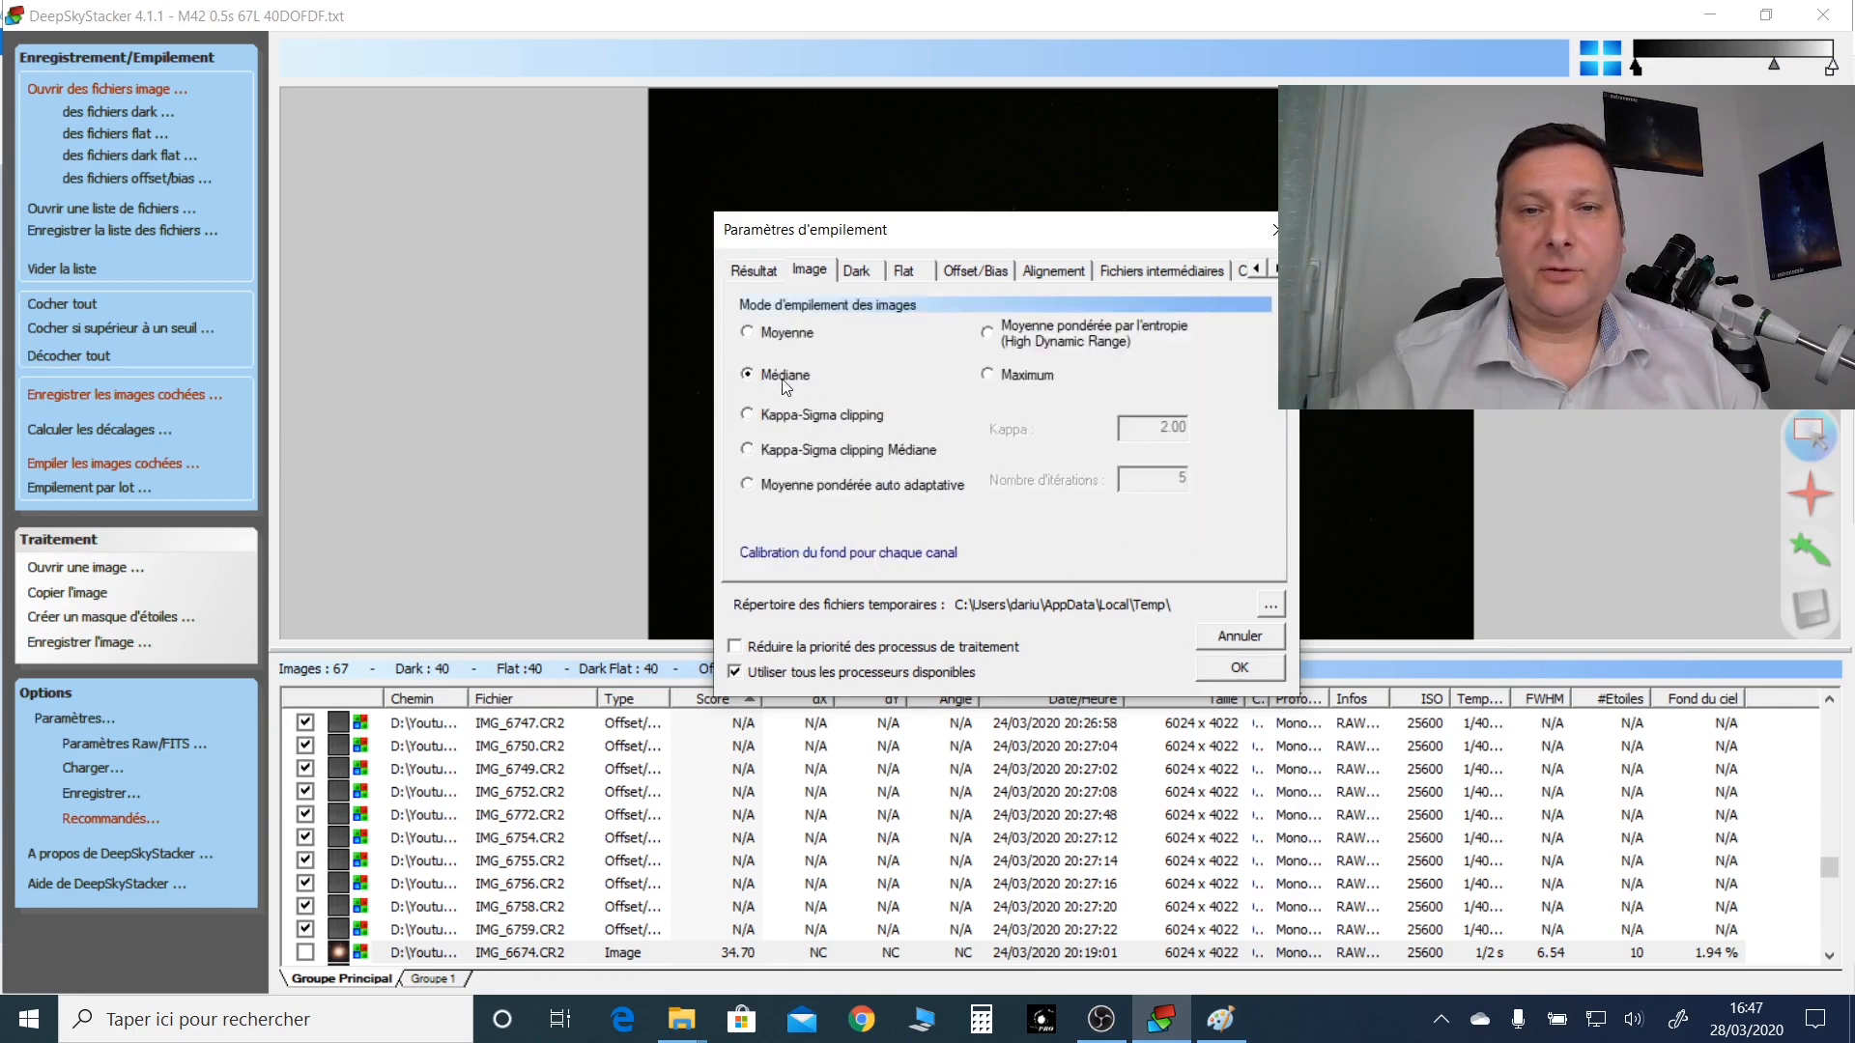
Step: Accept the stacking and registration parameters and start a new stack from the summary
left_click(1240, 669)
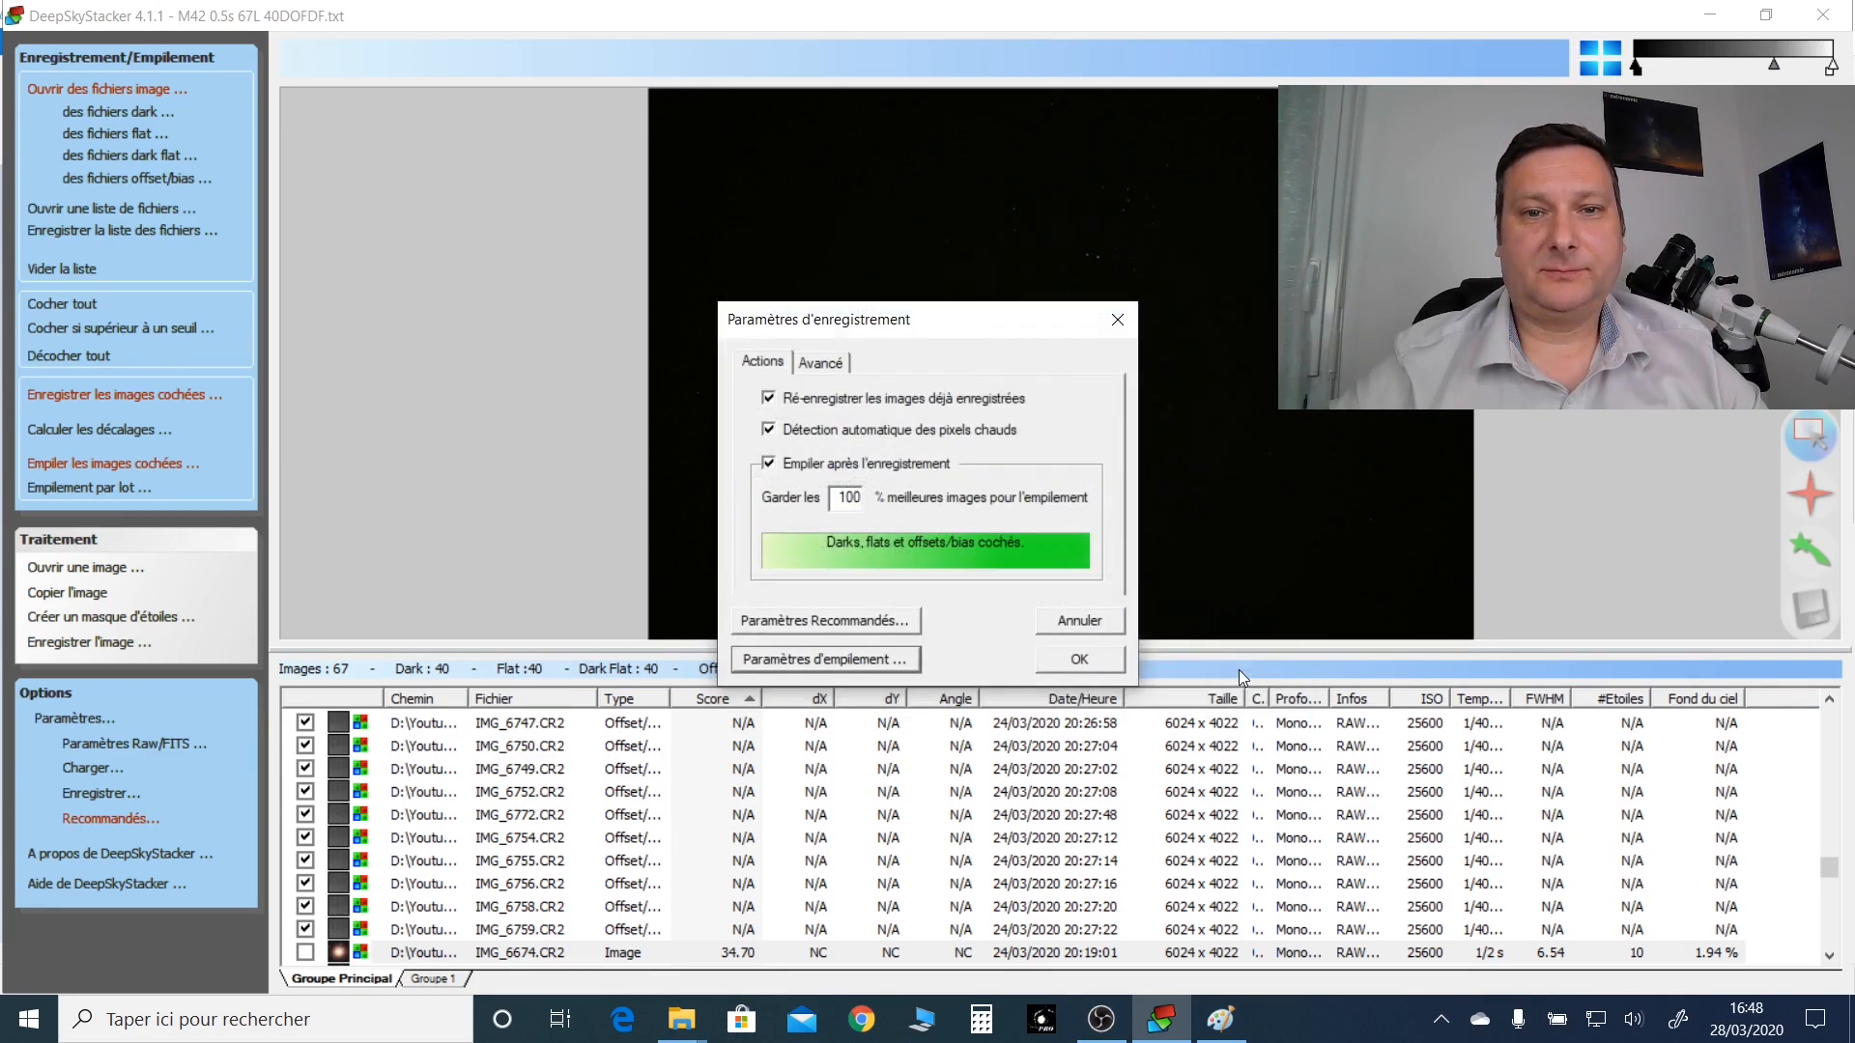
left_click(1086, 657)
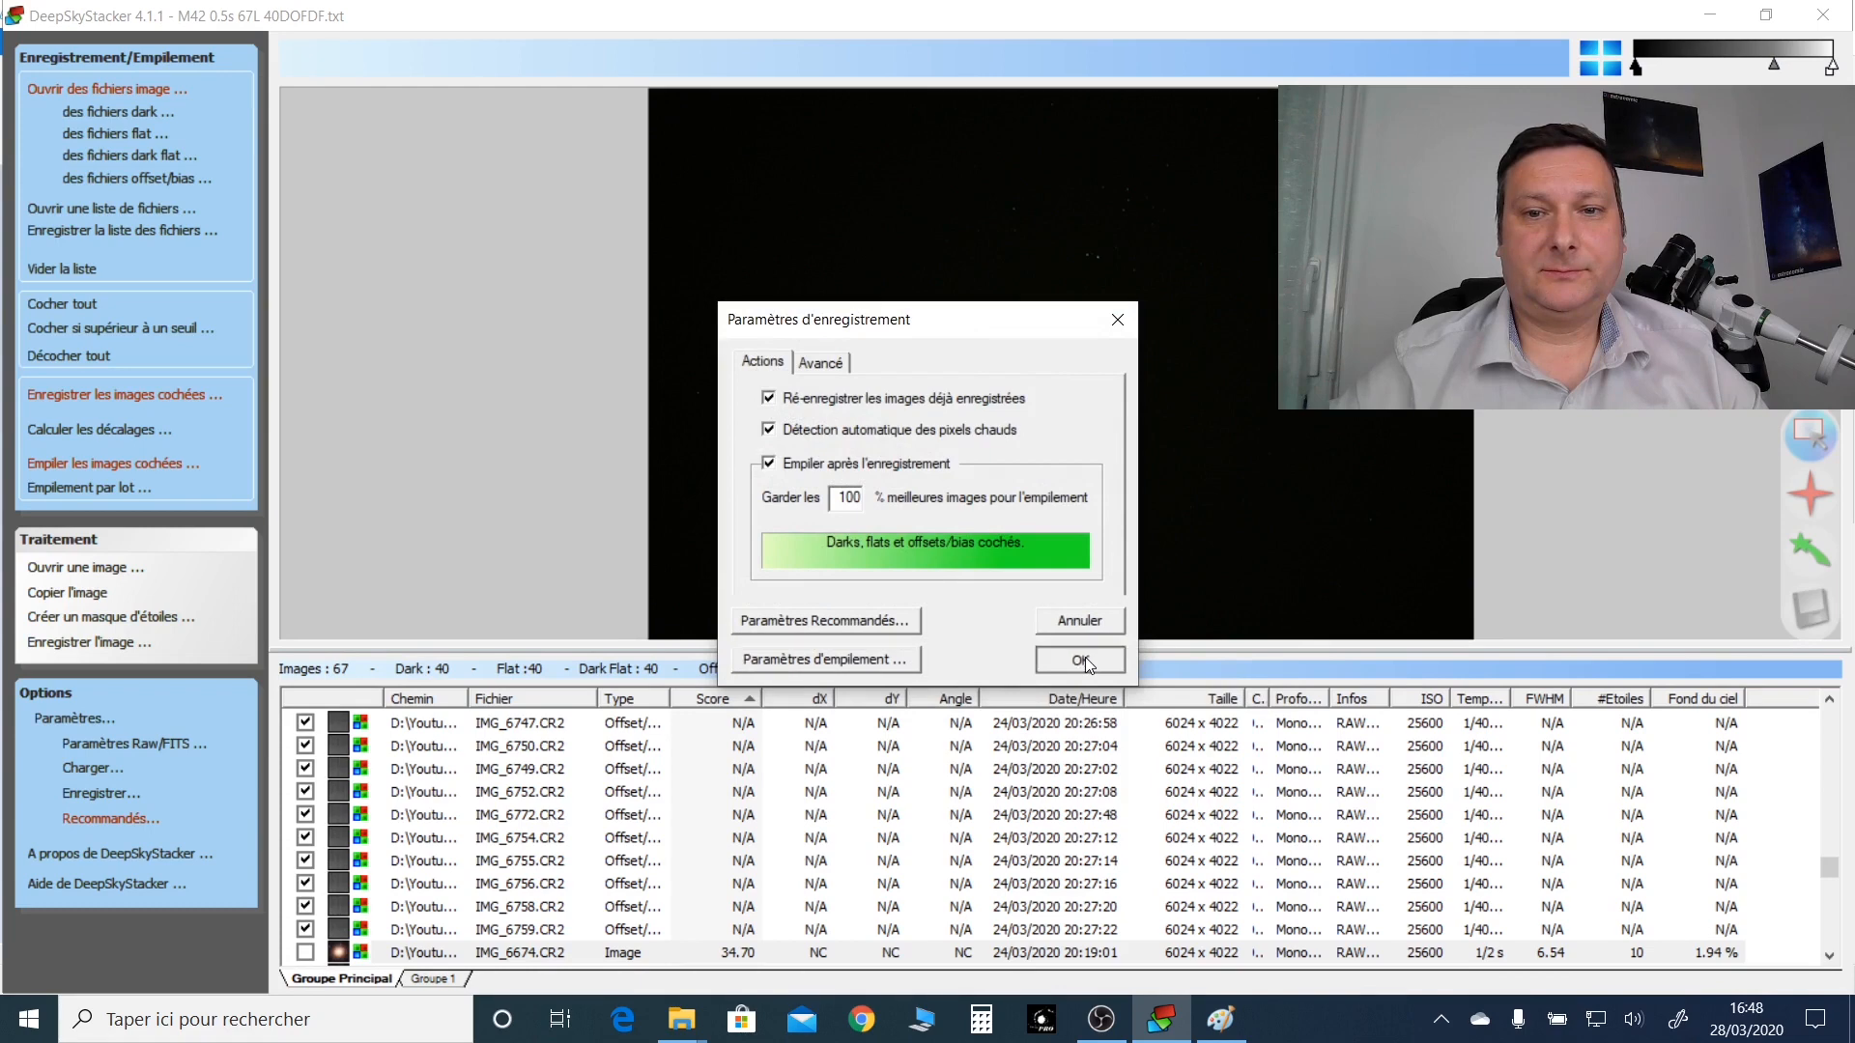
left_click(1184, 729)
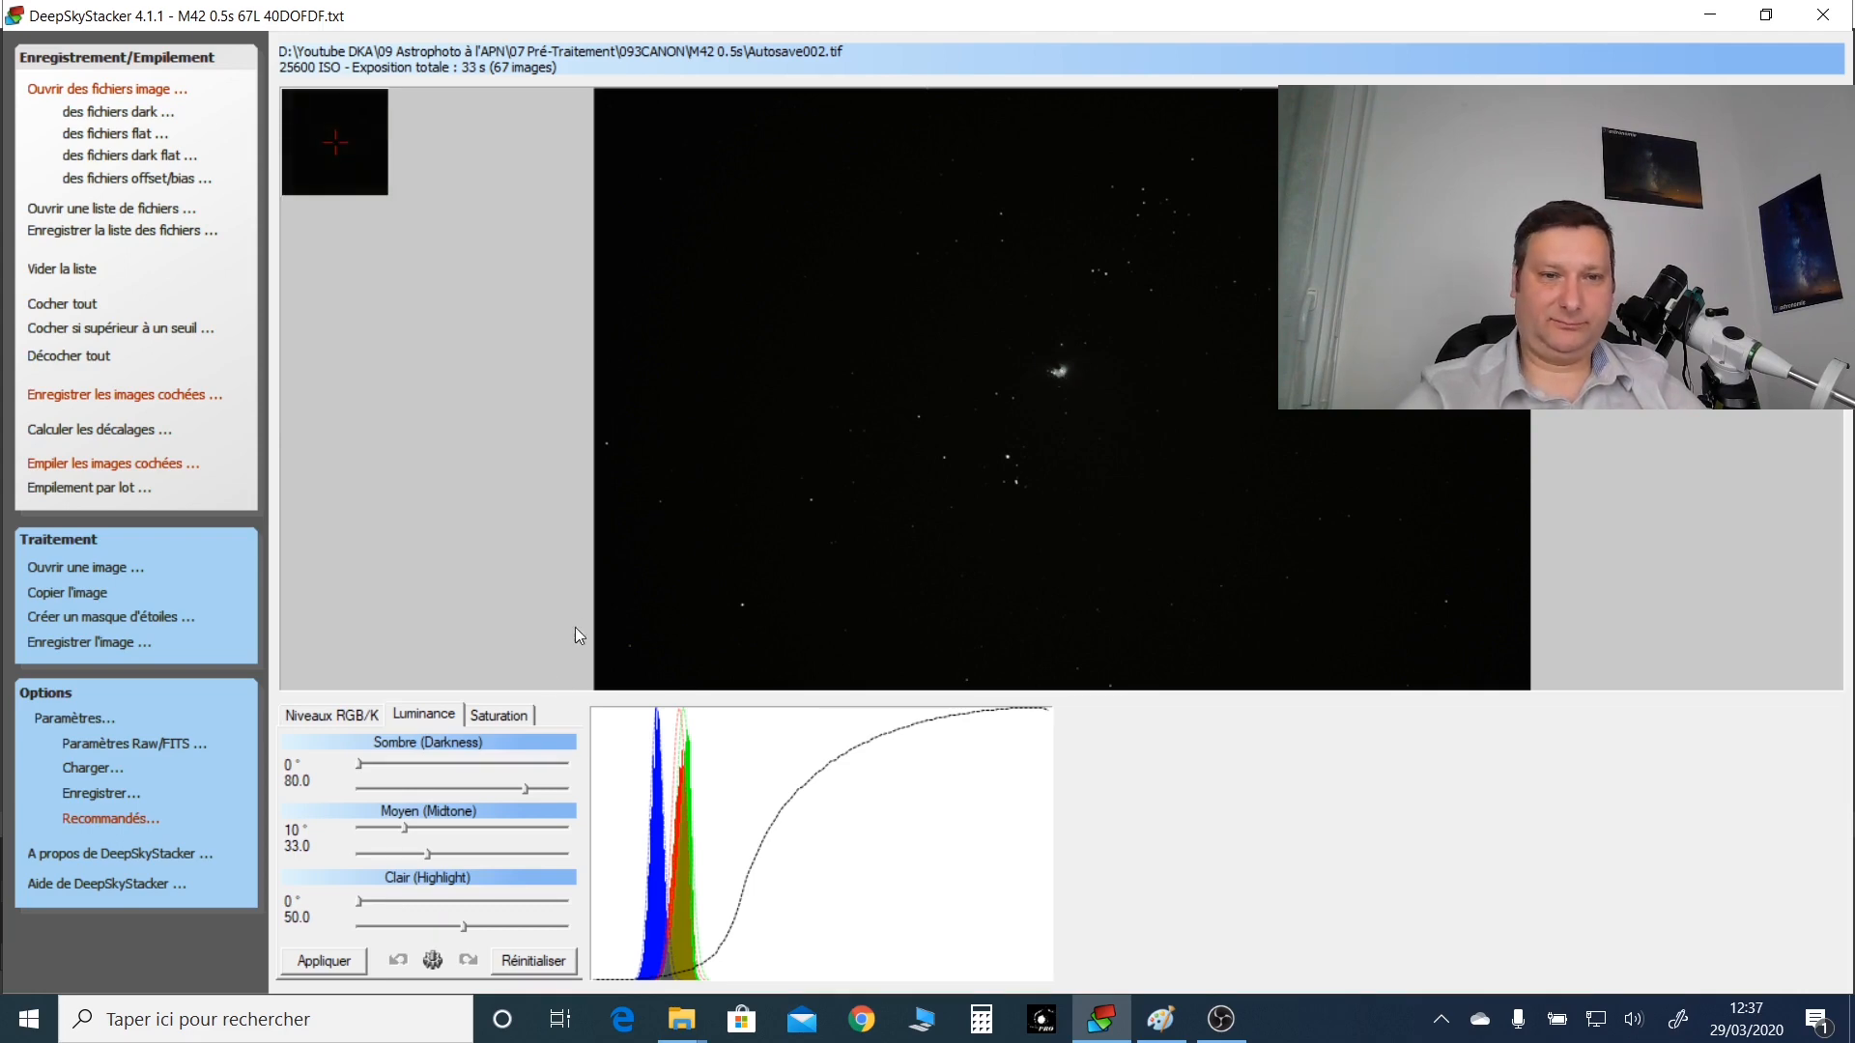
Step: Set the new stack's saturation shift to 15% and its luminance curve to darkness 100.0, highlight angle 45° and midtone 32.4
left_click(501, 717)
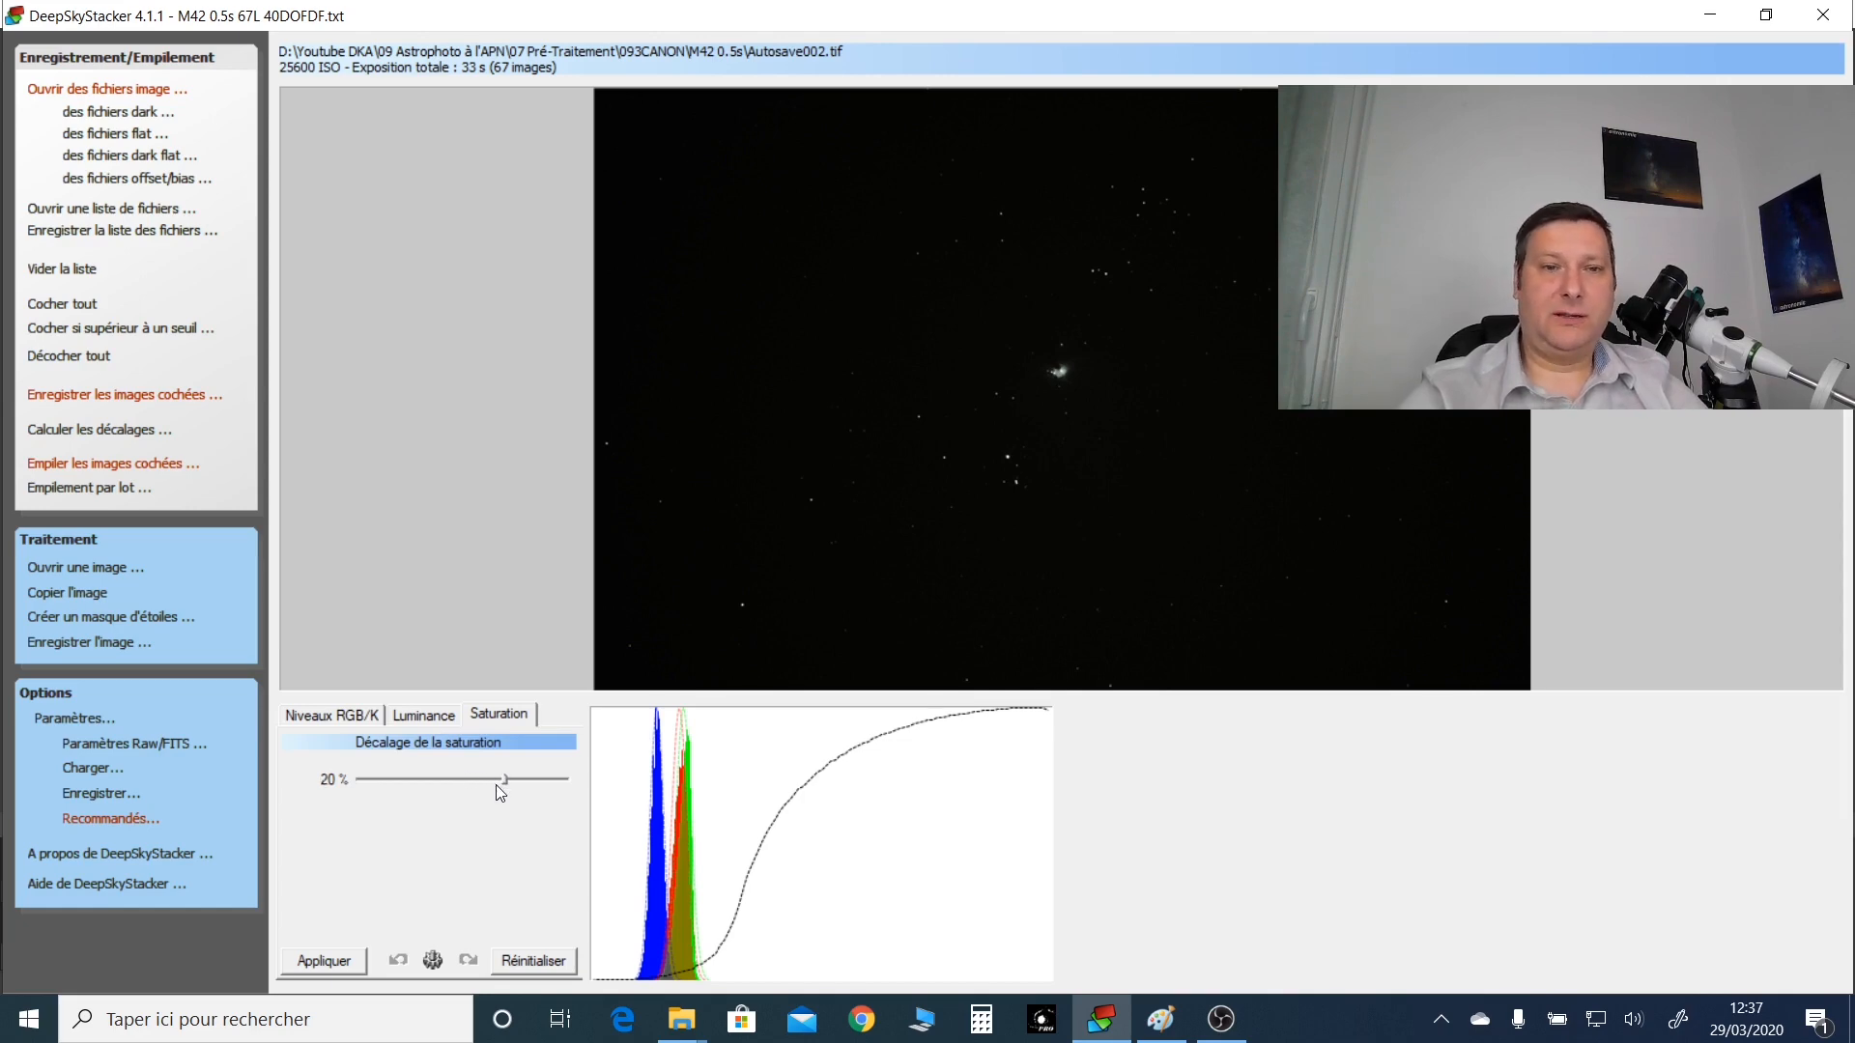
left_click_drag(504, 777, 497, 776)
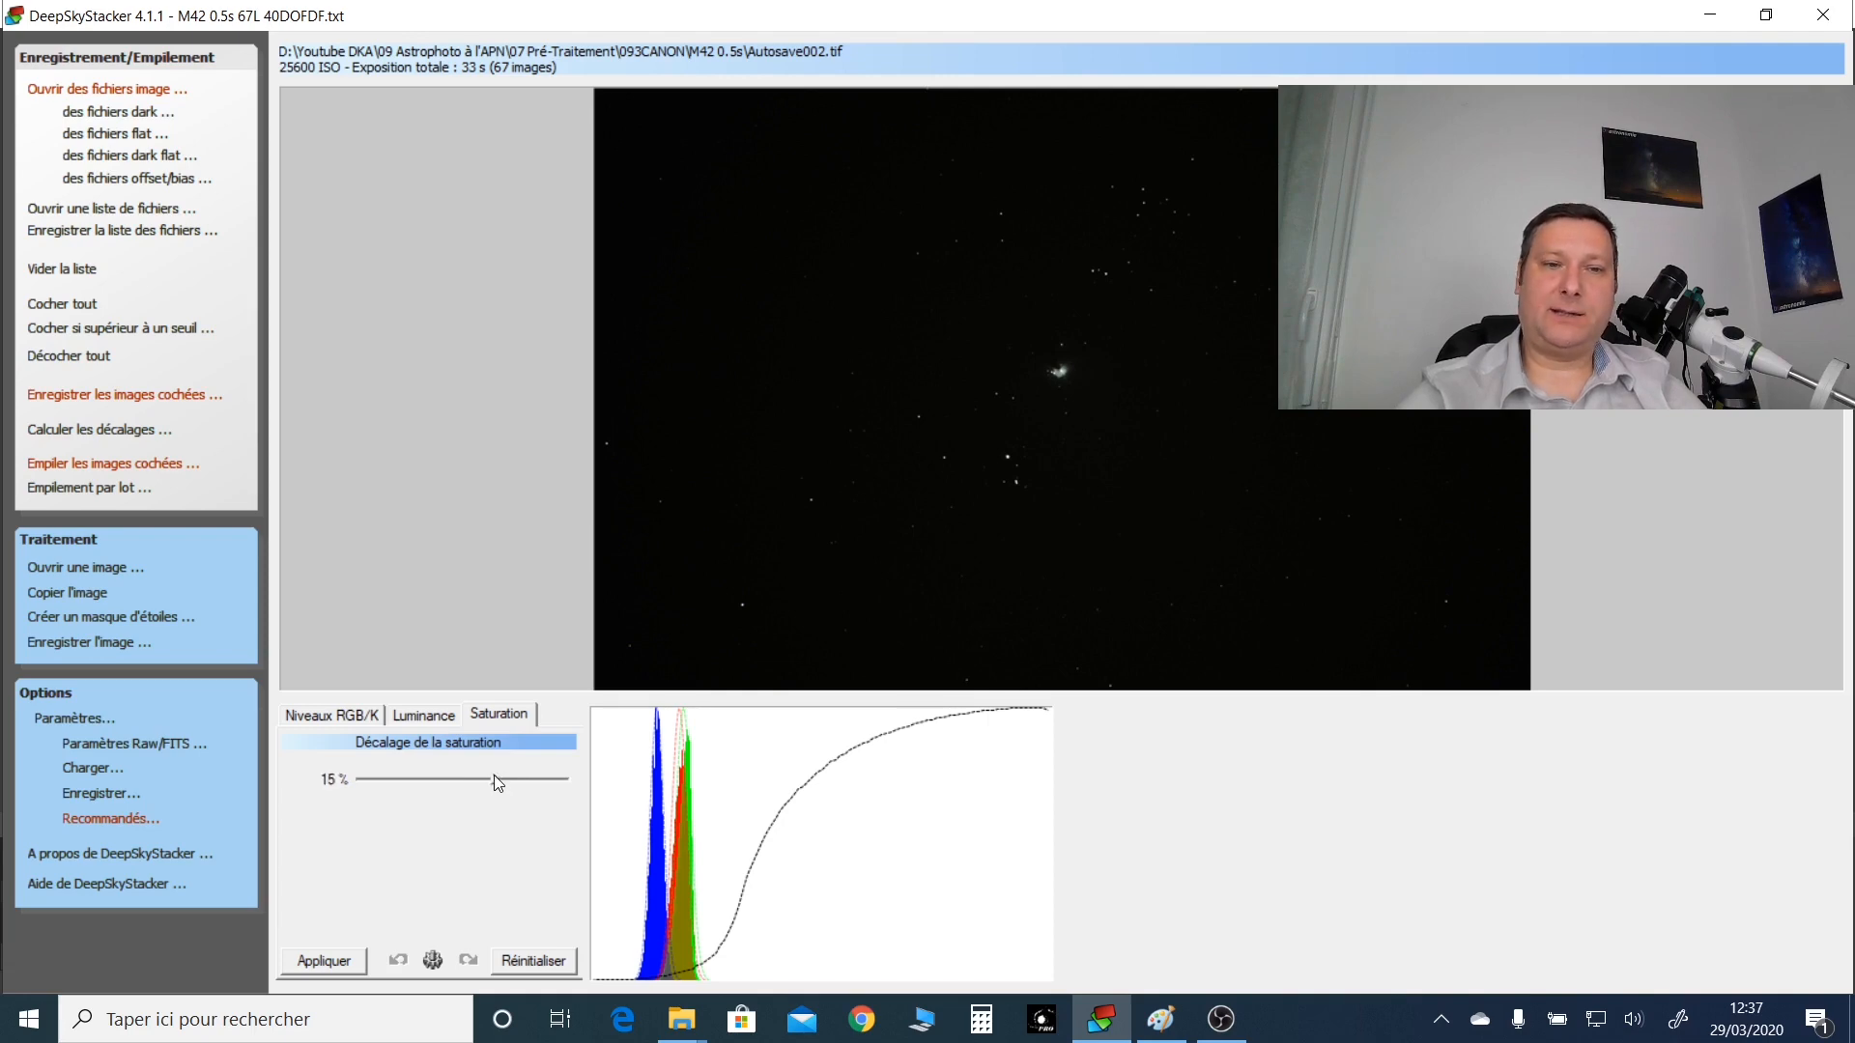
left_click(422, 716)
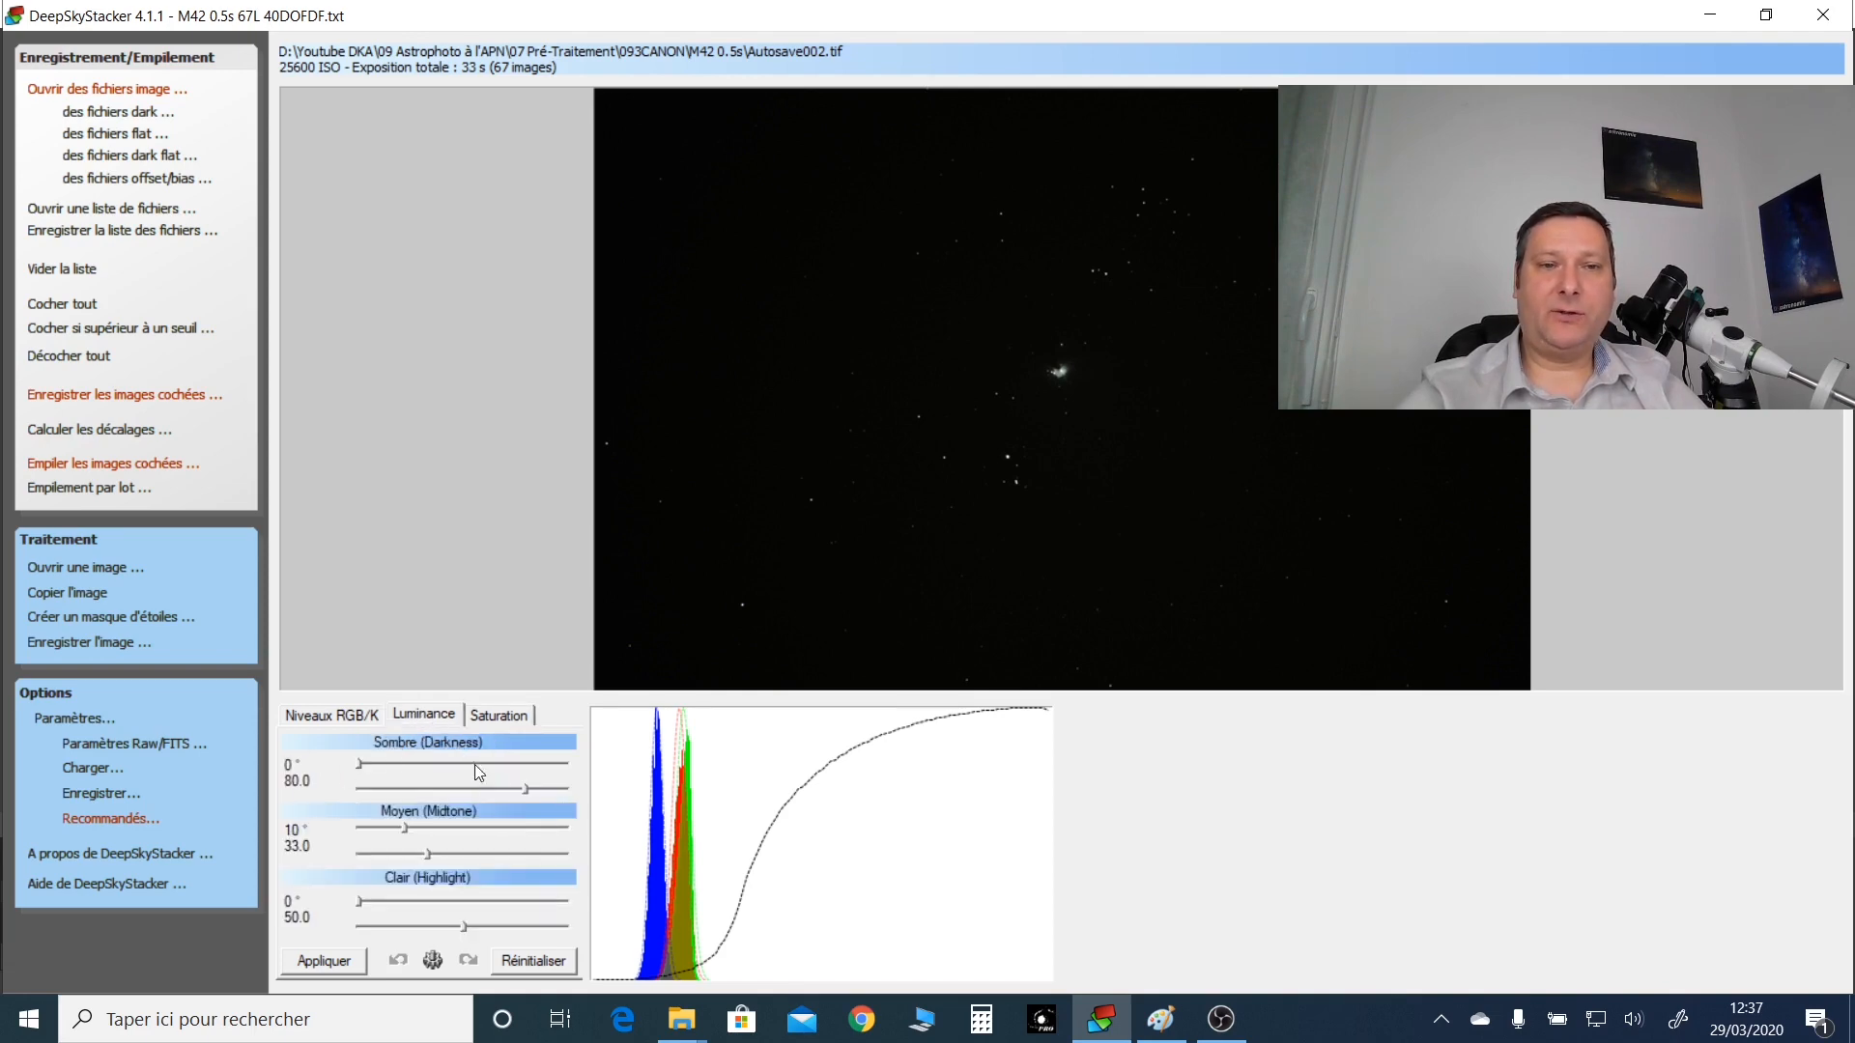
left_click(553, 789)
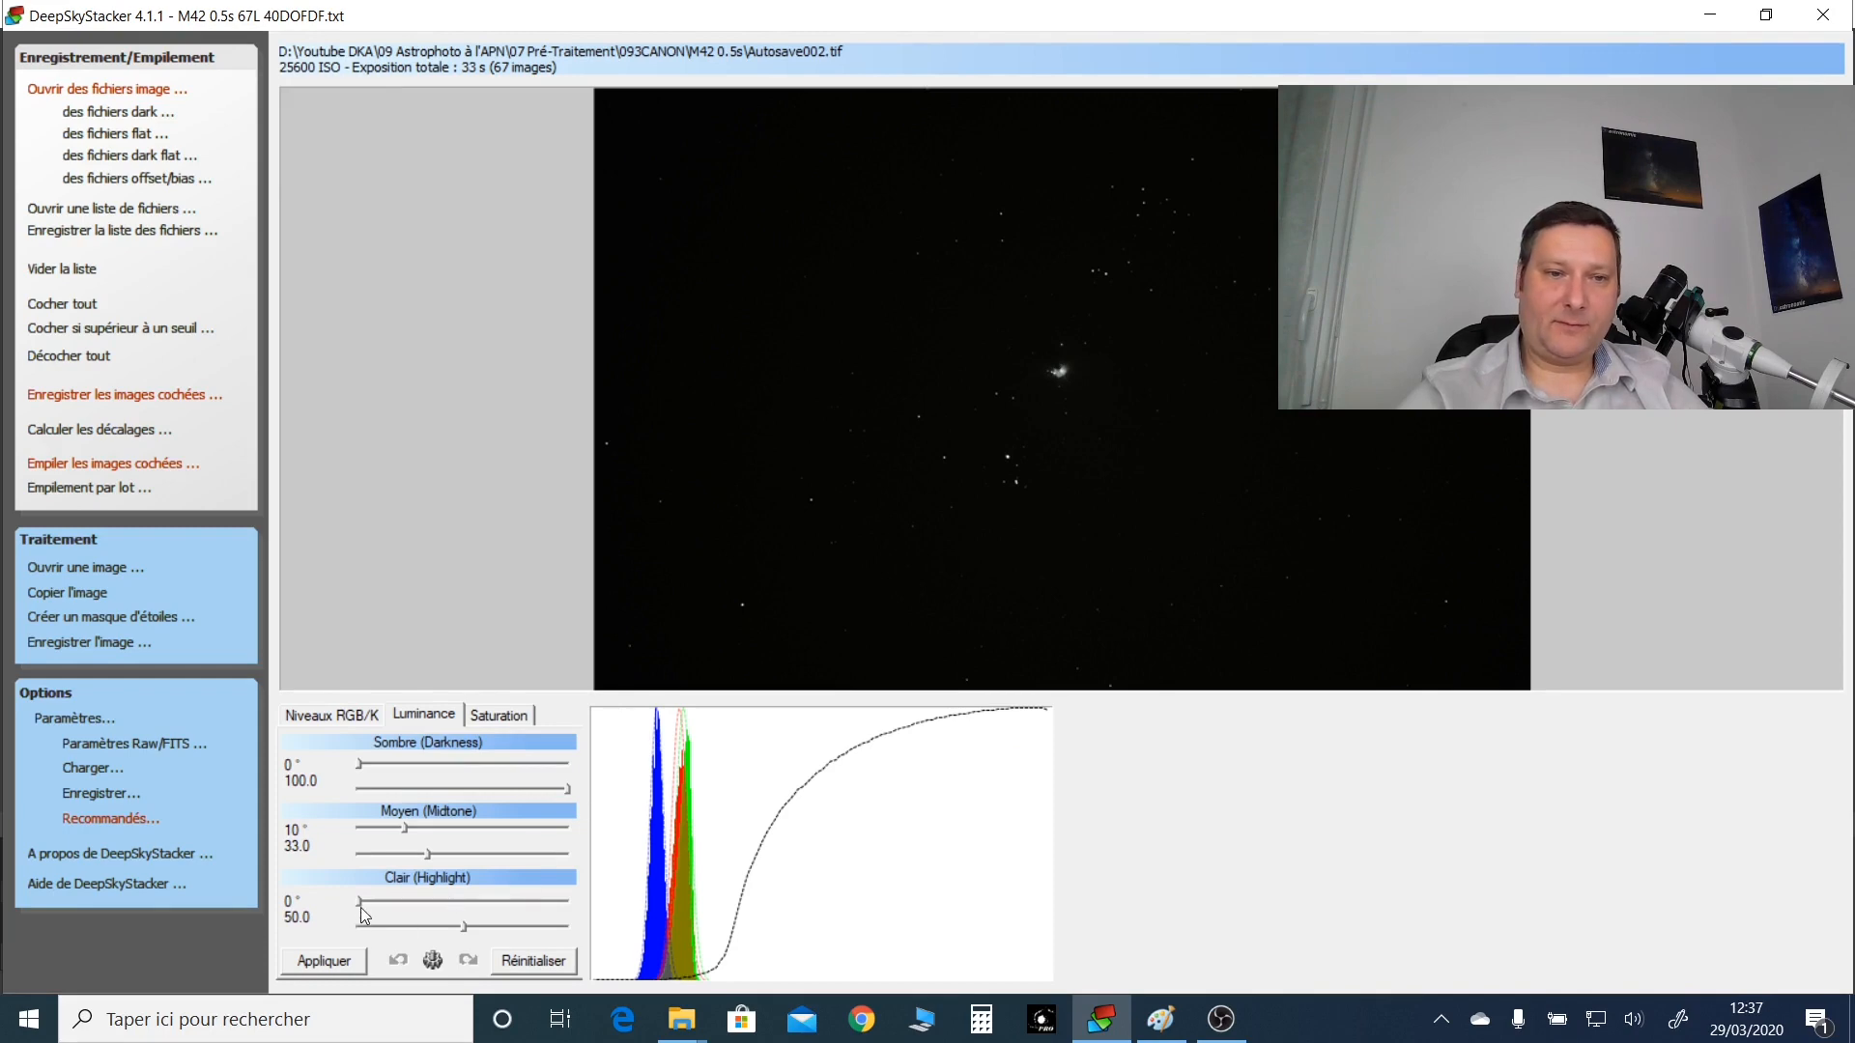
left_click_drag(362, 902, 582, 914)
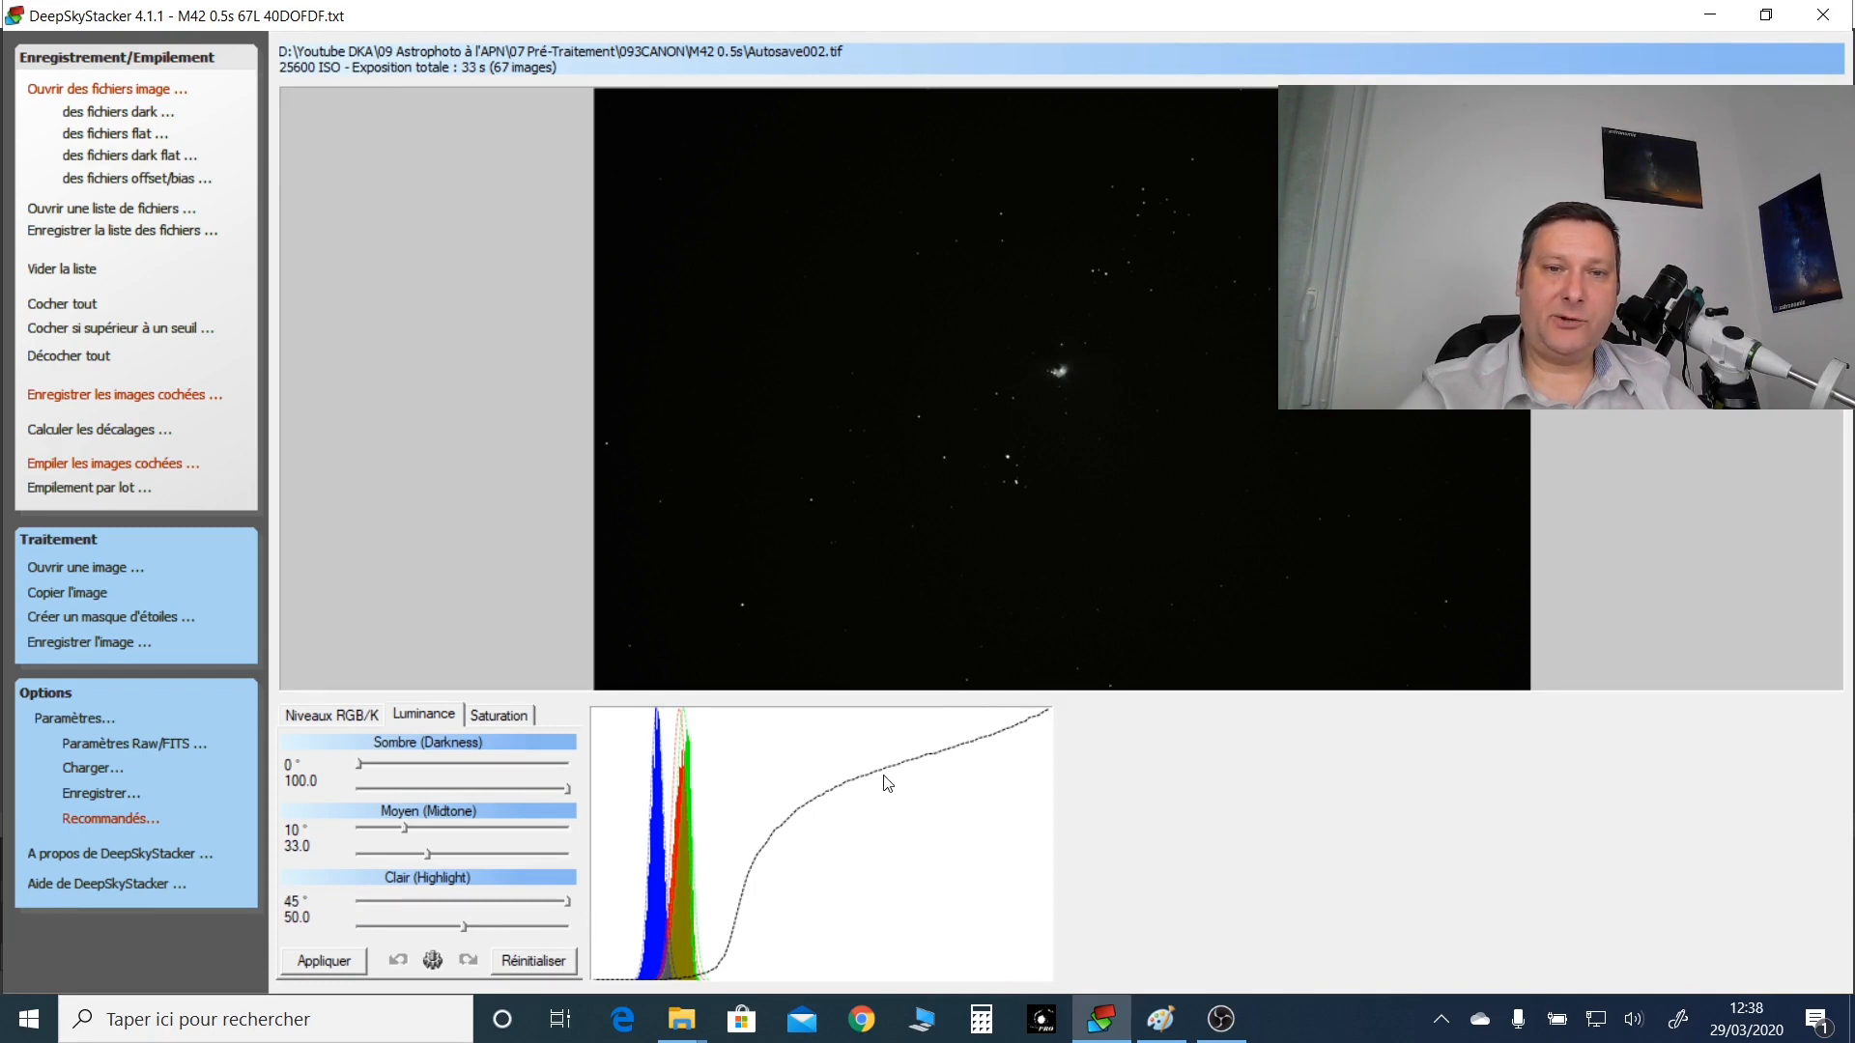
left_click(426, 854)
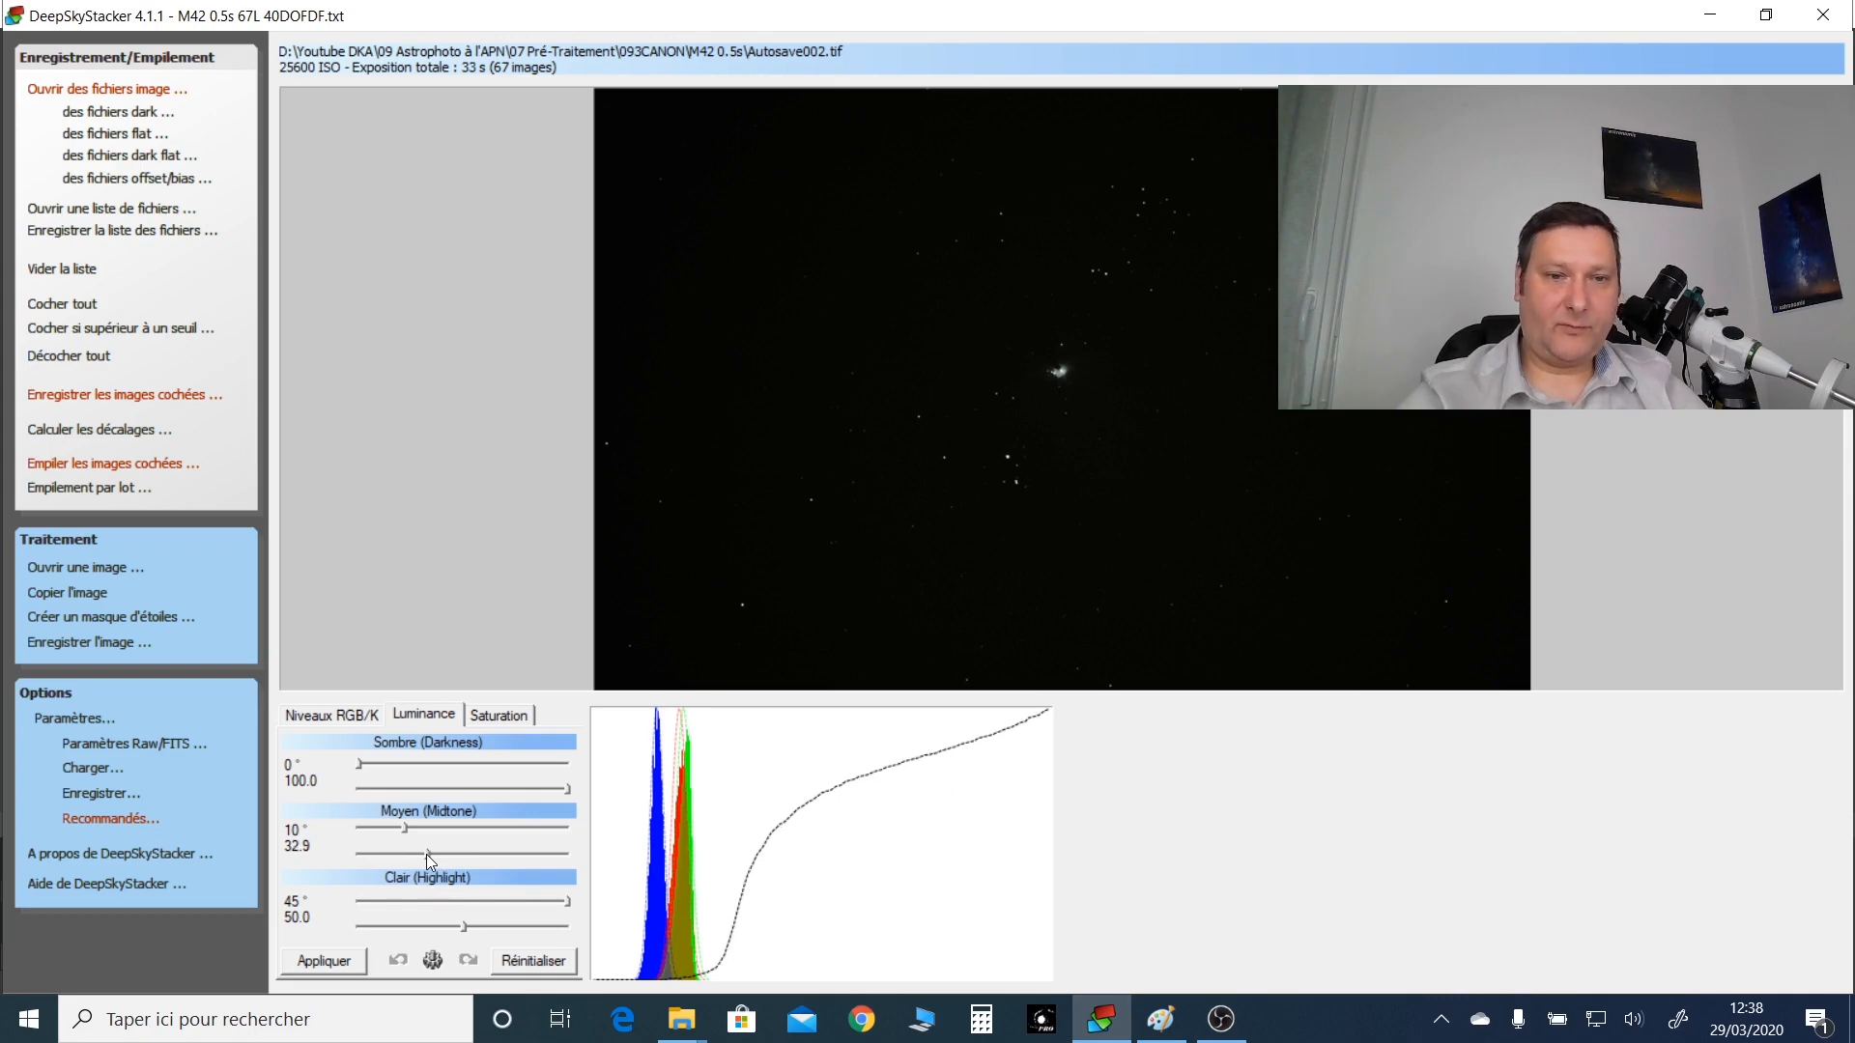
mouse_move(426, 854)
left_mouse_down()
mouse_move(396, 852)
mouse_move(529, 876)
mouse_move(374, 862)
mouse_move(423, 881)
left_mouse_up()
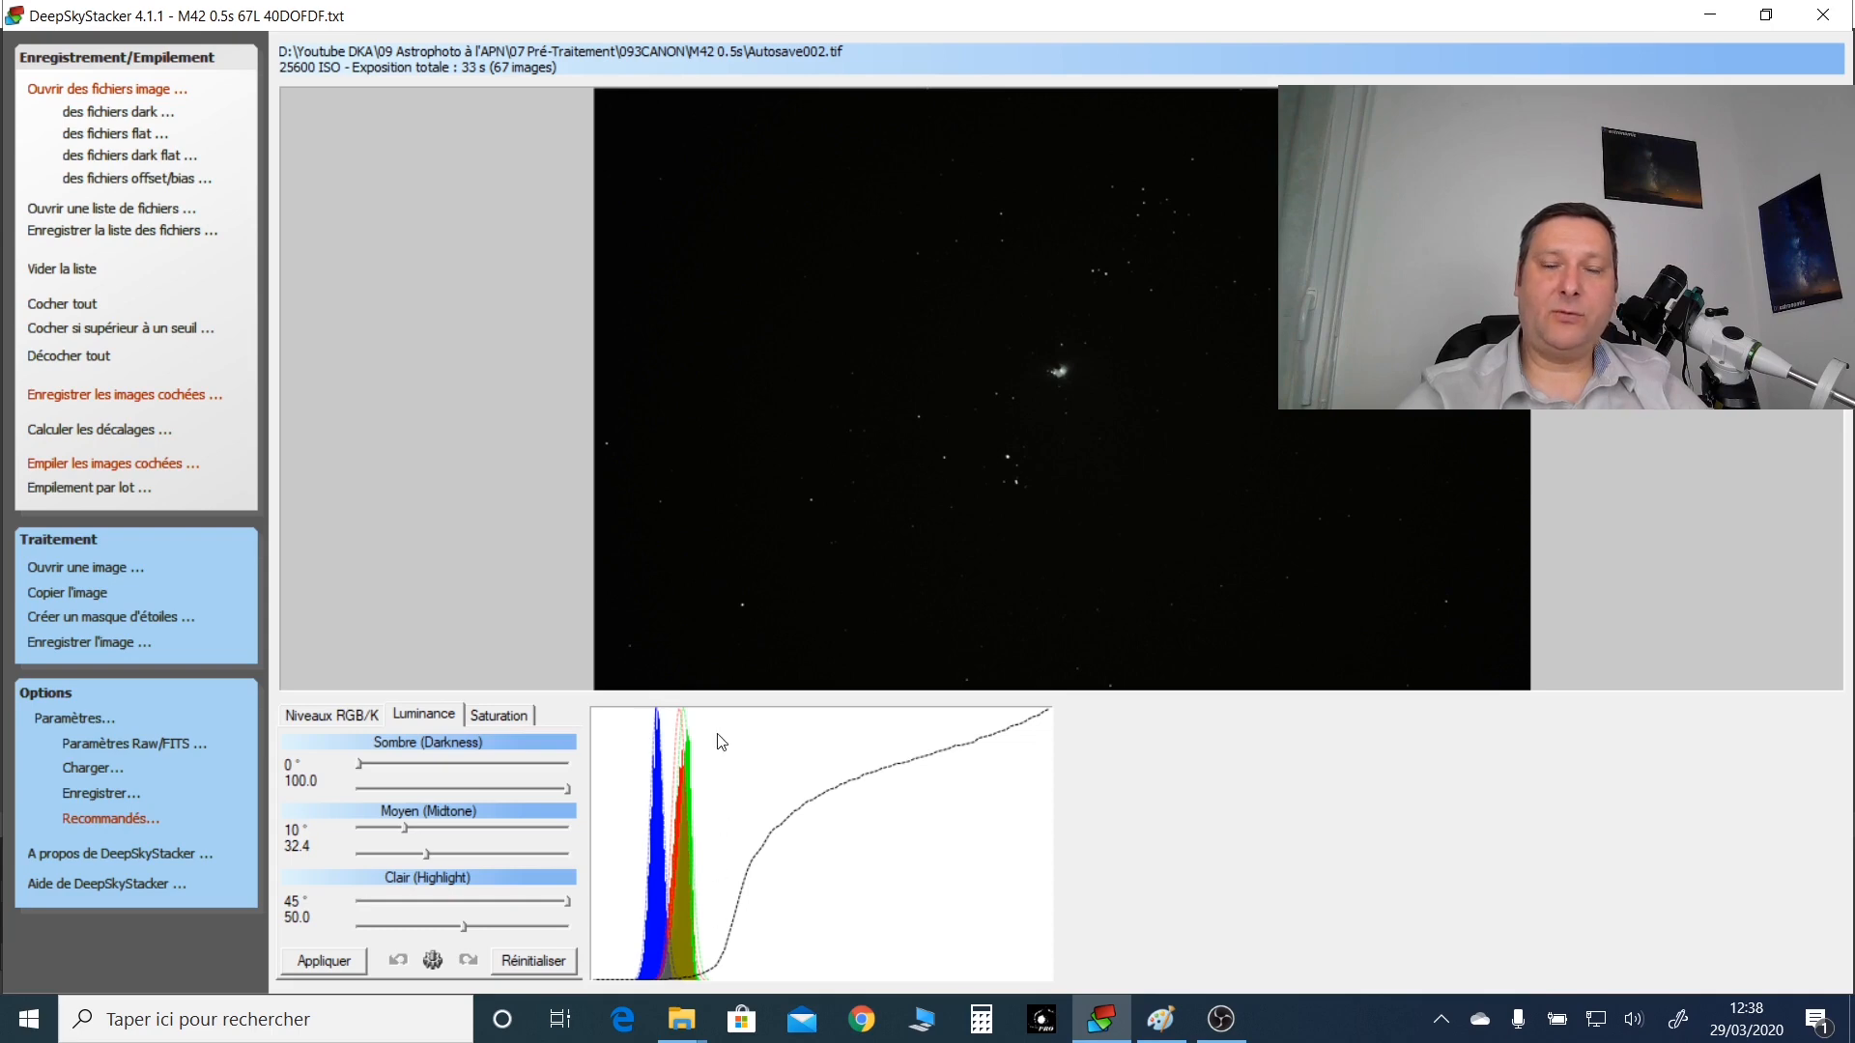
Step: Align the red, green and blue histogram peaks of the new stack by adjusting each channel's RGB levels
left_click(345, 717)
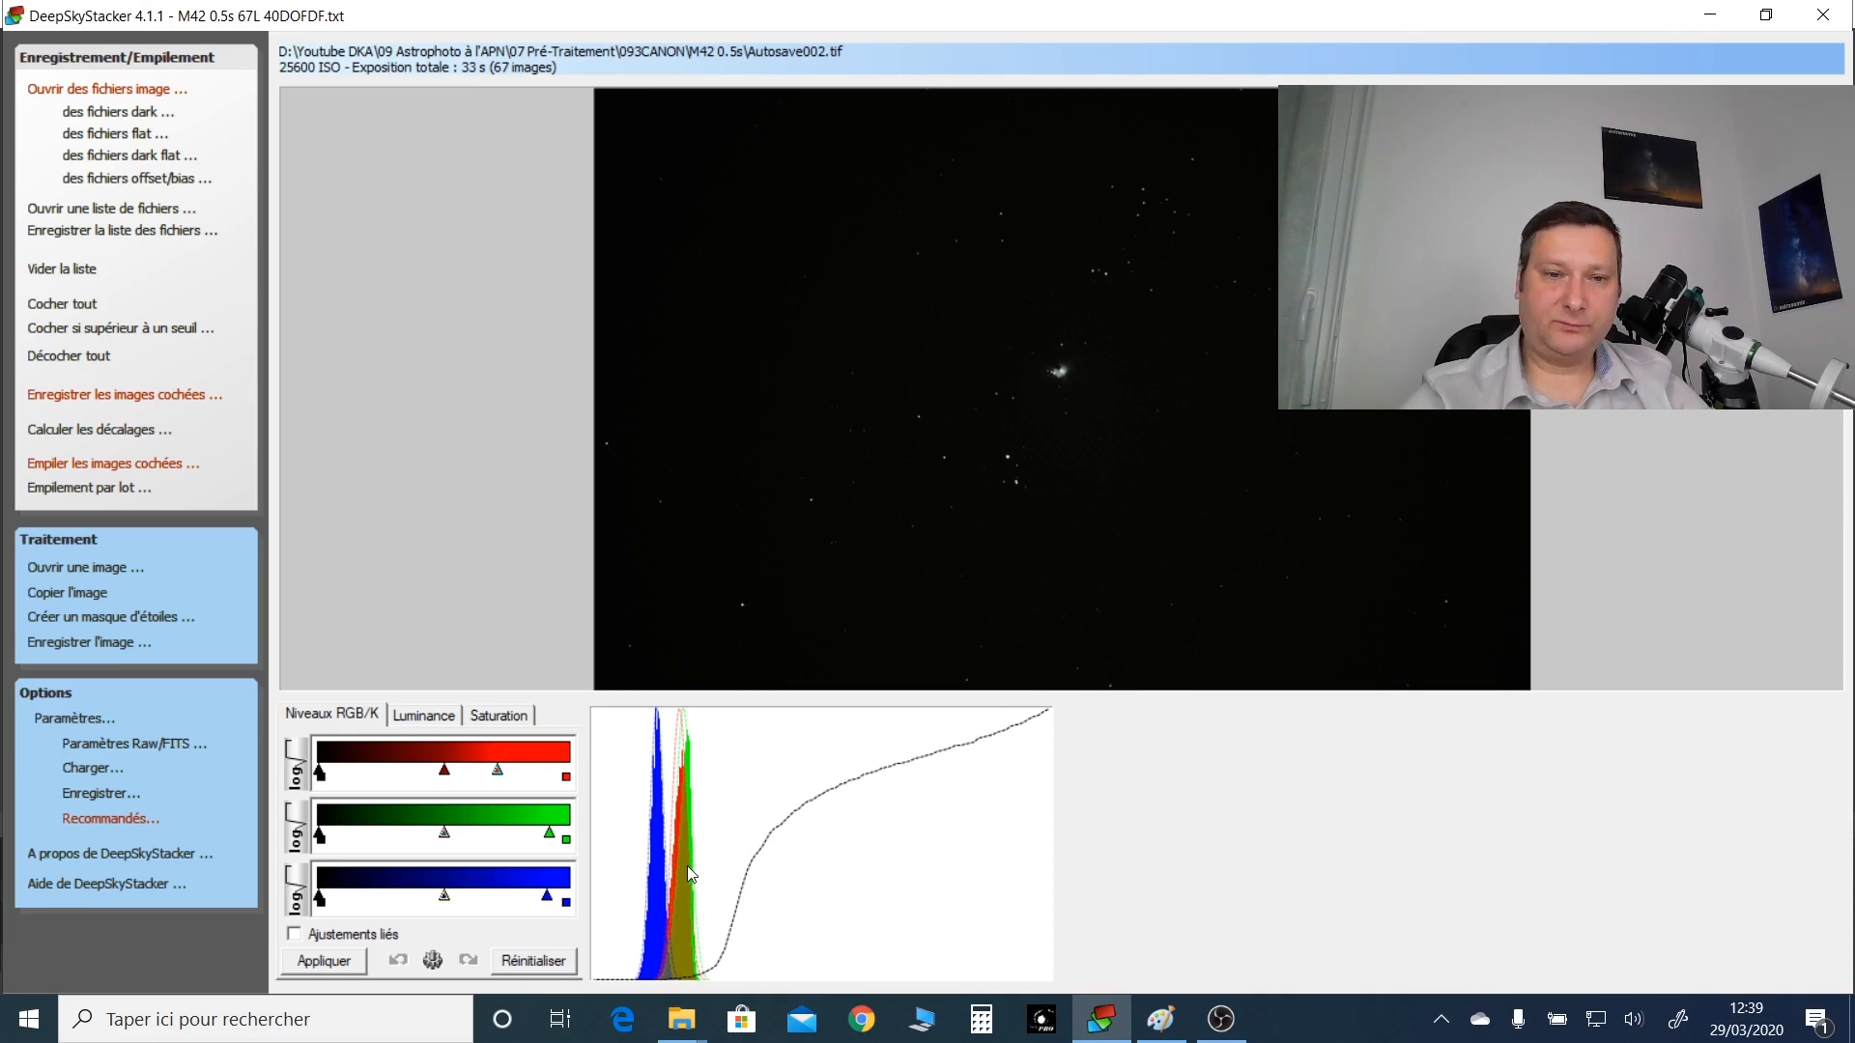
left_click_drag(548, 900, 476, 891)
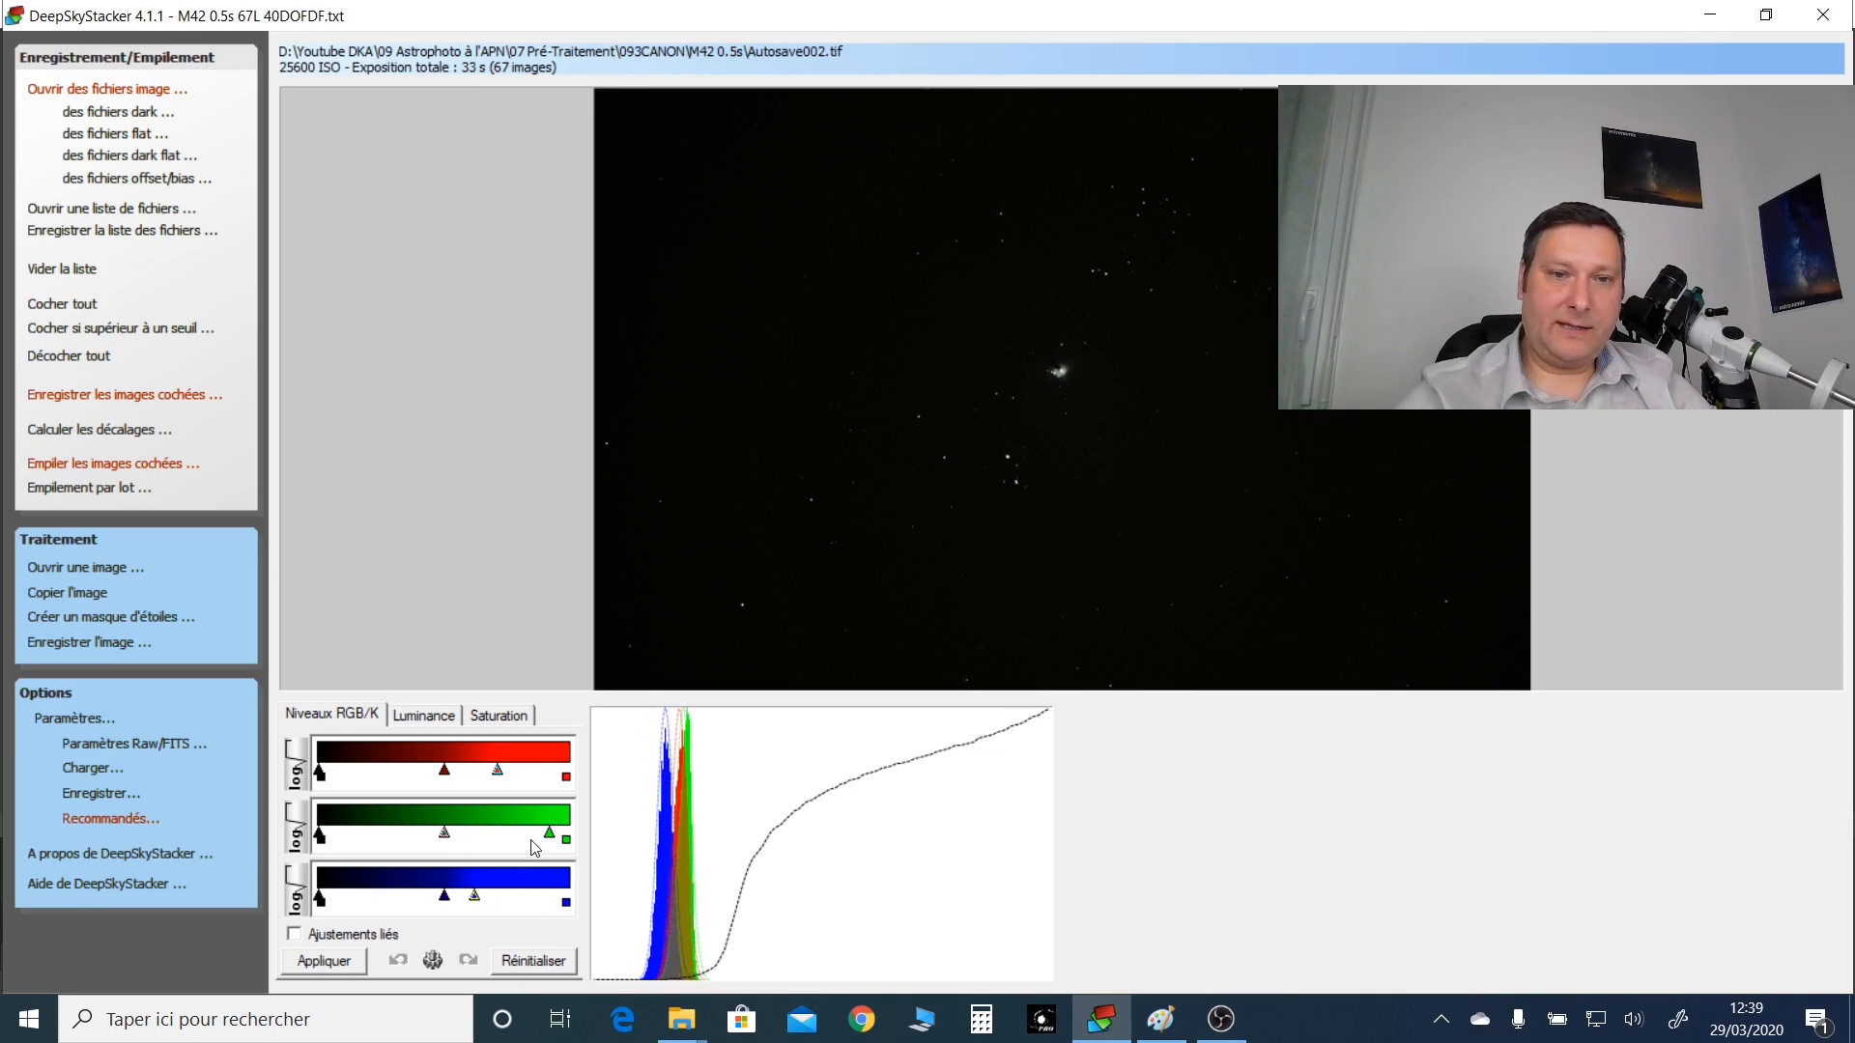
left_click_drag(558, 839, 510, 831)
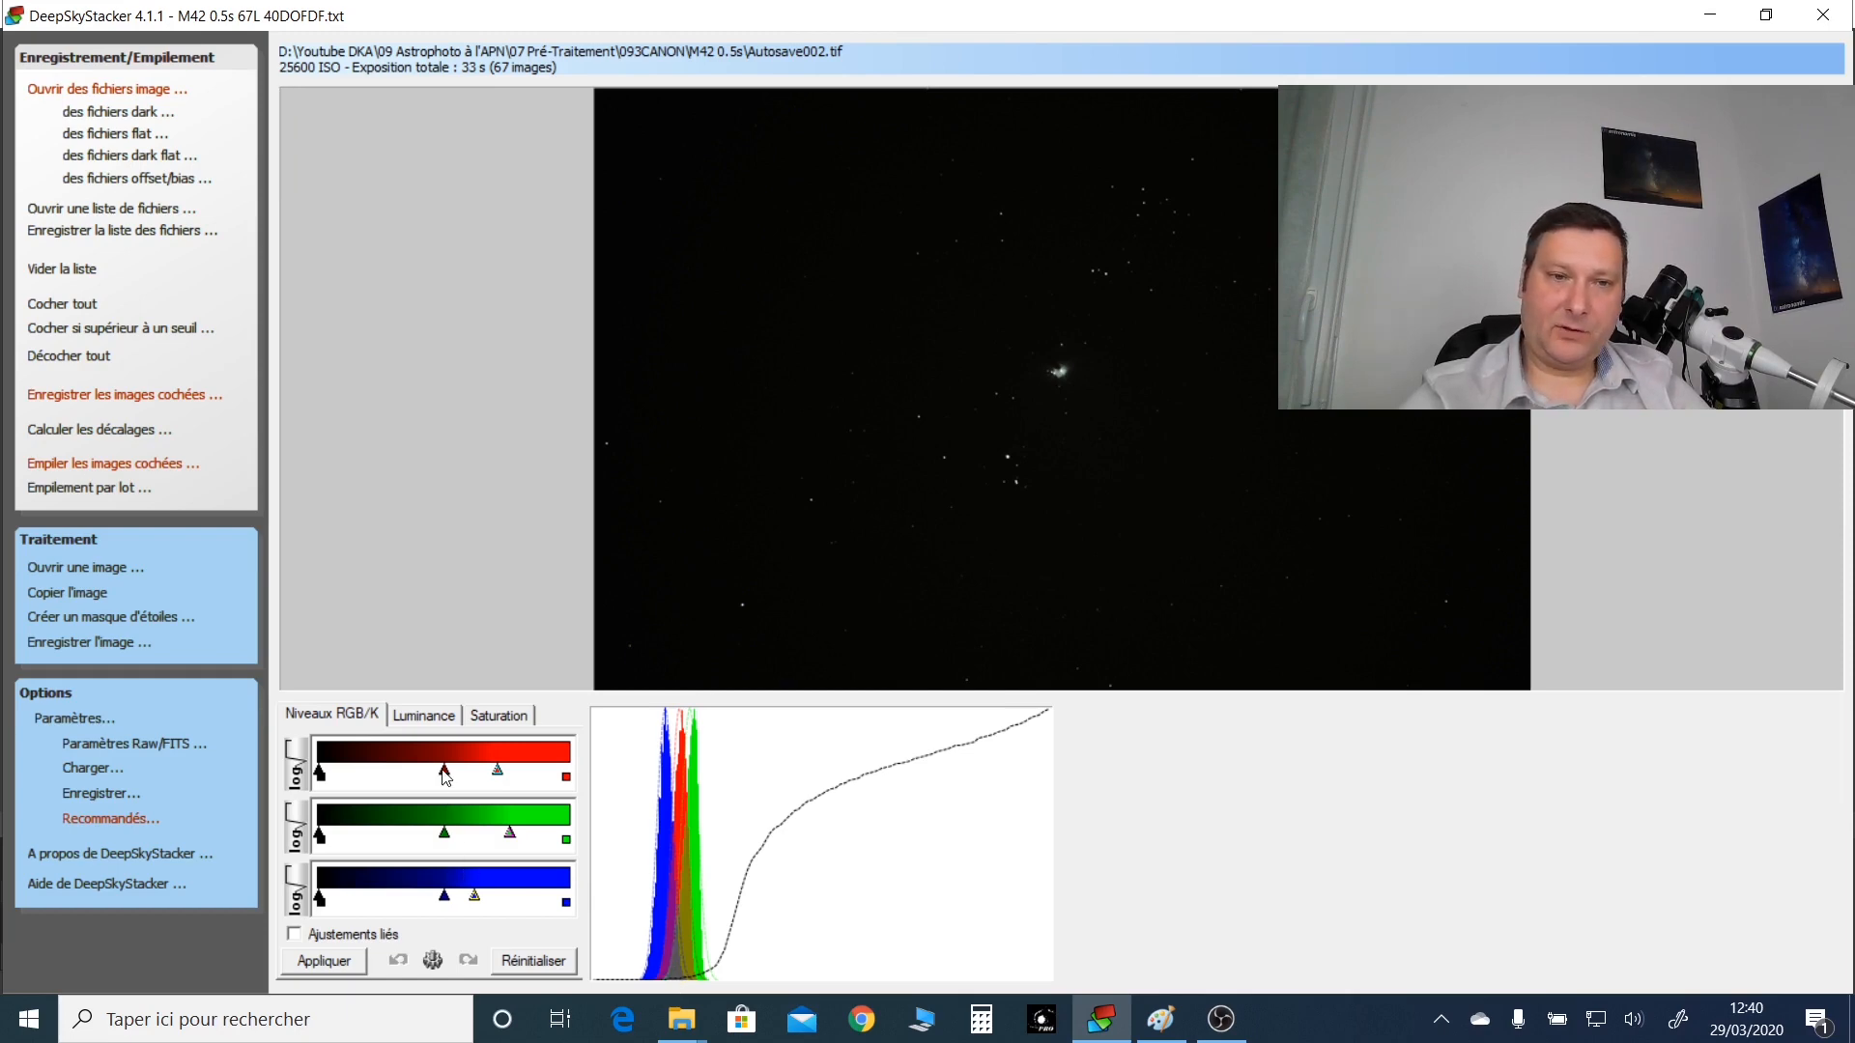
mouse_move(446, 776)
left_mouse_down()
mouse_move(551, 796)
mouse_move(350, 791)
mouse_move(458, 779)
left_mouse_up()
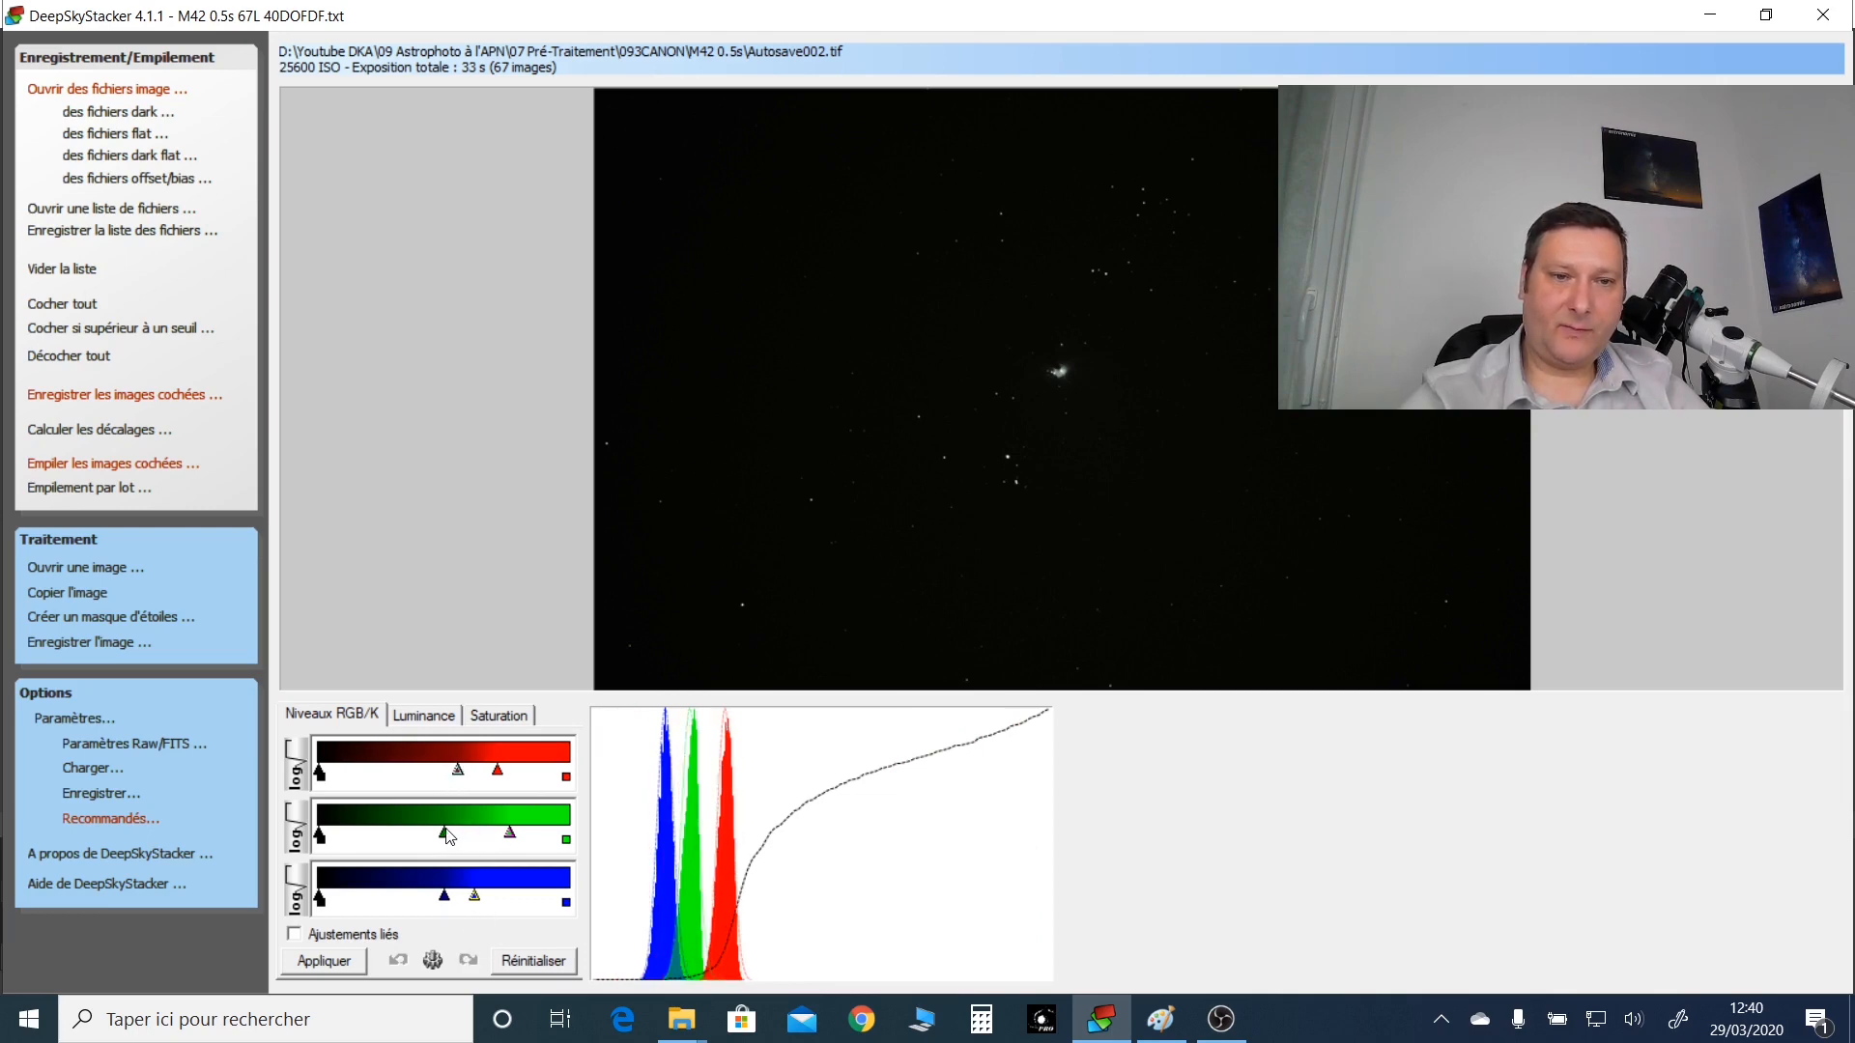
left_click_drag(446, 834, 464, 902)
left_click_drag(498, 773, 458, 773)
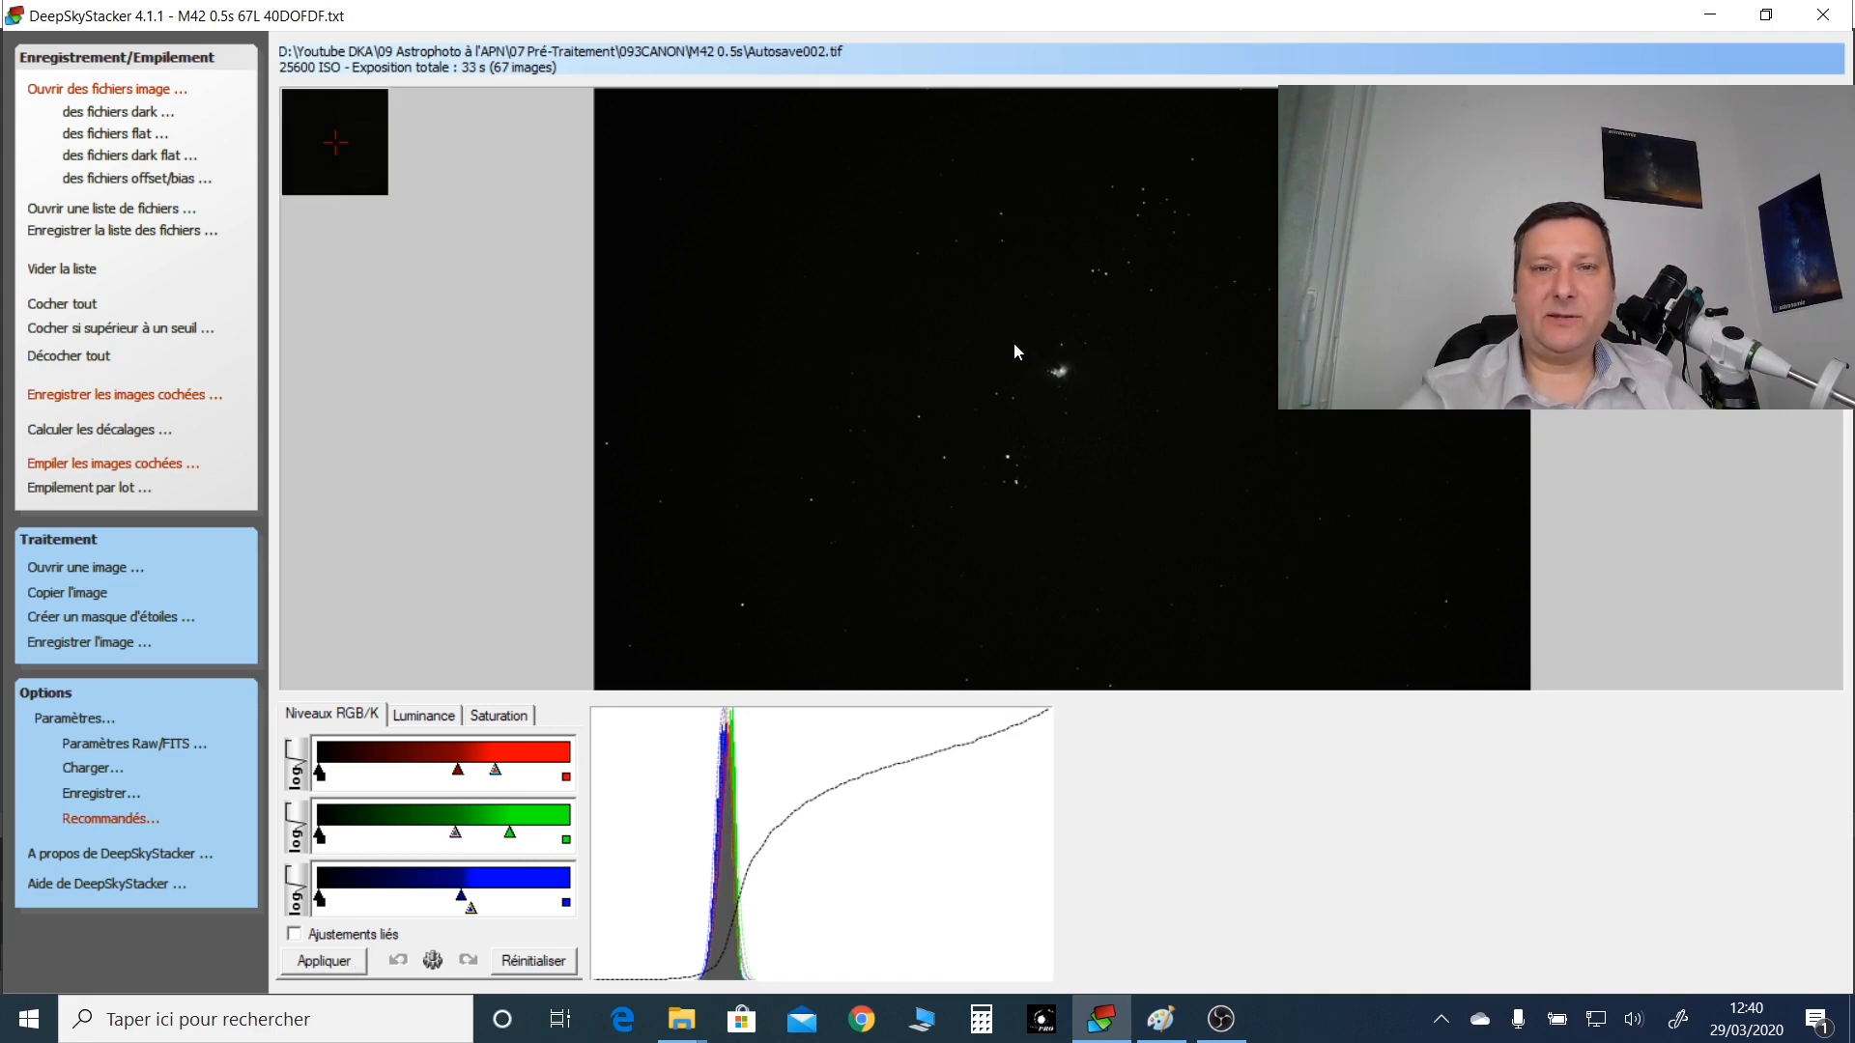
Step: Select a rectangle around the nebula core and apply the level adjustments to that area
left_click_drag(1013, 342, 1117, 423)
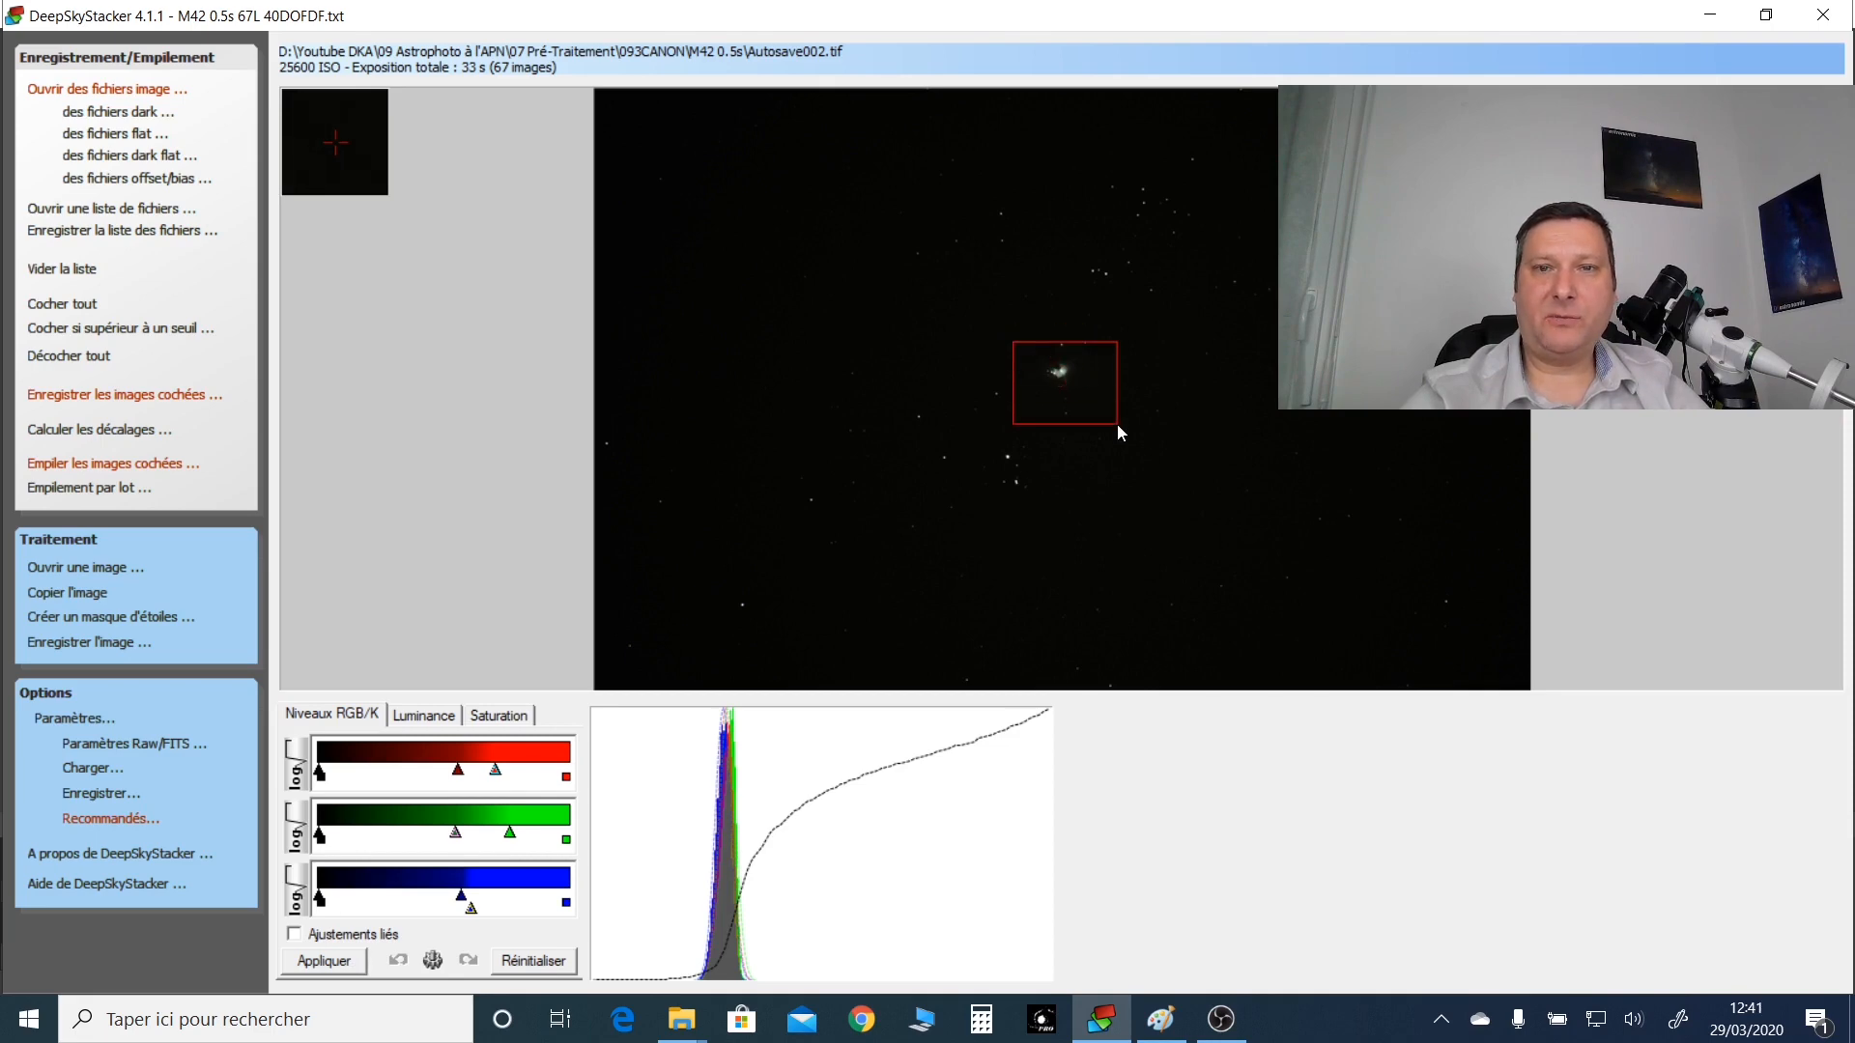
left_click(333, 966)
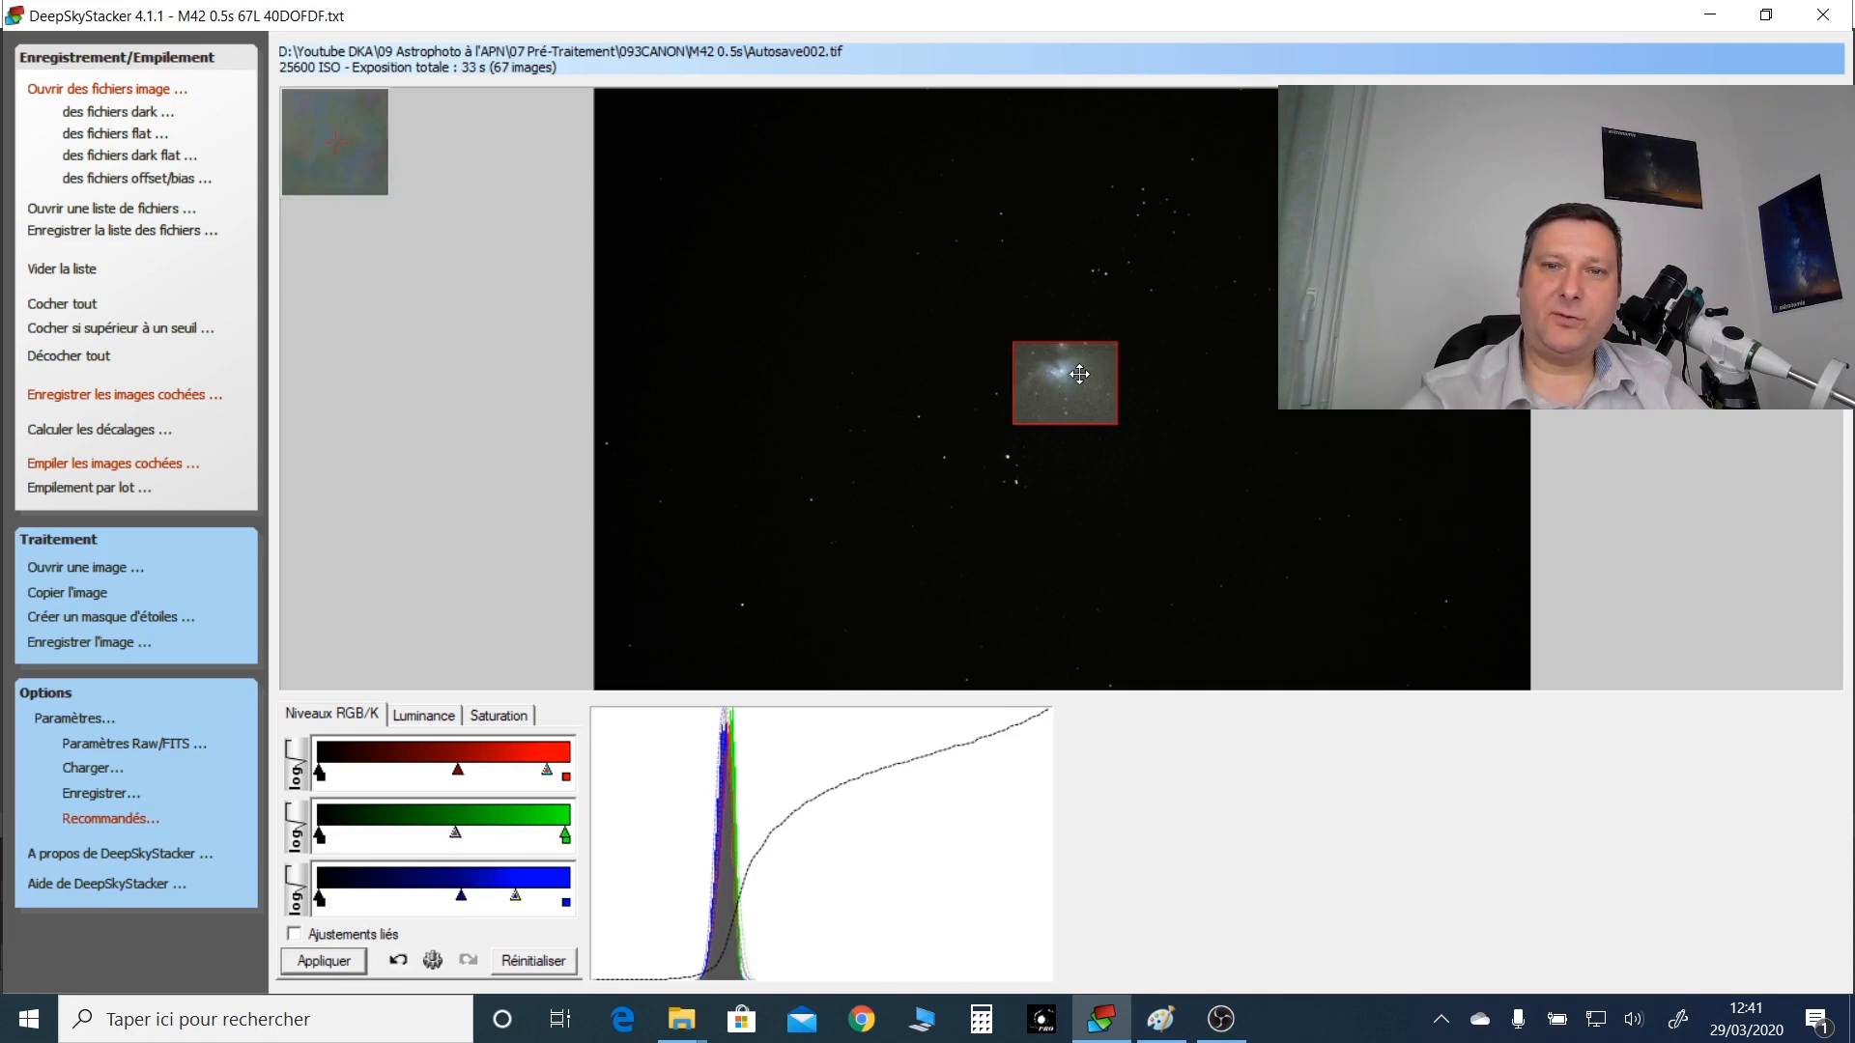
scroll(1080, 374, "up", 3)
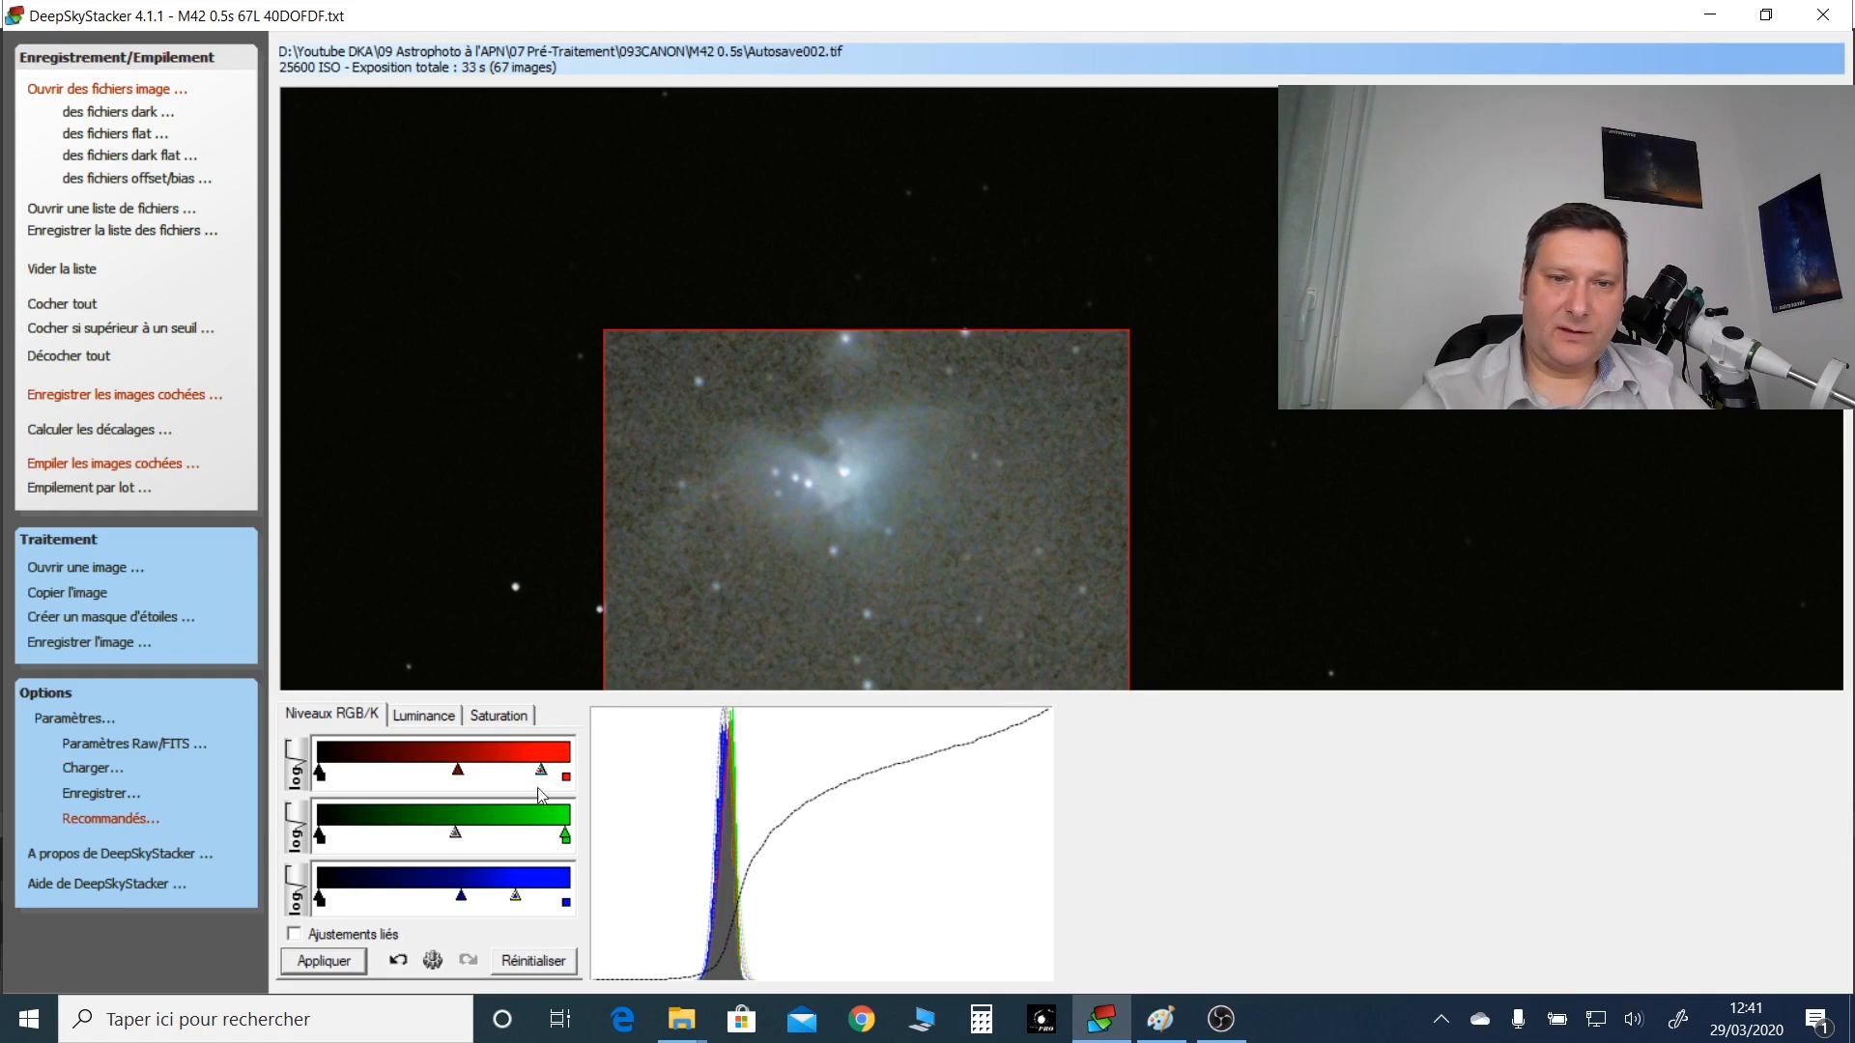
Step: Fine-tune the RGB levels to refine the nebula's colour balance and apply the changes to the selected area
left_click_drag(513, 896, 506, 895)
left_click(340, 964)
left_click_drag(464, 773, 466, 773)
left_click(344, 968)
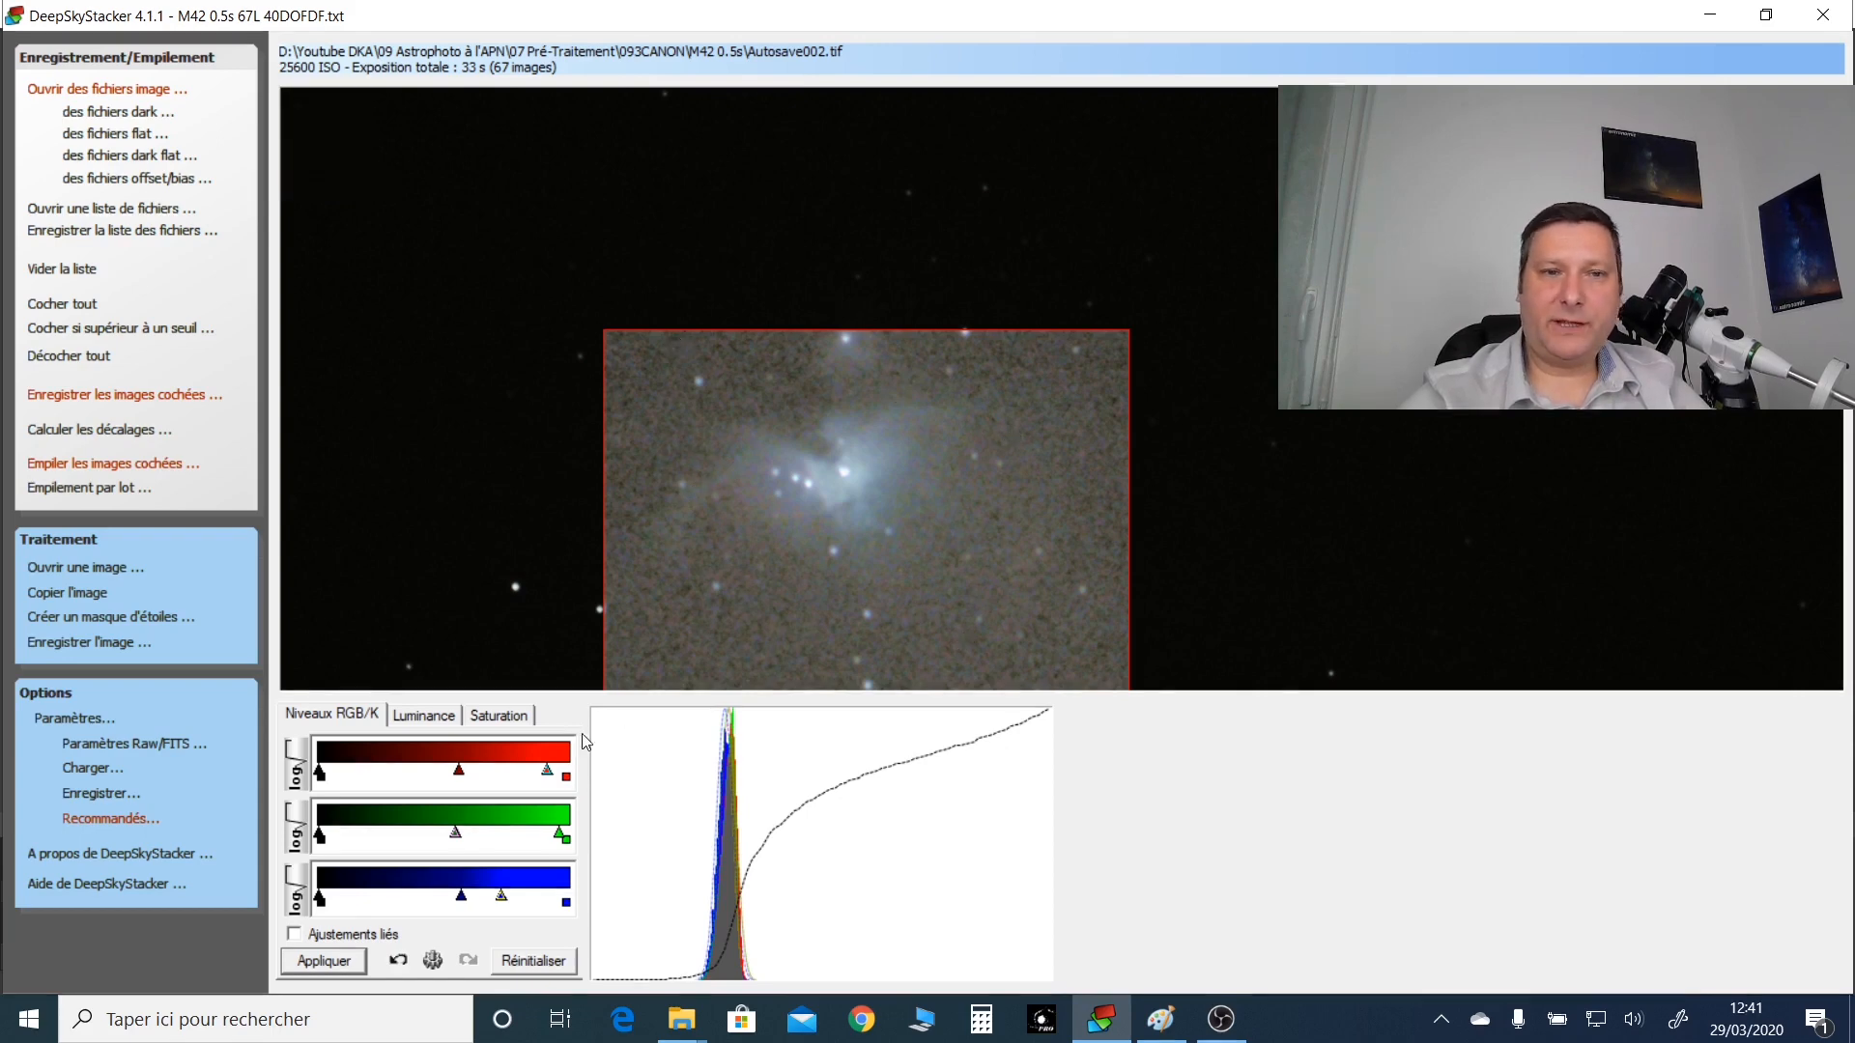
Step: Try a luminance midtone of 5° and 33.5 on the selected nebula area
left_click(437, 721)
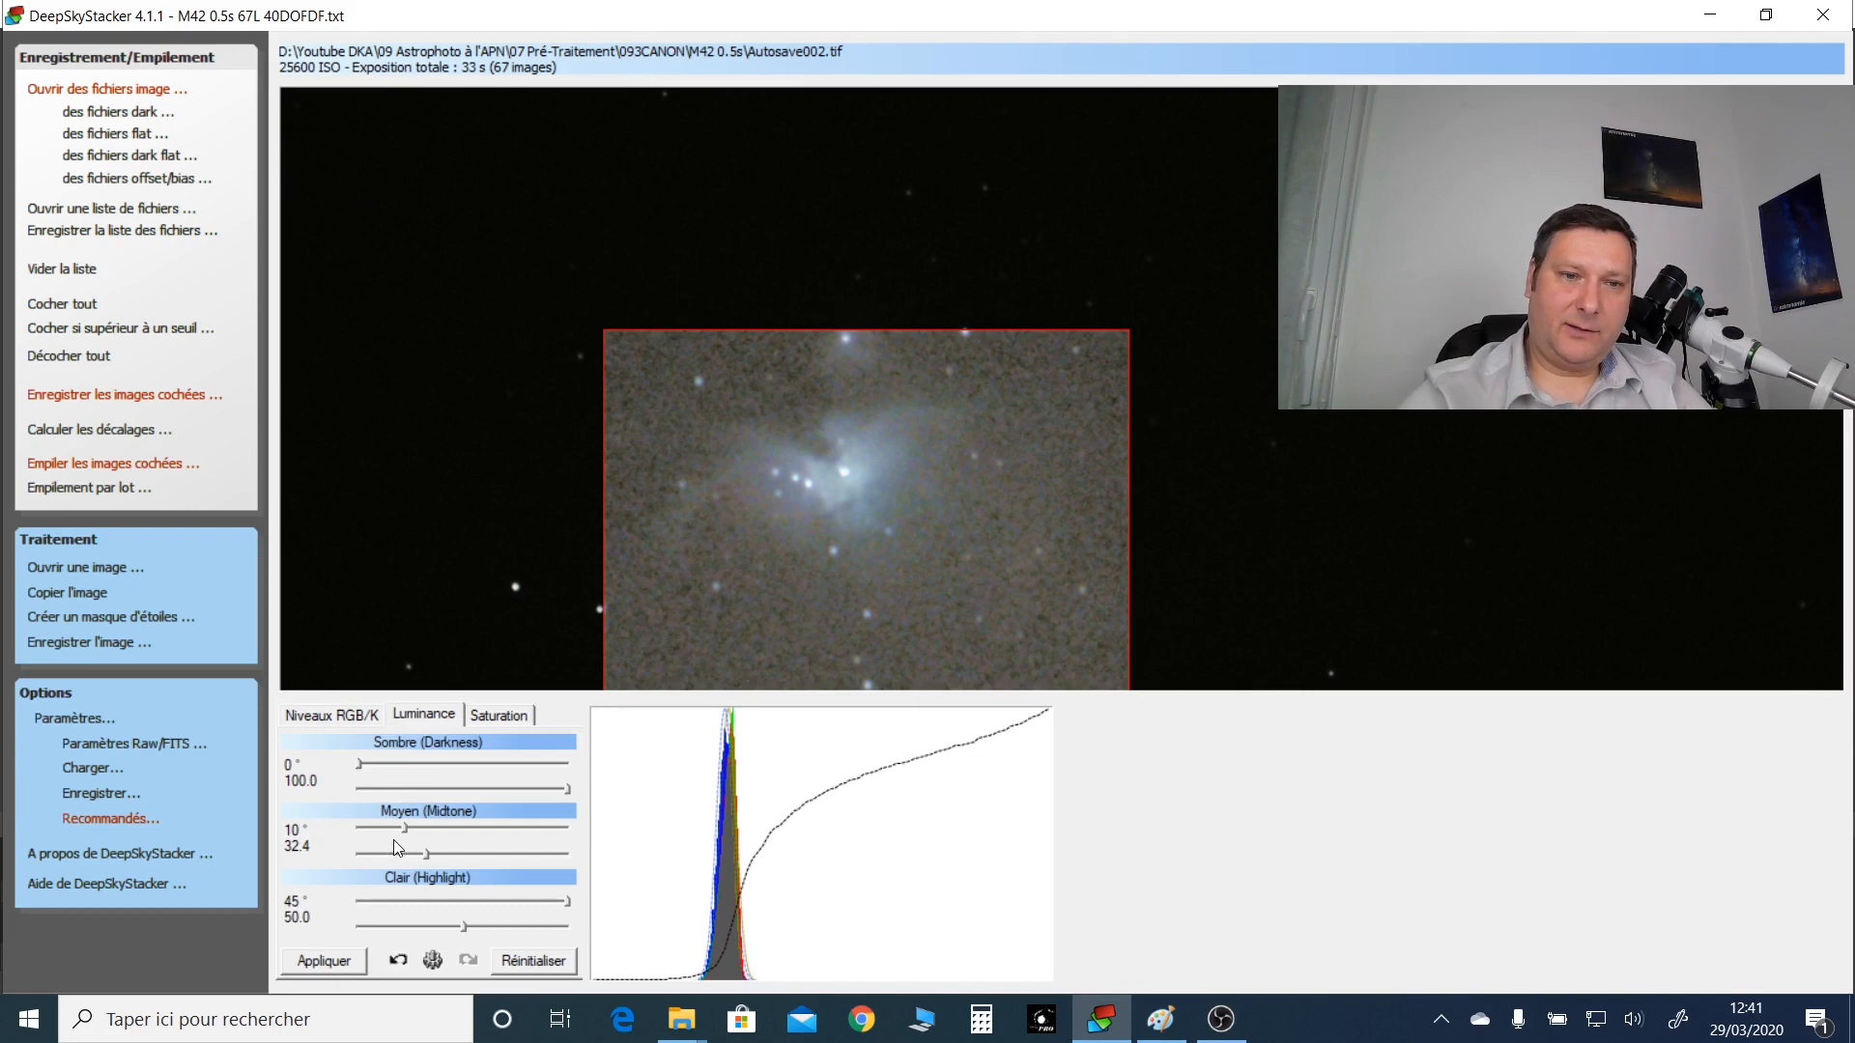
left_click_drag(404, 826, 385, 816)
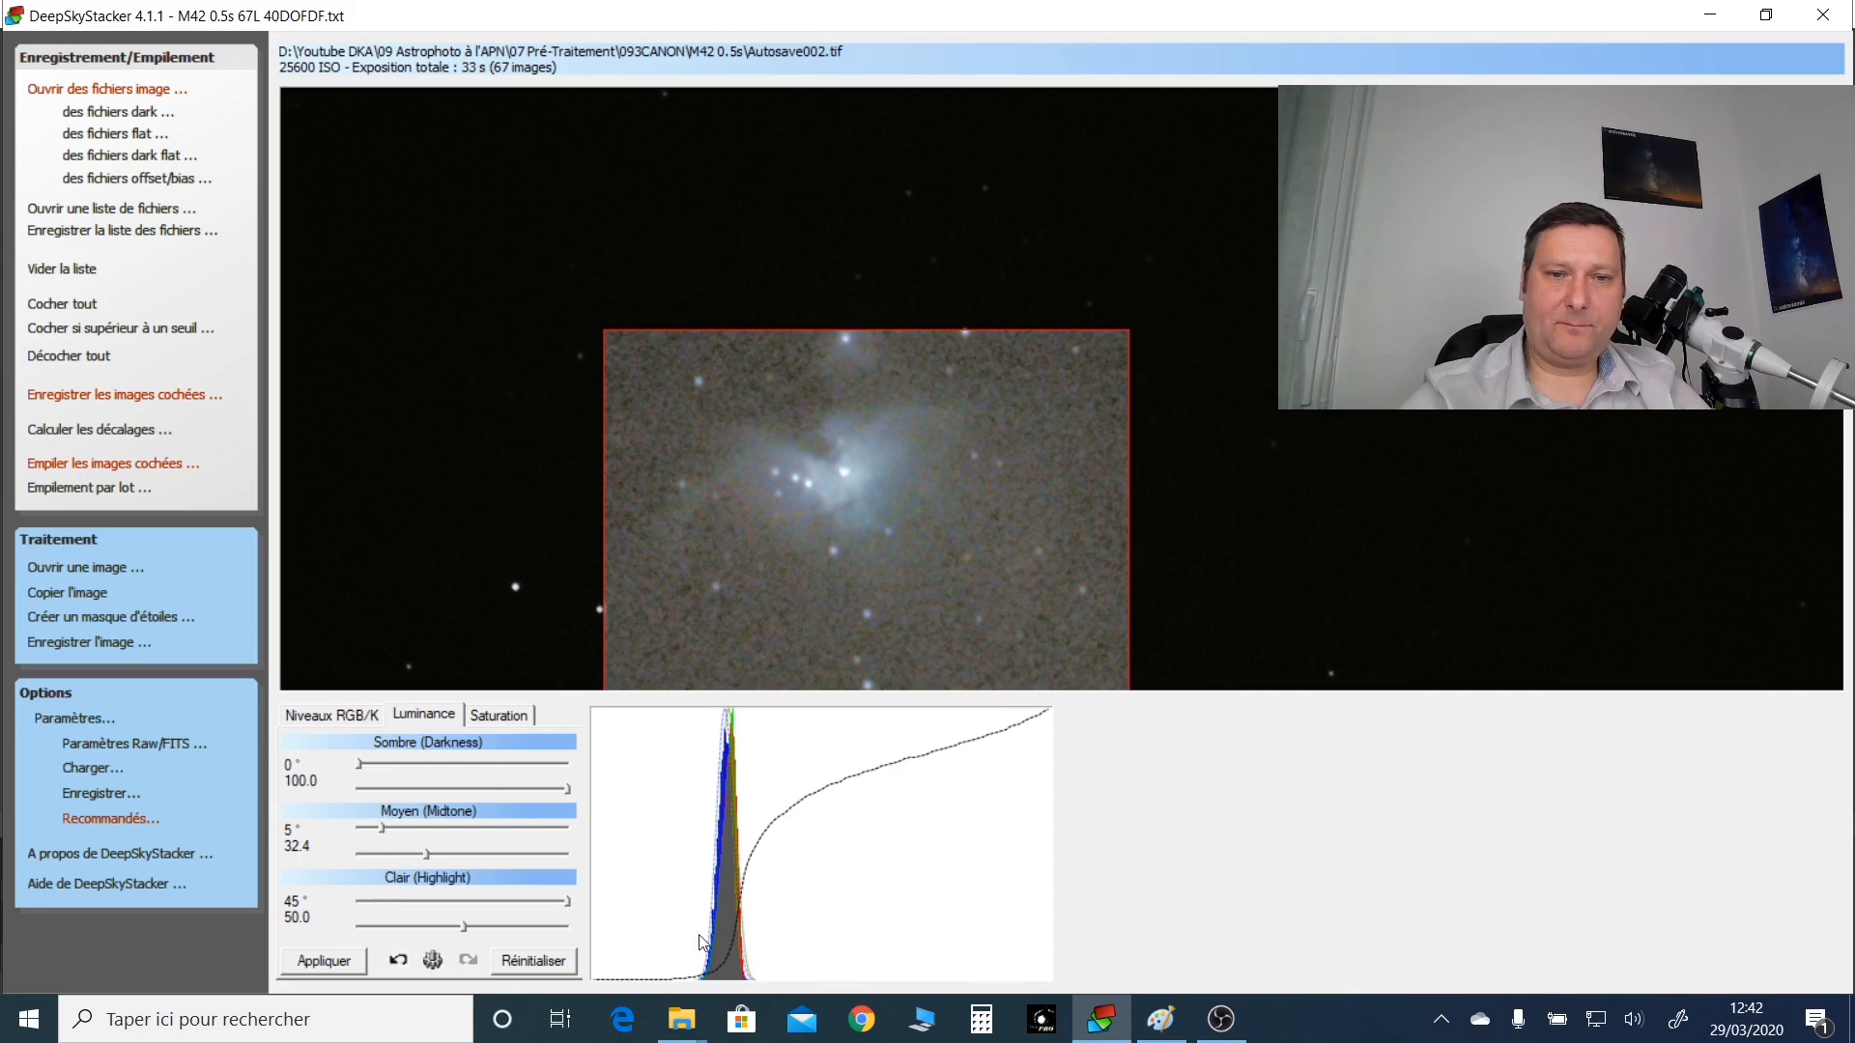
left_click(329, 961)
left_click_drag(427, 853, 431, 850)
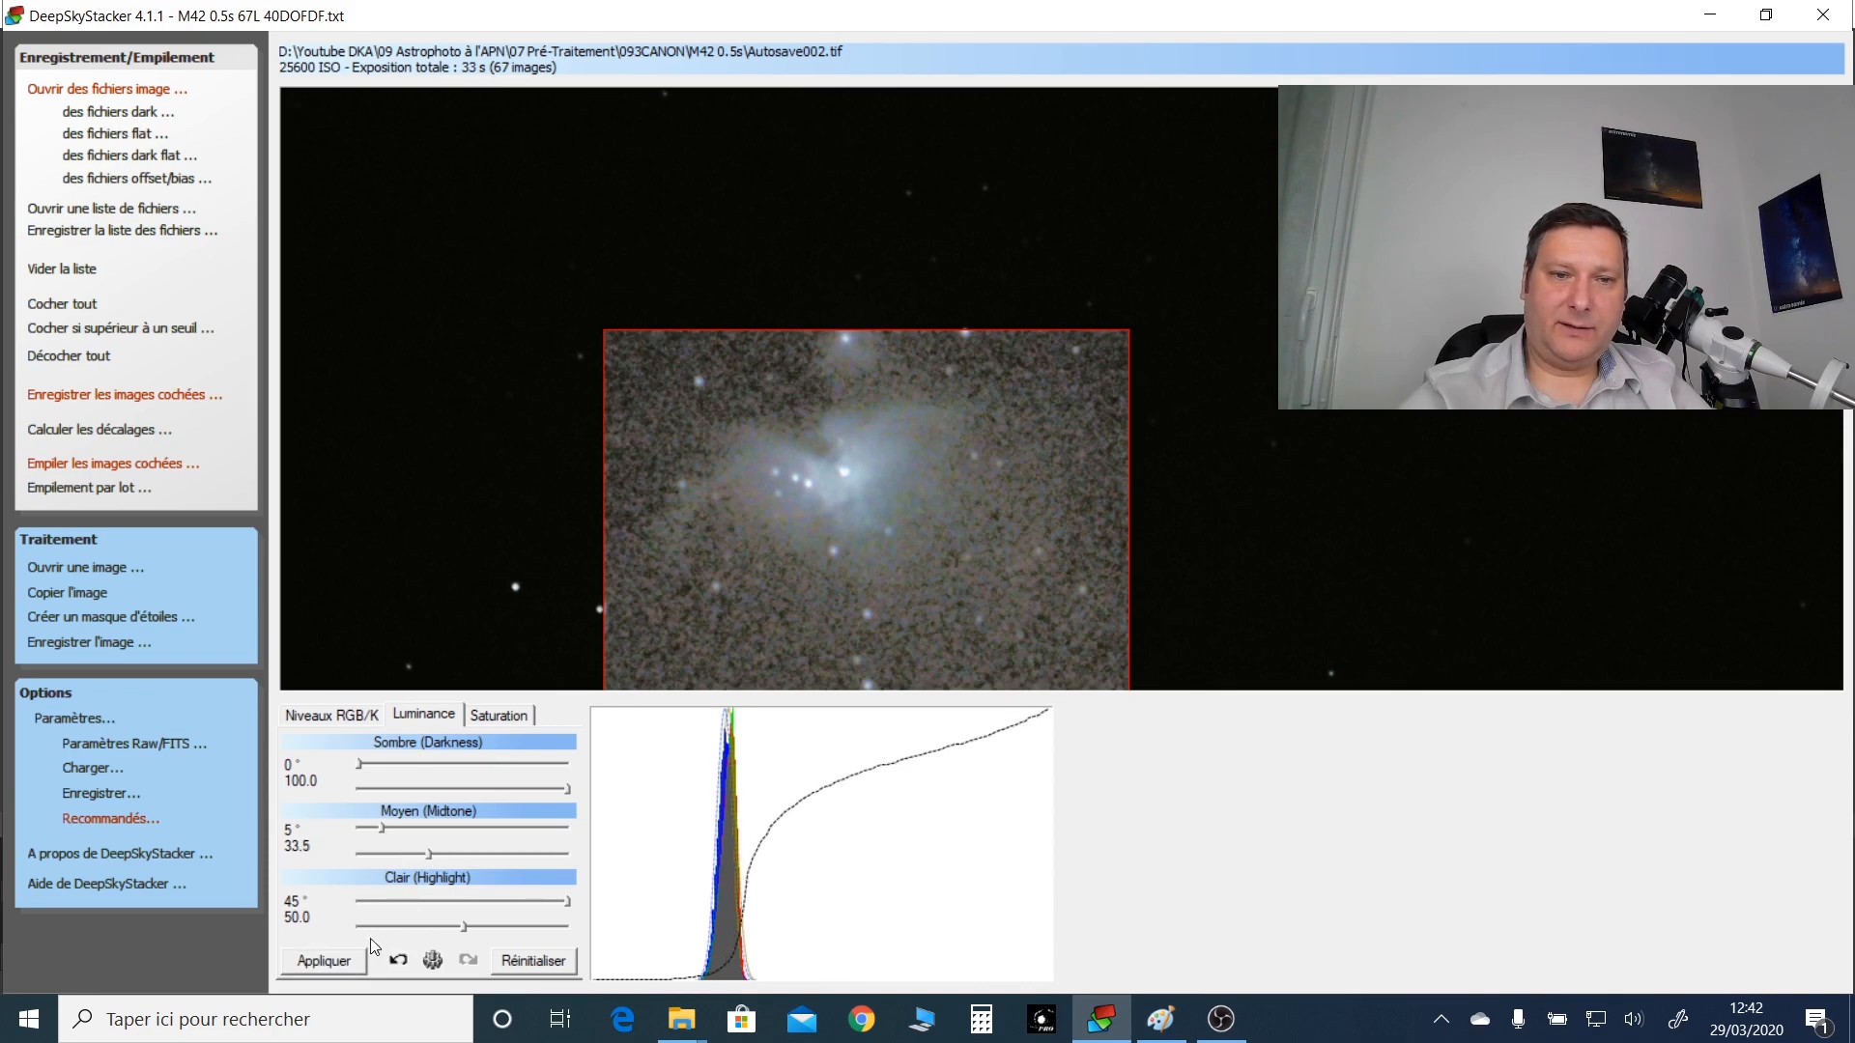
left_click(334, 966)
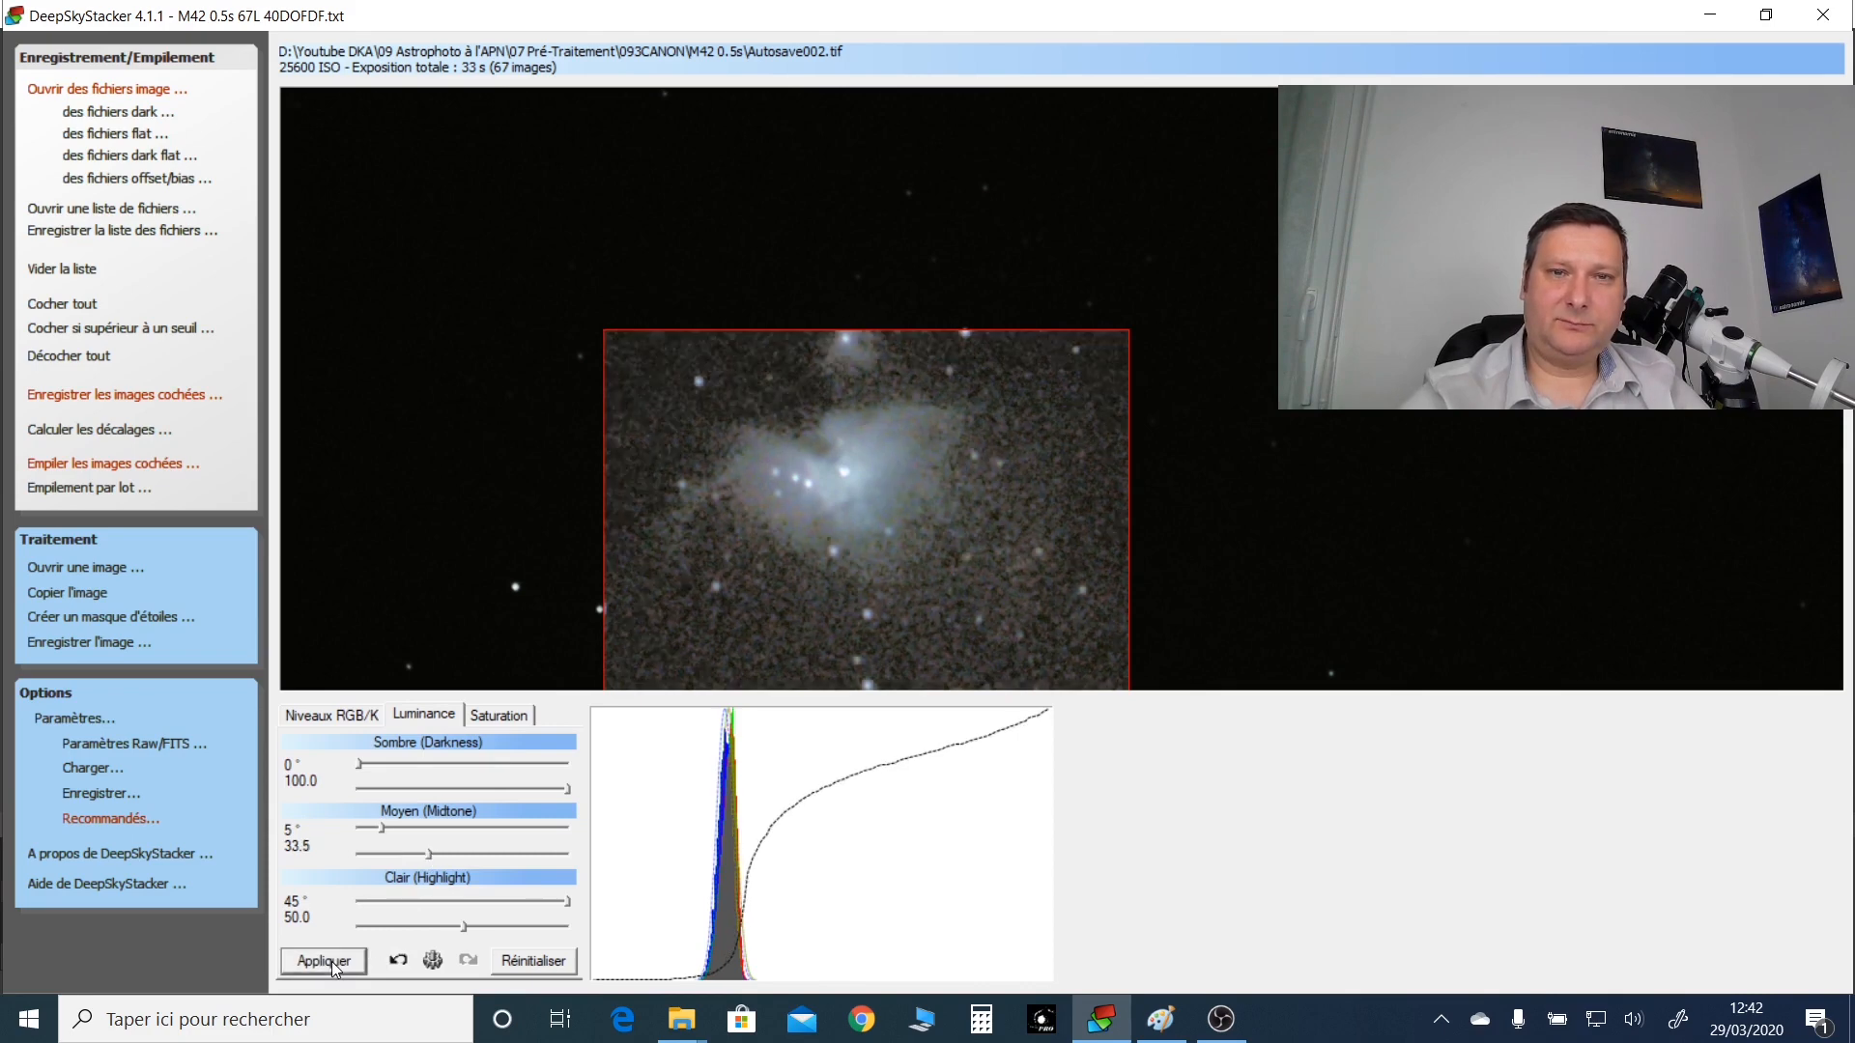
Step: Set the luminance midtone to 14° and 35.8, apply it, and inspect the nebula core up close
left_click(403, 828)
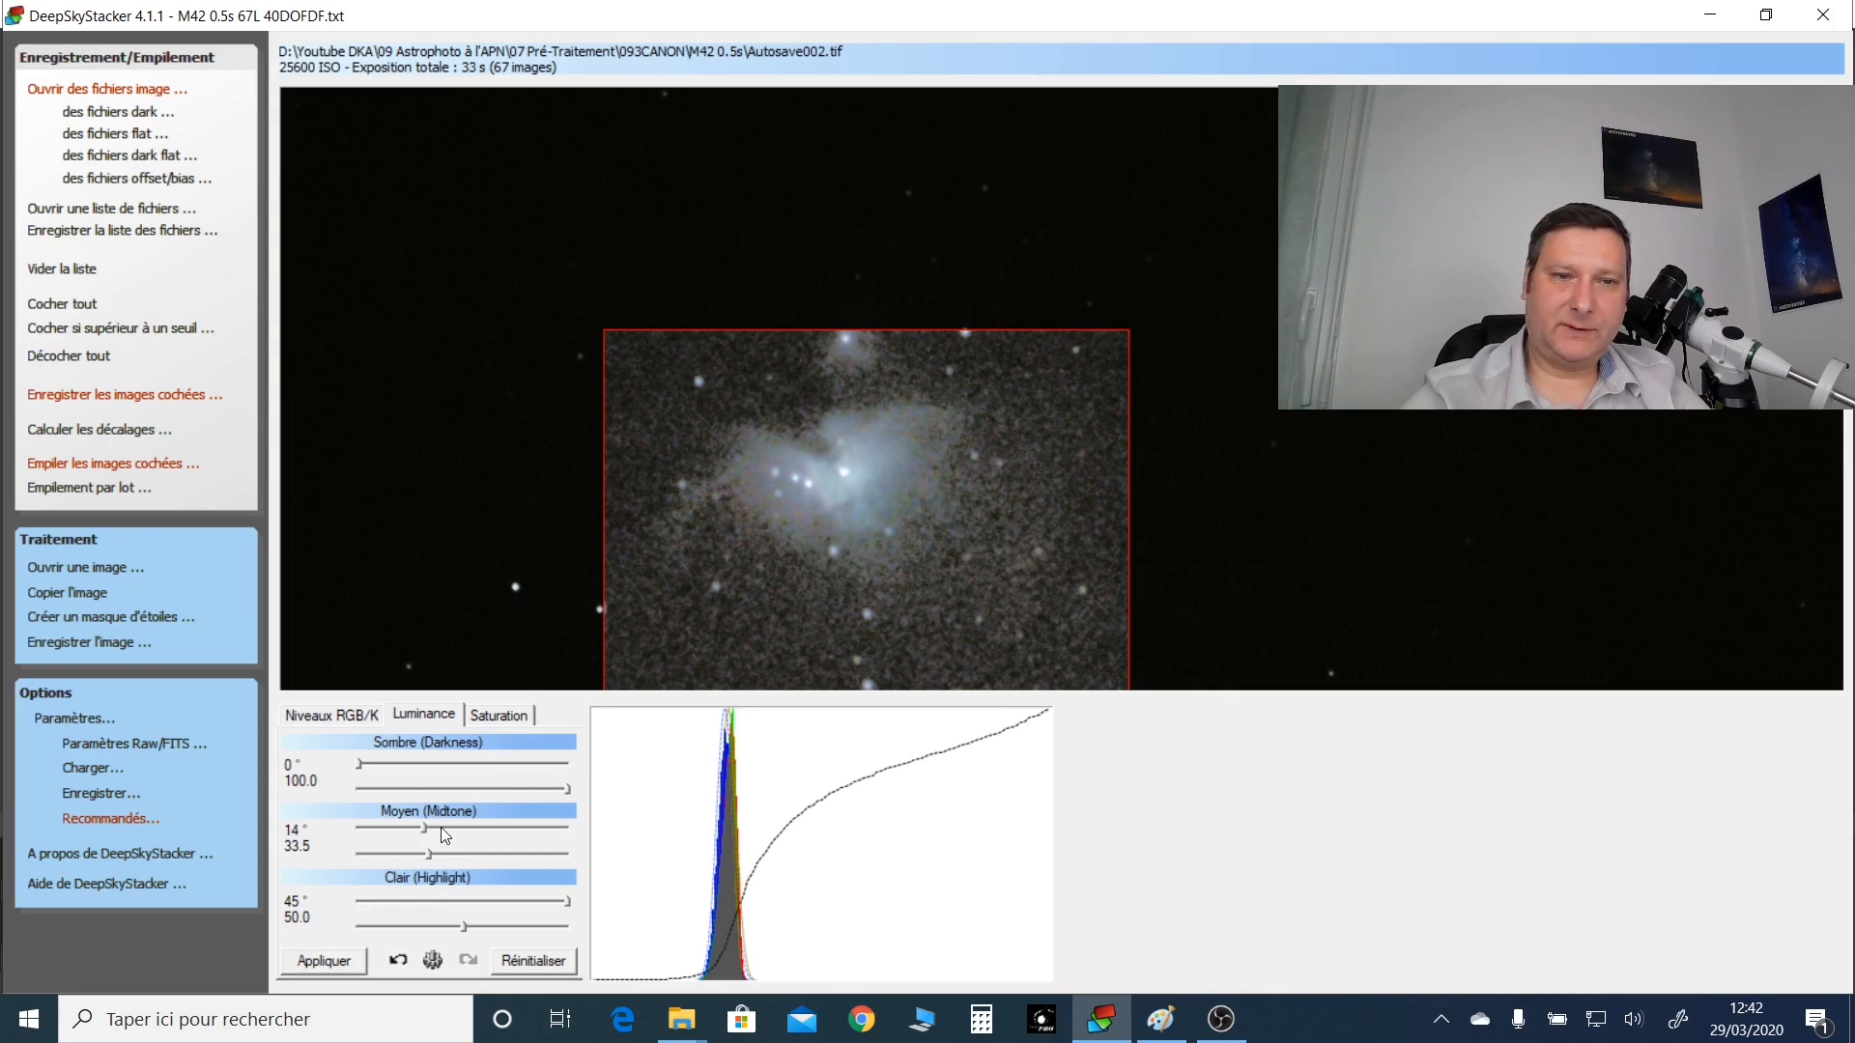
left_click_drag(428, 856, 432, 856)
left_click(344, 960)
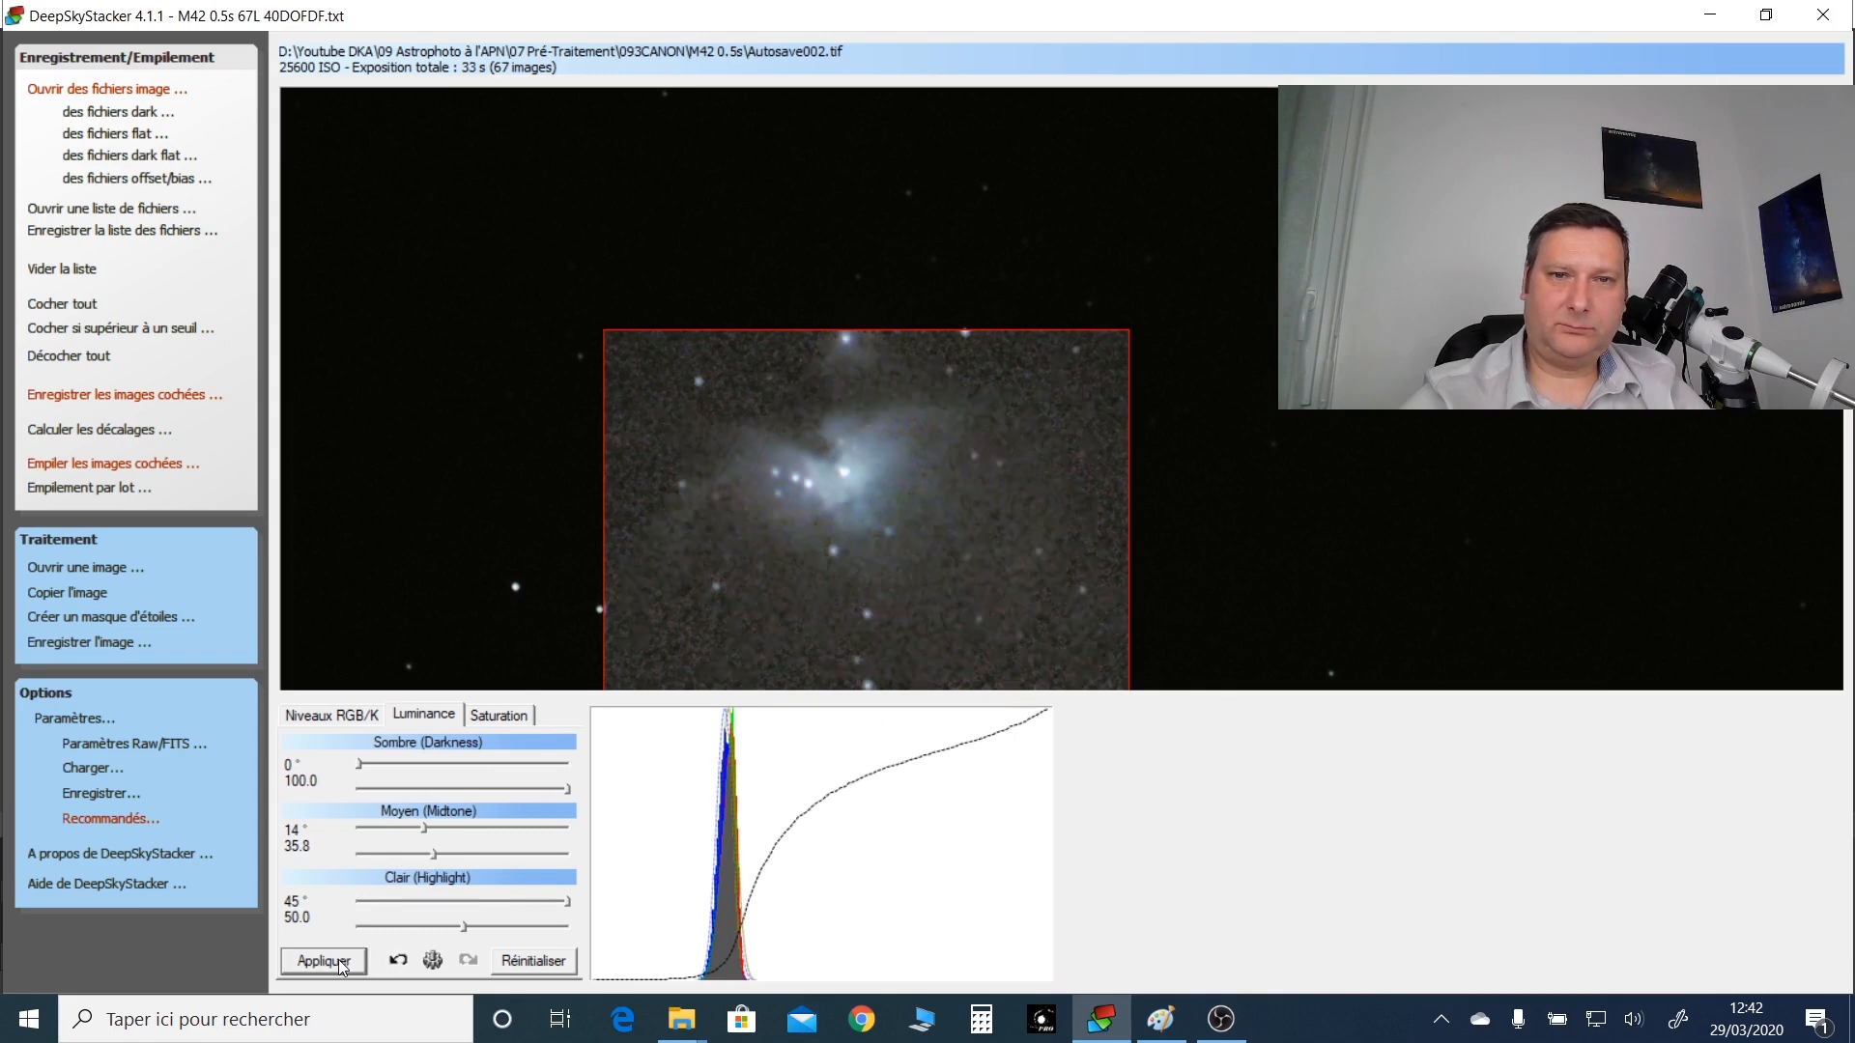
scroll(869, 497, "up", 2)
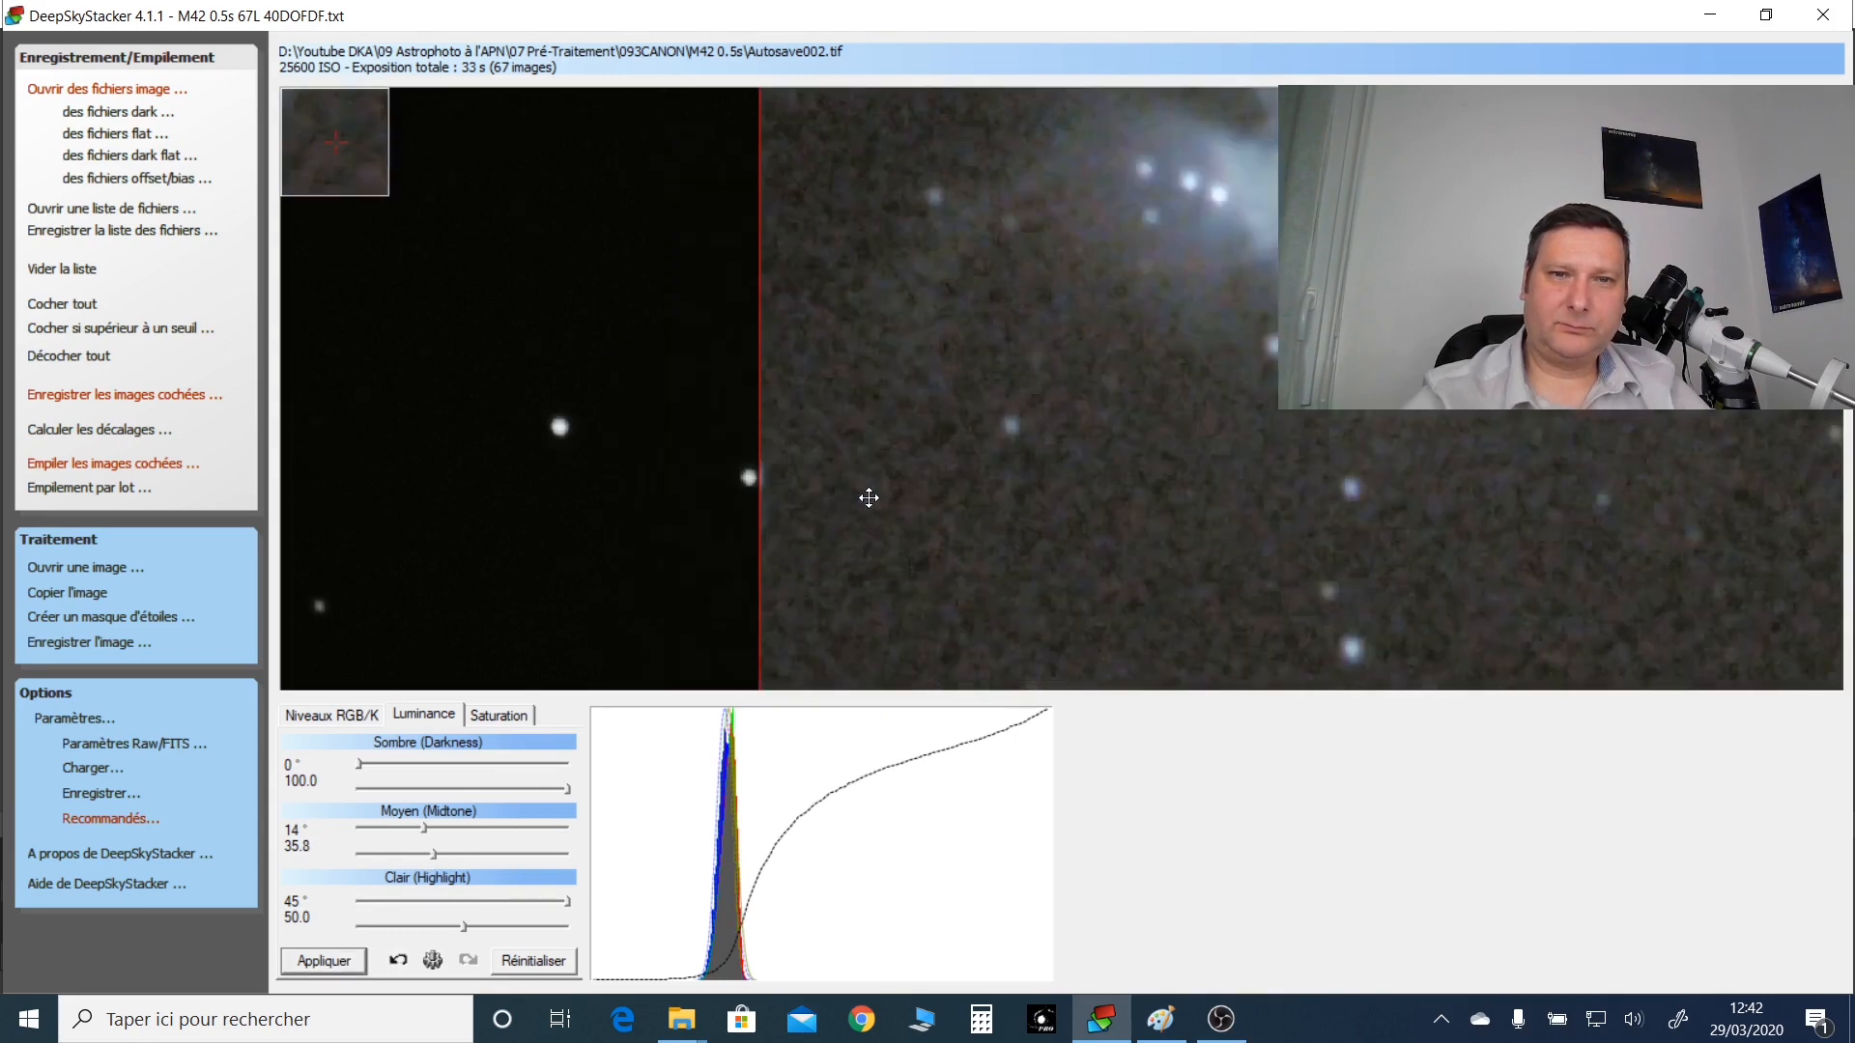
scroll(1279, 232, "up", 1)
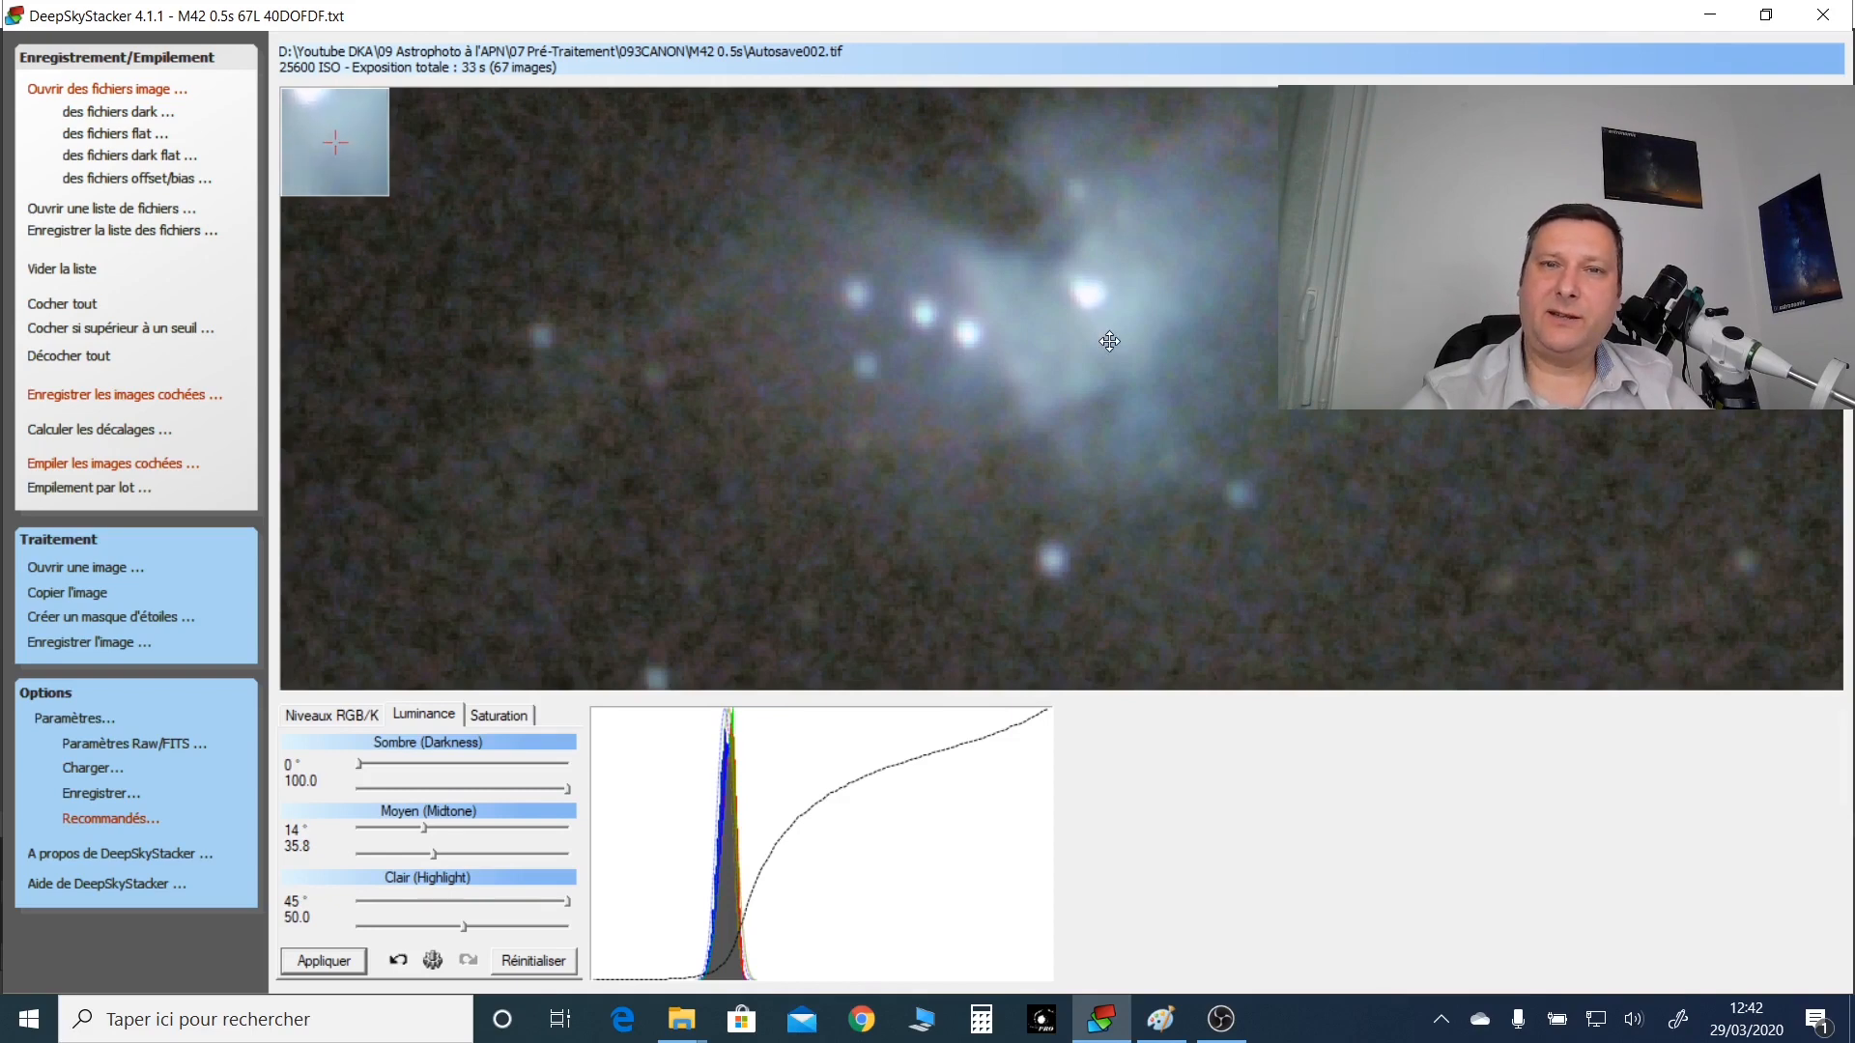
scroll(1051, 378, "down", 1)
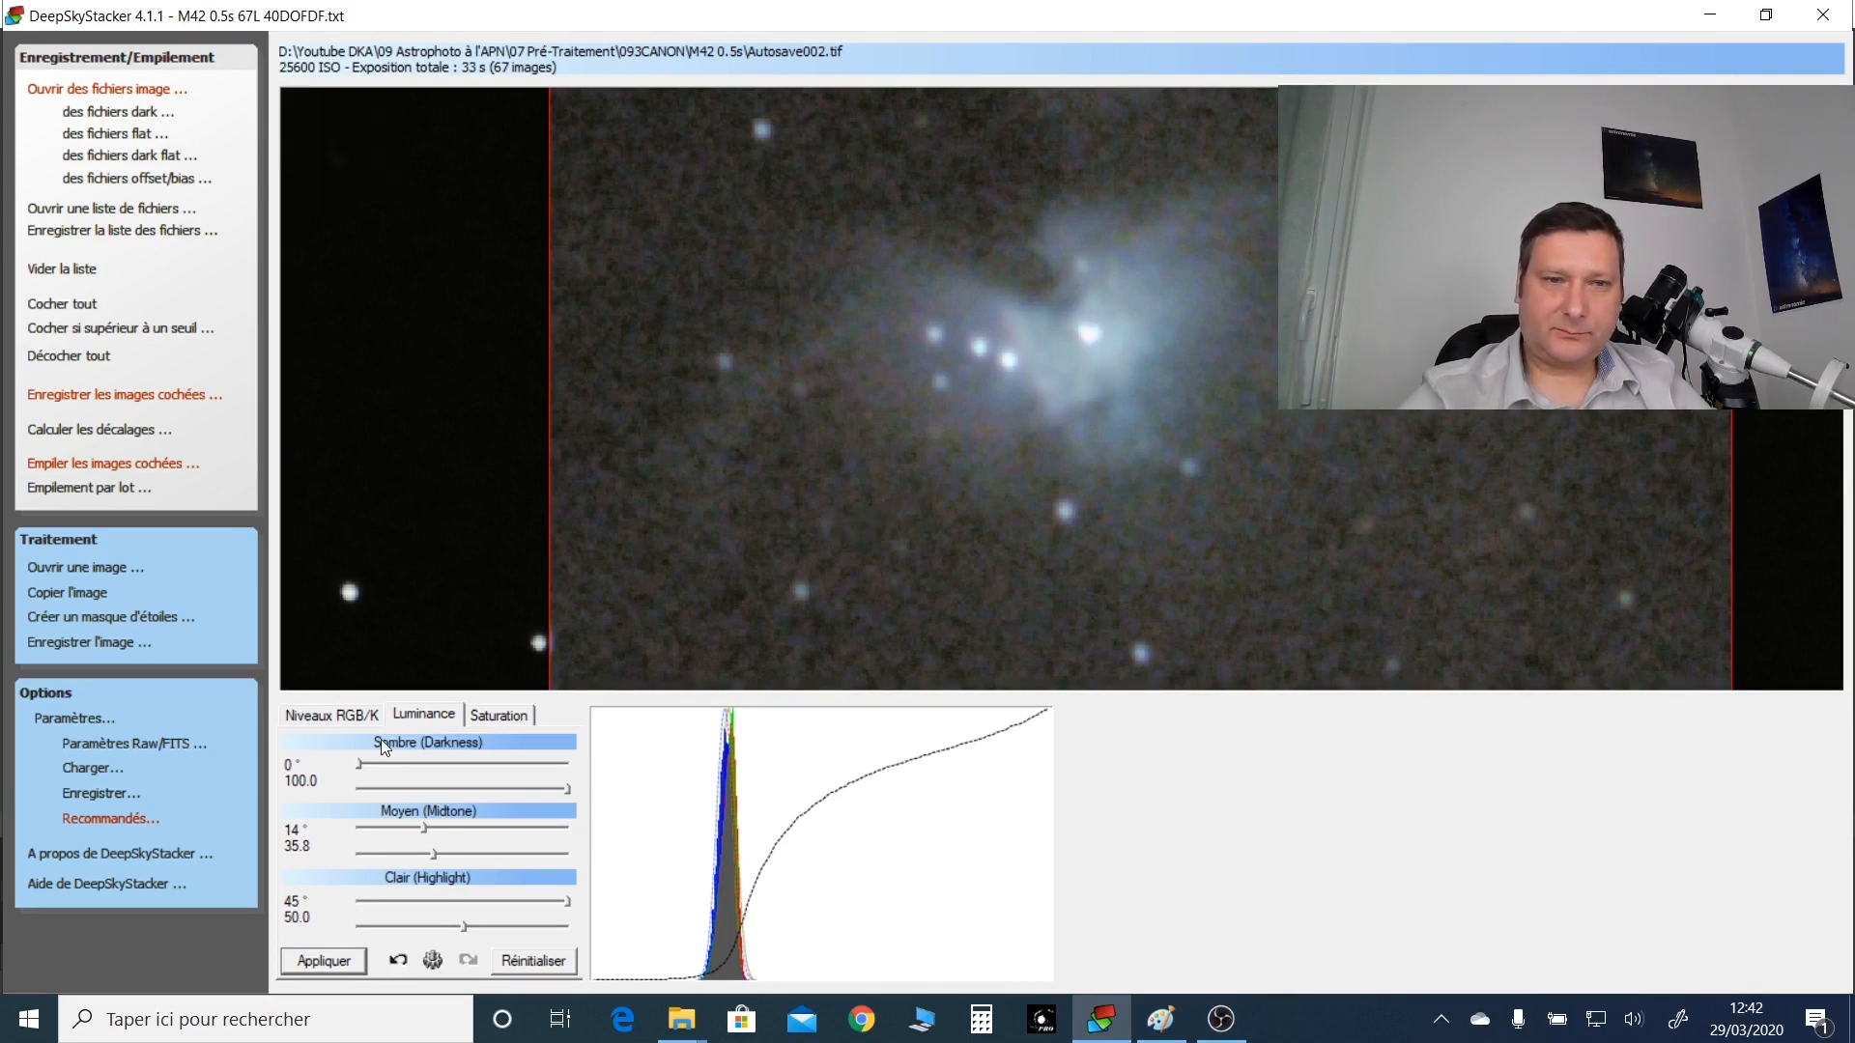
Step: Readjust the red, green and blue levels to realign the histogram peaks and apply them to the nebula area
left_click(358, 720)
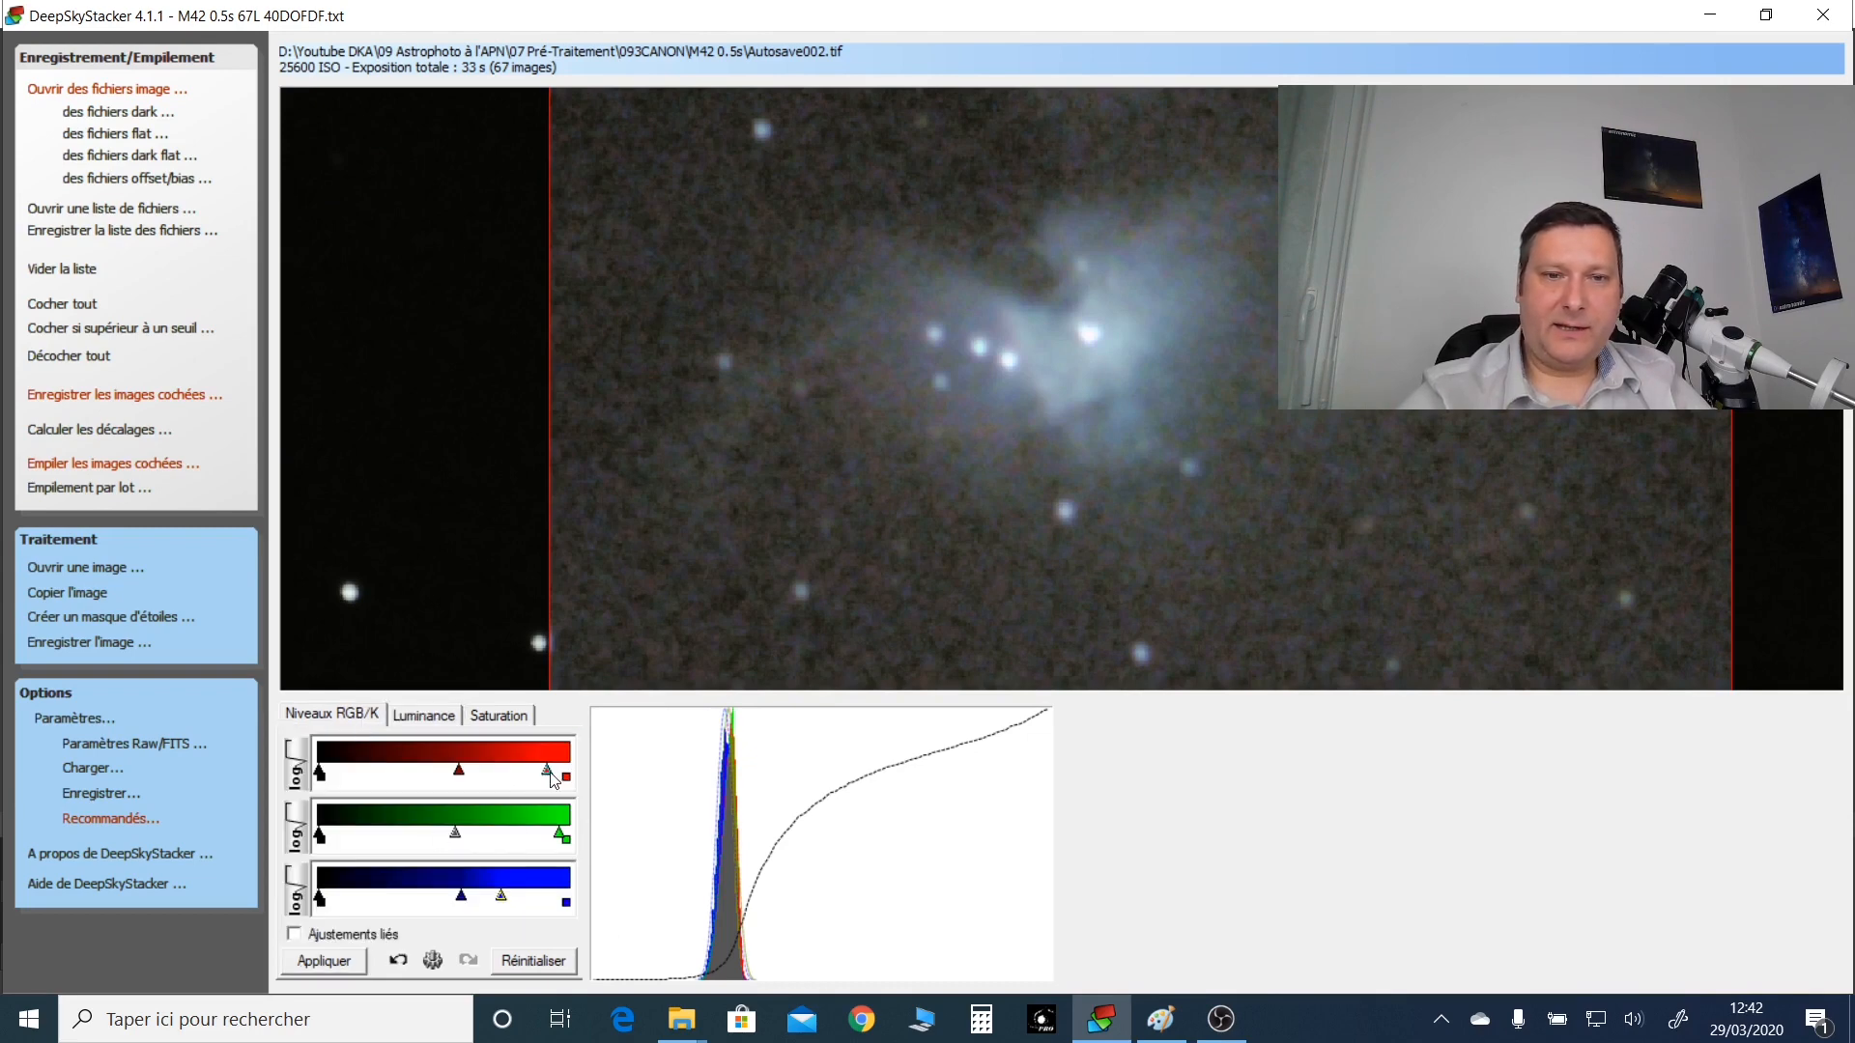
left_click_drag(551, 778, 427, 760)
left_click_drag(559, 833, 454, 834)
left_click_drag(500, 897, 454, 773)
left_click(345, 958)
Step: Raise the luminance midtone to 40.5 and apply it to the selected nebula area
left_click(424, 716)
left_click_drag(432, 852, 439, 856)
left_click(346, 958)
left_click(335, 958)
scroll(1105, 426, "down", 6)
scroll(1035, 462, "up", 6)
left_click_drag(439, 854, 443, 854)
left_click(355, 961)
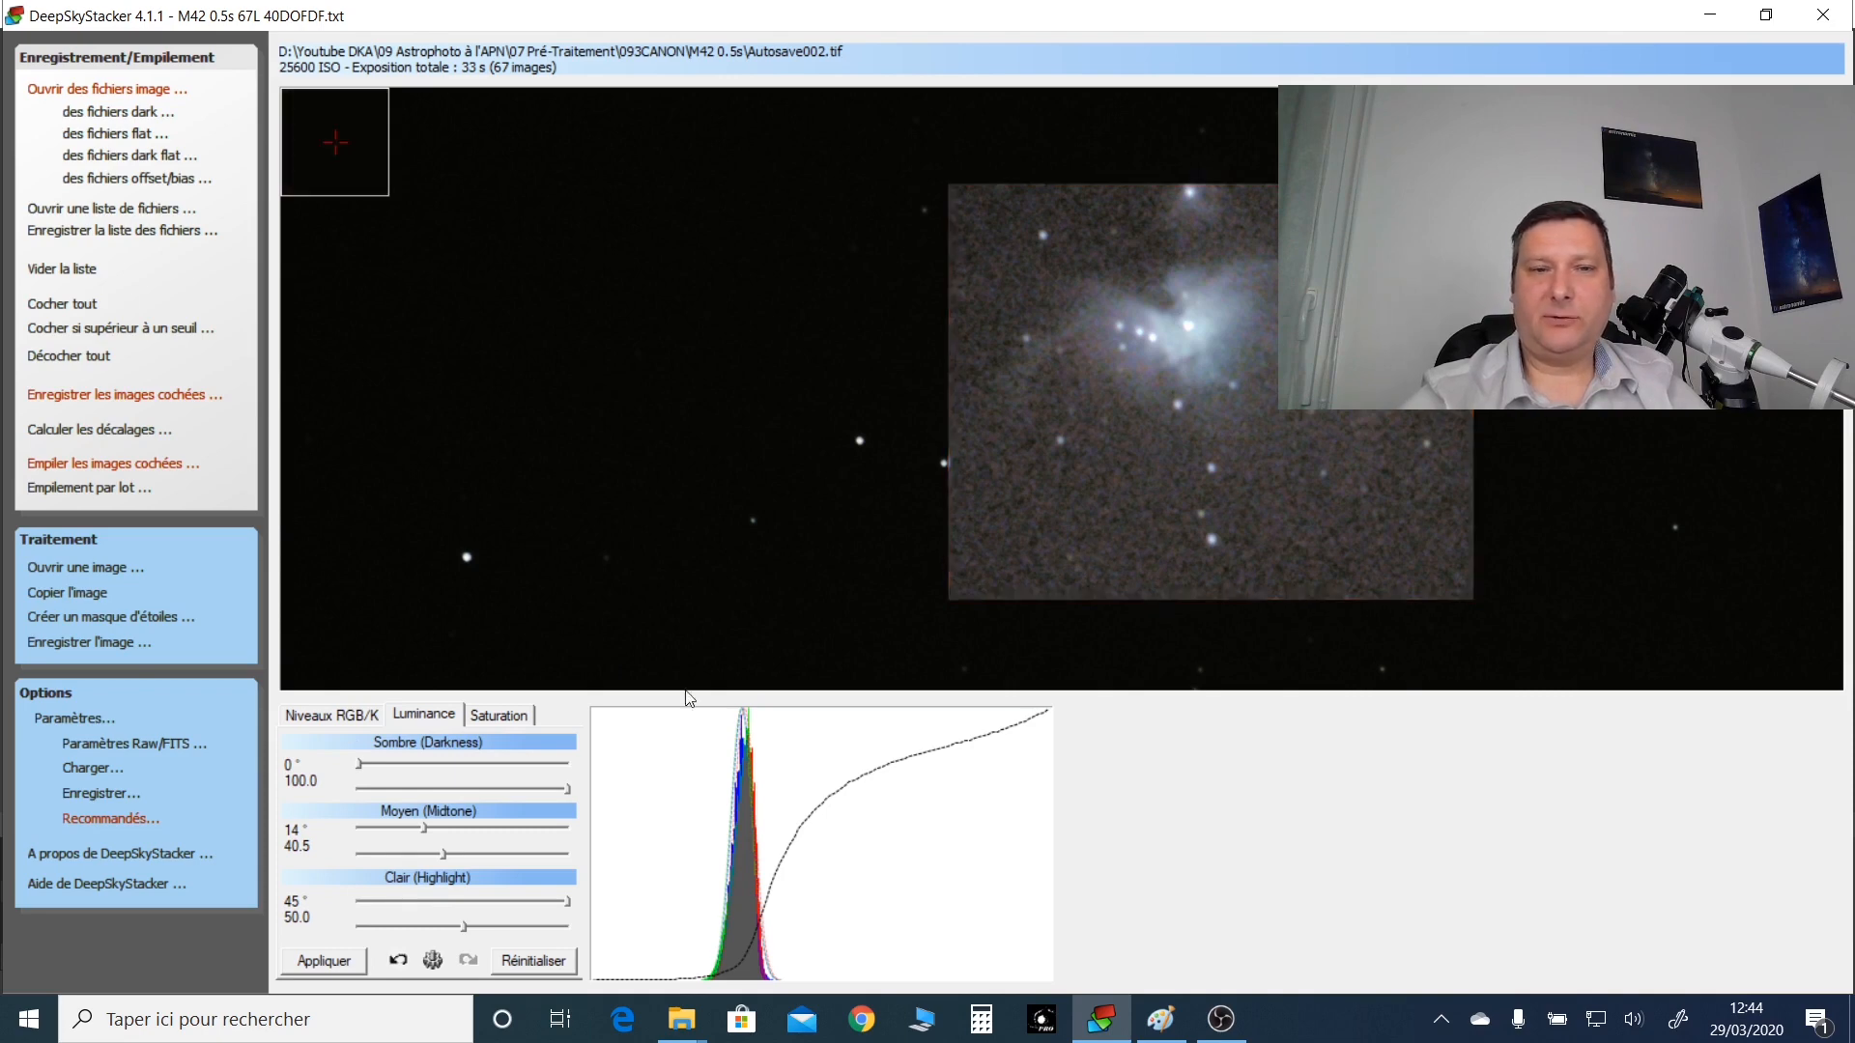
Step: Apply the adjustments to the entire stacked image and check the nebula and the full frame
left_click(344, 965)
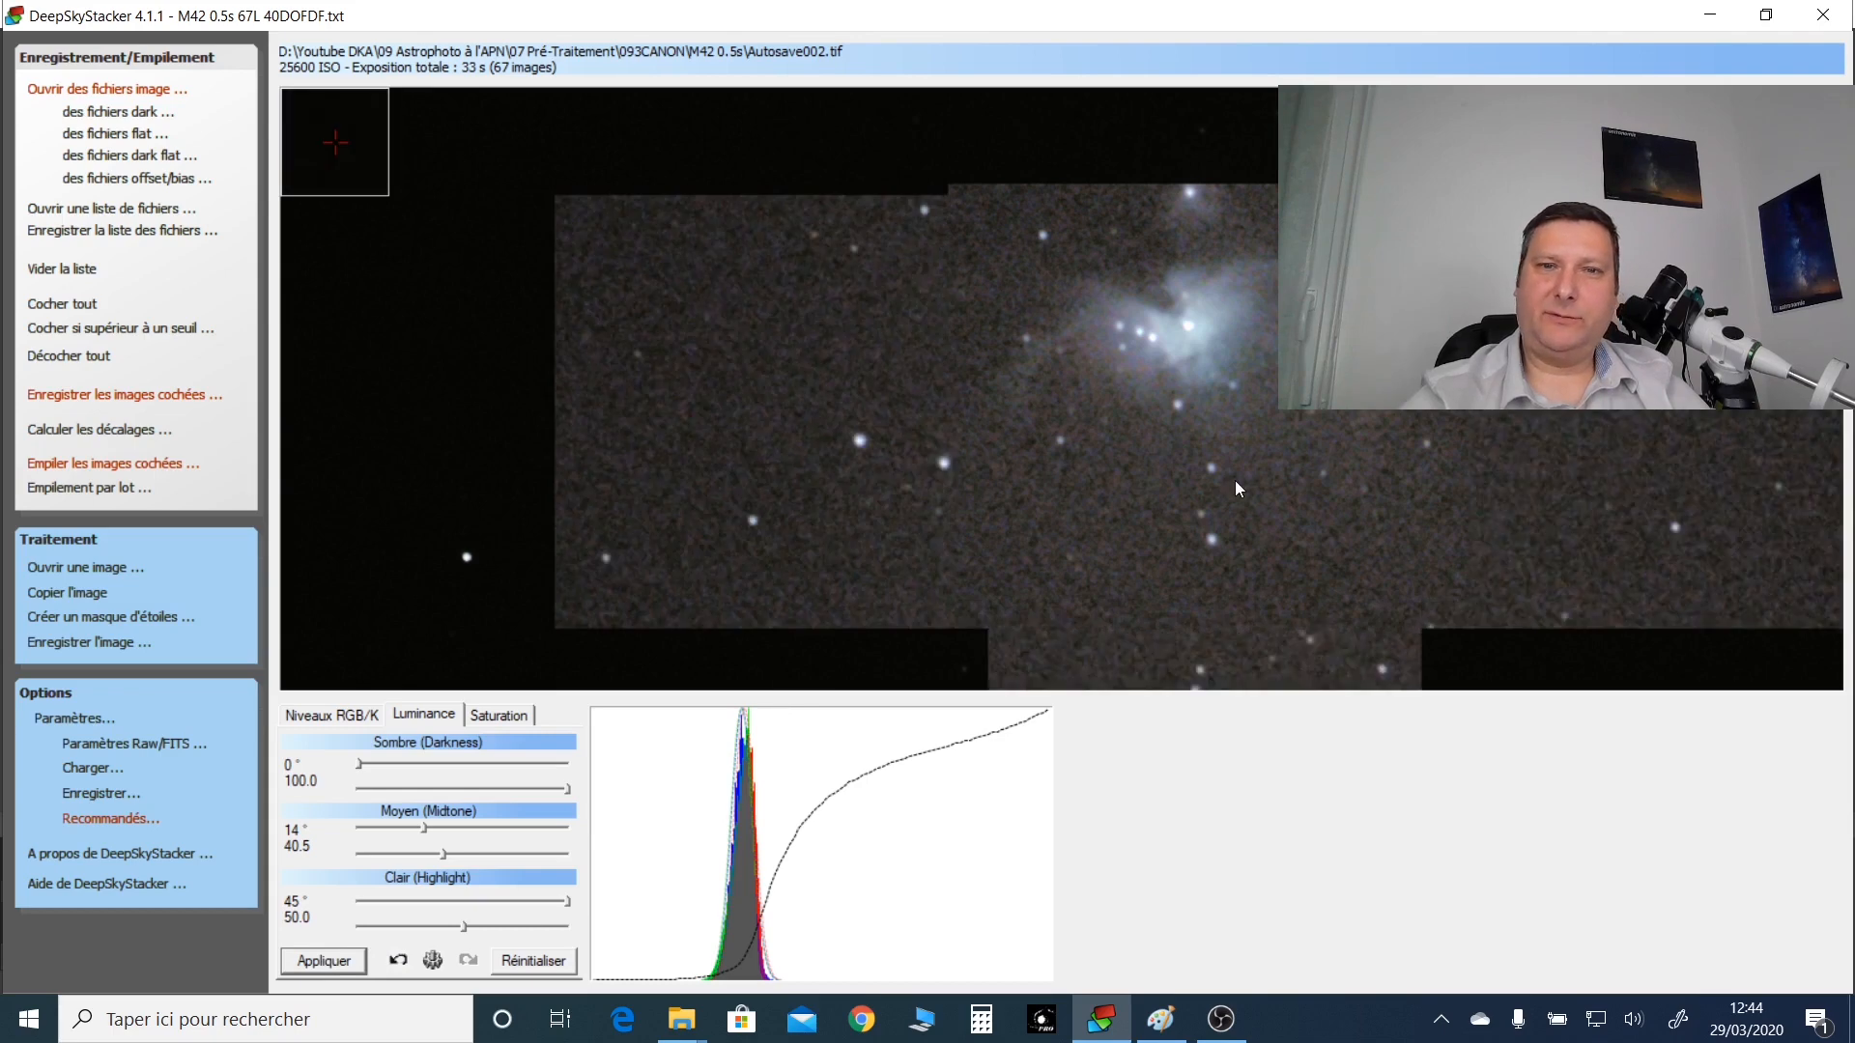
scroll(1238, 488, "down", 2)
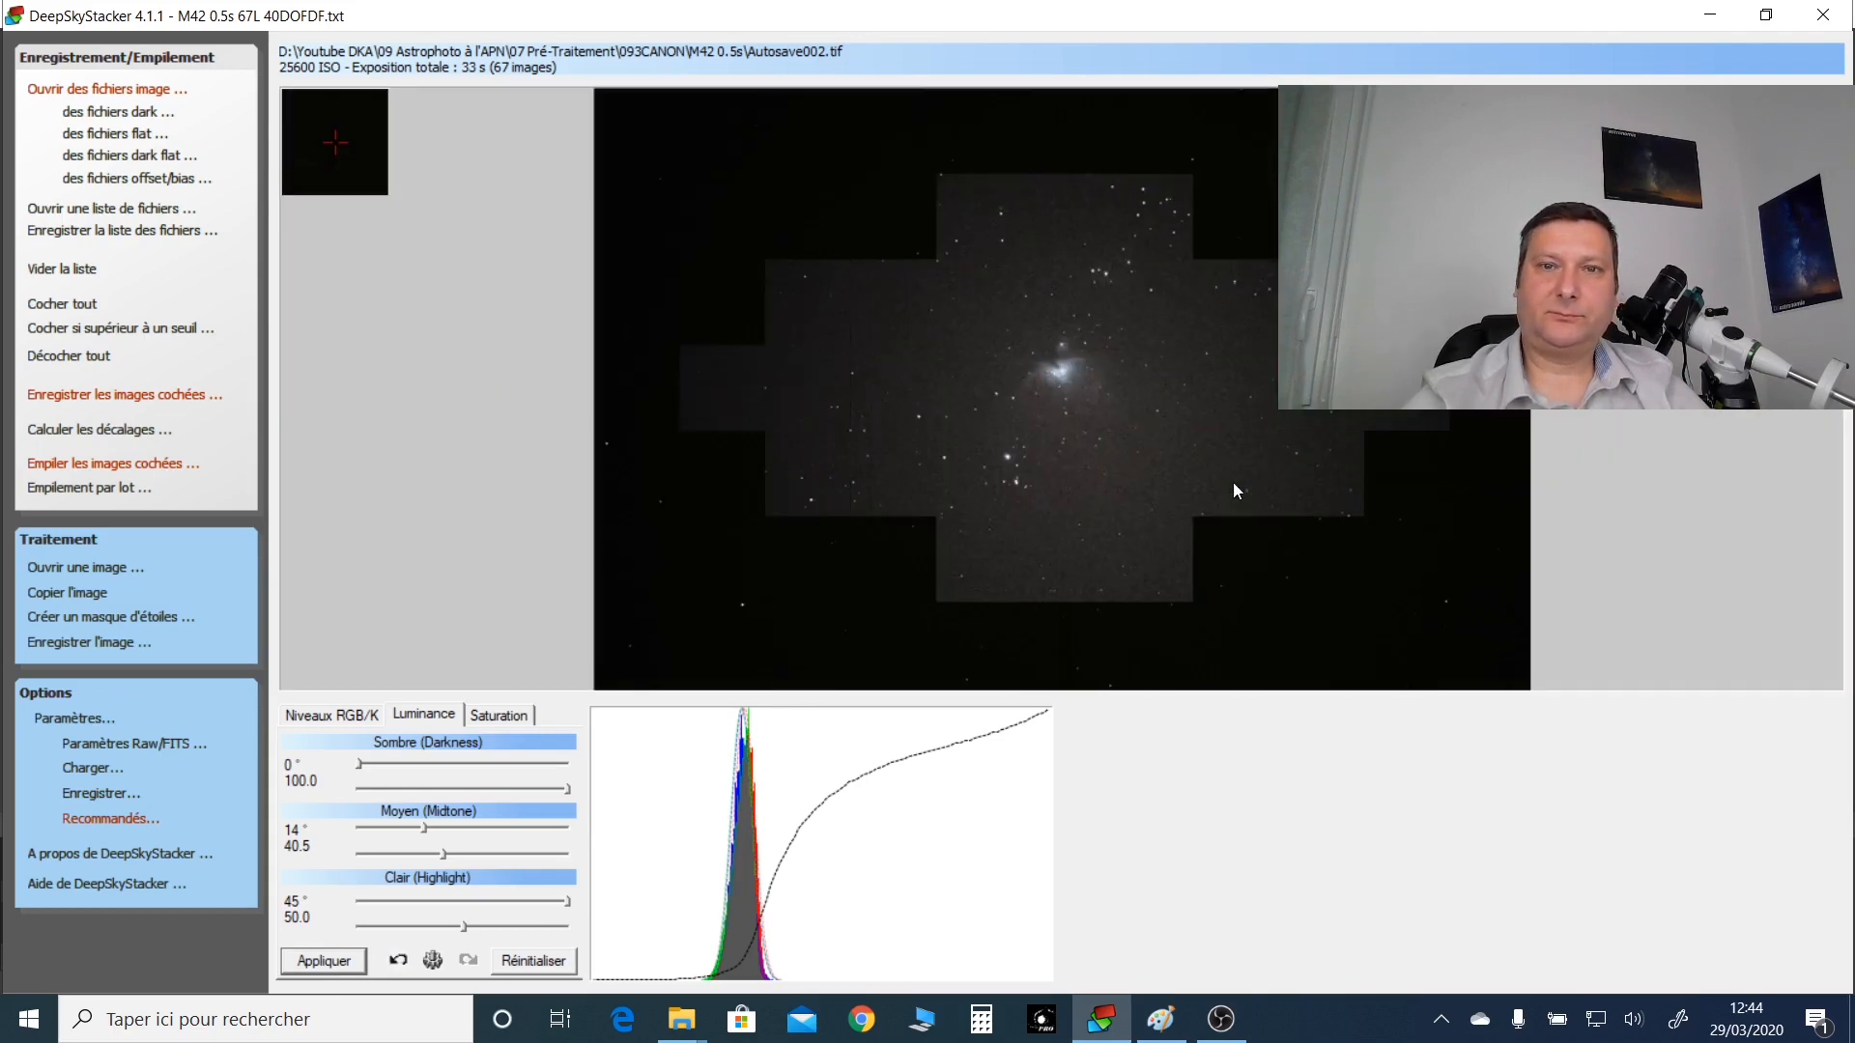
scroll(970, 433, "up", 2)
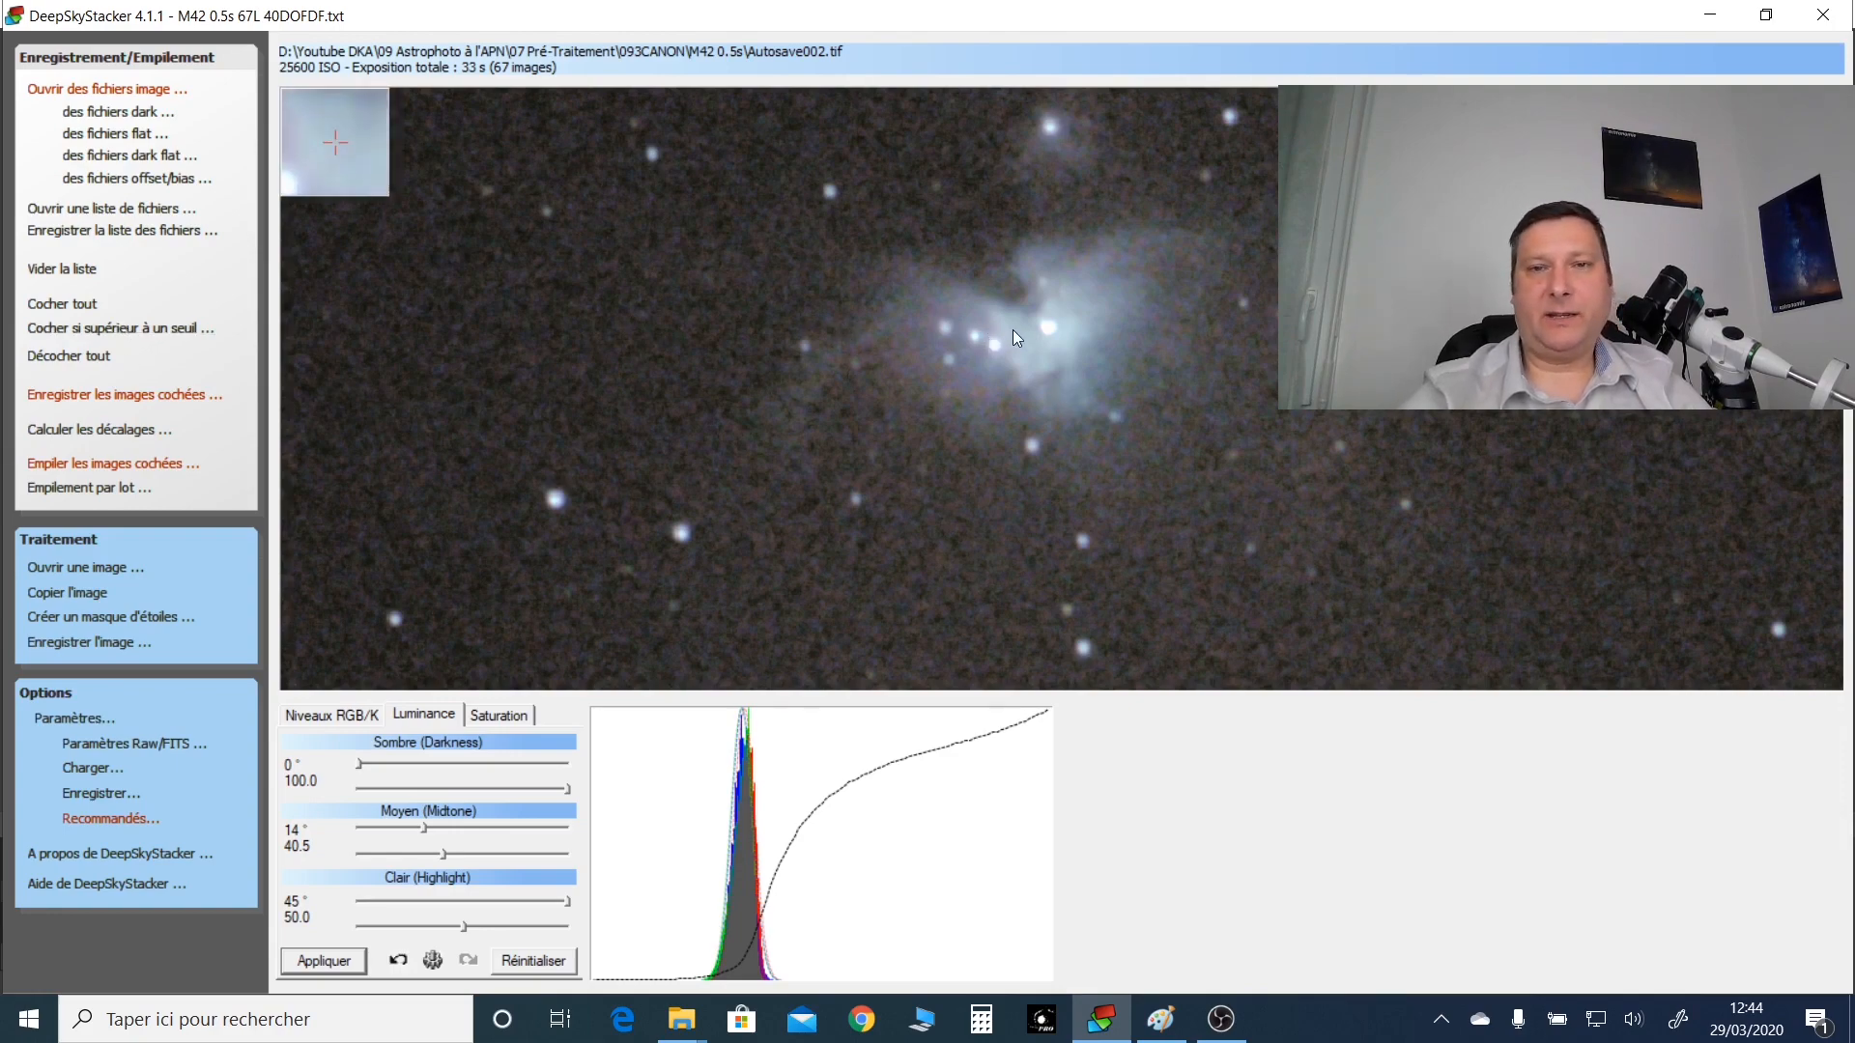
scroll(1013, 329, "down", 3)
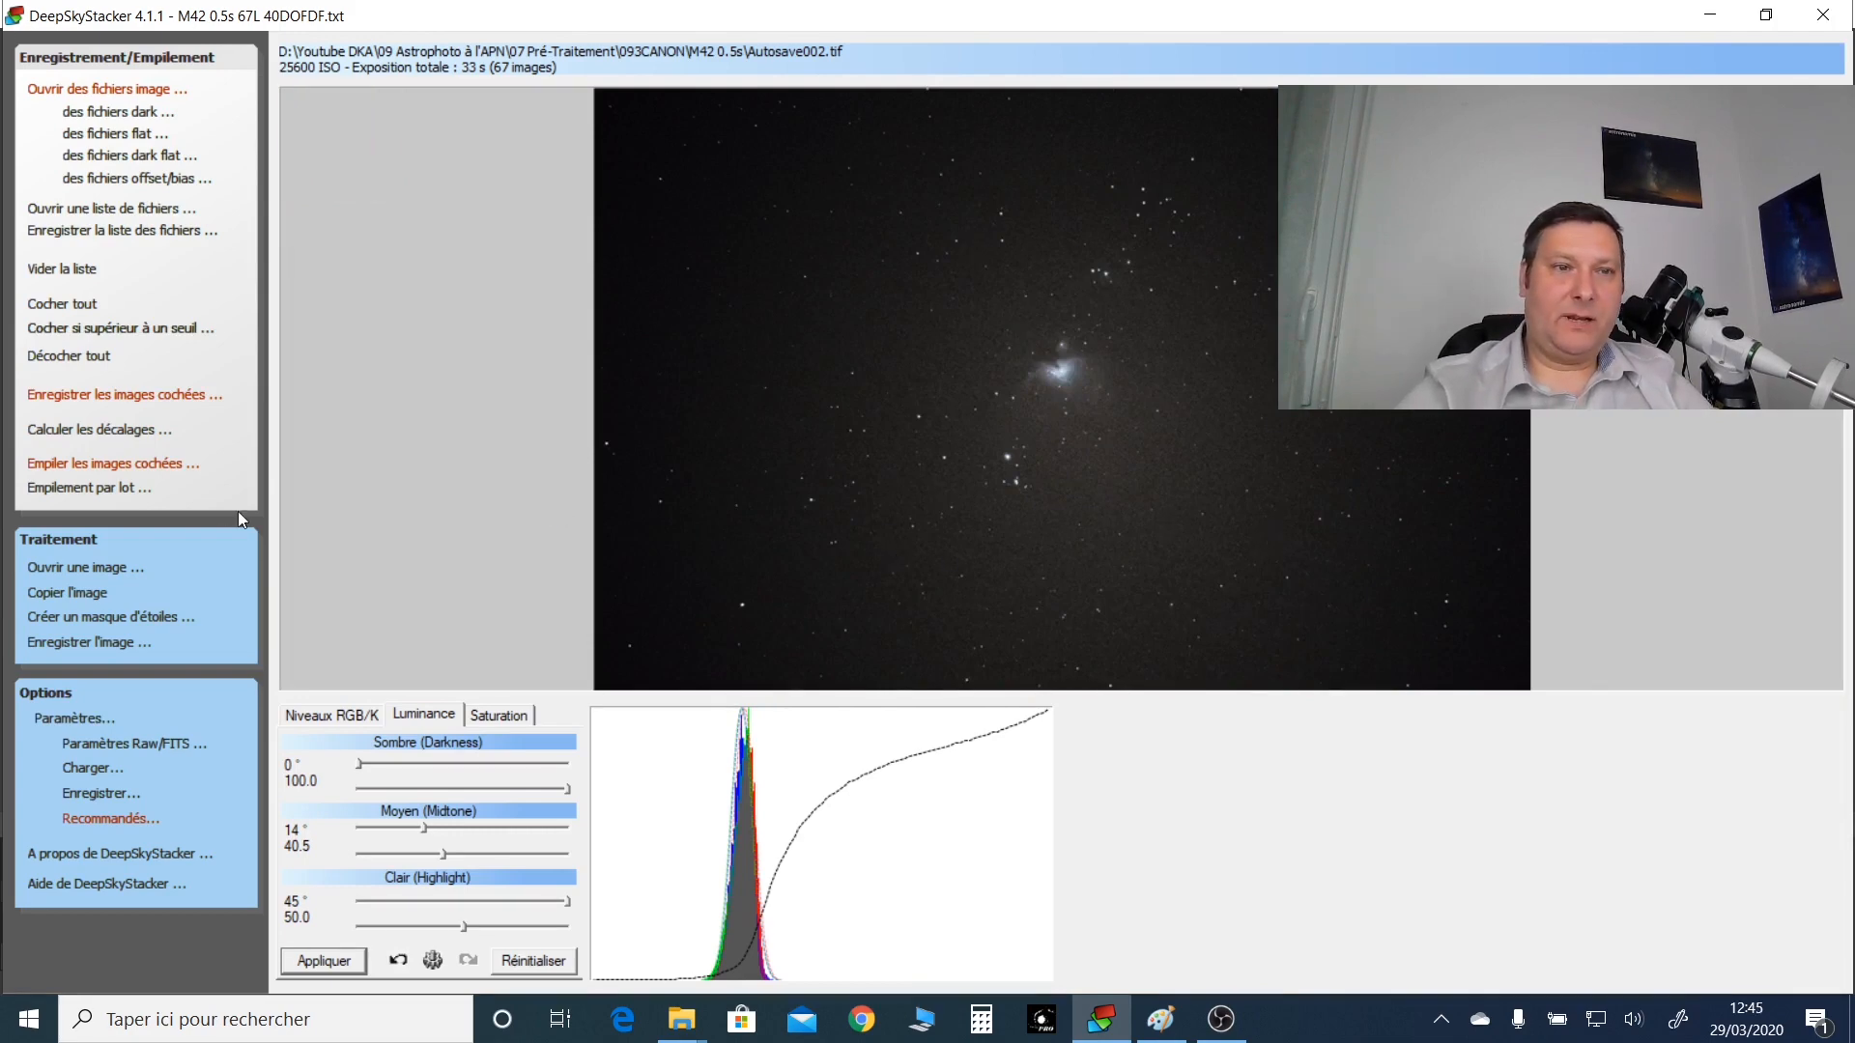
Step: Review the registration and stacking parameters for the checked images, including the result mode, without starting a new stack
left_click(77, 399)
left_click(78, 394)
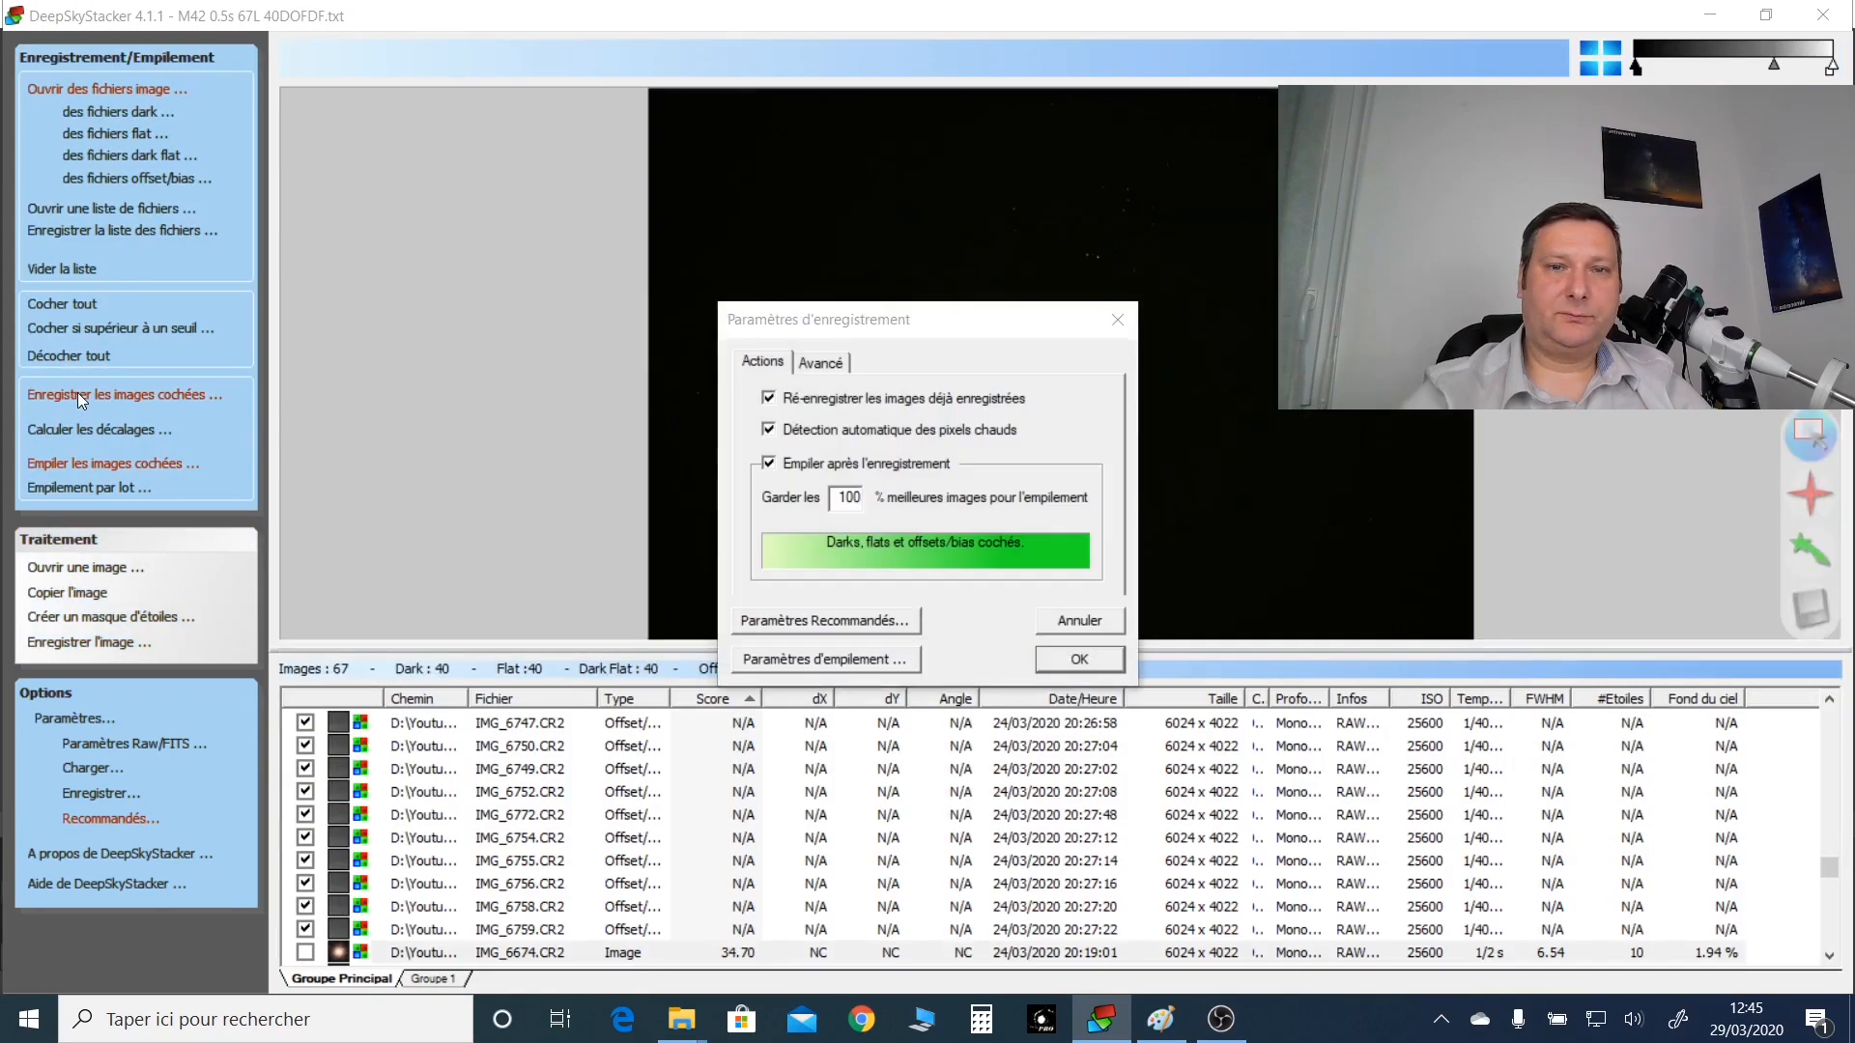
left_click(781, 660)
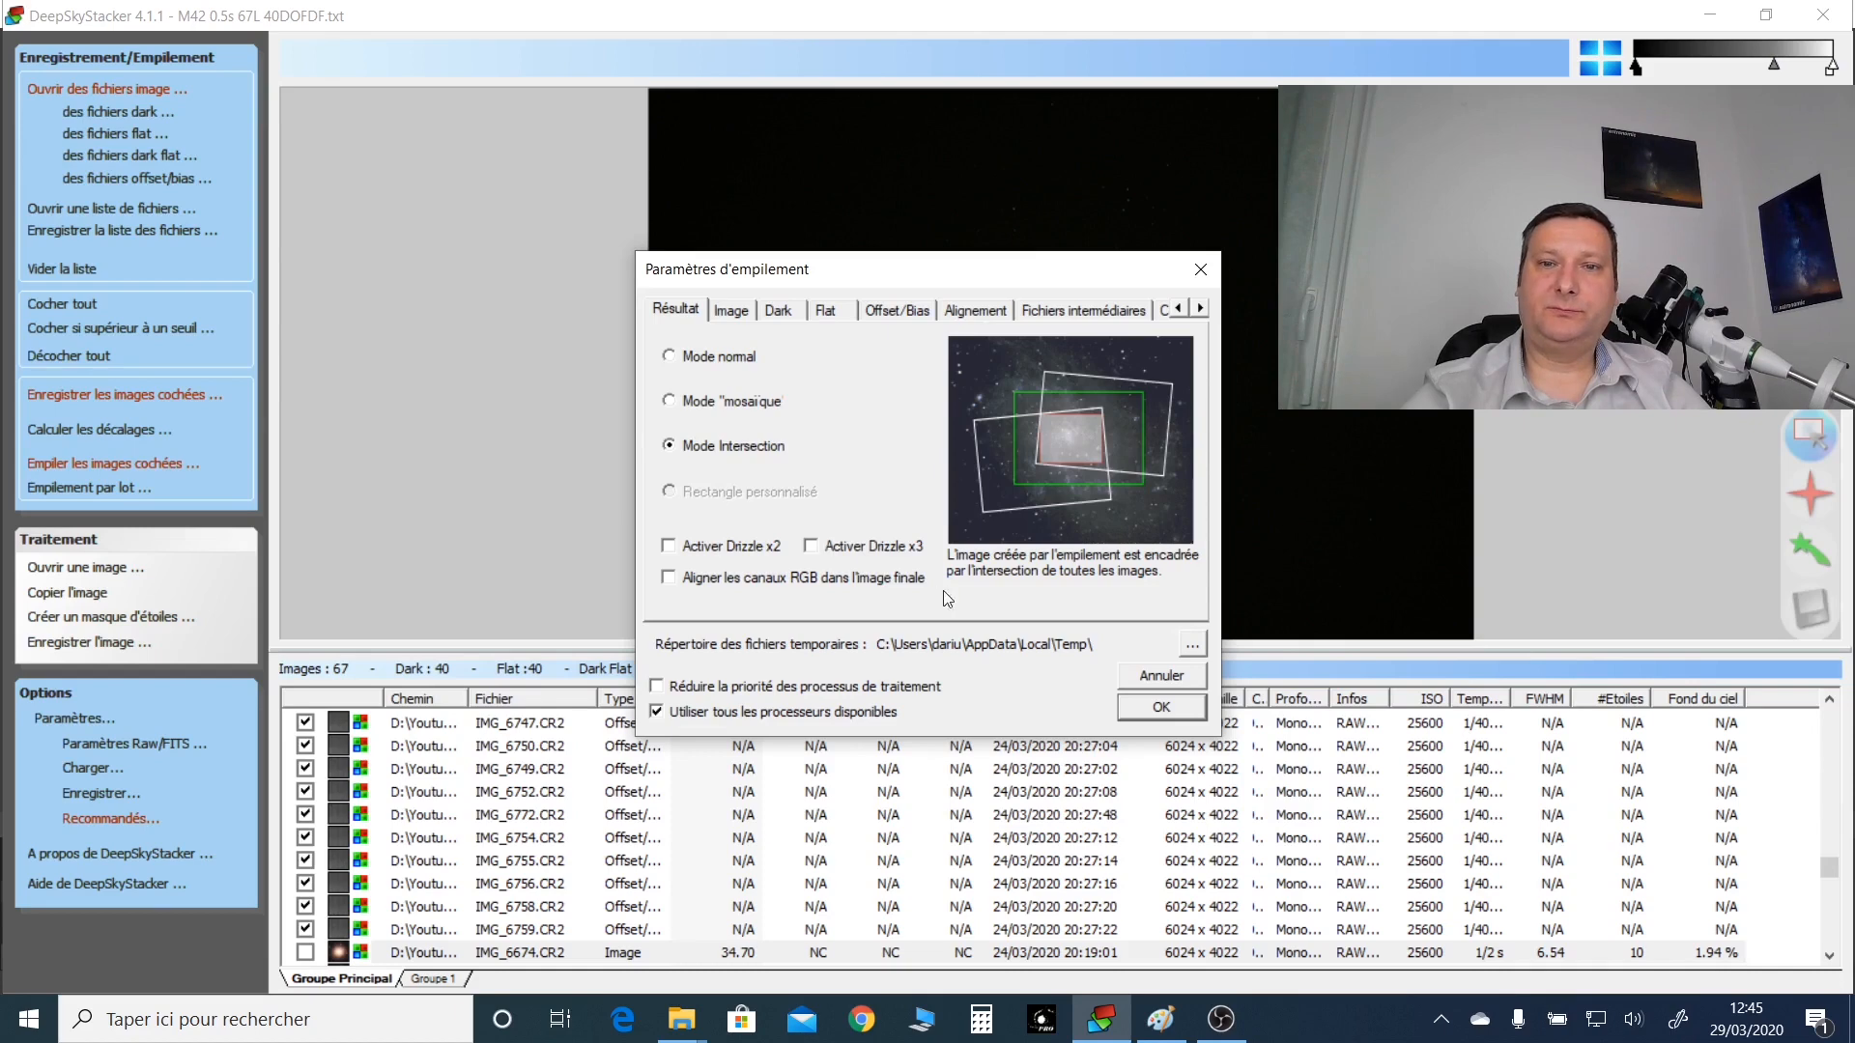
left_click(1145, 674)
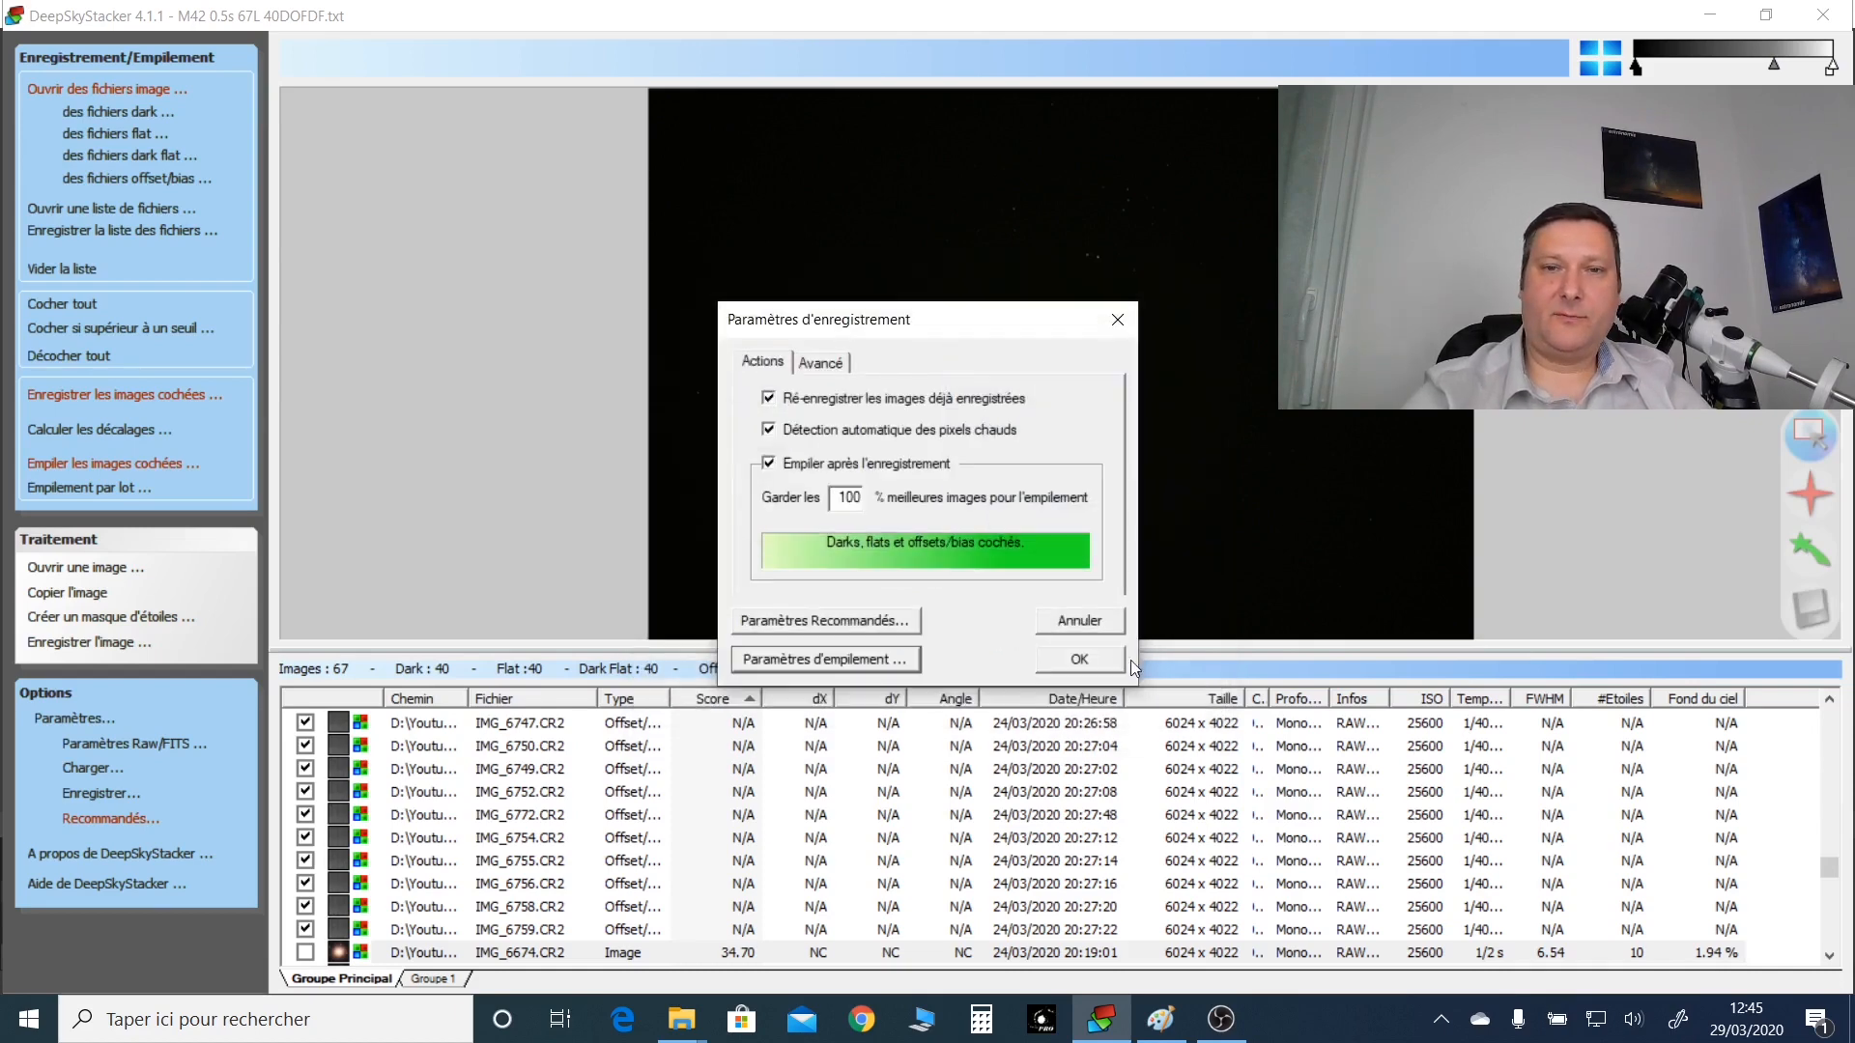
left_click(1076, 622)
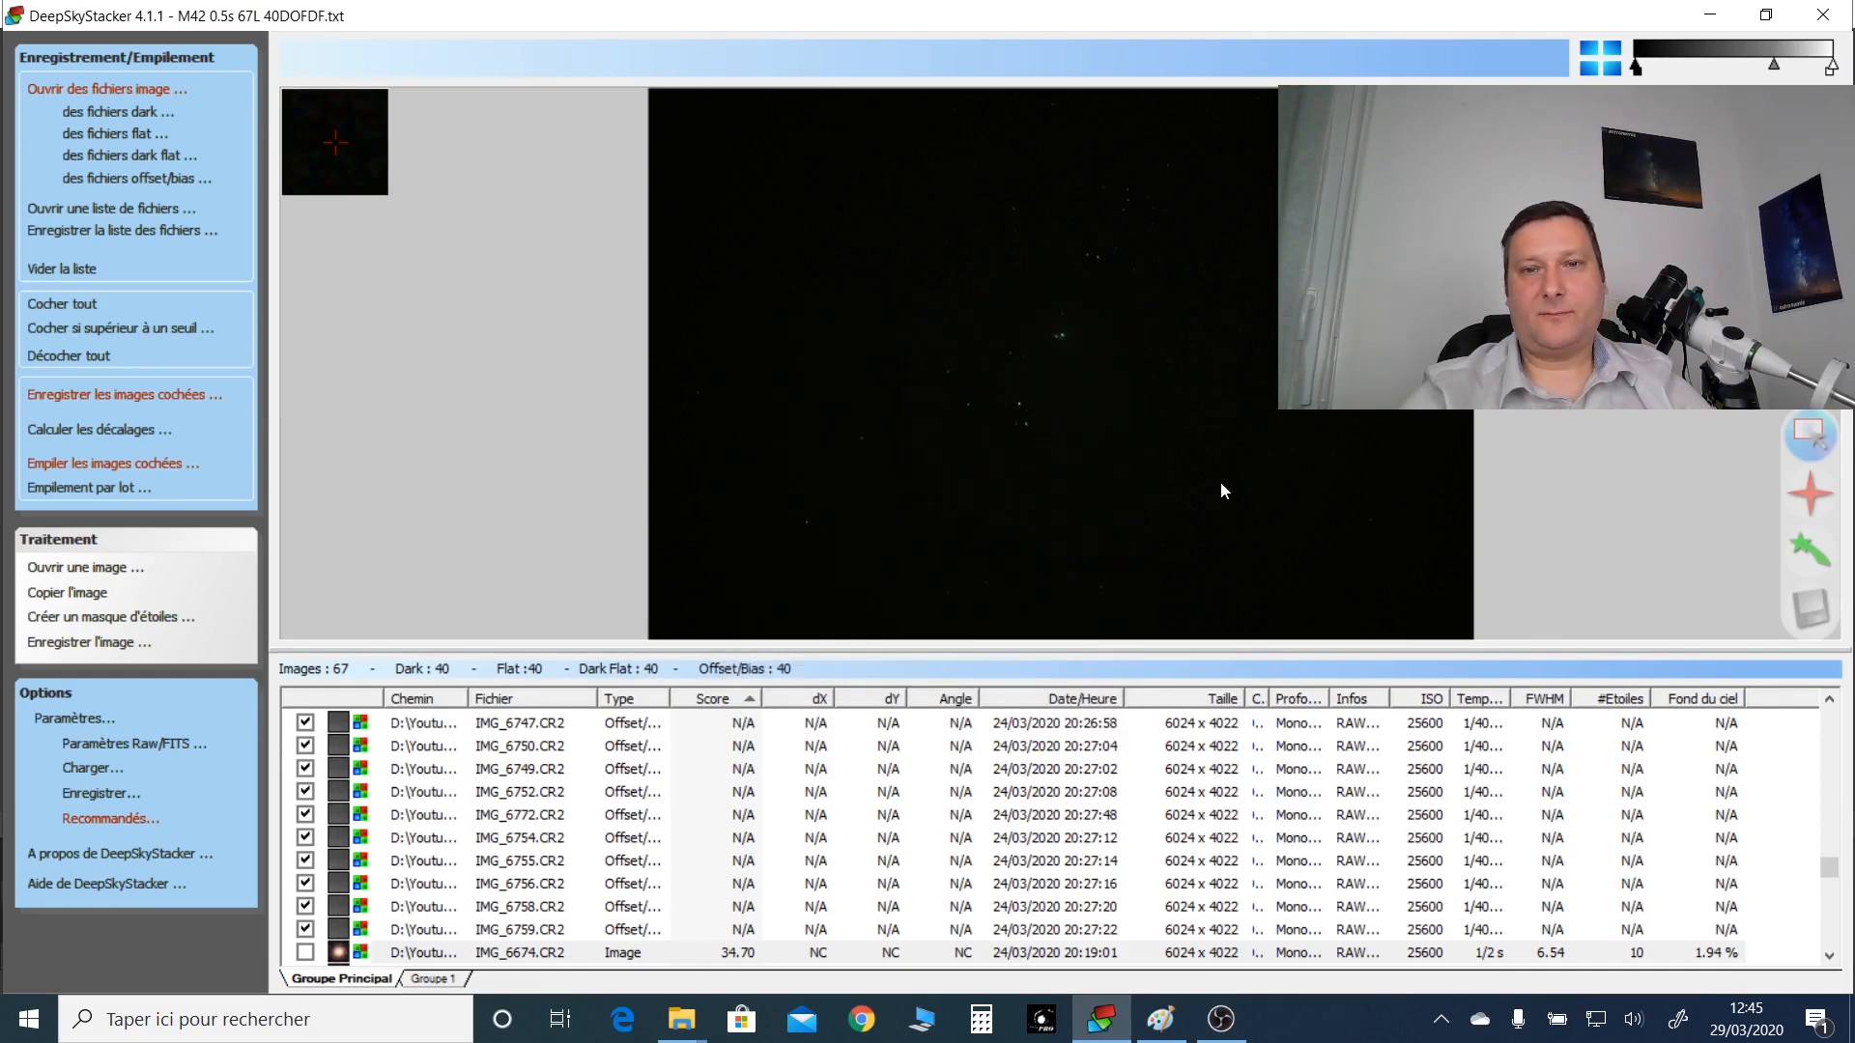
Step: Display the bias frame IMG_6747.CR2 and the light frame IMG_6650.CR2 from the file list
left_click(539, 728)
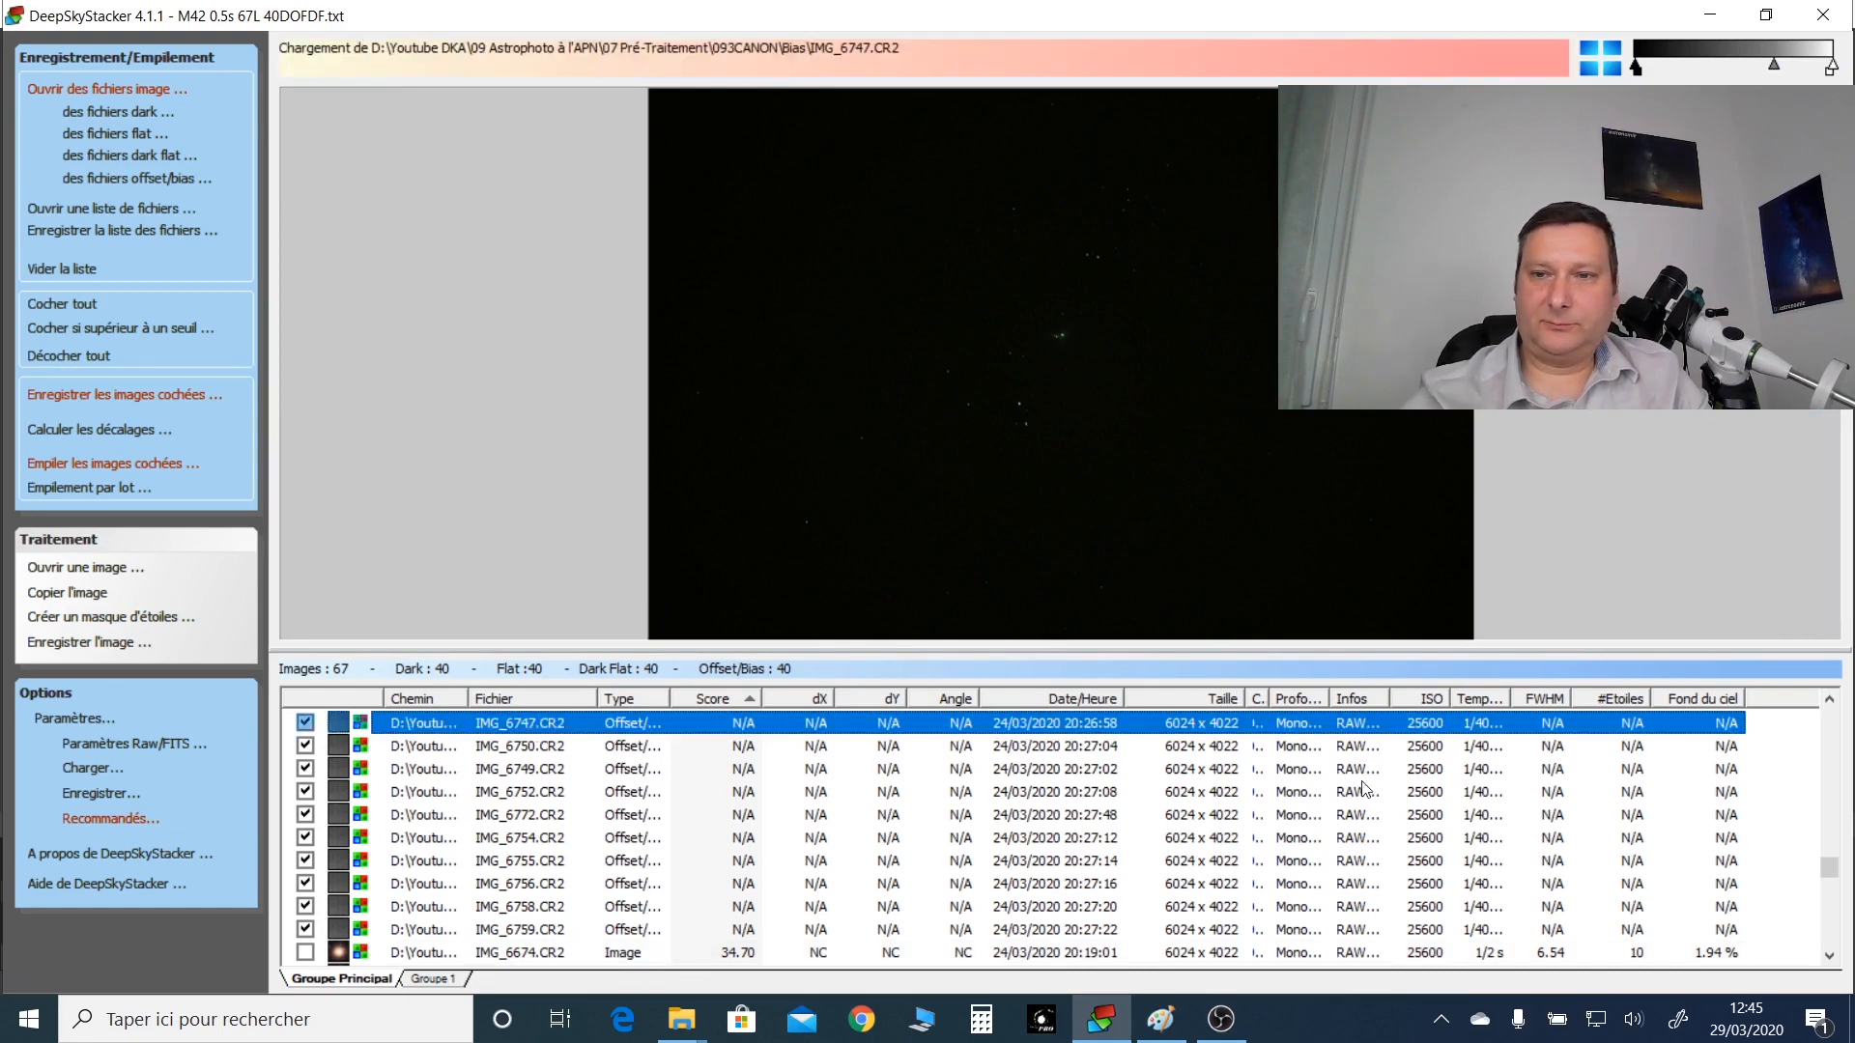
scroll(1469, 808, "down", 3)
left_click(990, 816)
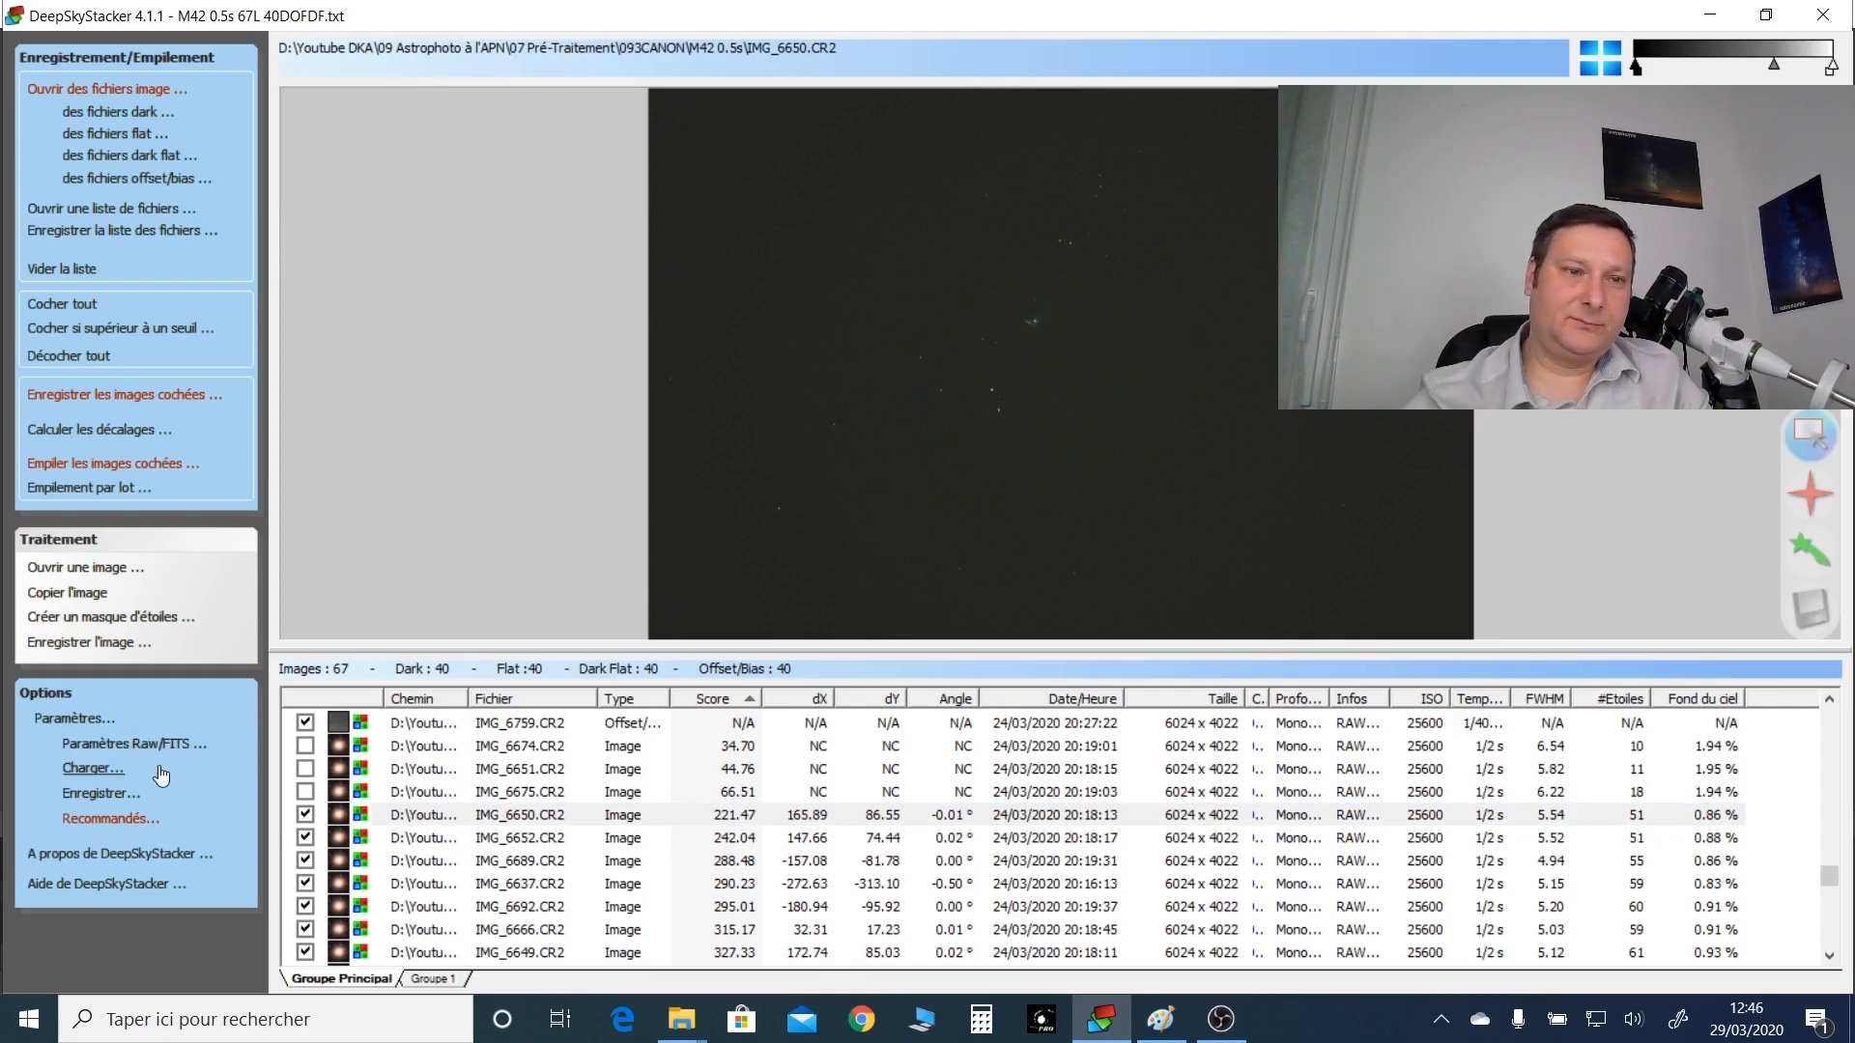
left_click(97, 644)
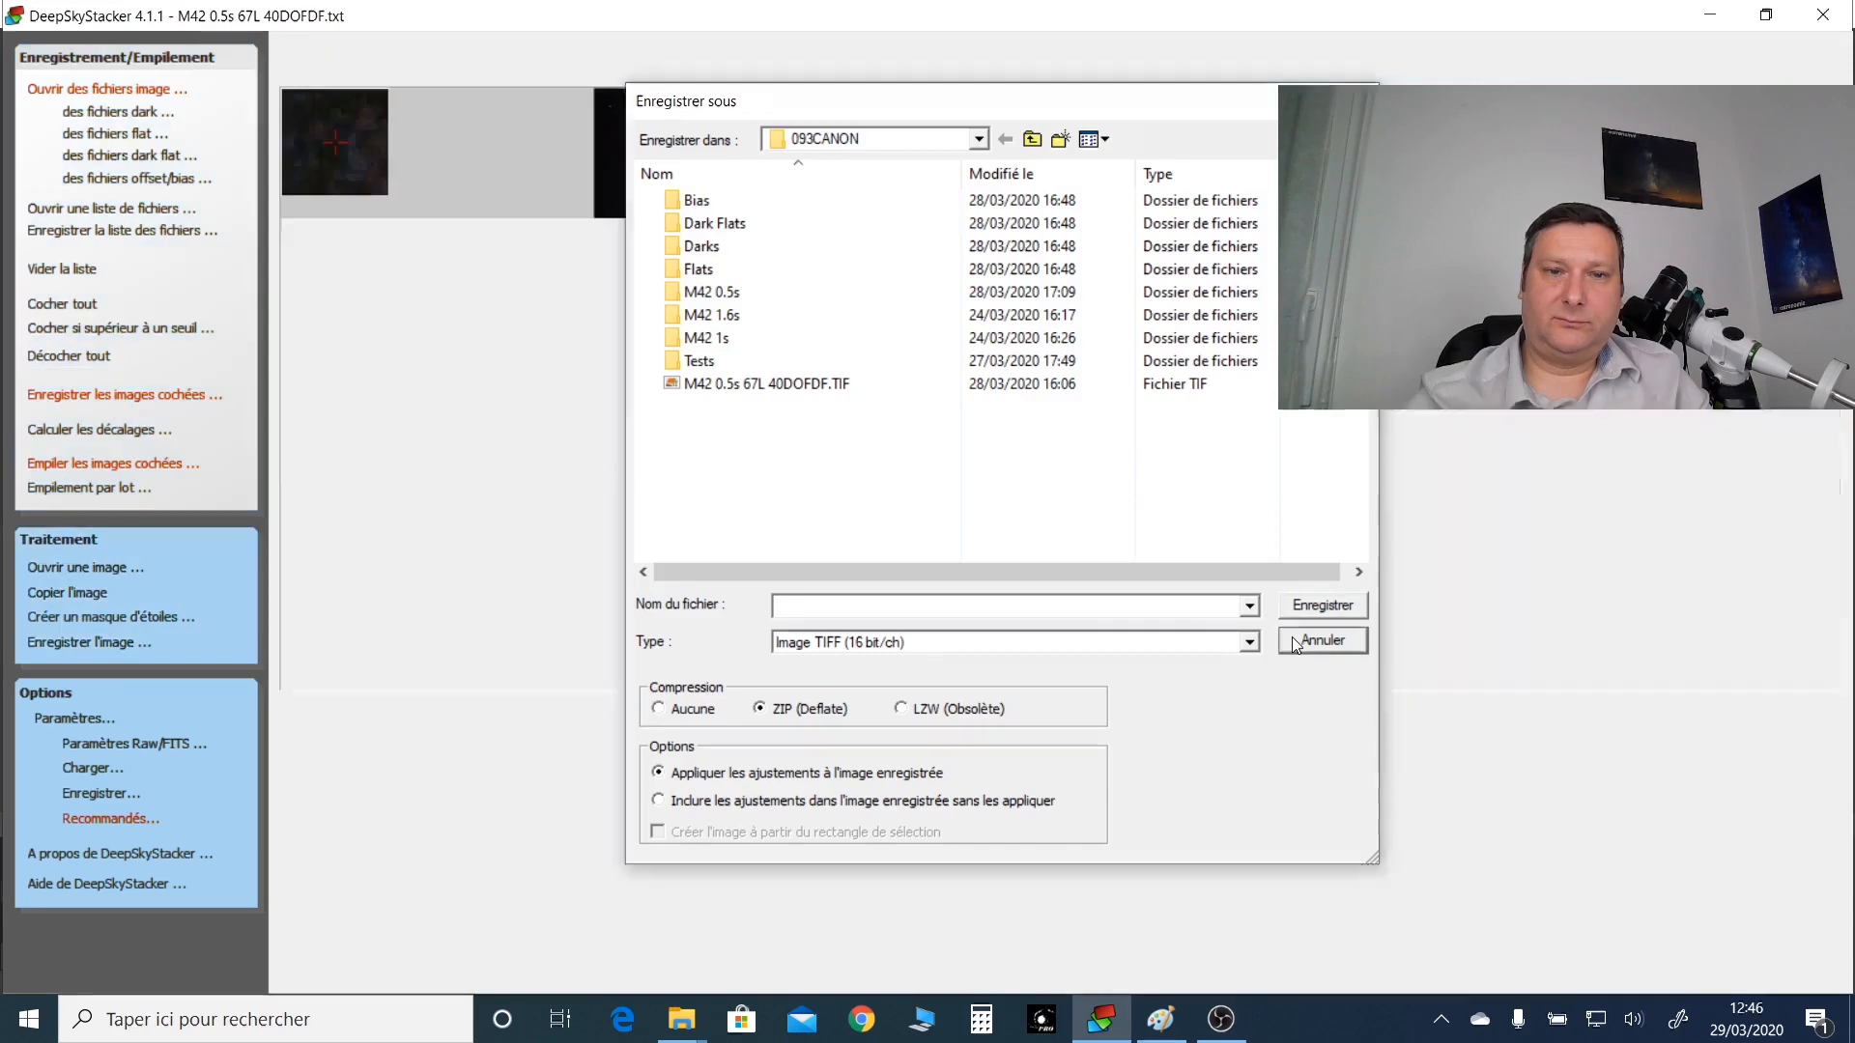
left_click(1293, 638)
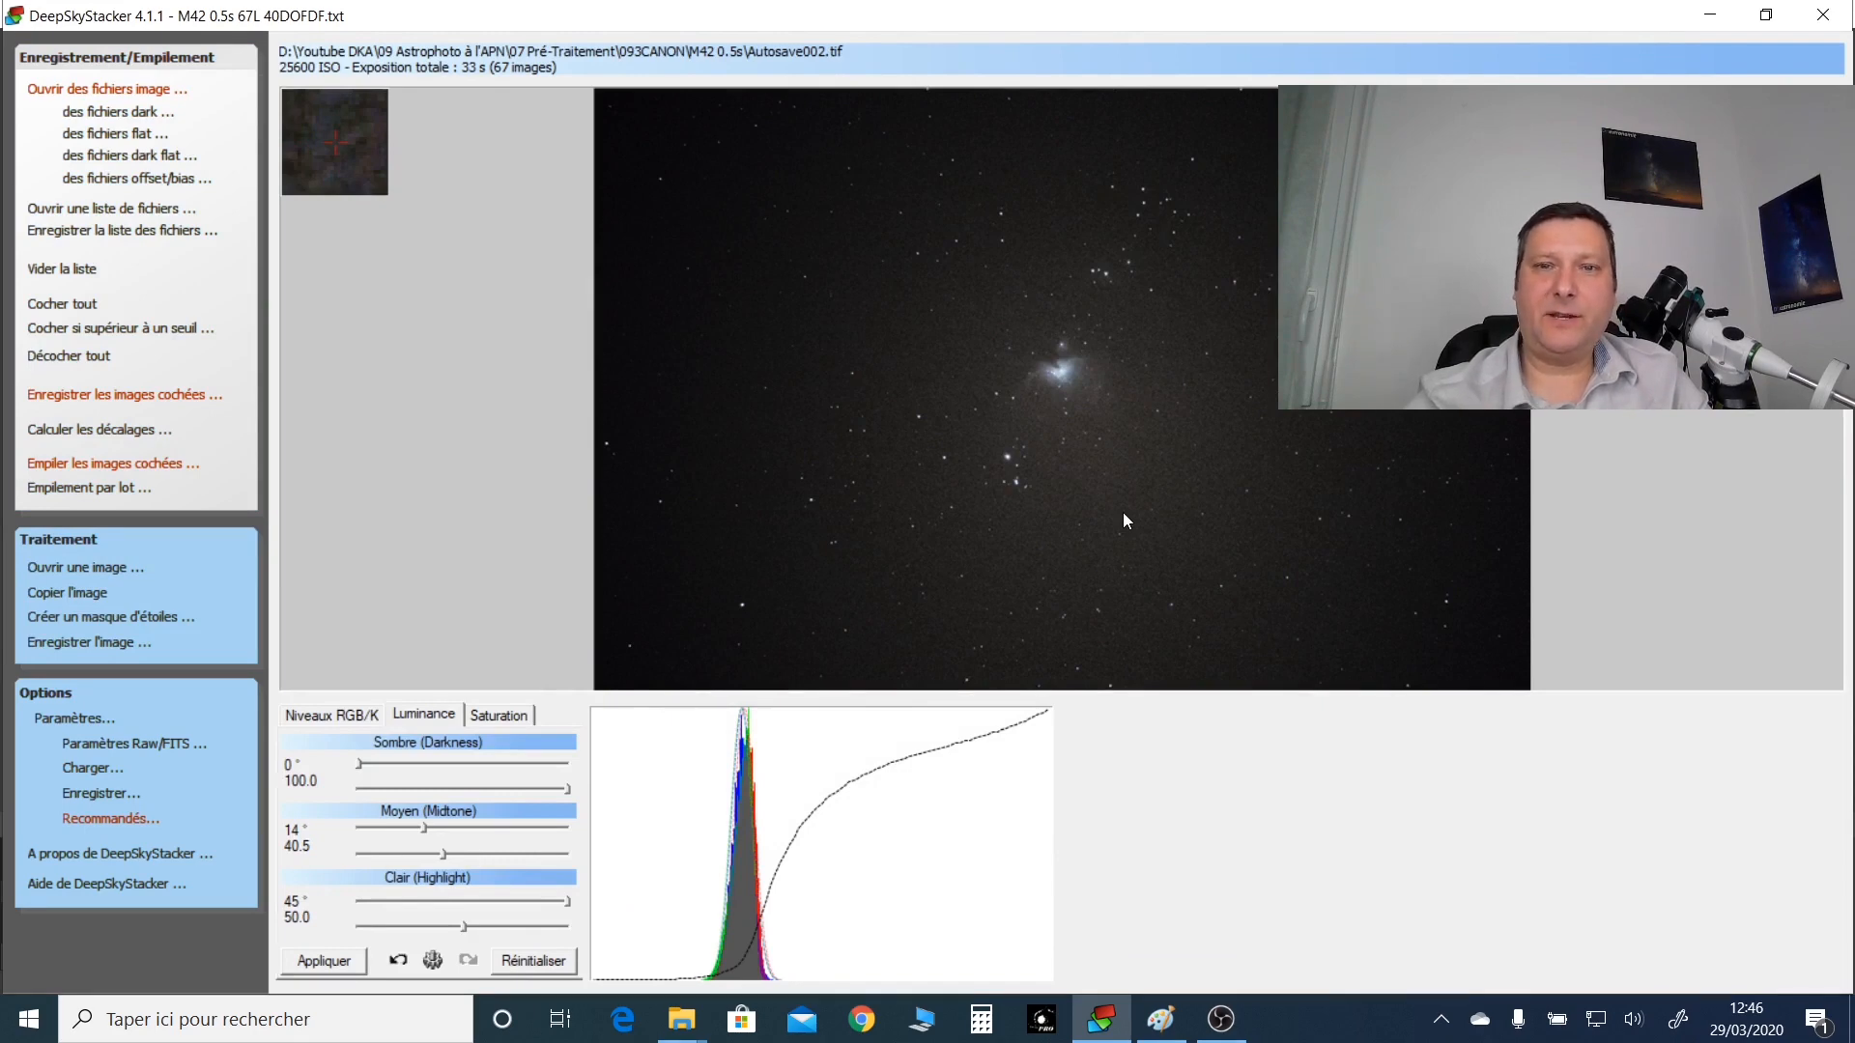
scroll(1092, 390, "up", 1)
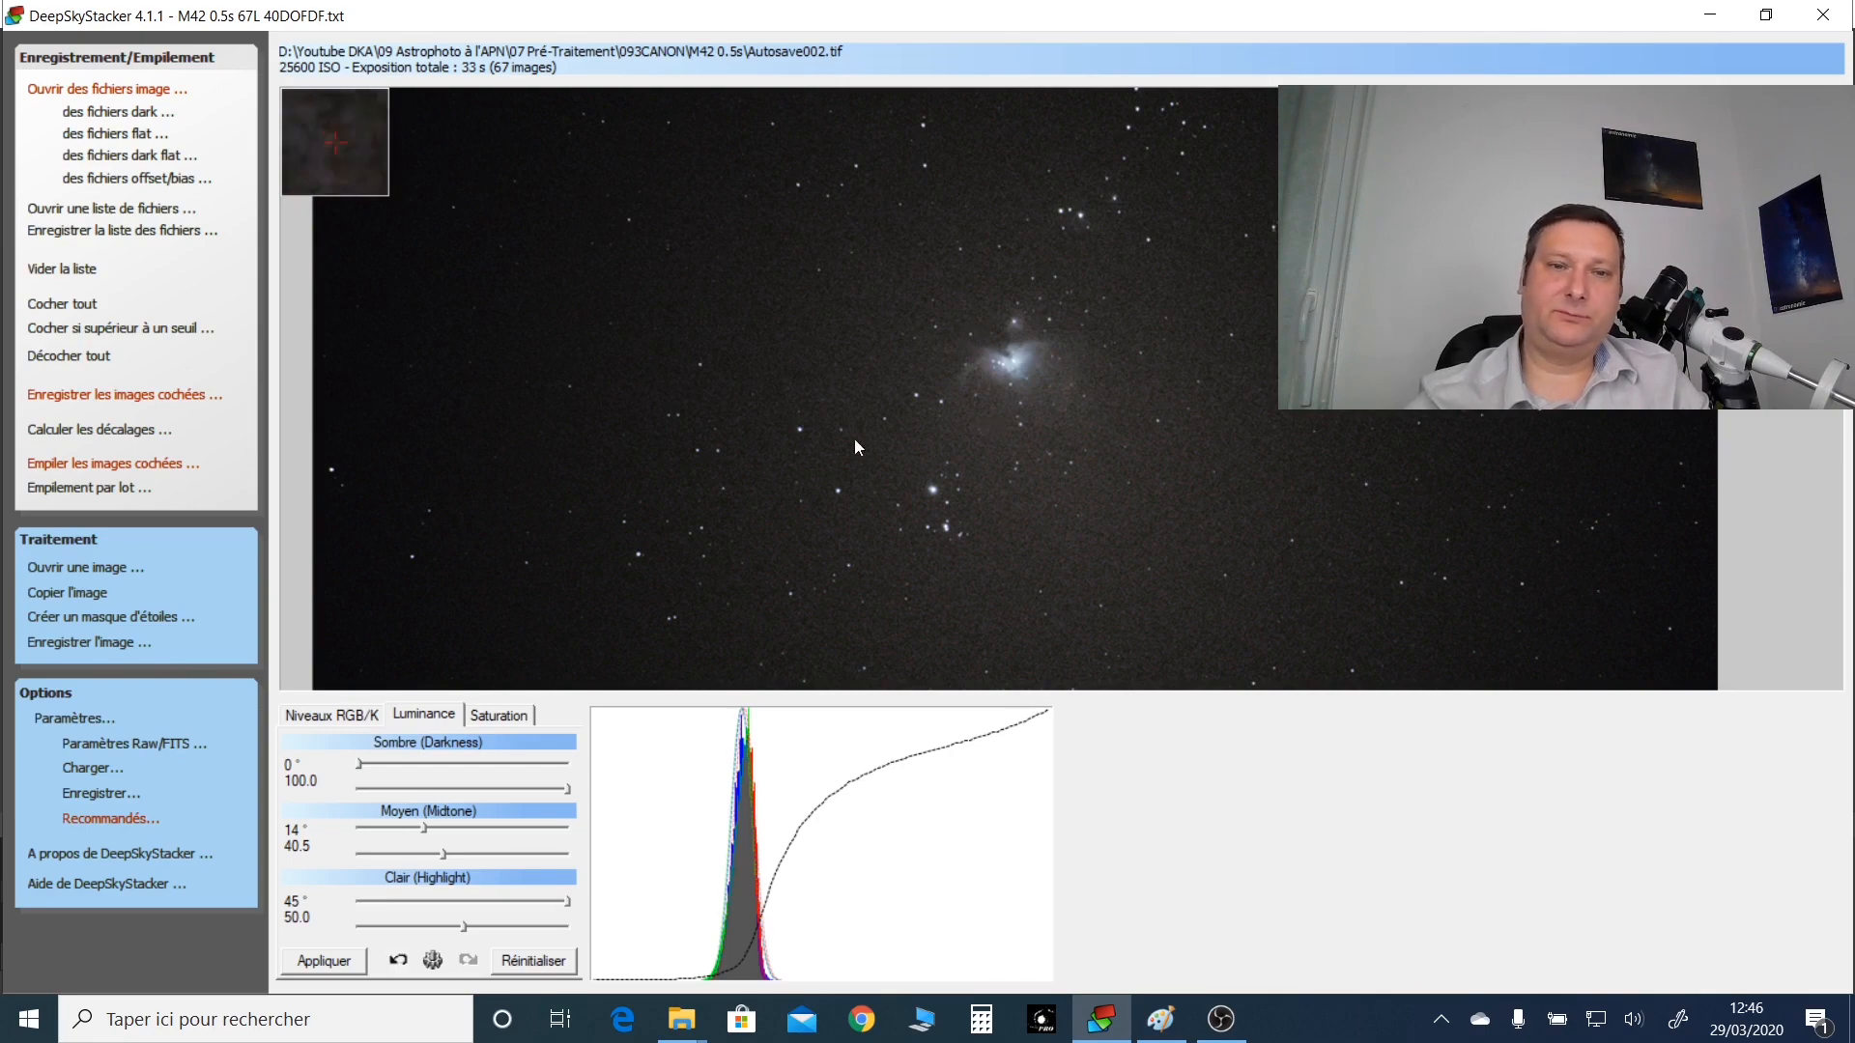
Step: Save the stacked image with its adjustments applied as a 16-bit TIFF named M42 0.5s 67L 40DOFDF V2.TIF in the 093CANON folder
left_click(123, 643)
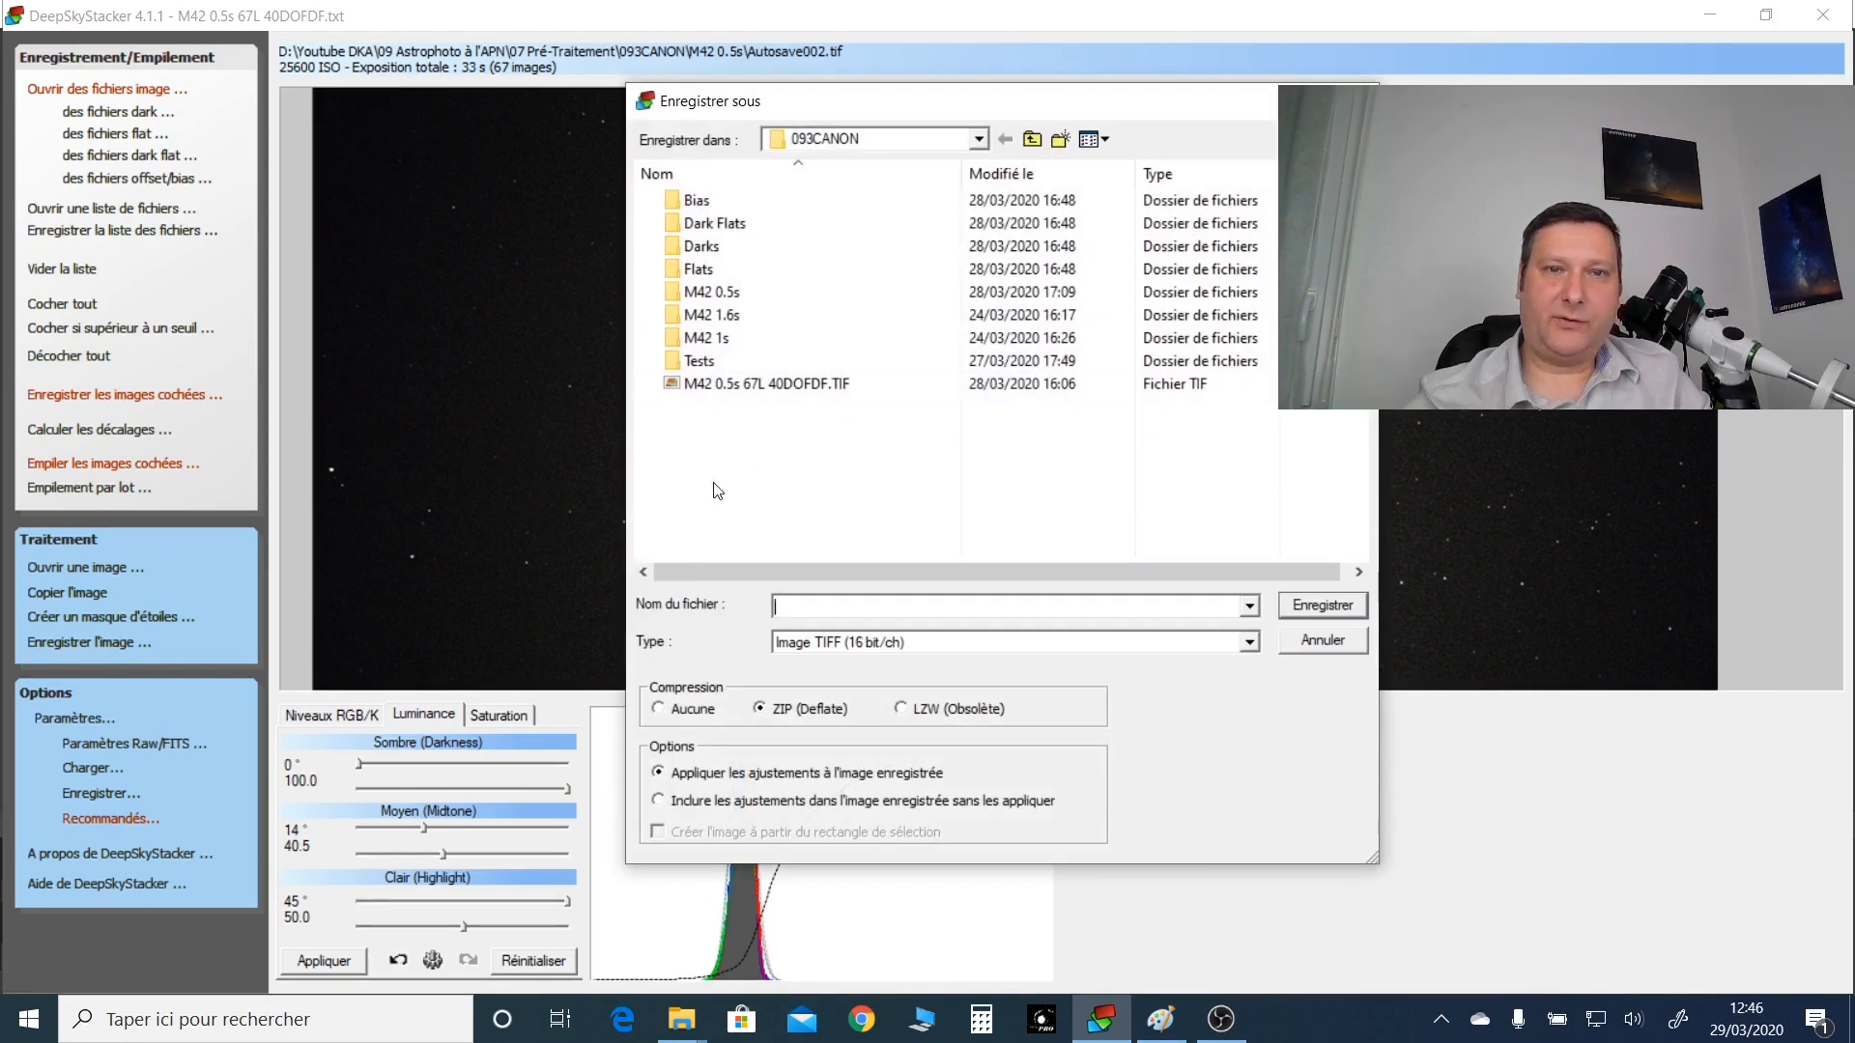
left_click(760, 386)
left_click(916, 607)
left_click(916, 607)
type("V")
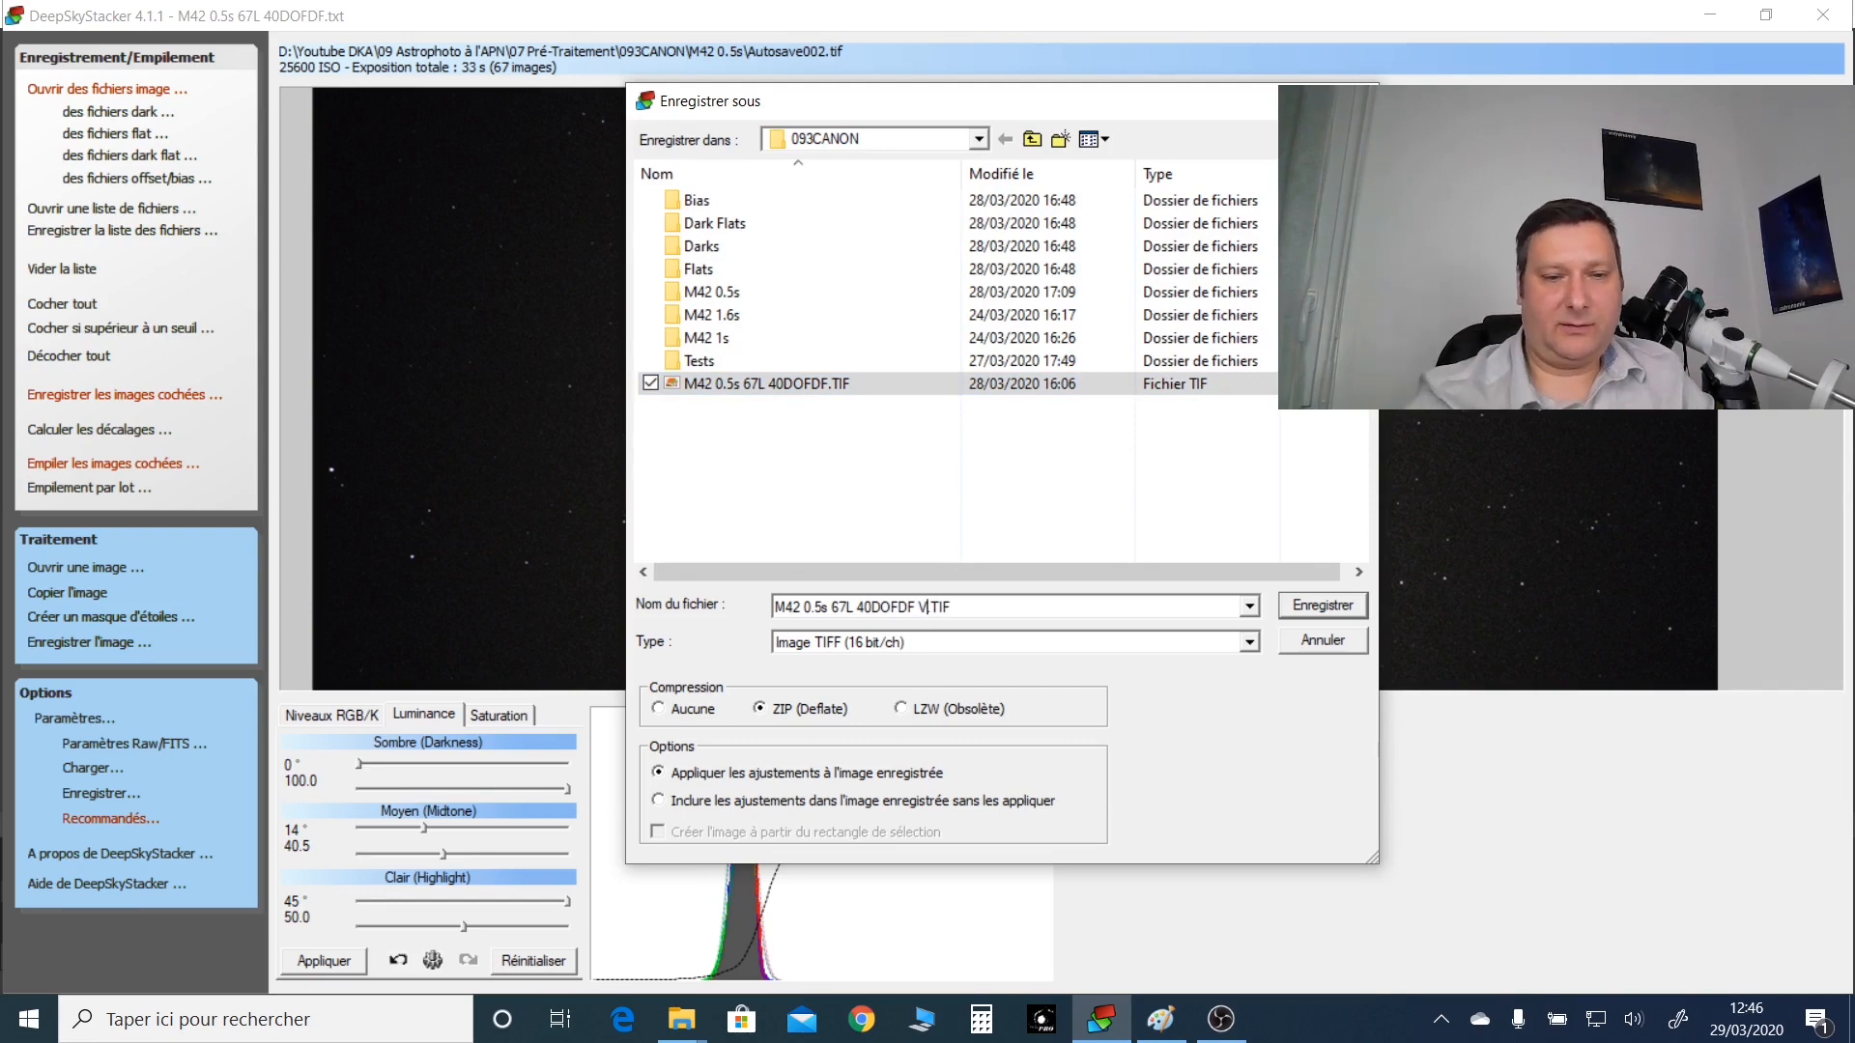
type("2")
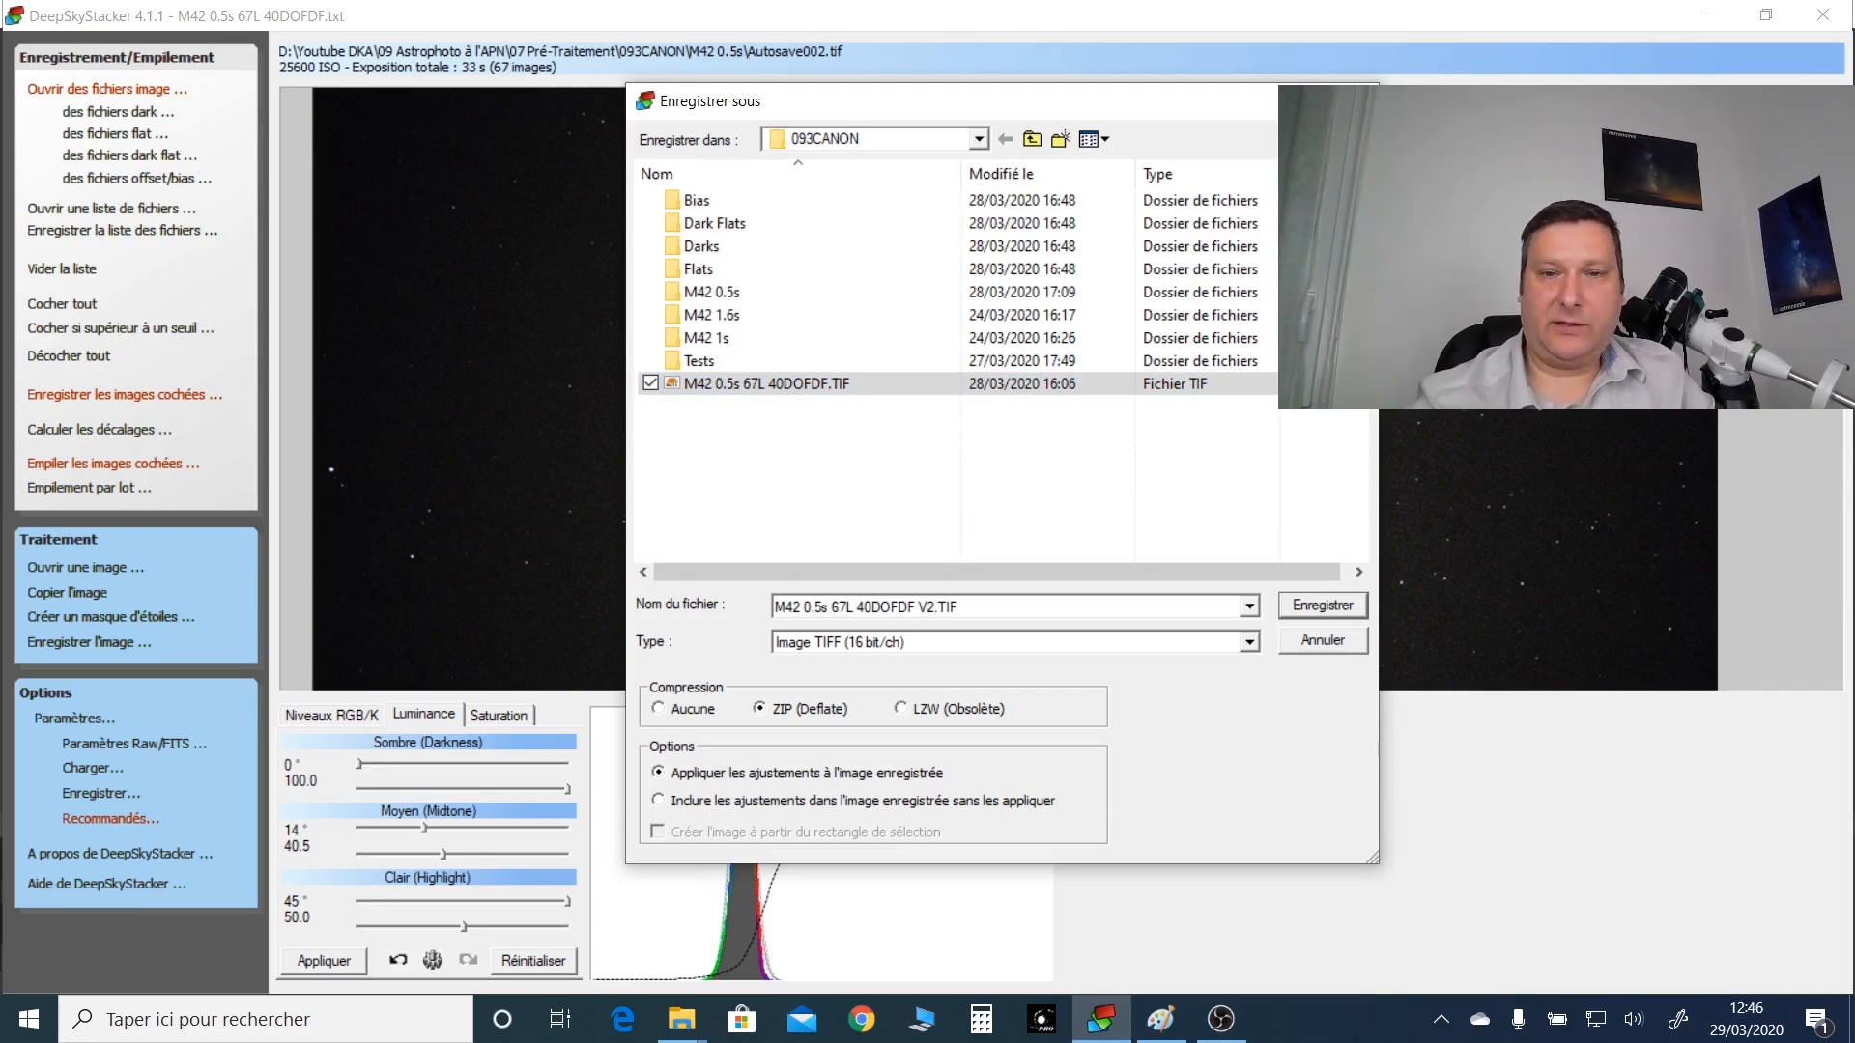
key("Return")
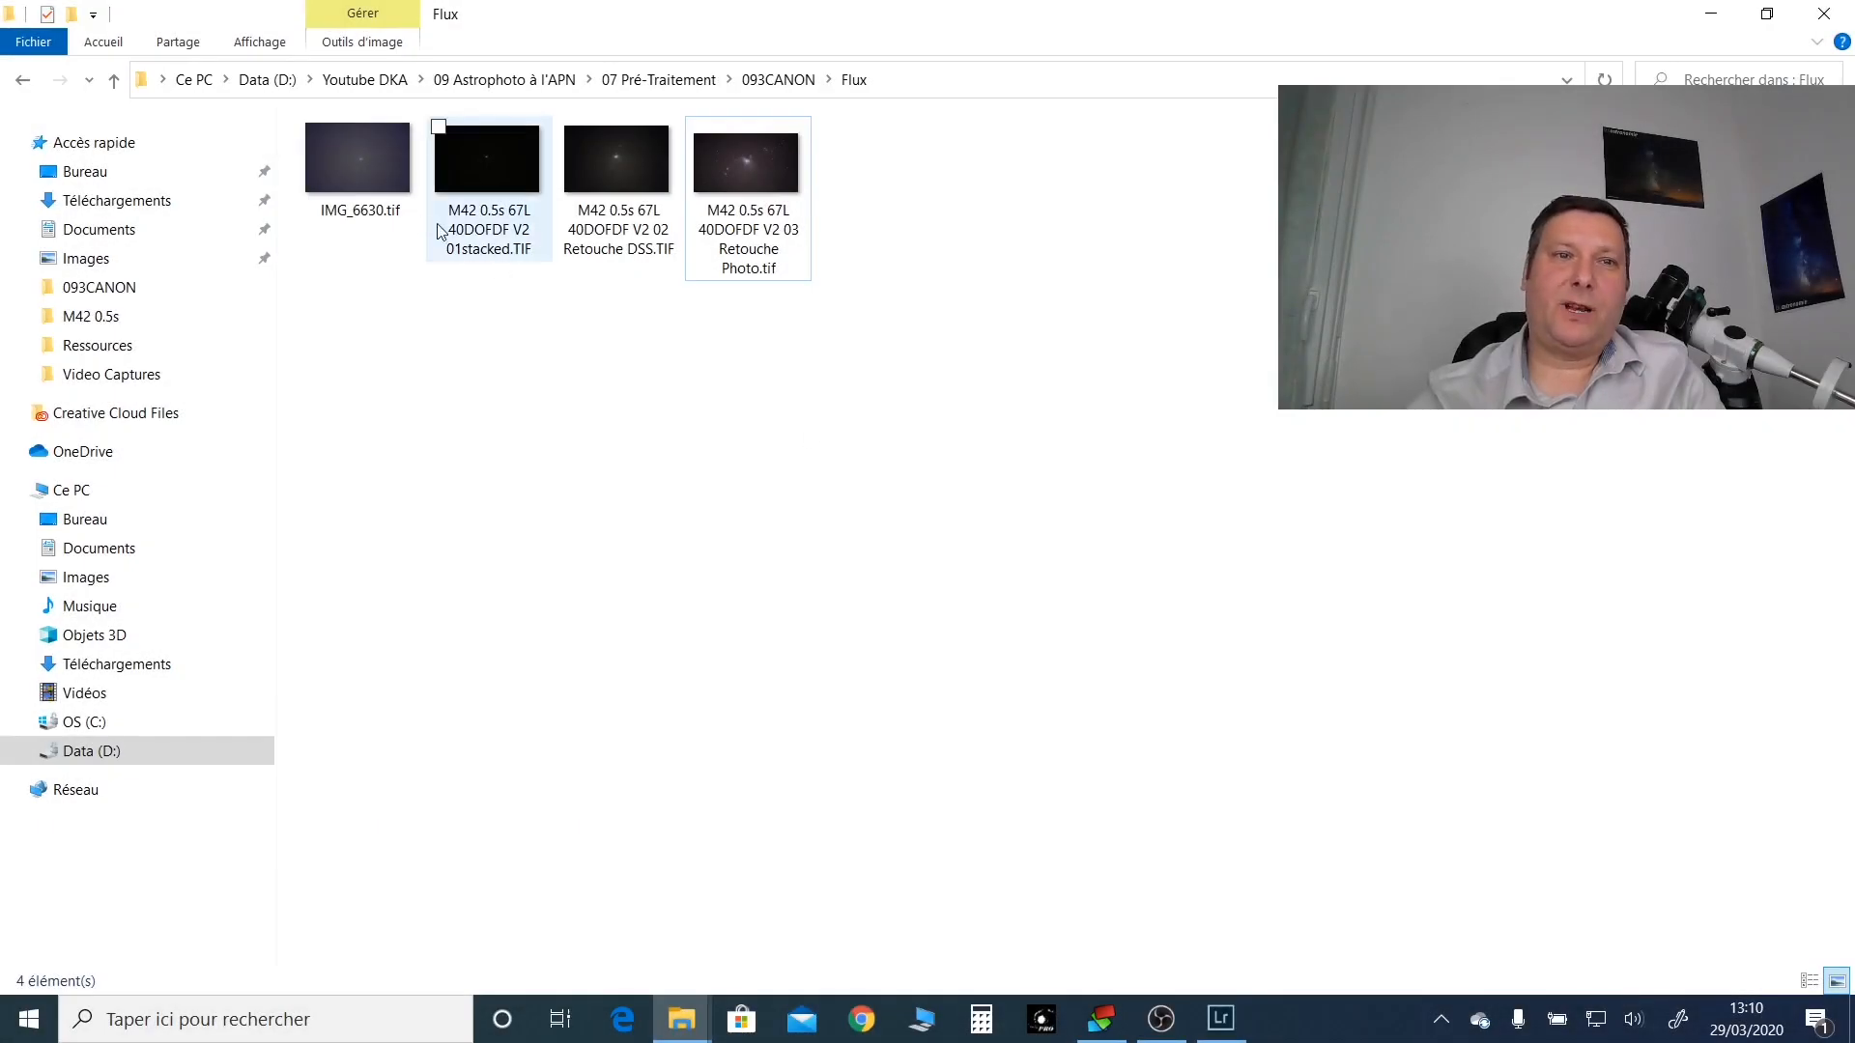
Step: View the single frame IMG_6630.tif from the Flux folder and examine the noise around the nebula up close and in the full frame
double_click(361, 166)
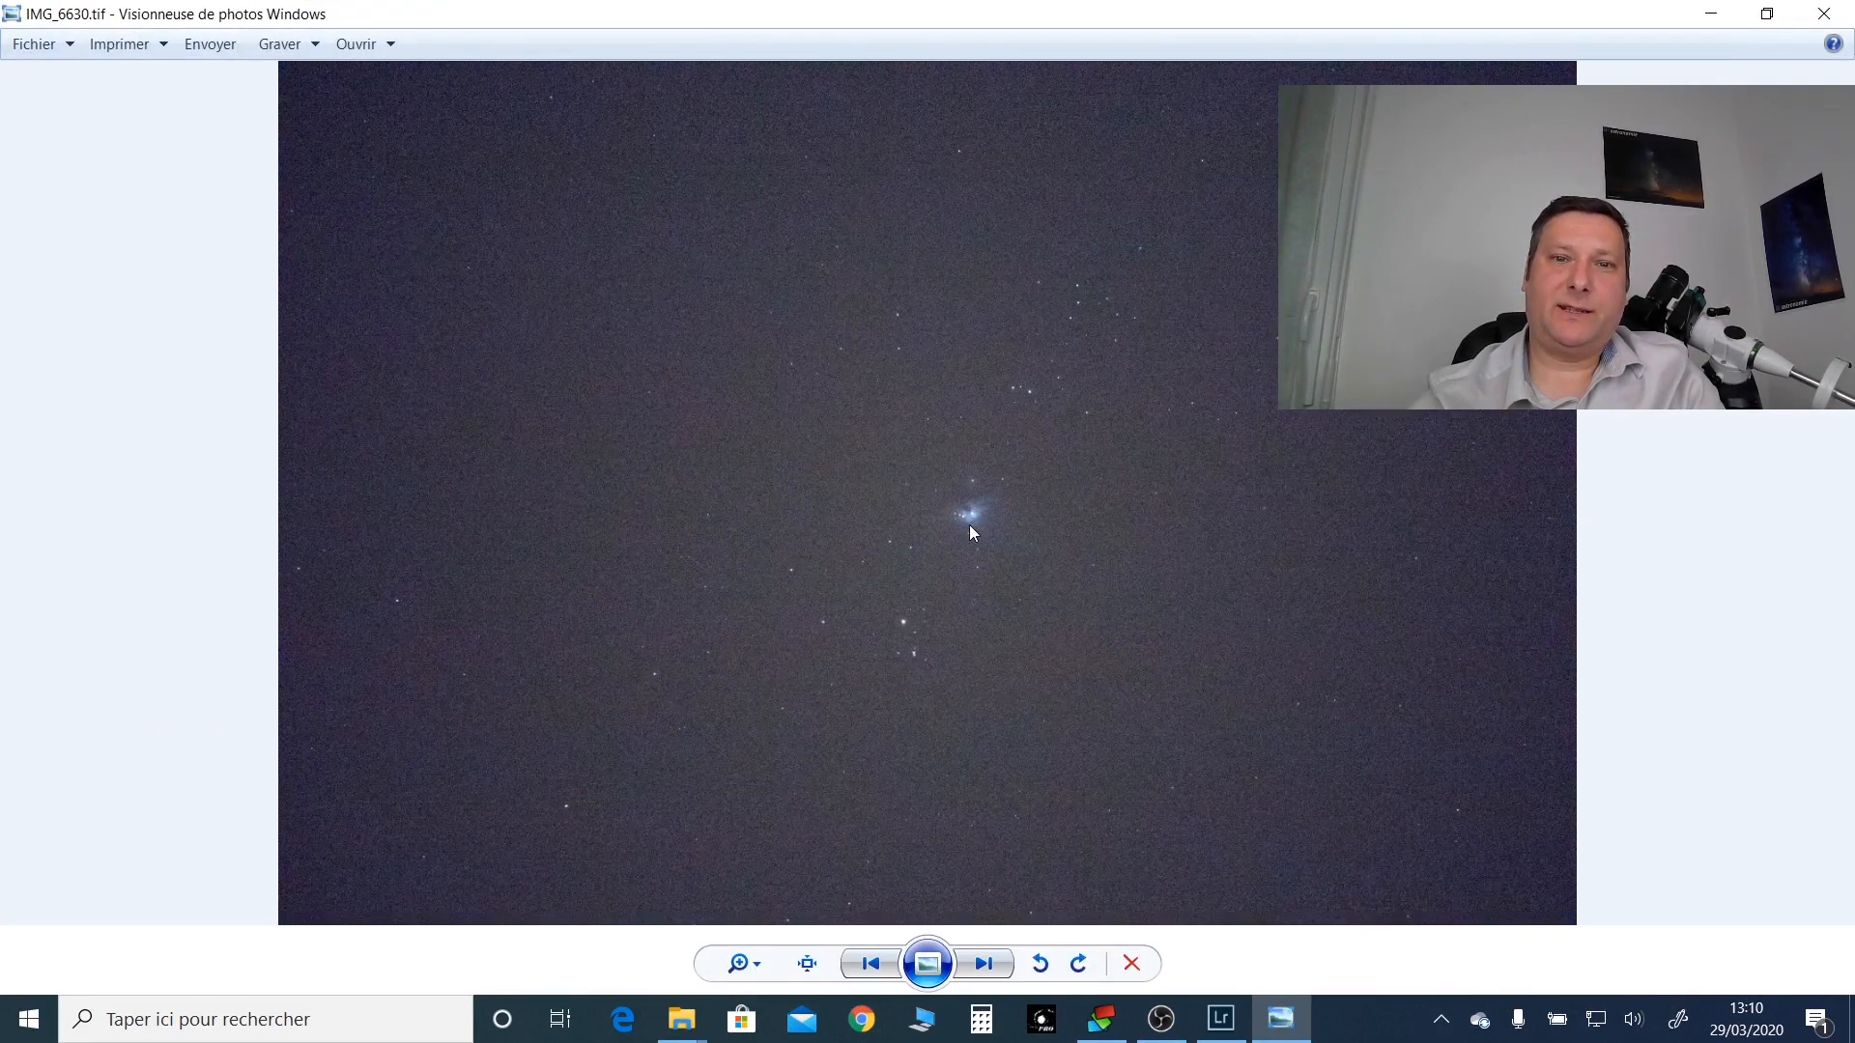
scroll(968, 524, "up", 2)
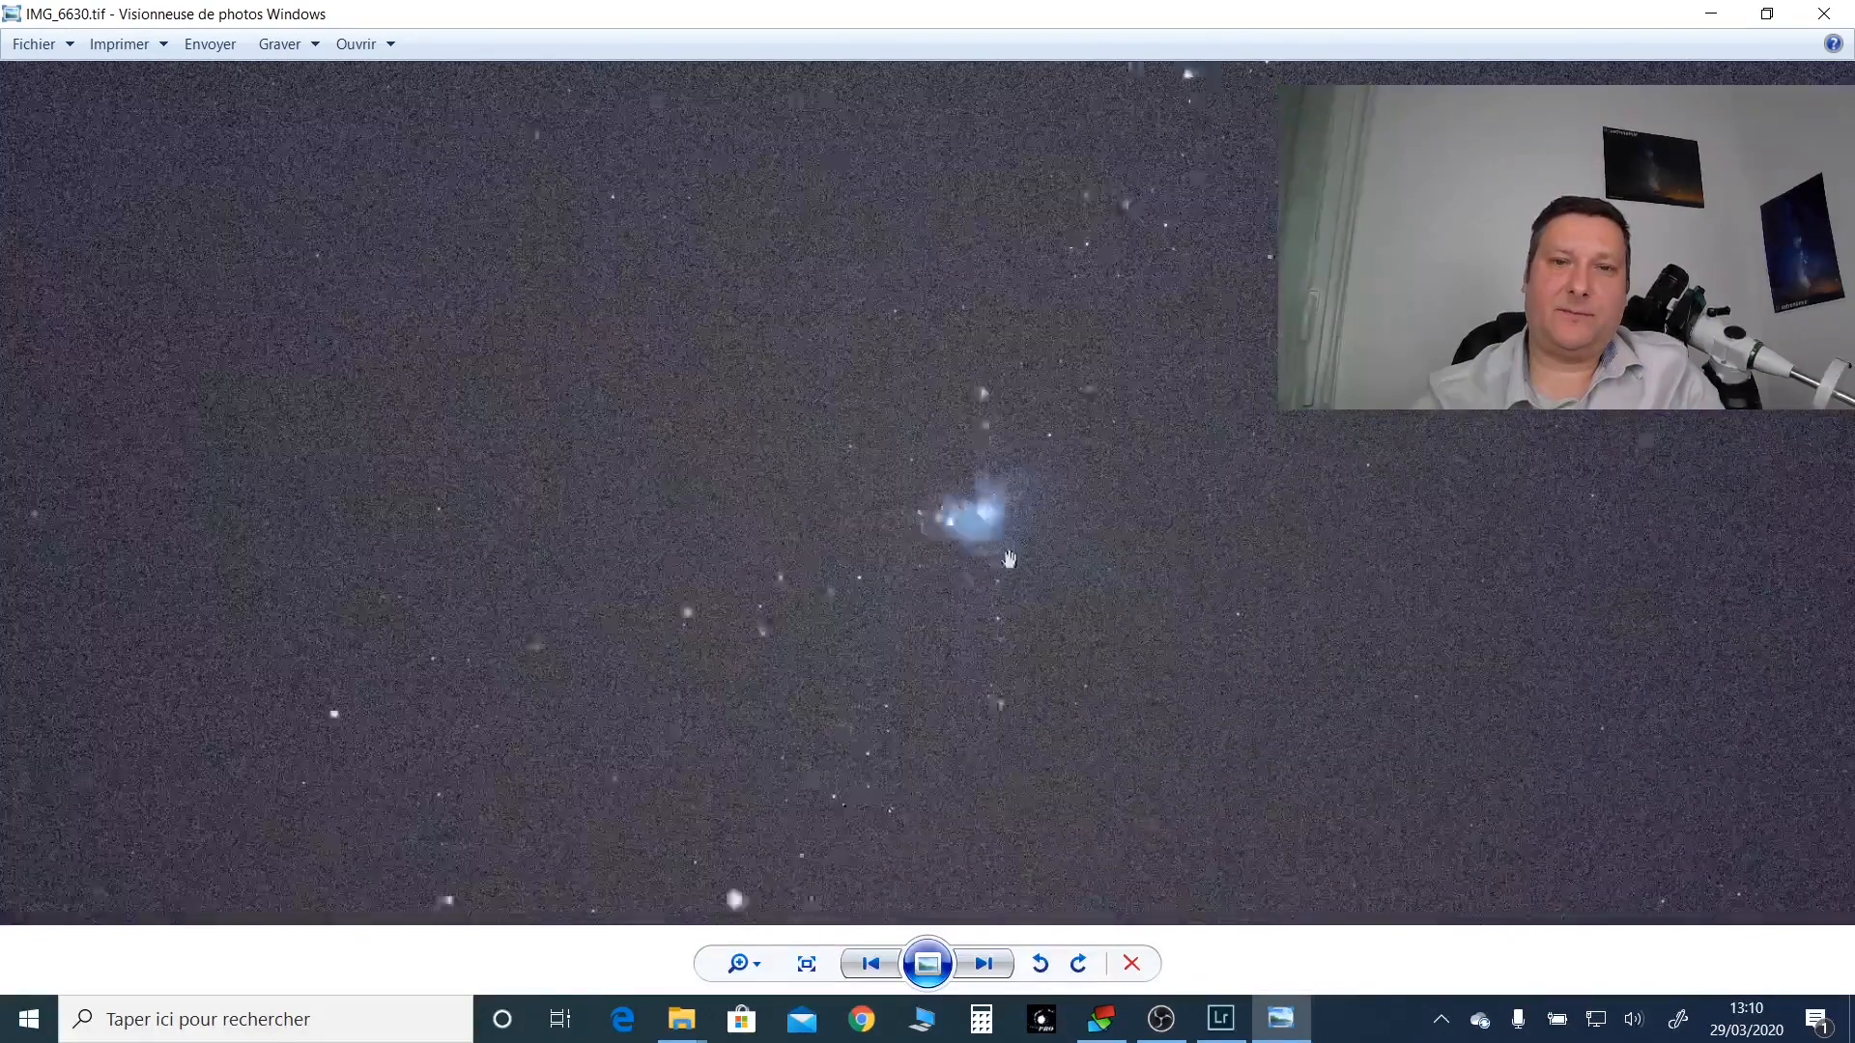
scroll(1009, 559, "up", 3)
scroll(952, 478, "up", 4)
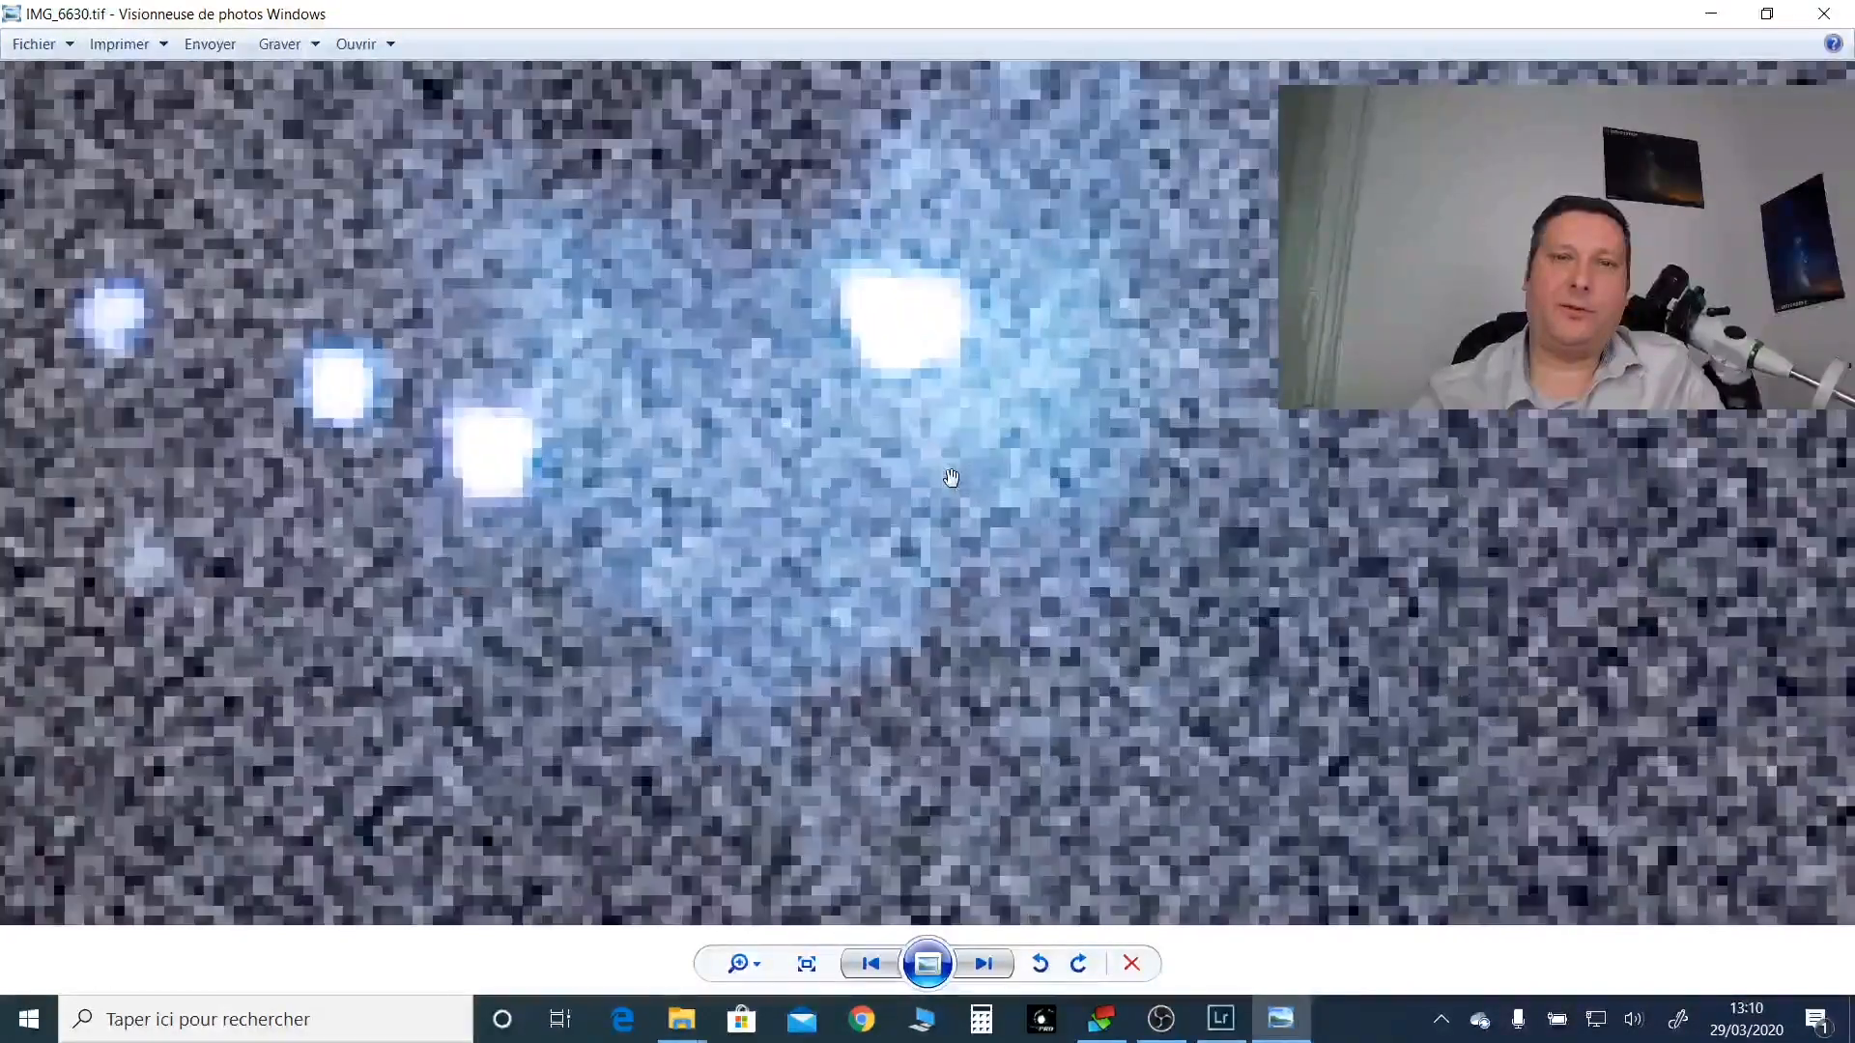
scroll(951, 477, "down", 7)
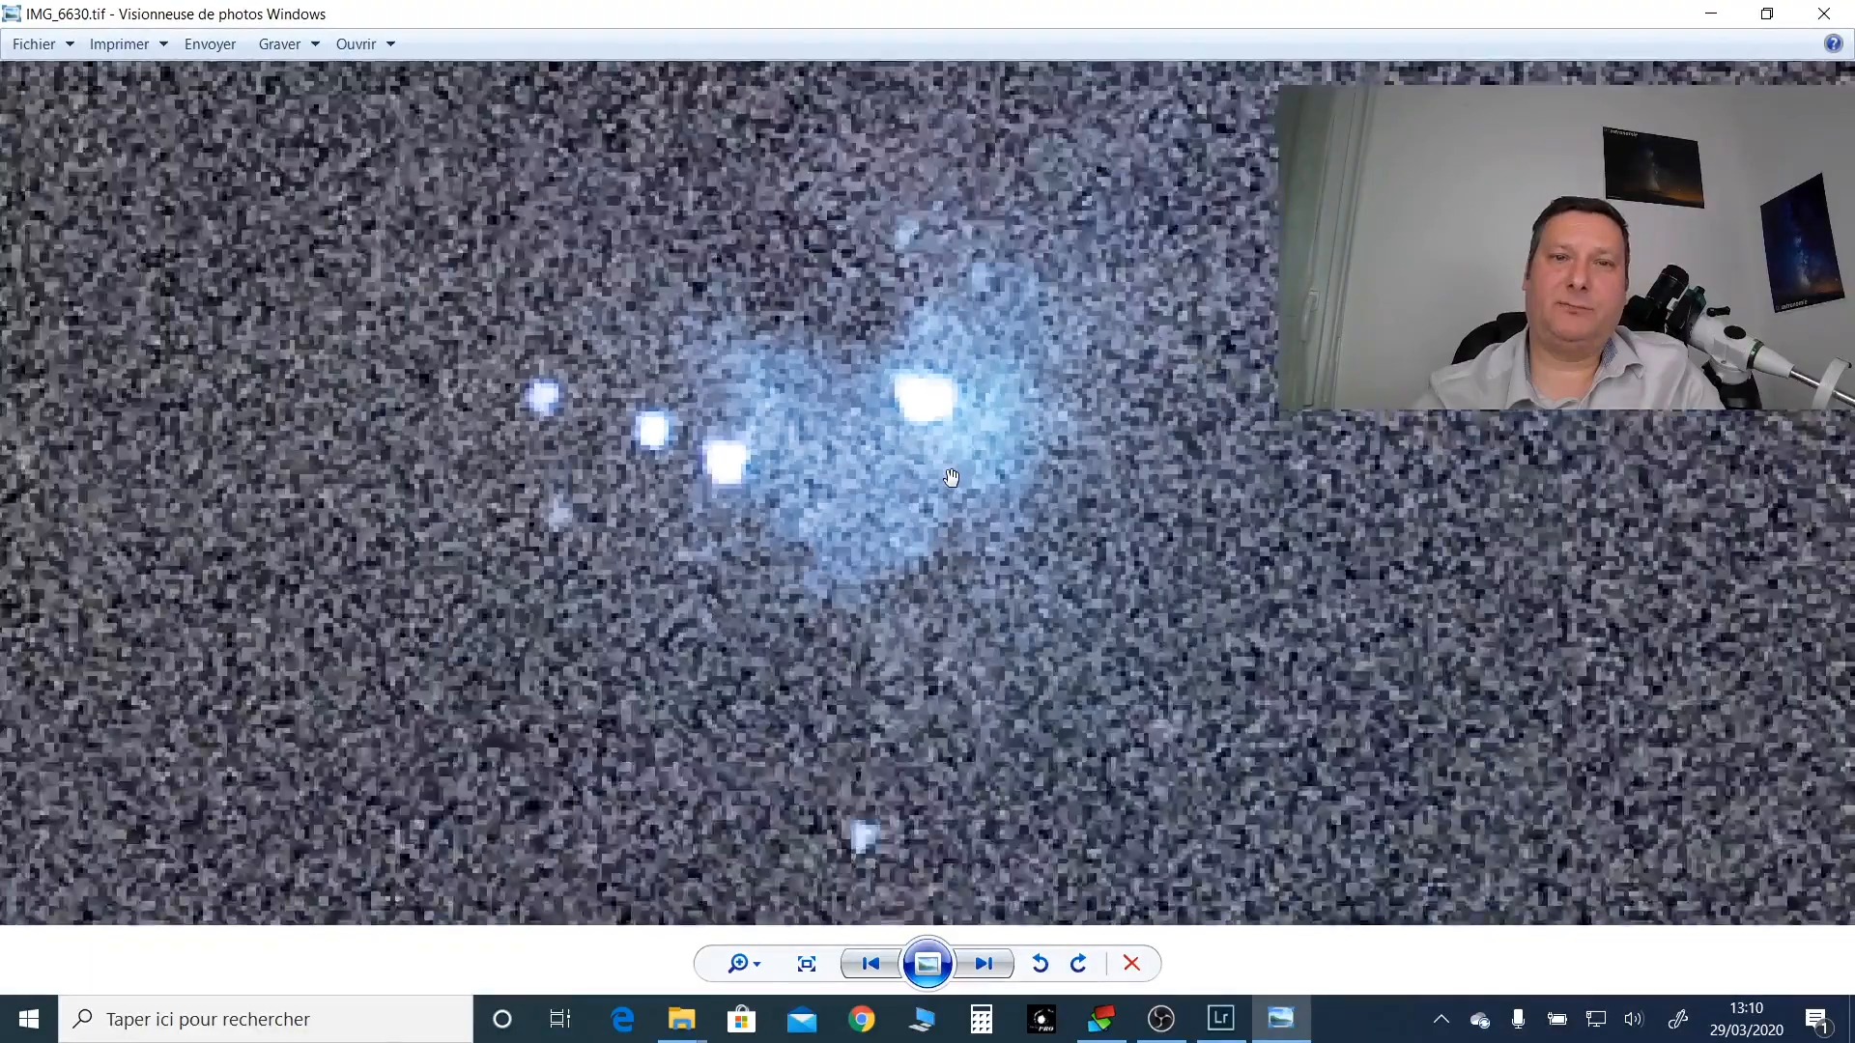
scroll(952, 477, "up", 4)
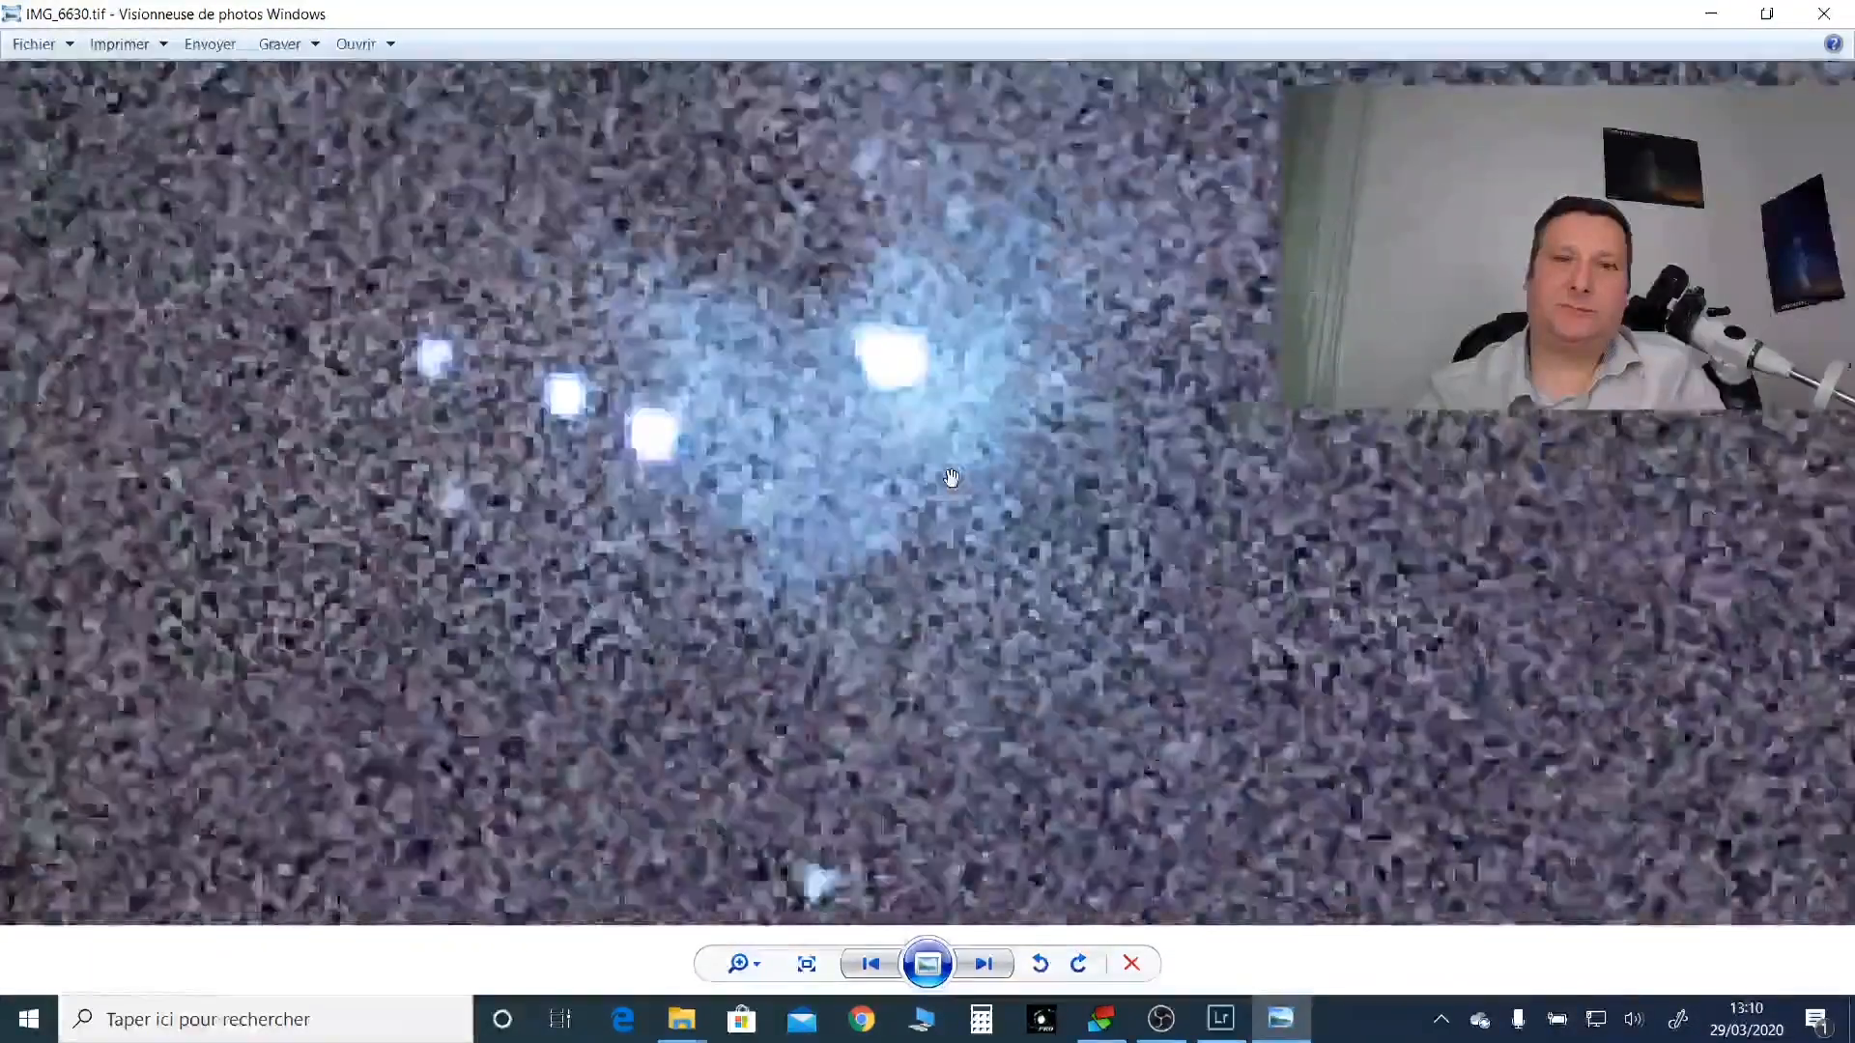
scroll(595, 763, "down", 5)
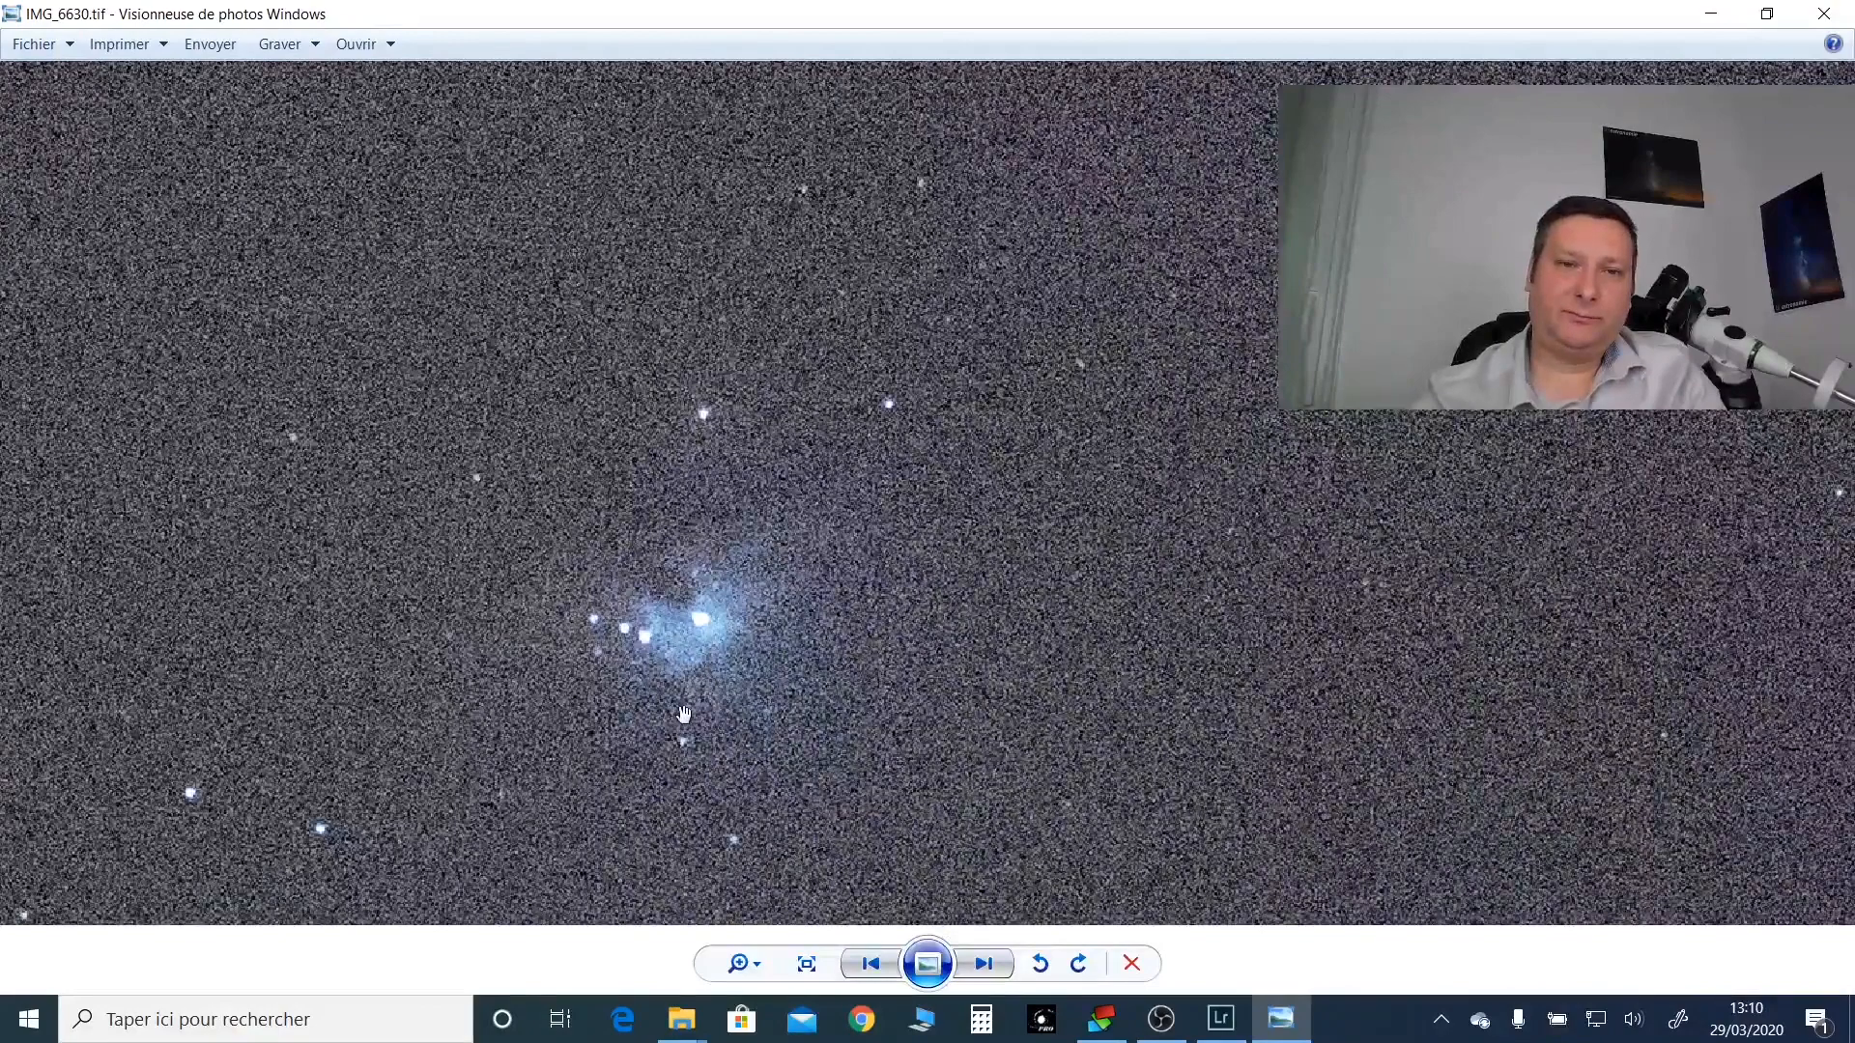
scroll(684, 714, "down", 2)
scroll(686, 711, "down", 2)
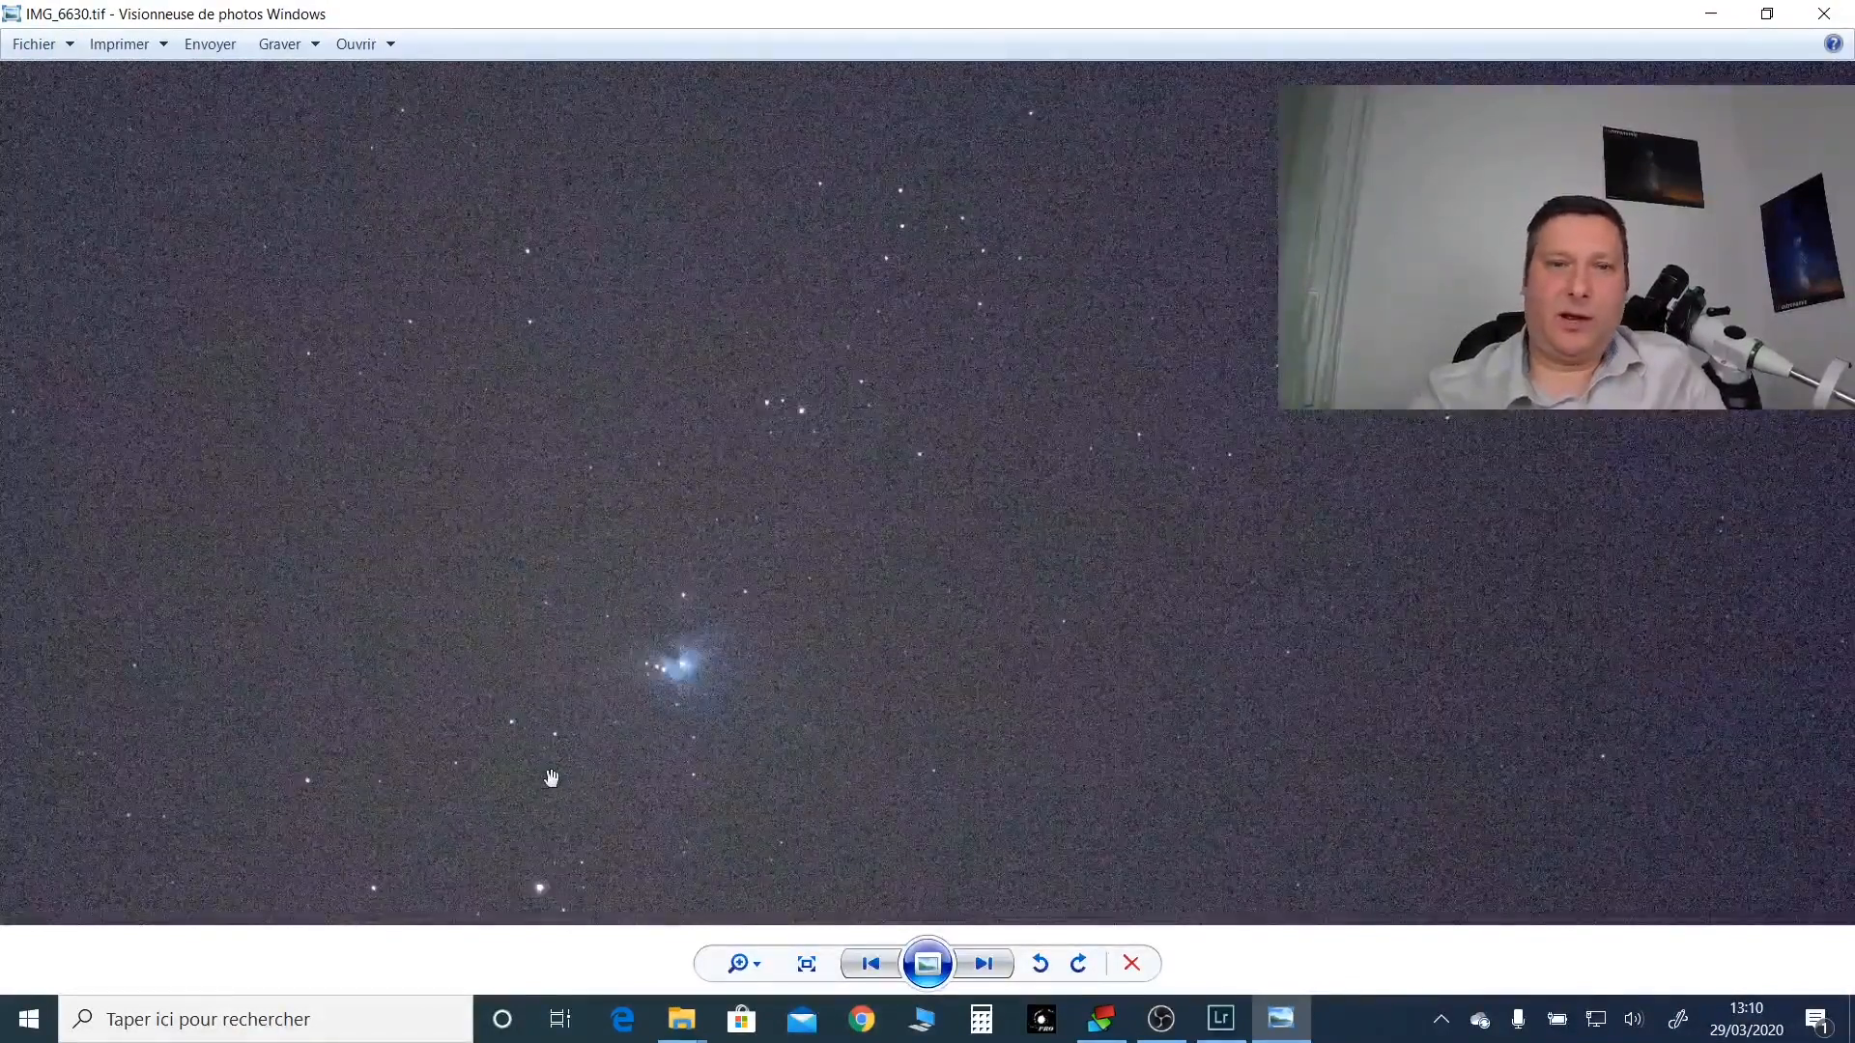
scroll(789, 706, "down", 1)
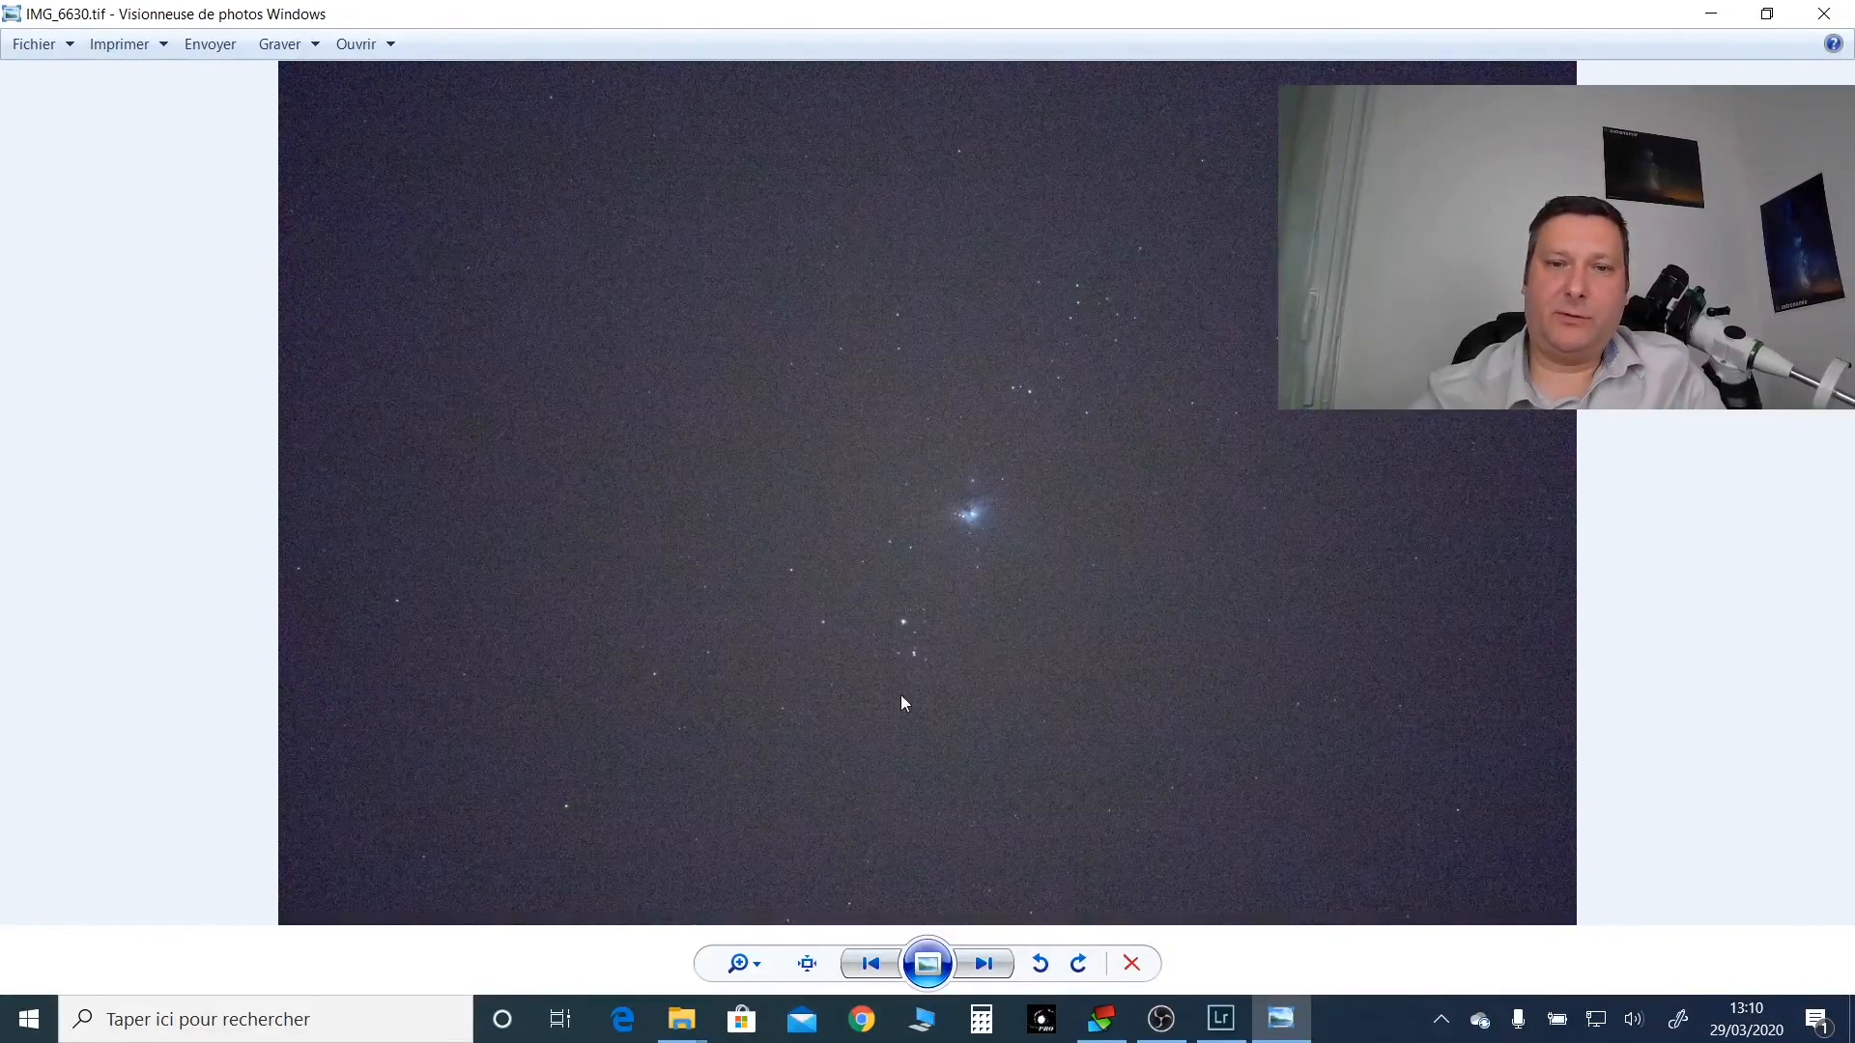
Step: View the stacked image M42 0.5s 67L 40DOFDF V2 01stacked.TIF and examine the nebula and surrounding background at several magnifications
left_click(982, 964)
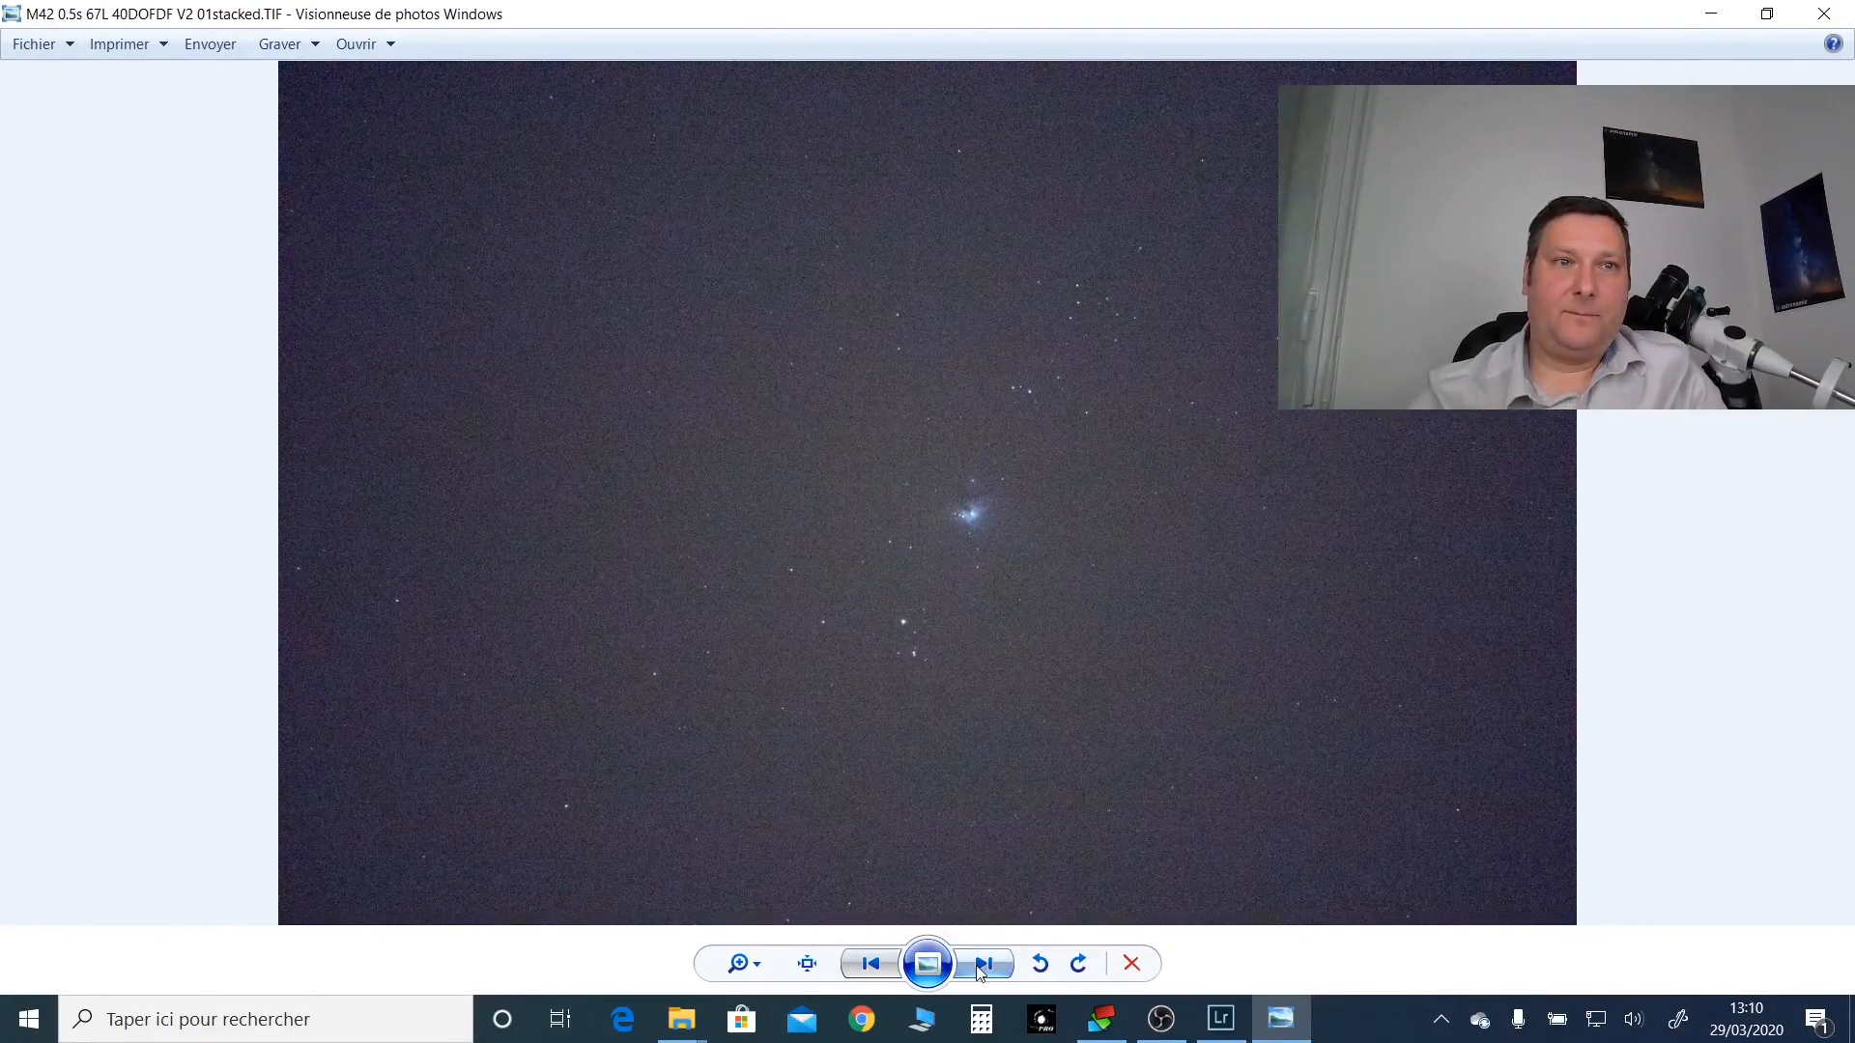
scroll(932, 473, "up", 5)
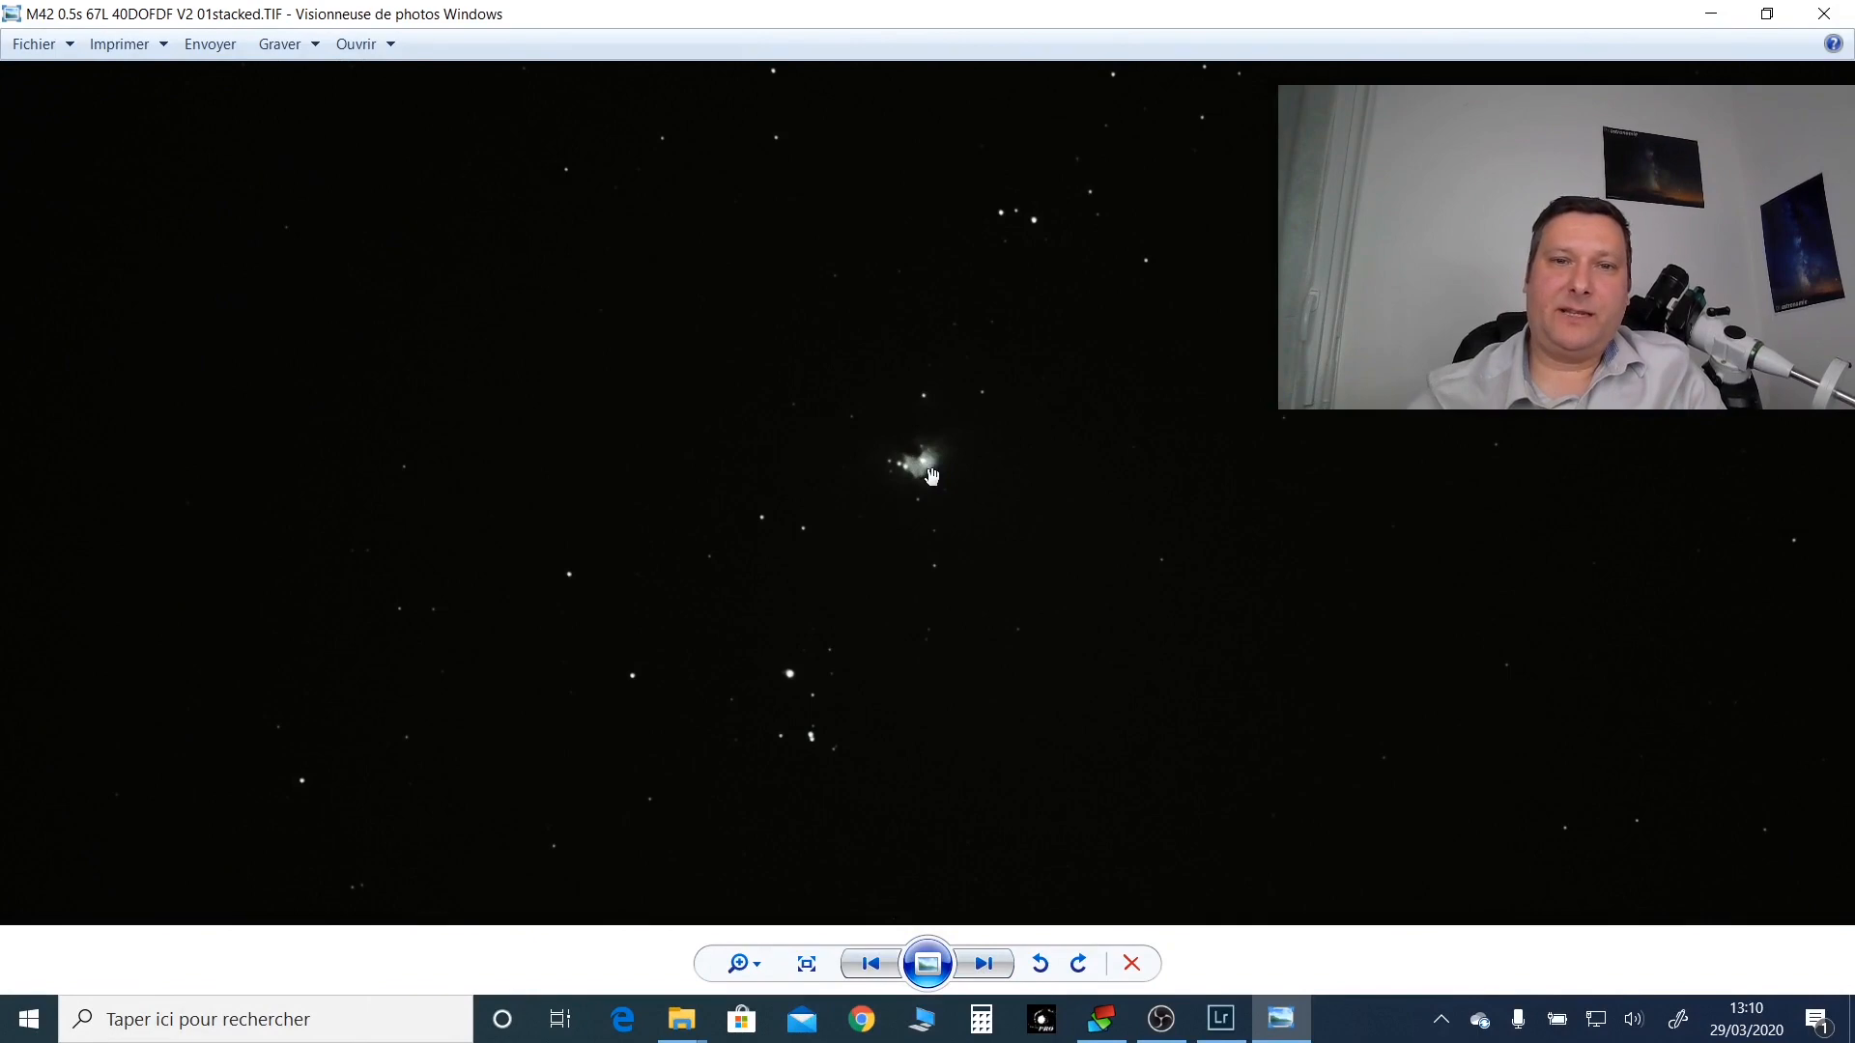
scroll(932, 476, "up", 2)
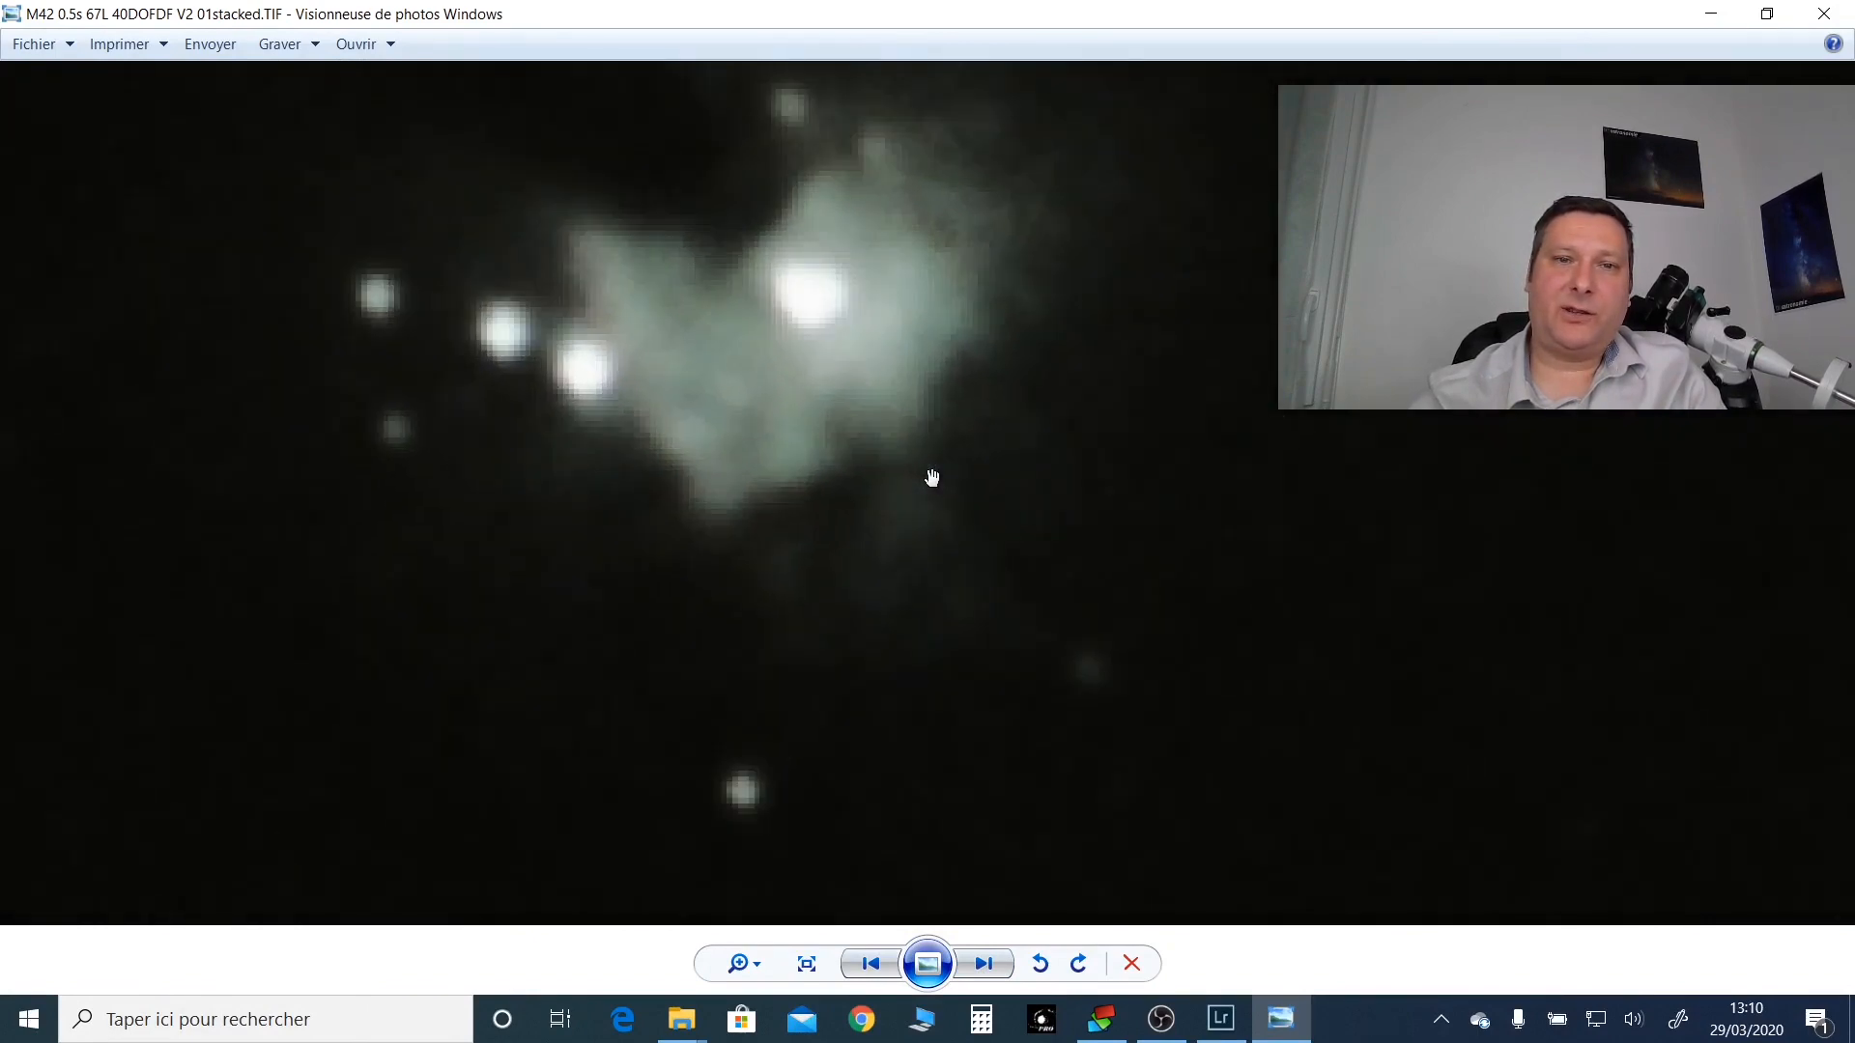
left_click_drag(667, 505, 797, 734)
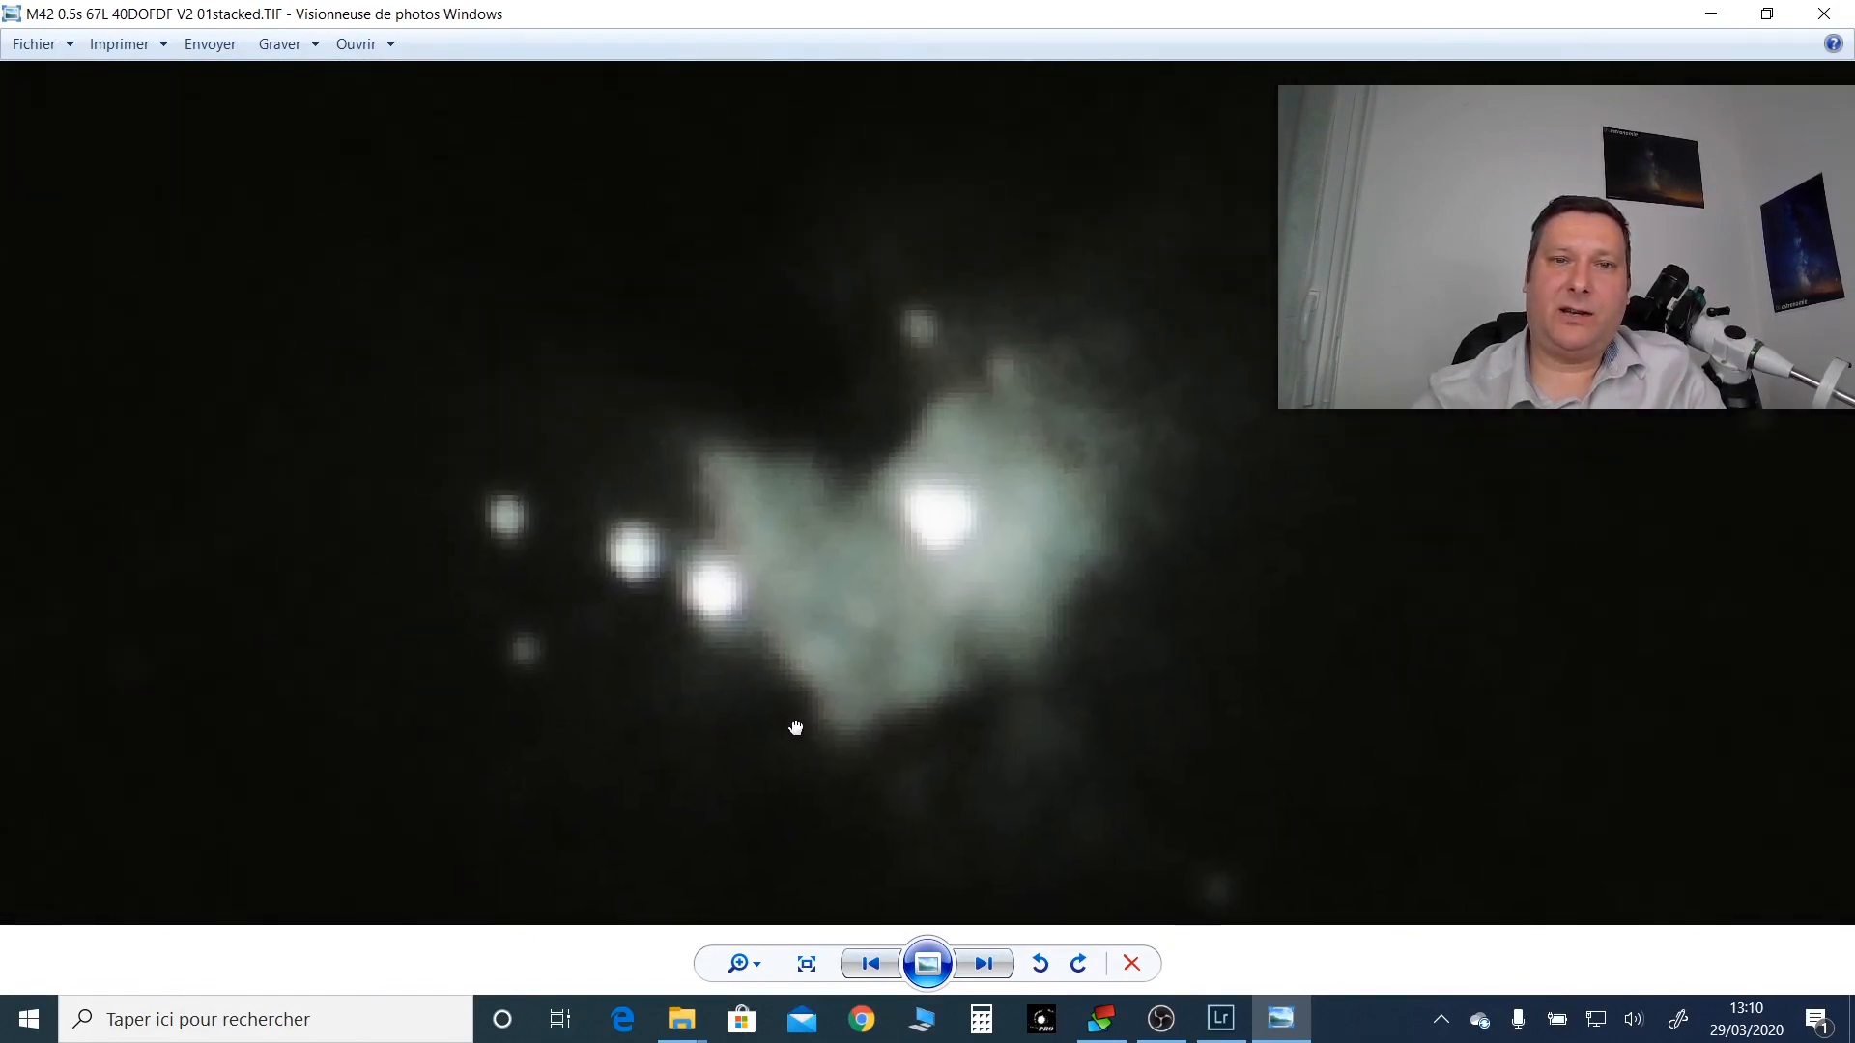
left_click_drag(341, 502, 1013, 572)
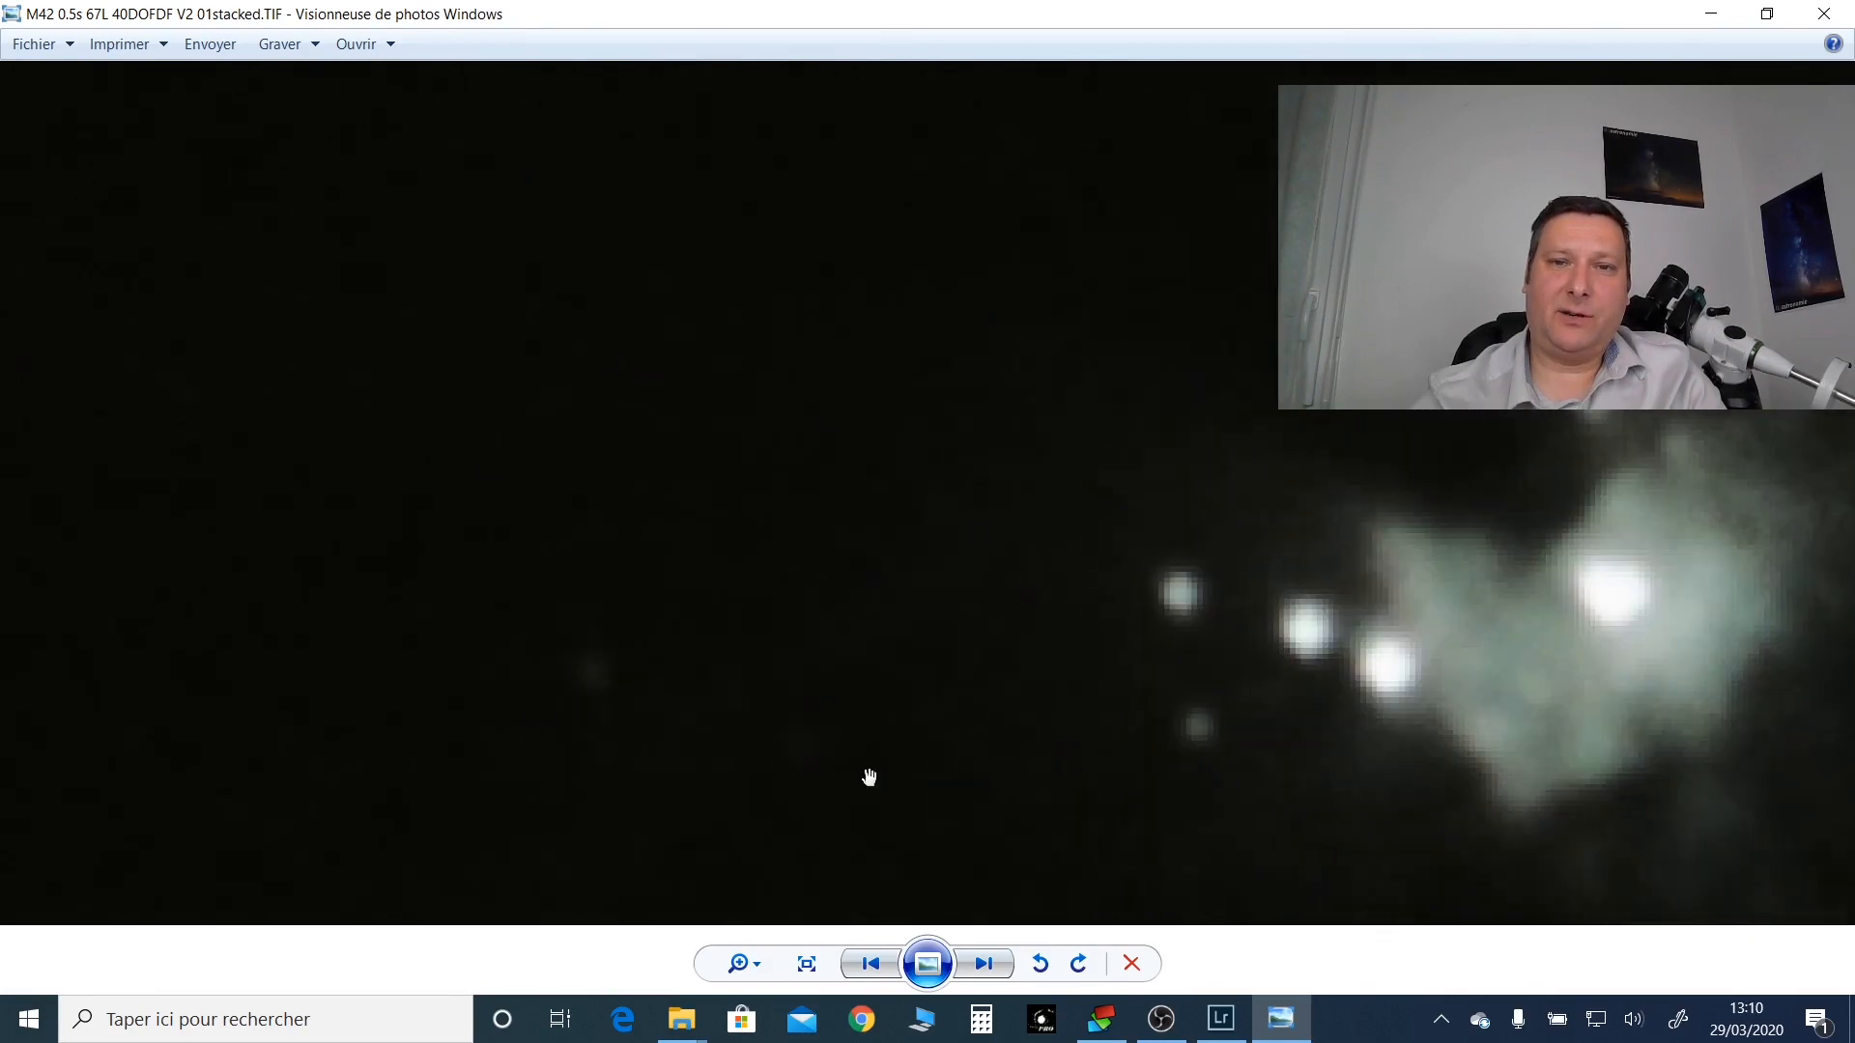
scroll(1199, 708, "down", 2)
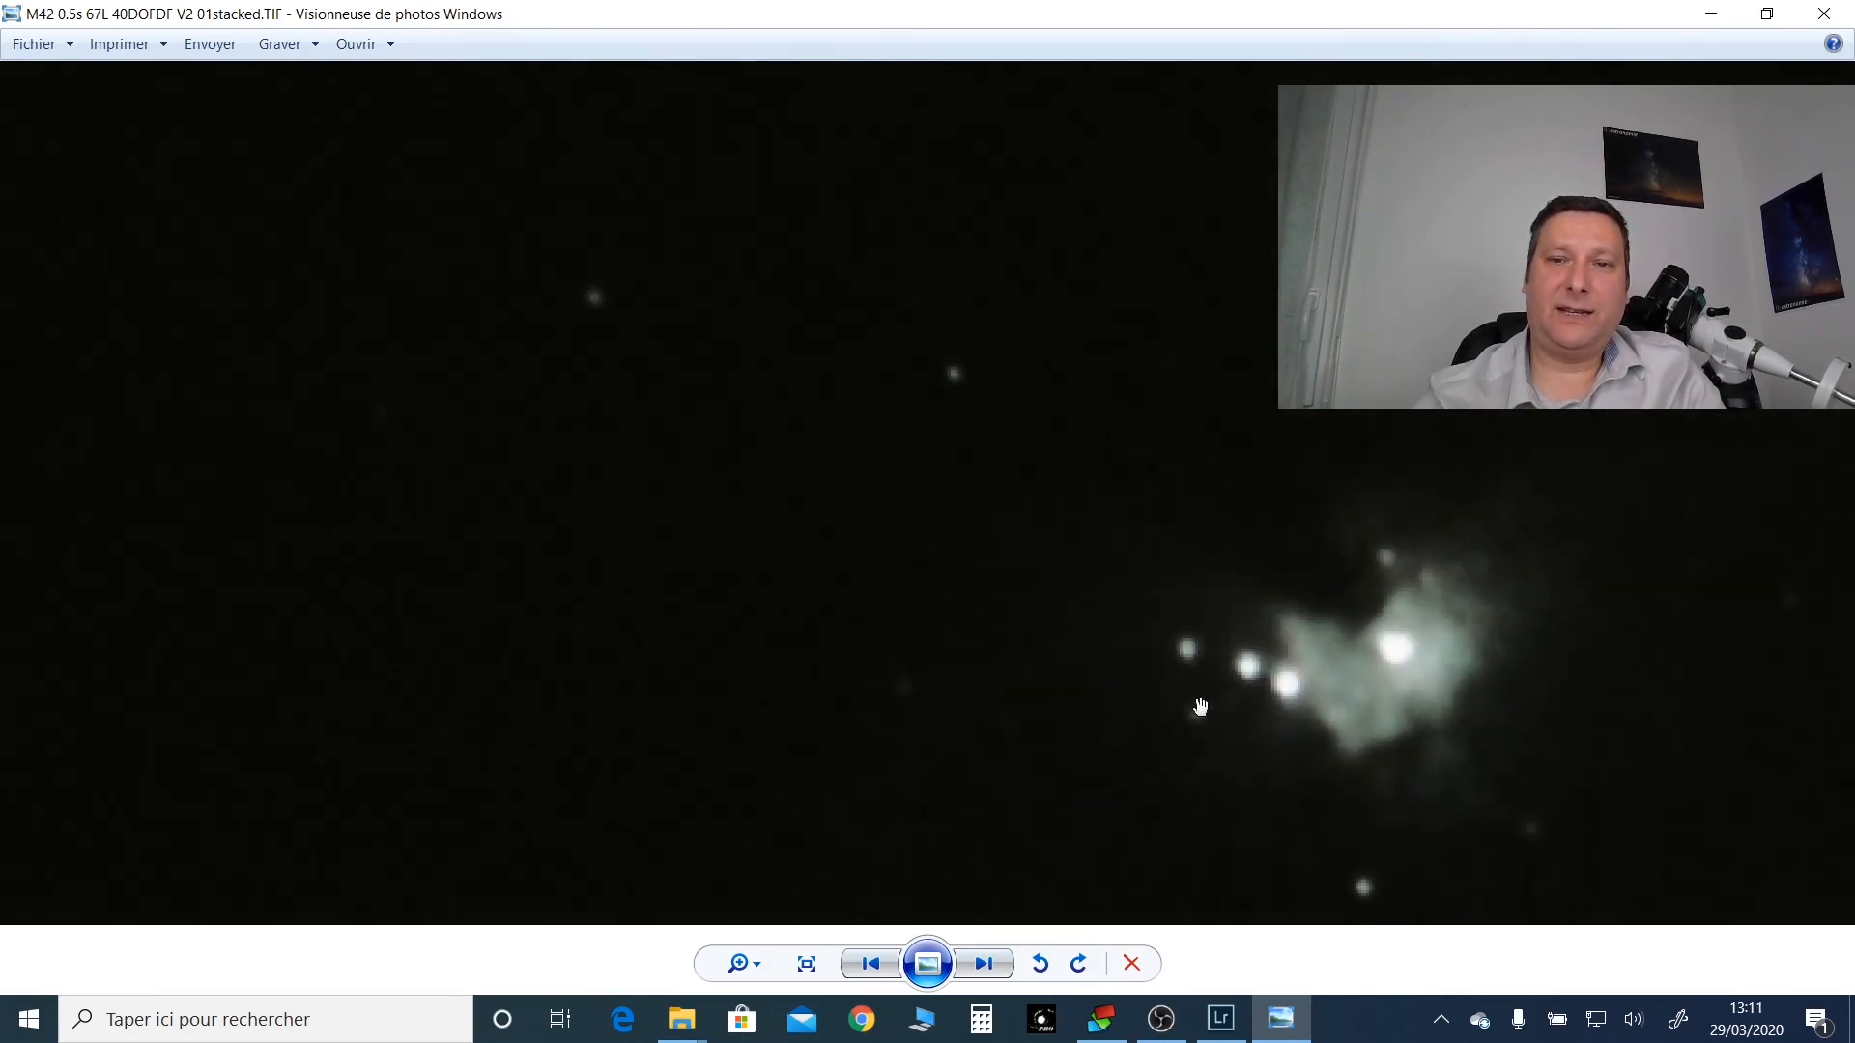
scroll(1319, 662, "down", 3)
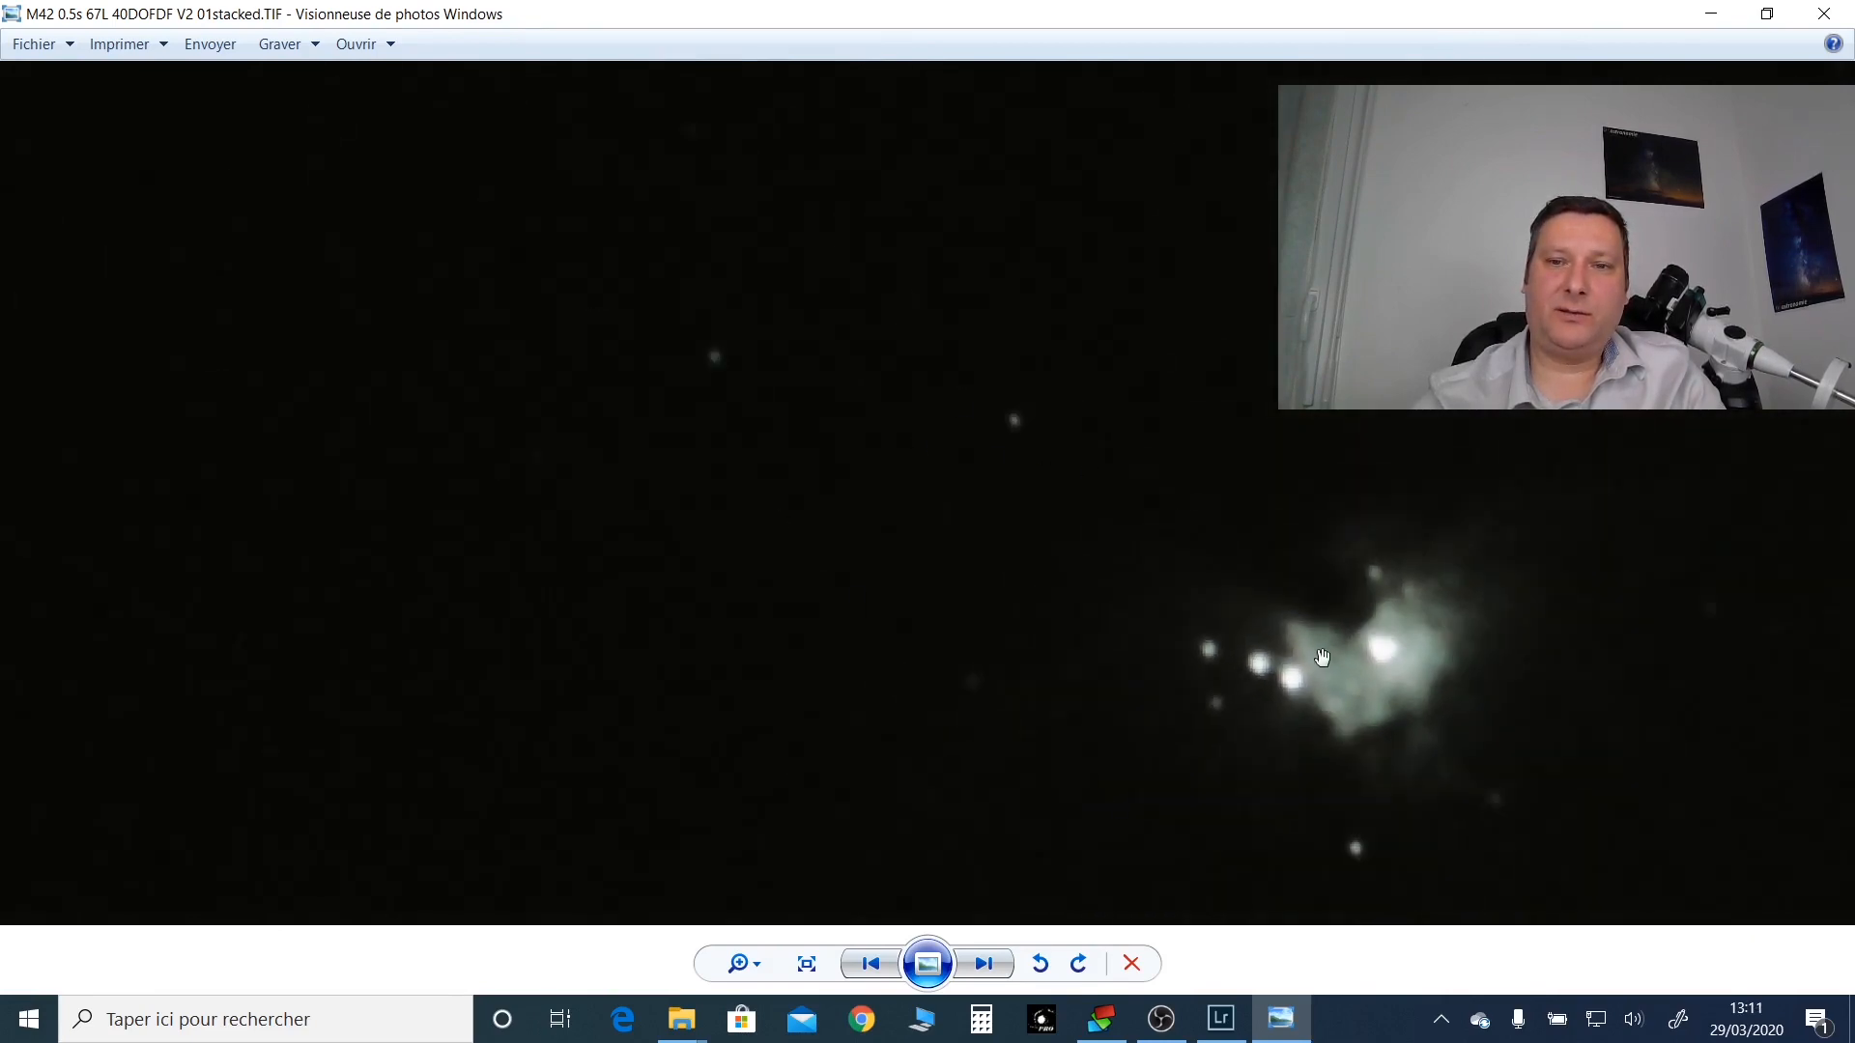
scroll(1272, 689, "down", 1)
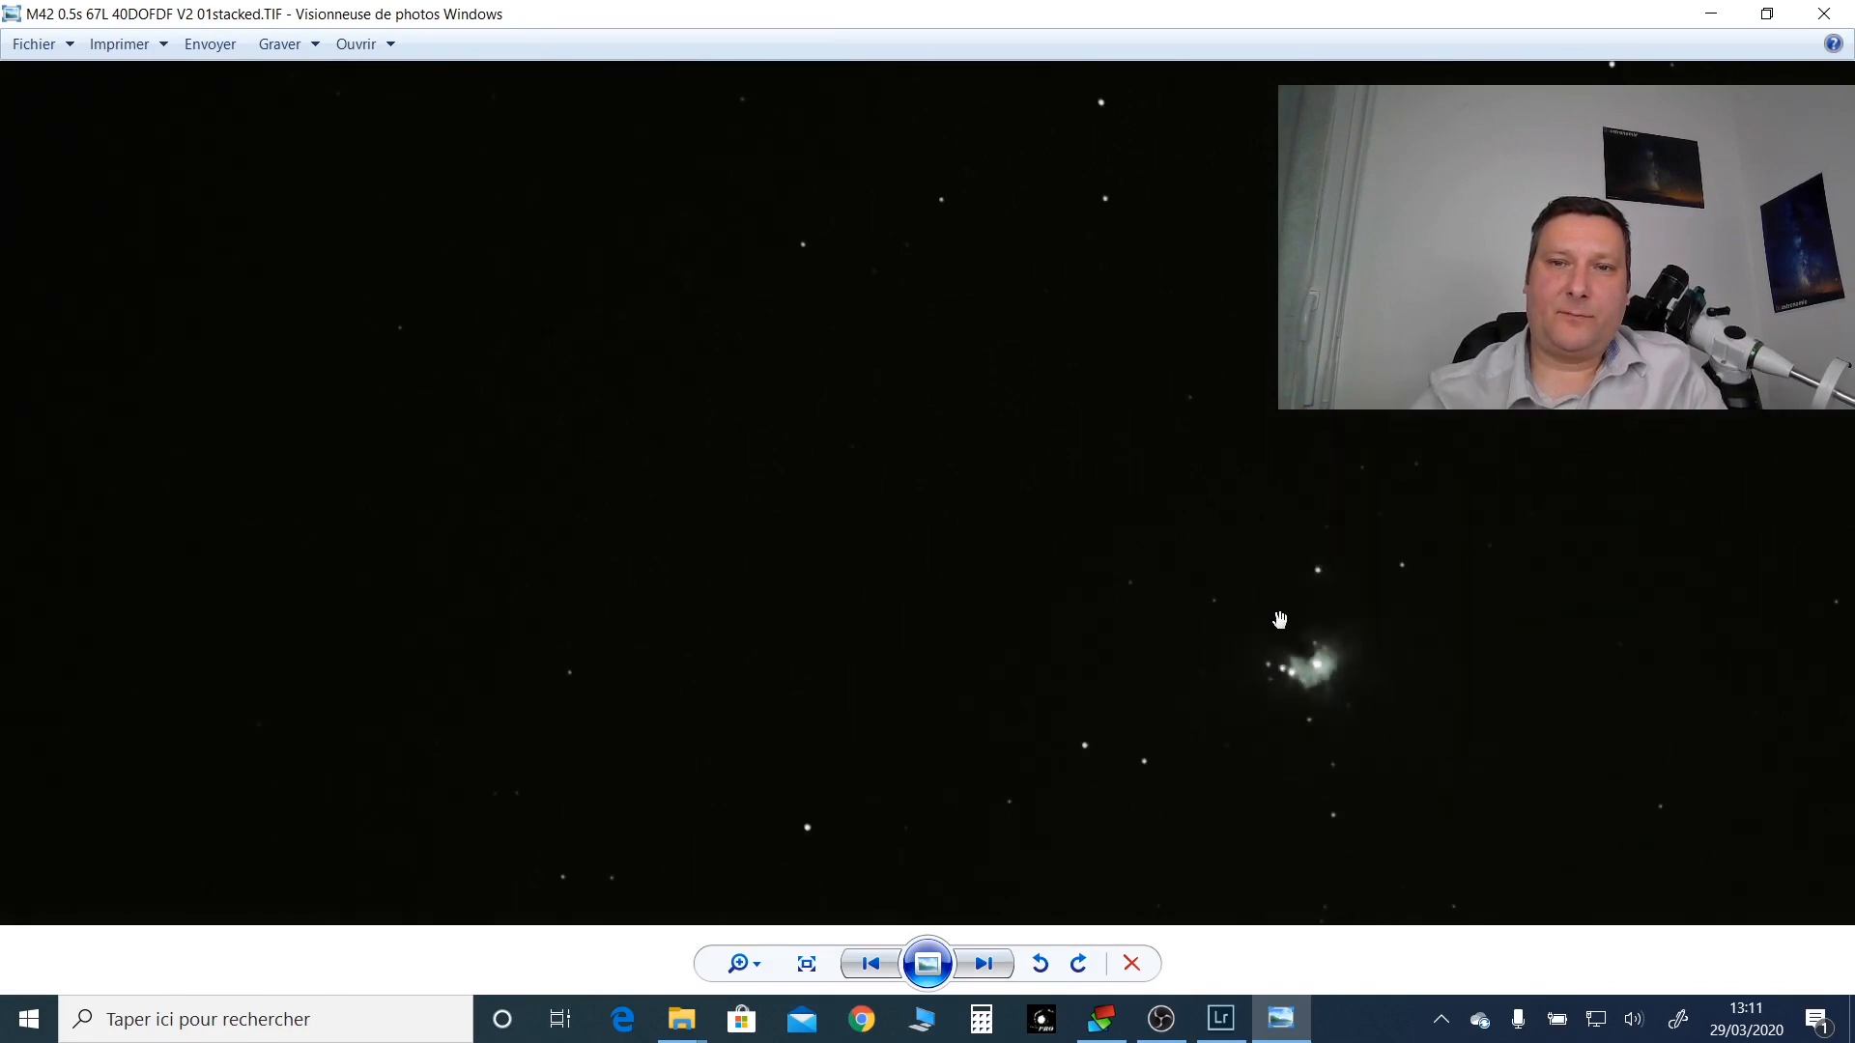
scroll(1280, 620, "down", 1)
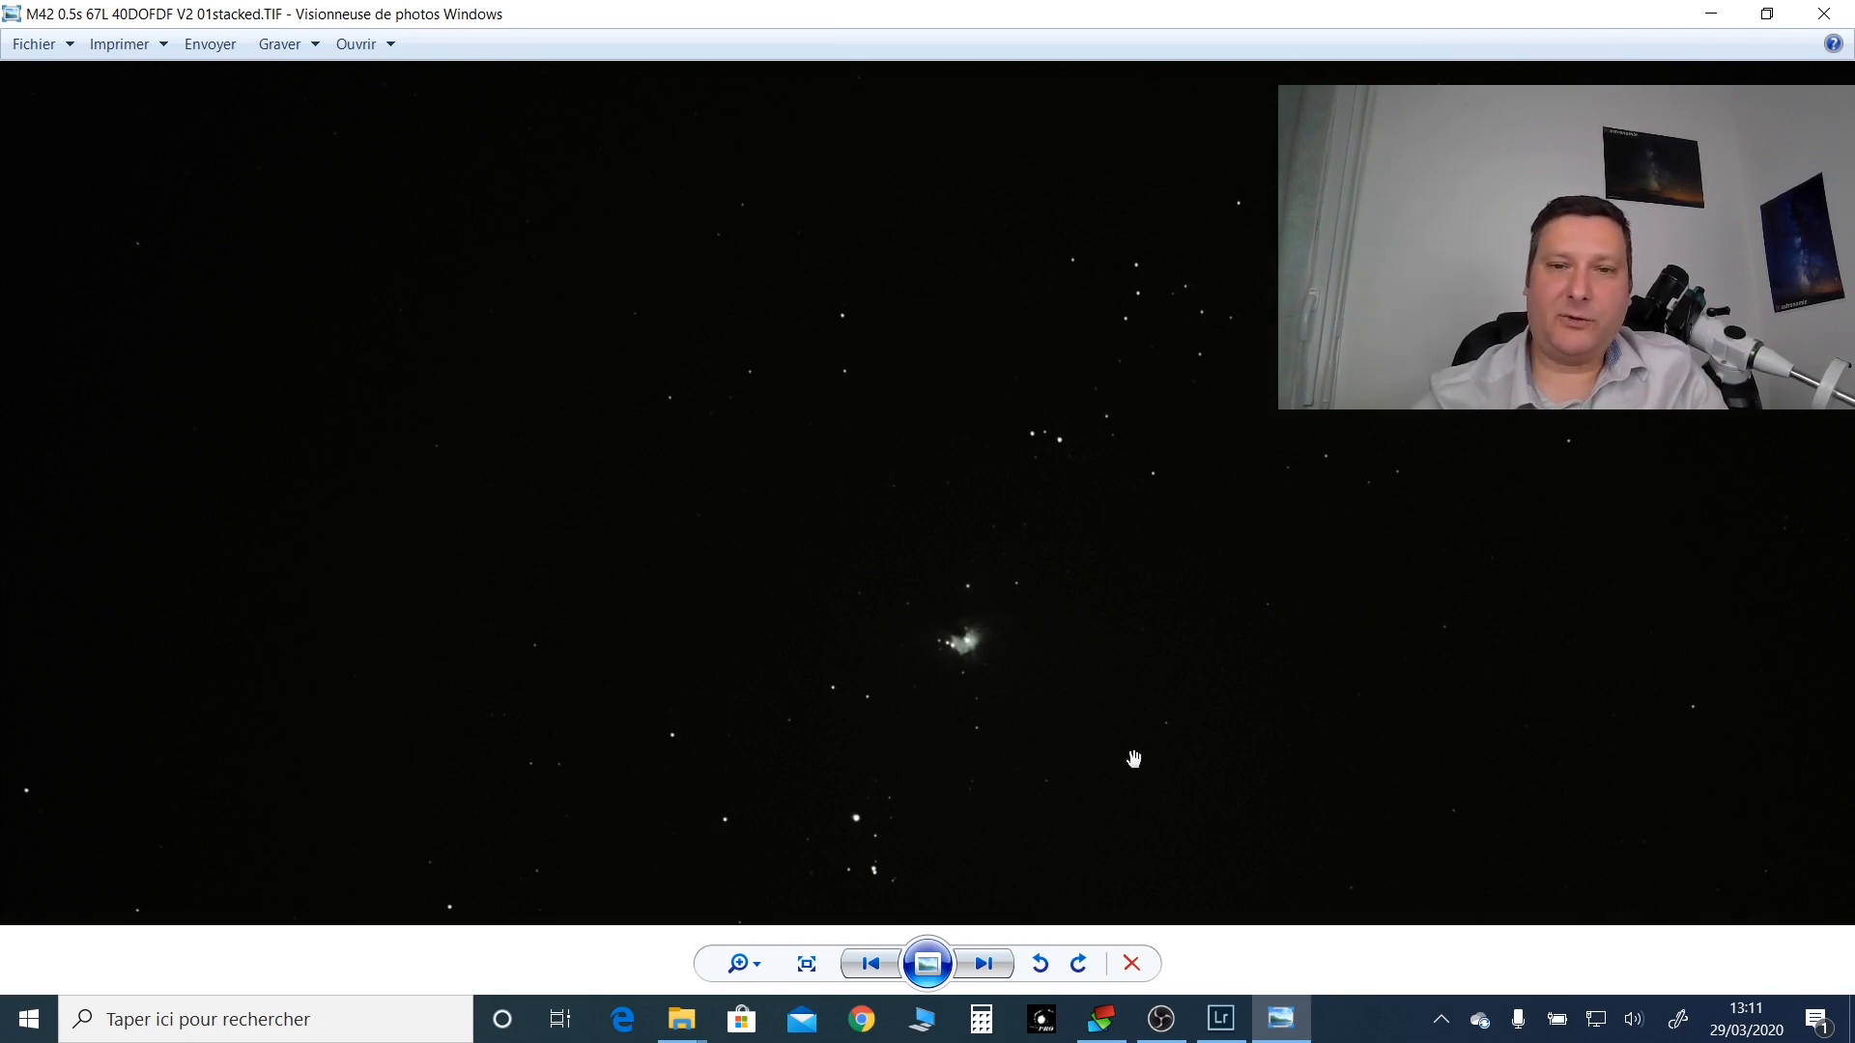
Step: Examine the nebula detail in M42 0.5s 67L 40DOFDF V2 02 Retouche DSS.TIF and compare it with the original single frame
left_click(985, 964)
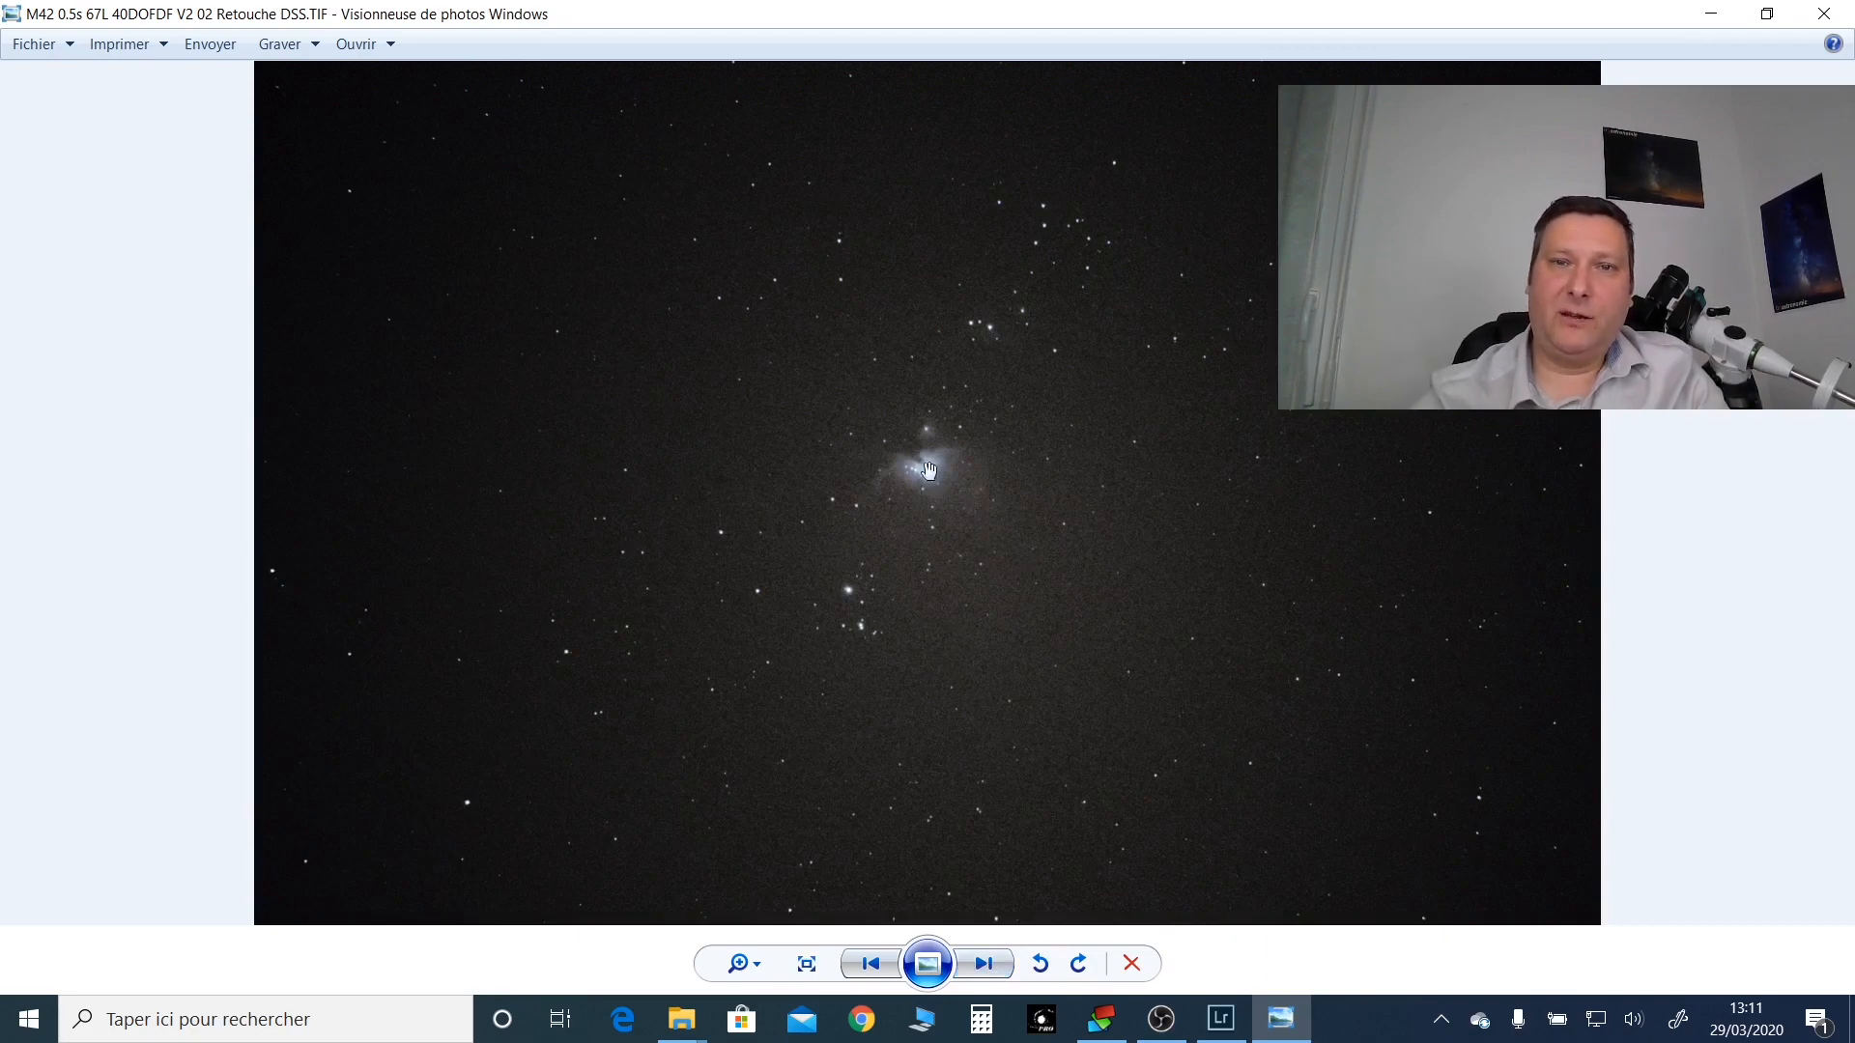
scroll(930, 474, "up", 4)
left_click_drag(882, 597, 1151, 756)
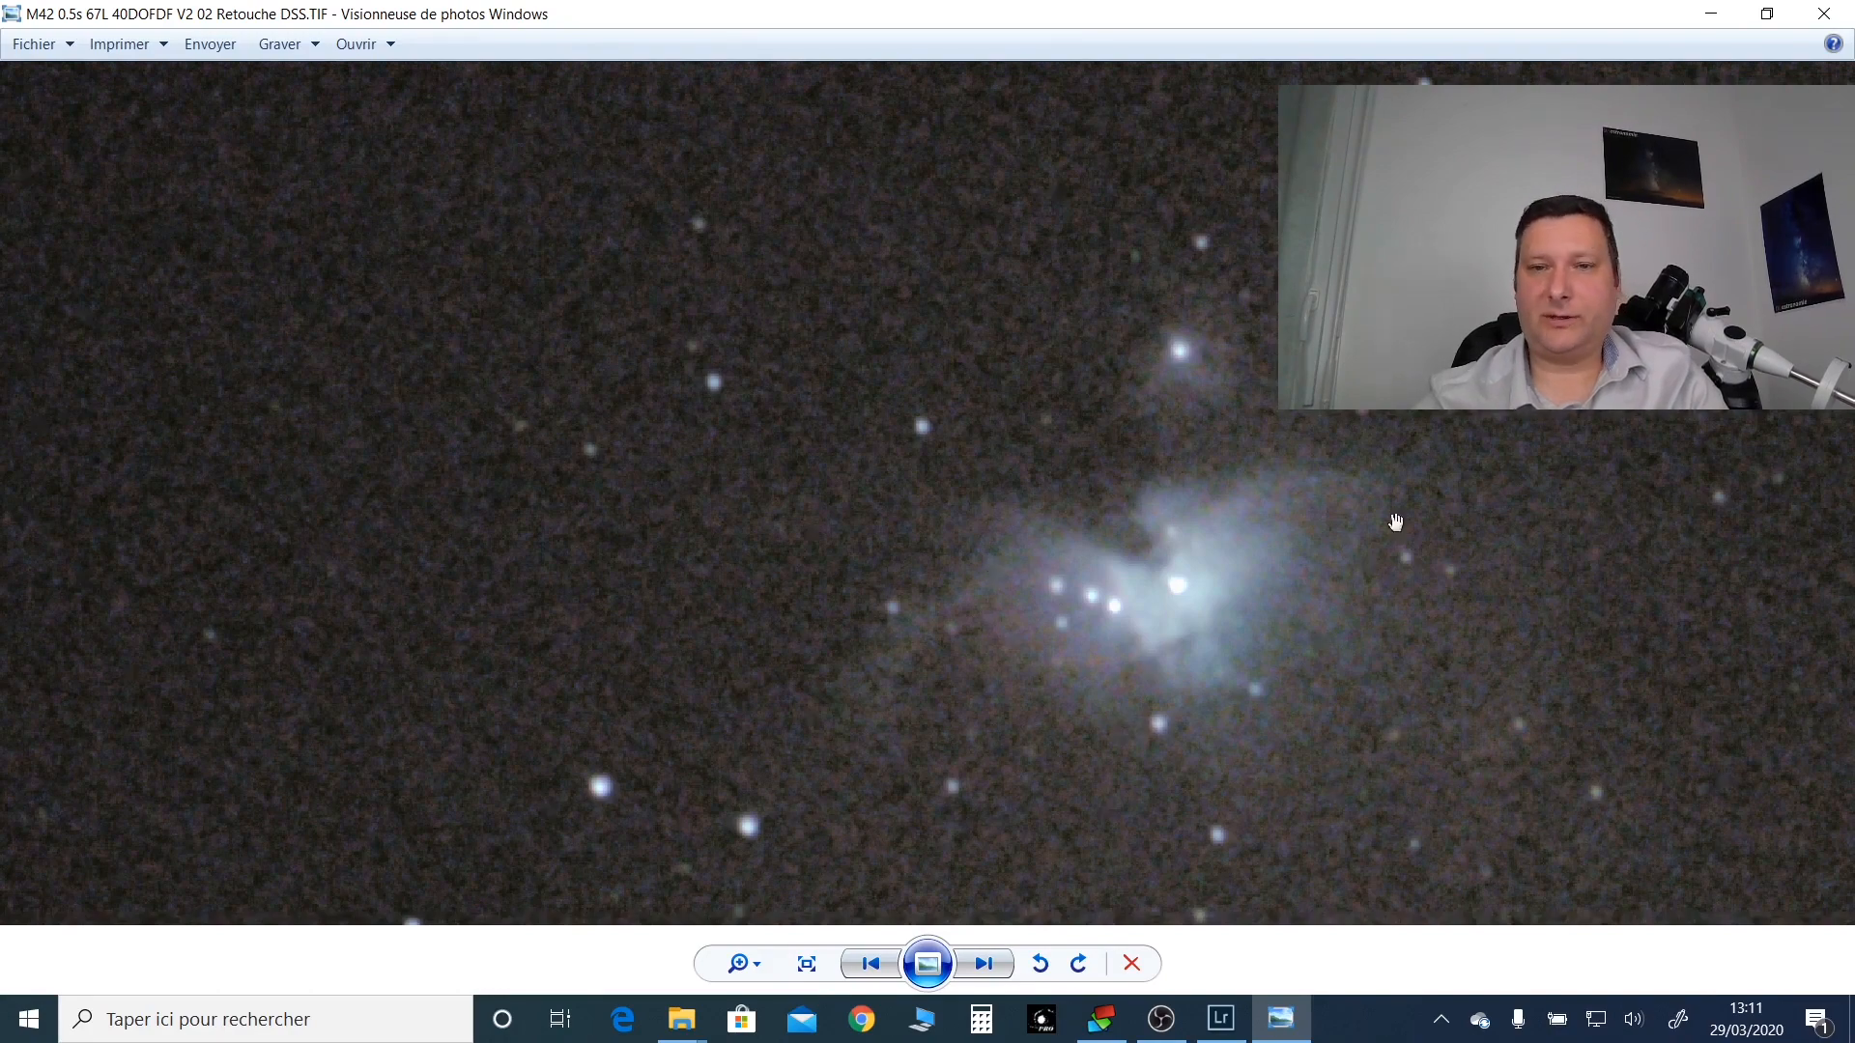
scroll(1203, 648, "down", 5)
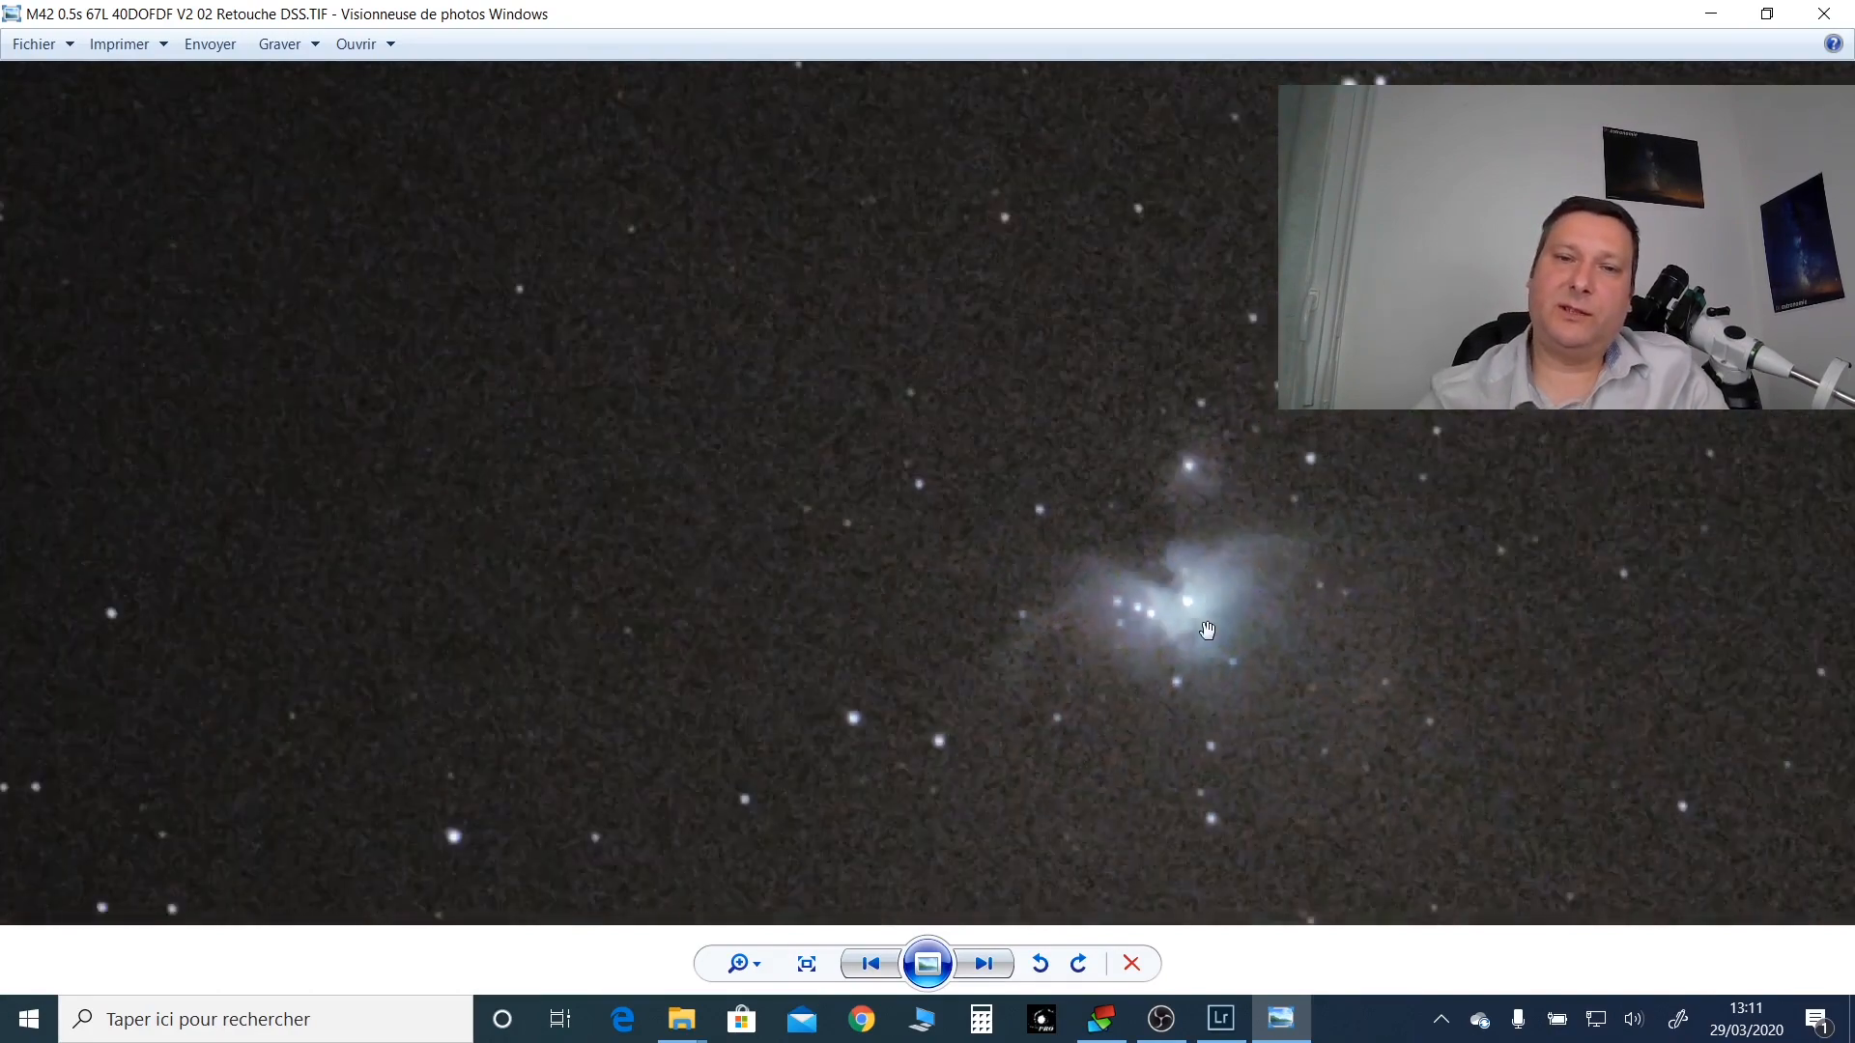
scroll(1179, 628, "down", 2)
left_click(870, 963)
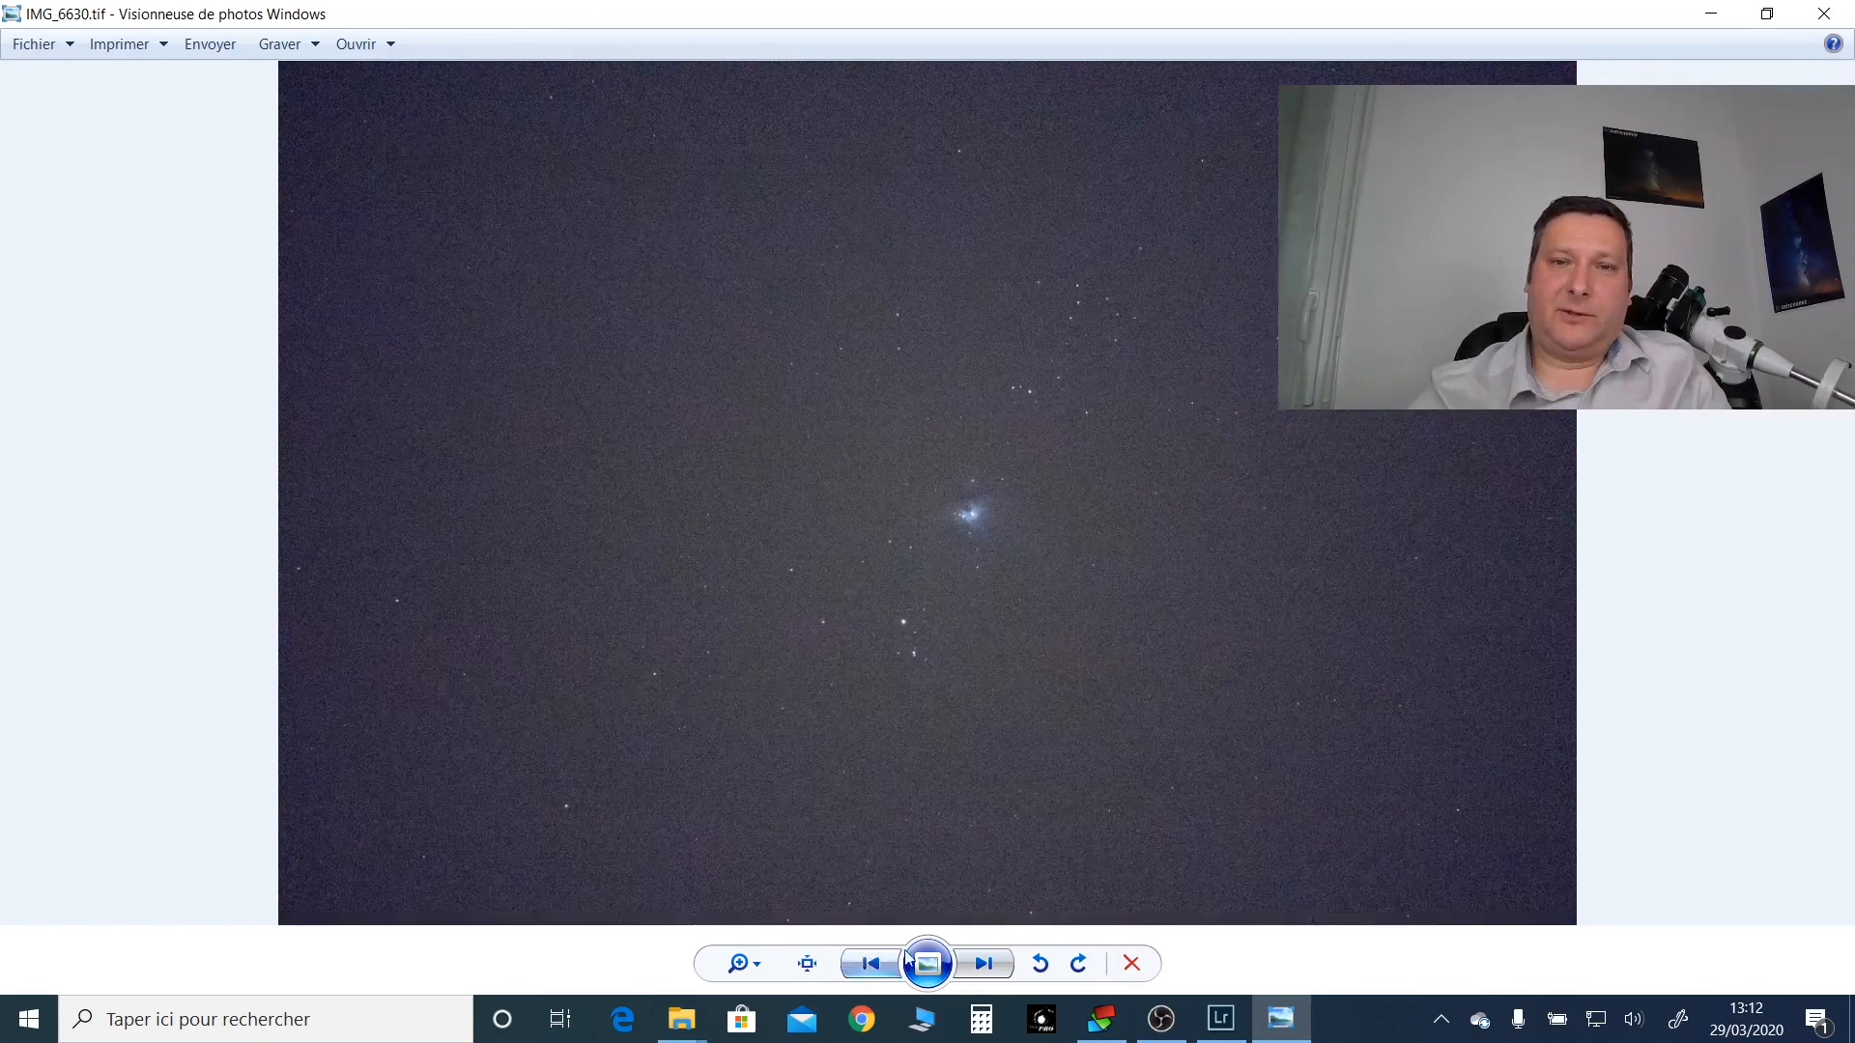
left_click(873, 963)
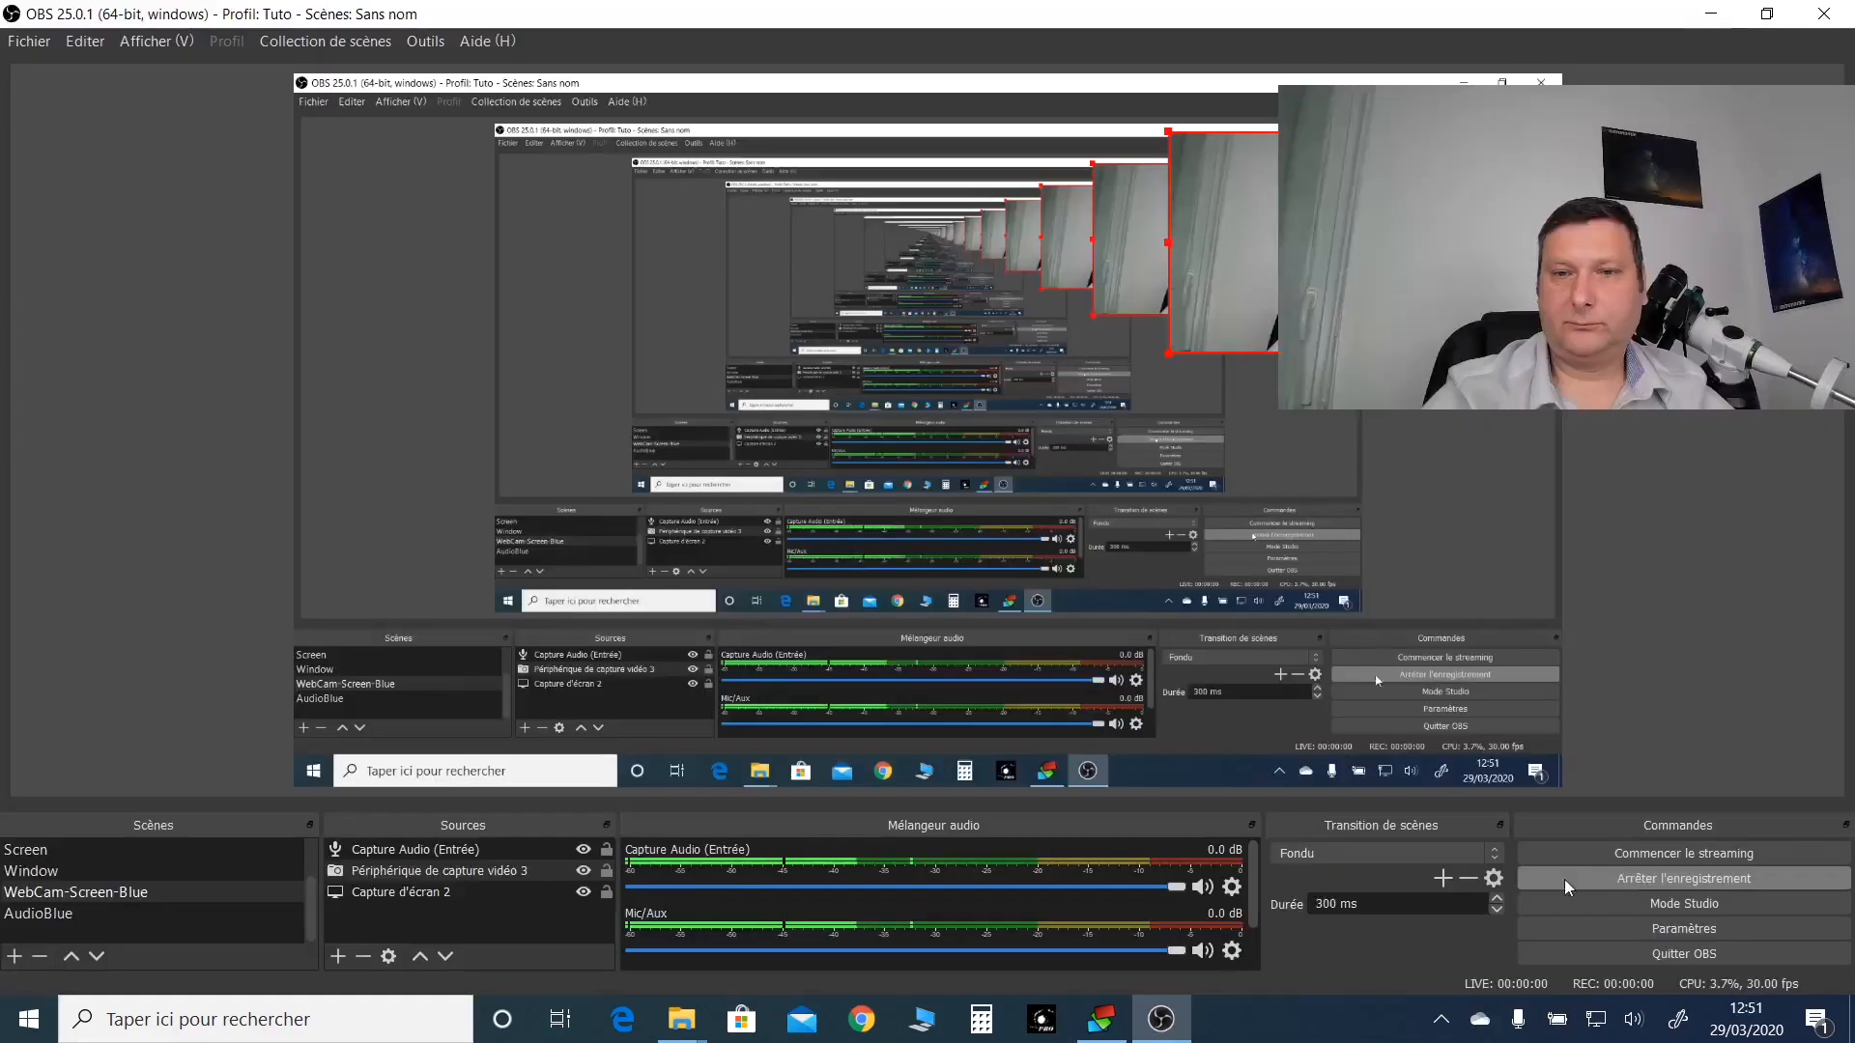
Step: Open M42 0.5s 67L 40DOFDF V2.TIF from the 093CANON folder in Photos and crop it to a rotated 16:9 frame around the nebula
left_click(1711, 14)
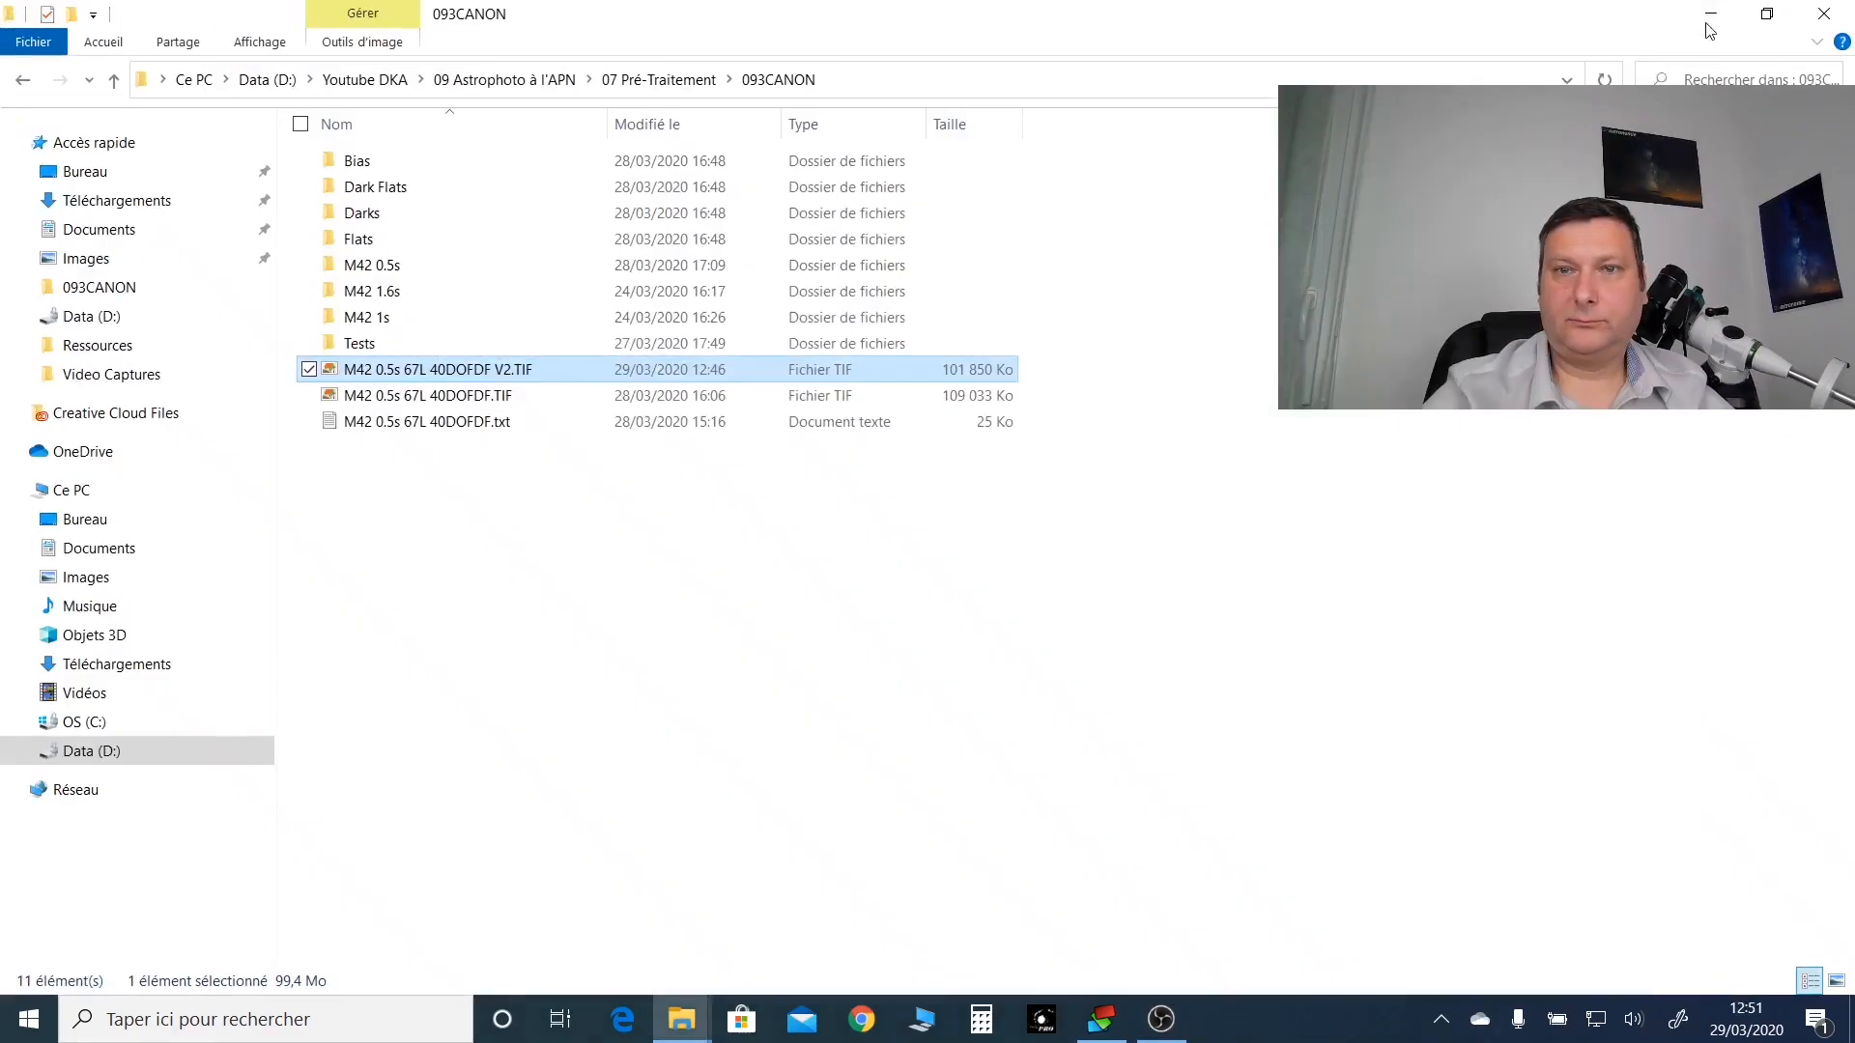
right_click(467, 379)
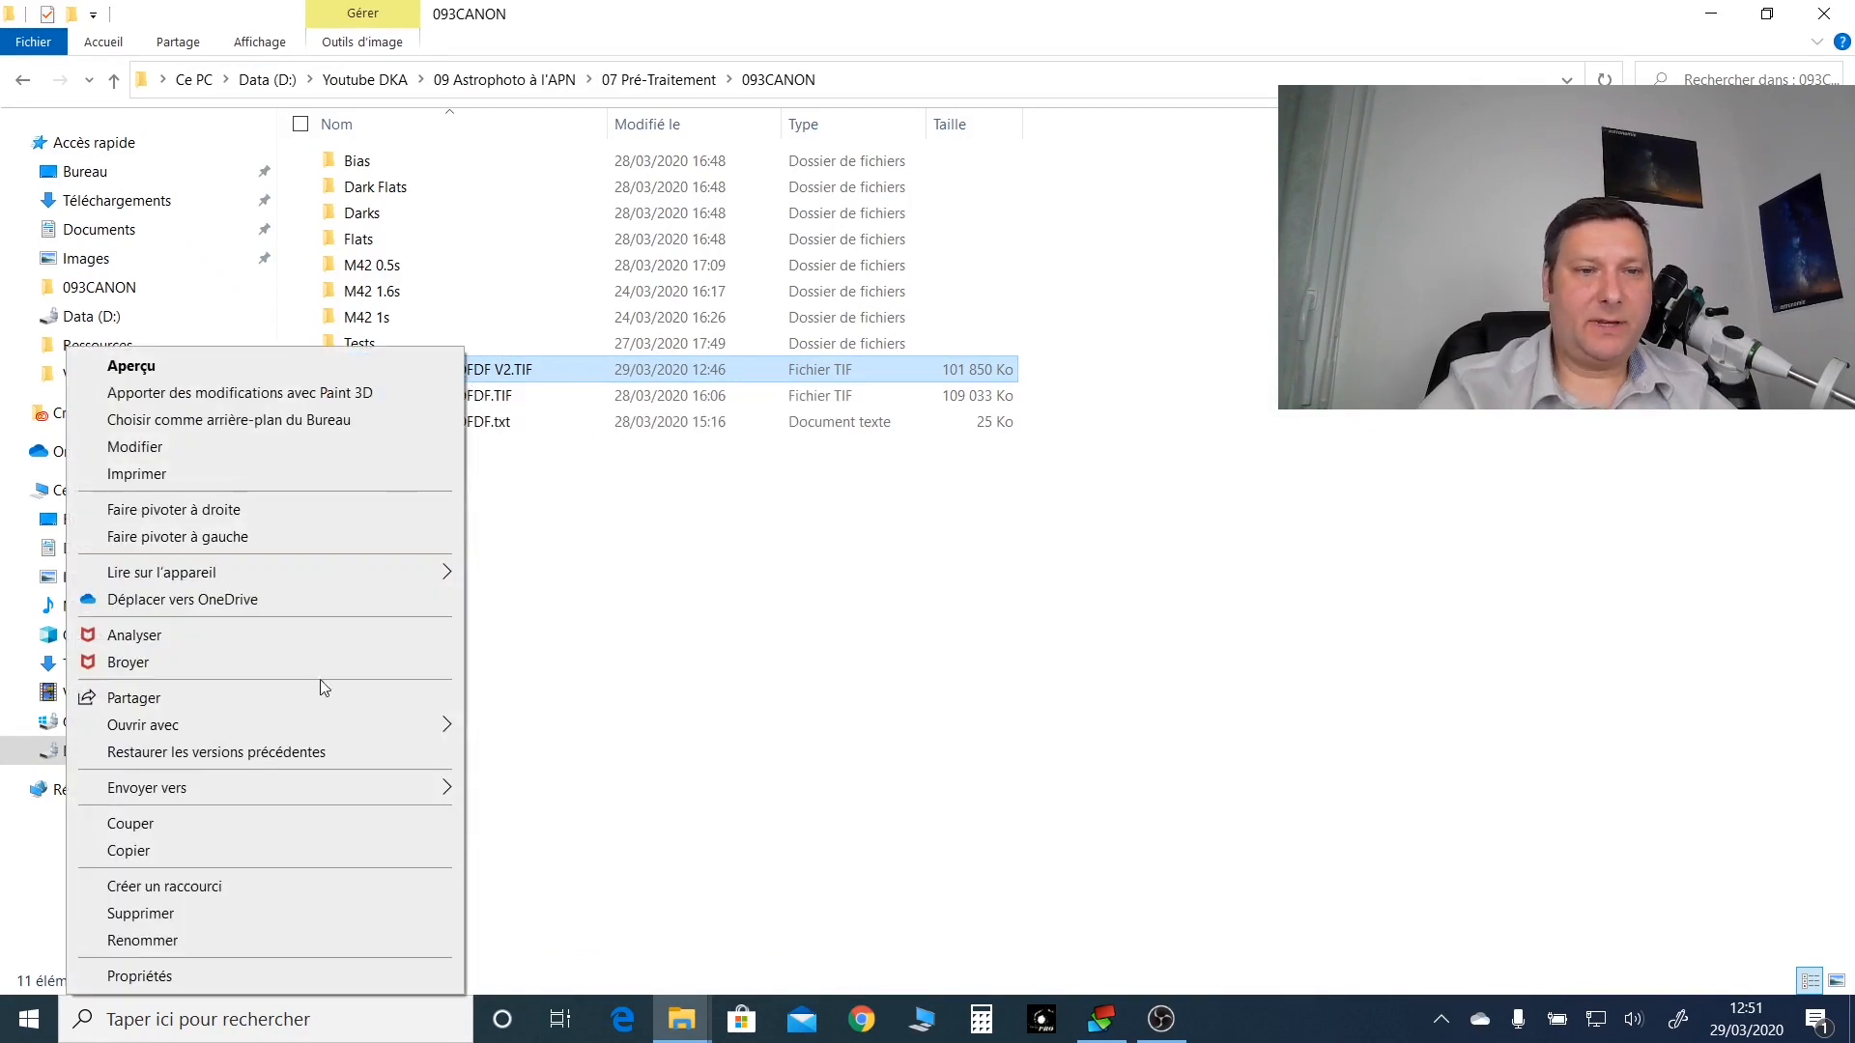
mouse_move(286, 735)
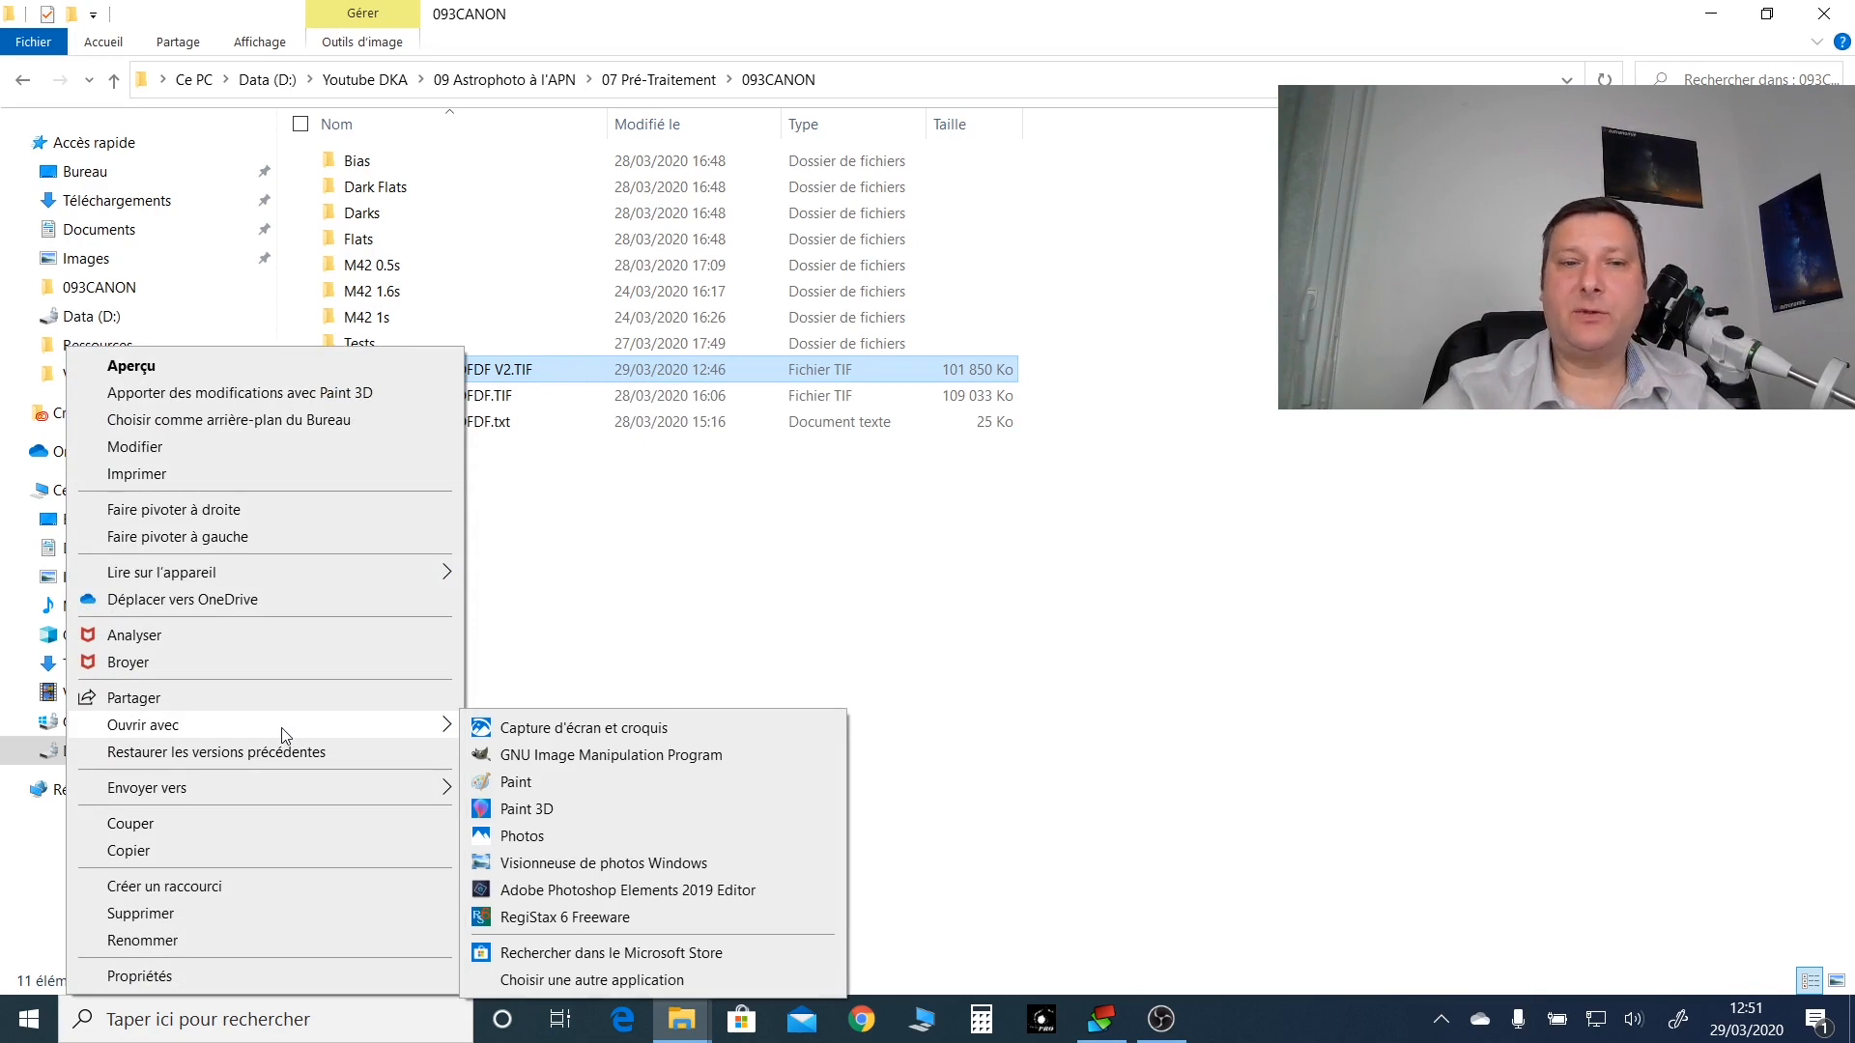
left_click(518, 838)
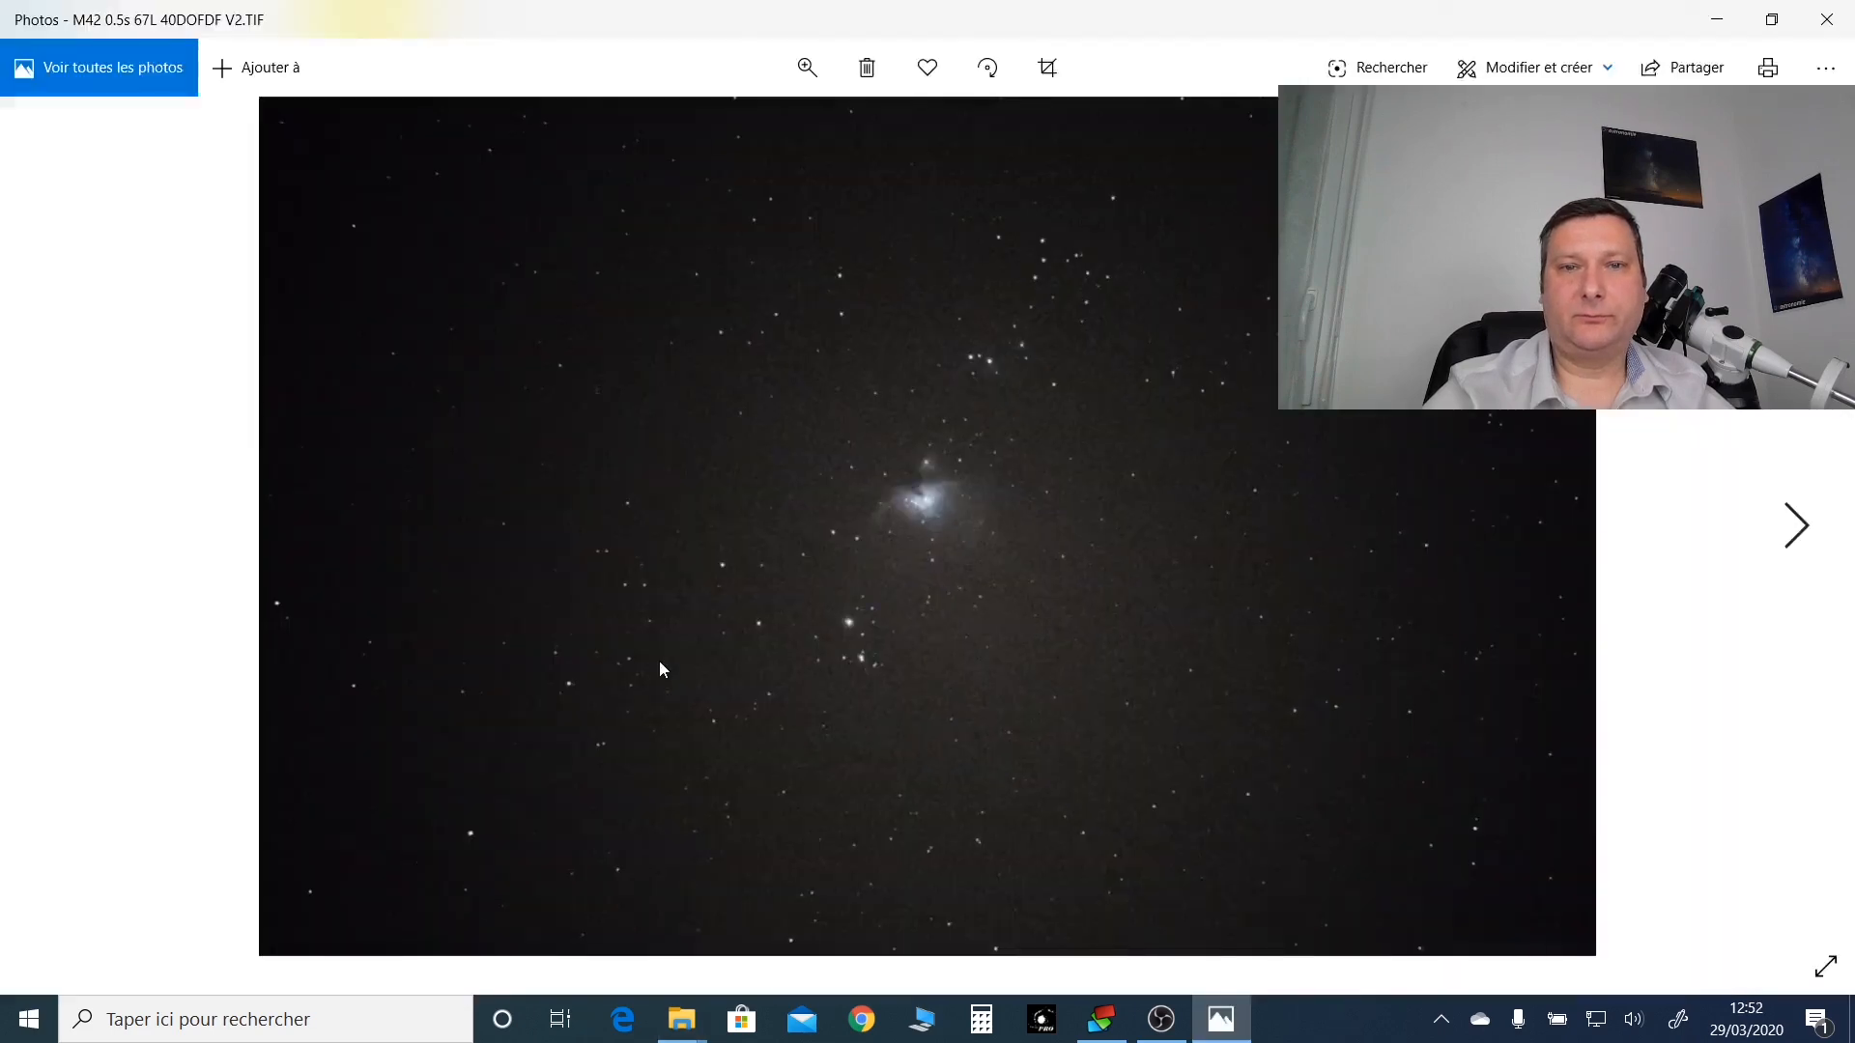
left_click(1049, 68)
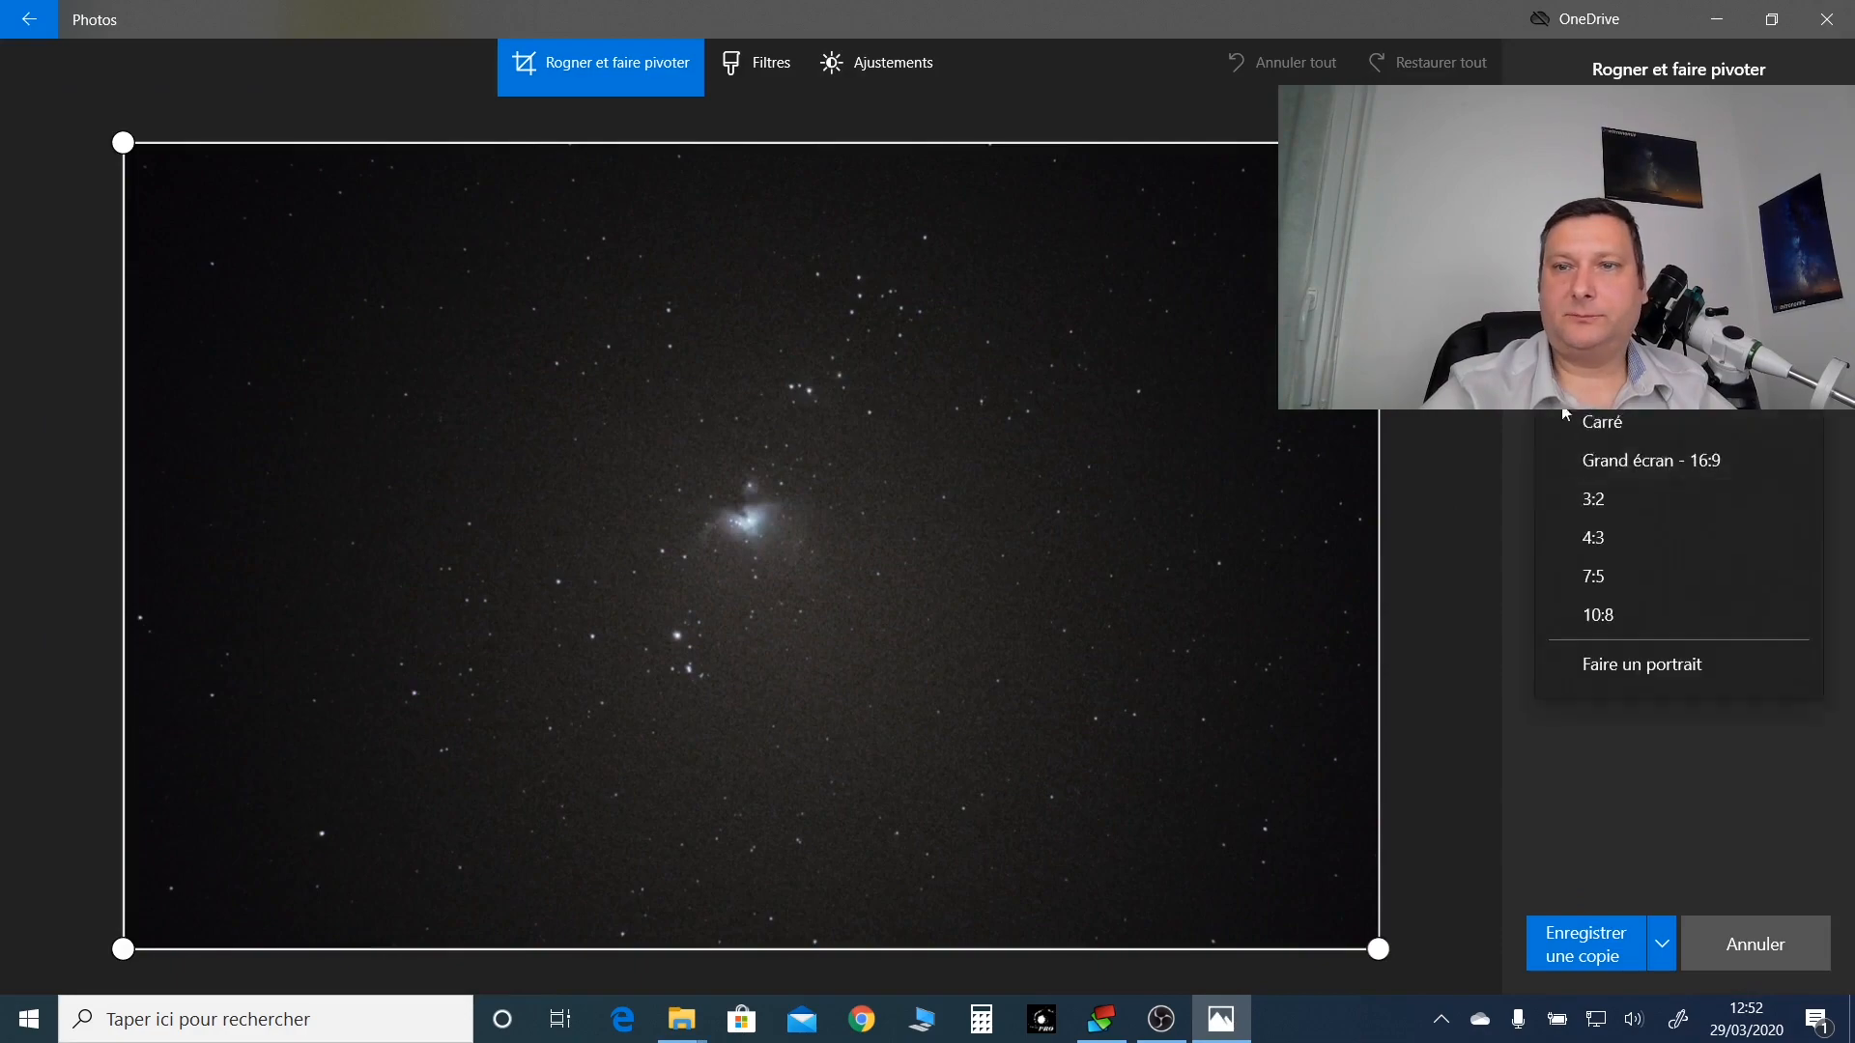
left_click_drag(1243, 265, 821, 566)
Step: Apply the Rouge filter to the cropped nebula image and raise its clarity to about three quarters of the range
left_click(756, 62)
left_click(1680, 537)
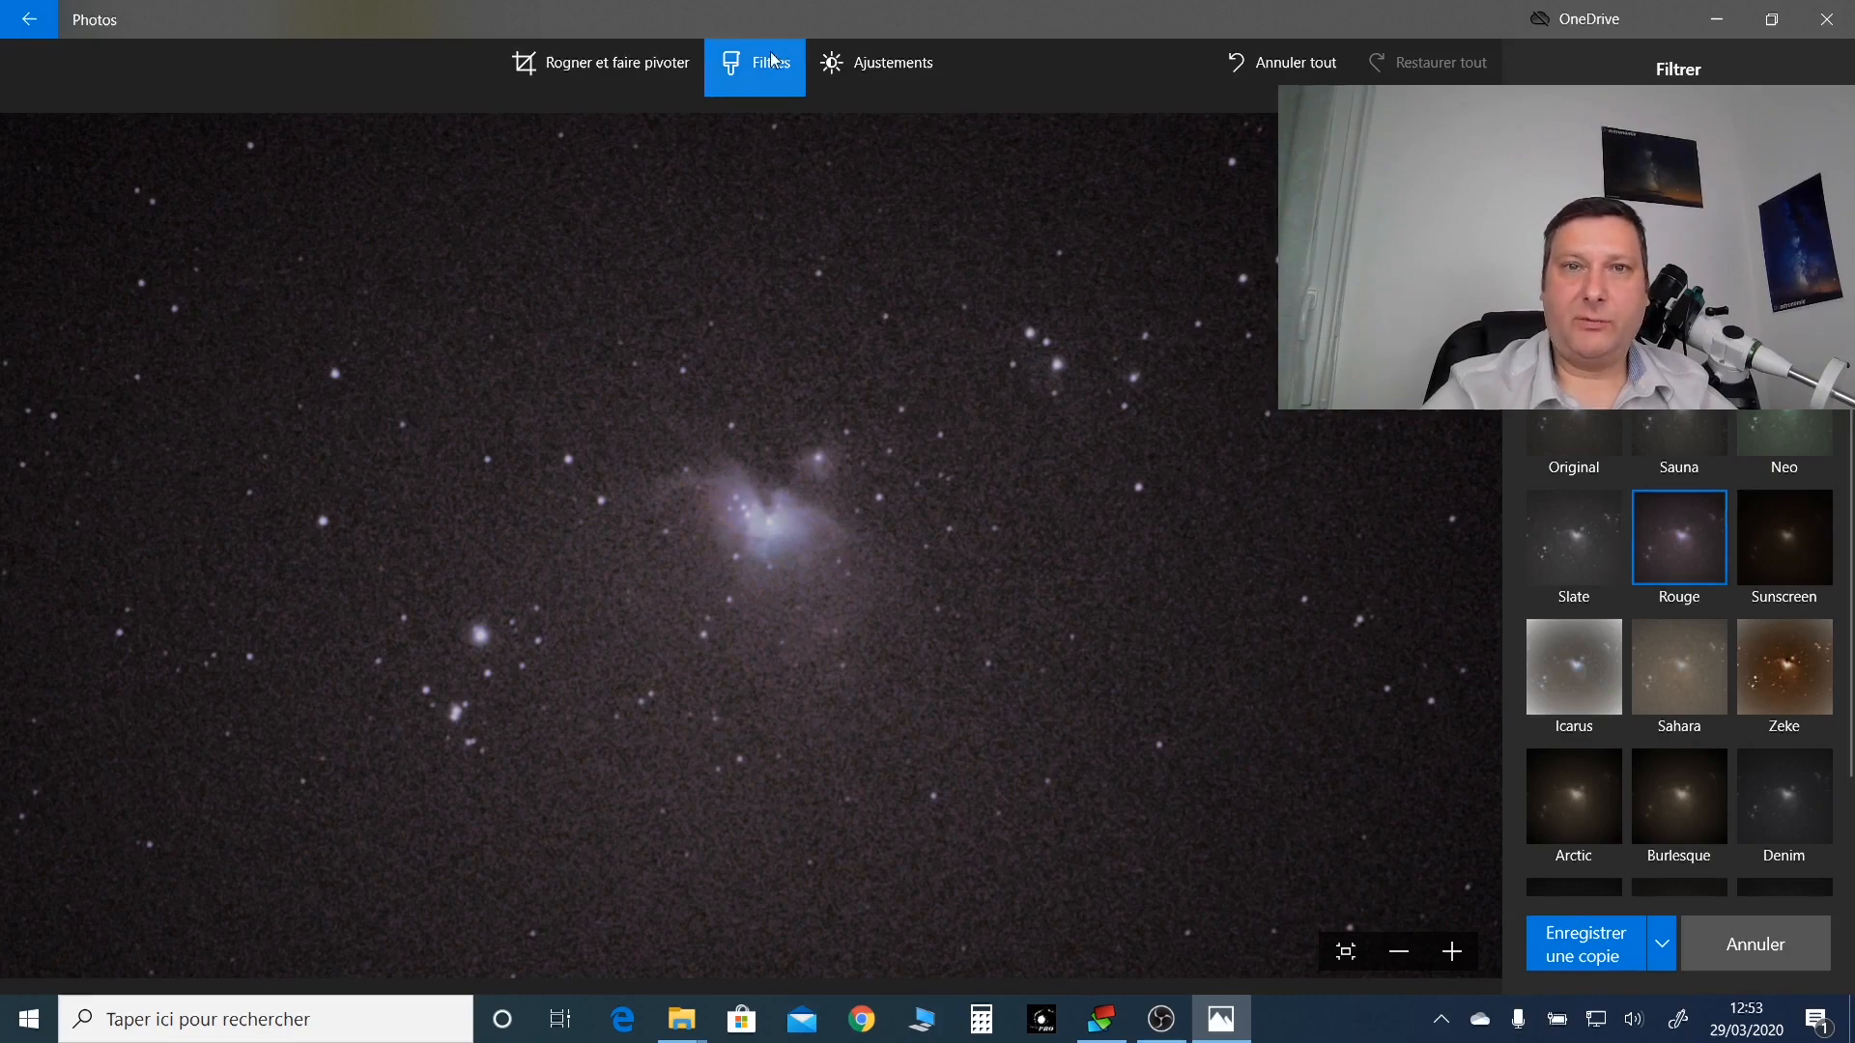
left_click(877, 62)
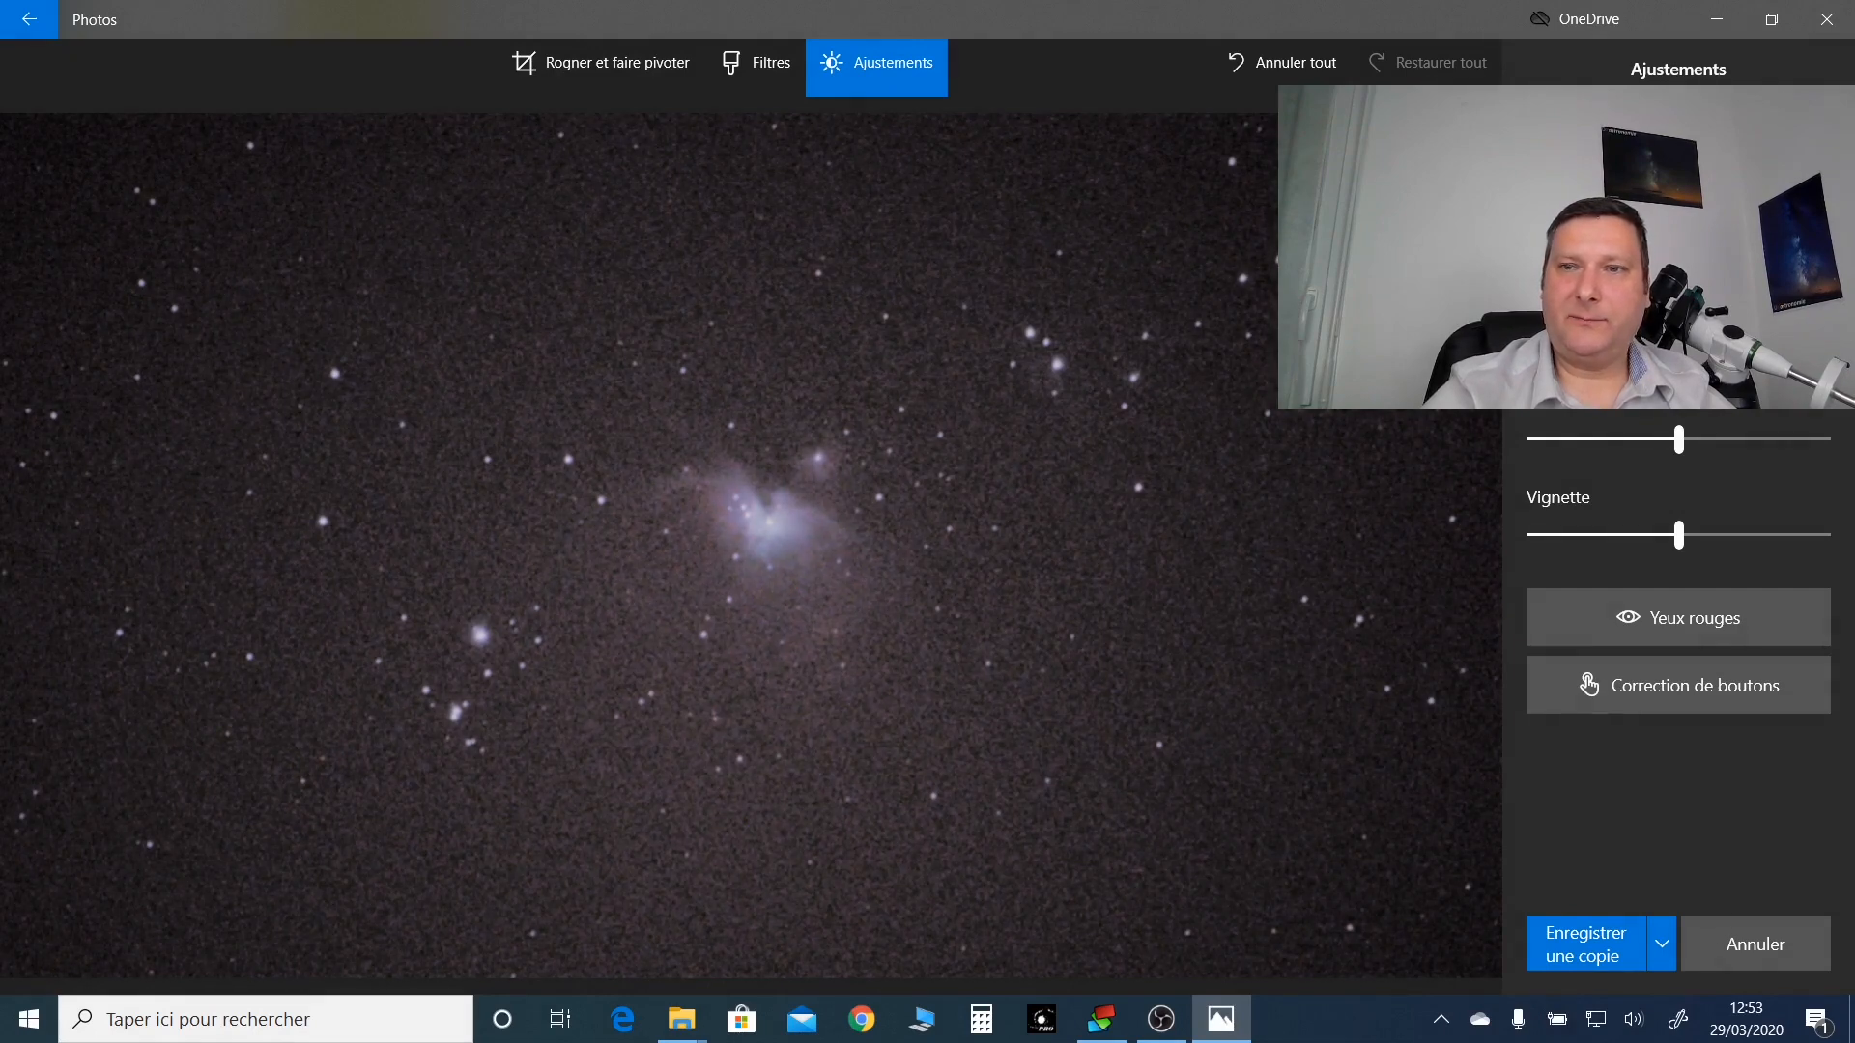
left_click_drag(1680, 439, 1754, 437)
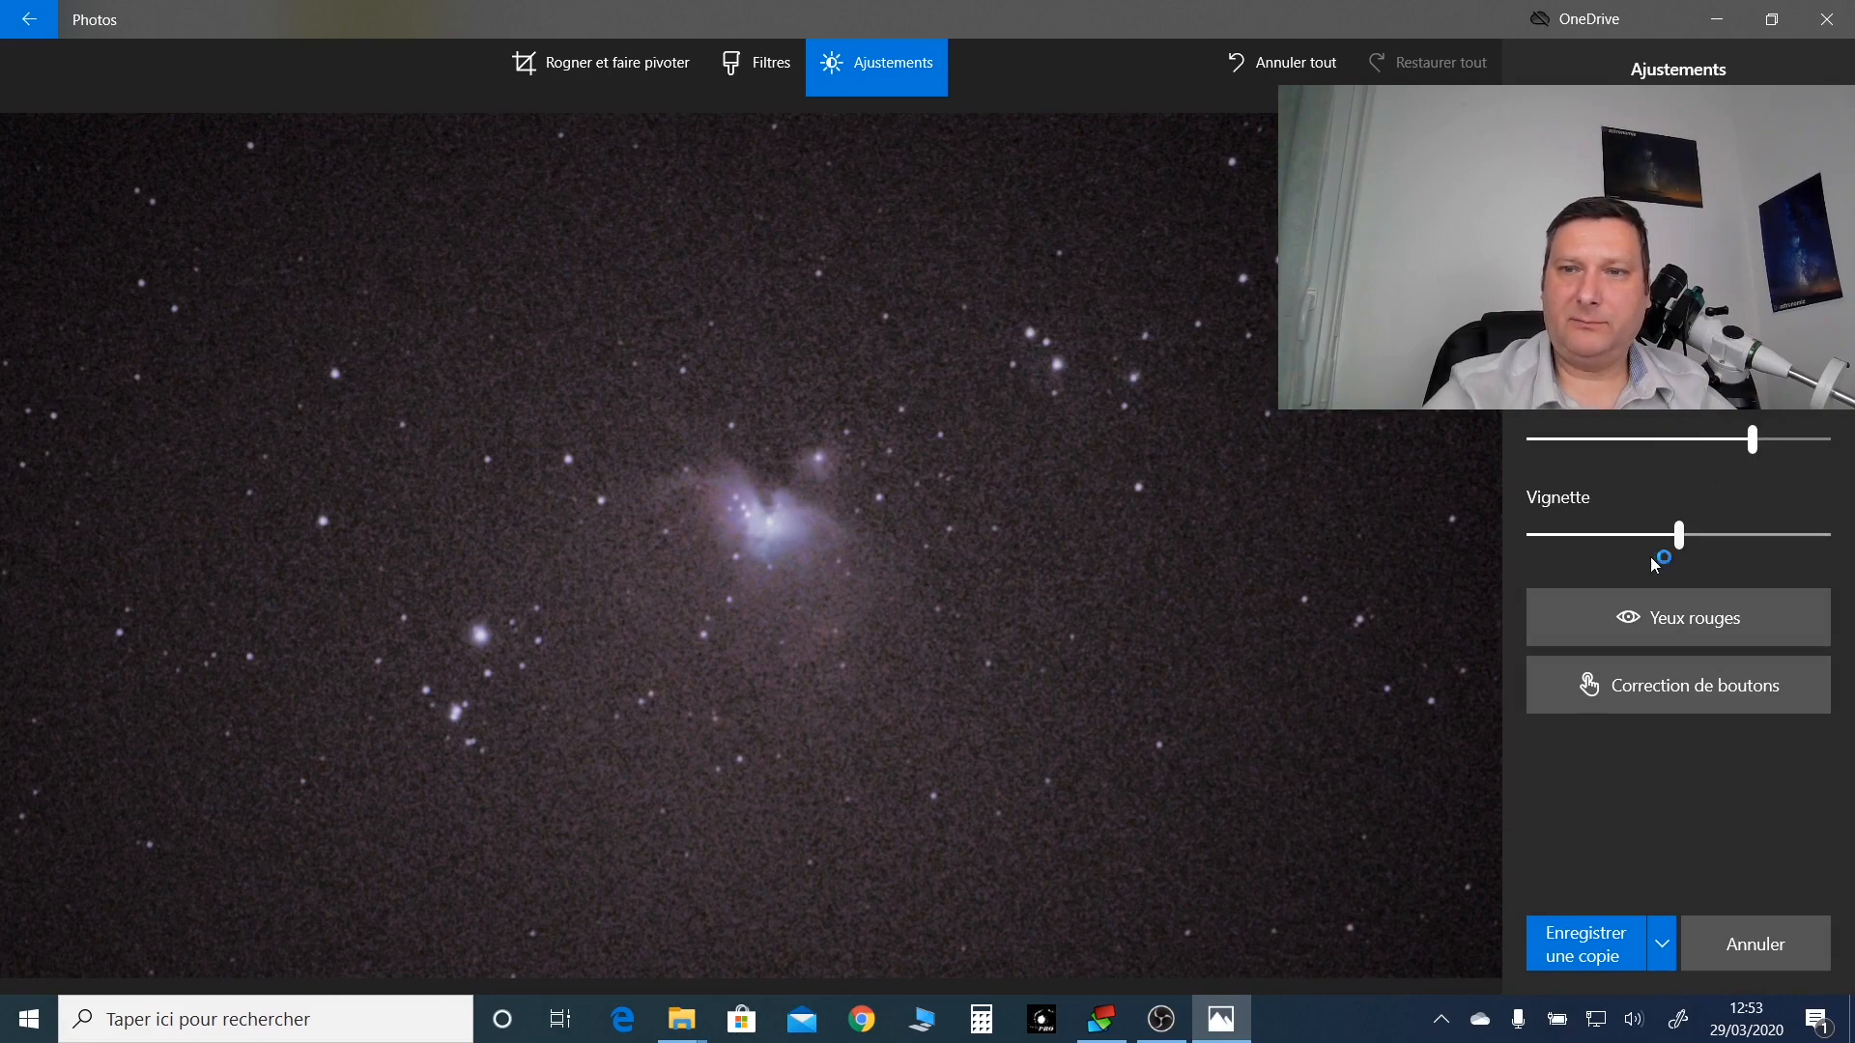
Step: Save a copy of the edited image as M42 0.5s 67L 40DOFDF V2B.tif in the 093CANON folder and show it full screen
left_click(1584, 943)
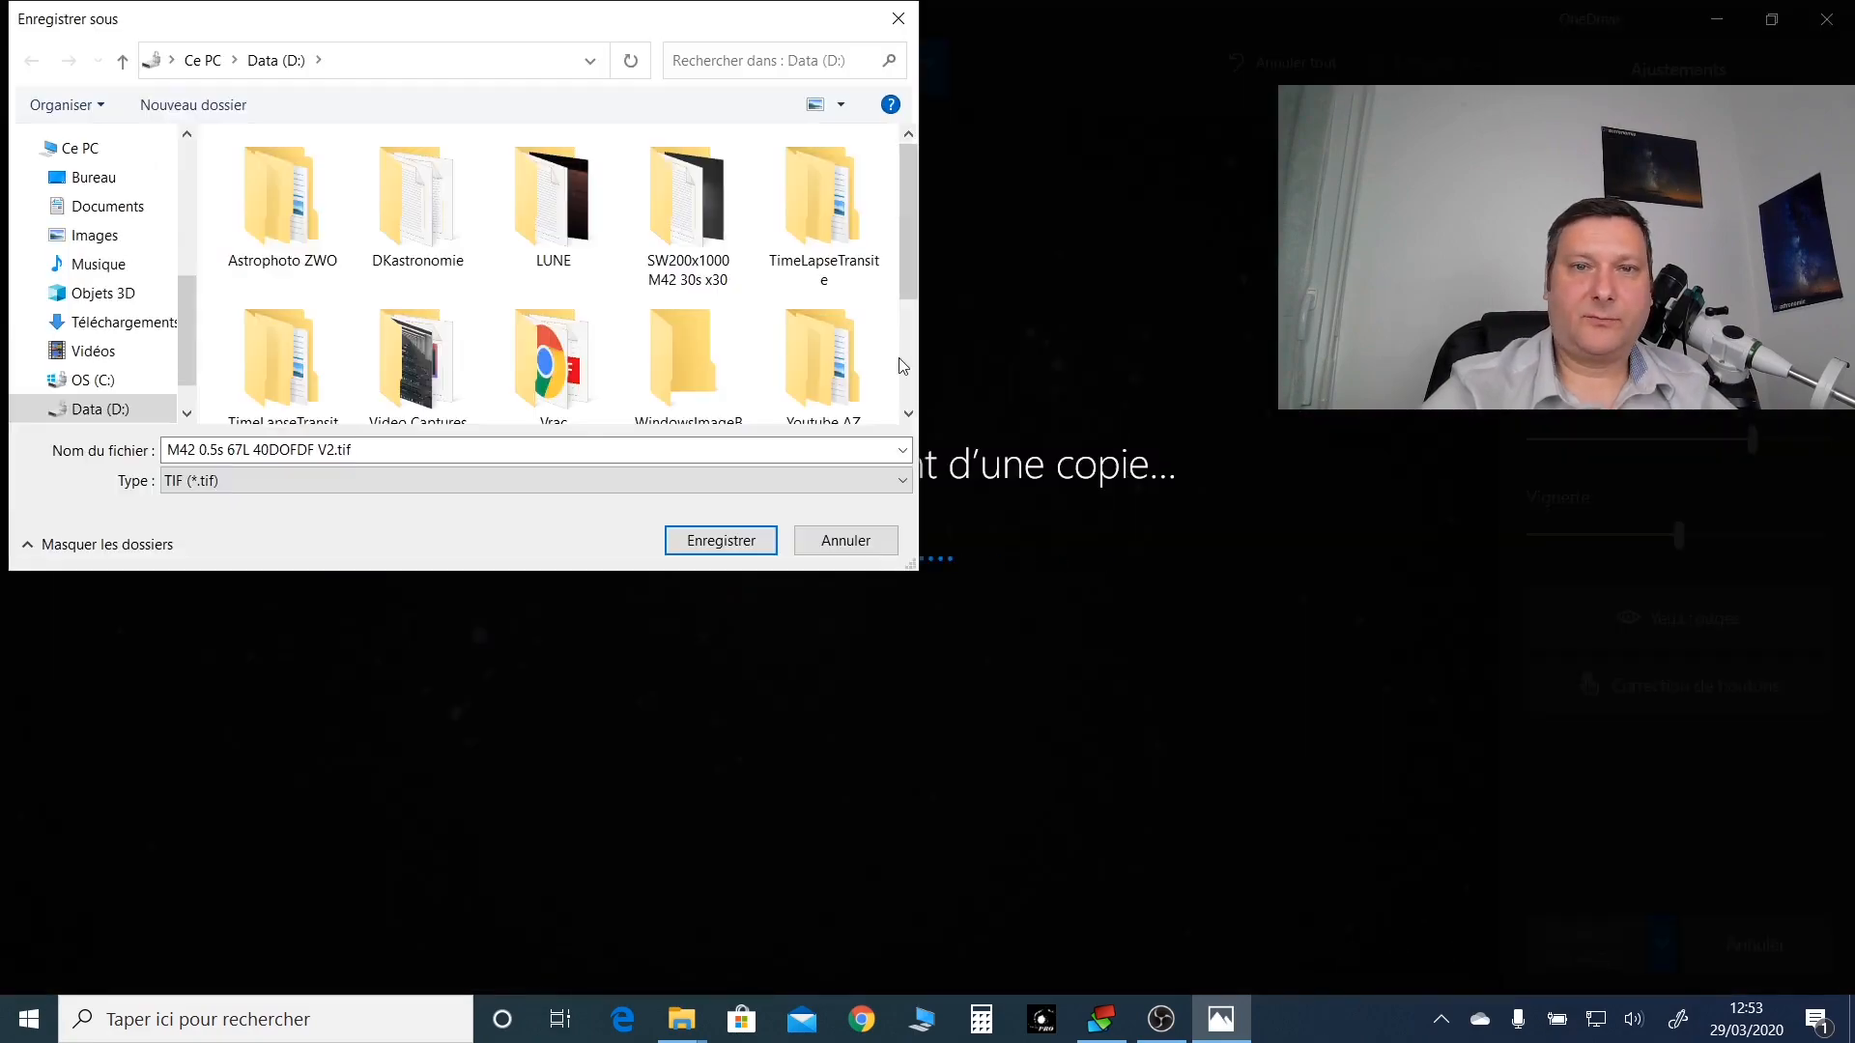
double_click(295, 359)
double_click(280, 176)
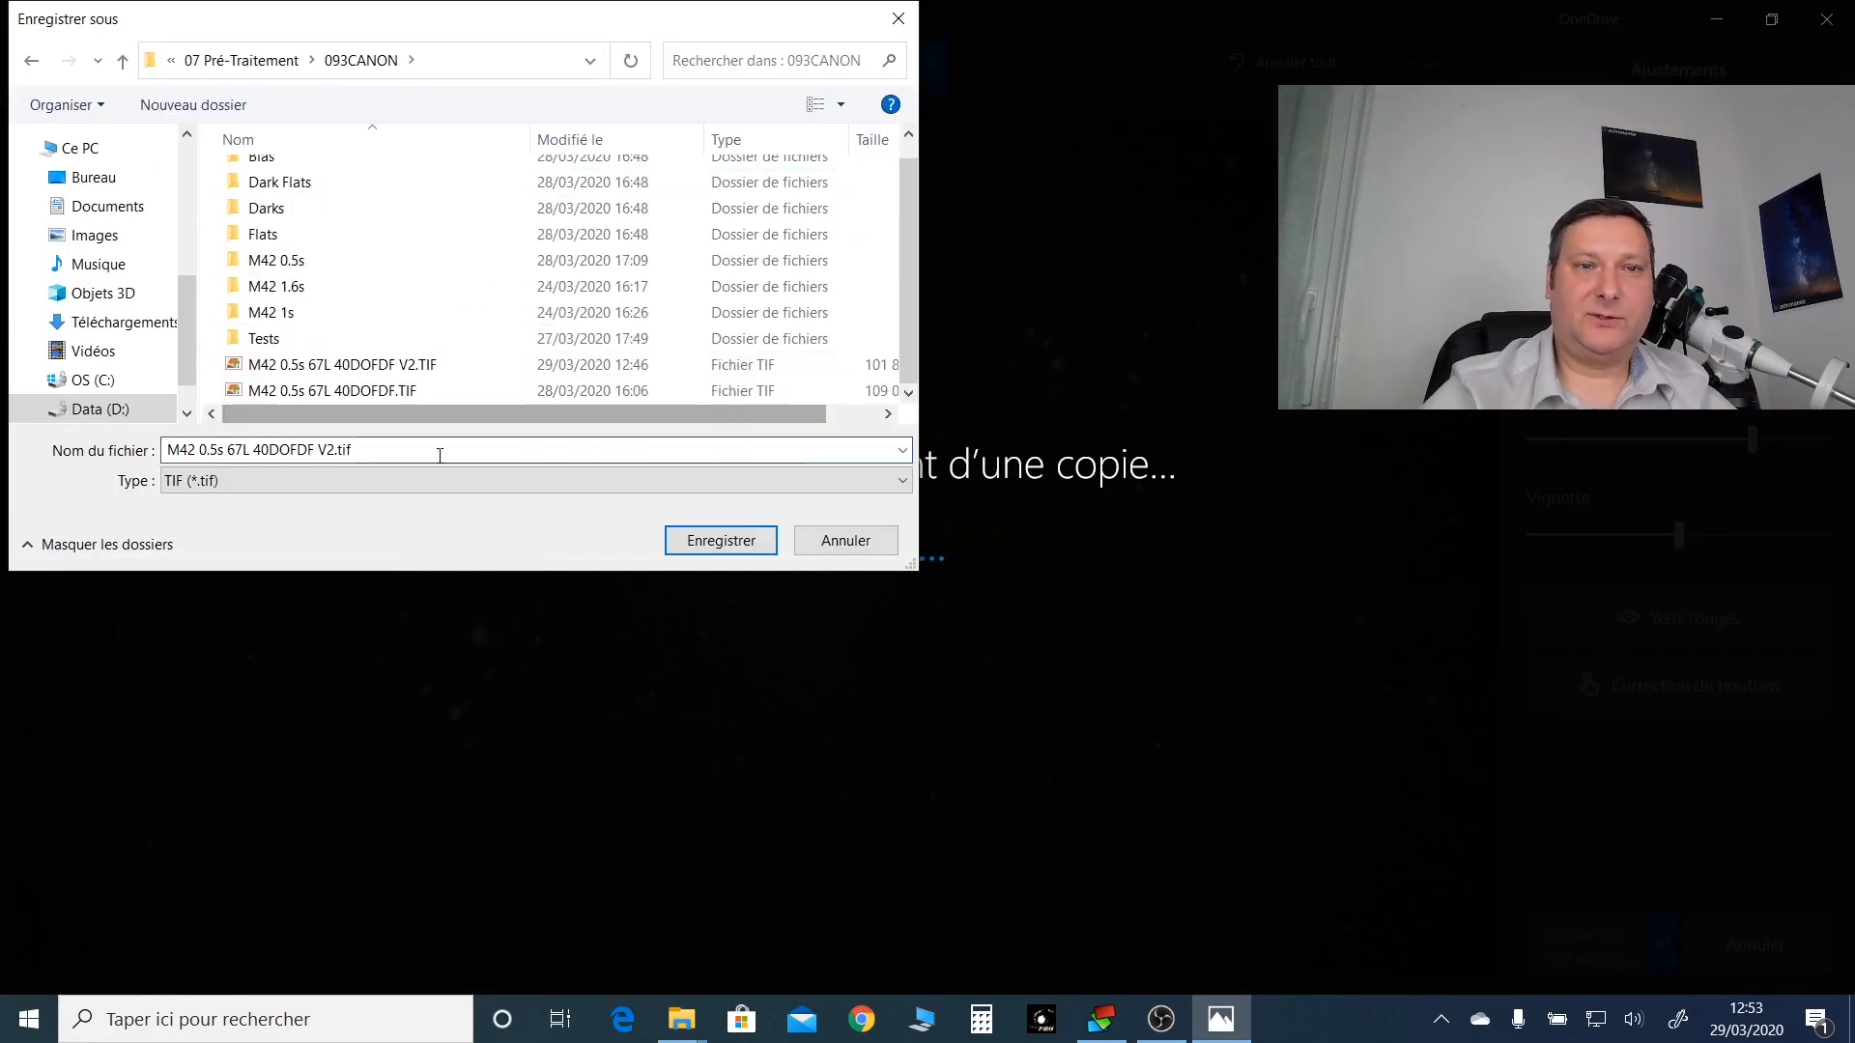
left_click_drag(340, 450, 370, 450)
type("B")
left_click(734, 543)
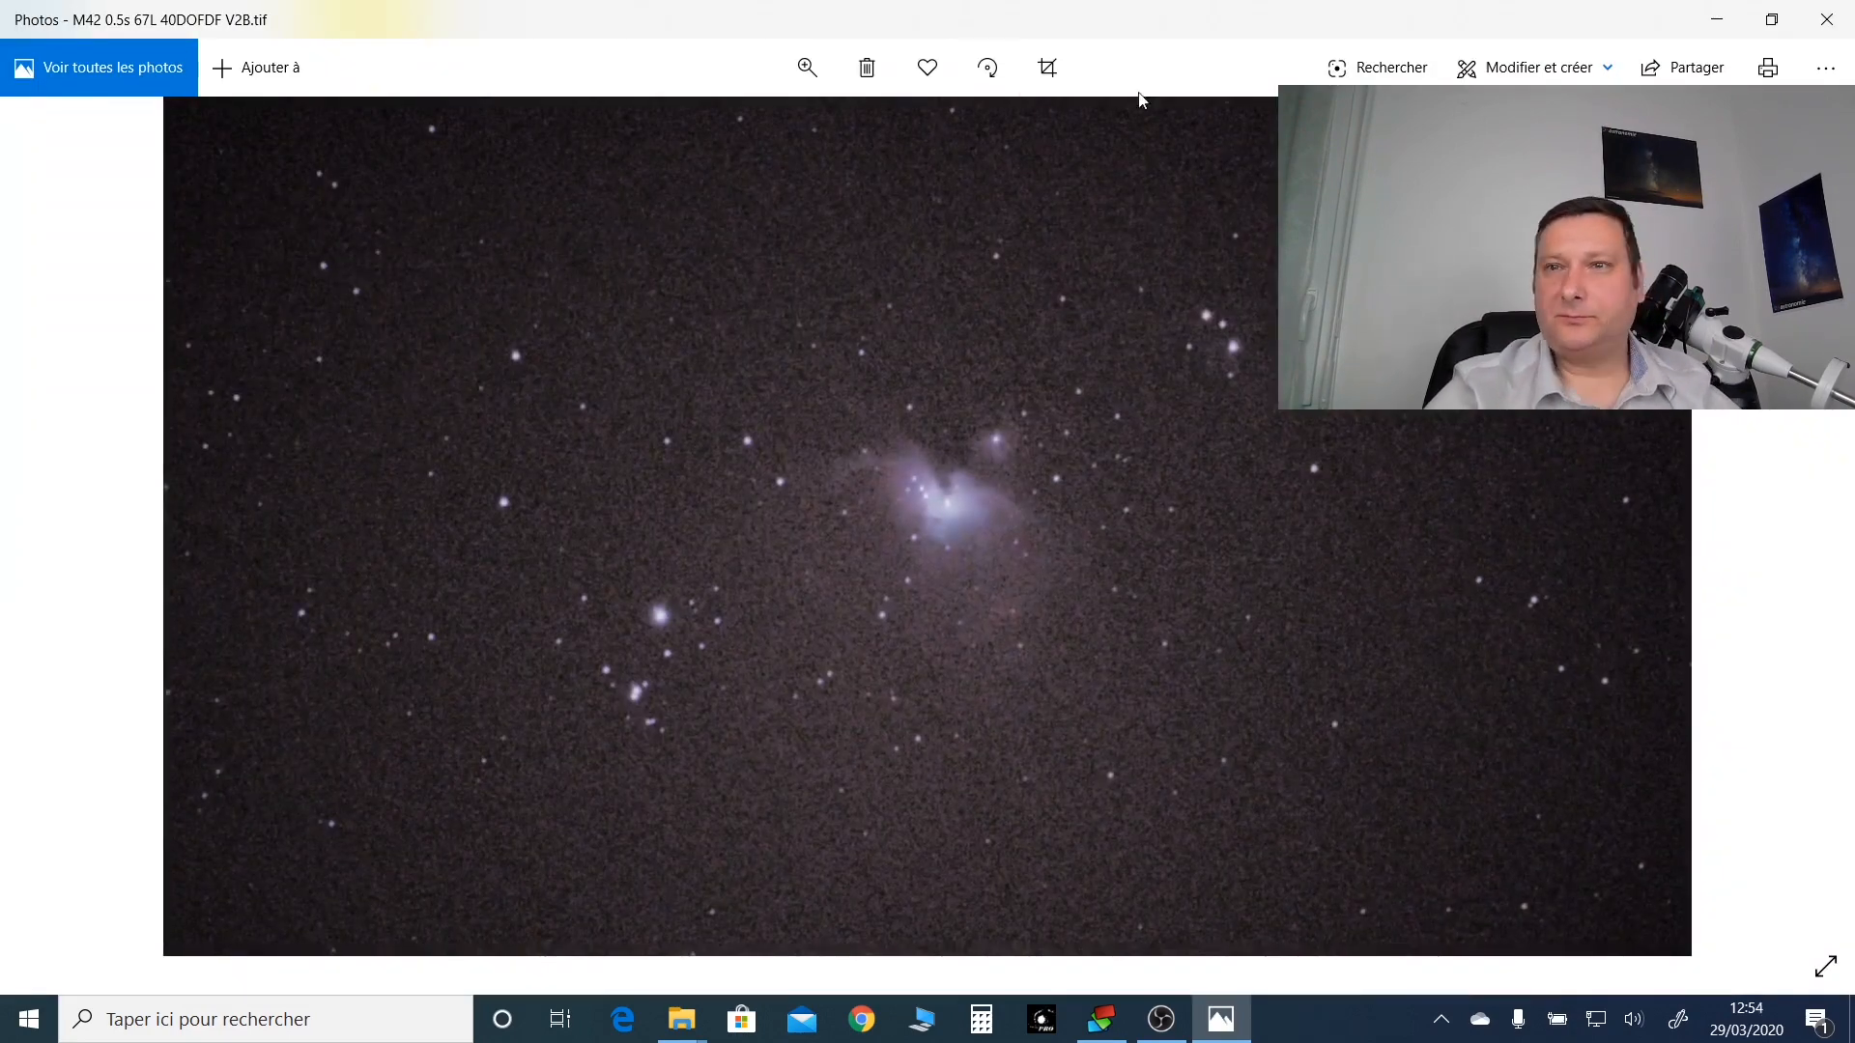
left_click(1824, 969)
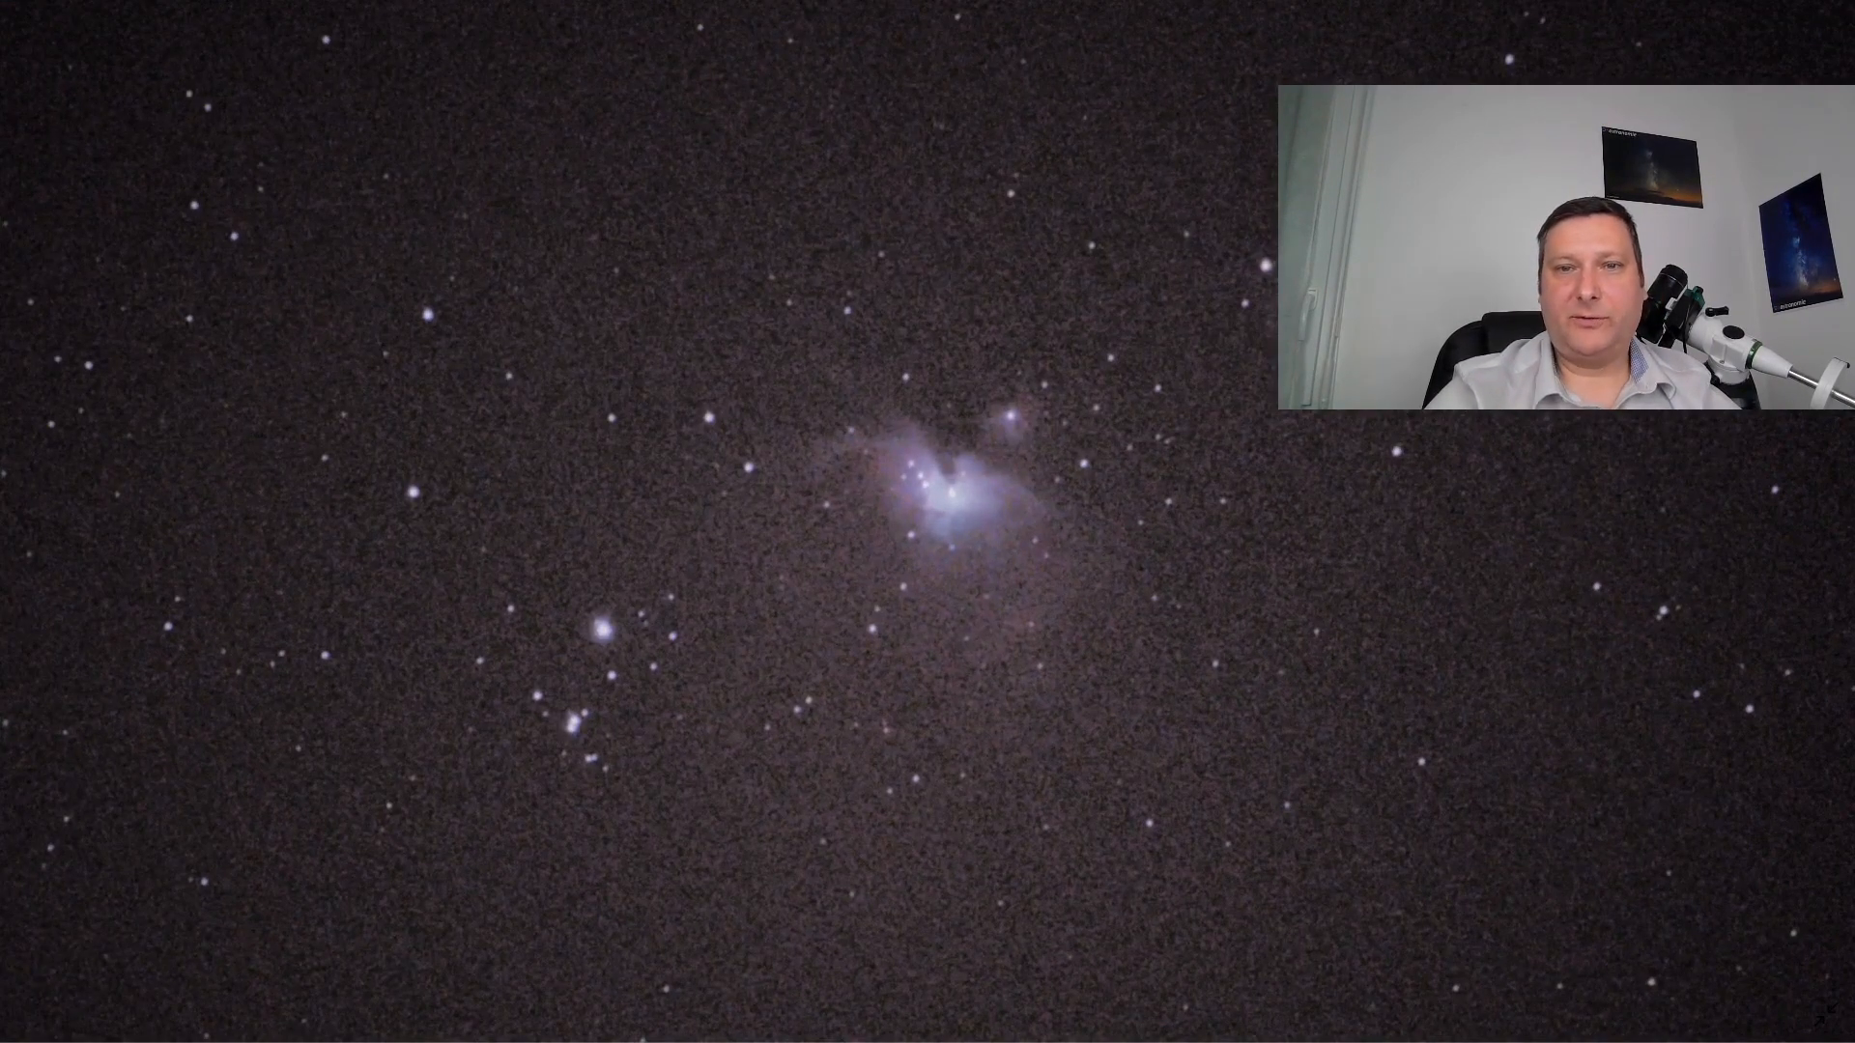